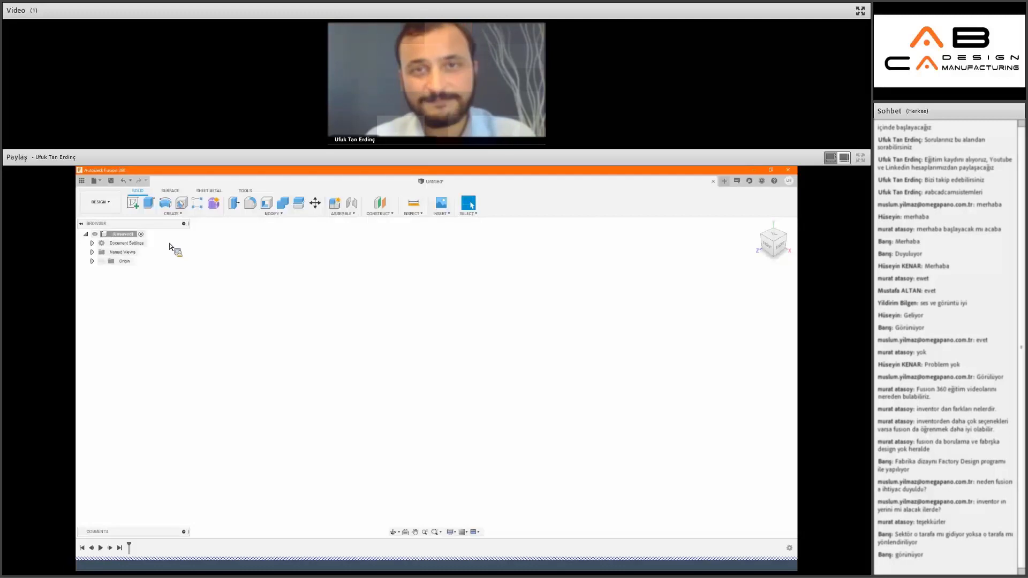
Switch from the Design workspace to Generative Design, creating Study 1 with its load case.
{"action": "left_click", "coordinate": [115, 210]}
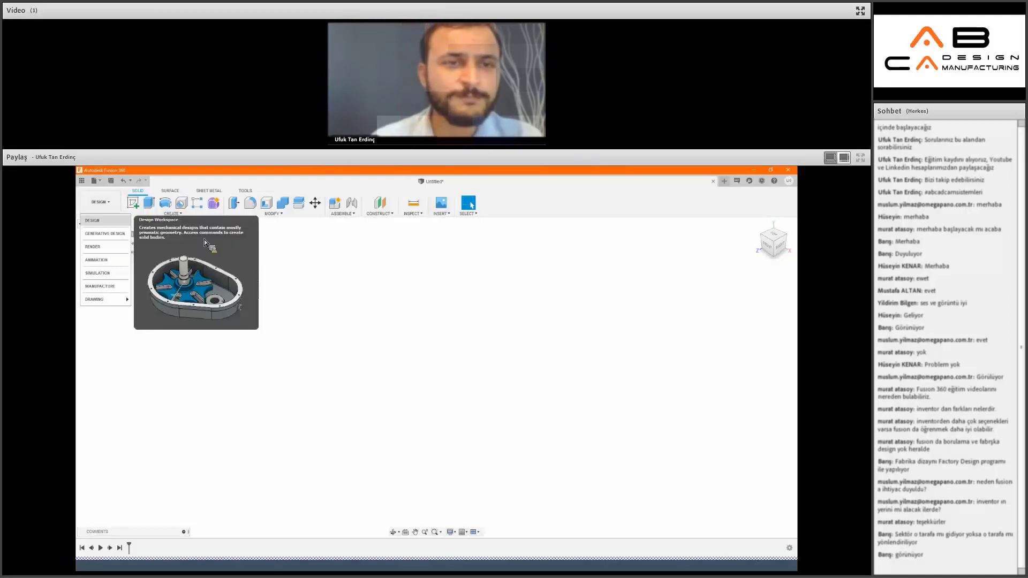
{"action": "left_click", "coordinate": [202, 236]}
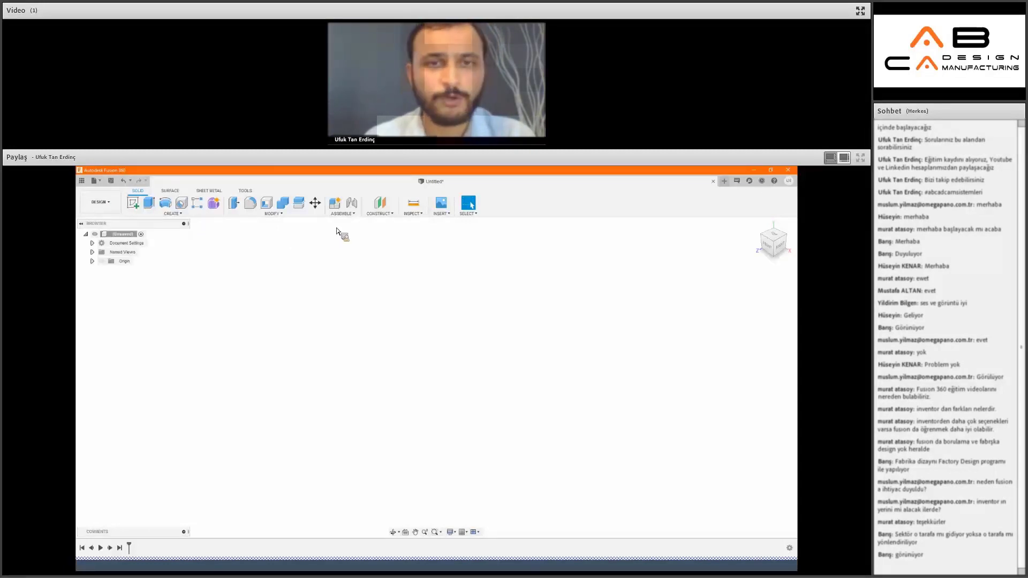
{"action": "left_click", "coordinate": [107, 208]}
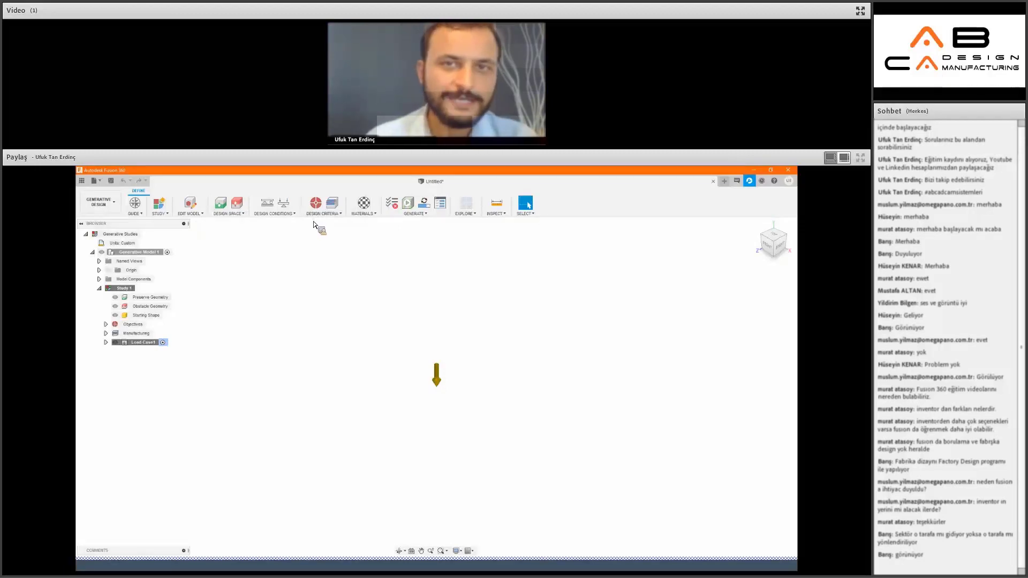
Return from Generative Design to the Design workspace with the empty untitled design.
{"action": "left_click", "coordinate": [111, 209]}
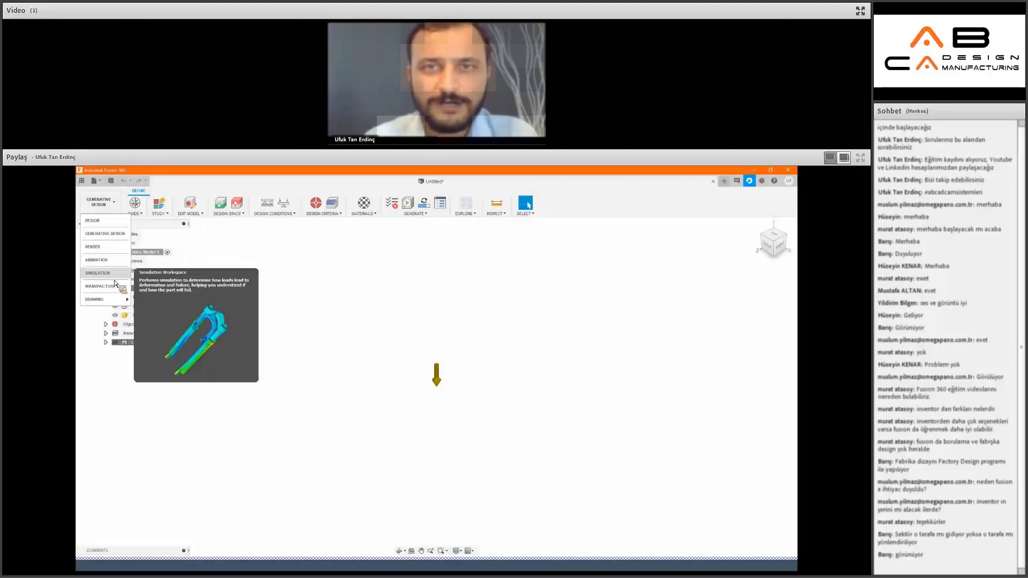
{"action": "mouse_move", "coordinate": [133, 203]}
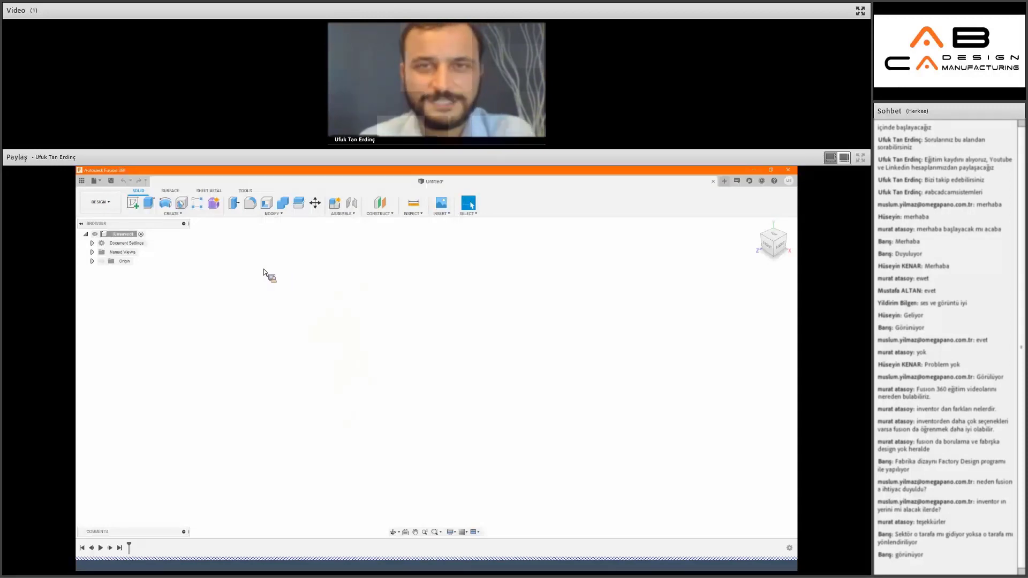
Expand the Origin folder and start Create Sketch so the origin planes are shown.
{"action": "left_click", "coordinate": [137, 209]}
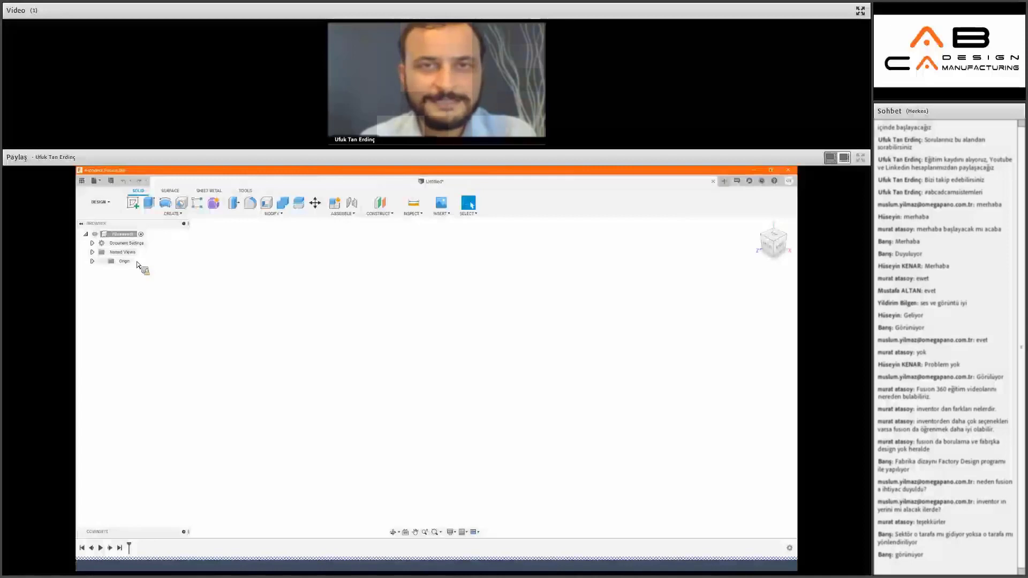
{"action": "left_click", "coordinate": [92, 260]}
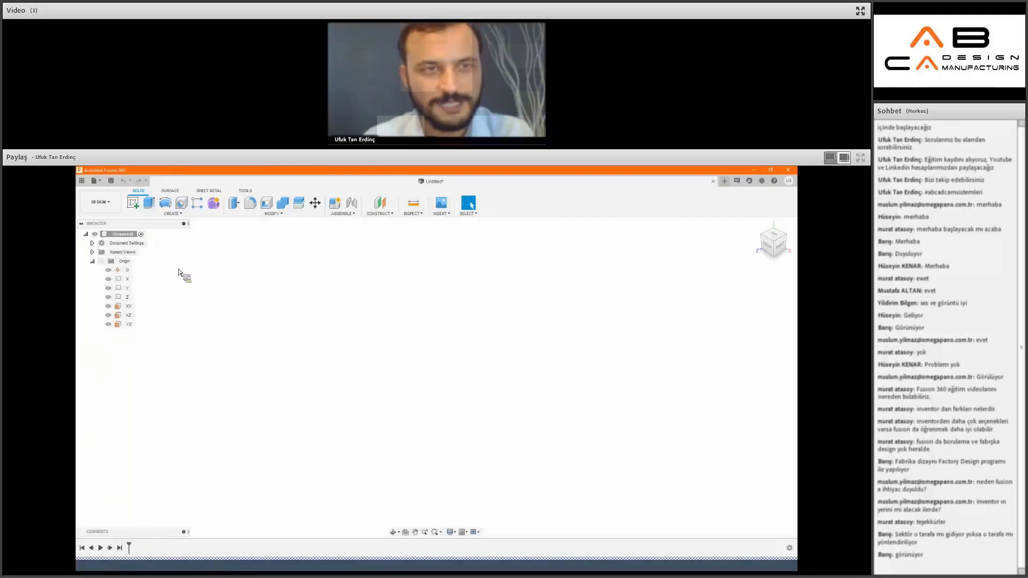
{"action": "left_click", "coordinate": [135, 204]}
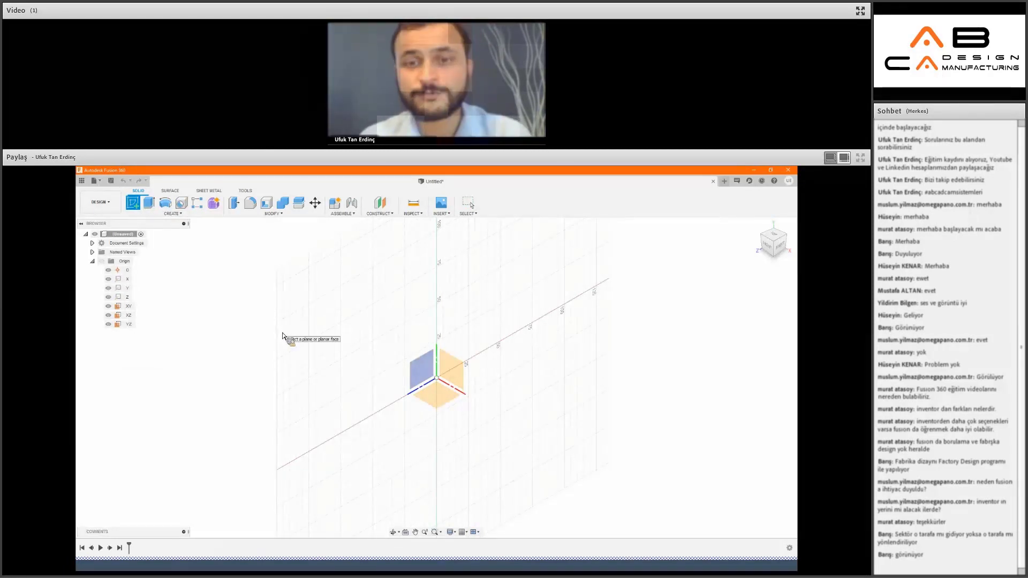
Check the Front, Right and Home views, then start Sketch1 on the XZ plane.
{"action": "left_click", "coordinate": [443, 360]}
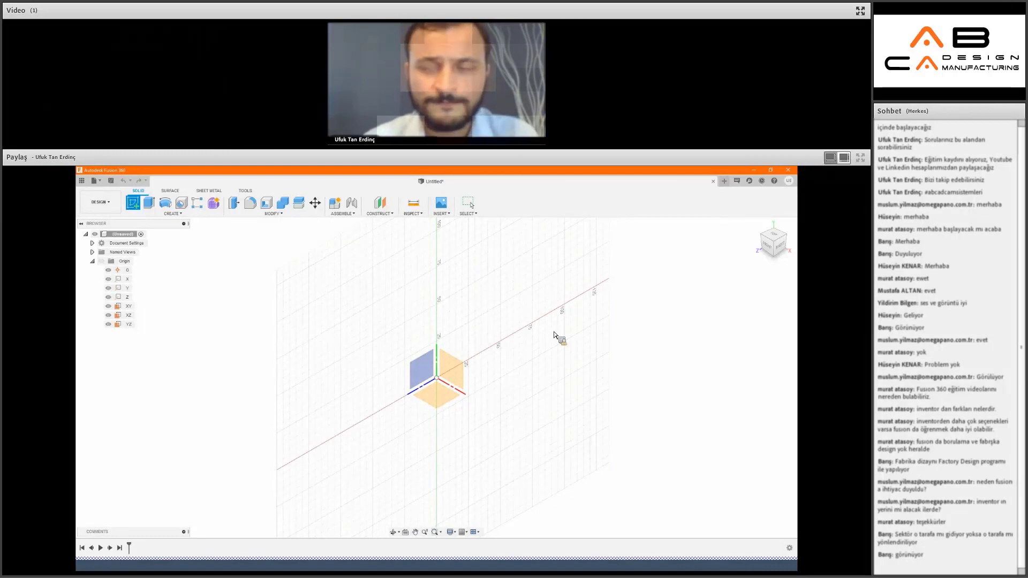
{"action": "mouse_move", "coordinate": [773, 243]}
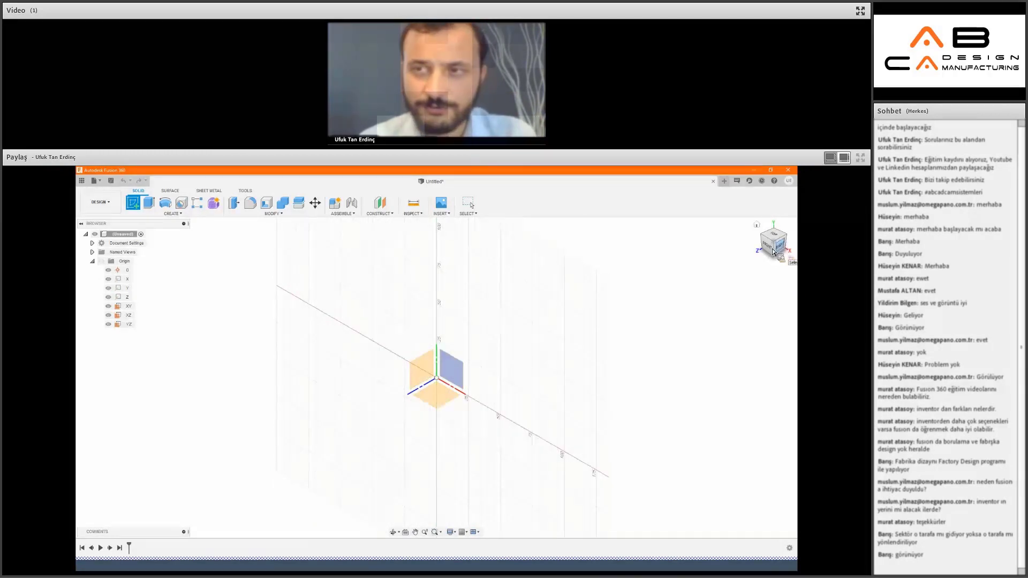
{"action": "left_click", "coordinate": [771, 250]}
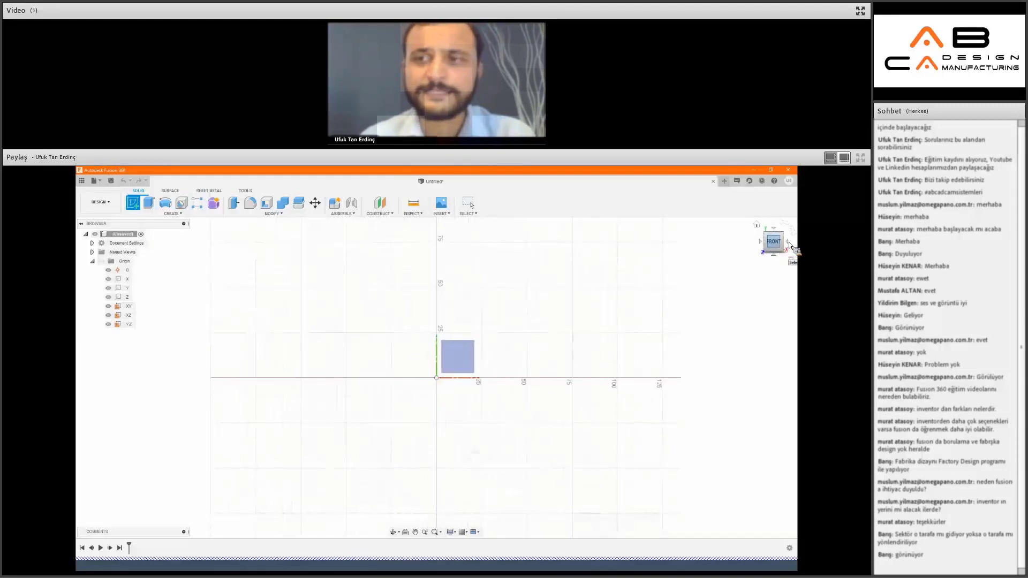
{"action": "left_click", "coordinate": [764, 231]}
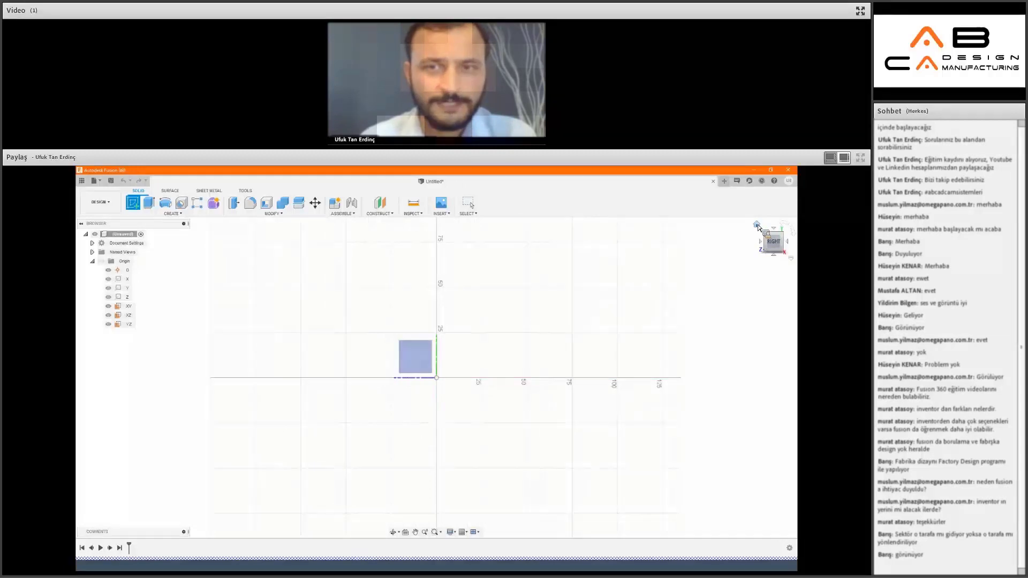
{"action": "left_click", "coordinate": [766, 250]}
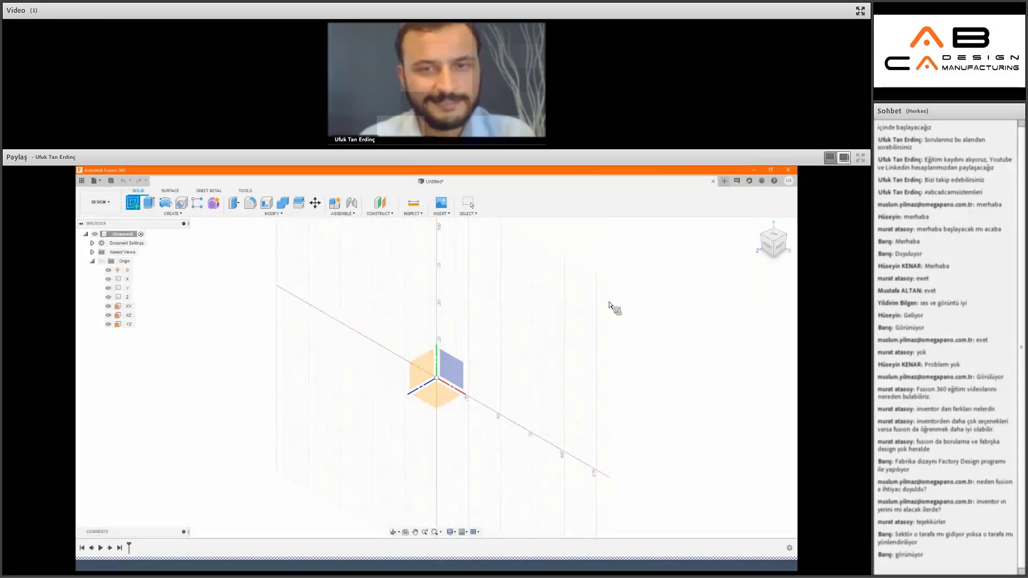
{"action": "left_click", "coordinate": [448, 396]}
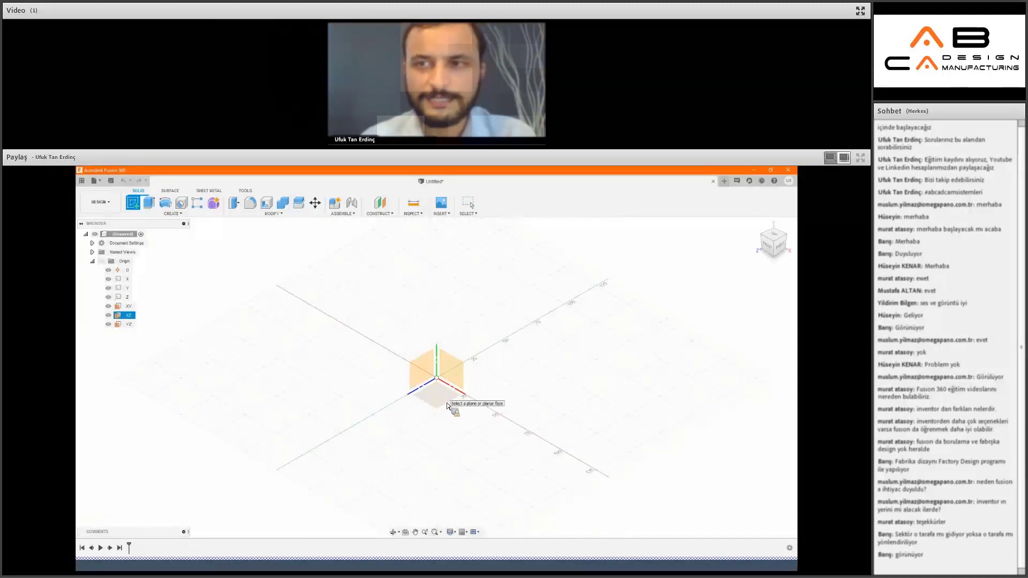
{"action": "left_click", "coordinate": [447, 409]}
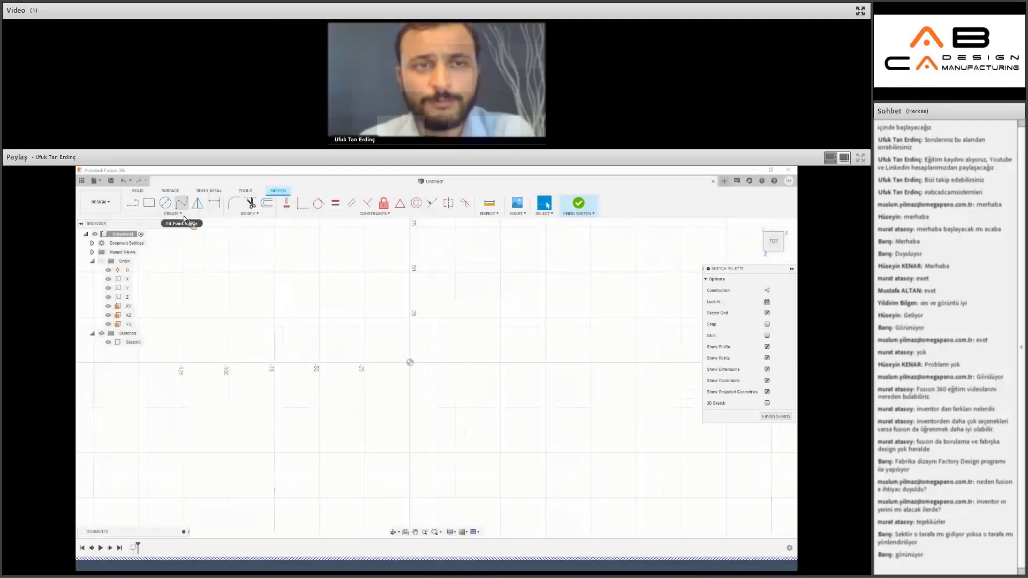
Pin Center Rectangle to the sketch toolbar, then cancel and restart the rectangle tool with R.
{"action": "left_click", "coordinate": [182, 215]}
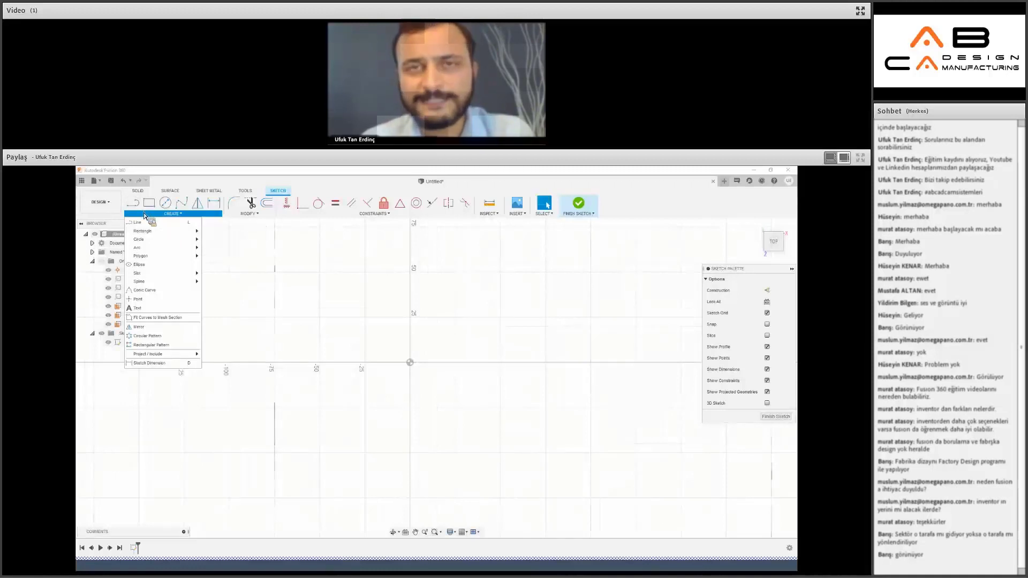
{"action": "mouse_move", "coordinate": [160, 231]}
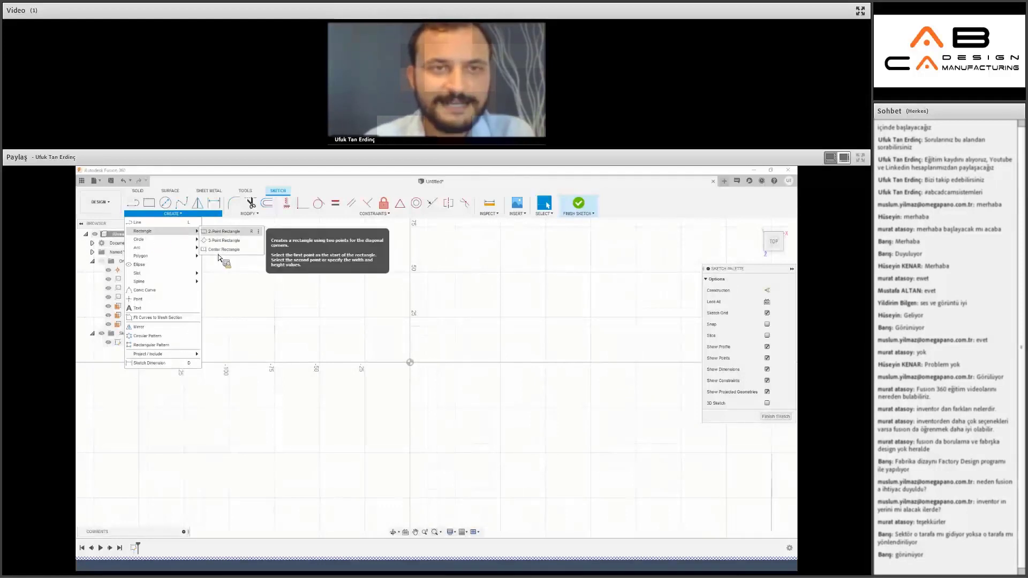
{"action": "left_click", "coordinate": [258, 250]}
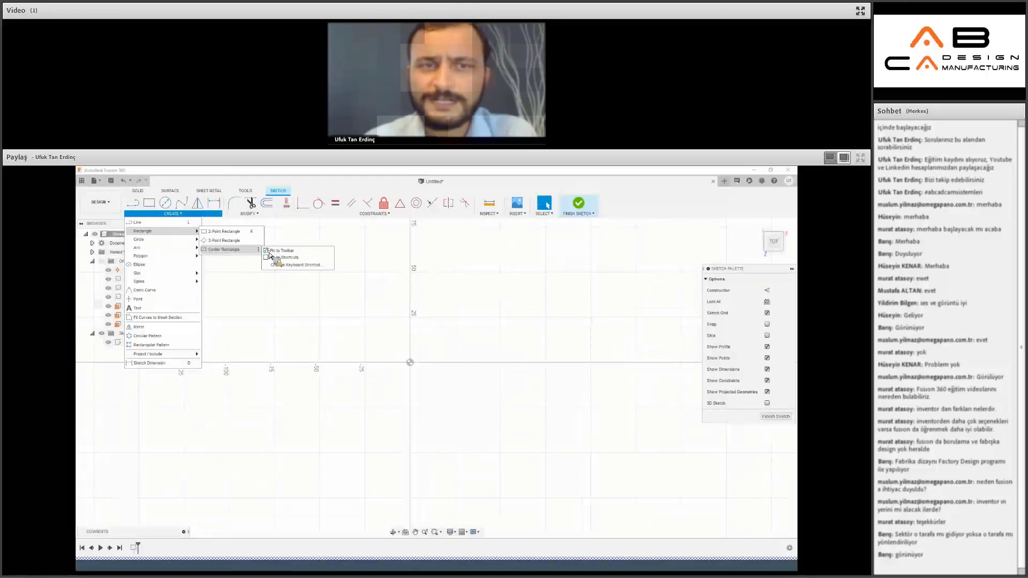
{"action": "left_click", "coordinate": [270, 251]}
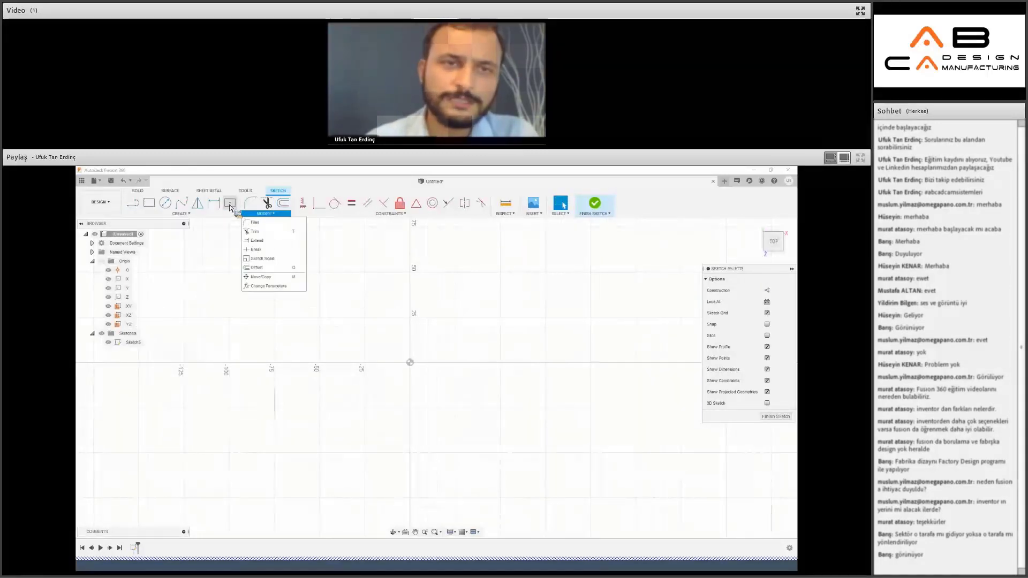
{"action": "left_click", "coordinate": [236, 257]}
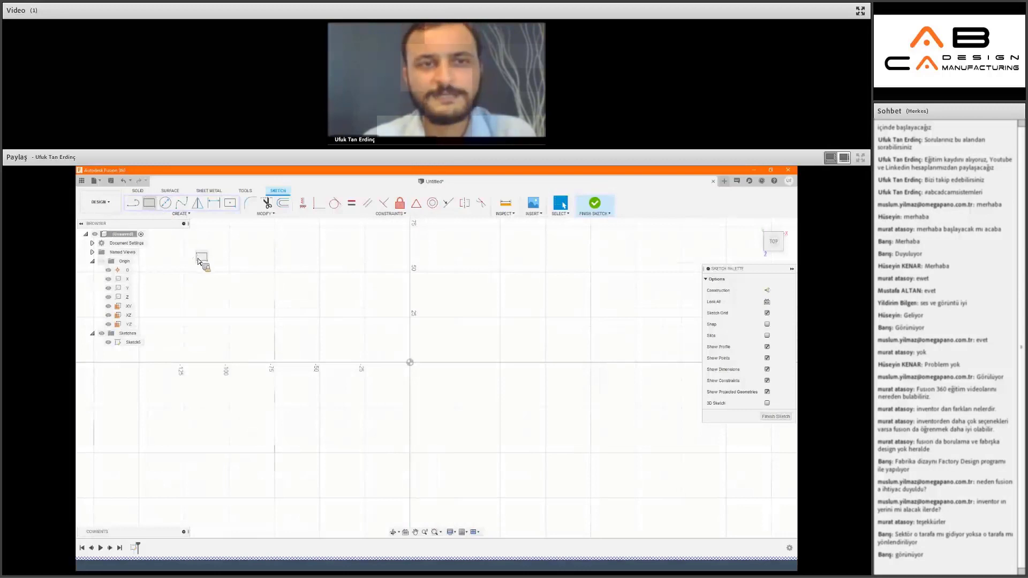
{"action": "key", "text": "Escape"}
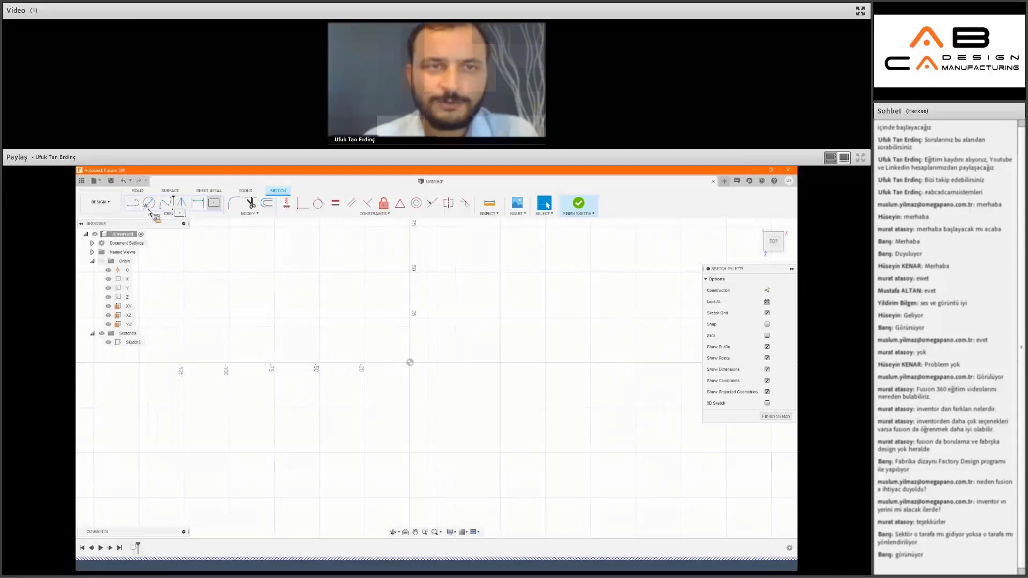
{"action": "key", "text": "r"}
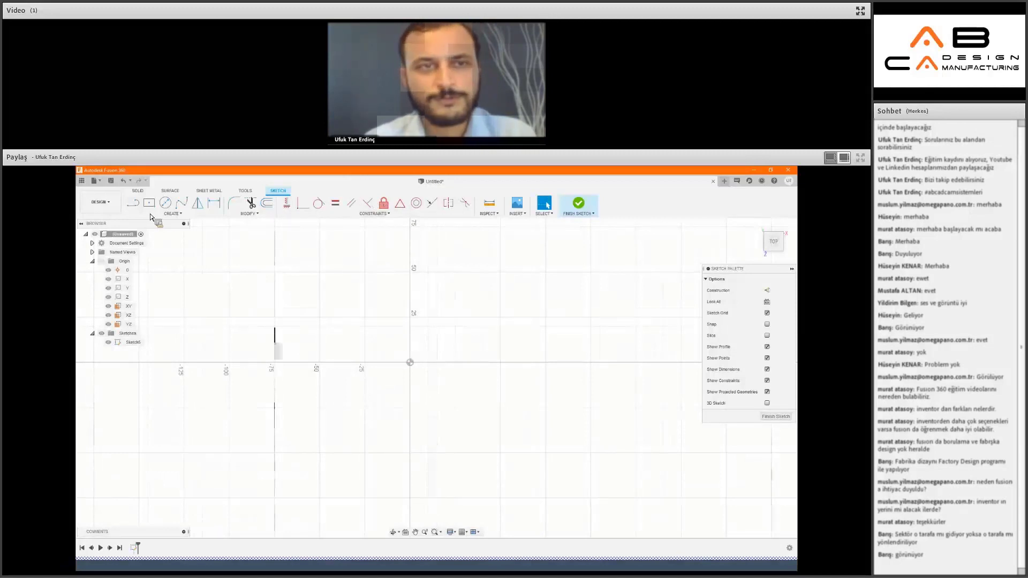
Draw an angled line 100 mm long above-left of the origin, then re-centre the view.
{"action": "left_click", "coordinate": [177, 214]}
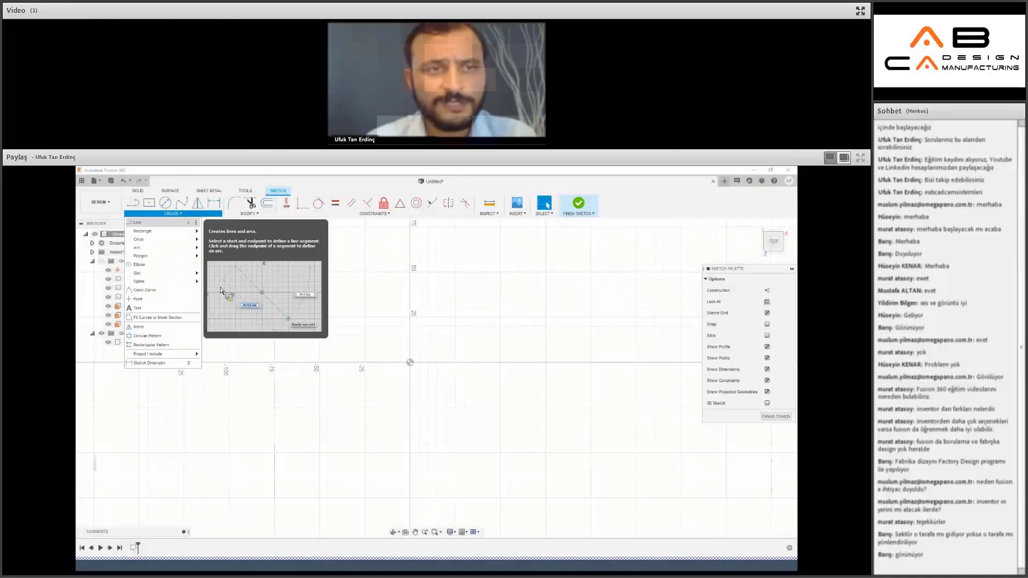
{"action": "key", "text": "l"}
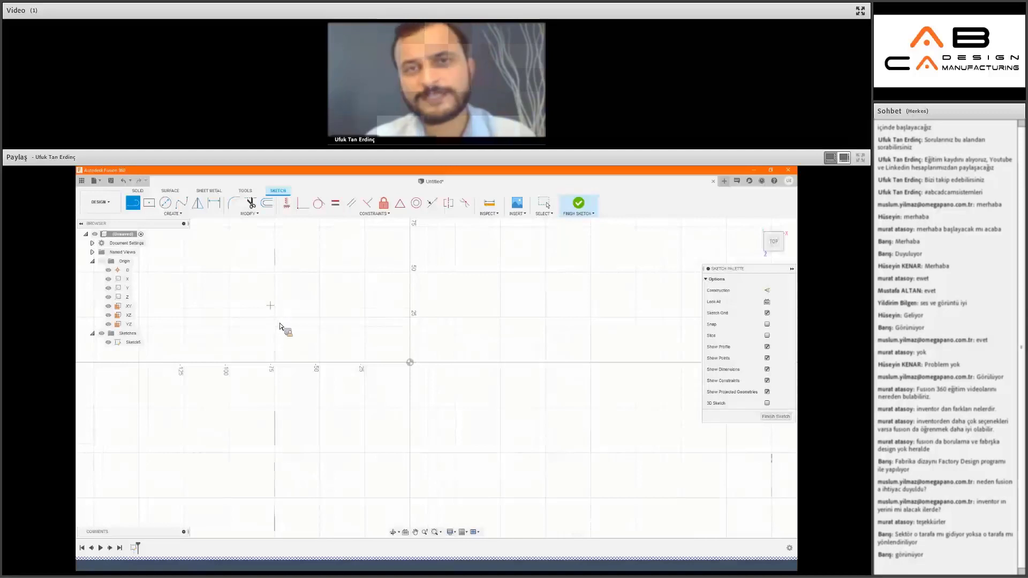
{"action": "left_click", "coordinate": [274, 319]}
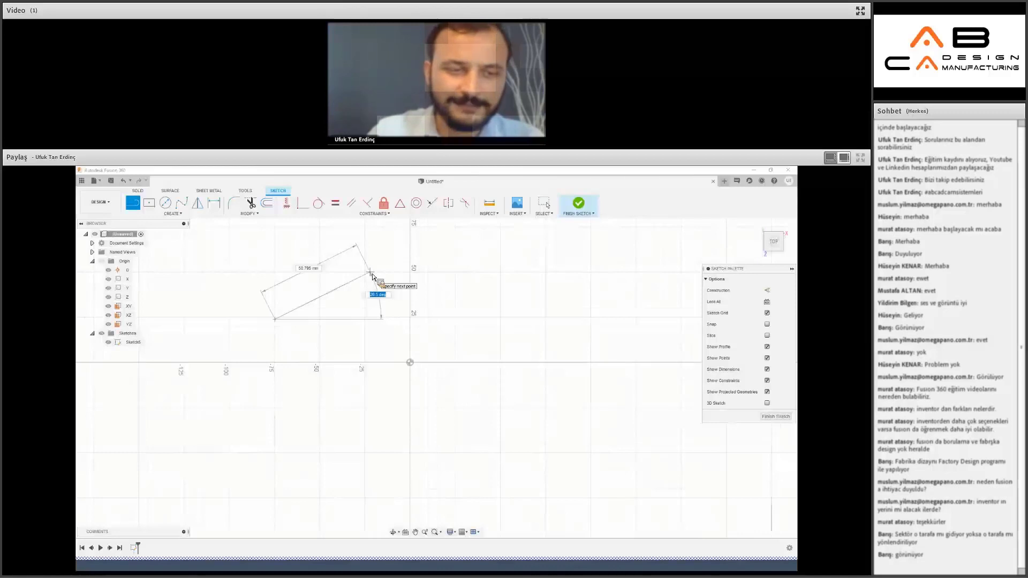
{"action": "key", "text": "Tab"}
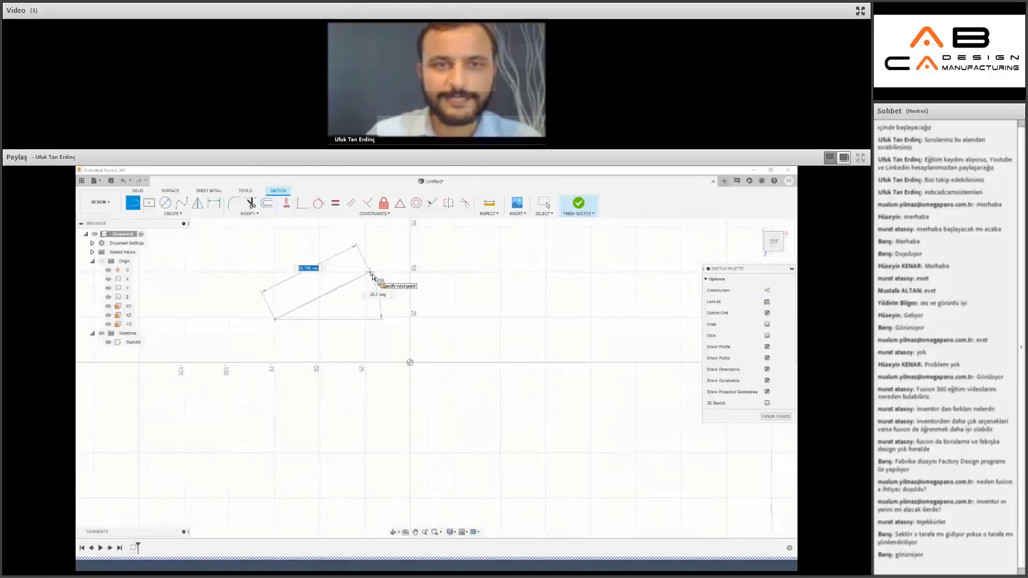
{"action": "type", "text": "100"}
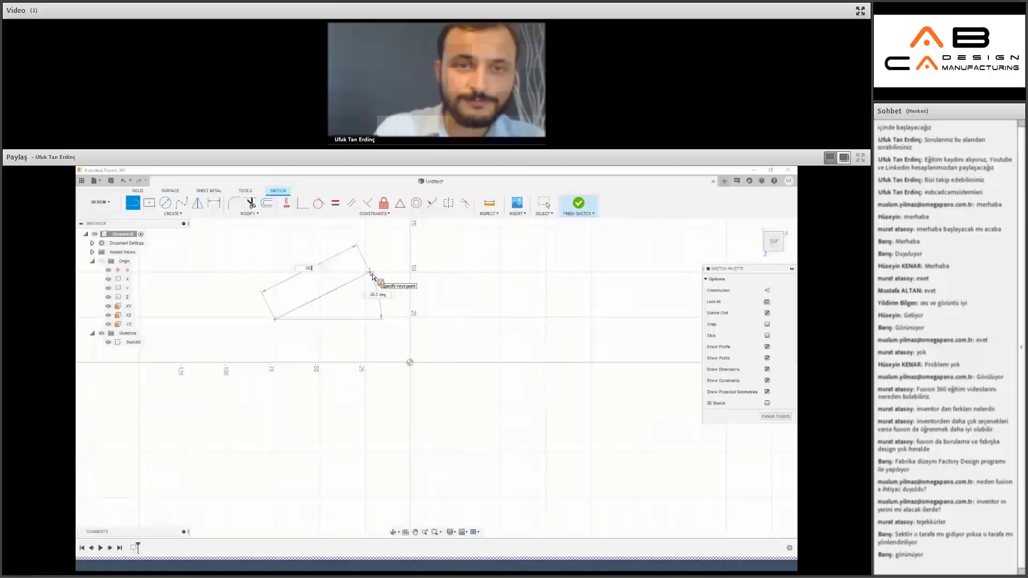
{"action": "key", "text": "Return"}
{"action": "scroll", "coordinate": [375, 334], "scroll_direction": "down", "scroll_amount": 2}
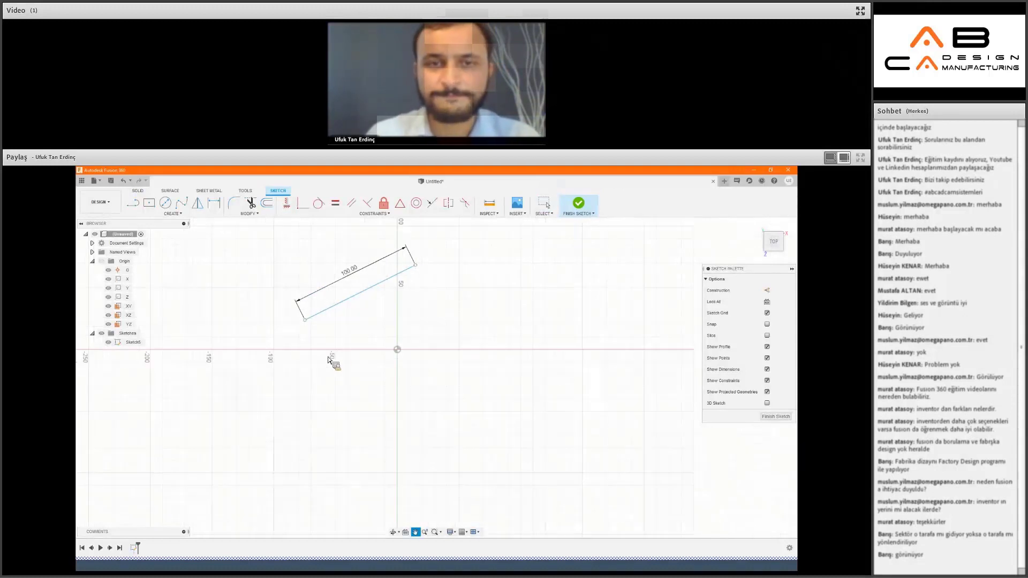
{"action": "left_click_drag", "start_coordinate": [332, 336], "coordinate": [290, 367]}
{"action": "key", "text": "Escape"}
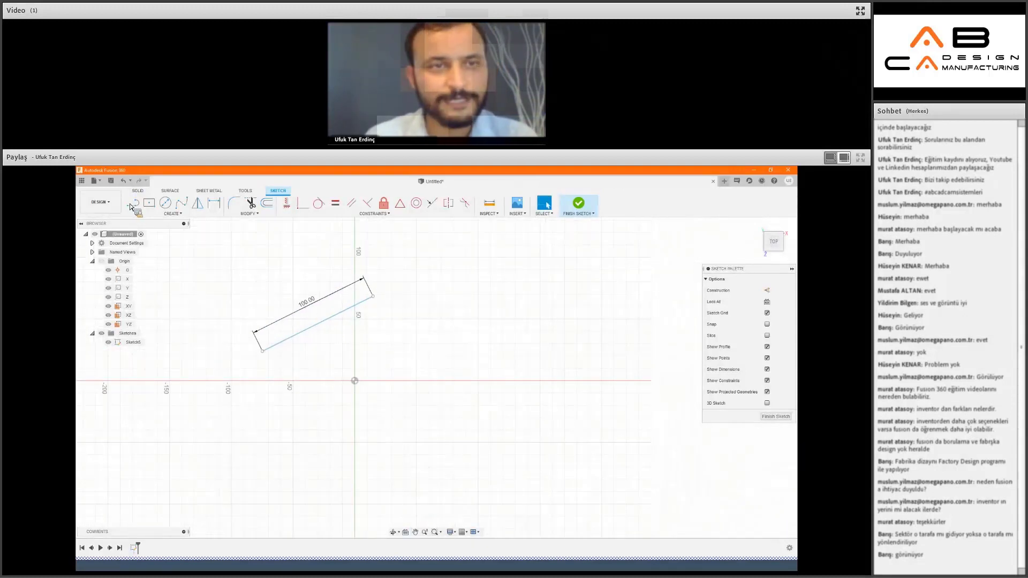
{"action": "left_click", "coordinate": [392, 353]}
Draw two connected lines forming an inverted V beside the 100.00 line.
{"action": "left_click", "coordinate": [473, 286]}
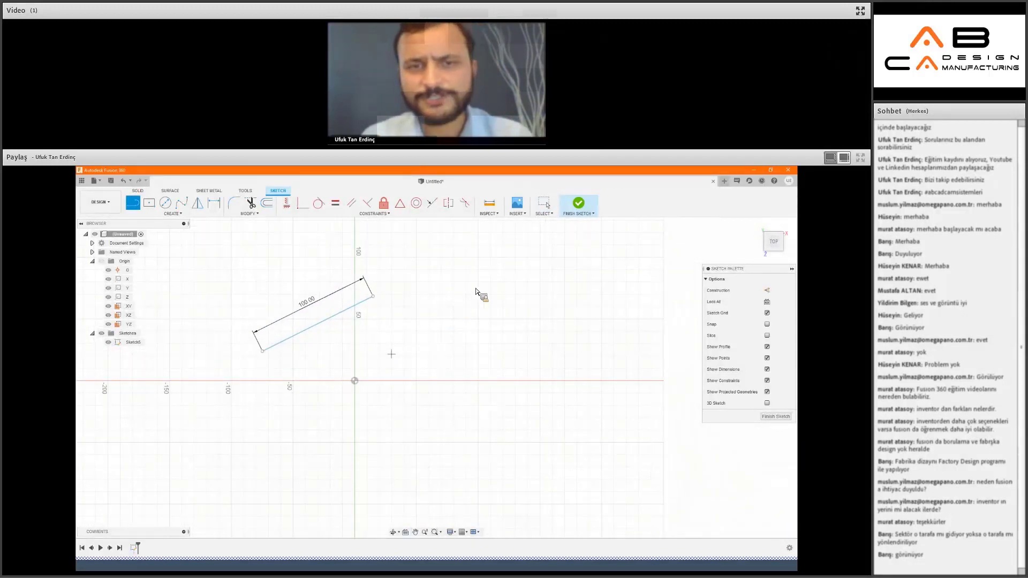
{"action": "left_click", "coordinate": [554, 331]}
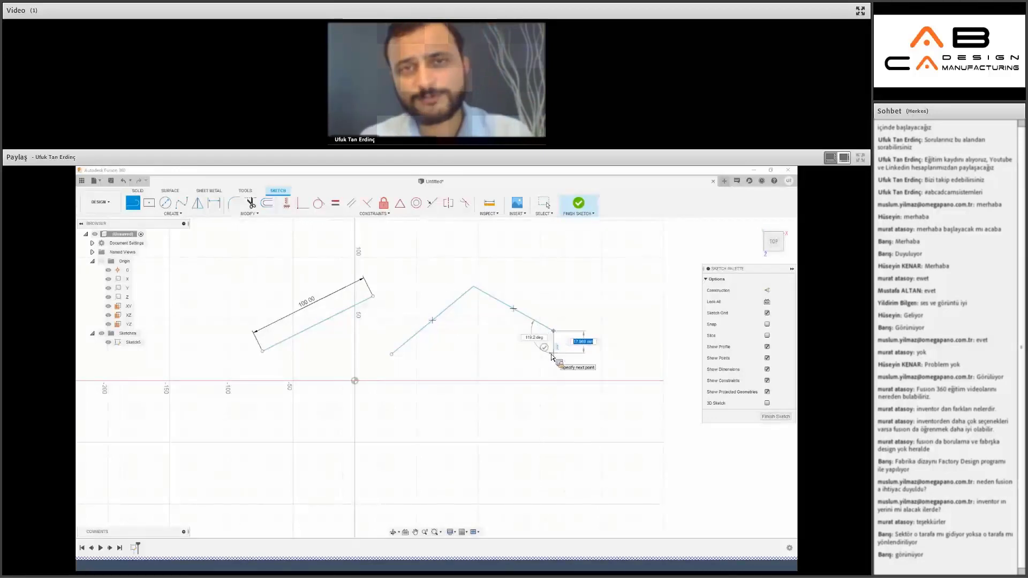
{"action": "key", "text": "Escape"}
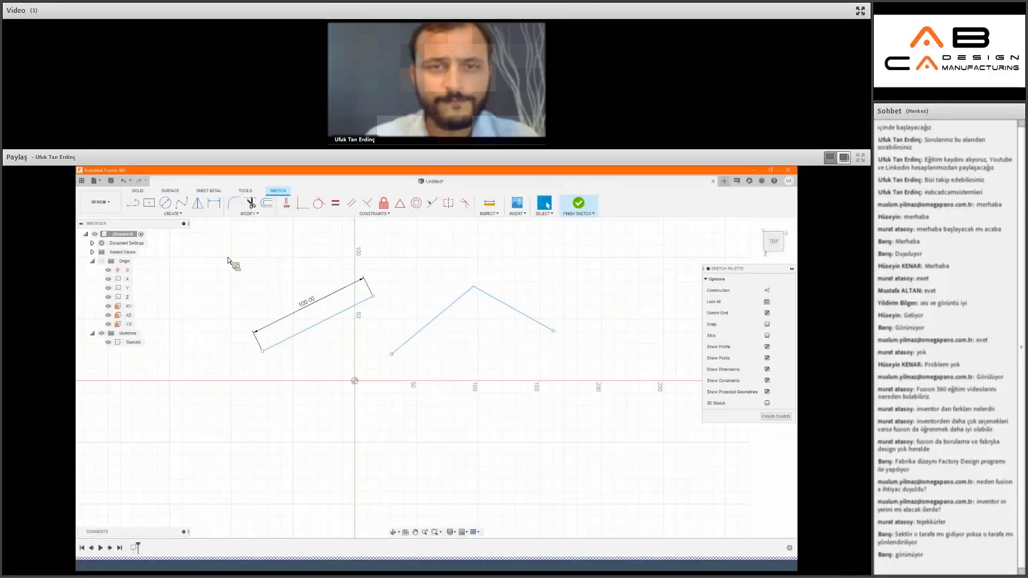
{"action": "key", "text": "l"}
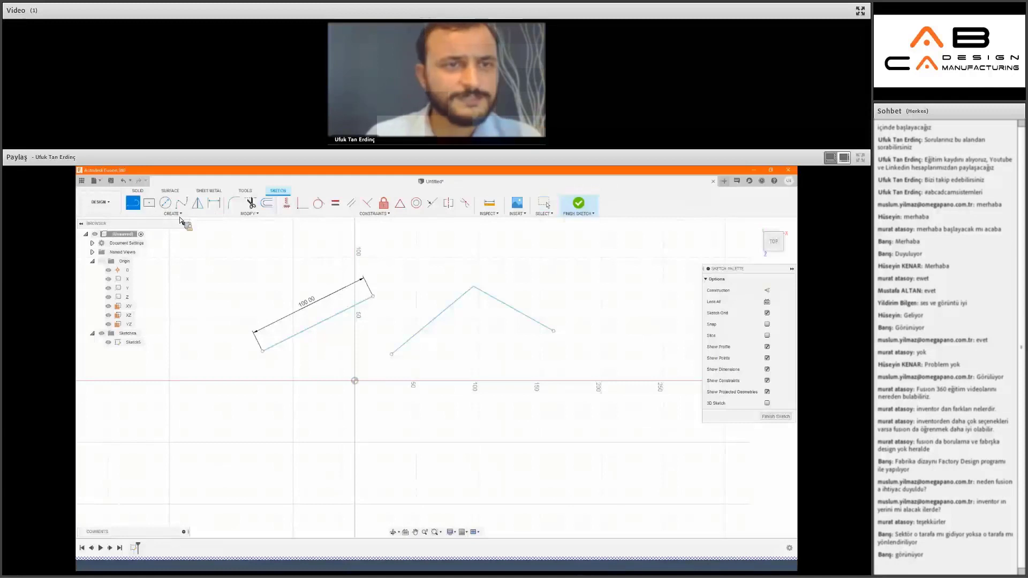
{"action": "left_click", "coordinate": [179, 214]}
{"action": "mouse_move", "coordinate": [156, 231]}
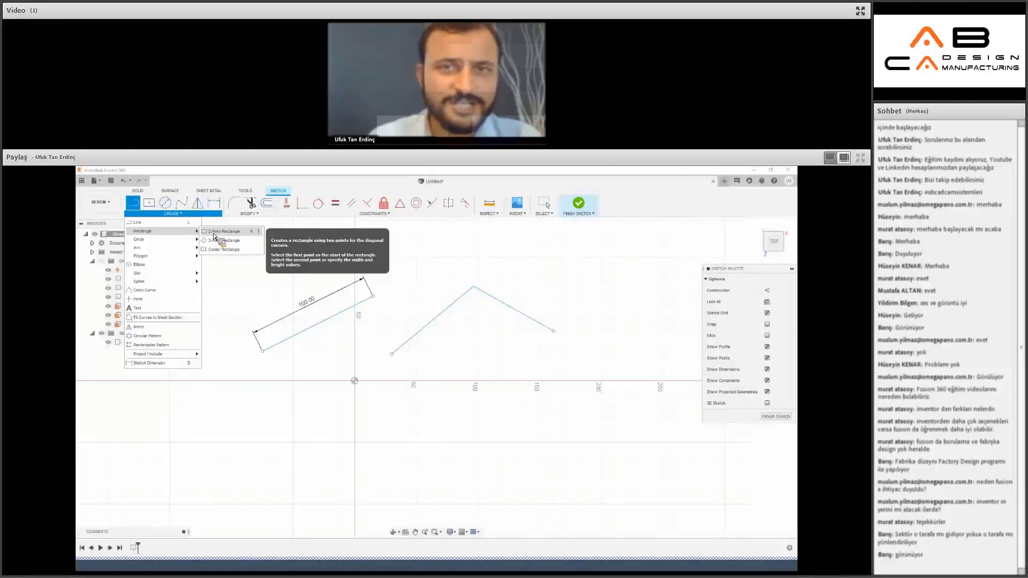
Draw a two-point rectangle in an empty area, entering its sizes while placing it.
{"action": "key", "text": "r"}
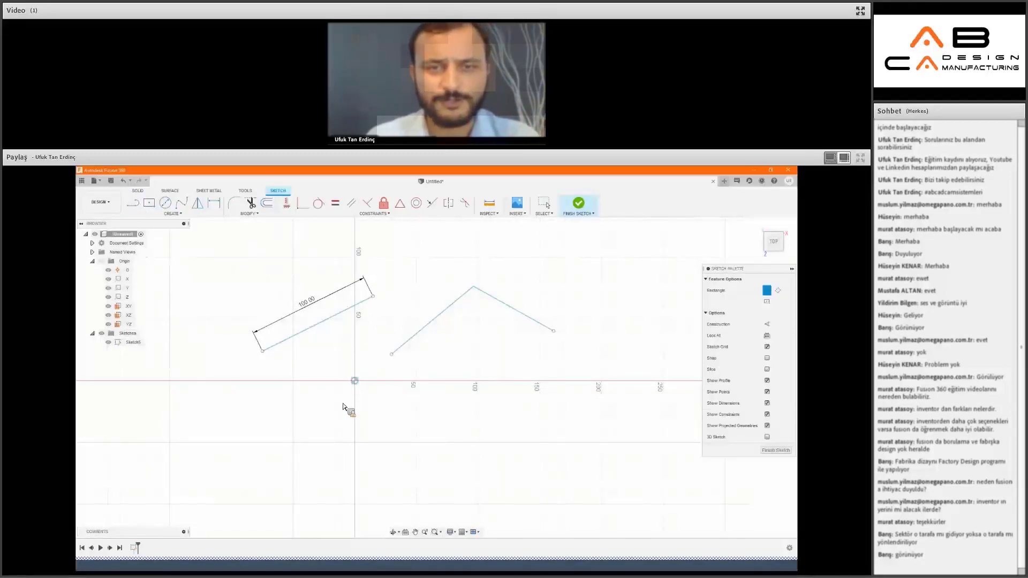
{"action": "middle_click_drag", "start_coordinate": [343, 413], "coordinate": [255, 289]}
{"action": "scroll", "coordinate": [373, 329], "scroll_direction": "up", "scroll_amount": 1}
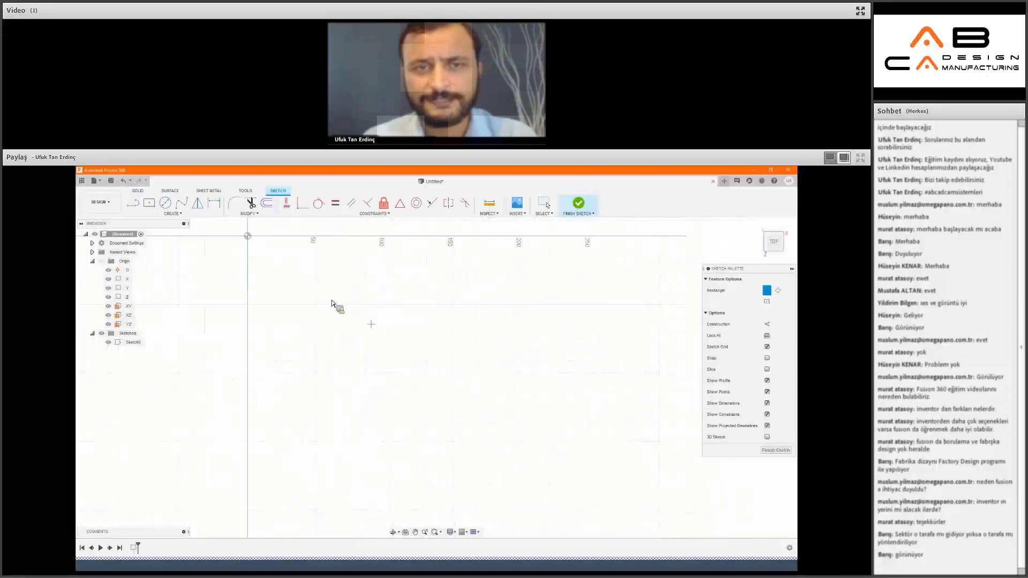
{"action": "left_click", "coordinate": [304, 281]}
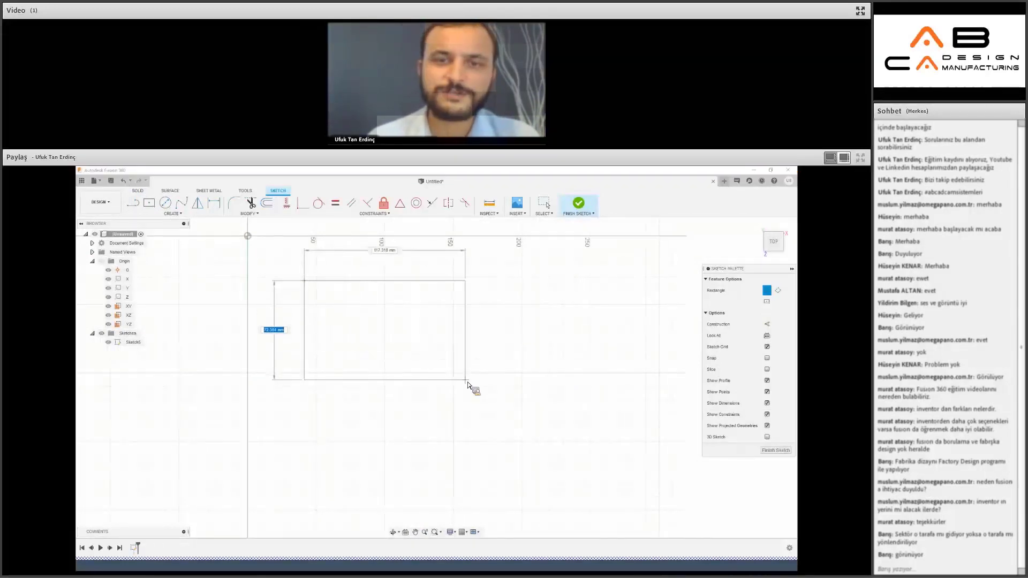
{"action": "middle_click_drag", "start_coordinate": [463, 377], "coordinate": [463, 430]}
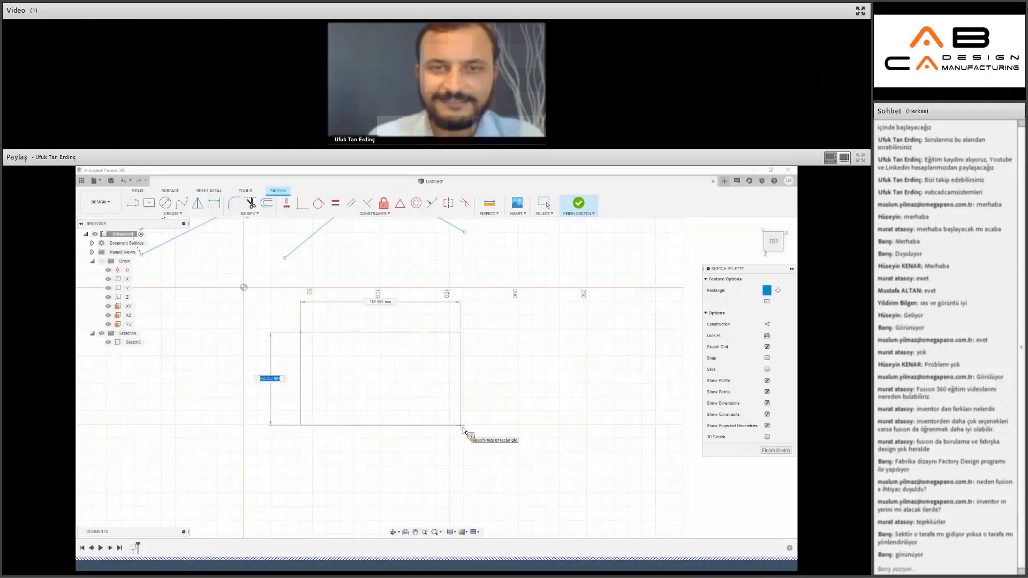
{"action": "key", "text": "Tab"}
{"action": "key", "text": "Tab"}
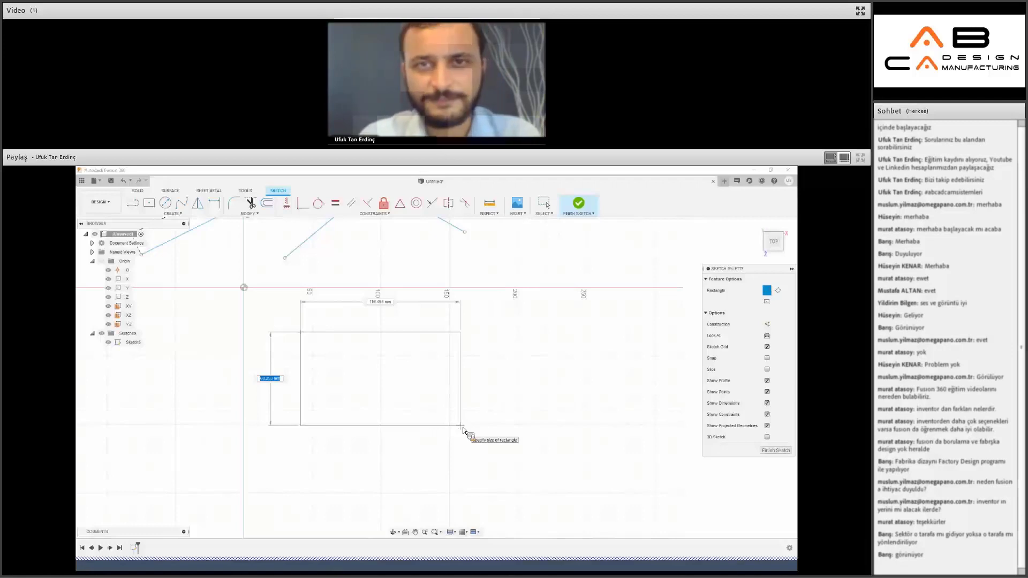
{"action": "type", "text": "8"}
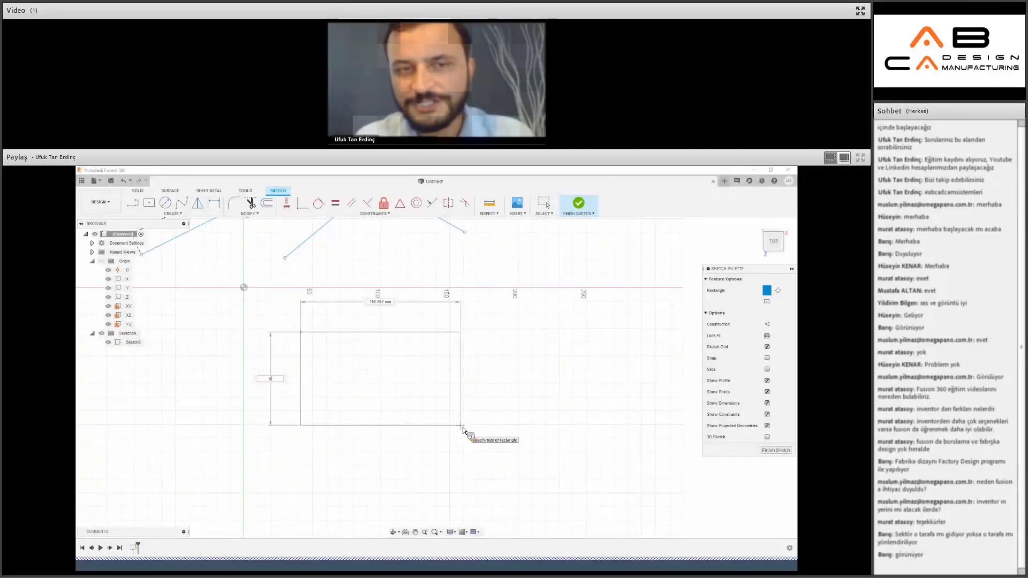
{"action": "type", "text": "0"}
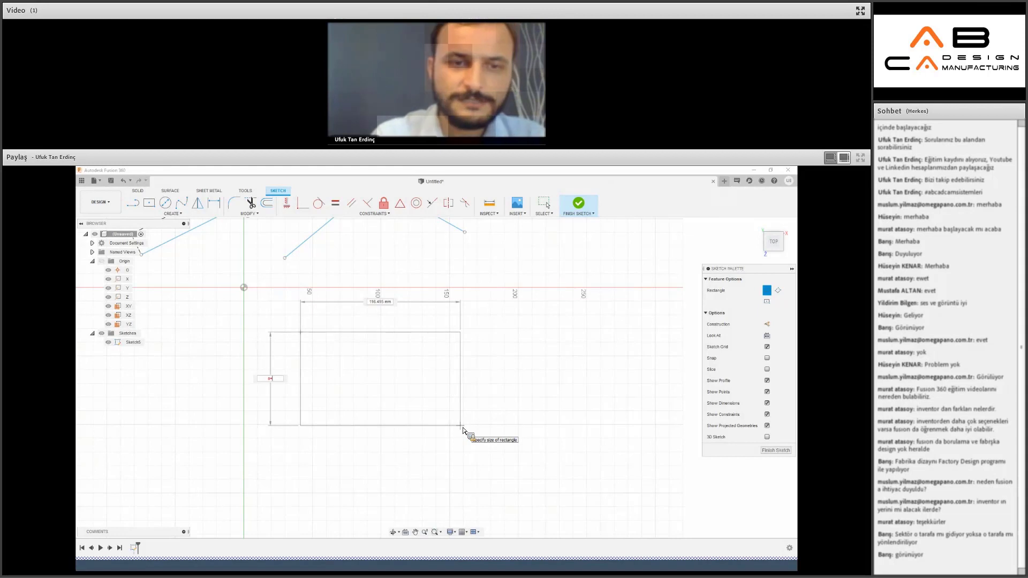
{"action": "key", "text": "Tab"}
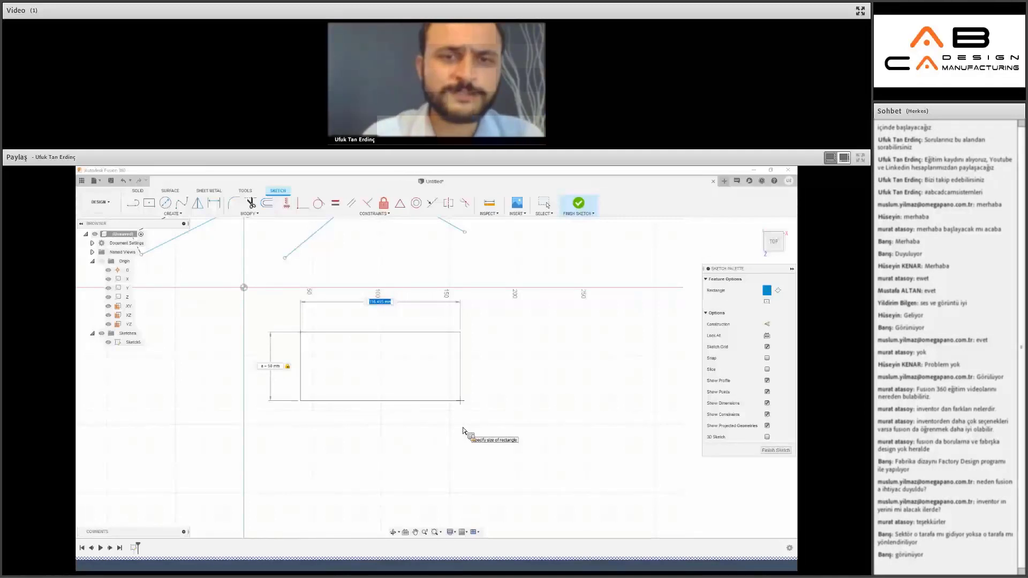
{"action": "type", "text": "*2"}
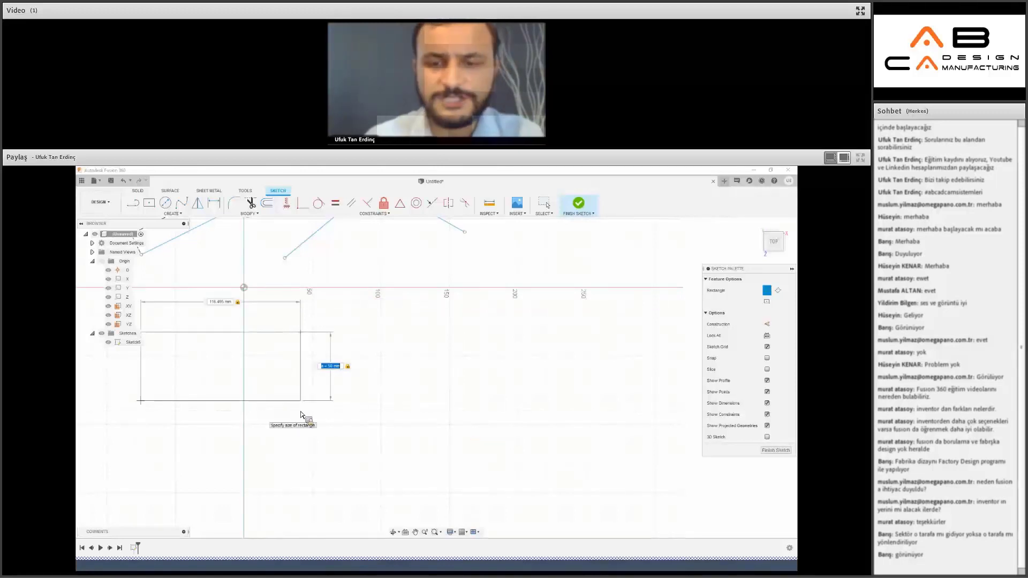
{"action": "key", "text": "Return"}
Dimension the rectangle 50.00 tall and 100.00 wide, the width set to twice the height.
{"action": "mouse_move", "coordinate": [264, 449]}
{"action": "middle_mouse_down"}
{"action": "mouse_move", "coordinate": [374, 462]}
{"action": "mouse_move", "coordinate": [396, 479]}
{"action": "middle_mouse_up"}
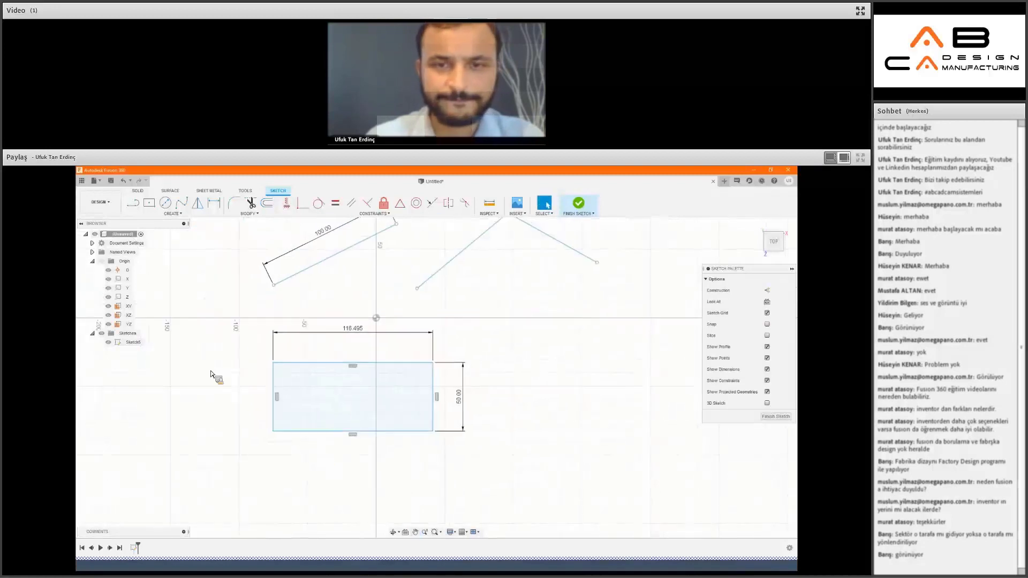
{"action": "left_click", "coordinate": [172, 213]}
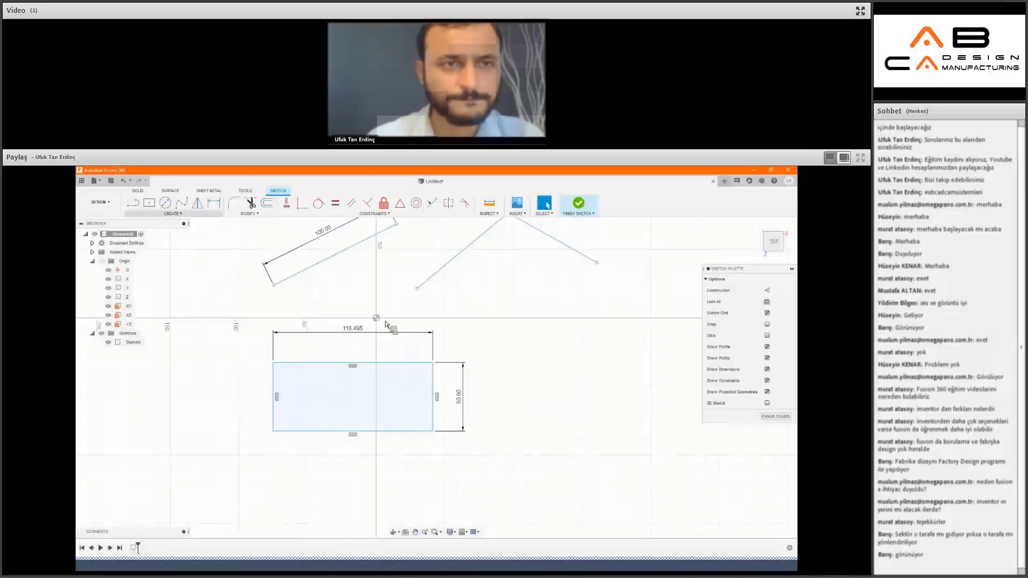
{"action": "left_click", "coordinate": [463, 405]}
{"action": "double_click", "coordinate": [465, 399]}
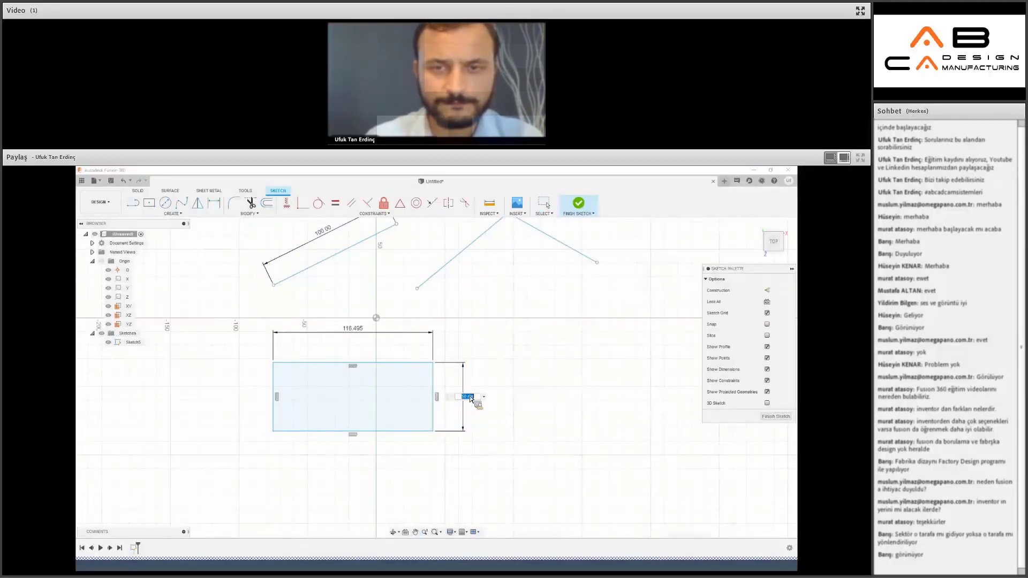
{"action": "type", "text": "60"}
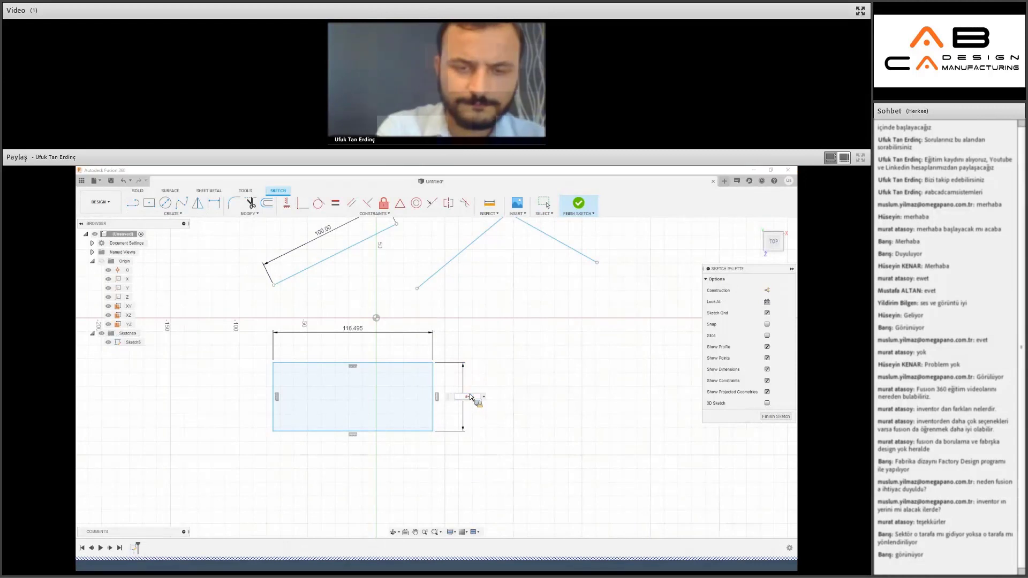
{"action": "key", "text": "Return"}
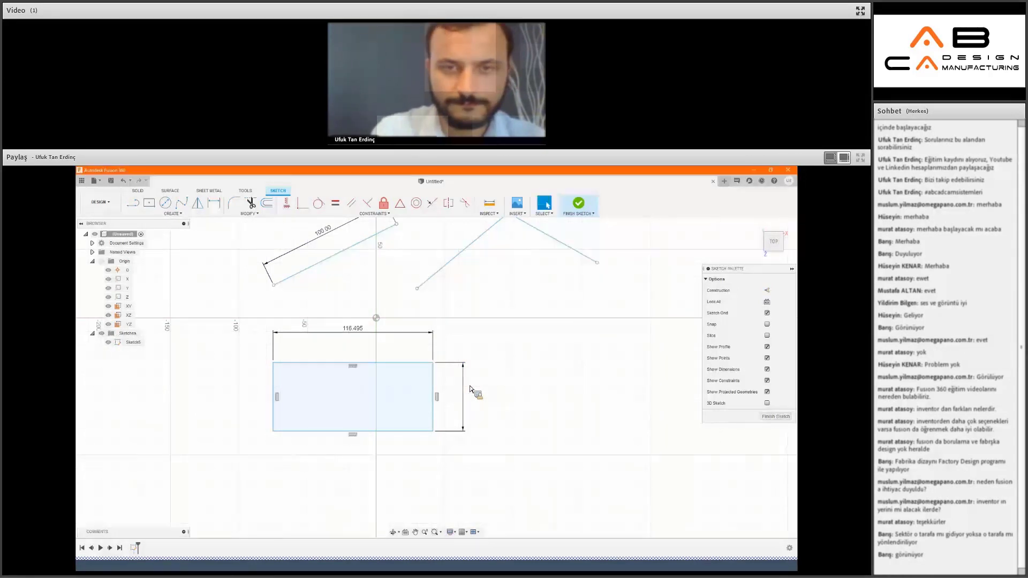
{"action": "left_click", "coordinate": [367, 341]}
{"action": "type", "text": "a*2"}
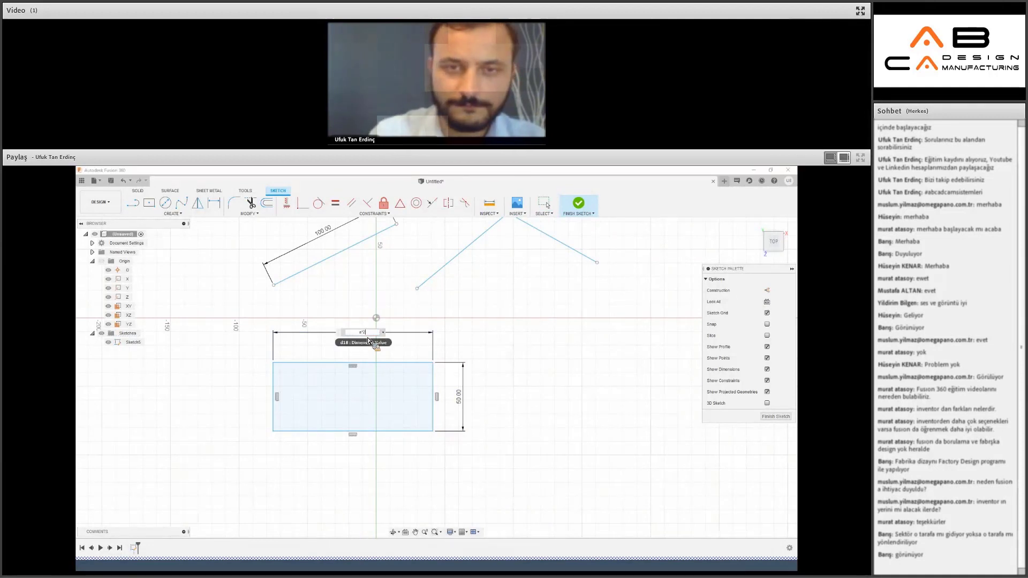
{"action": "key", "text": "Return"}
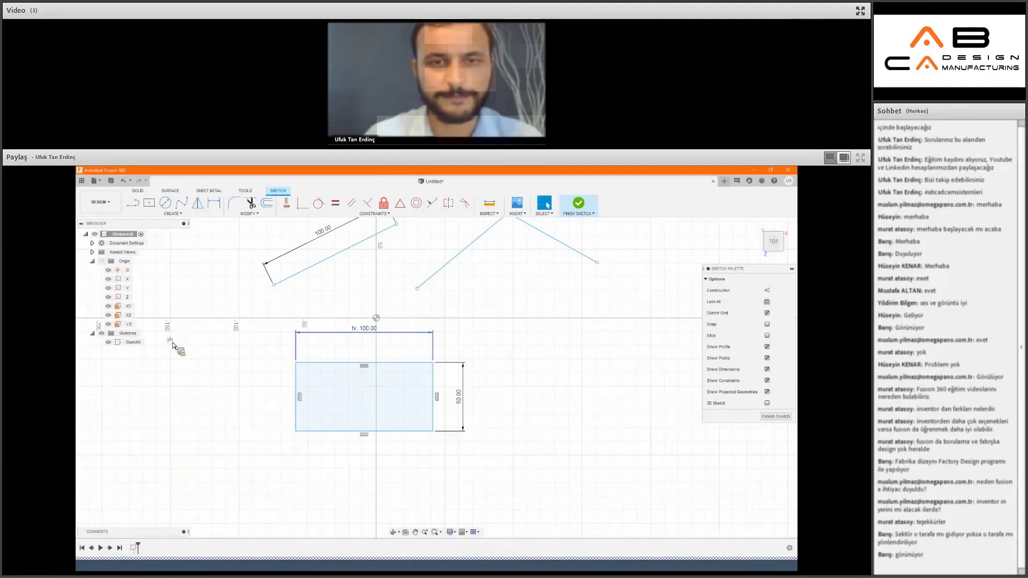
{"action": "left_click", "coordinate": [176, 214]}
{"action": "mouse_move", "coordinate": [160, 232]}
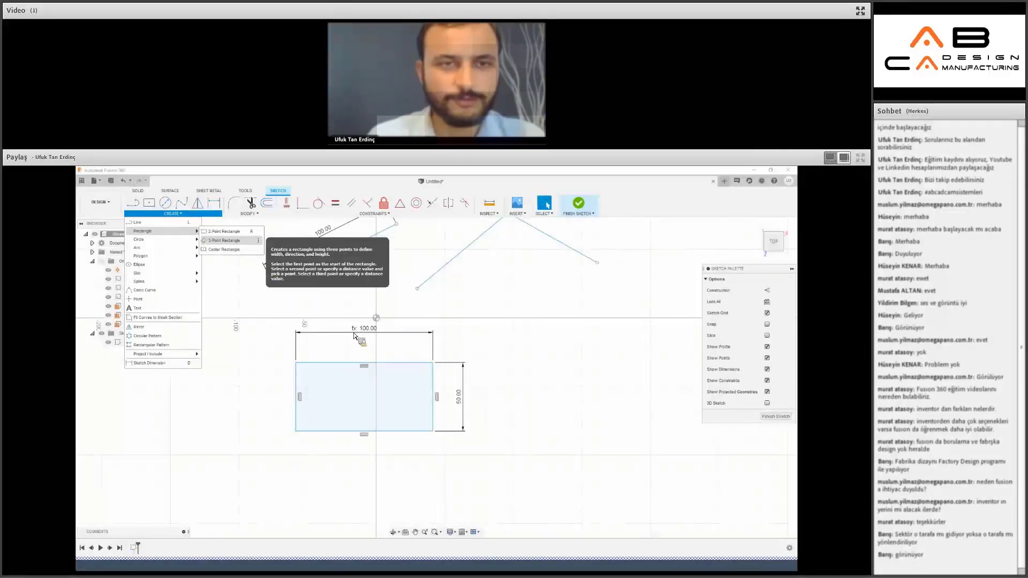
Draw a three-point rectangle in an empty area of the sketch.
{"action": "left_click", "coordinate": [223, 240]}
{"action": "middle_click_drag", "start_coordinate": [578, 421], "coordinate": [365, 388]}
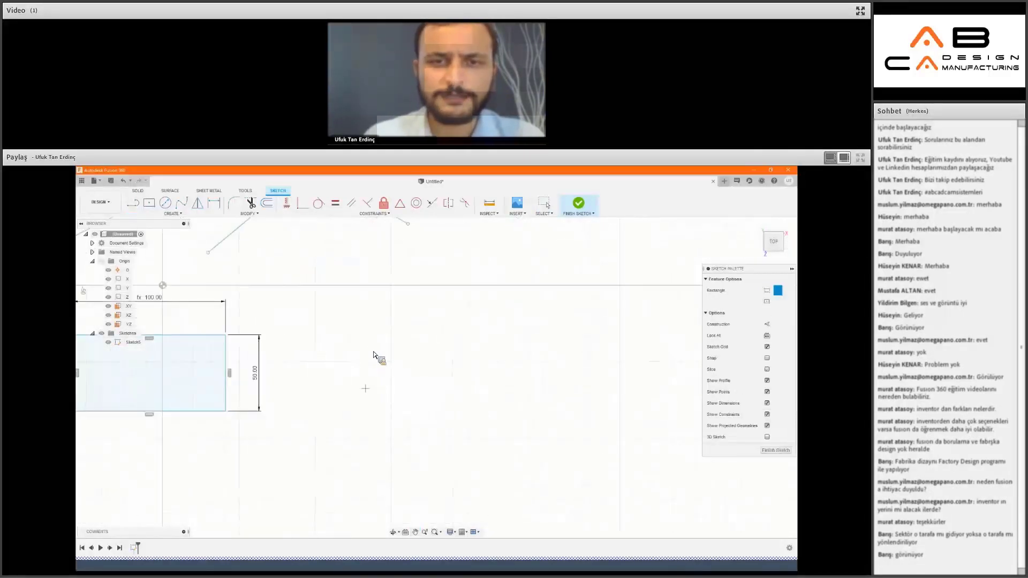
{"action": "left_click", "coordinate": [369, 325]}
{"action": "left_click", "coordinate": [368, 396]}
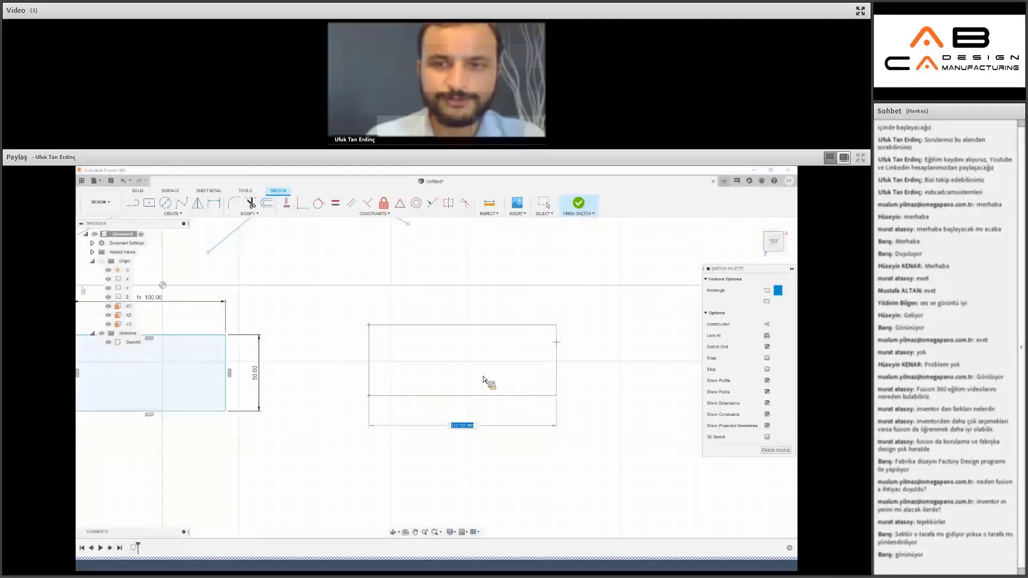
{"action": "key", "text": "Return"}
Draw a center rectangle with construction diagonals, redrawing it after one cancelled attempt.
{"action": "left_click", "coordinate": [173, 213]}
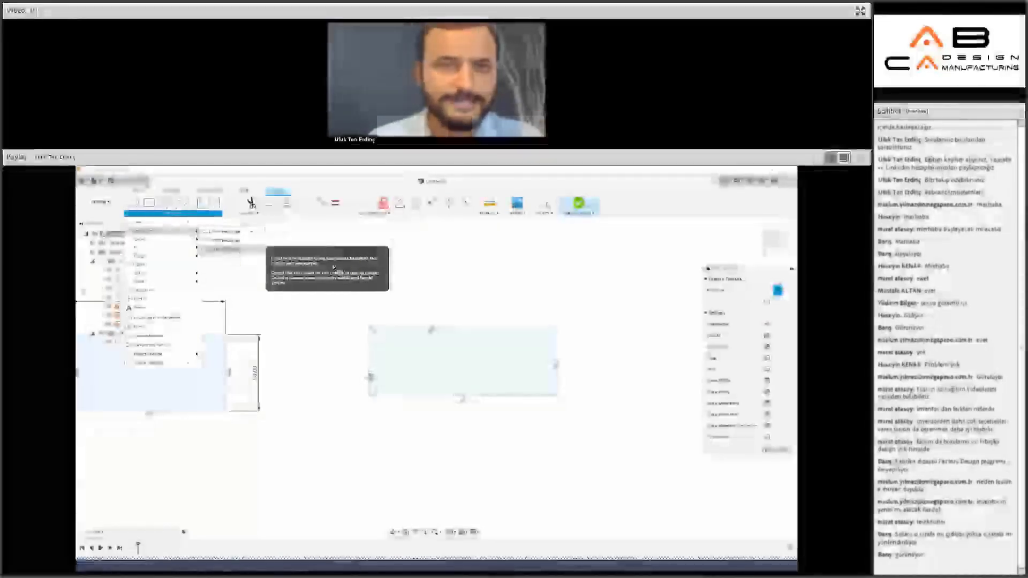
{"action": "key", "text": "r"}
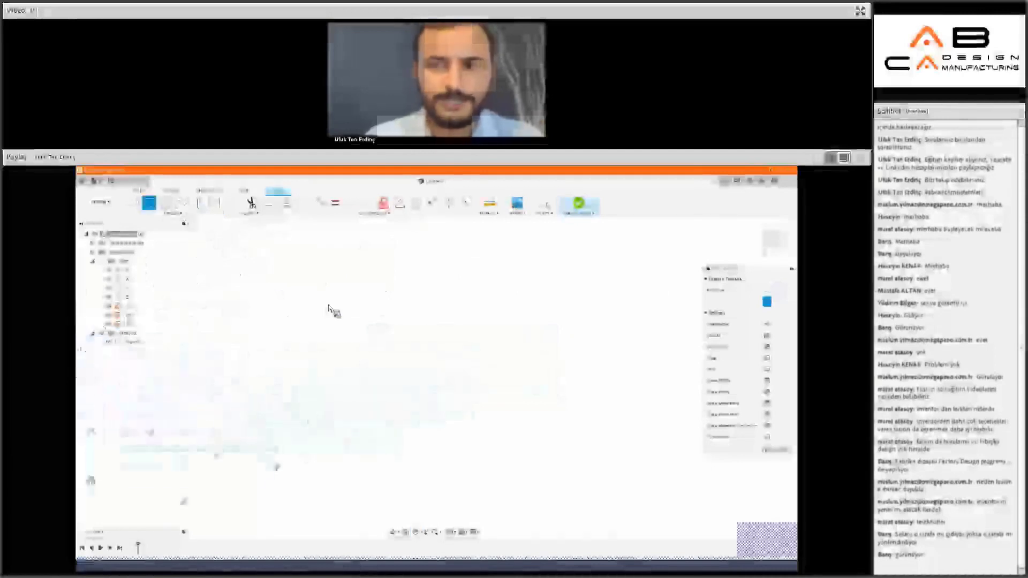
{"action": "left_click", "coordinate": [429, 364]}
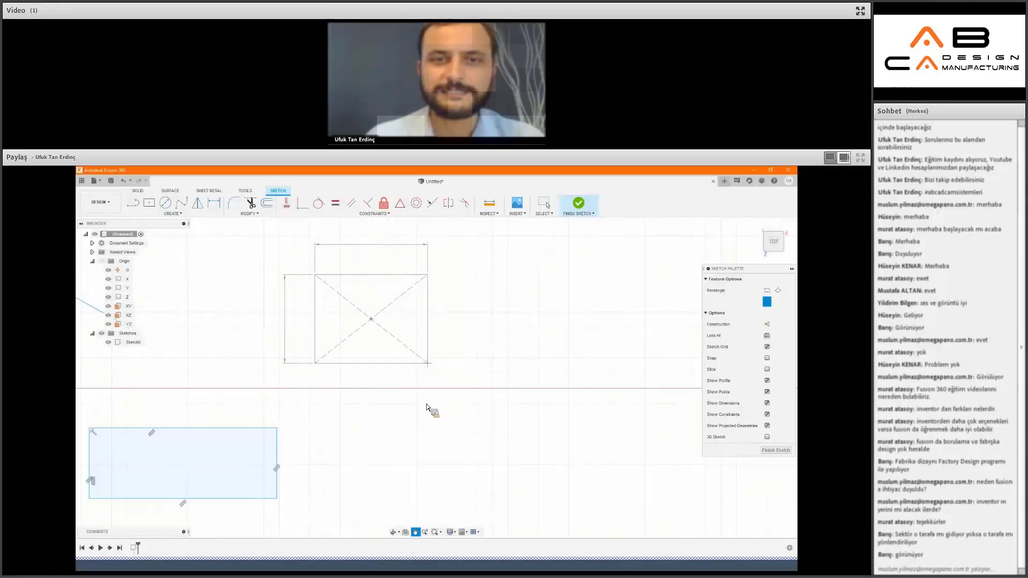
{"action": "key", "text": "super+a"}
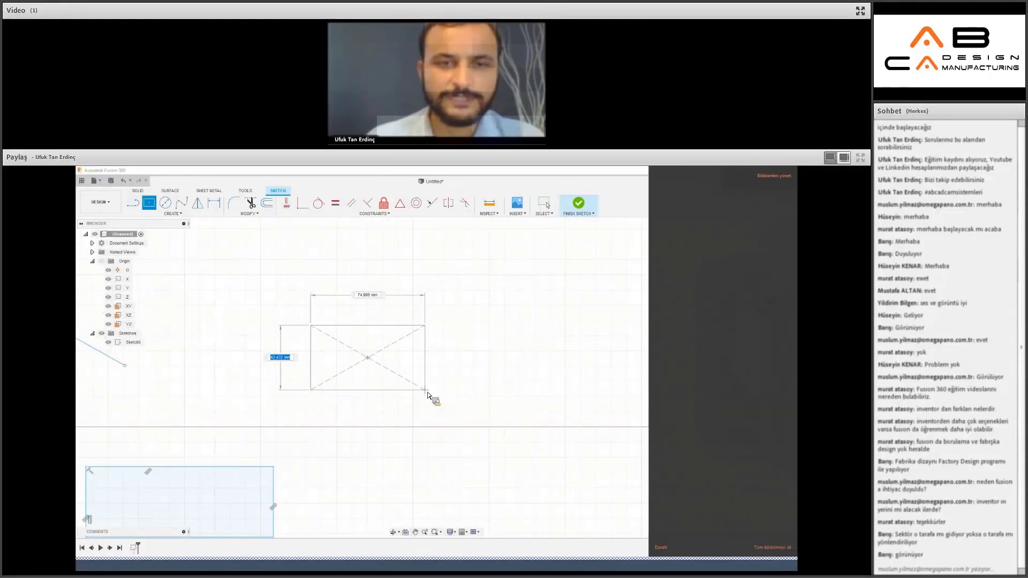
{"action": "key", "text": "Escape"}
{"action": "key", "text": "Escape"}
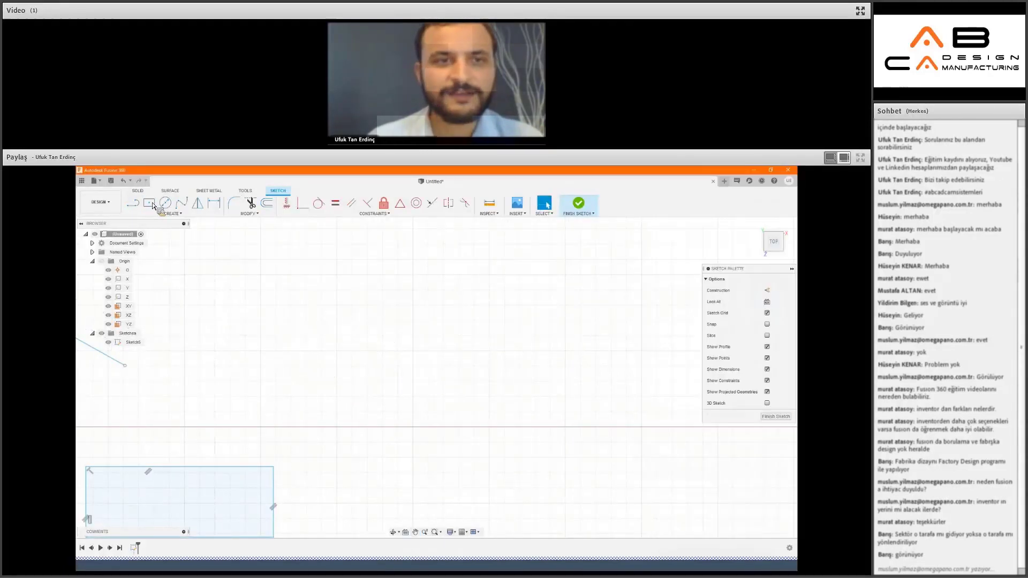
{"action": "left_click", "coordinate": [152, 204]}
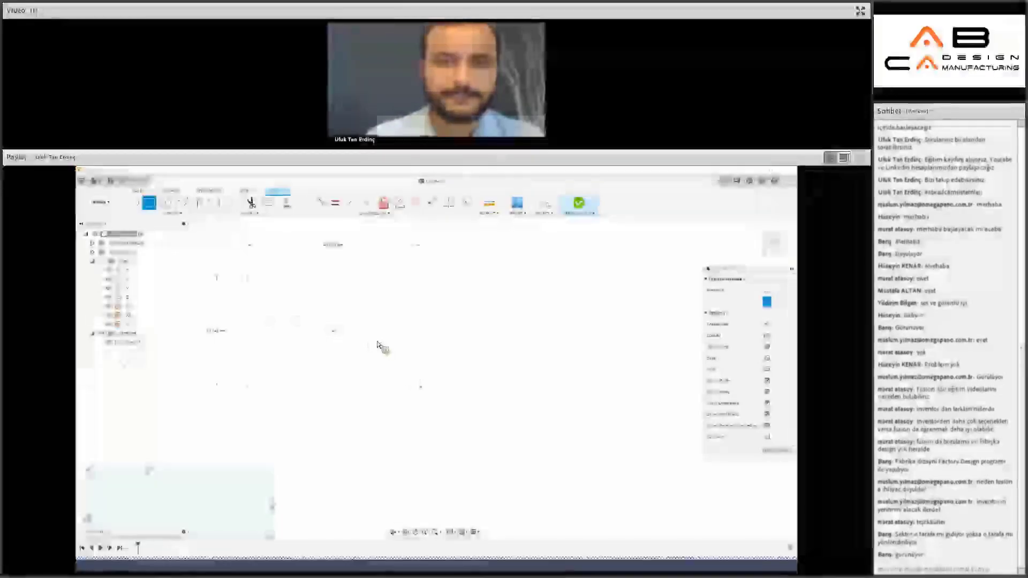
{"action": "left_click", "coordinate": [421, 389]}
{"action": "left_click", "coordinate": [246, 275]}
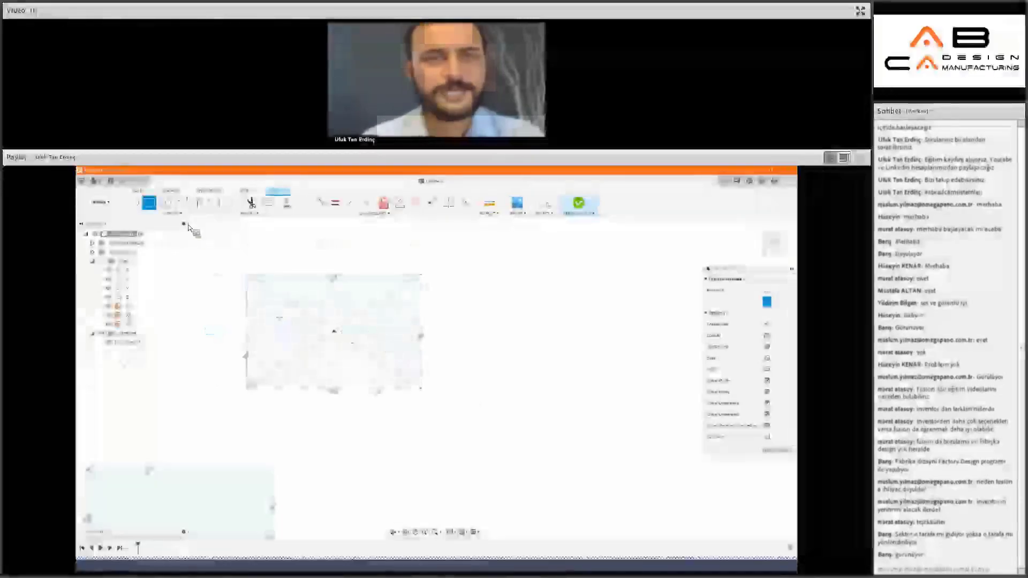
{"action": "left_click", "coordinate": [174, 214]}
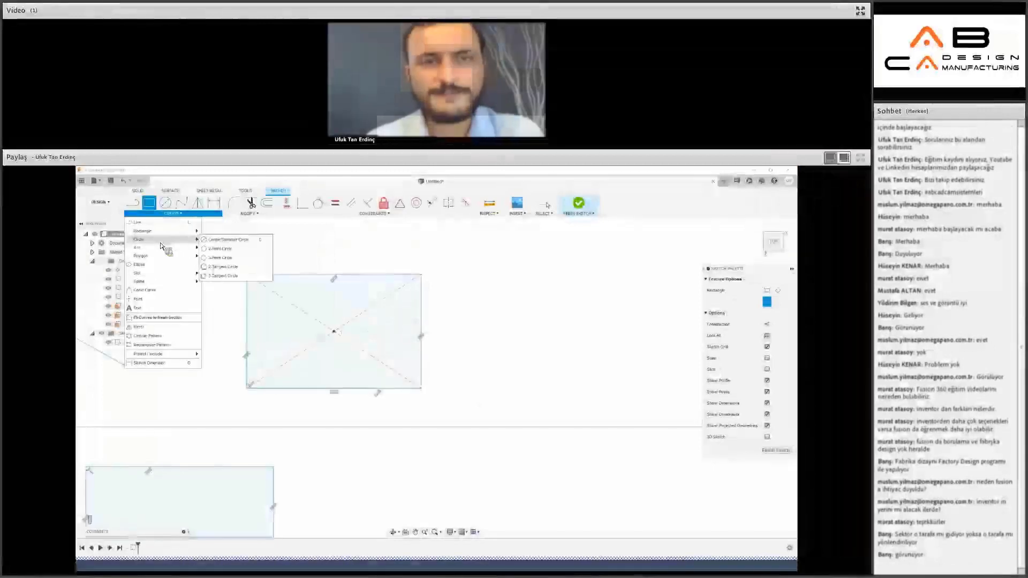
{"action": "left_click", "coordinate": [356, 306]}
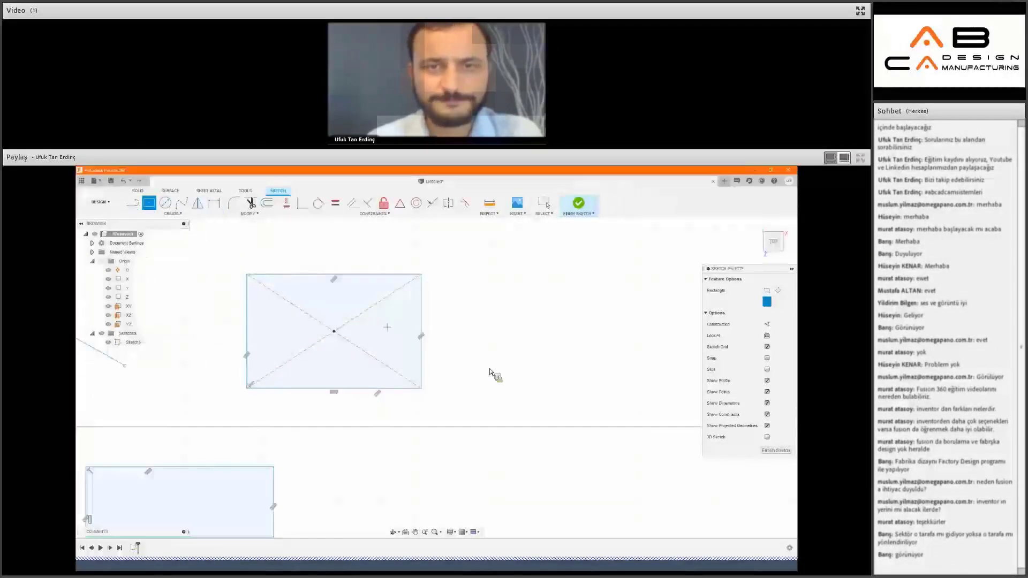
{"action": "middle_click_drag", "start_coordinate": [487, 369], "coordinate": [161, 257]}
Draw a peaked pair of lines meeting at an apex.
{"action": "key", "text": "l"}
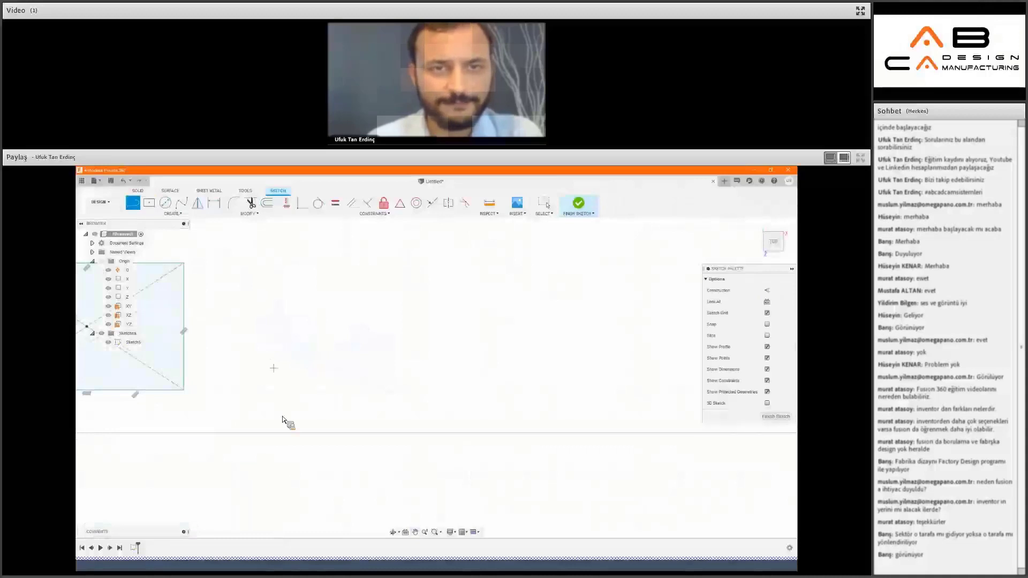
{"action": "left_click", "coordinate": [273, 426]}
{"action": "left_click", "coordinate": [390, 271]}
{"action": "left_click", "coordinate": [552, 417]}
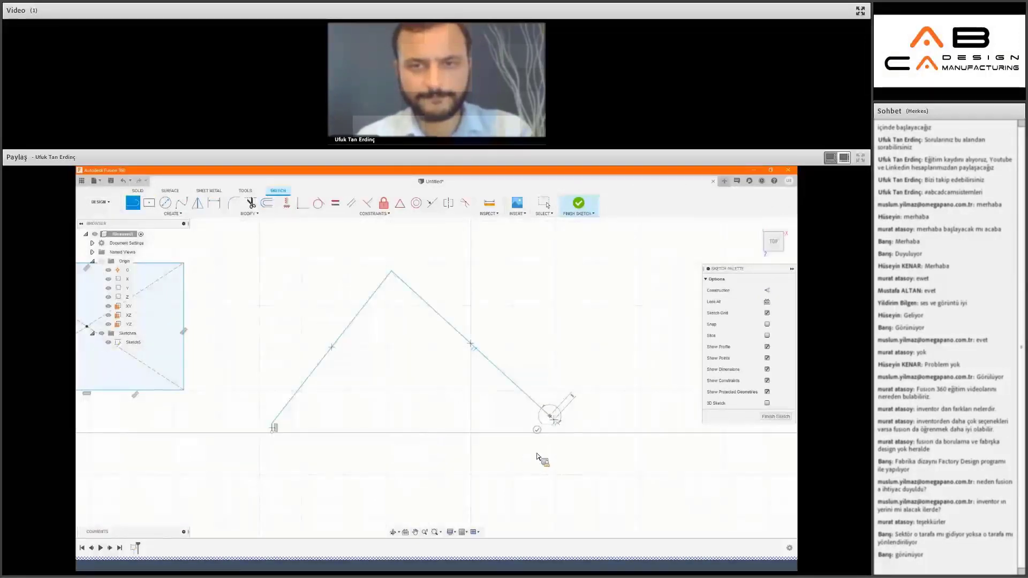
{"action": "middle_click_drag", "start_coordinate": [396, 376], "coordinate": [347, 304]}
{"action": "key", "text": "Escape"}
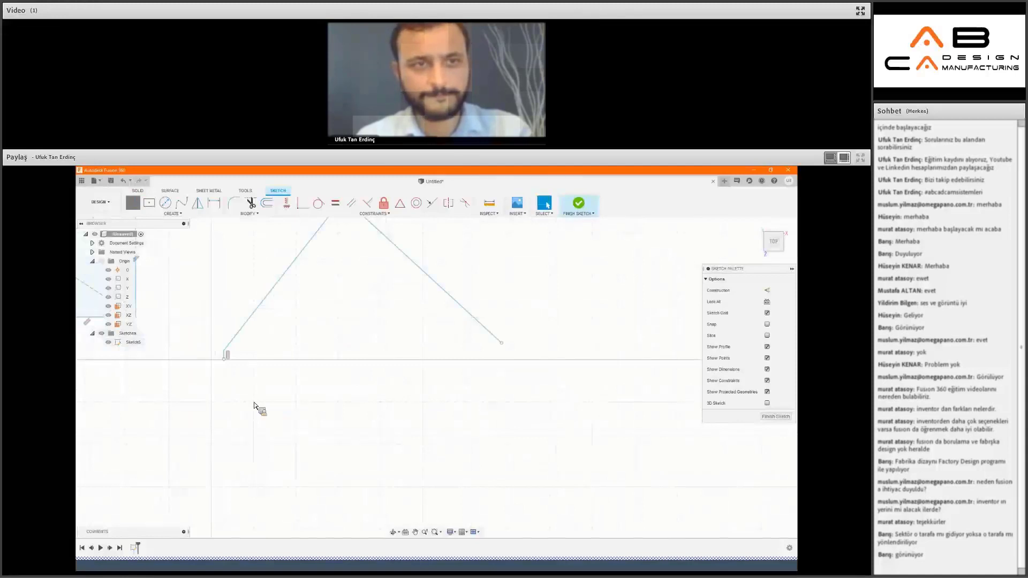
Draw a bent line and a sloped line that sweeps into a 90° arc.
{"action": "key", "text": "l"}
{"action": "left_click", "coordinate": [250, 464]}
{"action": "left_click", "coordinate": [255, 445]}
{"action": "left_click", "coordinate": [355, 328]}
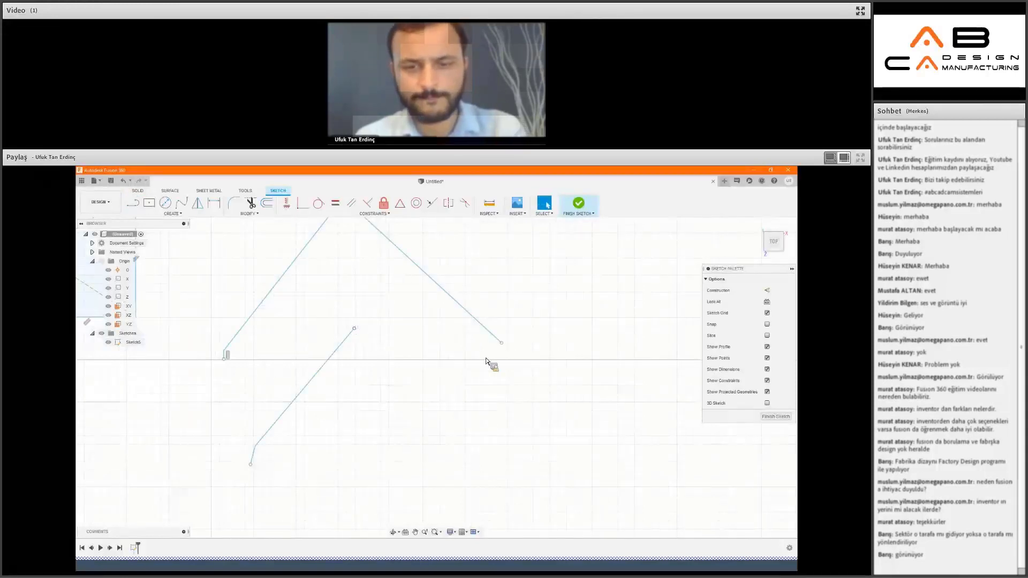
{"action": "key", "text": "l"}
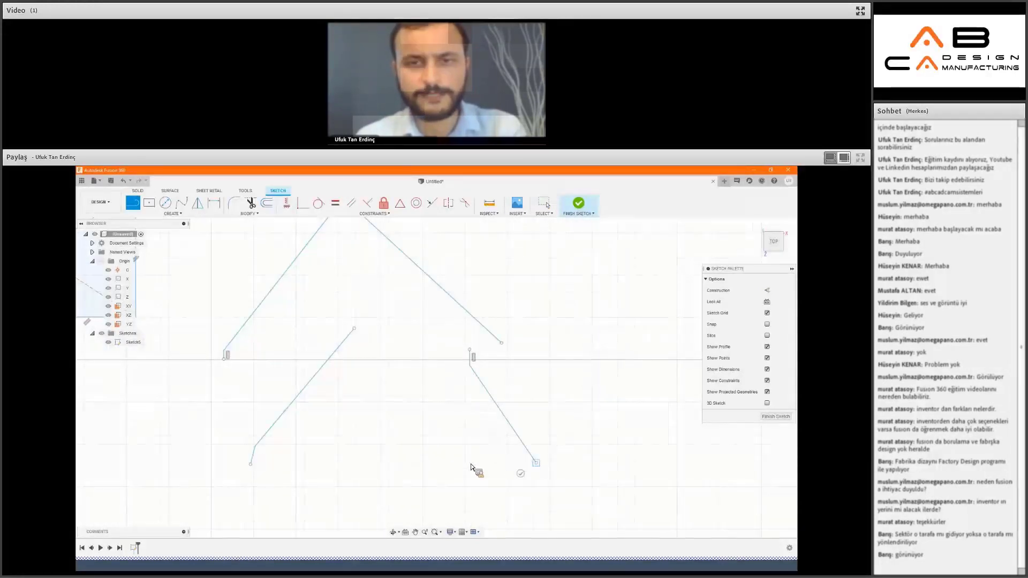
{"action": "middle_click_drag", "start_coordinate": [456, 496], "coordinate": [452, 382]}
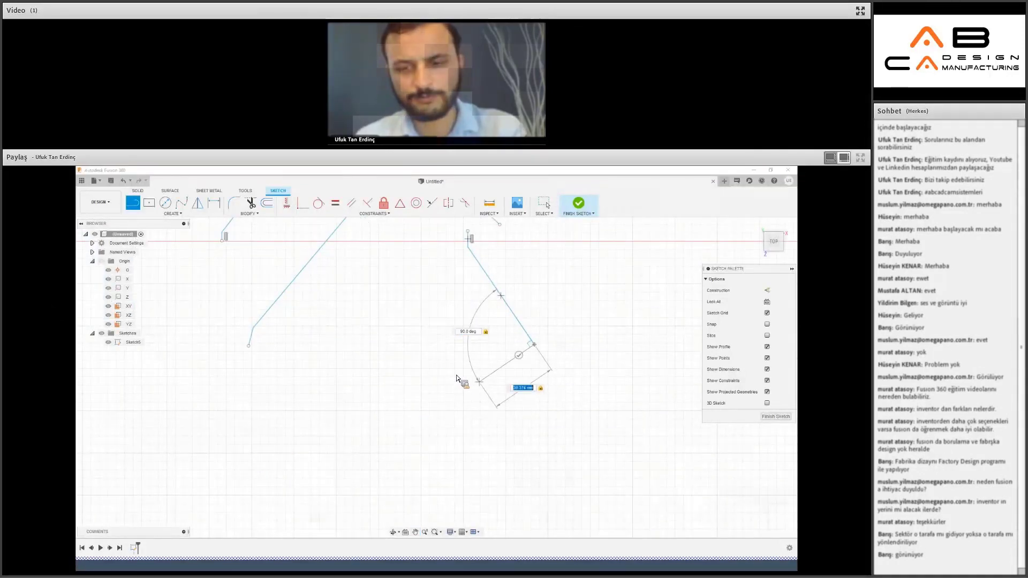
{"action": "key", "text": "Return"}
{"action": "key", "text": "Escape"}
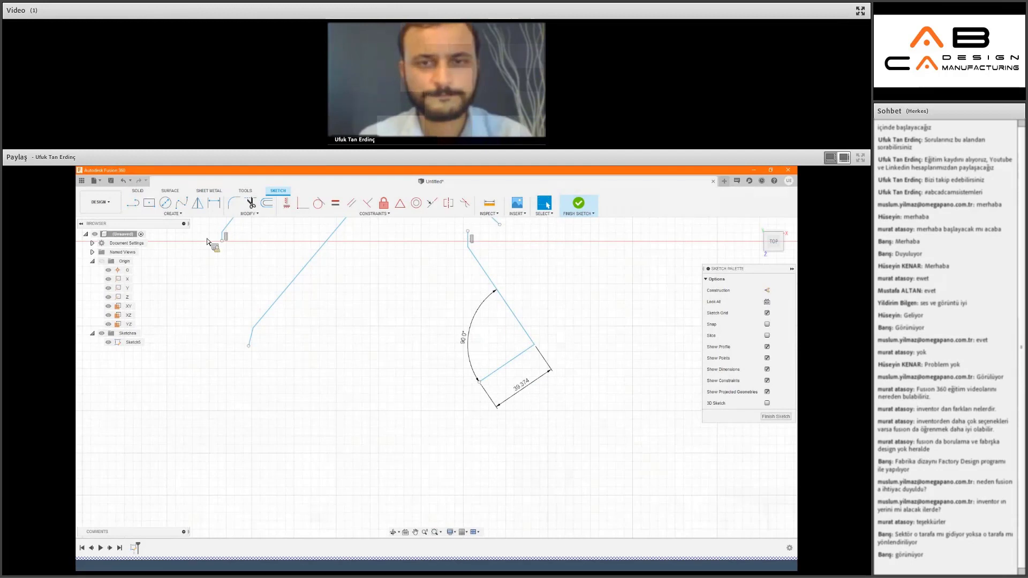
{"action": "middle_click_drag", "start_coordinate": [214, 230], "coordinate": [243, 362]}
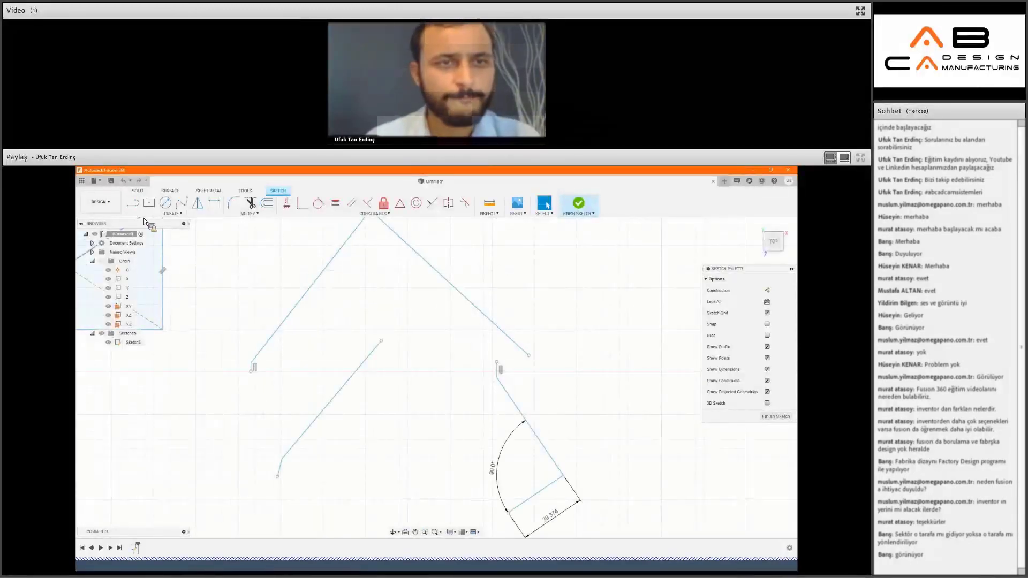
{"action": "left_click", "coordinate": [145, 217]}
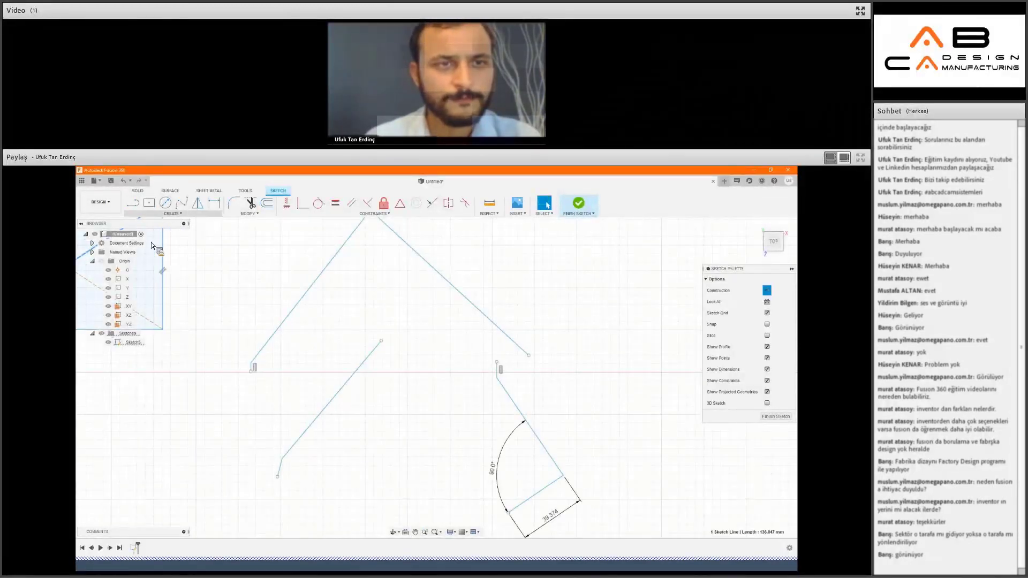
{"action": "left_click", "coordinate": [172, 213]}
{"action": "mouse_move", "coordinate": [161, 239]}
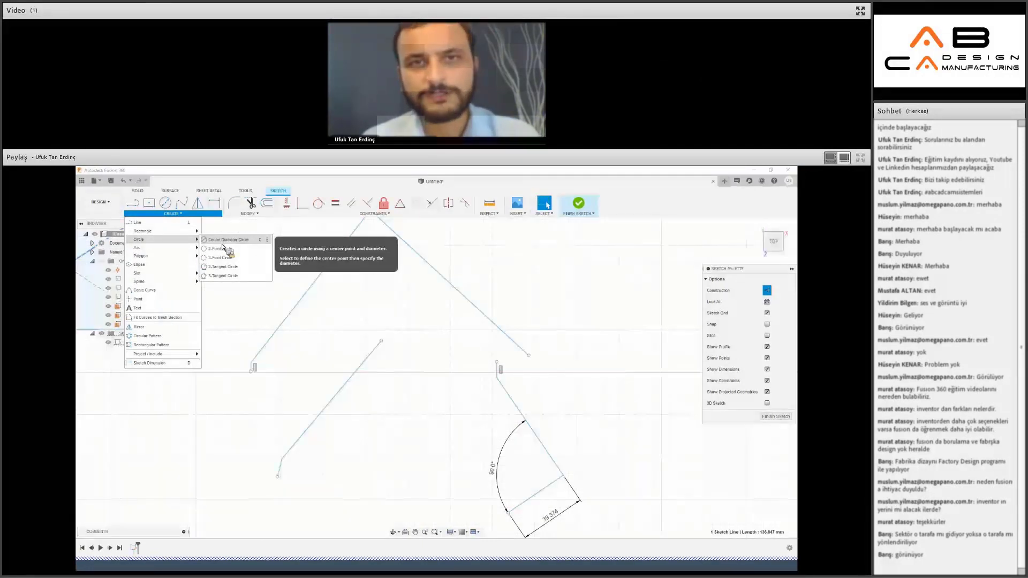
Draw a centre-diameter circle 80.507 mm across in the empty area beside the lines.
{"action": "key", "text": "c"}
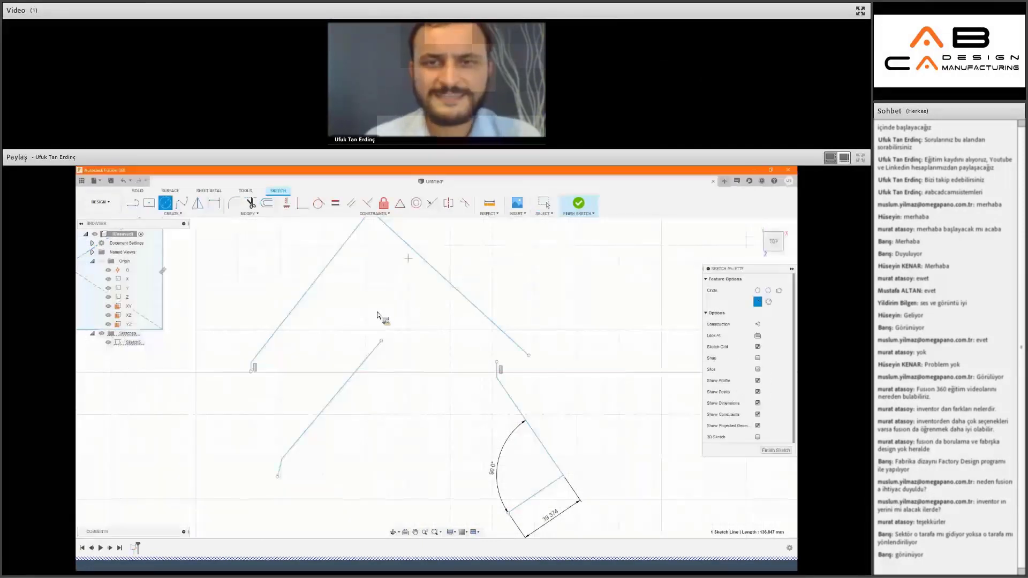
{"action": "middle_click_drag", "start_coordinate": [518, 282], "coordinate": [446, 338]}
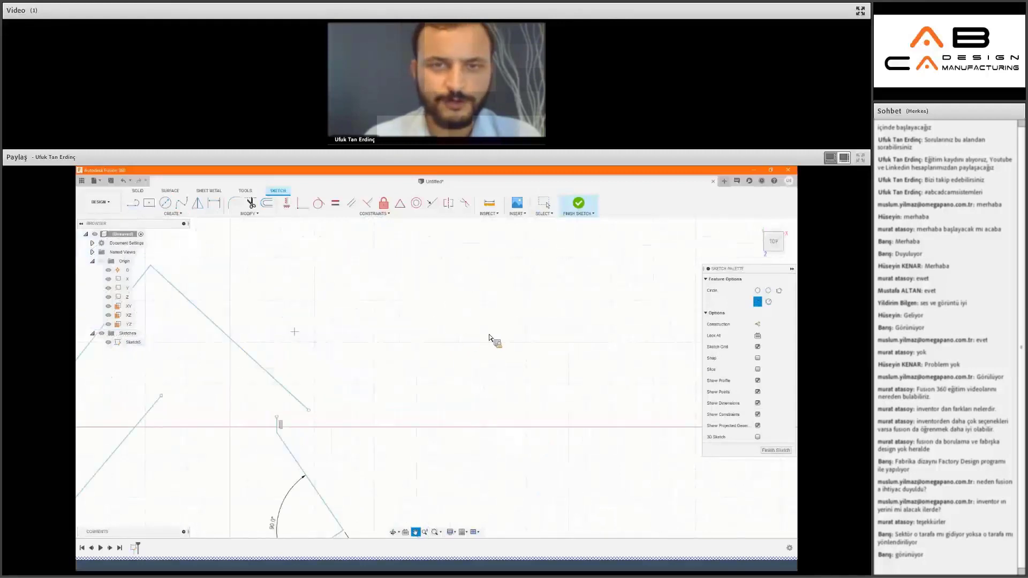
{"action": "left_click", "coordinate": [426, 316]}
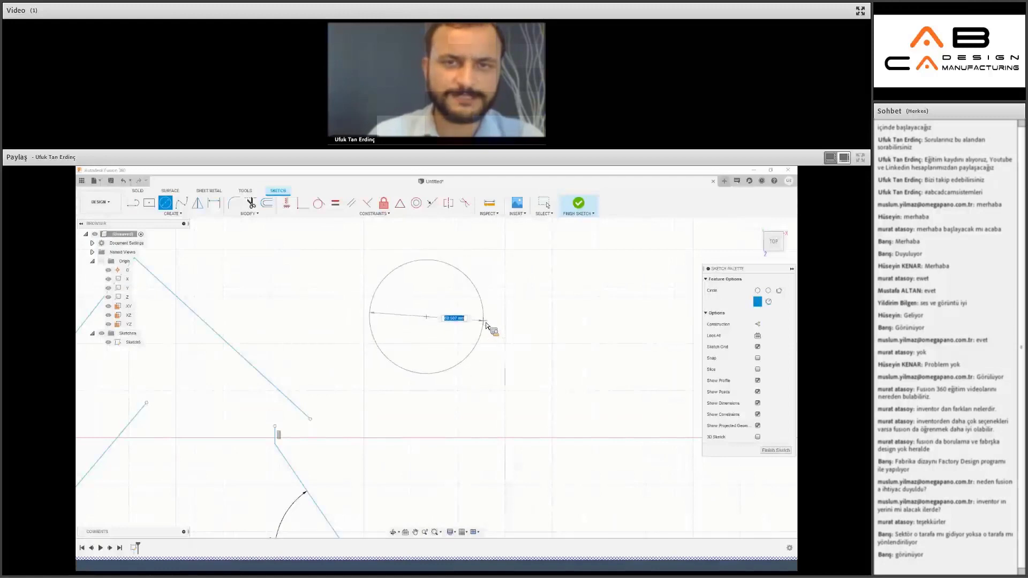
{"action": "key", "text": "Return"}
Draw a two-point circle beside and slightly below the first circle.
{"action": "left_click", "coordinate": [172, 214]}
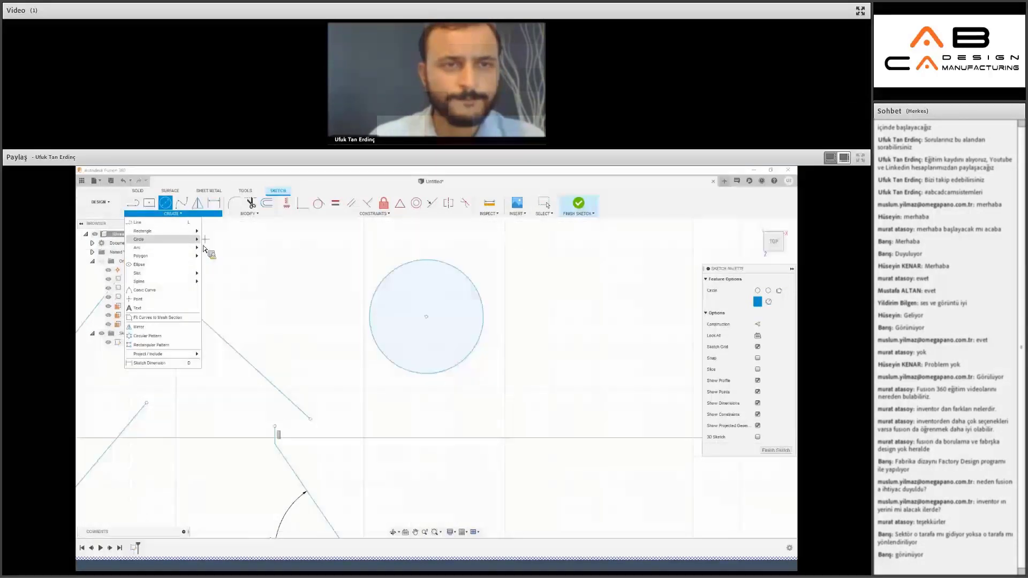
{"action": "left_click", "coordinate": [459, 421]}
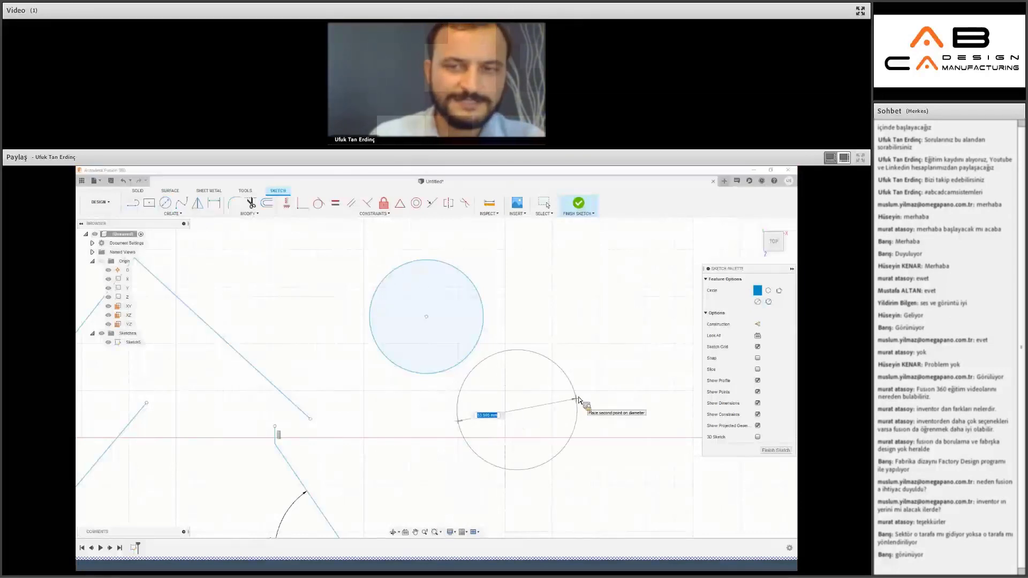
{"action": "left_click", "coordinate": [578, 403]}
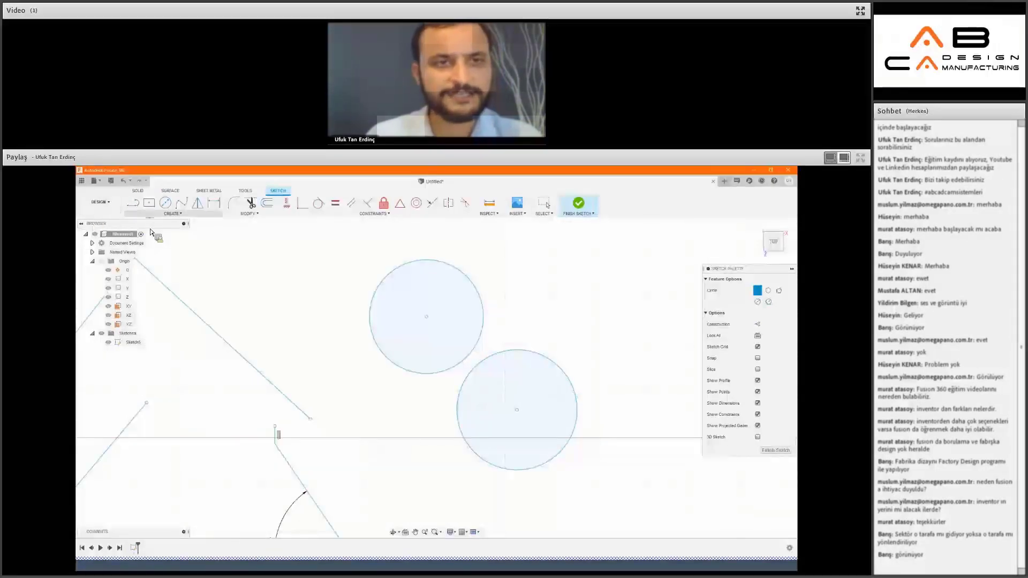
{"action": "left_click", "coordinate": [172, 213]}
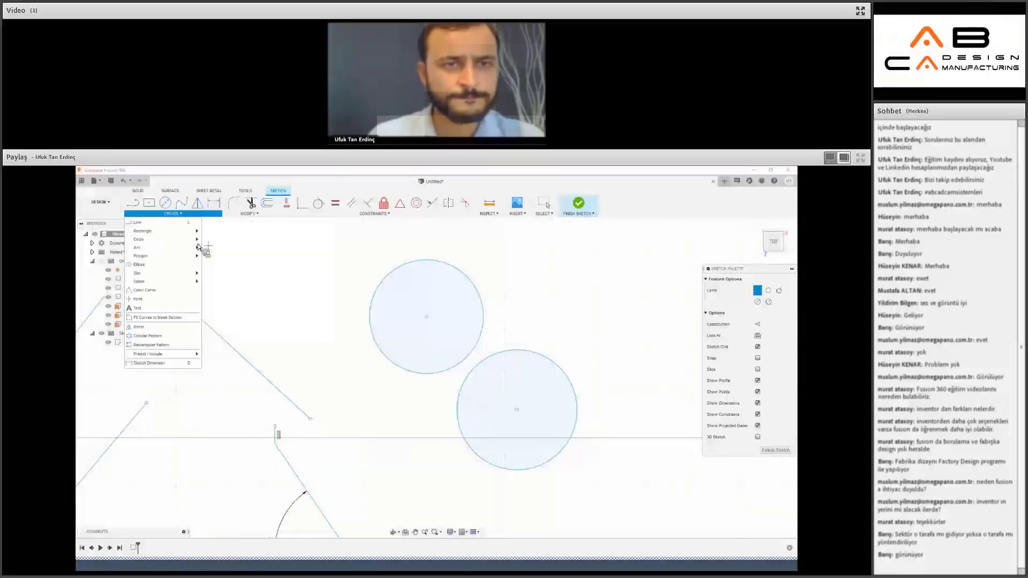
{"action": "mouse_move", "coordinate": [161, 239]}
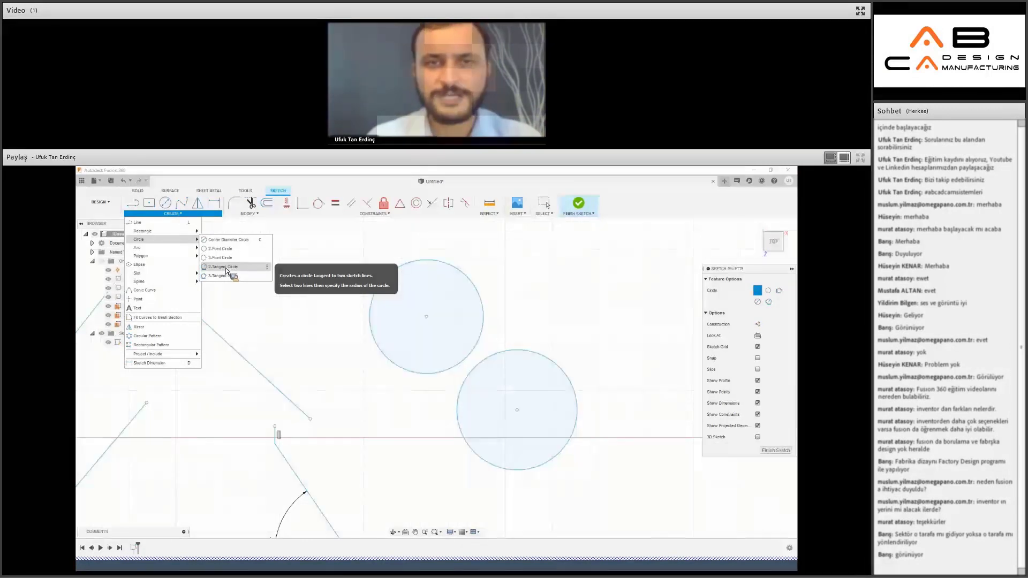
Draw a 2-tangent circle nestled between both sides of the peak, below the apex.
{"action": "left_click", "coordinate": [226, 271]}
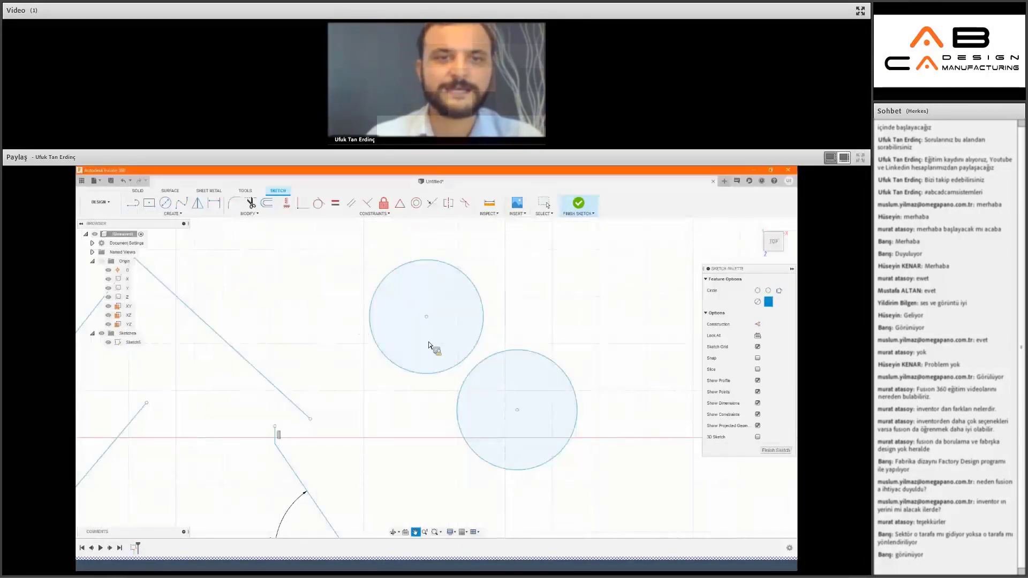
{"action": "mouse_move", "coordinate": [359, 343]}
{"action": "middle_mouse_down"}
{"action": "mouse_move", "coordinate": [443, 348]}
{"action": "mouse_move", "coordinate": [534, 374]}
{"action": "middle_mouse_up"}
{"action": "middle_click_drag", "start_coordinate": [265, 310], "coordinate": [278, 313]}
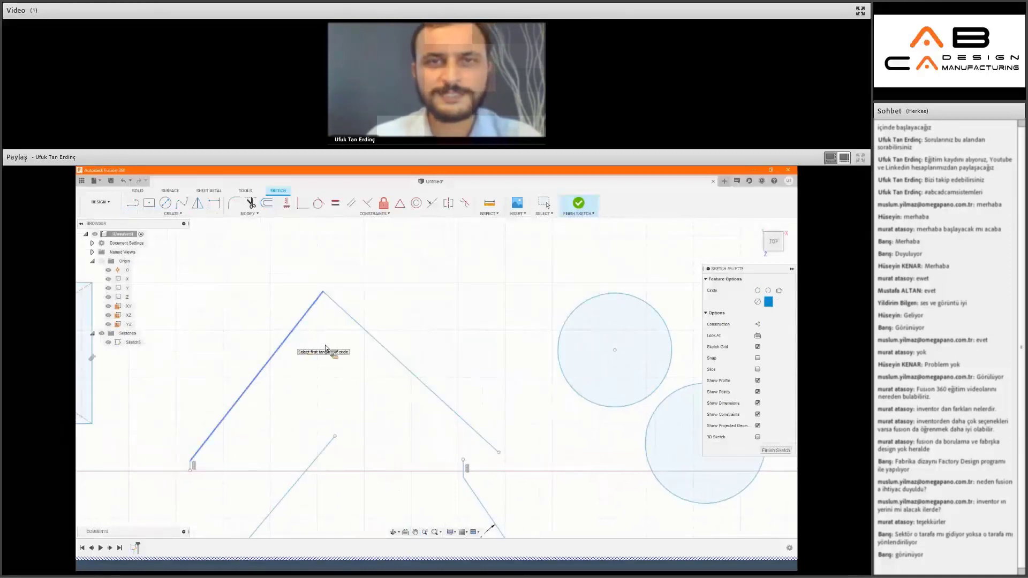
{"action": "left_click", "coordinate": [369, 332]}
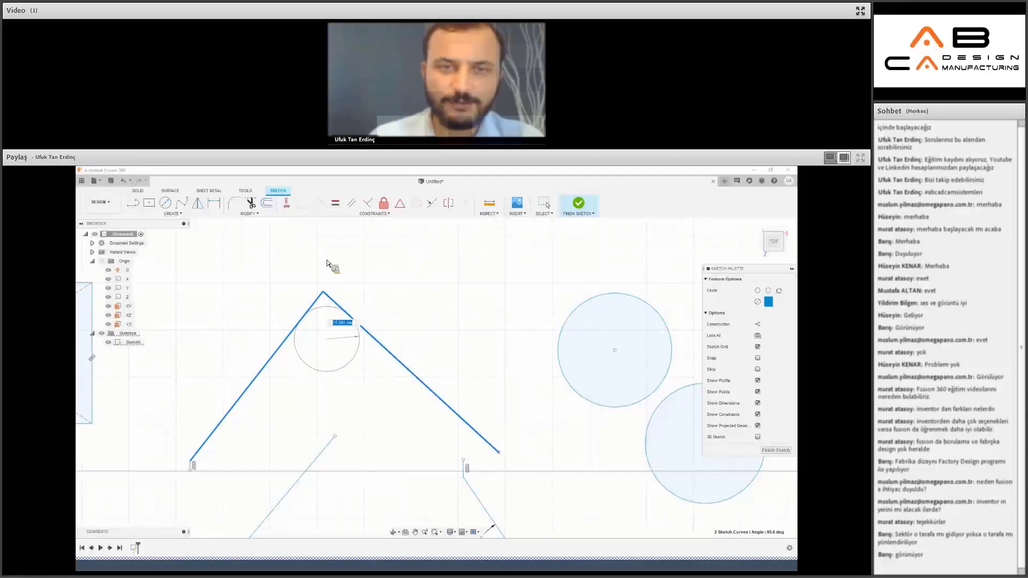
{"action": "left_click", "coordinate": [257, 303]}
Draw a large 3-tangent circle touching the lower lines and the arc.
{"action": "left_click", "coordinate": [172, 213]}
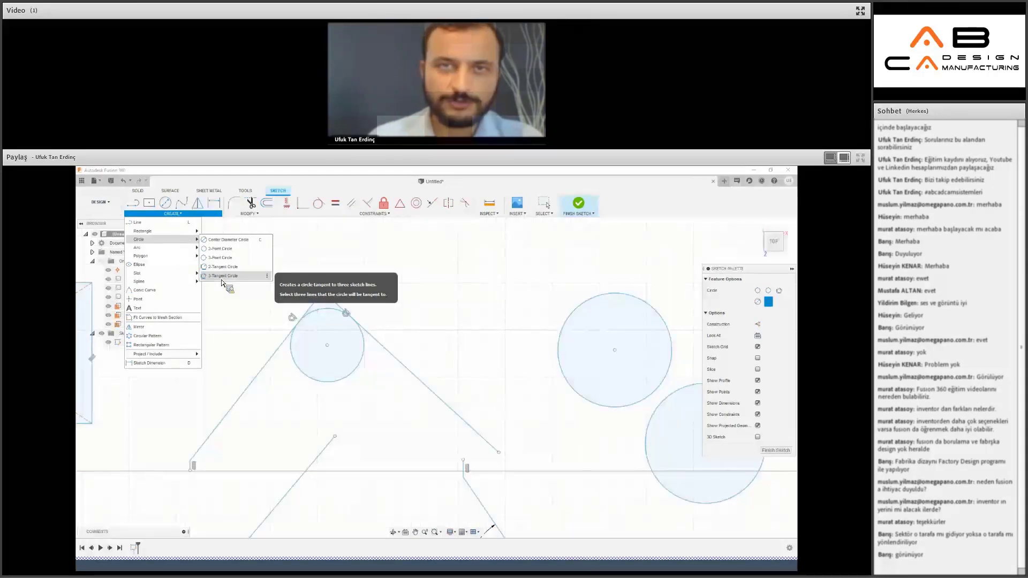
{"action": "left_click", "coordinate": [221, 278]}
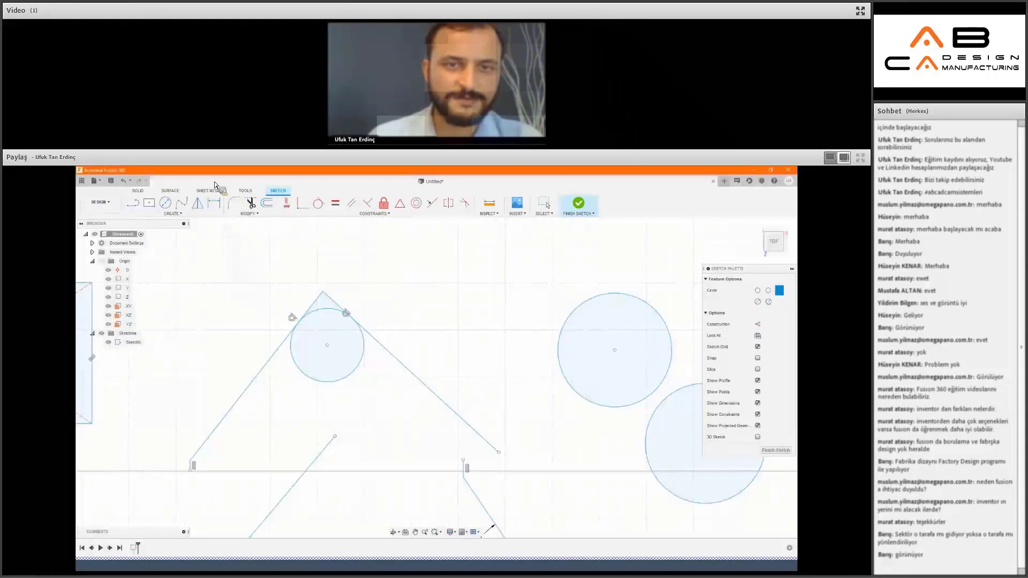
{"action": "middle_click_drag", "start_coordinate": [263, 303], "coordinate": [213, 176]}
{"action": "scroll", "coordinate": [319, 405], "scroll_direction": "down", "scroll_amount": 1}
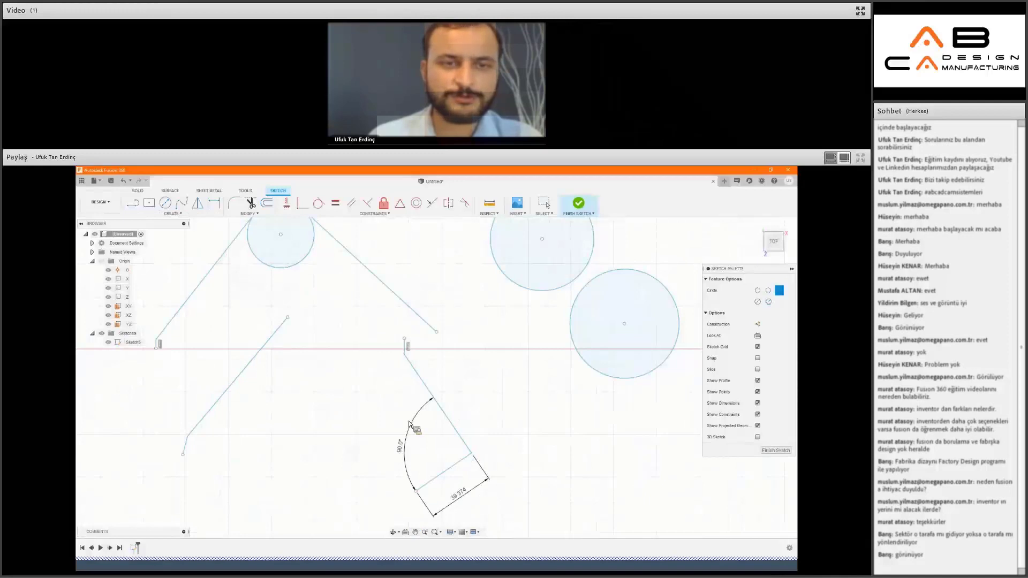
{"action": "left_click", "coordinate": [447, 417]}
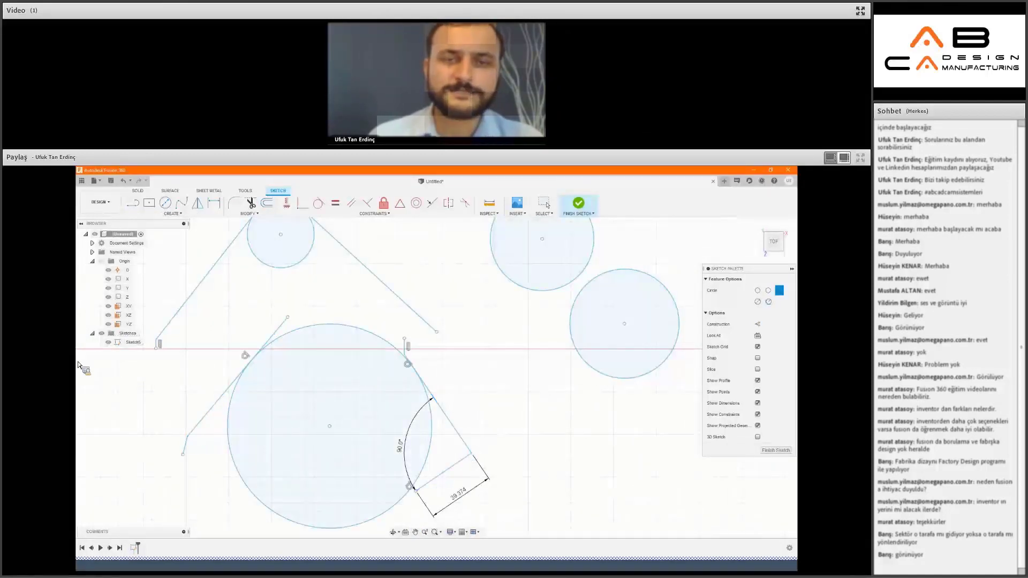
{"action": "left_click", "coordinate": [180, 214]}
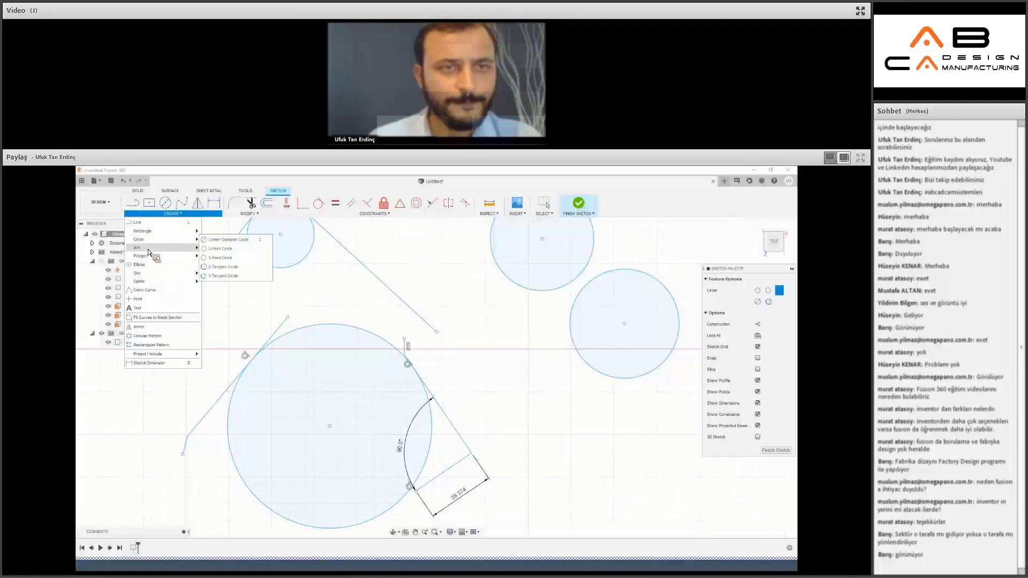
{"action": "mouse_move", "coordinate": [160, 247]}
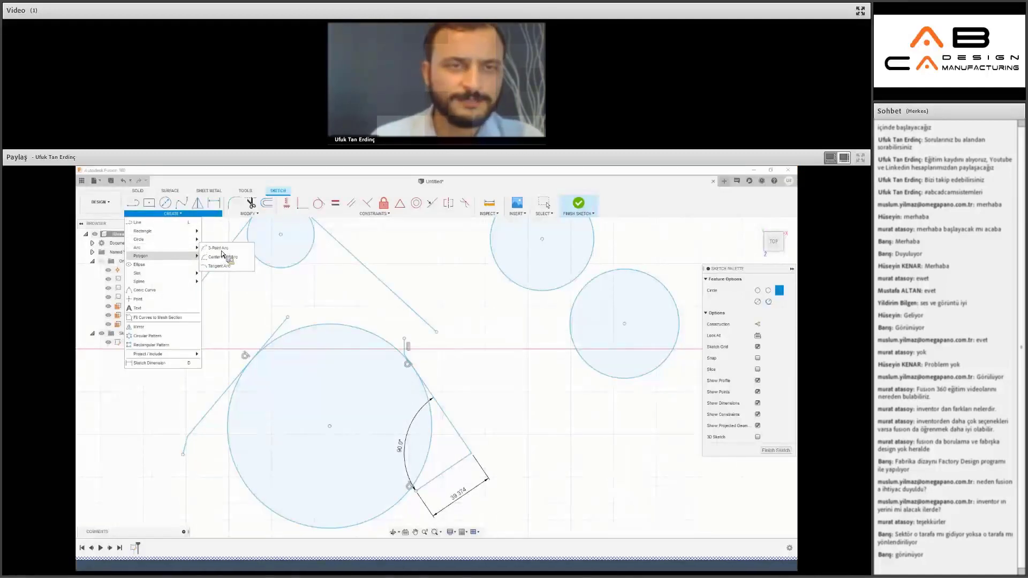
Draw a three-point arc in an empty grid area.
{"action": "left_click", "coordinate": [222, 256]}
{"action": "middle_click_drag", "start_coordinate": [270, 340], "coordinate": [279, 310]}
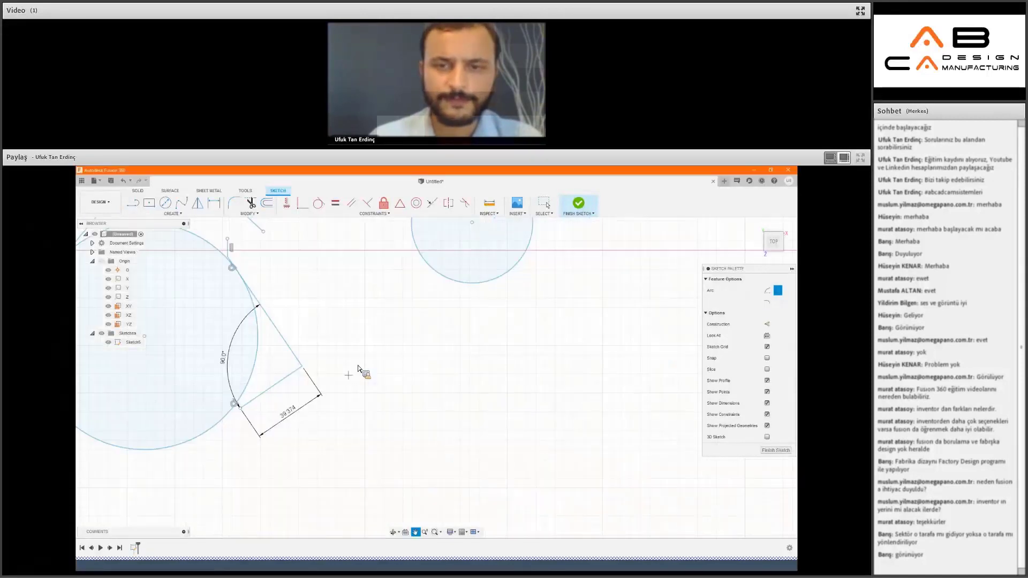
{"action": "left_click", "coordinate": [469, 373]}
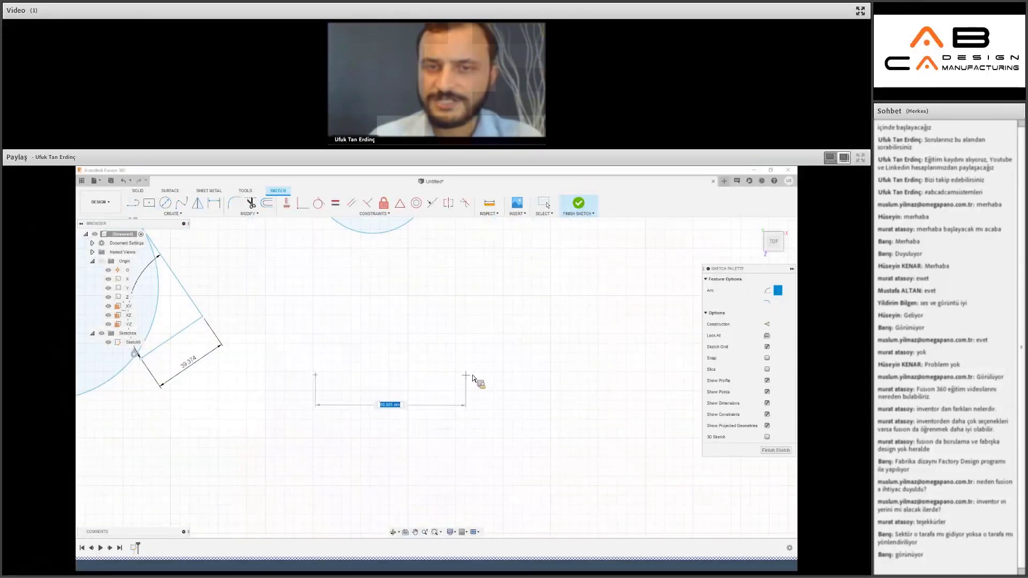
{"action": "left_click", "coordinate": [406, 331]}
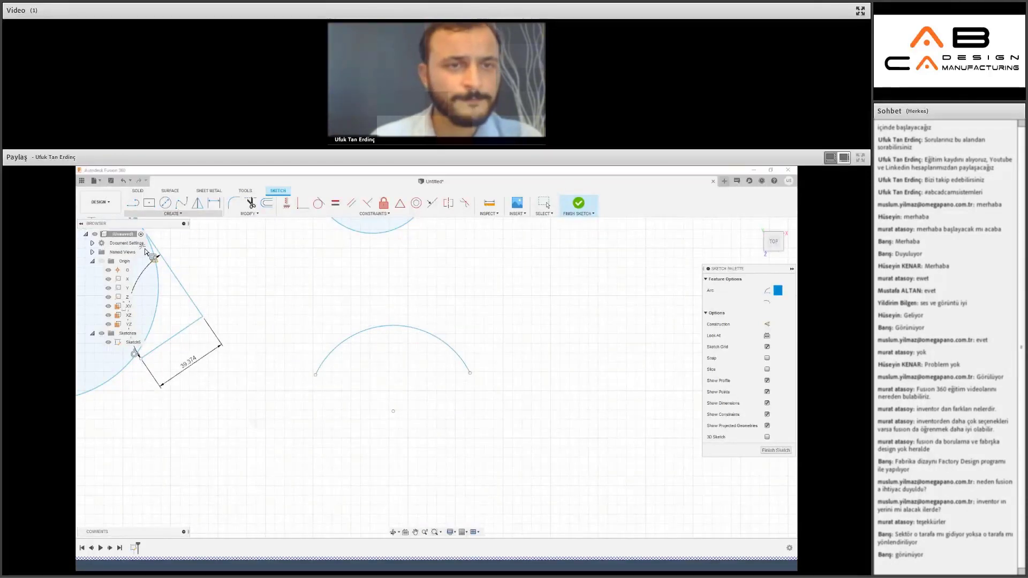
Draw a second arc to the right of the first, starting from its centre point.
{"action": "left_click", "coordinate": [173, 214]}
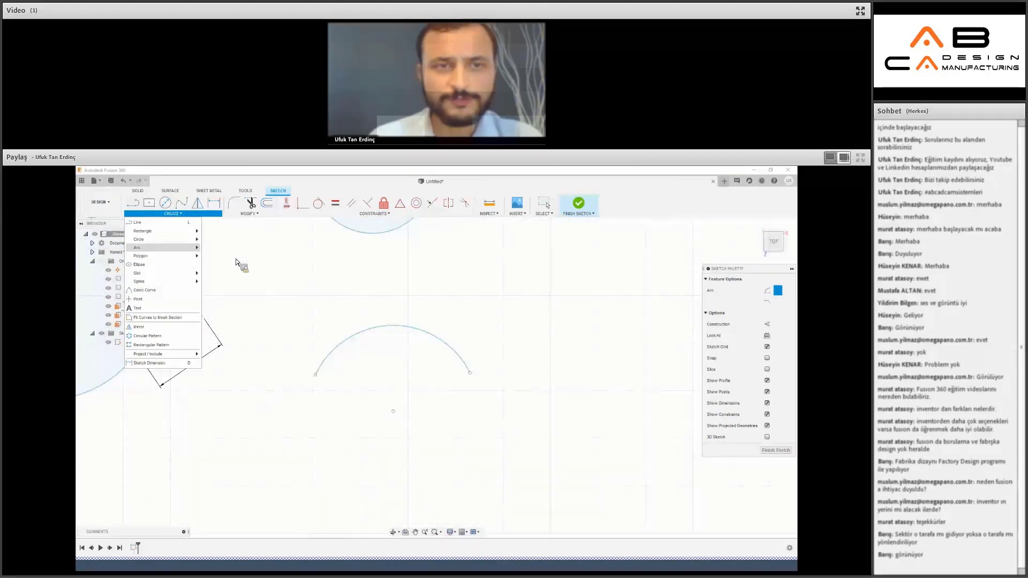
{"action": "mouse_move", "coordinate": [161, 247]}
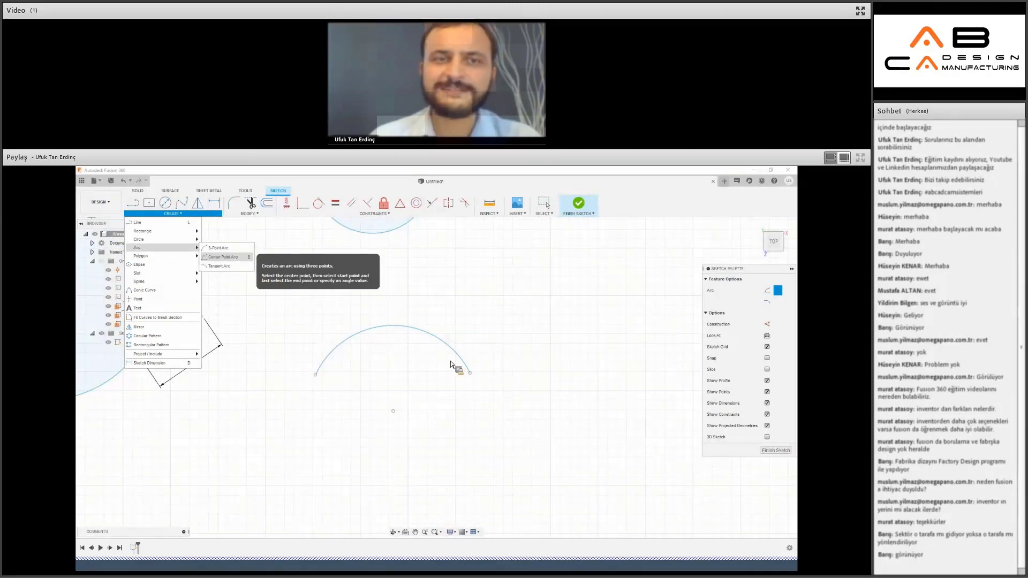
{"action": "middle_click_drag", "start_coordinate": [448, 413], "coordinate": [403, 349]}
{"action": "left_click", "coordinate": [413, 358]}
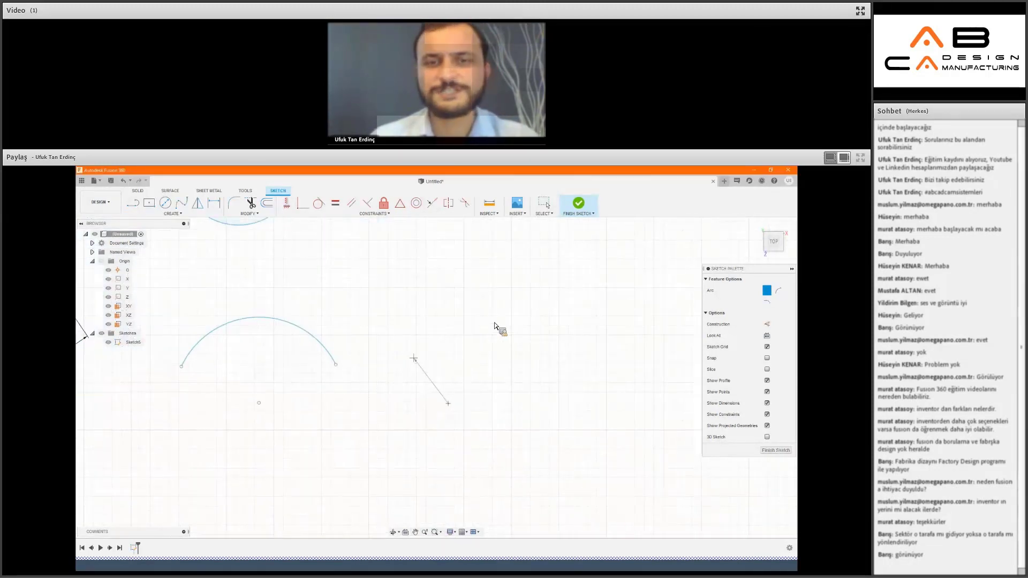
{"action": "left_click", "coordinate": [400, 339]}
{"action": "left_click", "coordinate": [511, 354]}
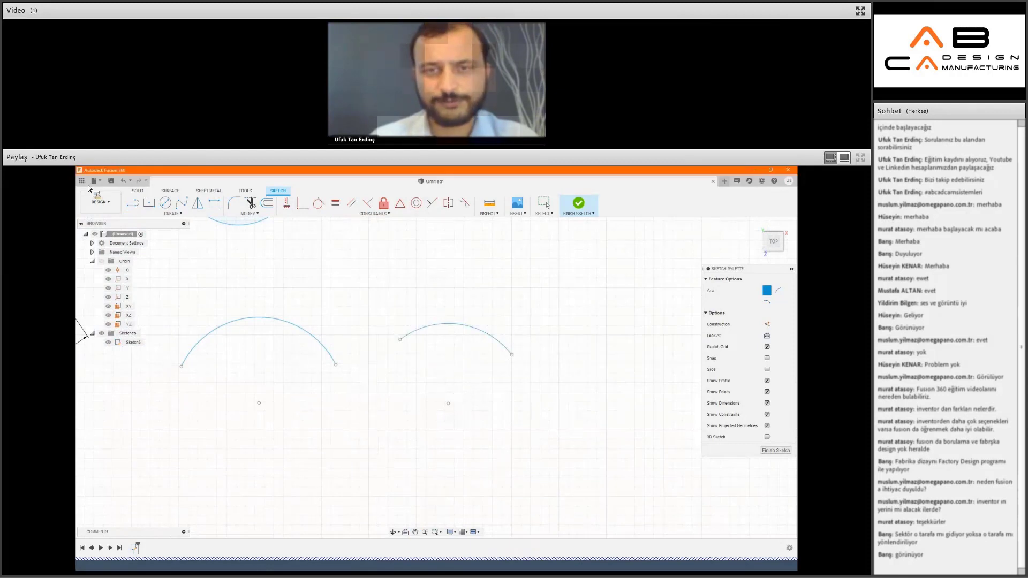
{"action": "left_click", "coordinate": [174, 213]}
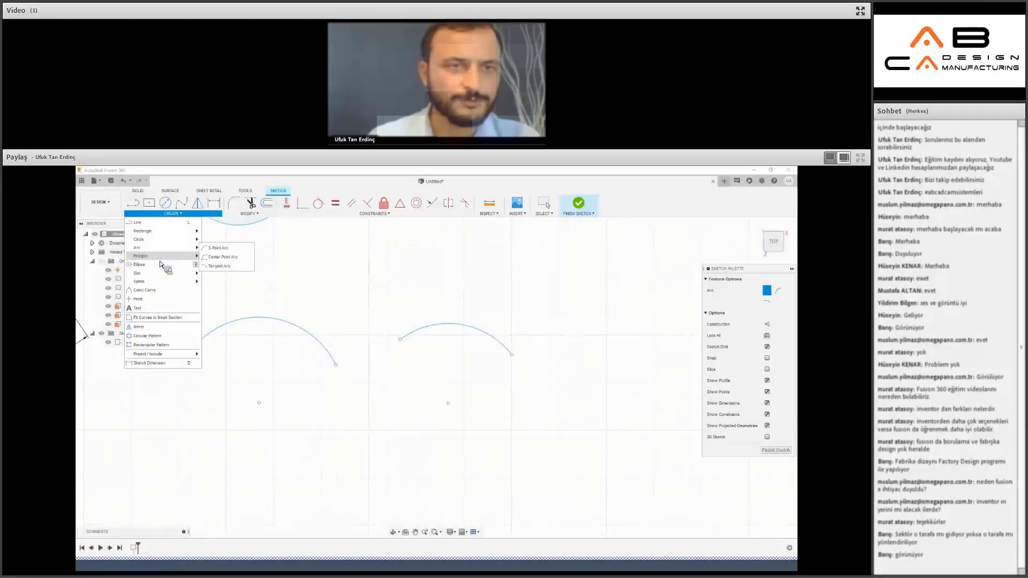
{"action": "mouse_move", "coordinate": [141, 255]}
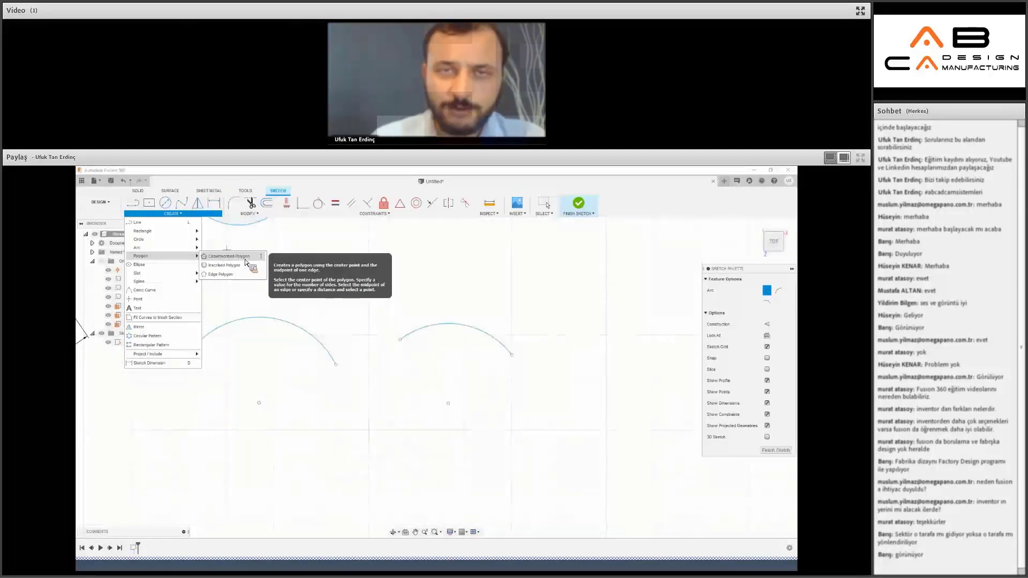
Draw a circumscribed hexagon at a new centre point.
{"action": "left_click", "coordinate": [394, 266]}
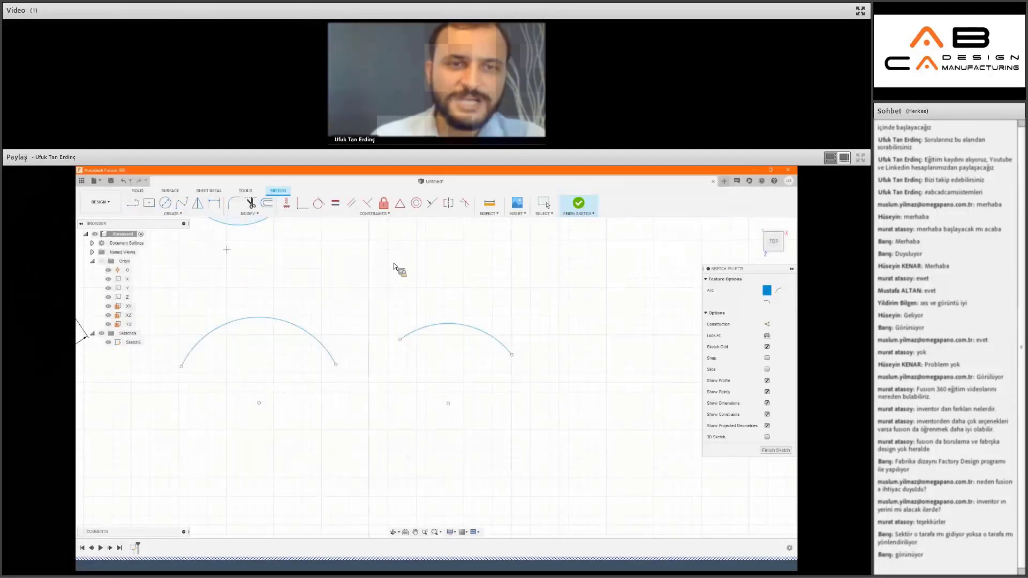
{"action": "middle_click_drag", "start_coordinate": [306, 349], "coordinate": [317, 335]}
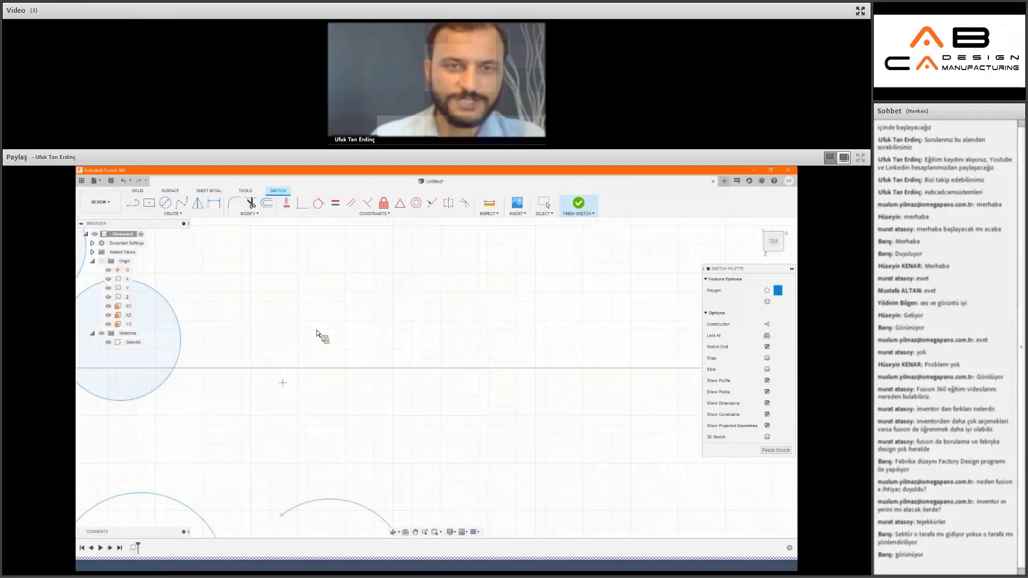
{"action": "left_click", "coordinate": [315, 329]}
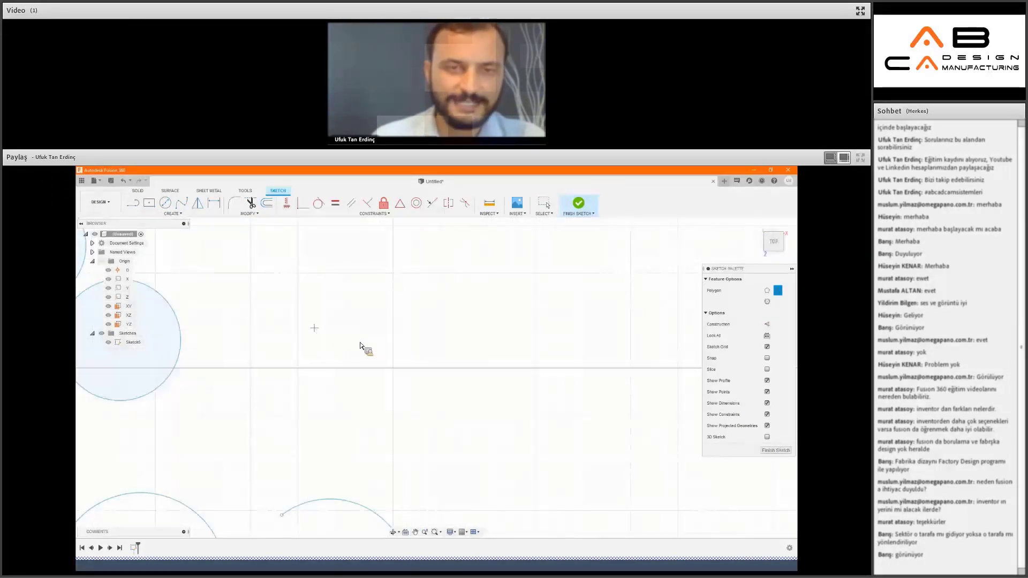
{"action": "key", "text": "Tab"}
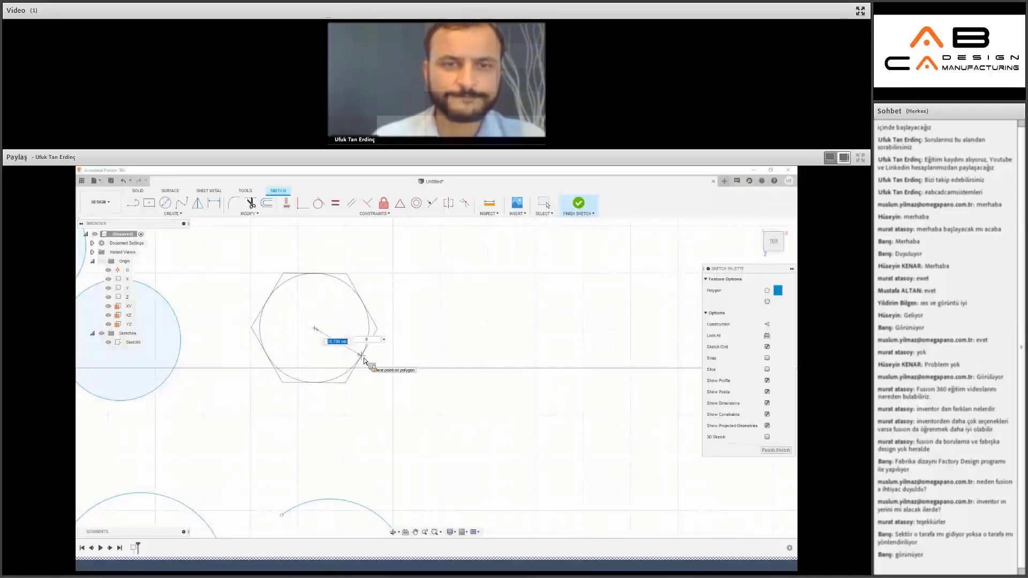
{"action": "left_click", "coordinate": [364, 361]}
Draw an inscribed 5-sided pentagon to the right of the hexagon.
{"action": "left_click", "coordinate": [172, 213]}
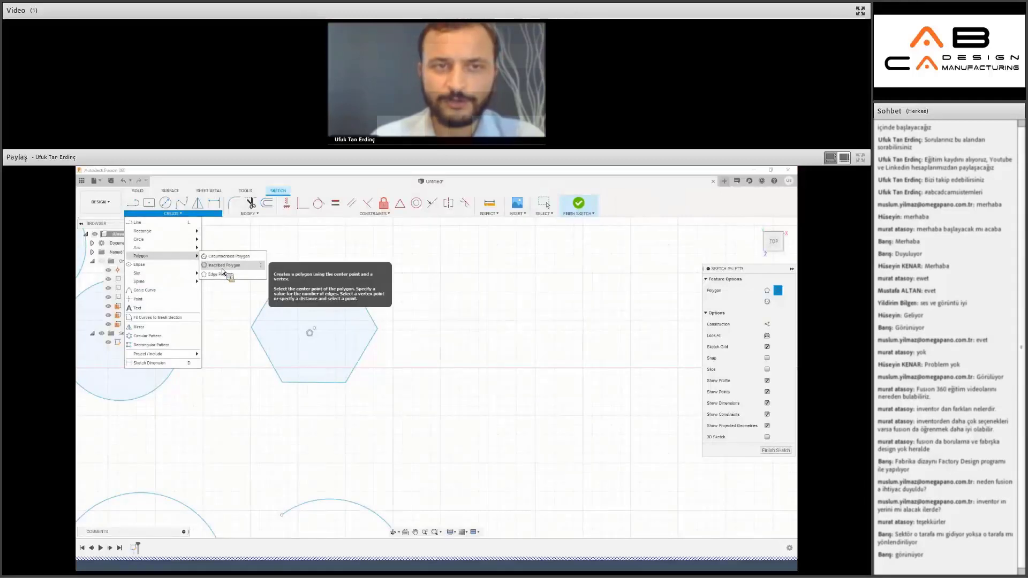
{"action": "left_click", "coordinate": [378, 268]}
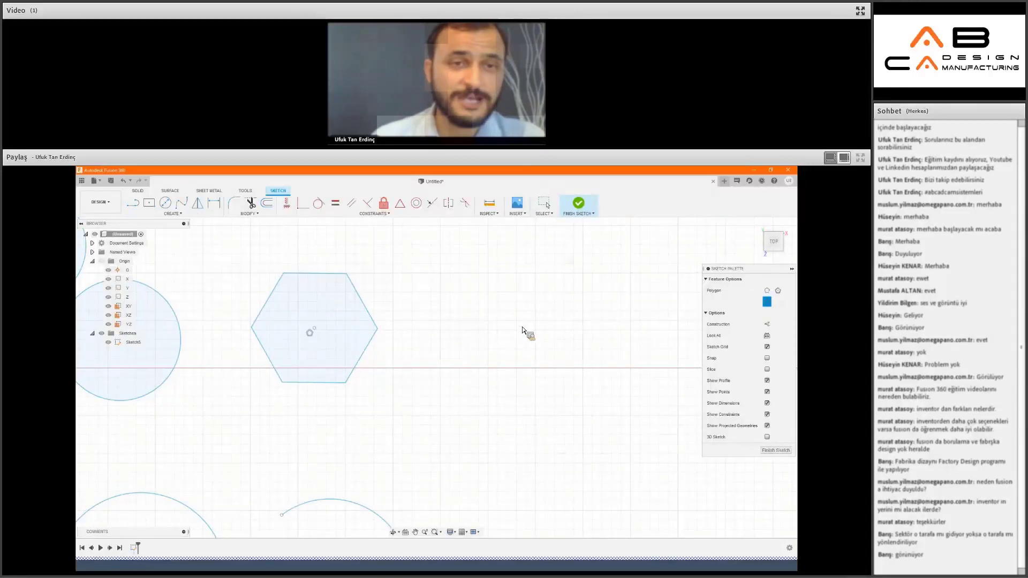
{"action": "left_click", "coordinate": [520, 325]}
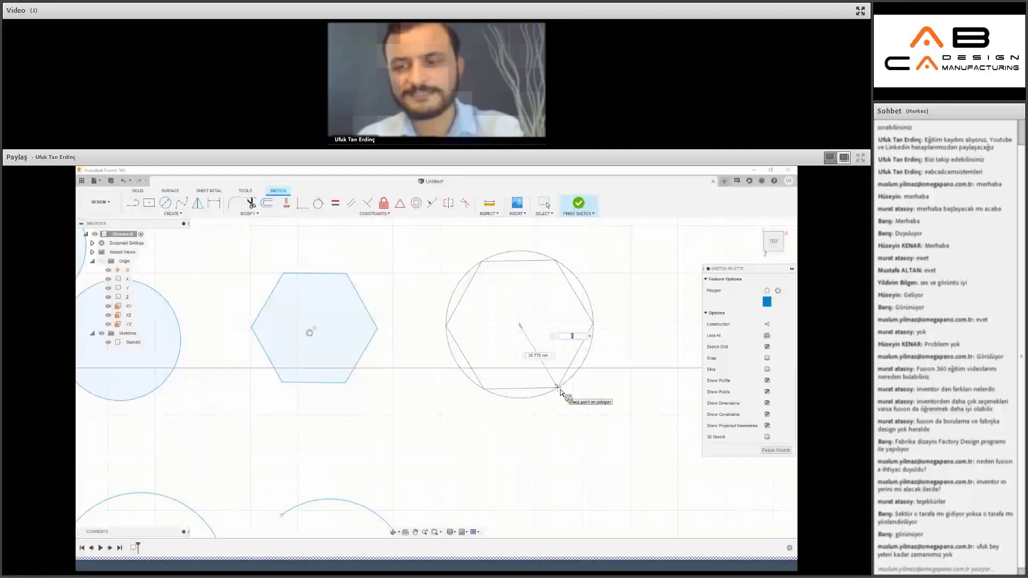
{"action": "type", "text": "5"}
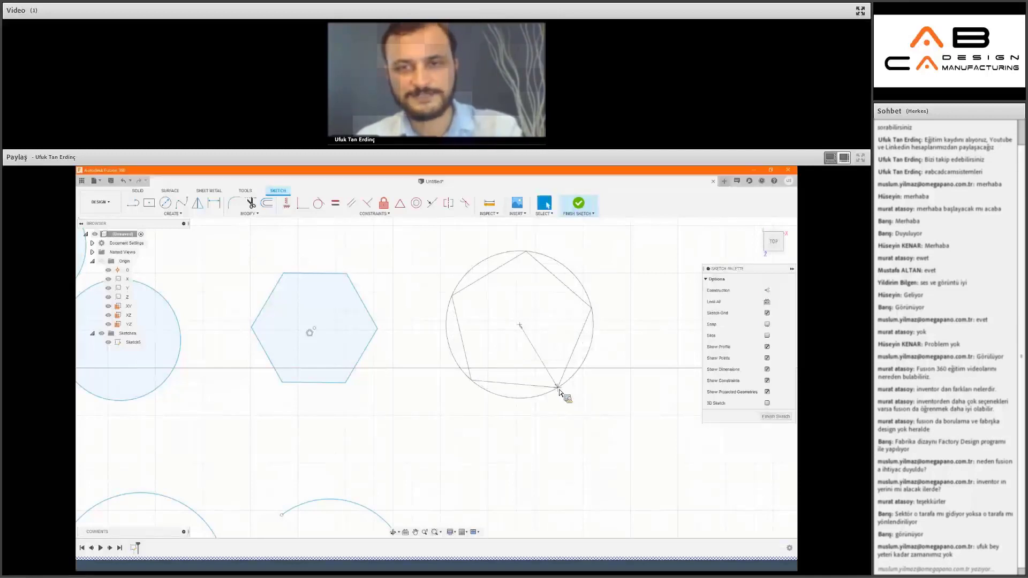
{"action": "left_click", "coordinate": [559, 391]}
{"action": "left_click", "coordinate": [172, 213]}
{"action": "mouse_move", "coordinate": [140, 265]}
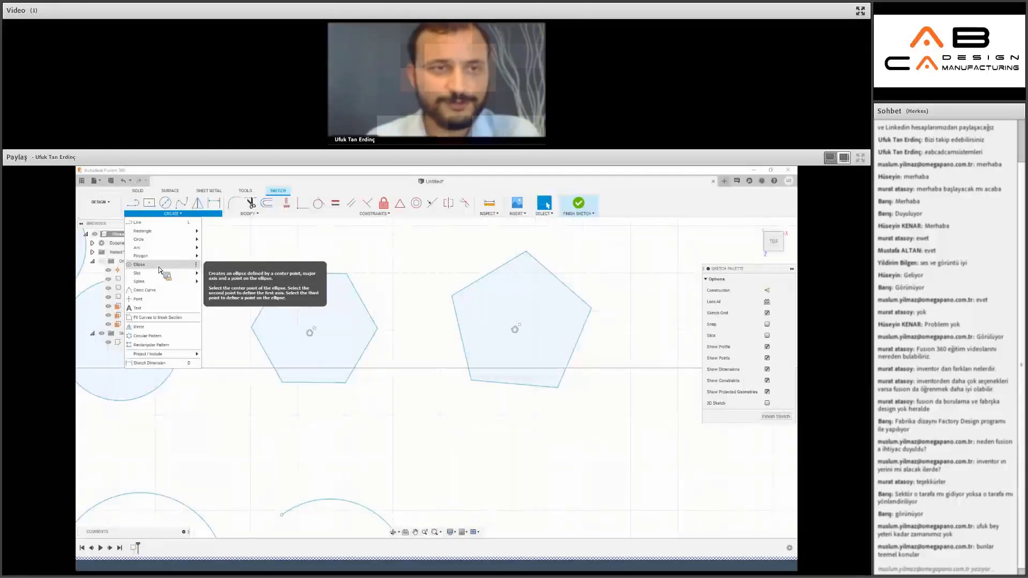
Draw an ellipse over the top of the hexagon, setting its centre, major and minor axes.
{"action": "left_click", "coordinate": [298, 410]}
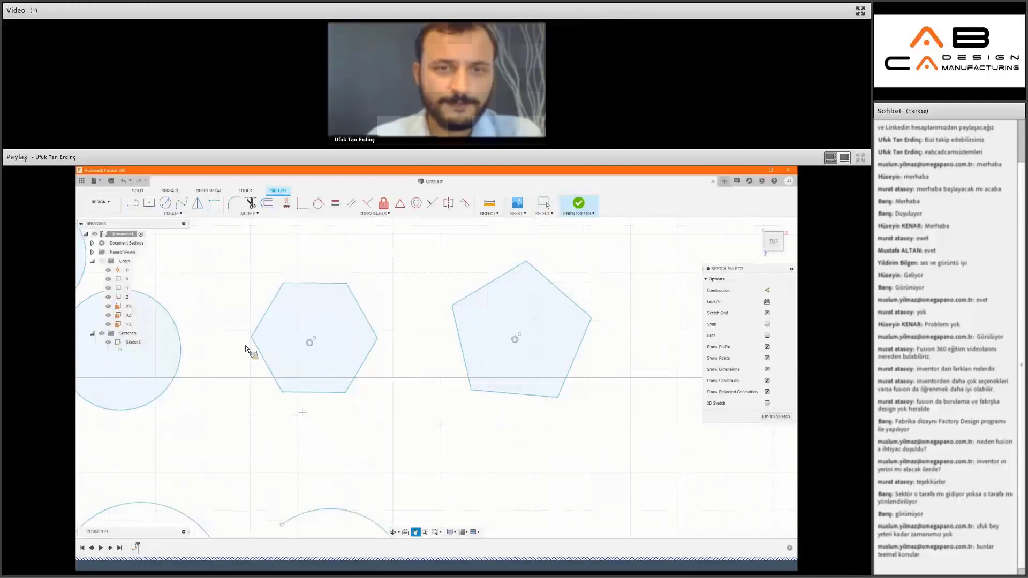
{"action": "middle_click_drag", "start_coordinate": [247, 349], "coordinate": [181, 452]}
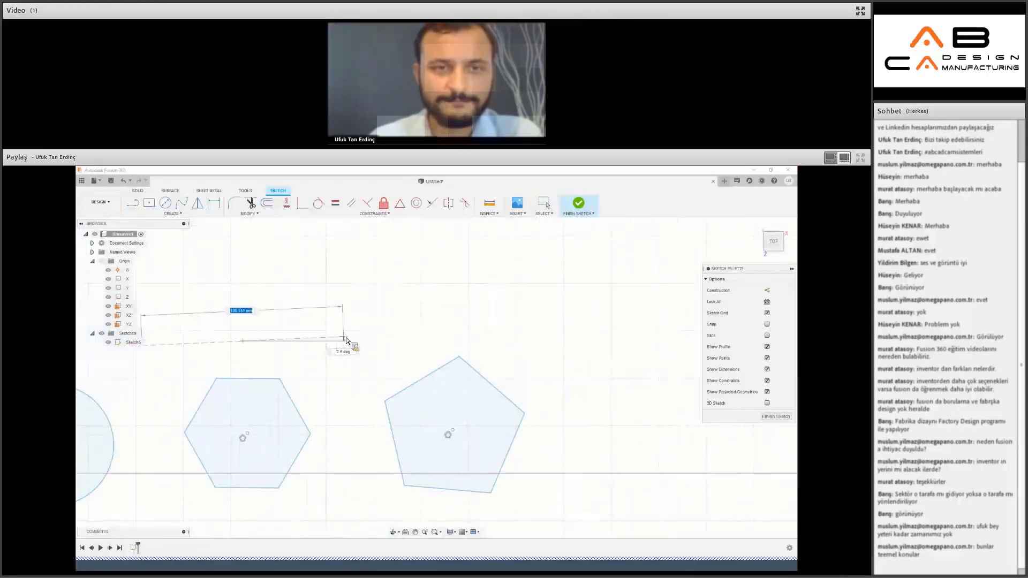
{"action": "left_click", "coordinate": [345, 341]}
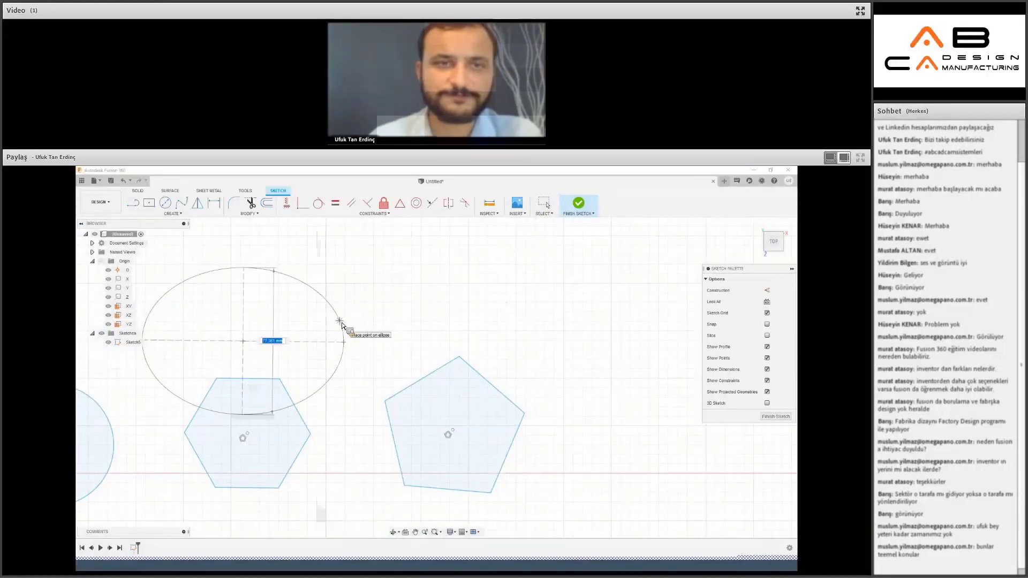
{"action": "left_click", "coordinate": [341, 325]}
{"action": "left_click", "coordinate": [173, 213]}
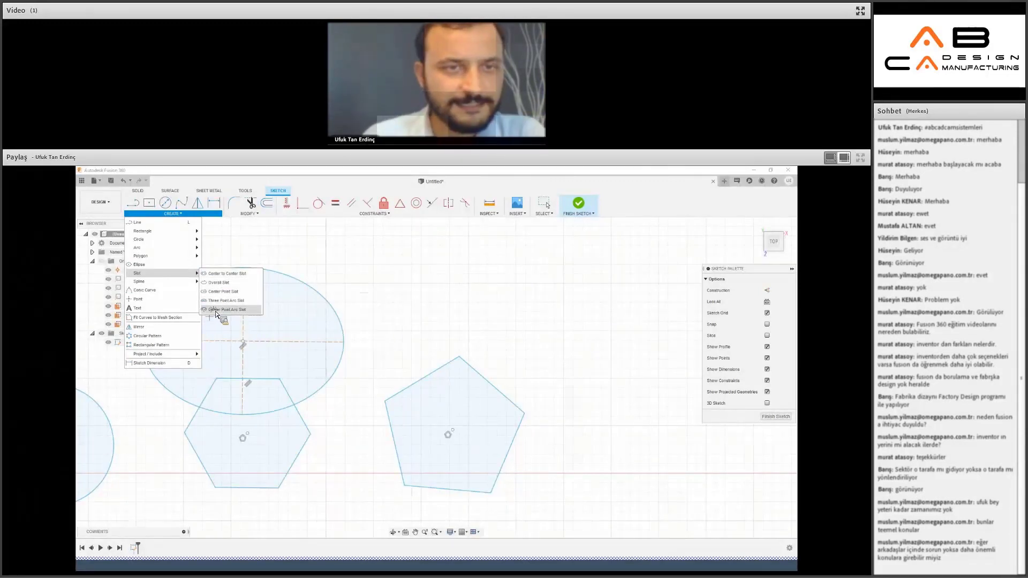
Draw a centre-point arc slot by setting its centre, arc start, arc end and width.
{"action": "left_click", "coordinate": [217, 310]}
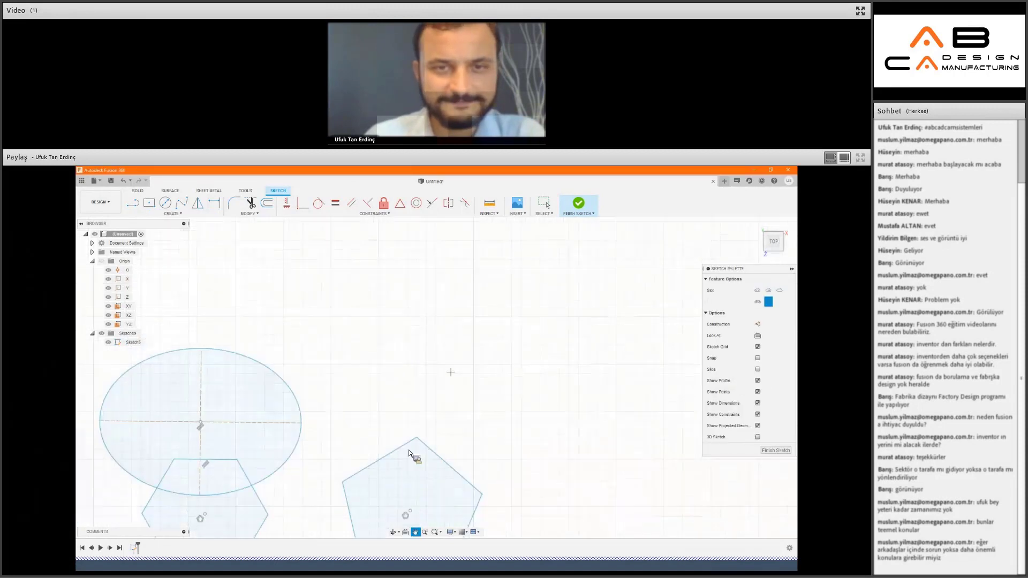
{"action": "middle_click_drag", "start_coordinate": [453, 378], "coordinate": [385, 475]}
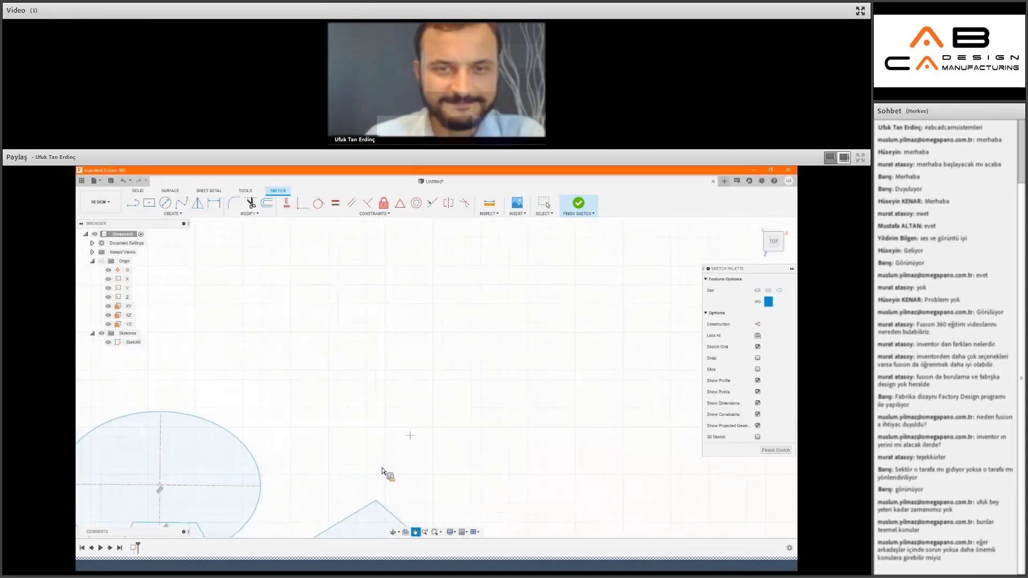
{"action": "left_click", "coordinate": [349, 430]}
{"action": "left_click", "coordinate": [273, 325]}
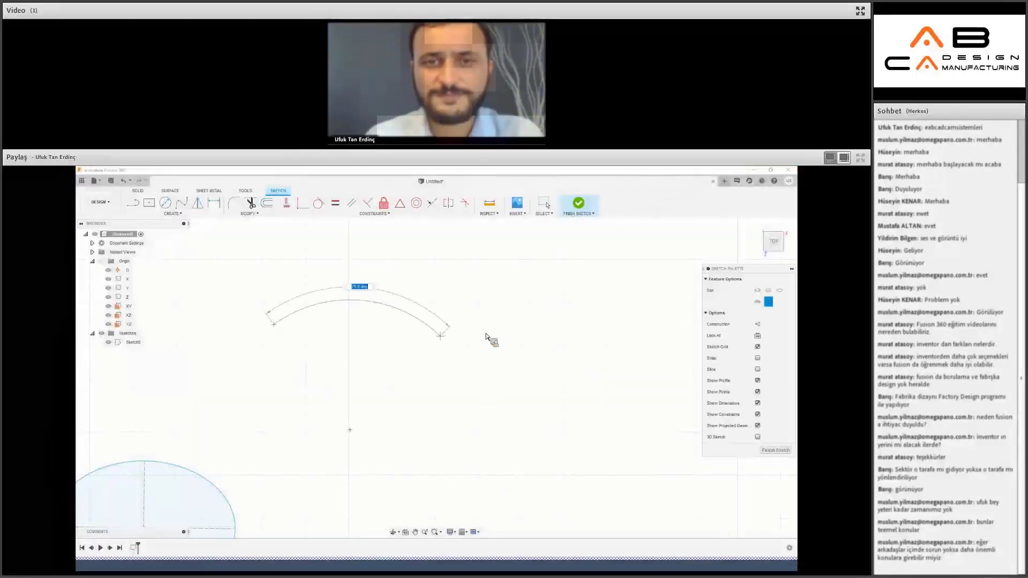
{"action": "left_click", "coordinate": [488, 328]}
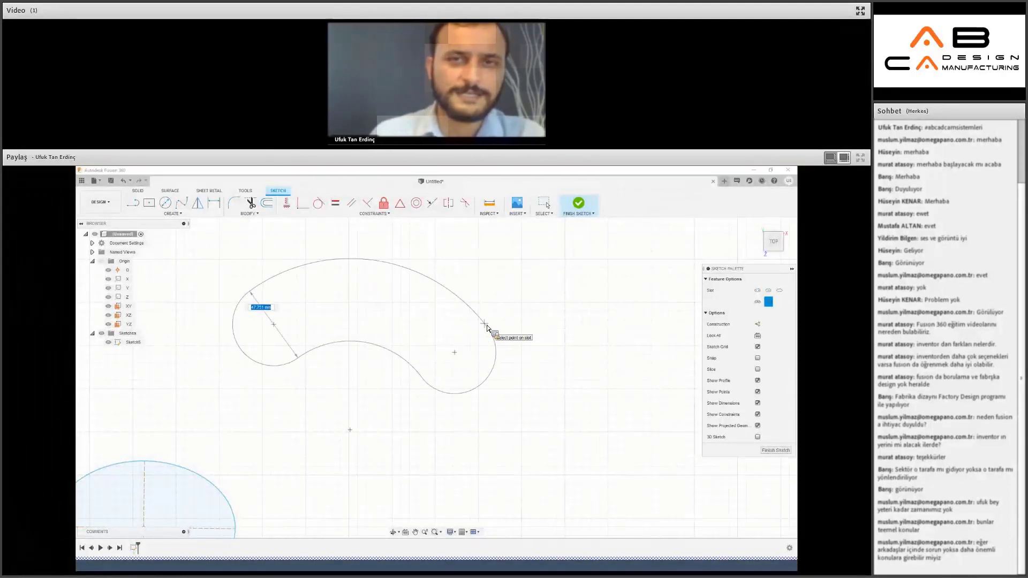
{"action": "left_click", "coordinate": [485, 329]}
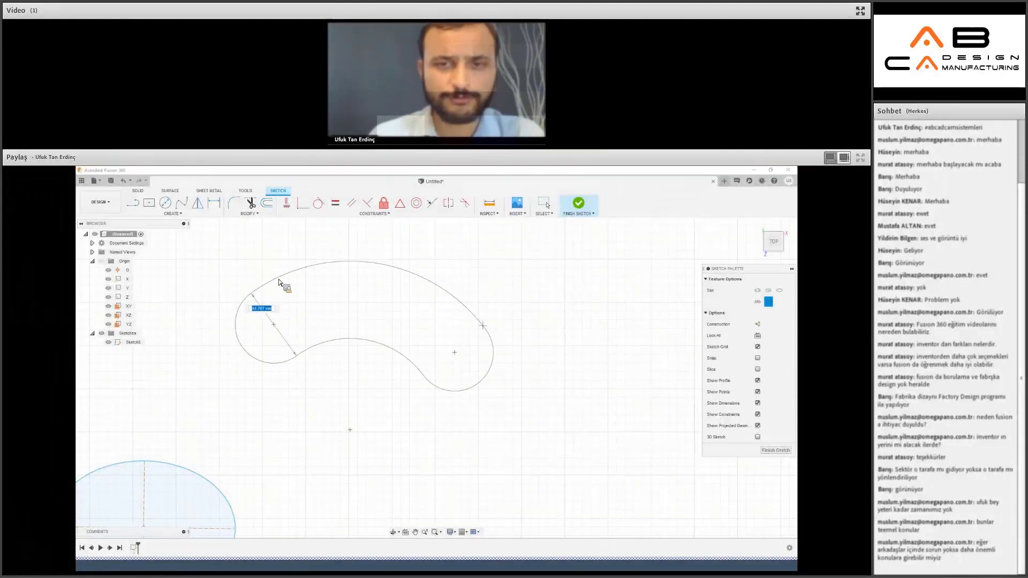
Switch toward placing sketch points, then cancel the active tool and adjust the view.
{"action": "left_click", "coordinate": [172, 213]}
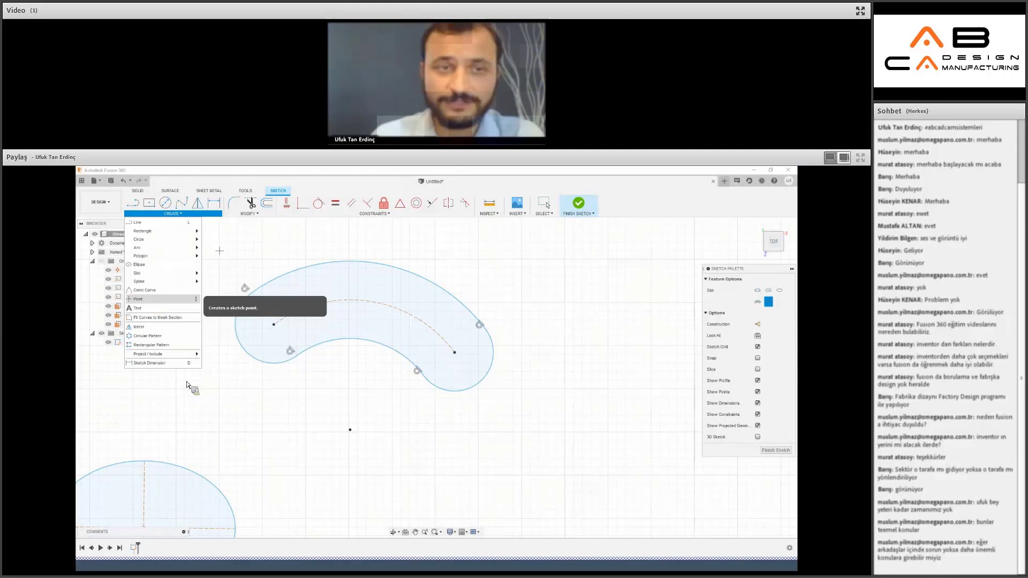
{"action": "key", "text": "Escape"}
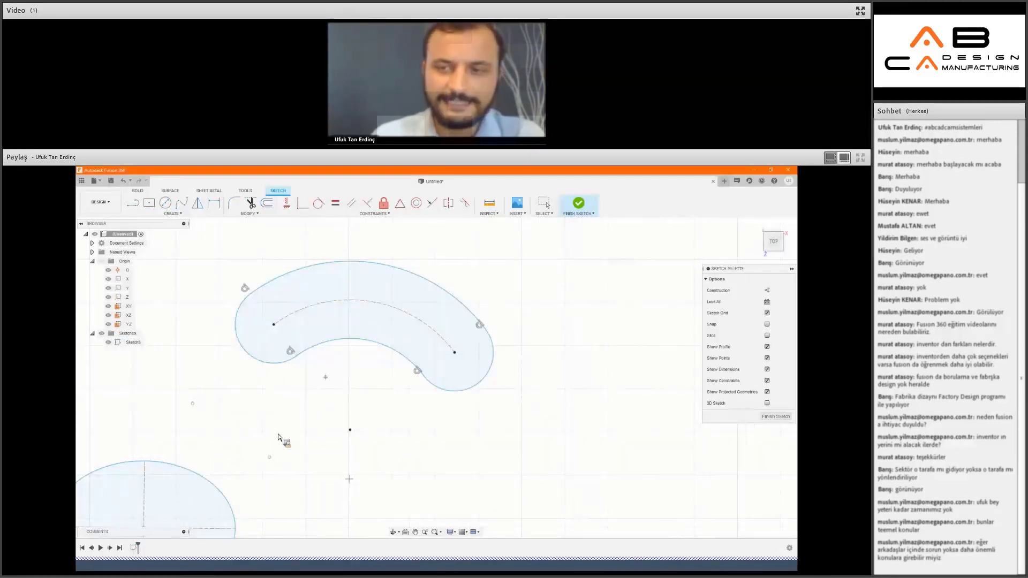
{"action": "left_click", "coordinate": [172, 213]}
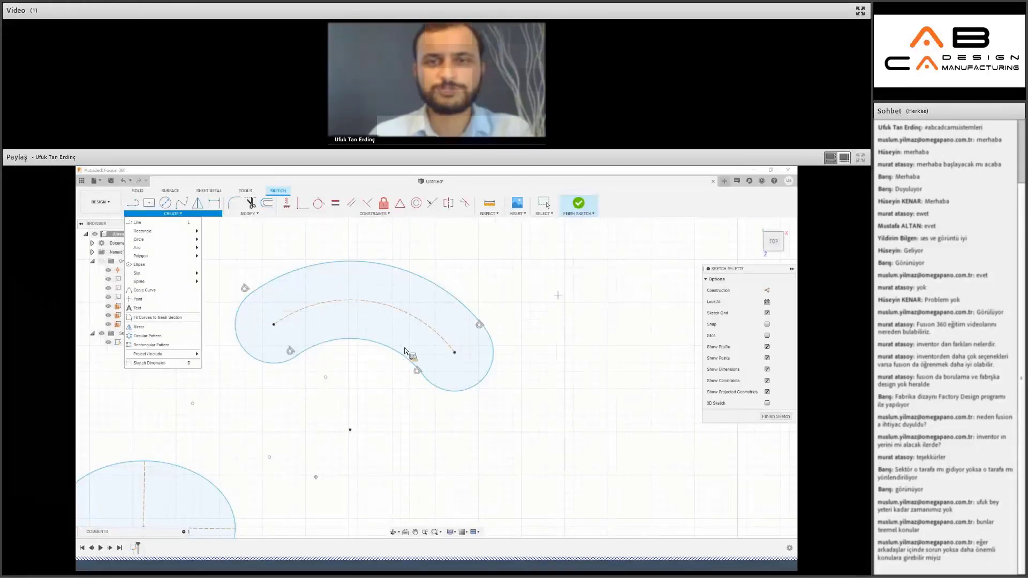
{"action": "middle_click_drag", "start_coordinate": [409, 292], "coordinate": [399, 344]}
{"action": "key", "text": "Escape"}
{"action": "scroll", "coordinate": [399, 344], "scroll_direction": "down", "scroll_amount": 2}
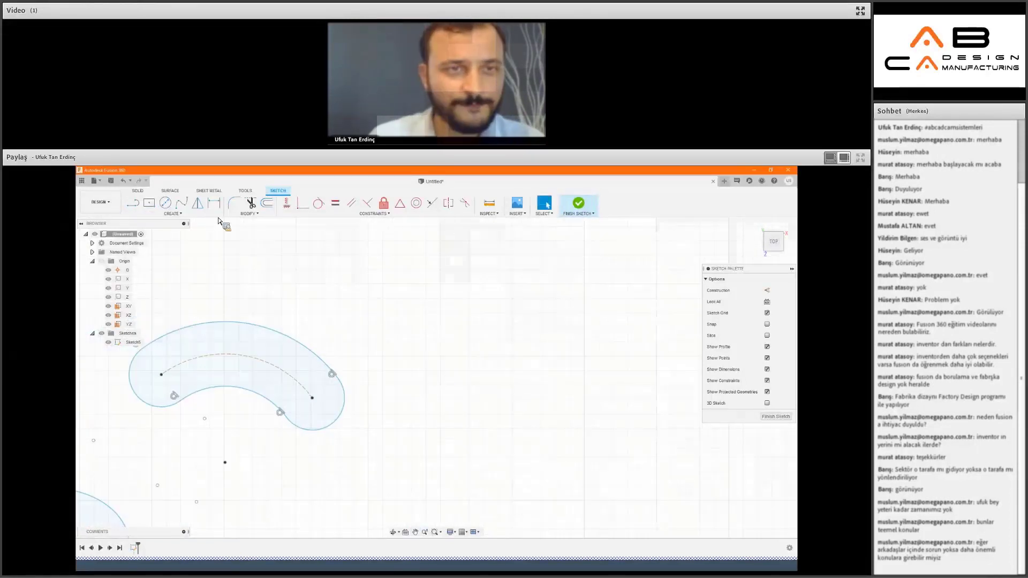
{"action": "scroll", "coordinate": [314, 364], "scroll_direction": "up", "scroll_amount": 3}
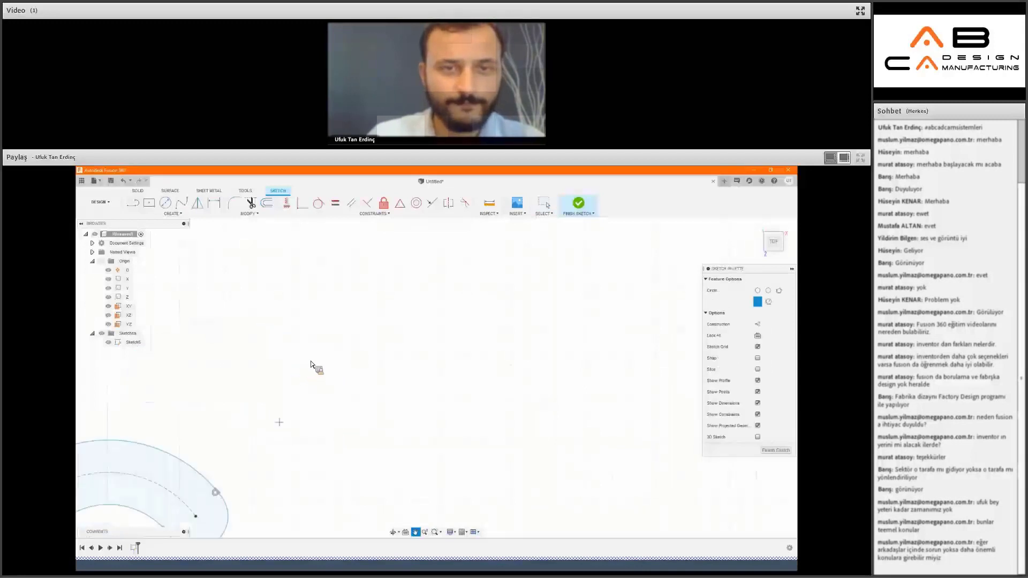
Draw a small circle, accepting its default diameter.
{"action": "key", "text": "c"}
{"action": "left_click", "coordinate": [295, 346]}
{"action": "key", "text": "Return"}
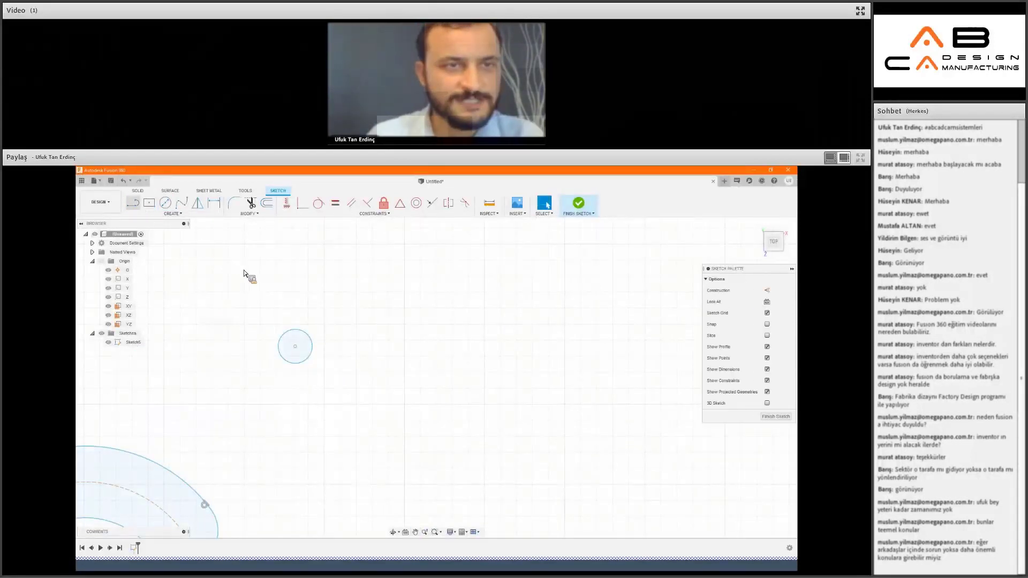
Draw a vertical construction line to the right of the small circle.
{"action": "key", "text": "l"}
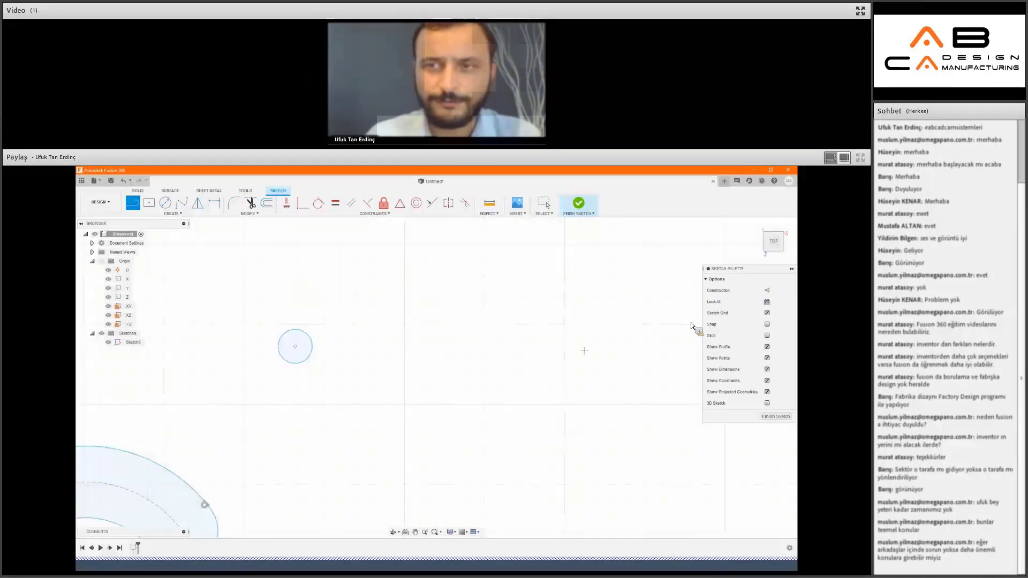
{"action": "left_click", "coordinate": [767, 292]}
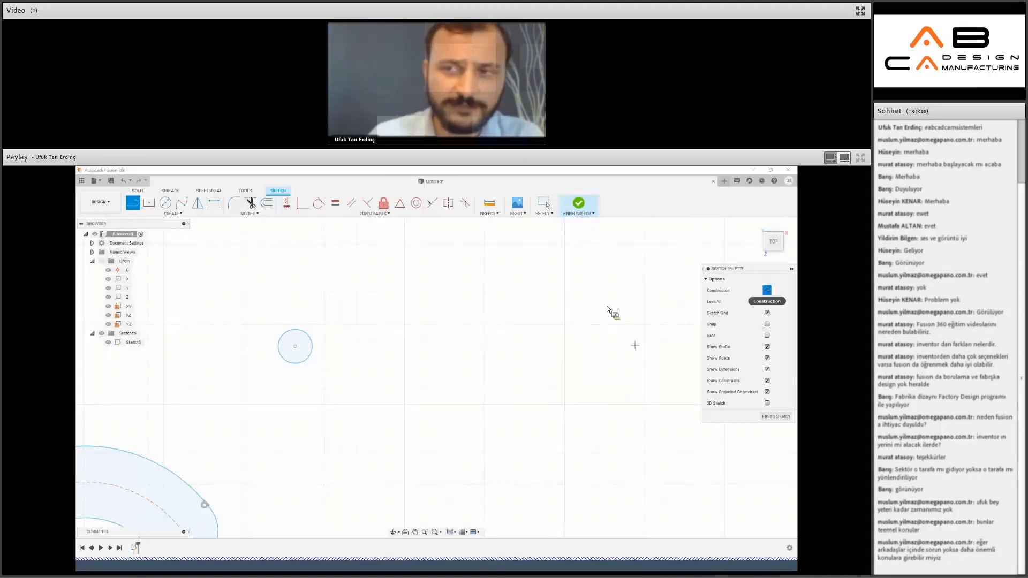
{"action": "left_click", "coordinate": [382, 262]}
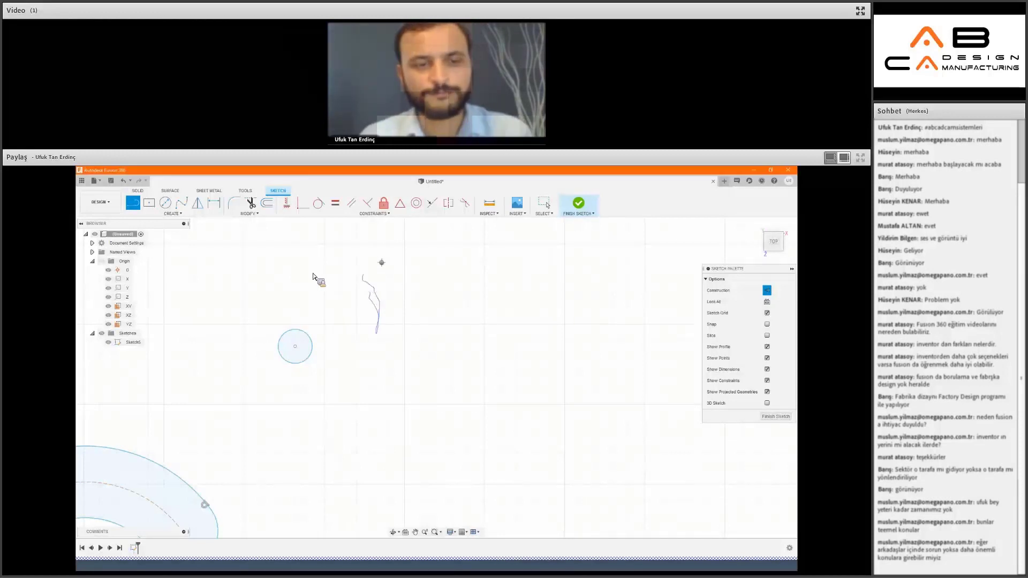
{"action": "key", "text": "Escape"}
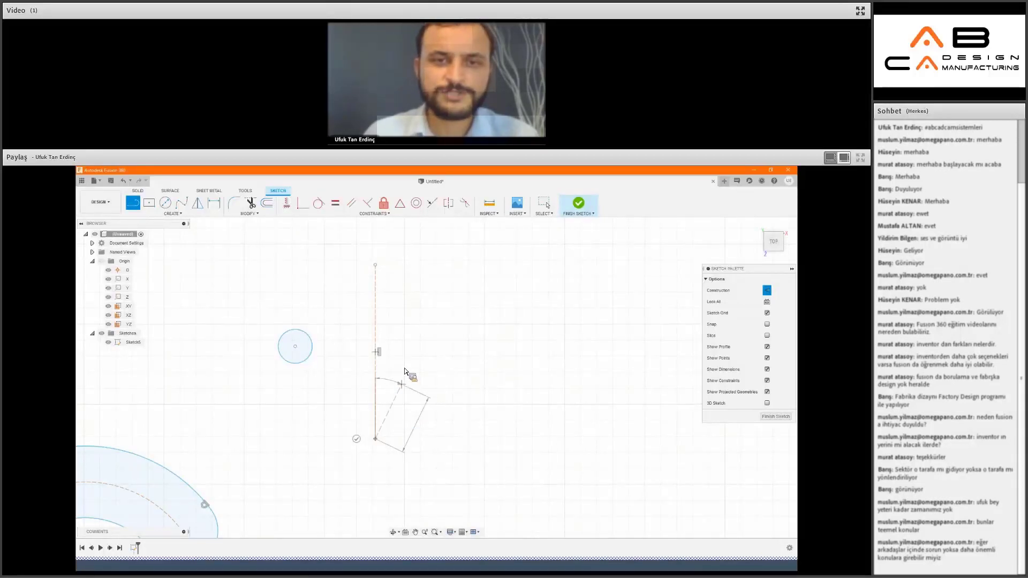
{"action": "key", "text": "Escape"}
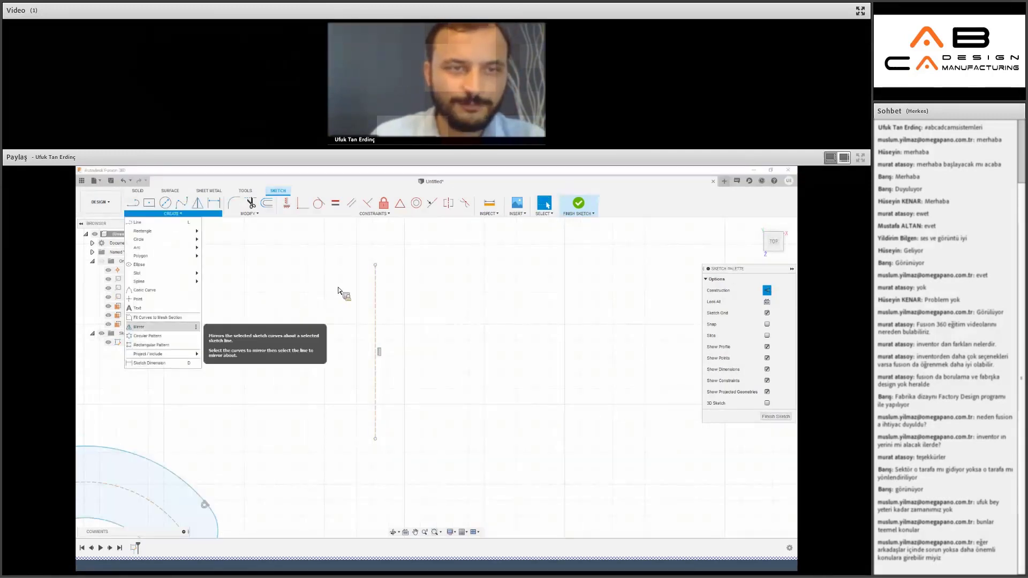
Mirror the small circle across the dashed vertical construction line onto its right side.
{"action": "left_click", "coordinate": [208, 326]}
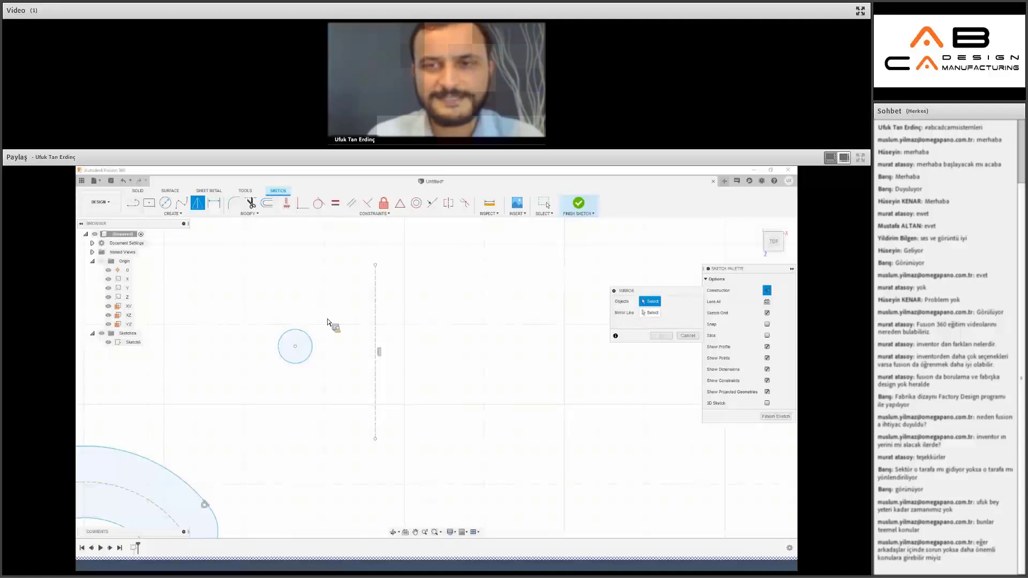
{"action": "left_click", "coordinate": [312, 345]}
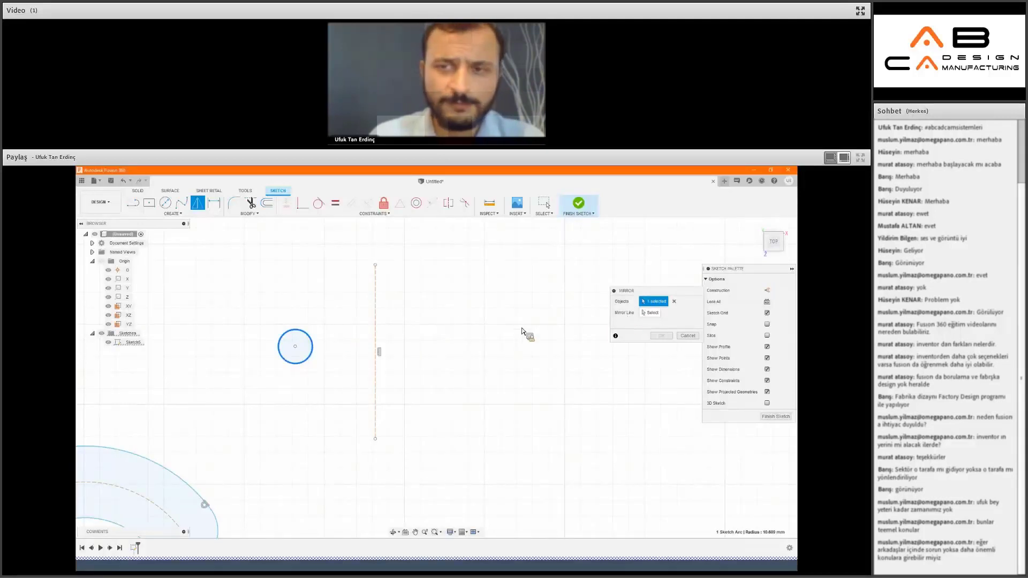
{"action": "key", "text": "Tab"}
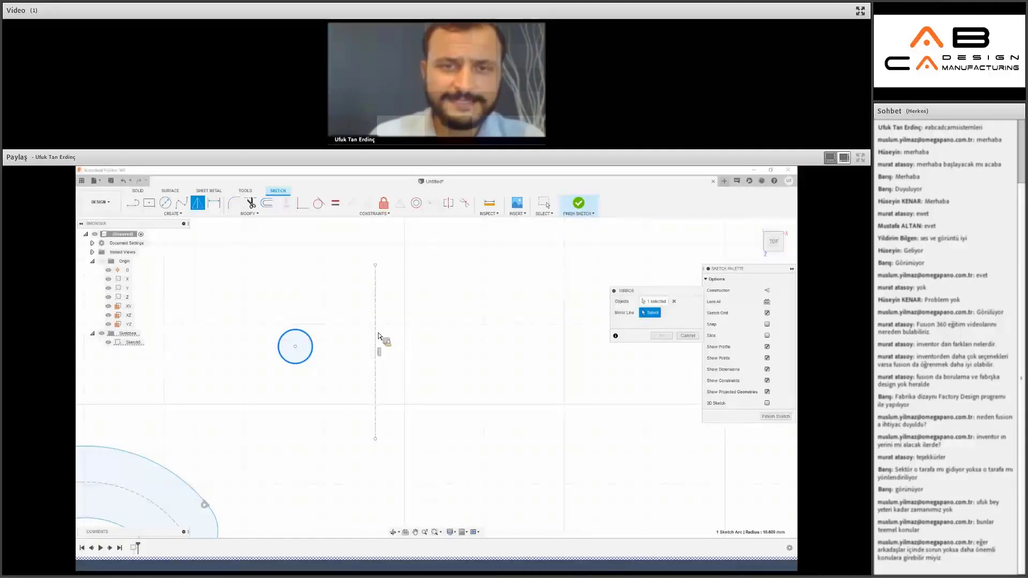
{"action": "left_click", "coordinate": [376, 337]}
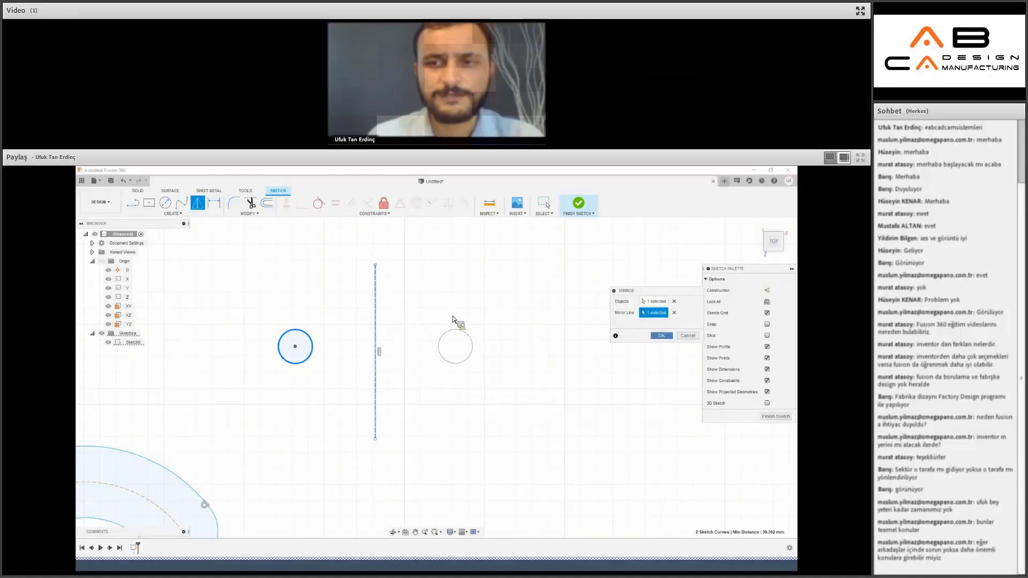
{"action": "key", "text": "Return"}
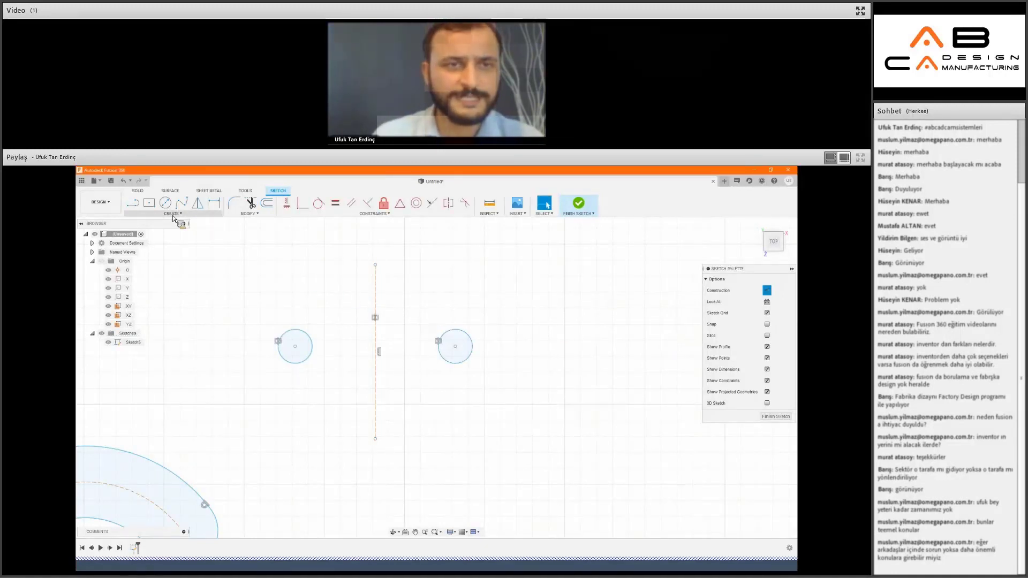
{"action": "left_click", "coordinate": [173, 215]}
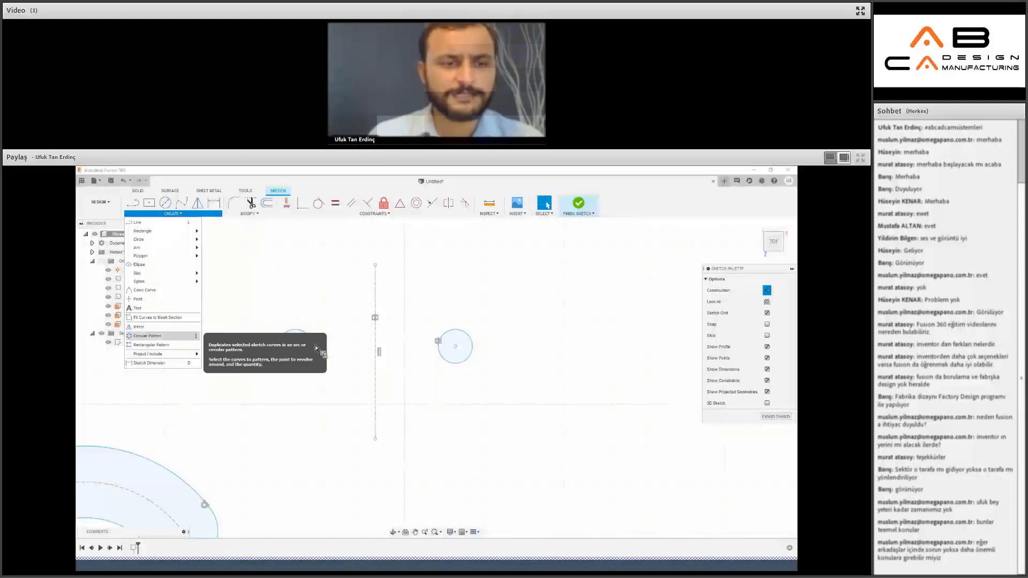
Draw a larger centre-diameter circle in empty space, after cancelling a first attempt.
{"action": "left_click", "coordinate": [386, 335]}
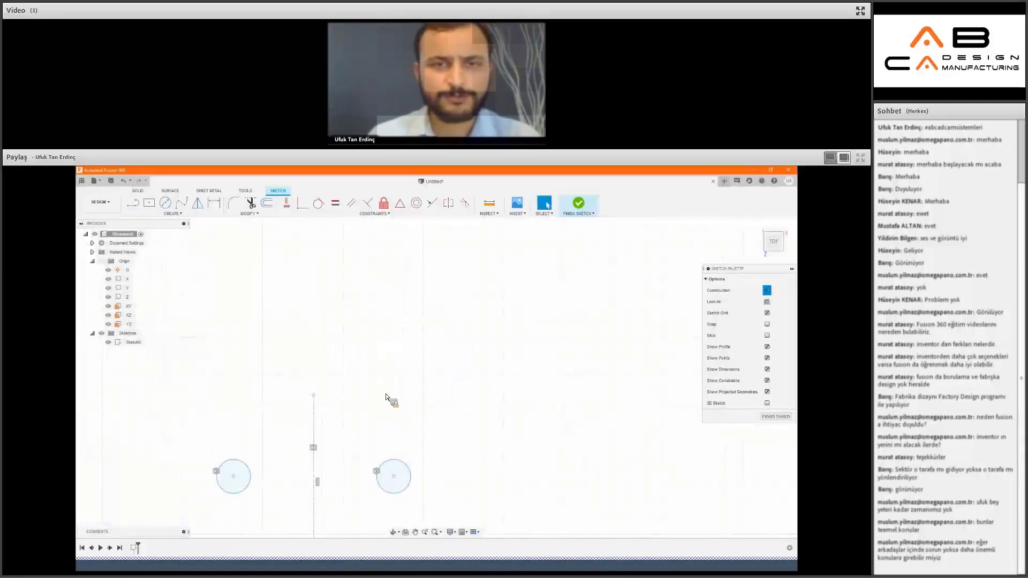
{"action": "key", "text": "c"}
{"action": "left_click", "coordinate": [267, 335]}
{"action": "key", "text": "Tab"}
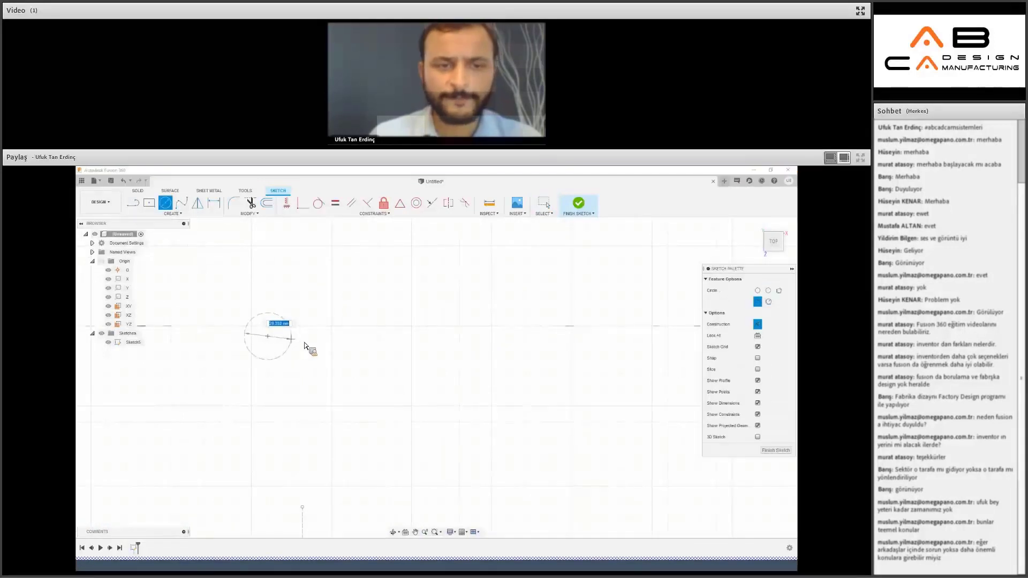
{"action": "key", "text": "Escape"}
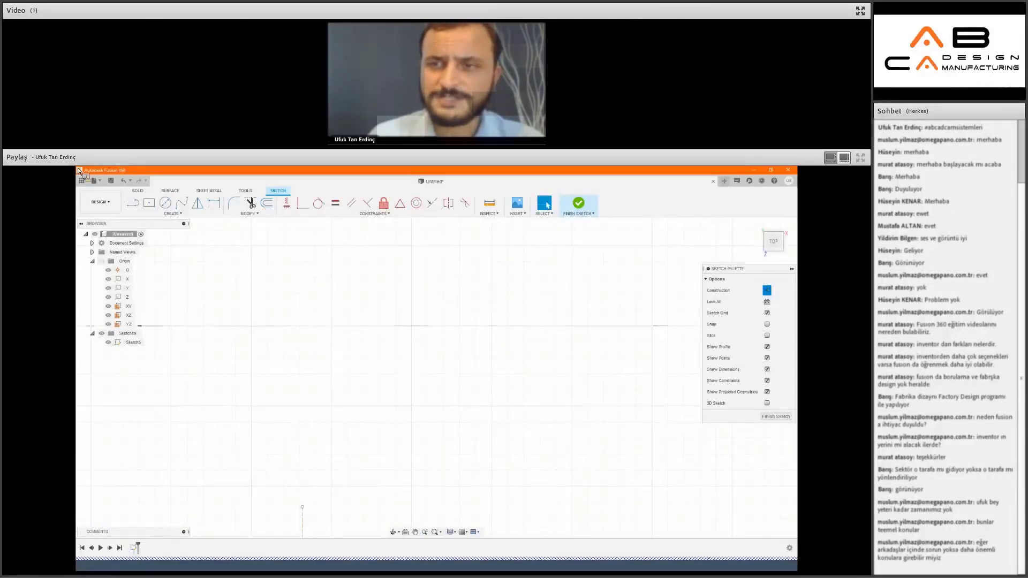
{"action": "key", "text": "c"}
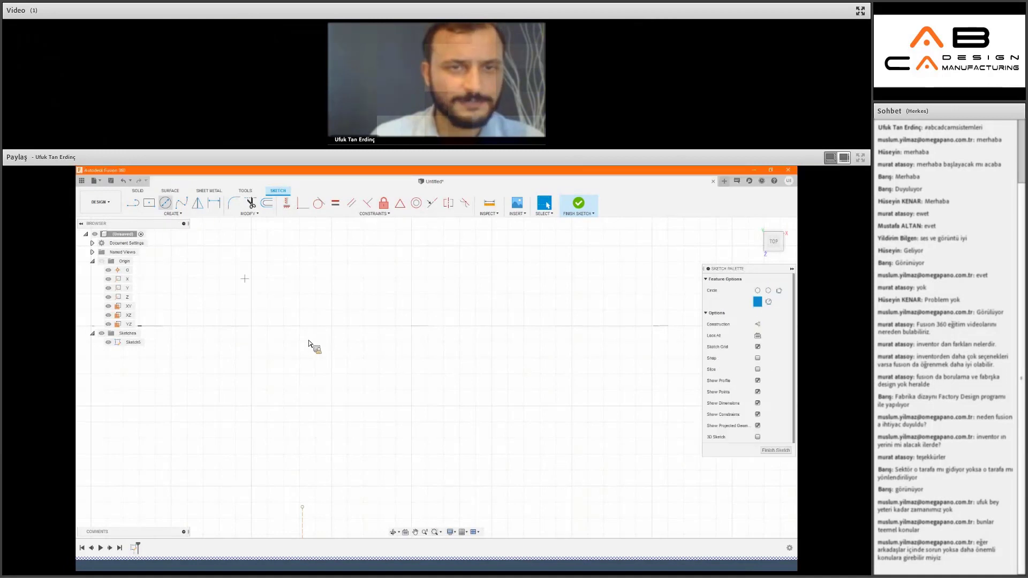
{"action": "left_click", "coordinate": [286, 328]}
{"action": "left_click", "coordinate": [317, 339]}
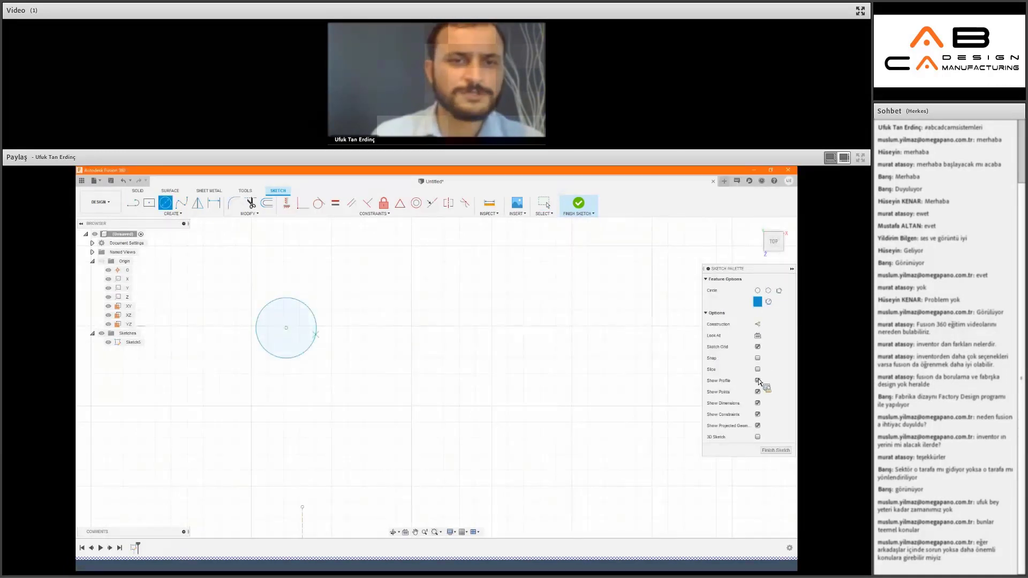
{"action": "left_click", "coordinate": [181, 214]}
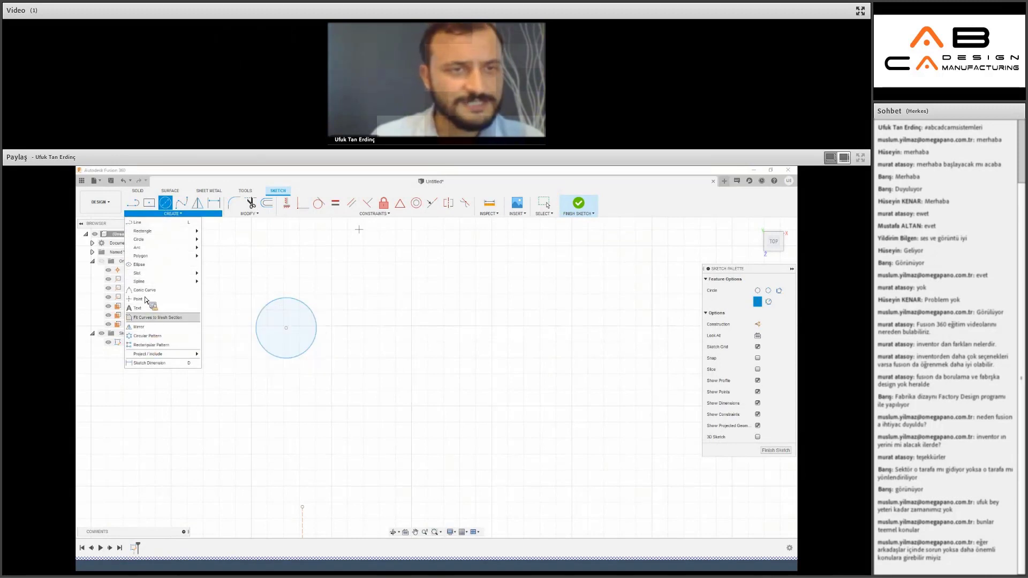
{"action": "key", "text": "Escape"}
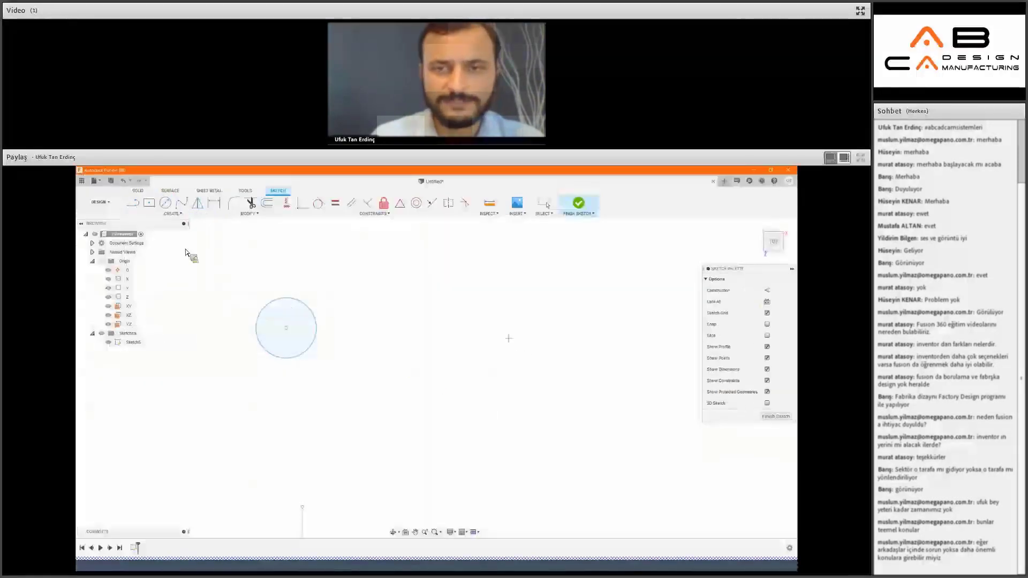
Start a circular pattern of the large circle around the nearby sketch point.
{"action": "left_click", "coordinate": [175, 214]}
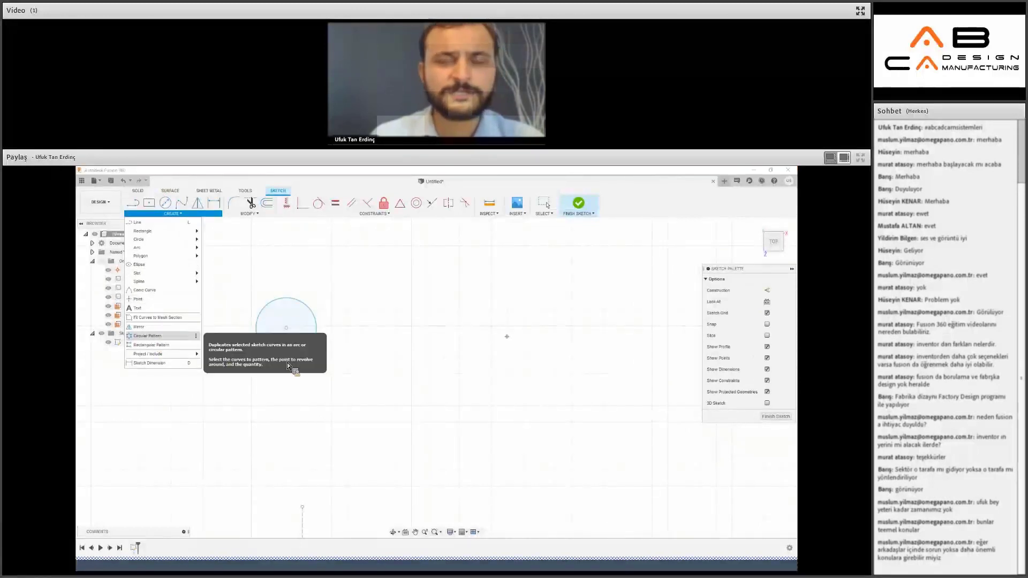
{"action": "left_click", "coordinate": [149, 337]}
{"action": "left_click", "coordinate": [309, 355]}
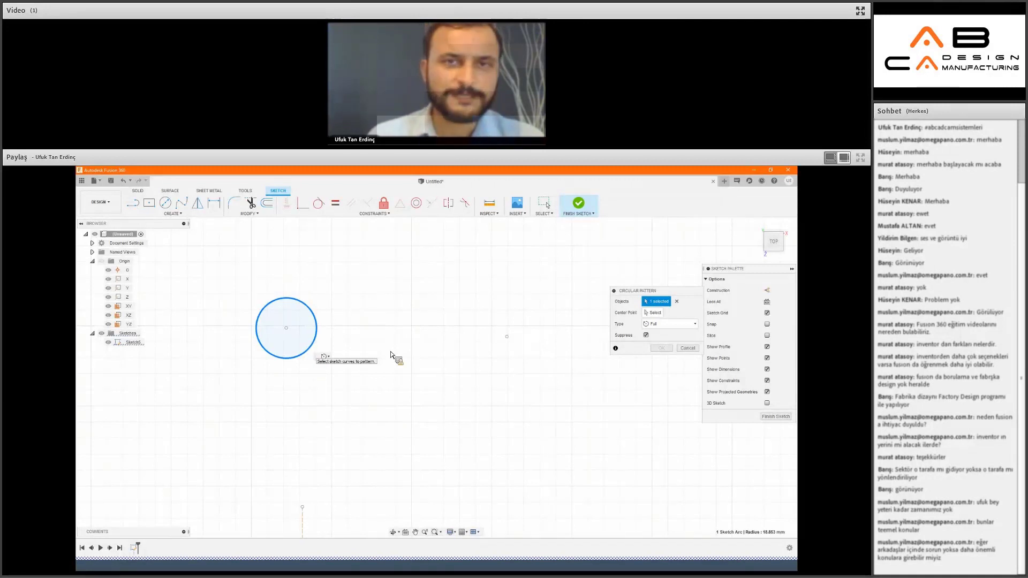
{"action": "left_click", "coordinate": [506, 336]}
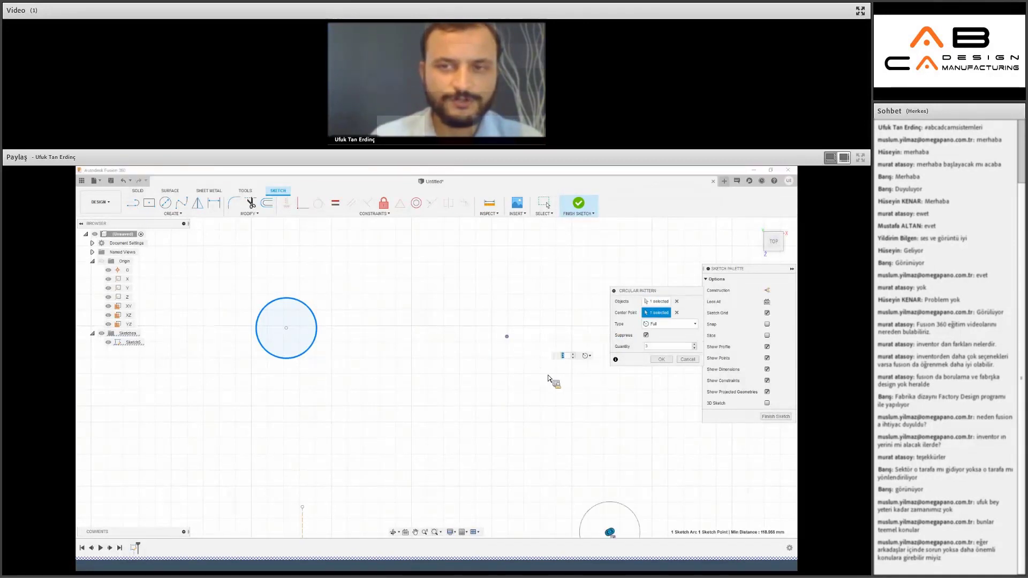
{"action": "scroll", "coordinate": [569, 385], "scroll_direction": "down", "scroll_amount": 5}
{"action": "scroll", "coordinate": [484, 384], "scroll_direction": "down", "scroll_amount": 2}
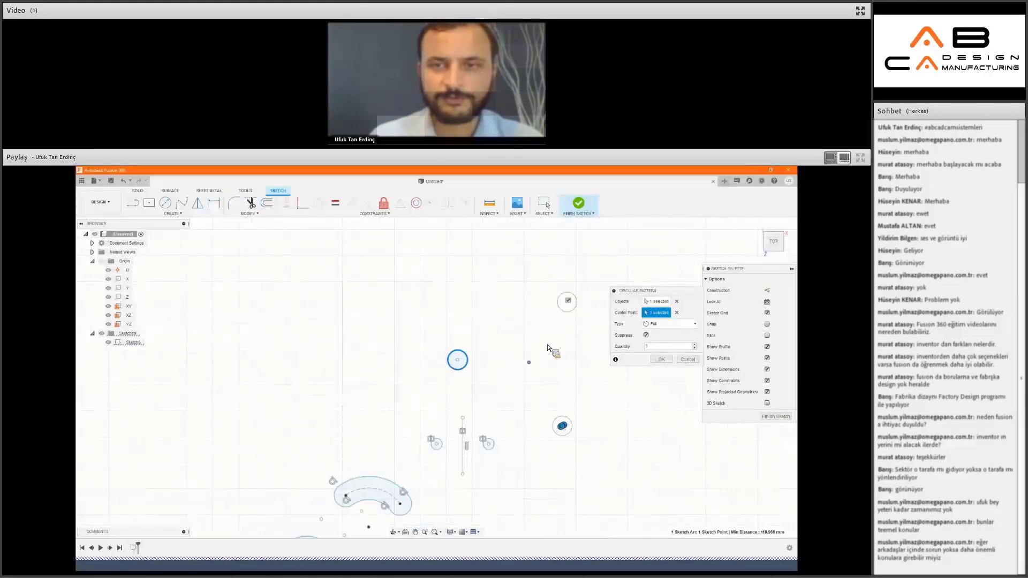
Set the pattern to 6 copies with type Full, then confirm it.
{"action": "left_click", "coordinate": [657, 347]}
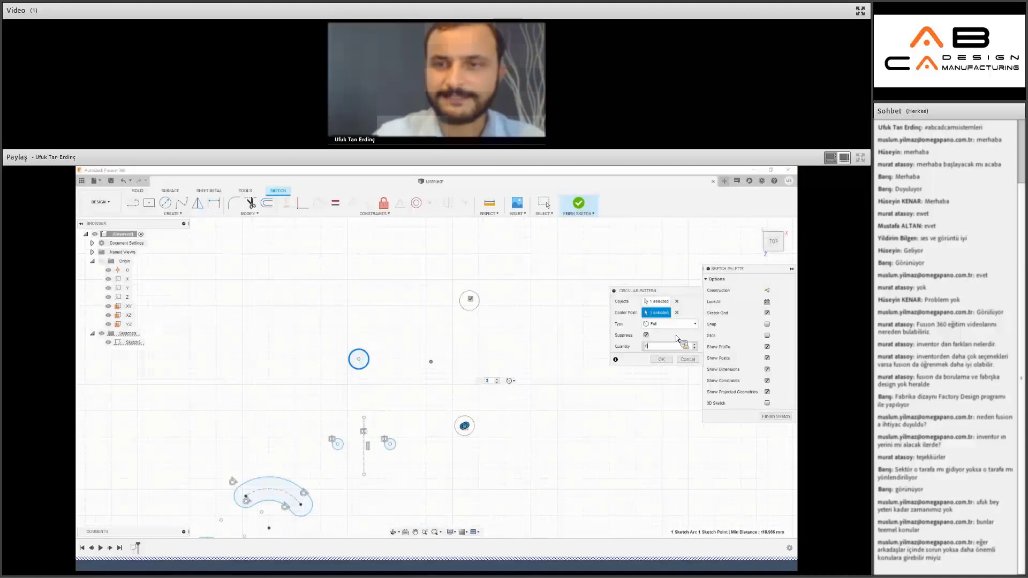
{"action": "type", "text": "6"}
{"action": "left_click", "coordinate": [664, 324]}
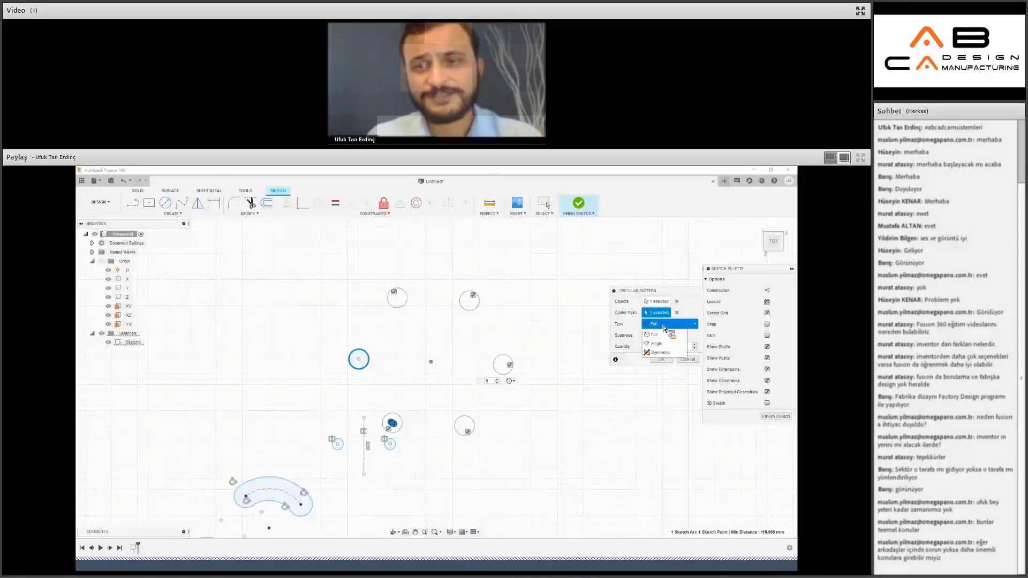
{"action": "left_click", "coordinate": [663, 343]}
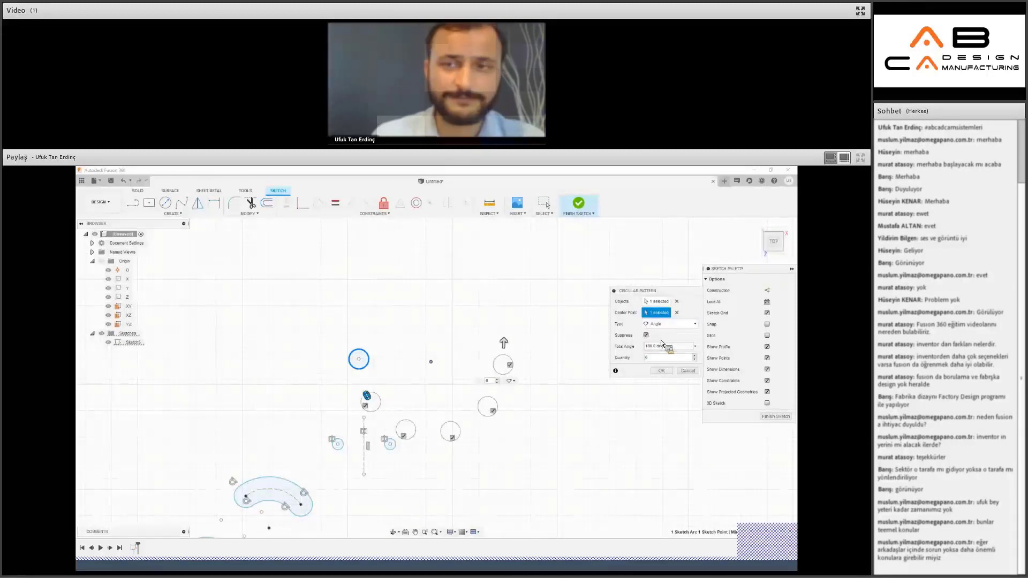
{"action": "left_click", "coordinate": [665, 324]}
{"action": "left_click", "coordinate": [658, 334]}
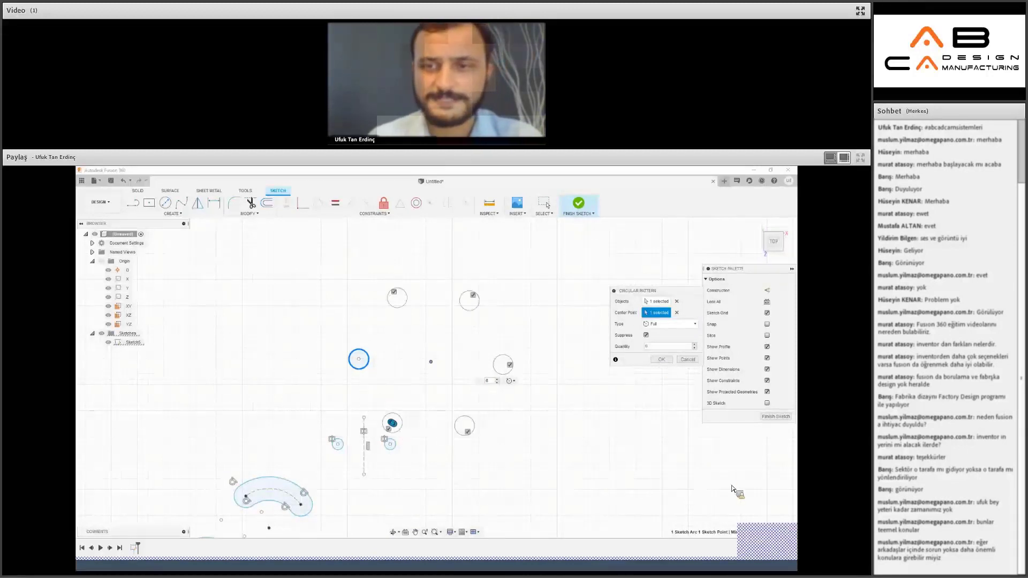
{"action": "left_click", "coordinate": [661, 359]}
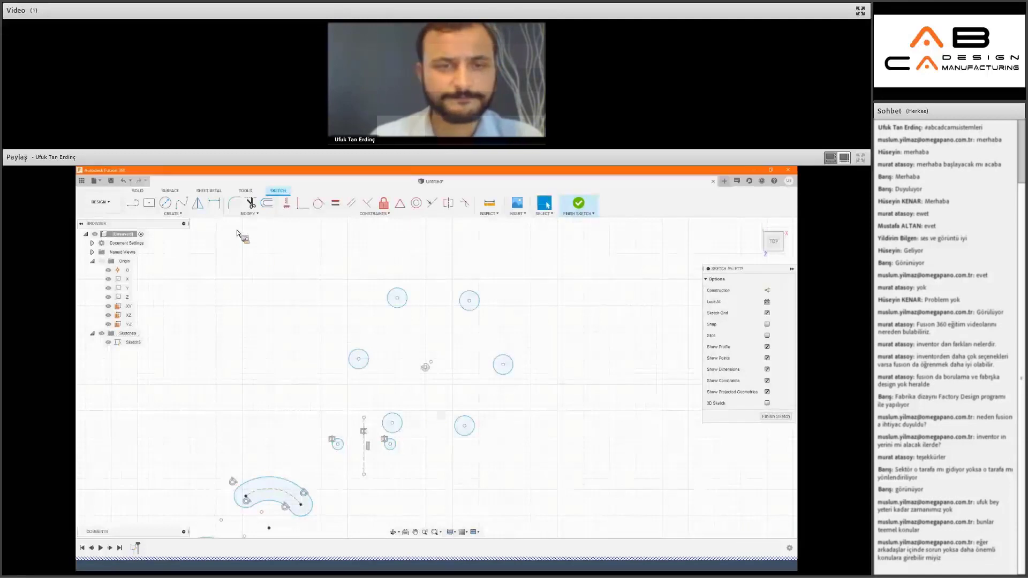
{"action": "scroll", "coordinate": [274, 331], "scroll_direction": "down", "scroll_amount": 1}
Draw a new circle in an empty area of the sketch.
{"action": "left_click", "coordinate": [173, 213]}
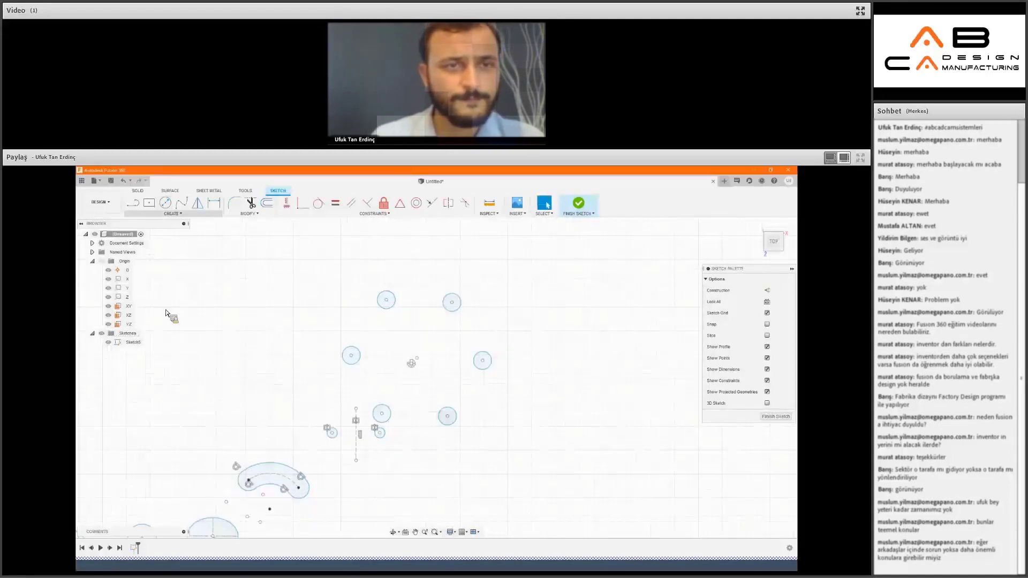
{"action": "left_click", "coordinate": [266, 407]}
{"action": "middle_click_drag", "start_coordinate": [294, 315], "coordinate": [287, 354]}
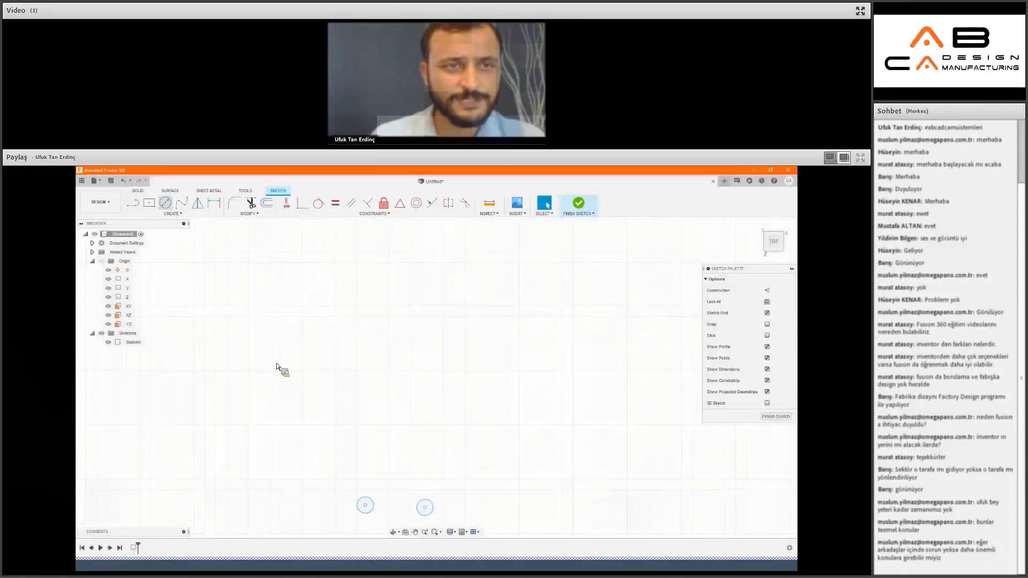
{"action": "key", "text": "c"}
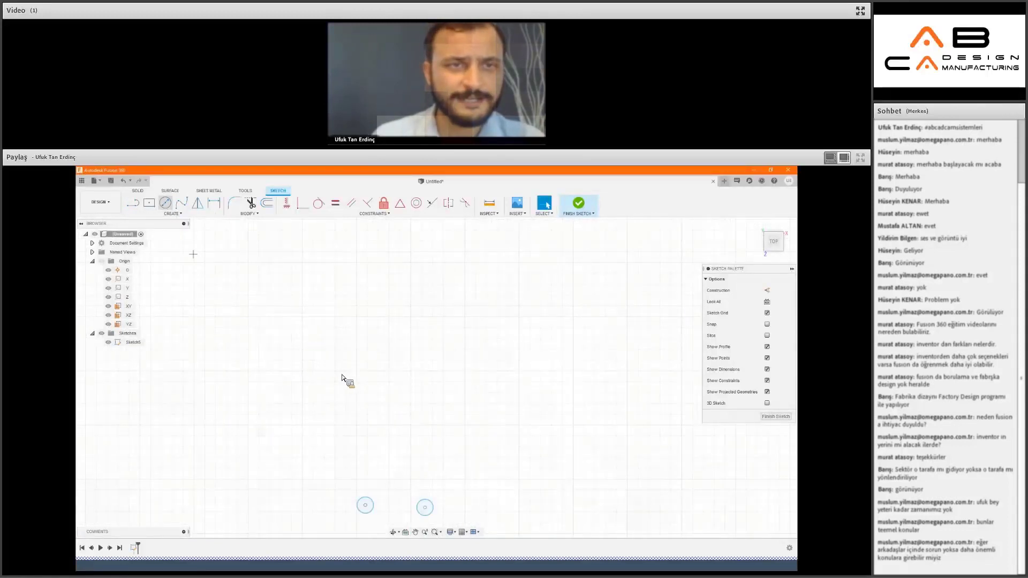
{"action": "left_click", "coordinate": [304, 346]}
{"action": "left_click", "coordinate": [330, 359]}
{"action": "key", "text": "Escape"}
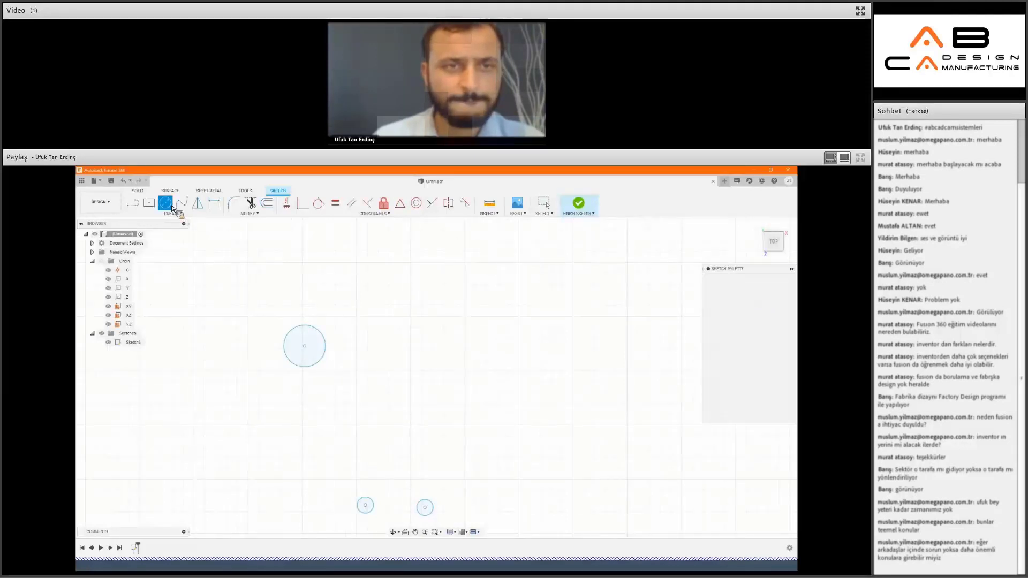
Start a rectangular pattern of the new circle and set the quantity to 5.
{"action": "right_click", "coordinate": [151, 313]}
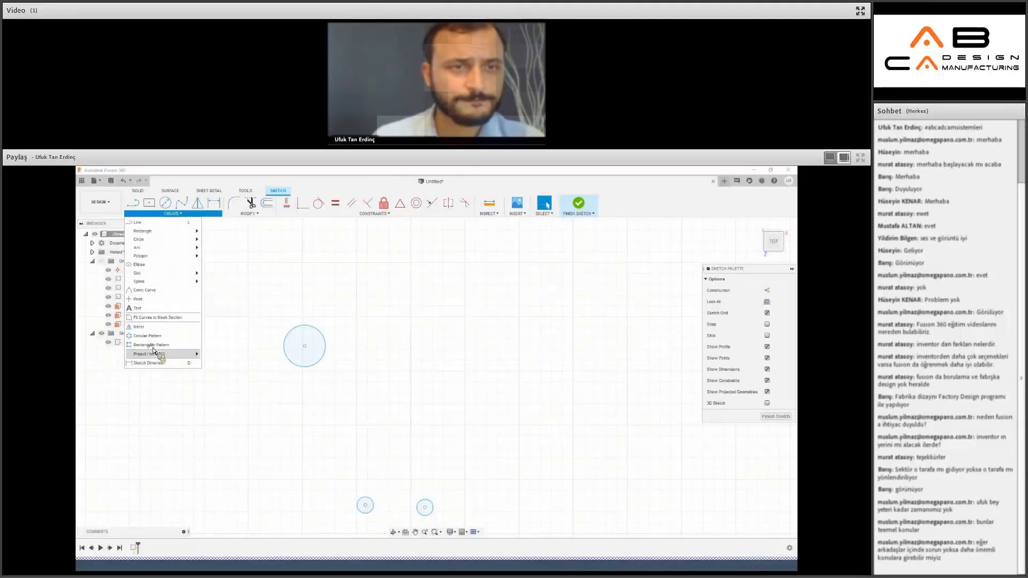
{"action": "left_click", "coordinate": [287, 389]}
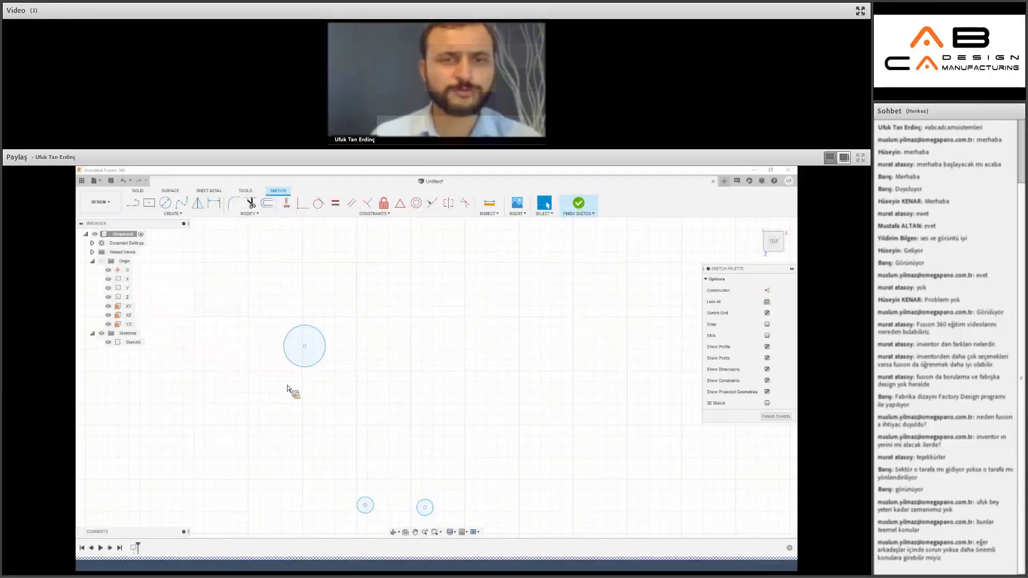
{"action": "left_click", "coordinate": [320, 361]}
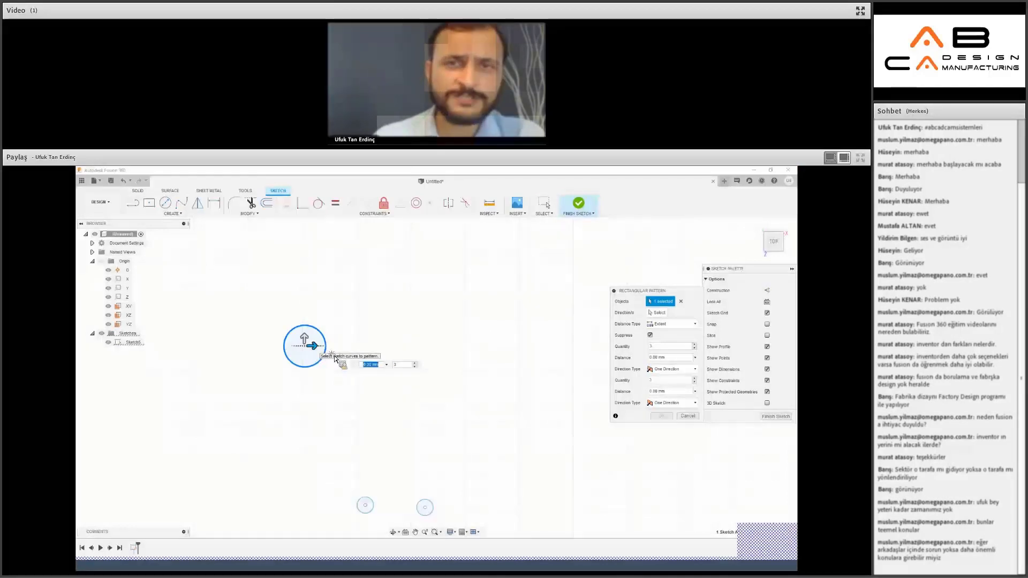
{"action": "left_click_drag", "start_coordinate": [313, 346], "coordinate": [410, 346]}
{"action": "left_click_drag", "start_coordinate": [258, 353], "coordinate": [459, 375]}
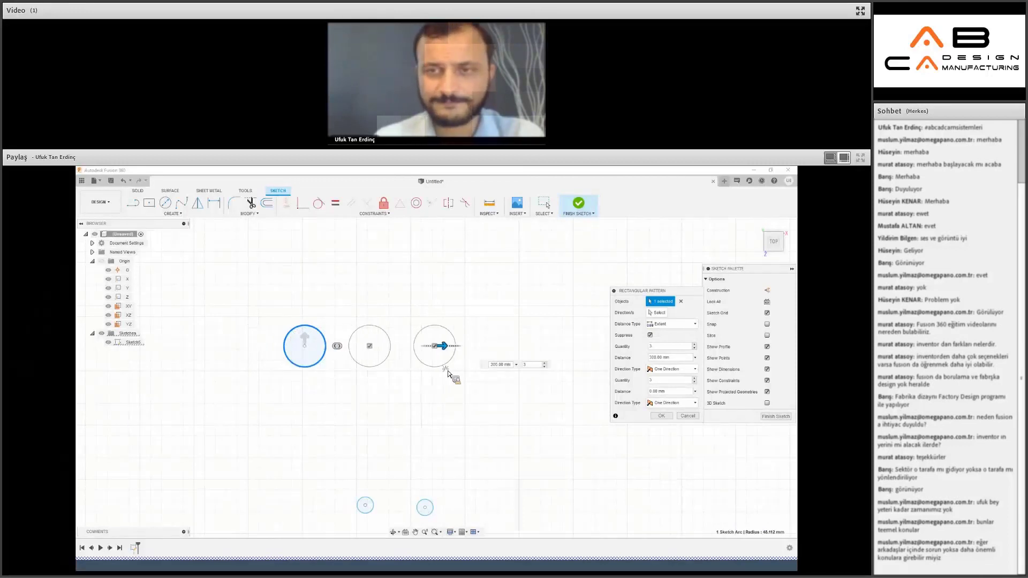
{"action": "double_click", "coordinate": [669, 346]}
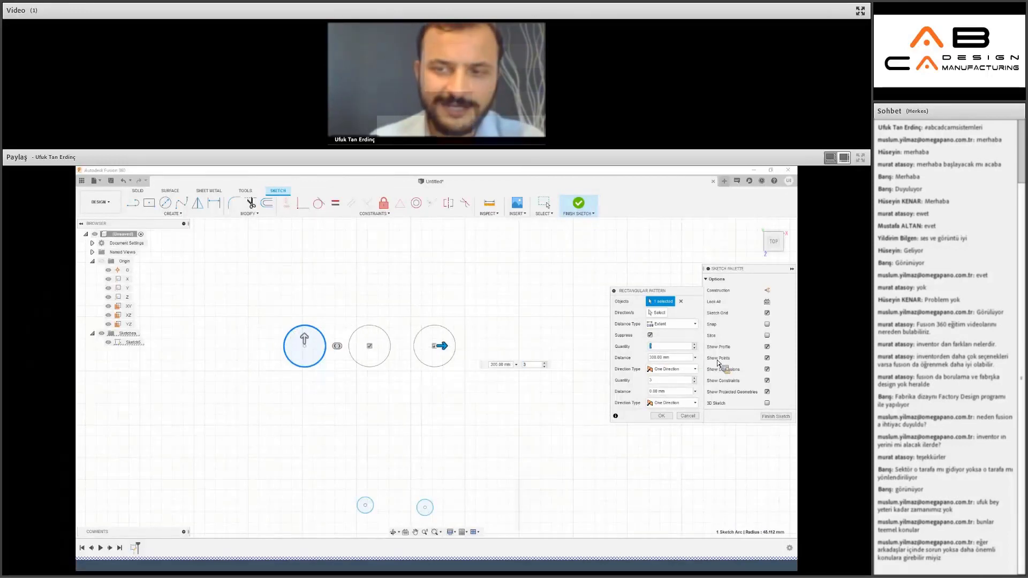
{"action": "type", "text": "5"}
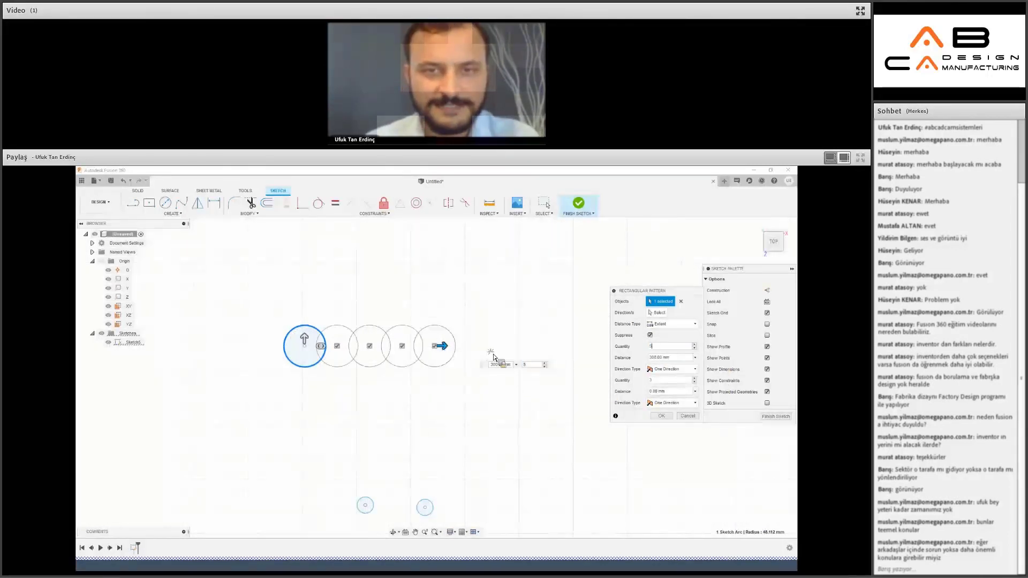
{"action": "left_click_drag", "start_coordinate": [493, 357], "coordinate": [559, 357]}
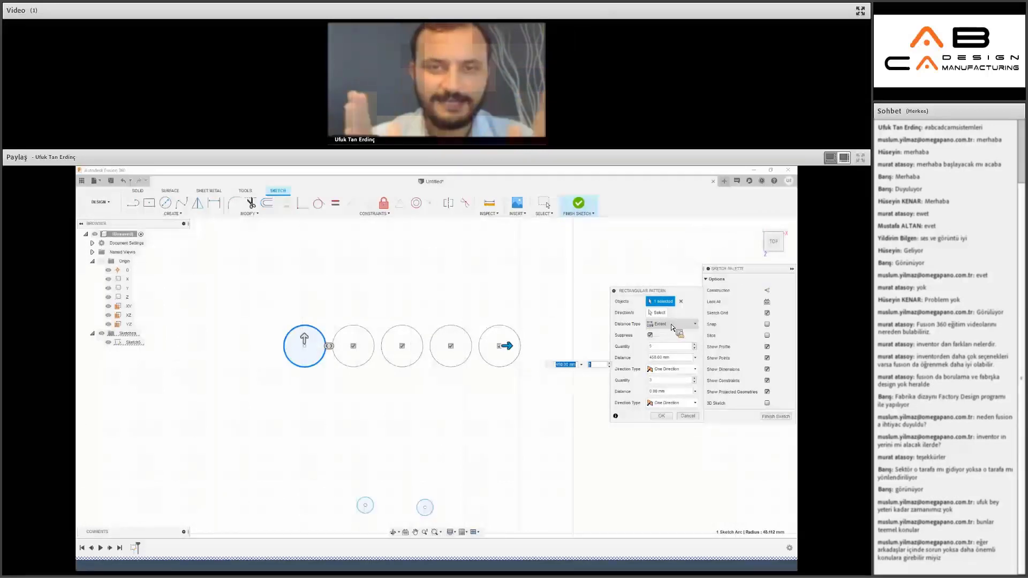
Use Spacing at 150 mm, add rows upward at 125 mm, and confirm the grid.
{"action": "left_click", "coordinate": [671, 323]}
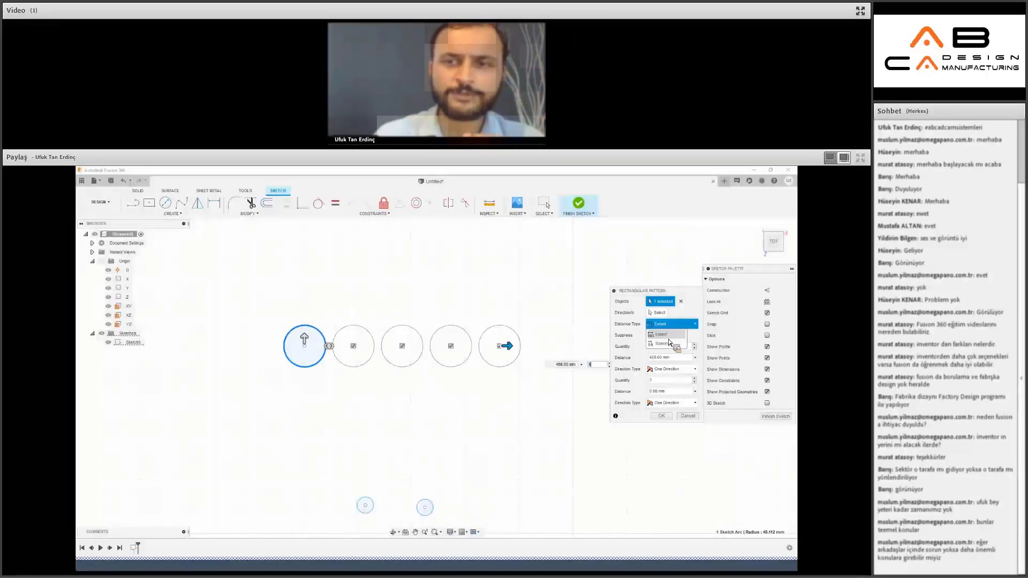
{"action": "left_click", "coordinate": [654, 344]}
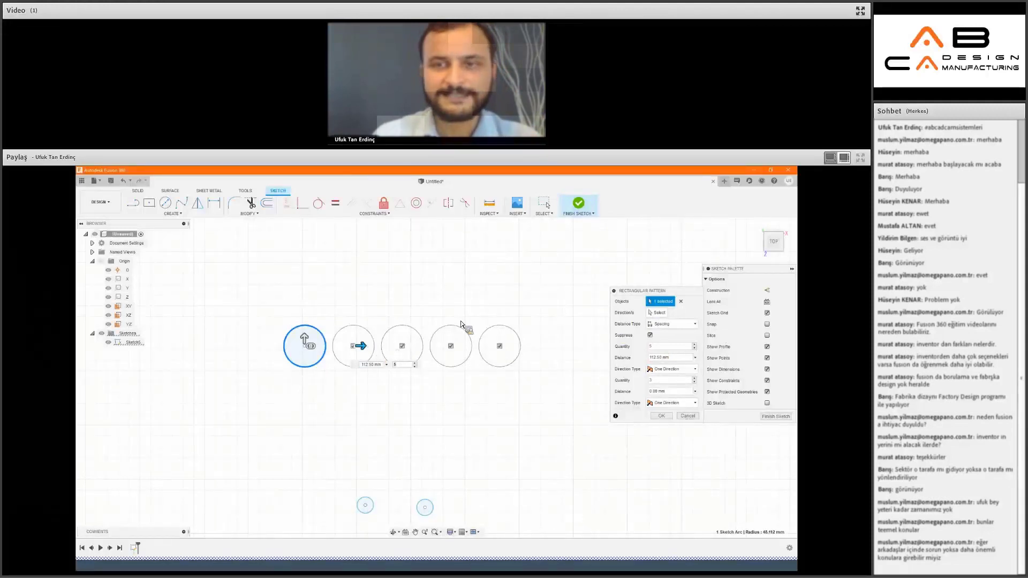
{"action": "left_click_drag", "start_coordinate": [385, 353], "coordinate": [402, 378]}
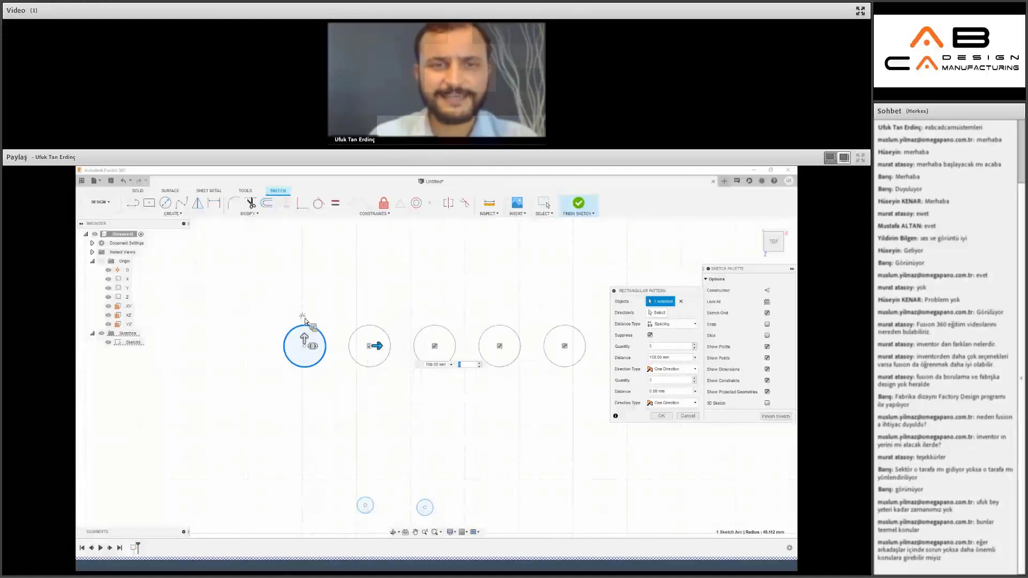
{"action": "left_click_drag", "start_coordinate": [305, 321], "coordinate": [300, 289]}
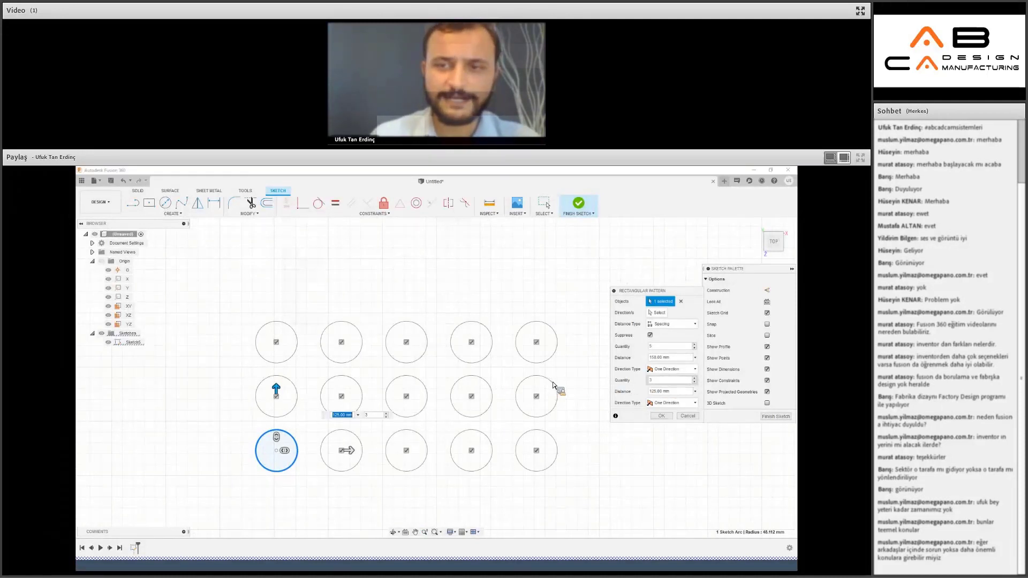
{"action": "left_click", "coordinate": [658, 417]}
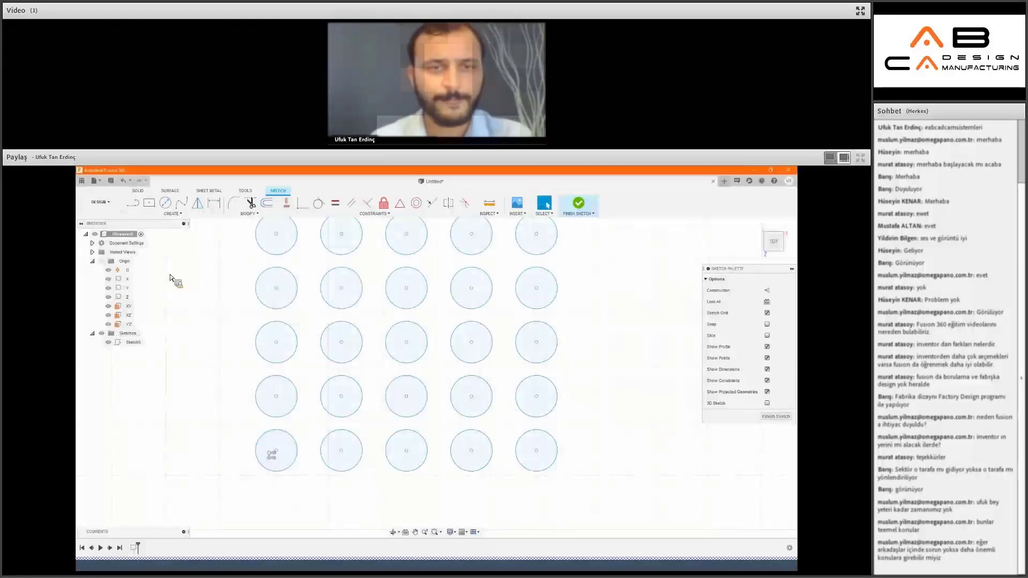
{"action": "scroll", "coordinate": [171, 268], "scroll_direction": "down", "scroll_amount": 2}
Add a 96.224 mm diameter dimension to one grid circle and reopen its value.
{"action": "left_click", "coordinate": [173, 213]}
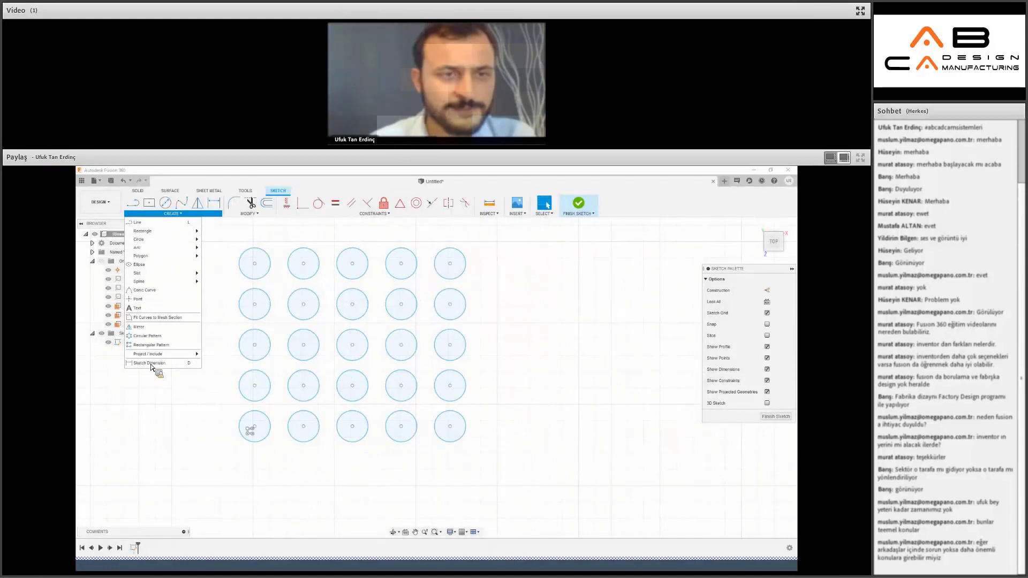
{"action": "key", "text": "Escape"}
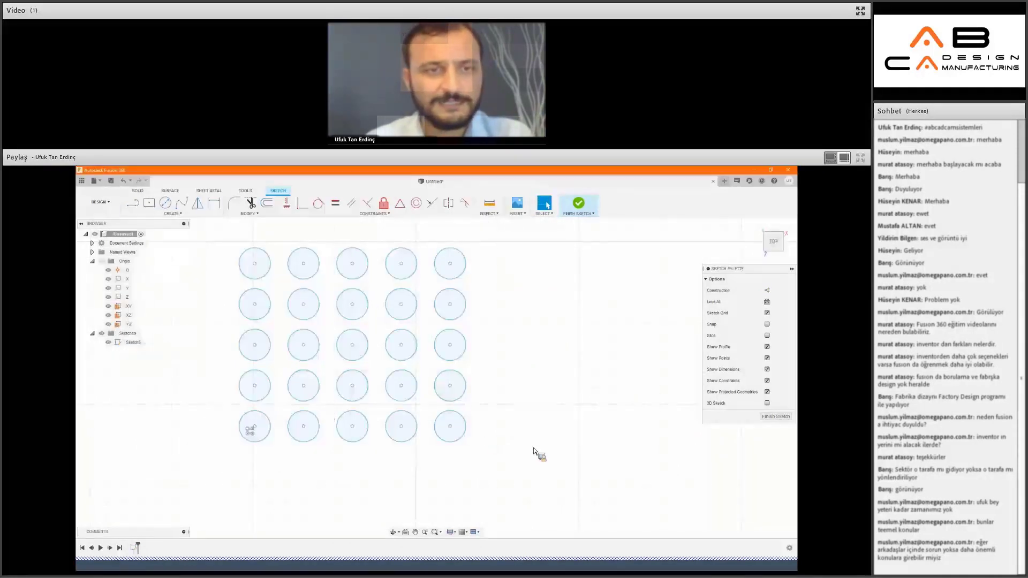
{"action": "key", "text": "d"}
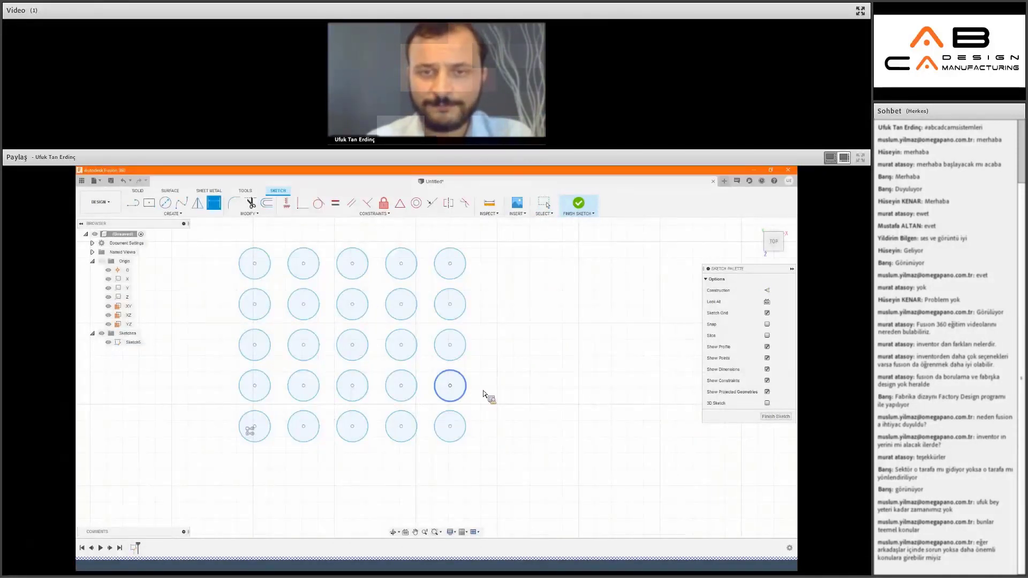
{"action": "left_click", "coordinate": [511, 393]}
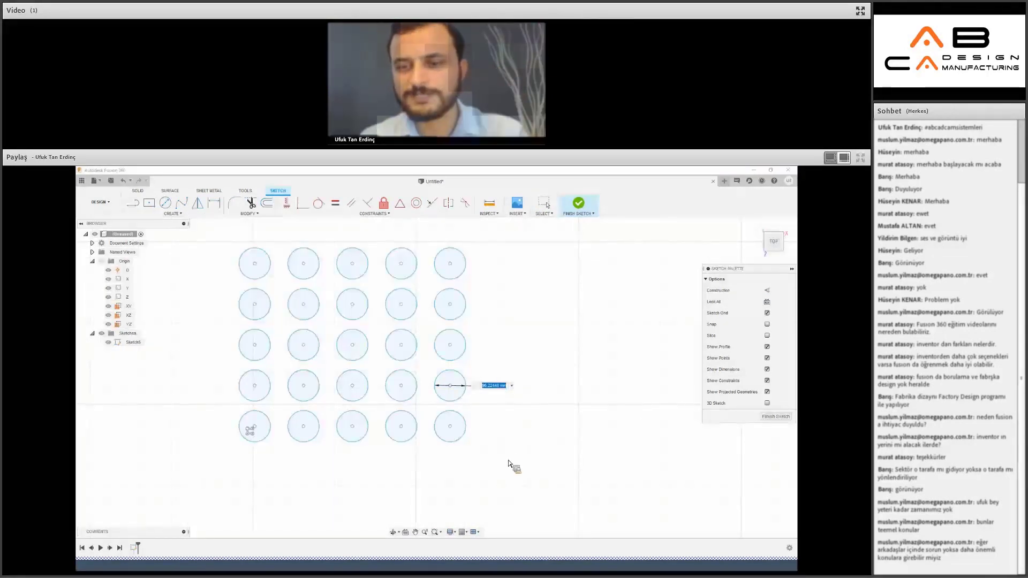
{"action": "key", "text": "Return"}
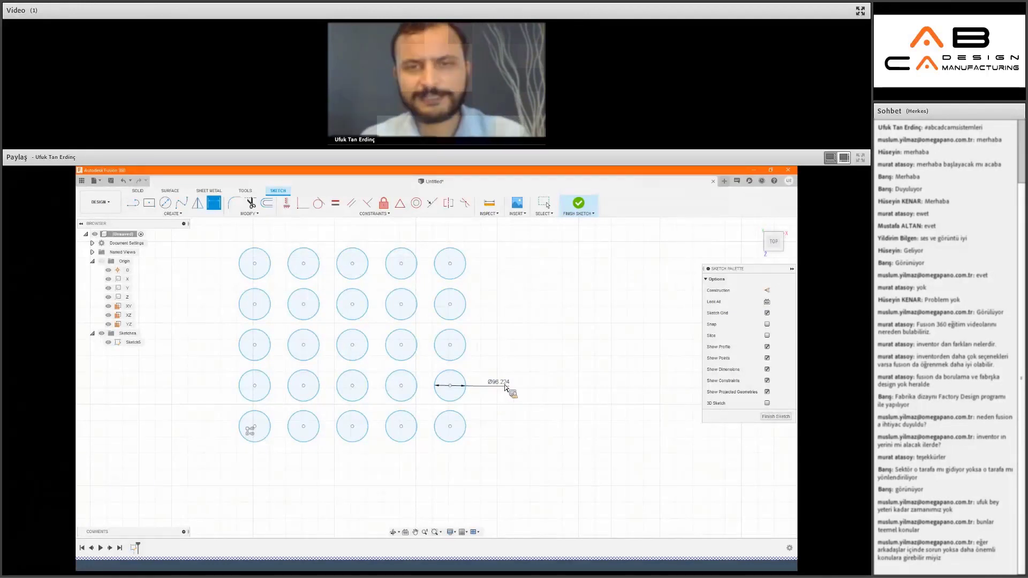
{"action": "double_click", "coordinate": [501, 384]}
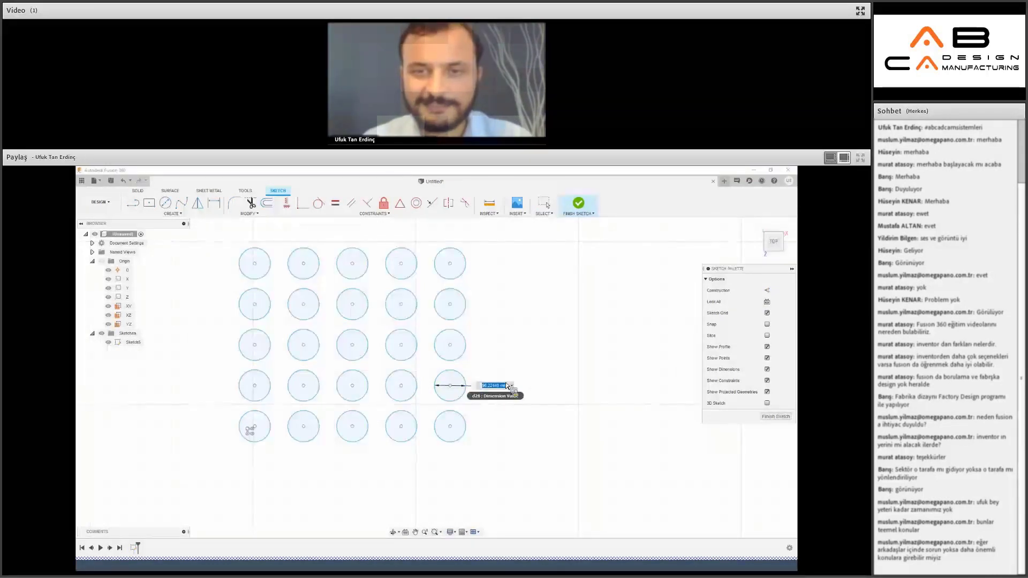
{"action": "left_click", "coordinate": [175, 214]}
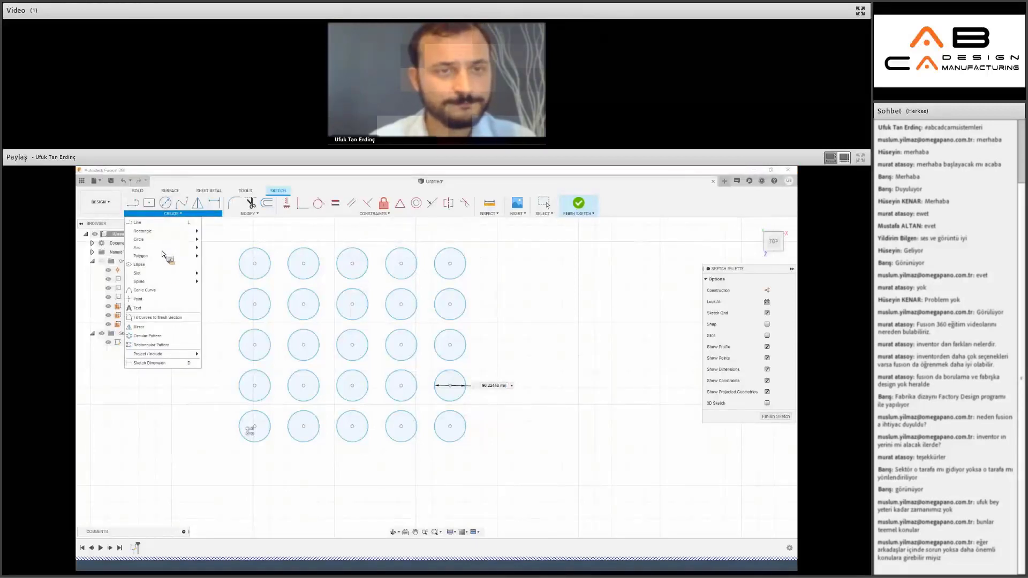
{"action": "key", "text": "Escape"}
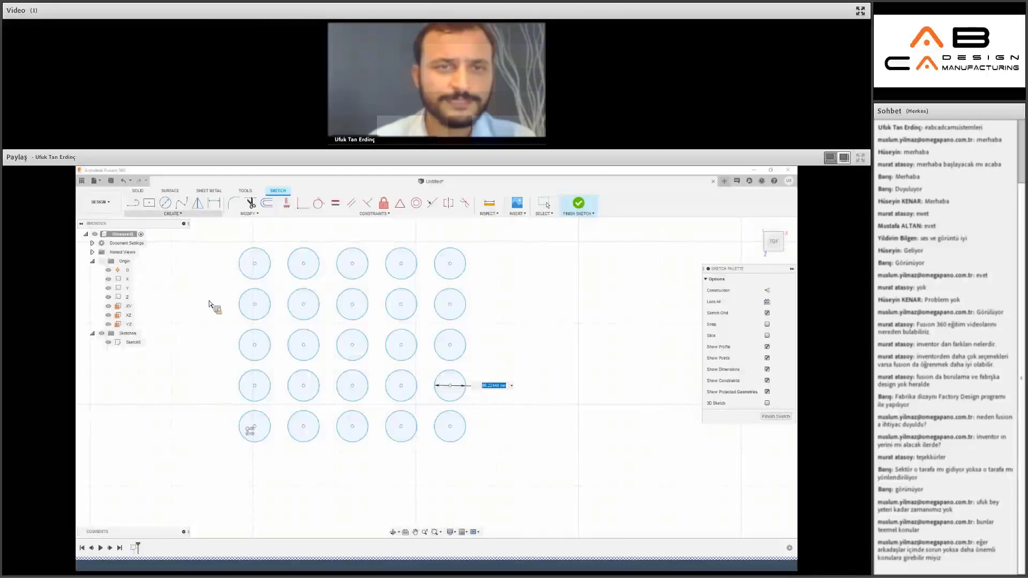
{"action": "scroll", "coordinate": [209, 303], "scroll_direction": "down", "scroll_amount": 2}
{"action": "left_click", "coordinate": [258, 214]}
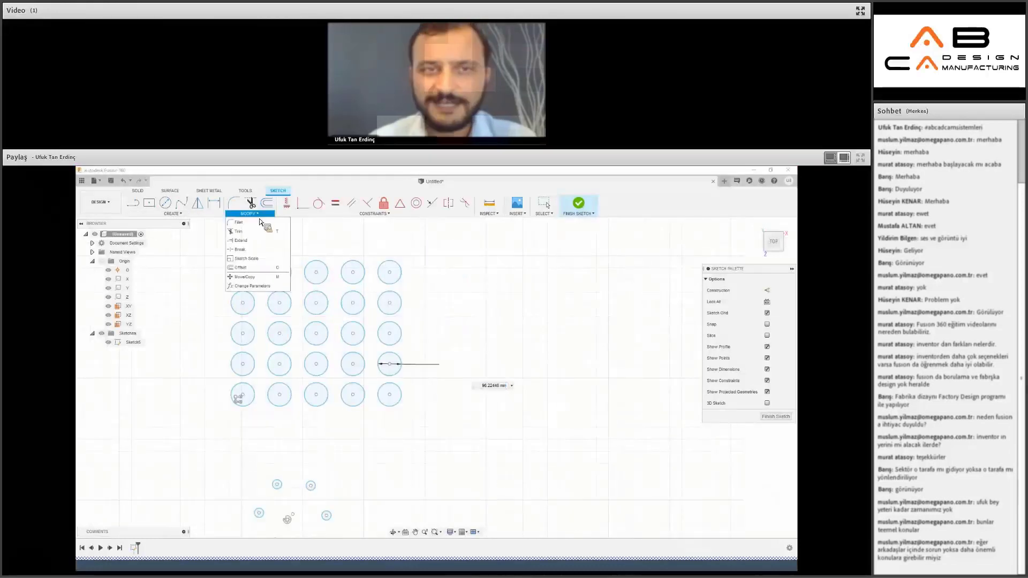
Draw a centre-point rectangle with diagonal construction lines in empty sketch space.
{"action": "key", "text": "Escape"}
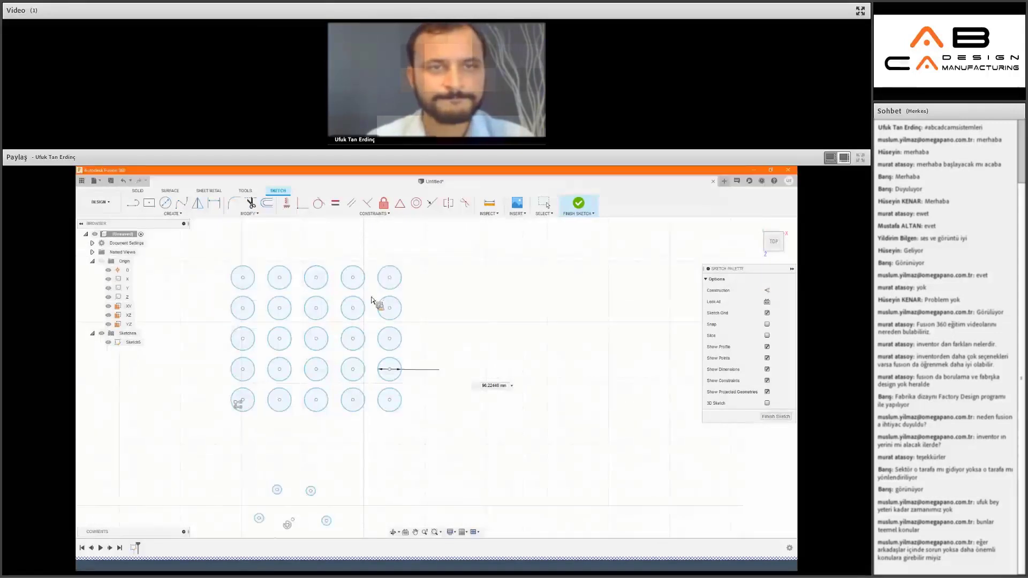
{"action": "middle_click_drag", "start_coordinate": [244, 332], "coordinate": [148, 364]}
{"action": "left_click", "coordinate": [148, 203]}
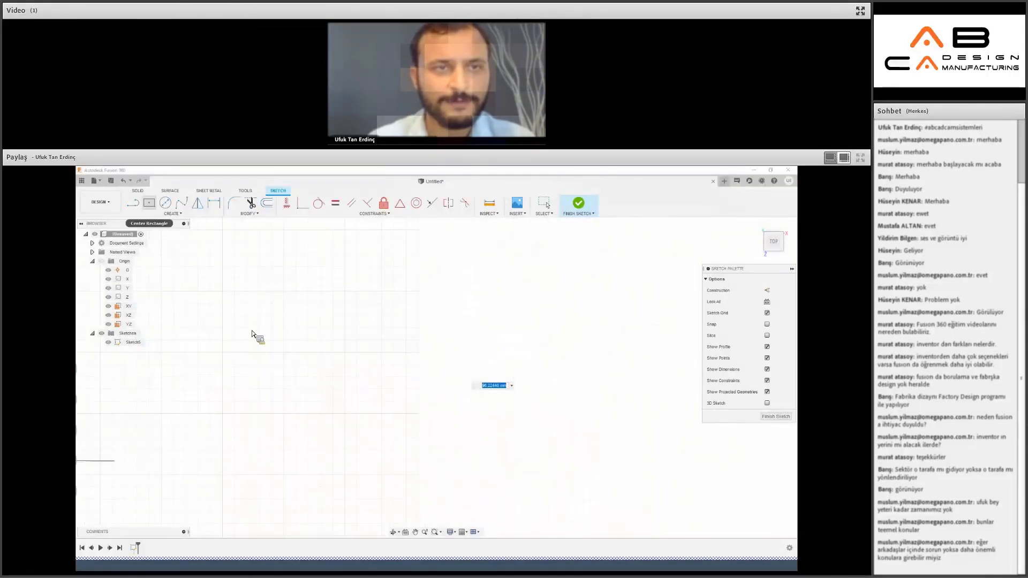
{"action": "left_click", "coordinate": [212, 272]}
{"action": "left_click", "coordinate": [411, 400]}
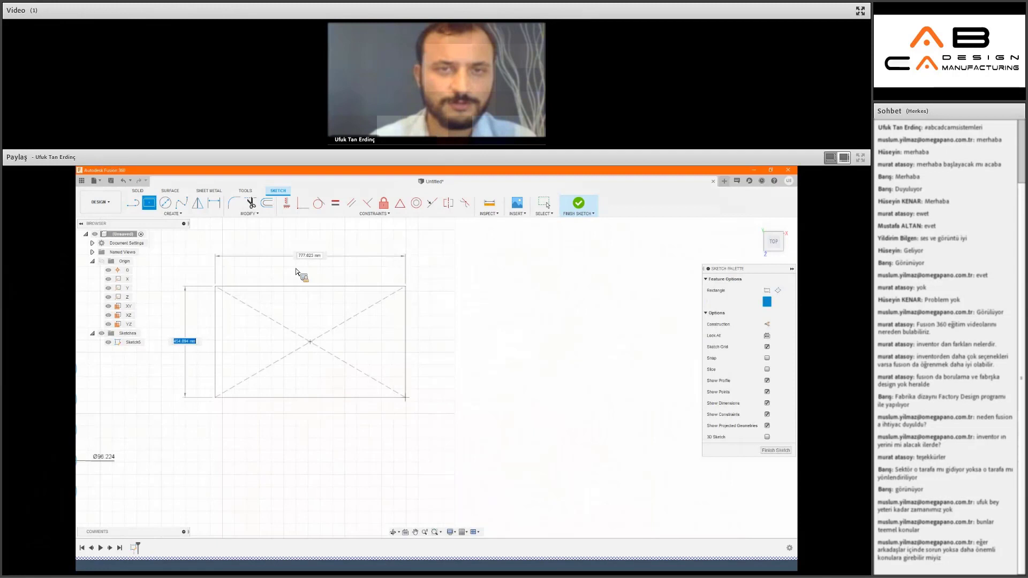
{"action": "left_click", "coordinate": [249, 213]}
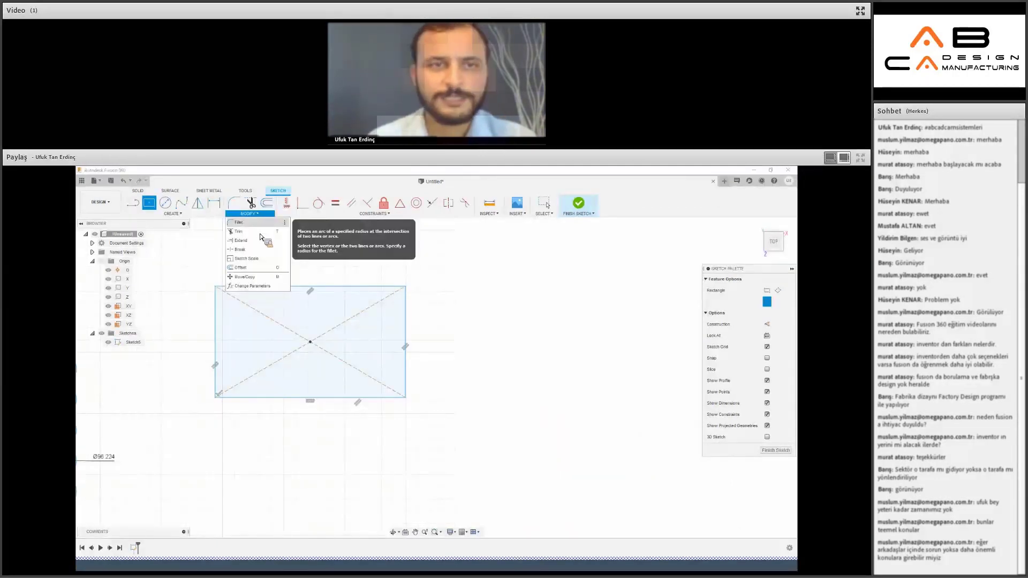
{"action": "key", "text": "Escape"}
{"action": "key", "text": "Escape"}
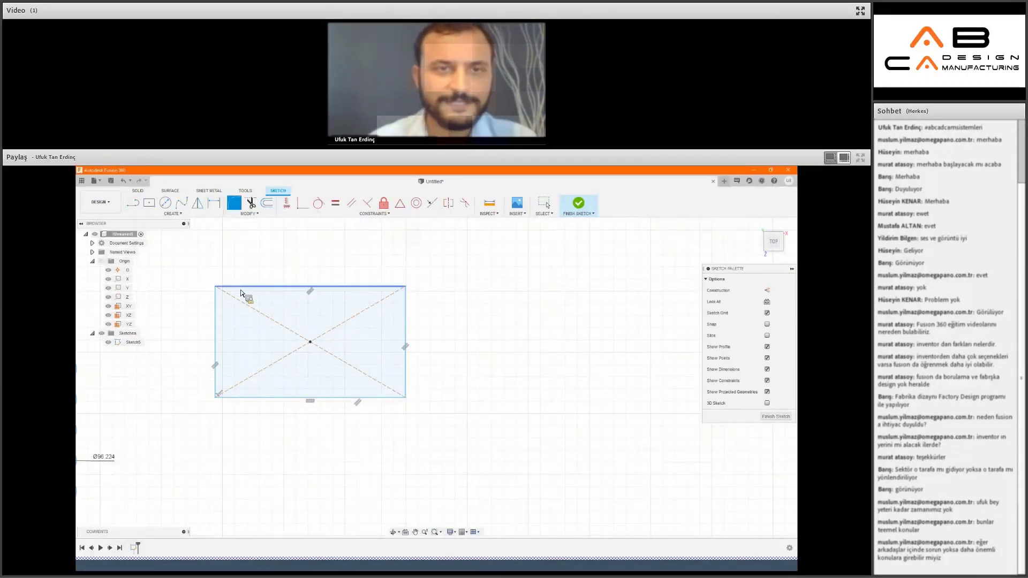
Fillet all four rectangle corners, setting the radius to R125.00.
{"action": "left_click", "coordinate": [233, 288]}
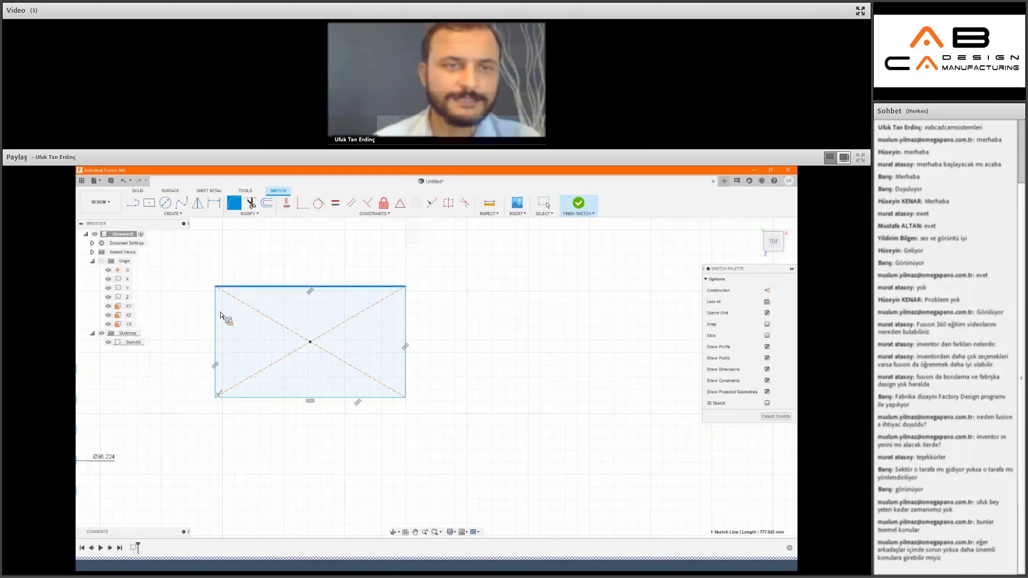
{"action": "left_click", "coordinate": [217, 316]}
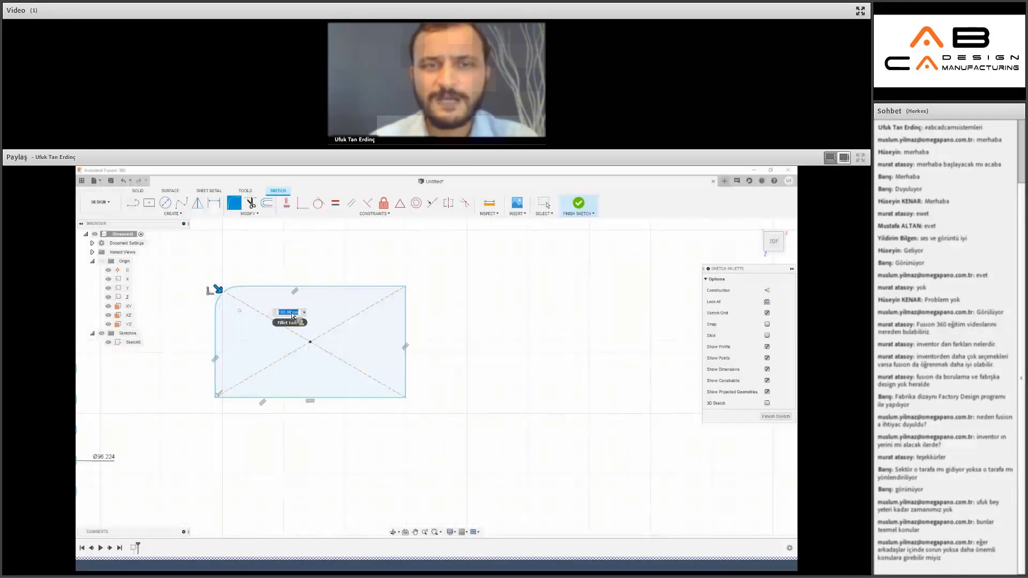
{"action": "left_click", "coordinate": [250, 402]}
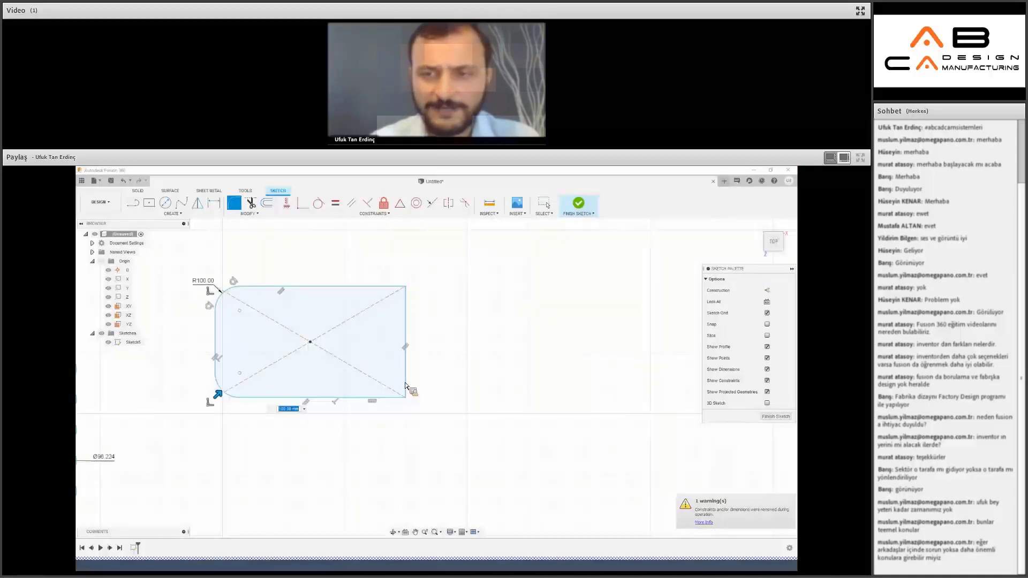
{"action": "left_click", "coordinate": [421, 316]}
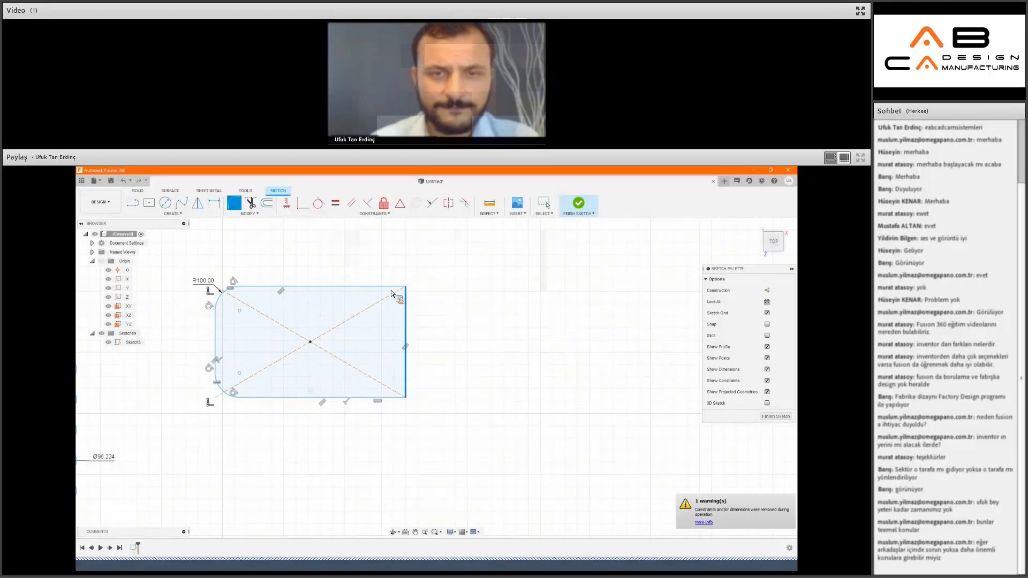
{"action": "left_click", "coordinate": [397, 294]}
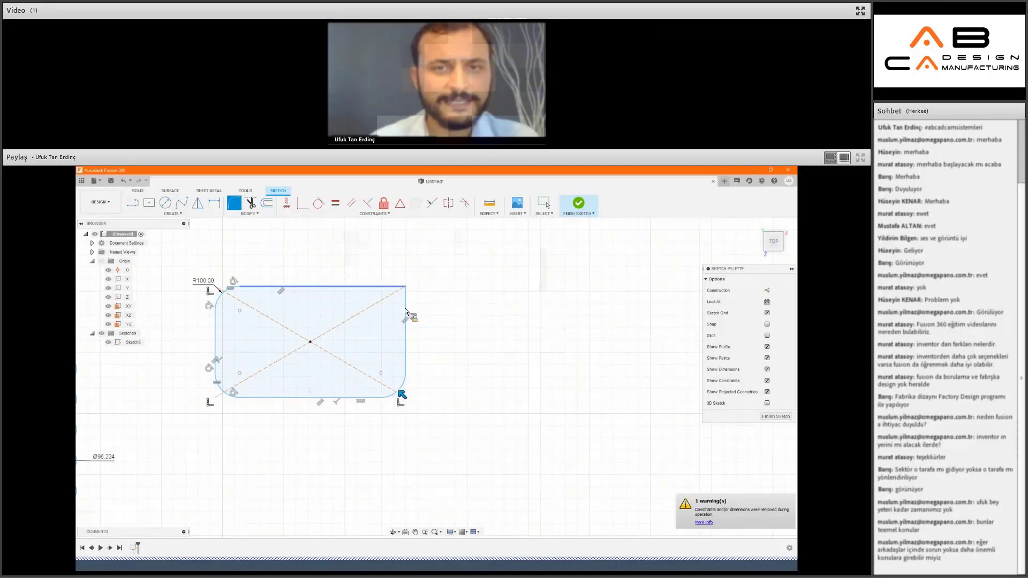
{"action": "left_click", "coordinate": [405, 311]}
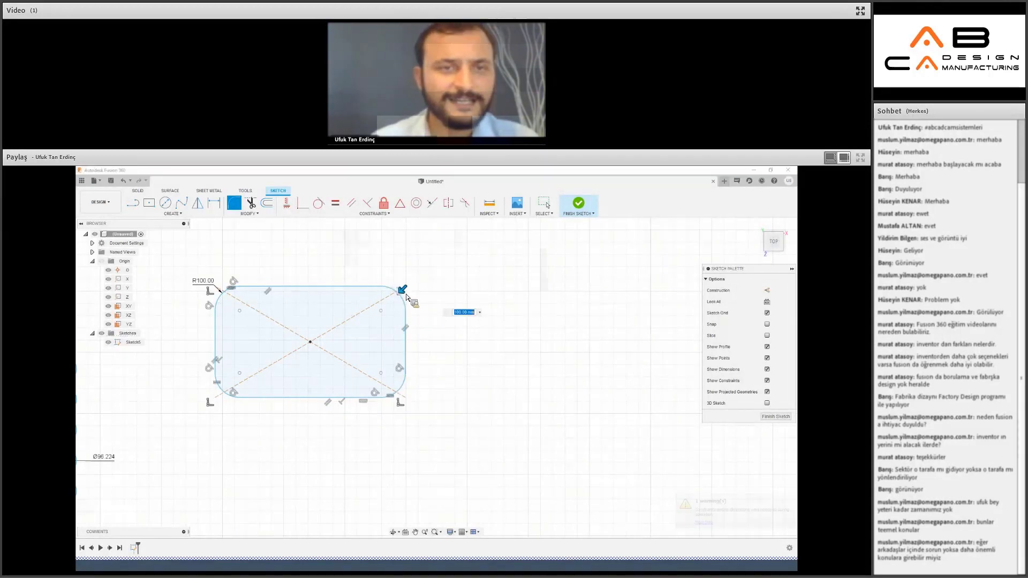
{"action": "mouse_move", "coordinate": [403, 290]}
{"action": "left_mouse_down"}
{"action": "mouse_move", "coordinate": [391, 302]}
{"action": "mouse_move", "coordinate": [431, 289]}
{"action": "left_mouse_up"}
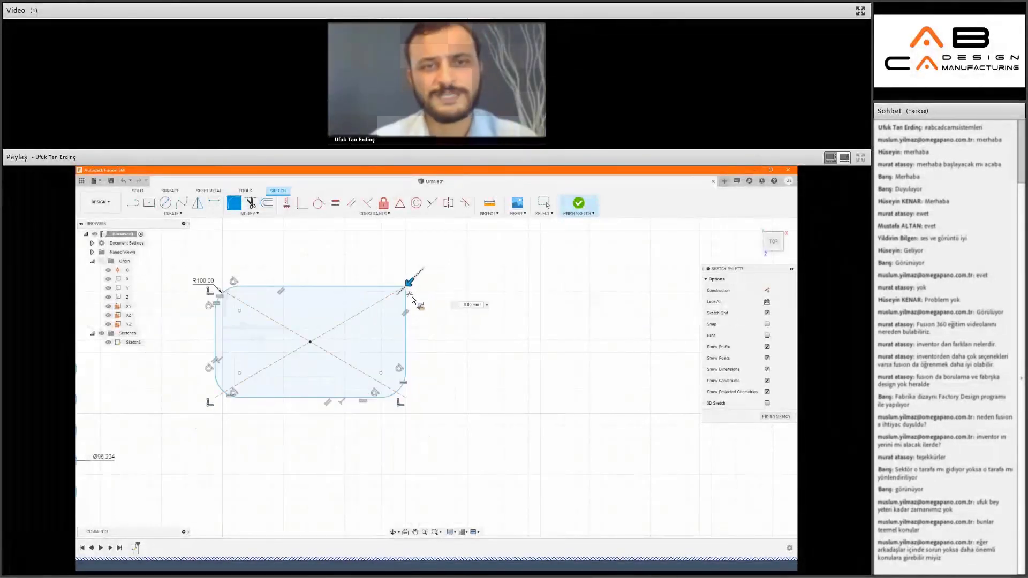
{"action": "left_click_drag", "start_coordinate": [409, 299], "coordinate": [401, 292]}
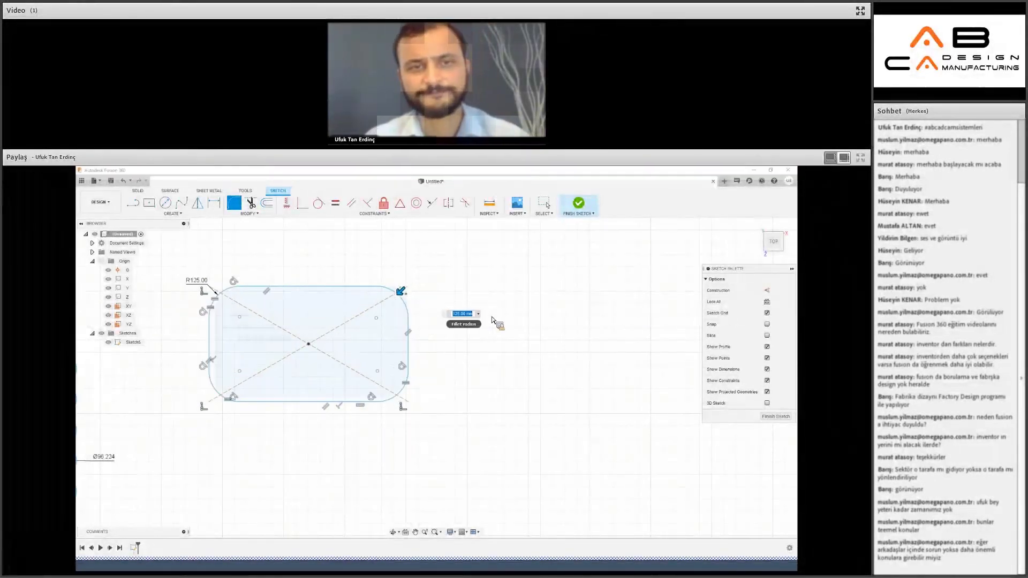
{"action": "key", "text": "Return"}
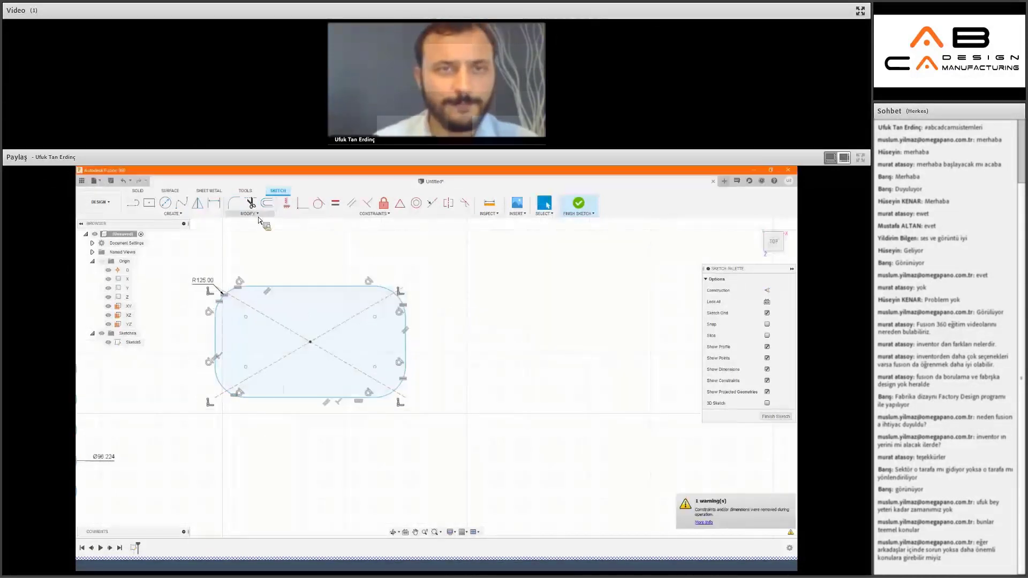
{"action": "left_click", "coordinate": [249, 213]}
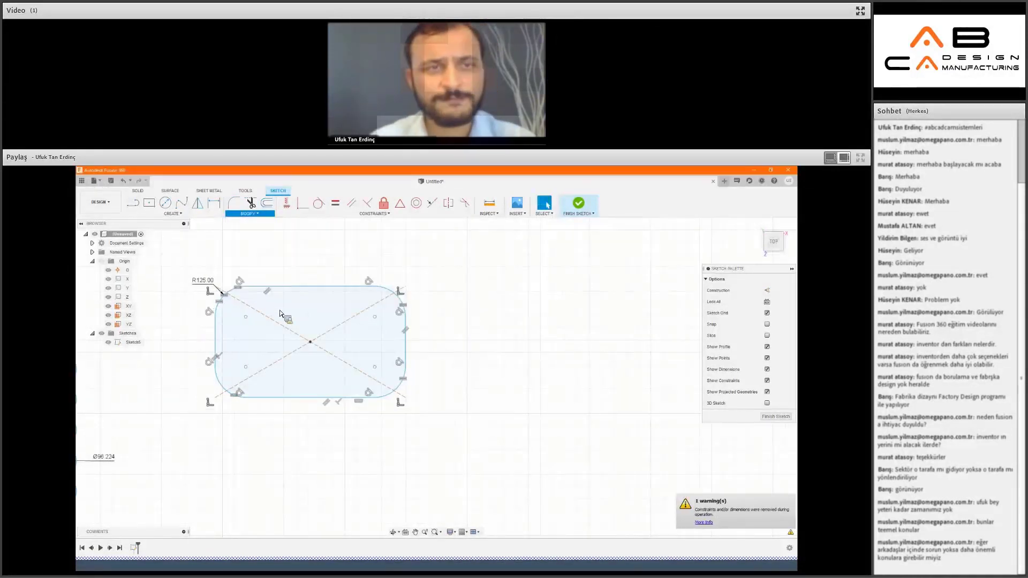
{"action": "scroll", "coordinate": [490, 416], "scroll_direction": "down", "scroll_amount": 2}
Draw a long vertical line and a five-segment zigzag crossing it beside the rectangle.
{"action": "key", "text": "l"}
{"action": "middle_click_drag", "start_coordinate": [488, 425], "coordinate": [305, 424]}
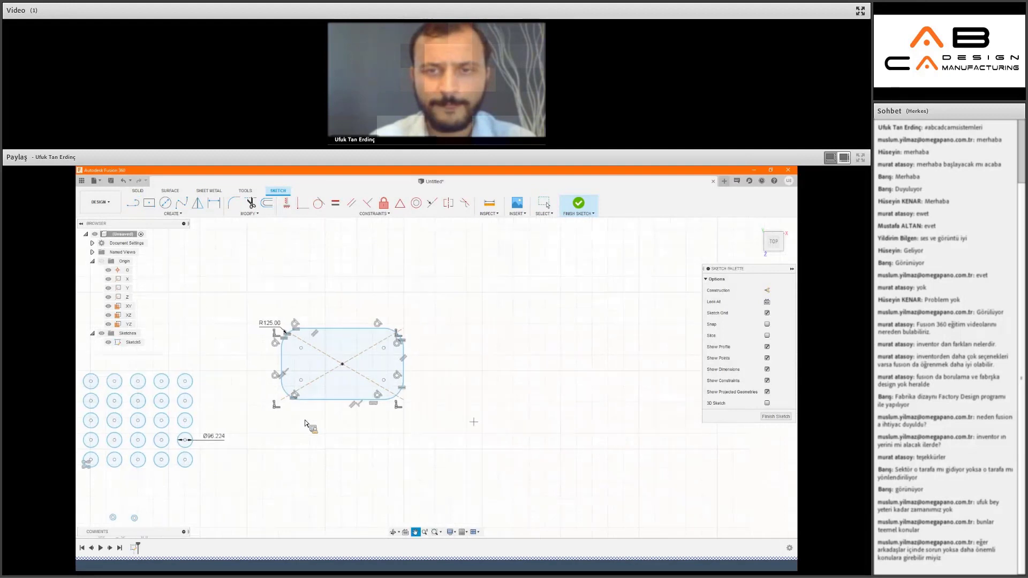
{"action": "left_click", "coordinate": [379, 488]}
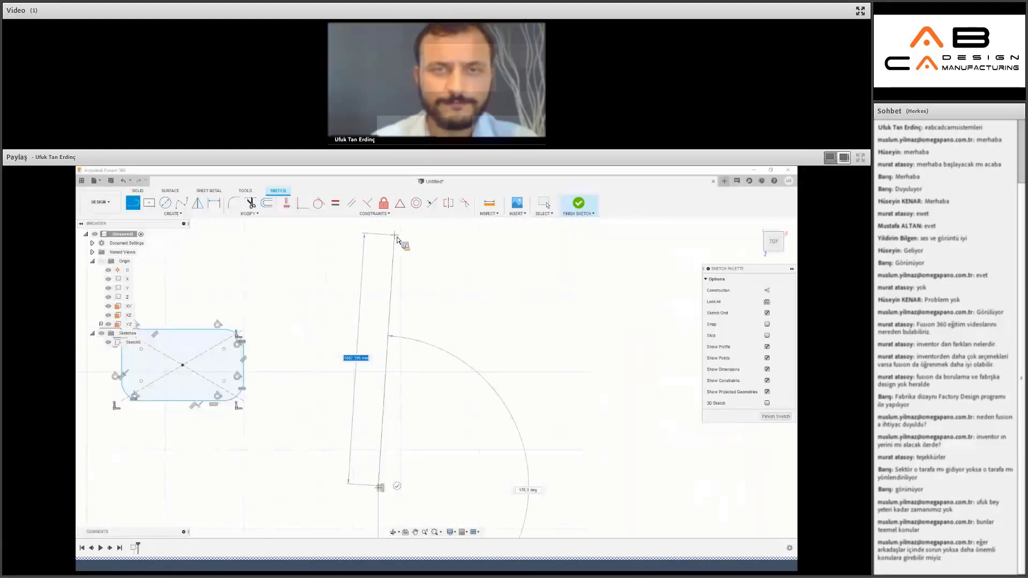
{"action": "left_click", "coordinate": [394, 235]}
{"action": "left_click", "coordinate": [467, 278]}
{"action": "left_click", "coordinate": [321, 317]}
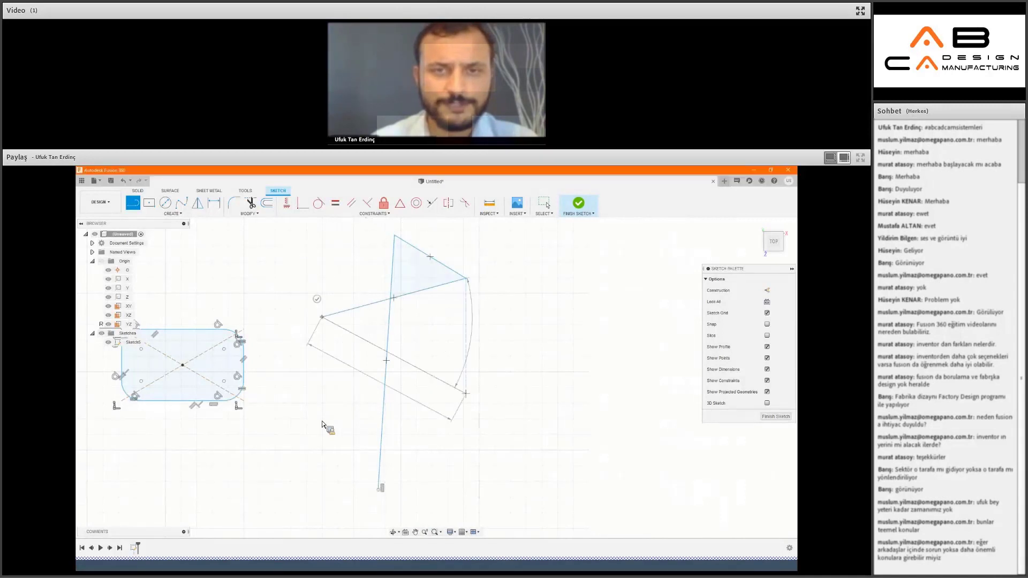
{"action": "left_click", "coordinate": [466, 395]}
{"action": "left_click", "coordinate": [304, 424]}
{"action": "left_click", "coordinate": [453, 488]}
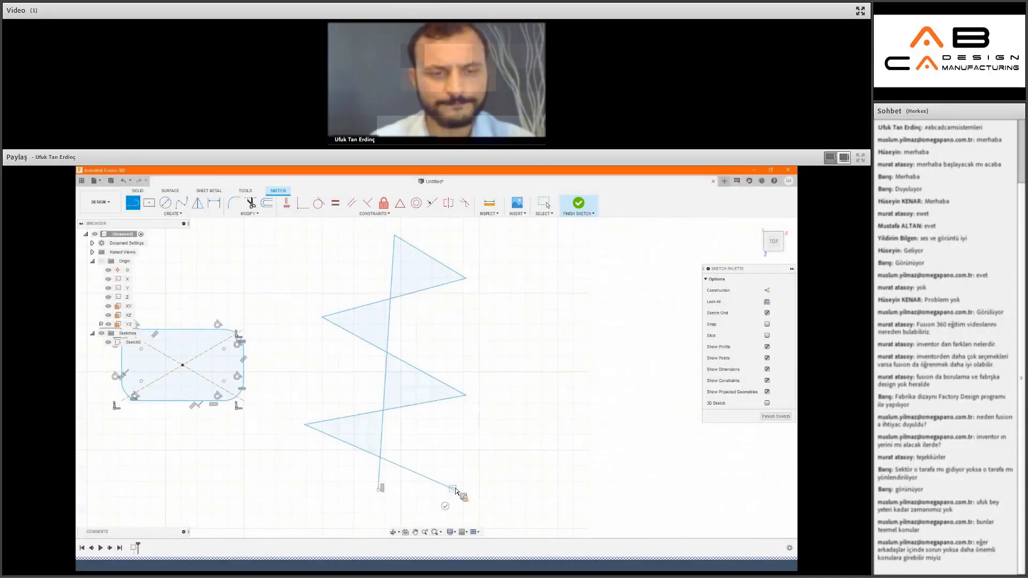
{"action": "key", "text": "Escape"}
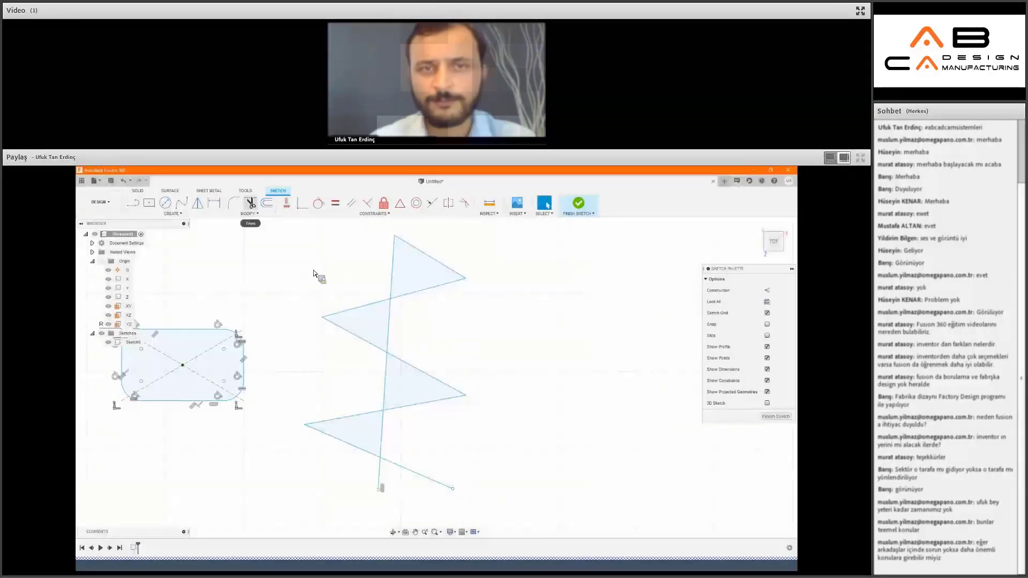
{"action": "key", "text": "t"}
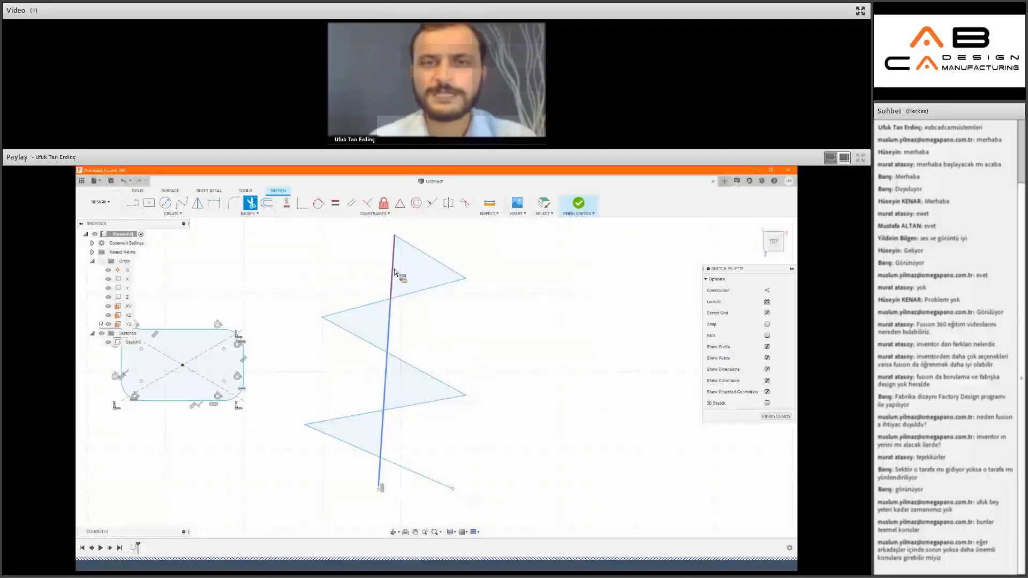
Trim the vertical line's top end and two diagonal zigzag segments.
{"action": "left_click", "coordinate": [398, 276]}
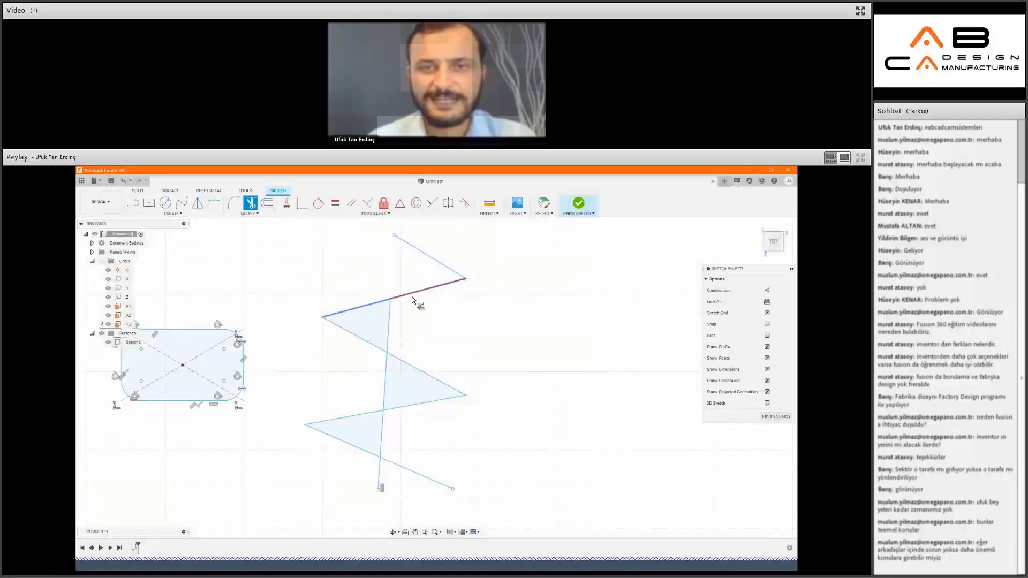
{"action": "left_click", "coordinate": [375, 346]}
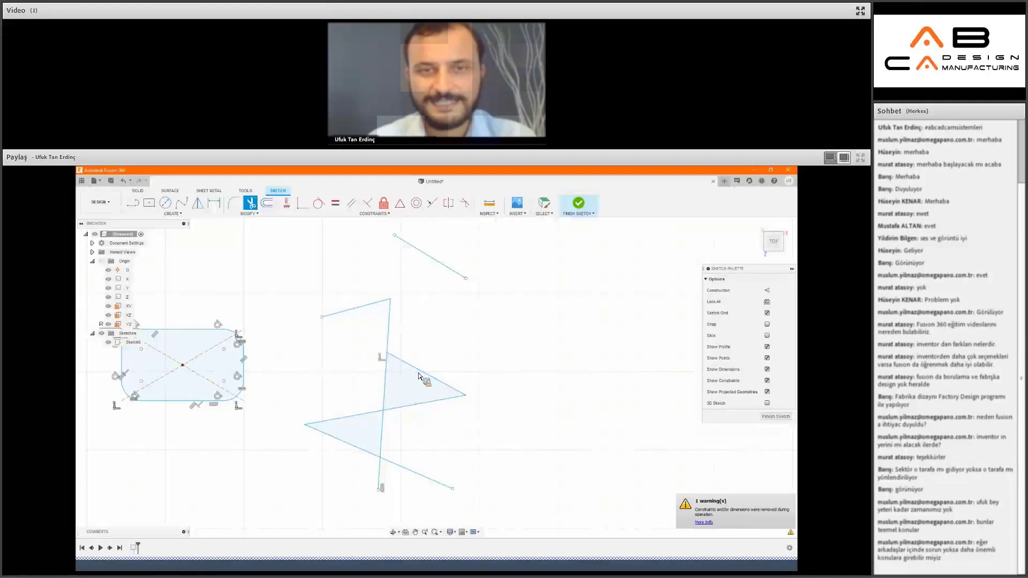
{"action": "left_click", "coordinate": [403, 359]}
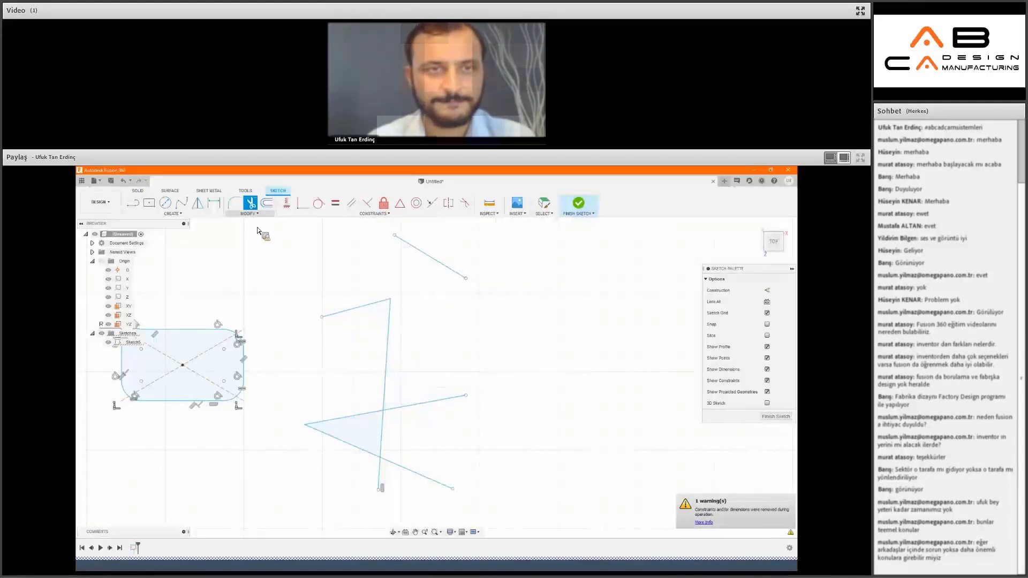
Extend the vertical and lower zigzag lines until they meet neighbouring lines.
{"action": "left_click", "coordinate": [249, 214]}
{"action": "left_click", "coordinate": [242, 241]}
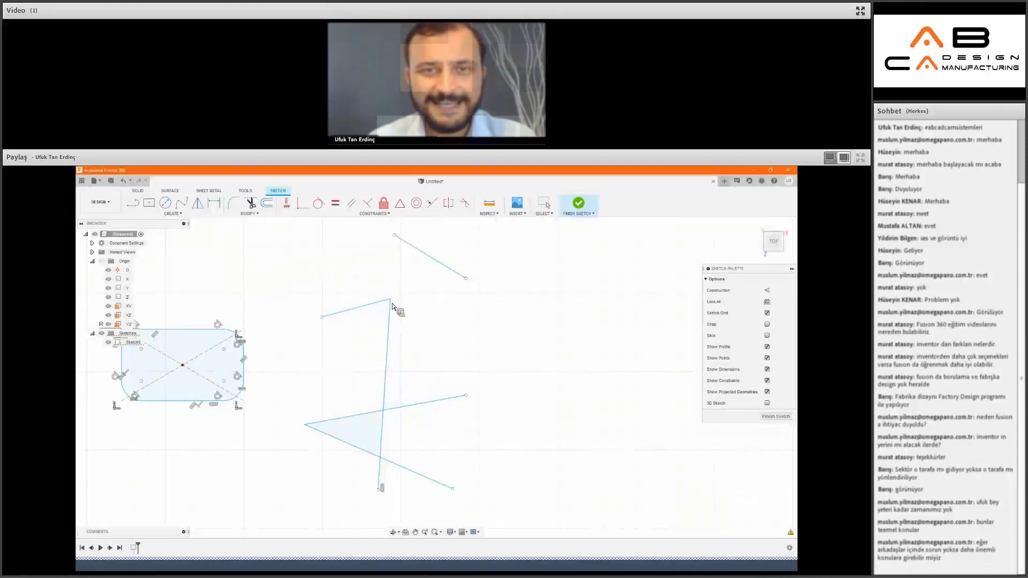
{"action": "left_click", "coordinate": [396, 302]}
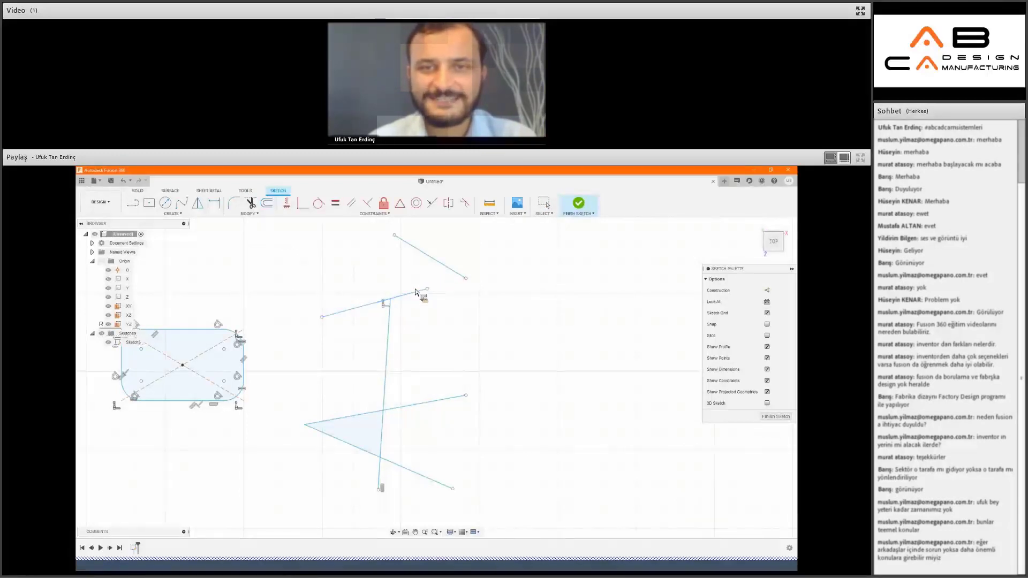
{"action": "left_click", "coordinate": [416, 291]}
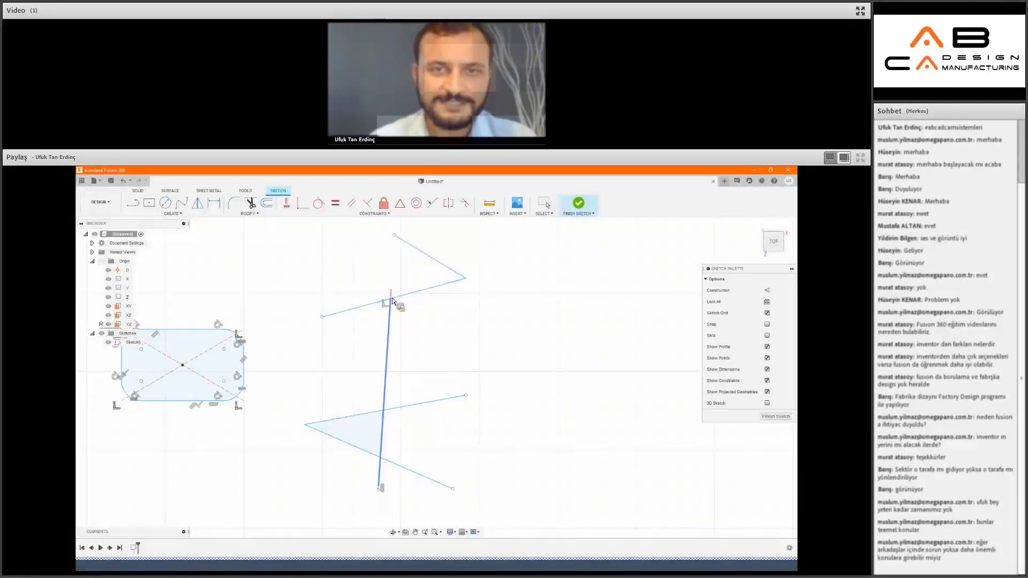
{"action": "left_click", "coordinate": [398, 285]}
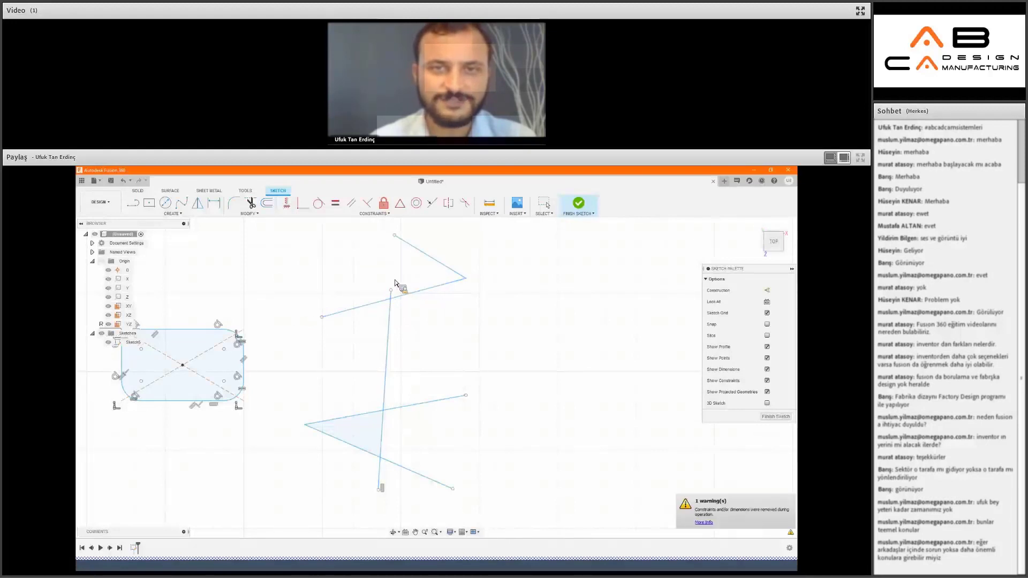
{"action": "left_click_drag", "start_coordinate": [393, 293], "coordinate": [398, 258]}
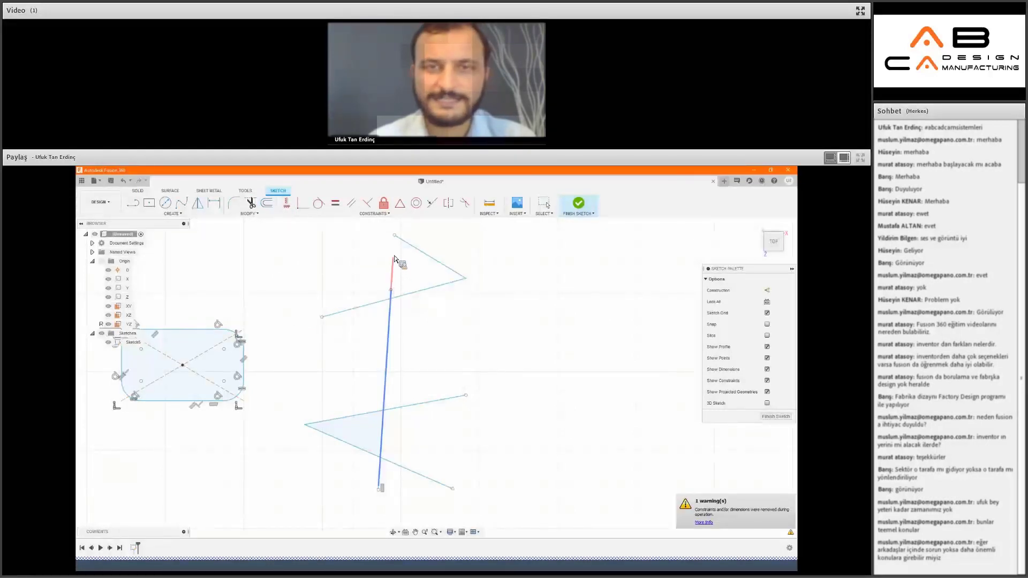
{"action": "left_click", "coordinate": [463, 399]}
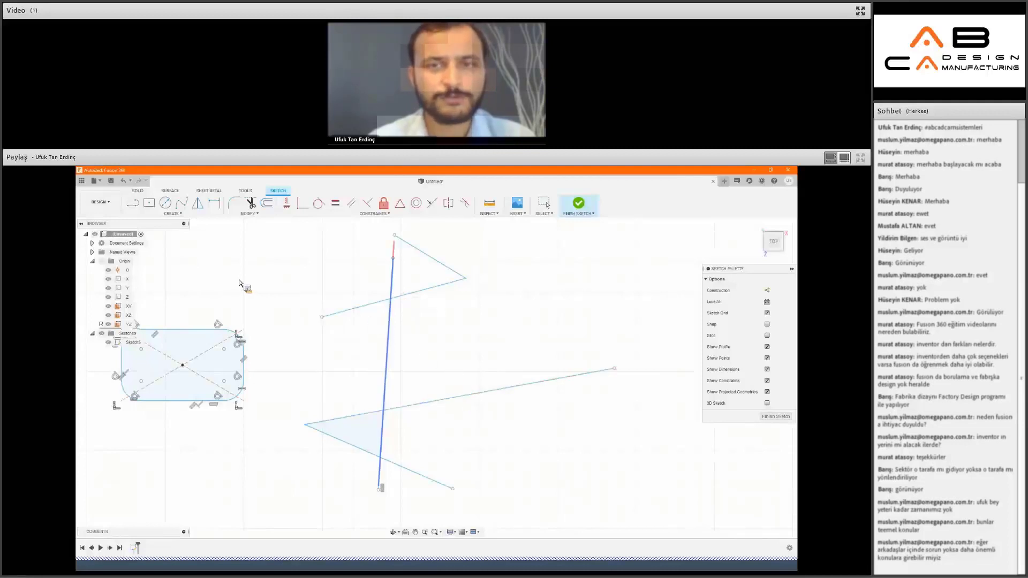
{"action": "left_click", "coordinate": [249, 213]}
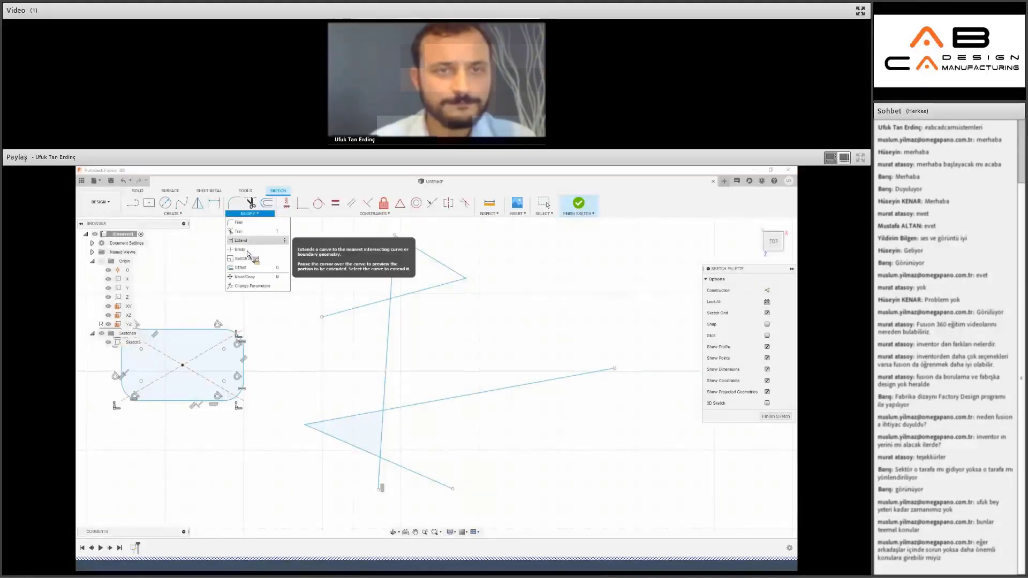
Break the upper-left zigzag line at its crossing with the vertical line.
{"action": "left_click", "coordinate": [258, 265]}
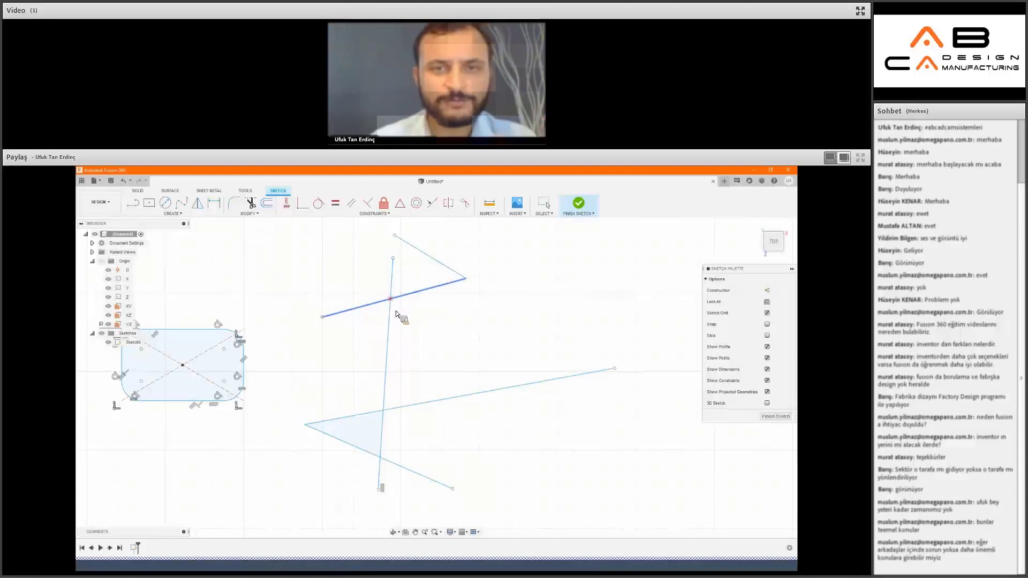
{"action": "left_click", "coordinate": [403, 299]}
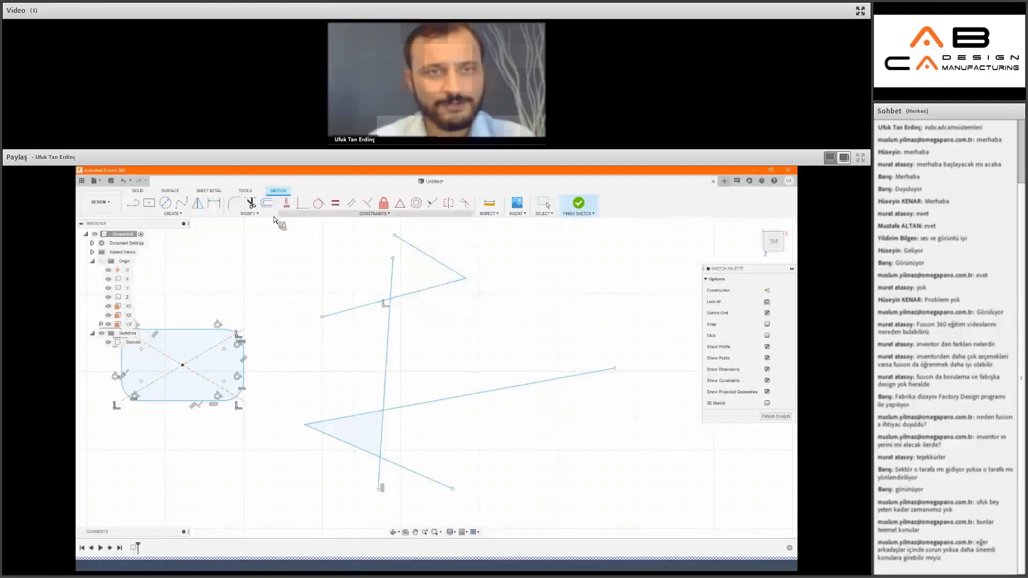
{"action": "left_click", "coordinate": [251, 214]}
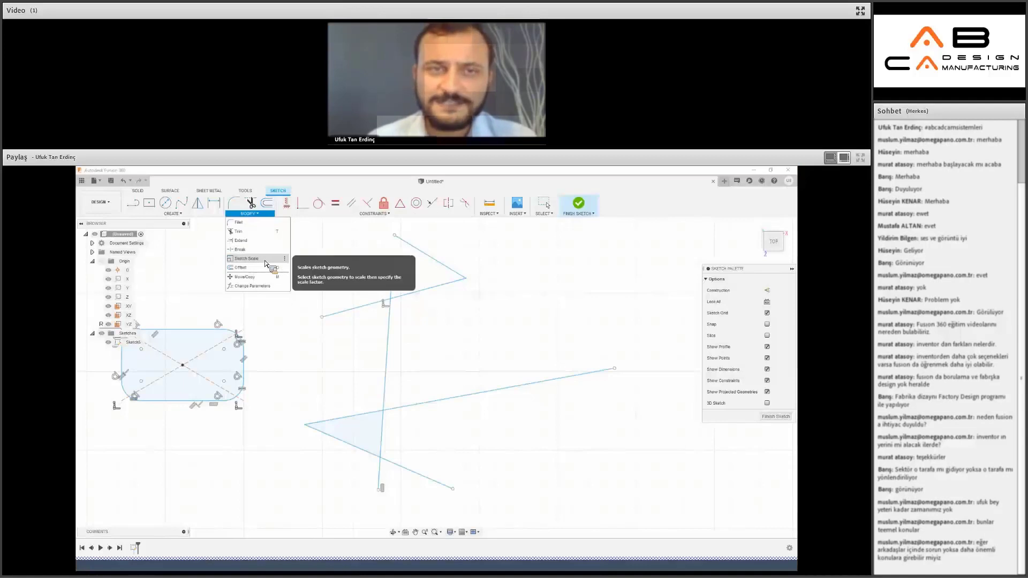
{"action": "left_click", "coordinate": [522, 387]}
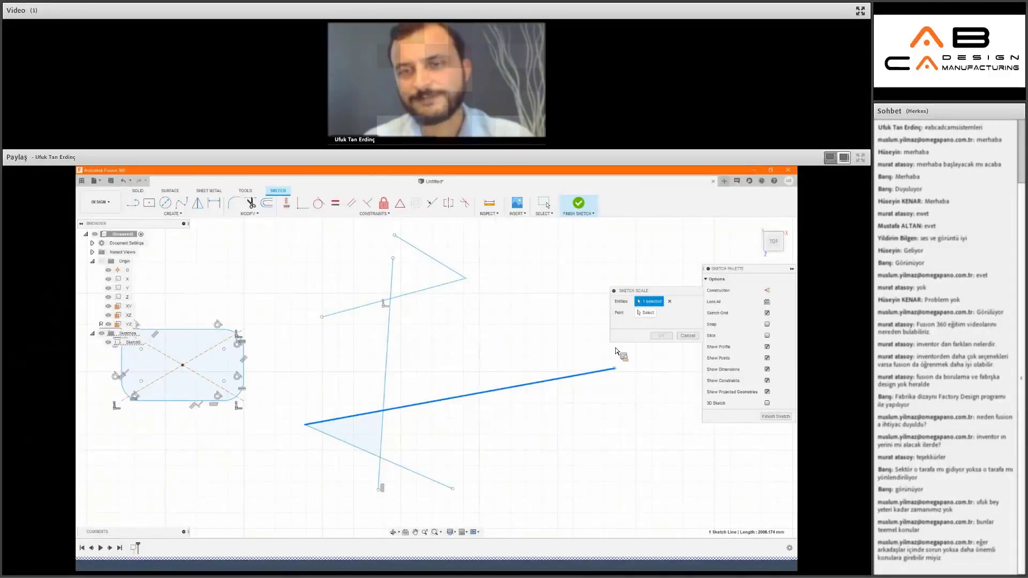
{"action": "left_click", "coordinate": [647, 313]}
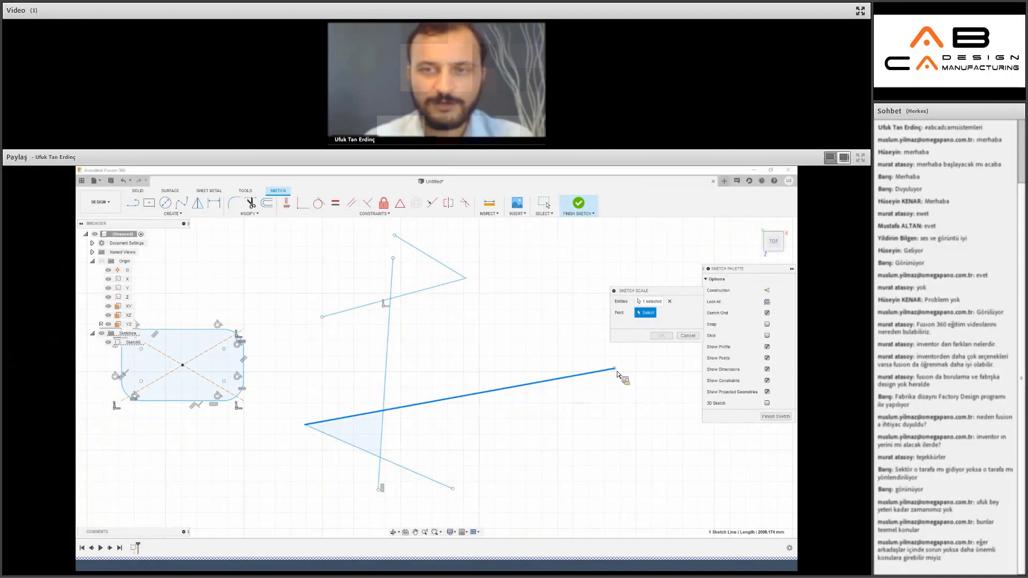
{"action": "left_click", "coordinate": [614, 369]}
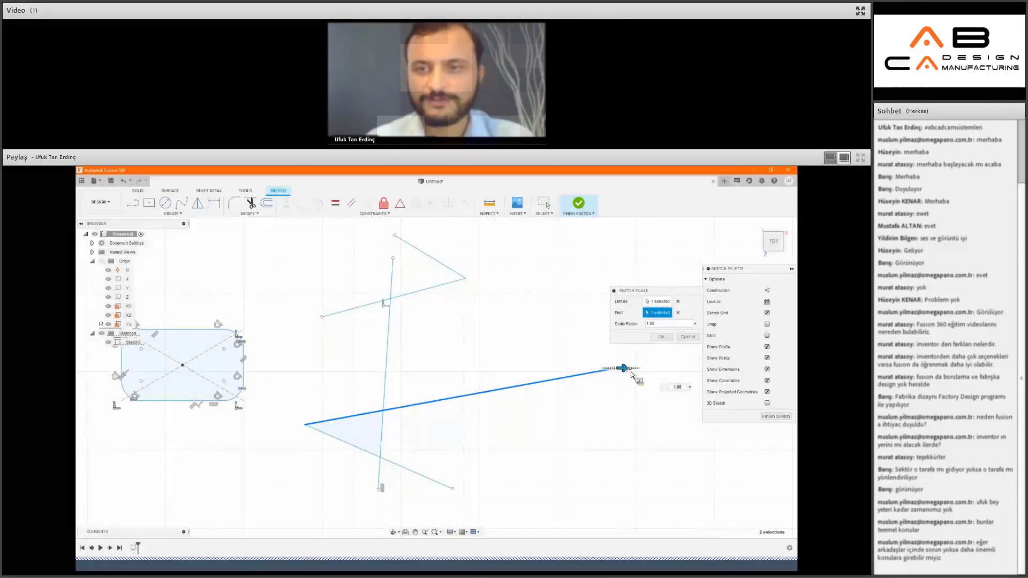
{"action": "left_click_drag", "start_coordinate": [616, 369], "coordinate": [640, 371]}
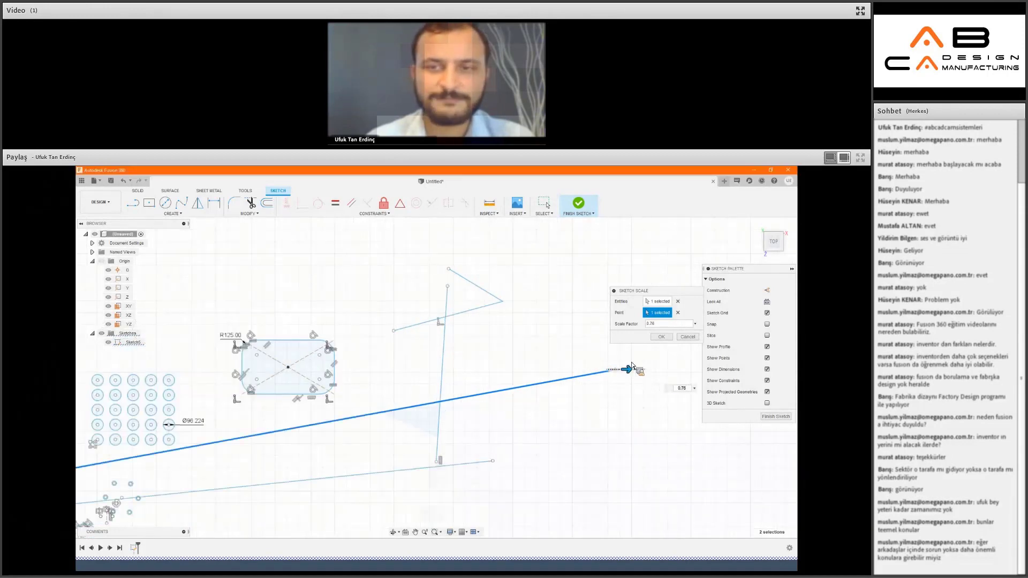
{"action": "left_click", "coordinate": [652, 324]}
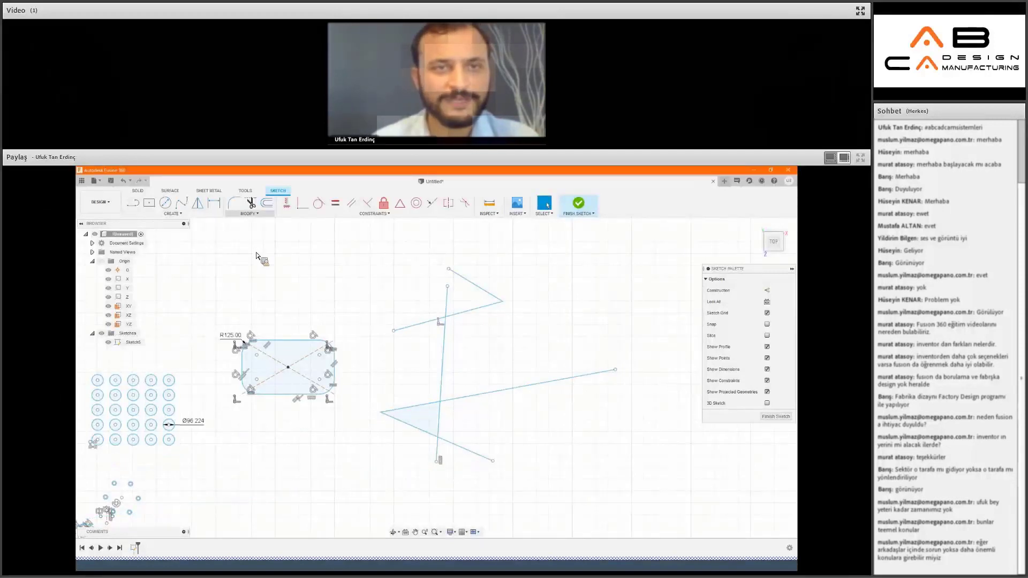
{"action": "left_click", "coordinate": [249, 213]}
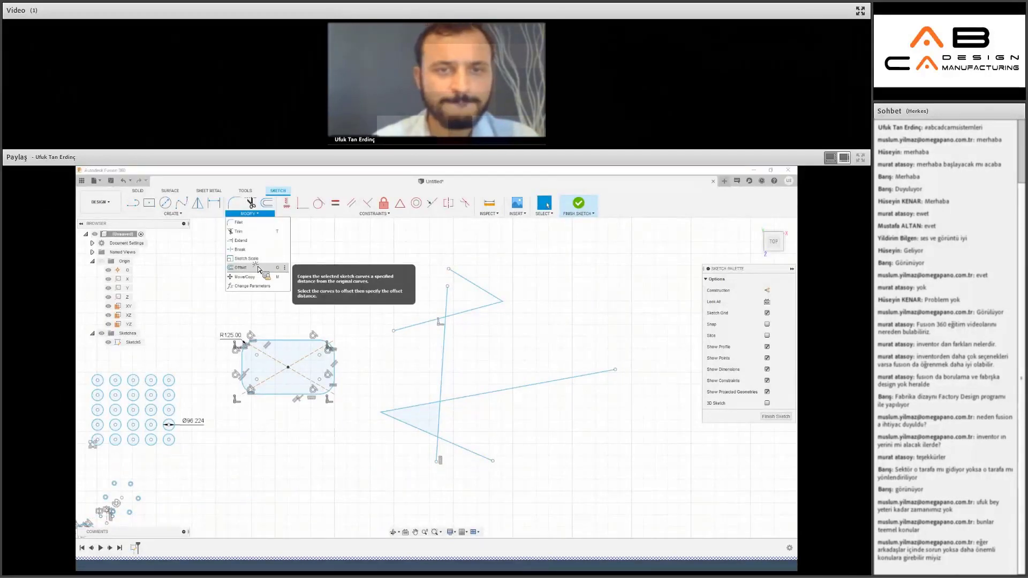
Offset the rounded rectangle outline inward by about 144 mm.
{"action": "left_click", "coordinate": [258, 268]}
{"action": "left_click", "coordinate": [289, 345]}
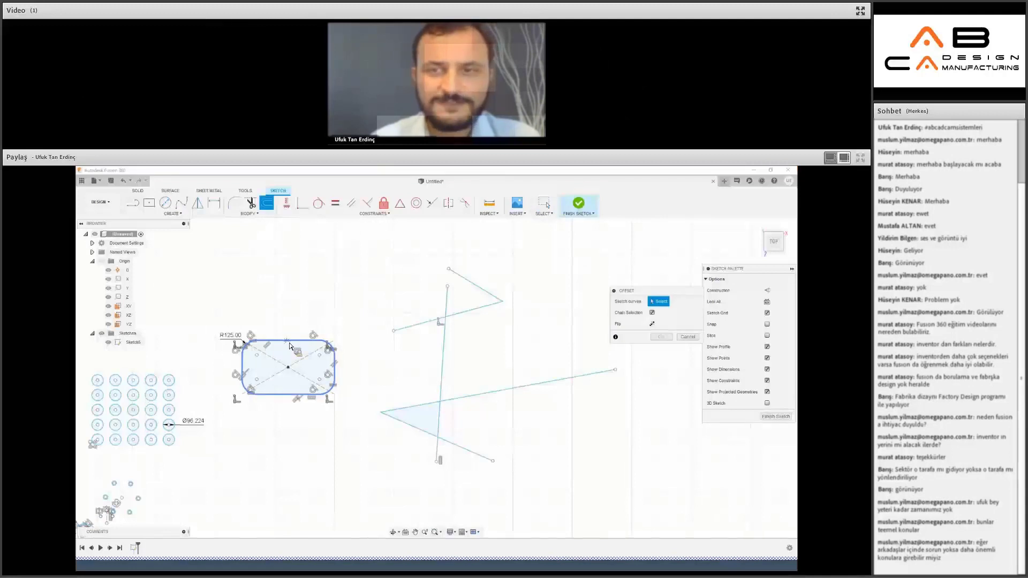
{"action": "left_click", "coordinate": [289, 346]}
{"action": "left_click_drag", "start_coordinate": [288, 337], "coordinate": [288, 363]}
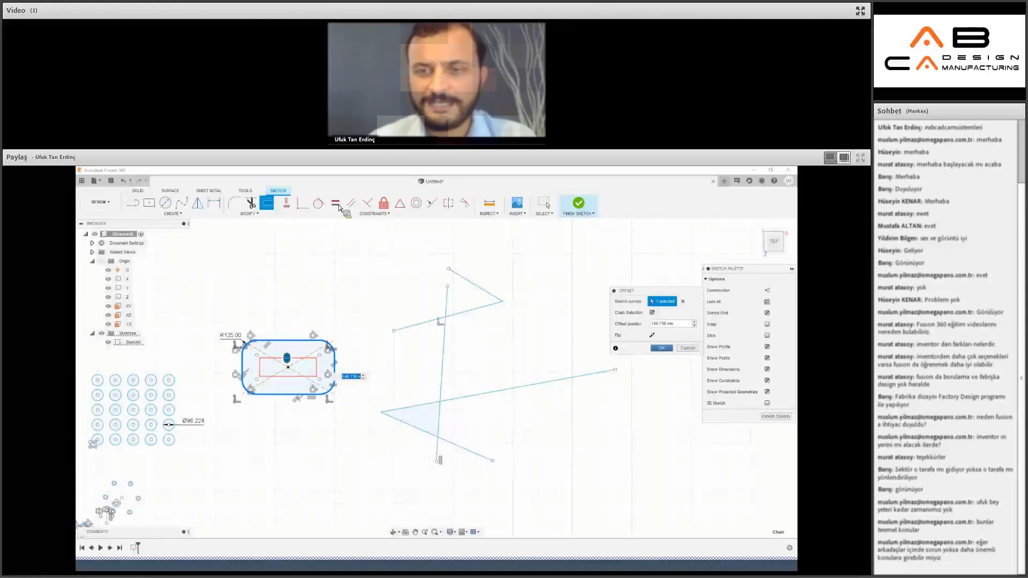
{"action": "key", "text": "Return"}
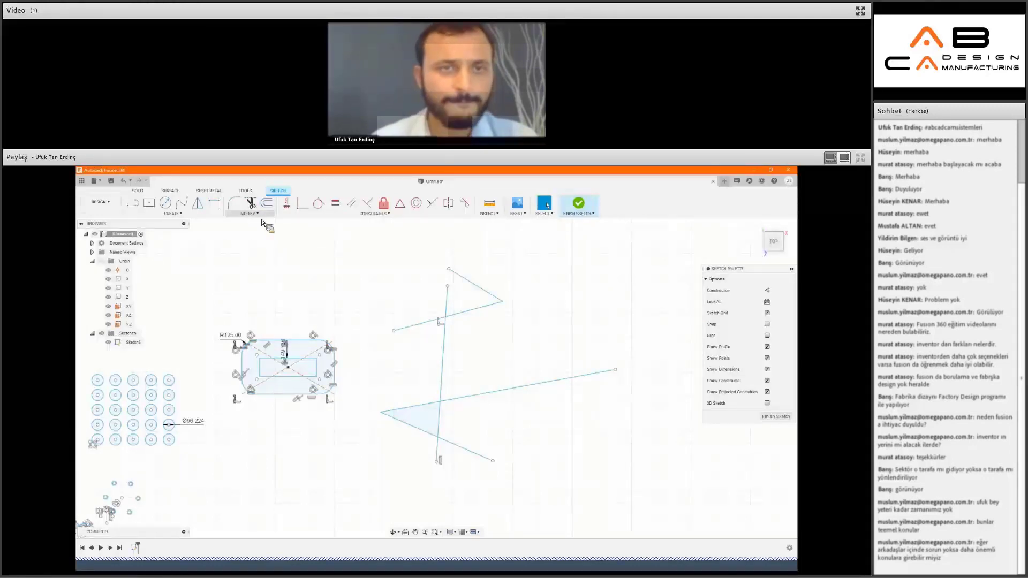
Copy the rounded rectangle 500 mm upward with a Translate move and Create Copy.
{"action": "left_click", "coordinate": [251, 214]}
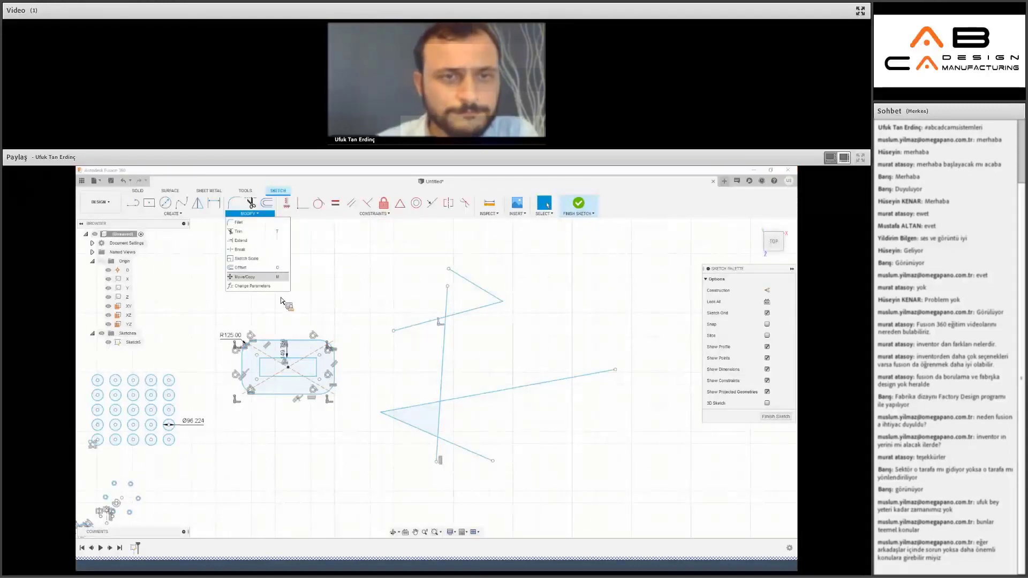
{"action": "left_click", "coordinate": [260, 278]}
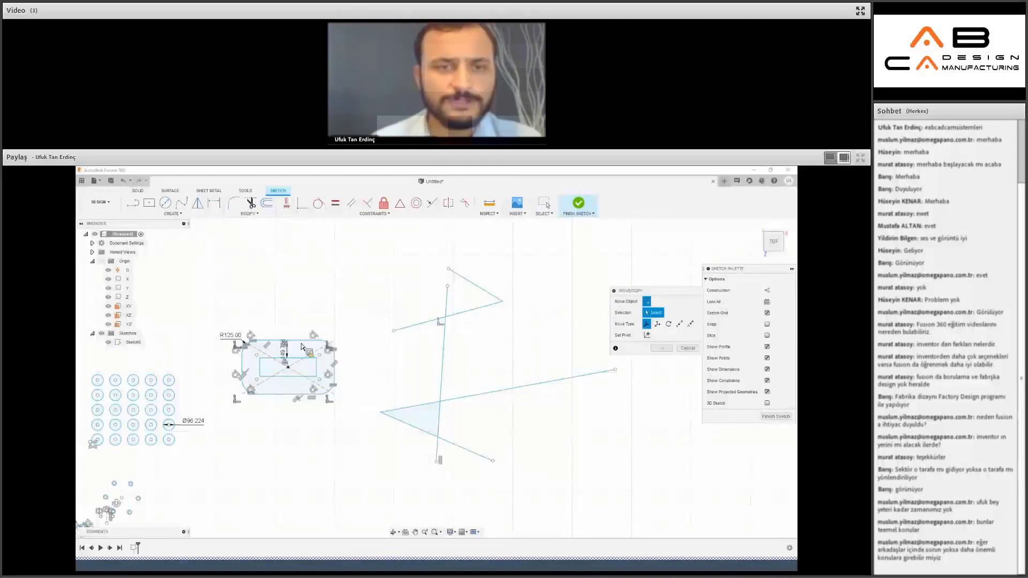
{"action": "left_click", "coordinate": [303, 346]}
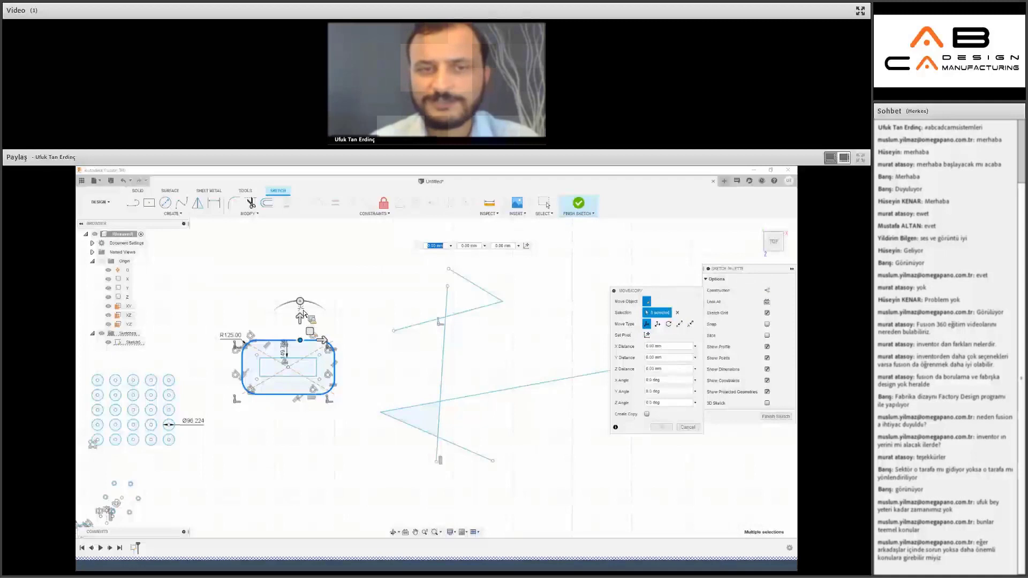
{"action": "left_click_drag", "start_coordinate": [300, 316], "coordinate": [301, 293]}
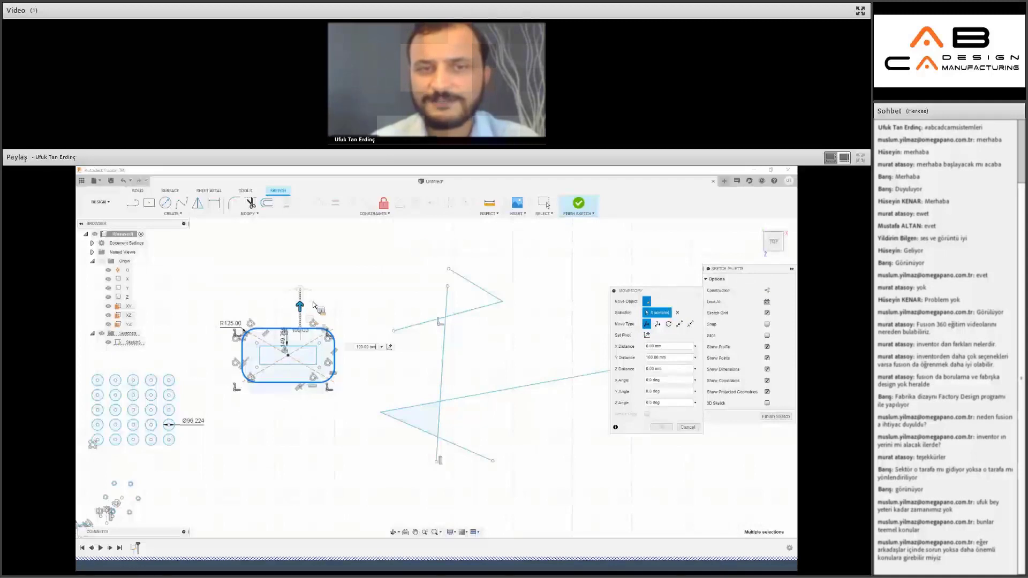
{"action": "left_click", "coordinate": [657, 324]}
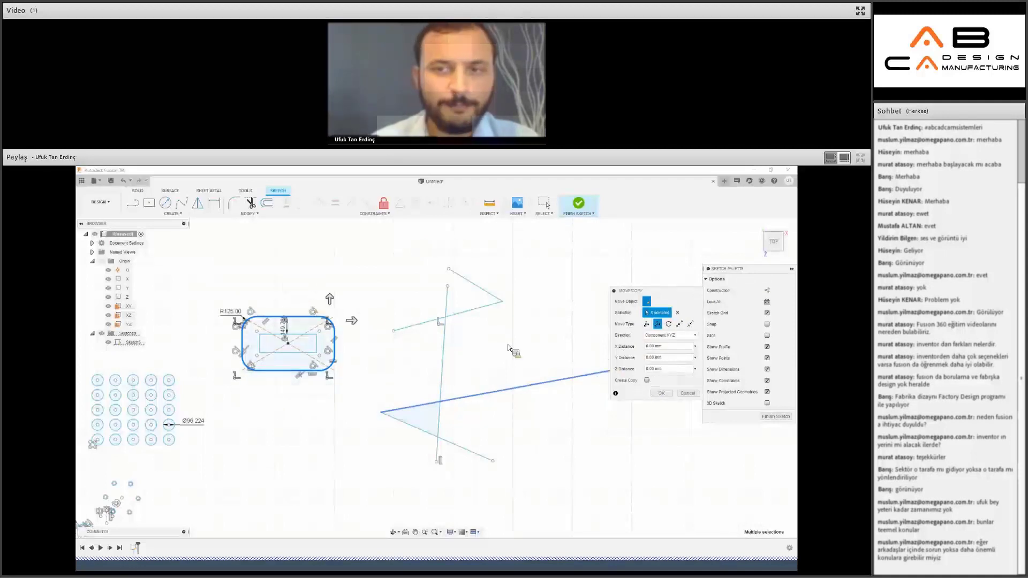
{"action": "mouse_move", "coordinate": [330, 300]}
{"action": "left_mouse_down"}
{"action": "mouse_move", "coordinate": [358, 262]}
{"action": "mouse_move", "coordinate": [469, 277]}
{"action": "left_mouse_up"}
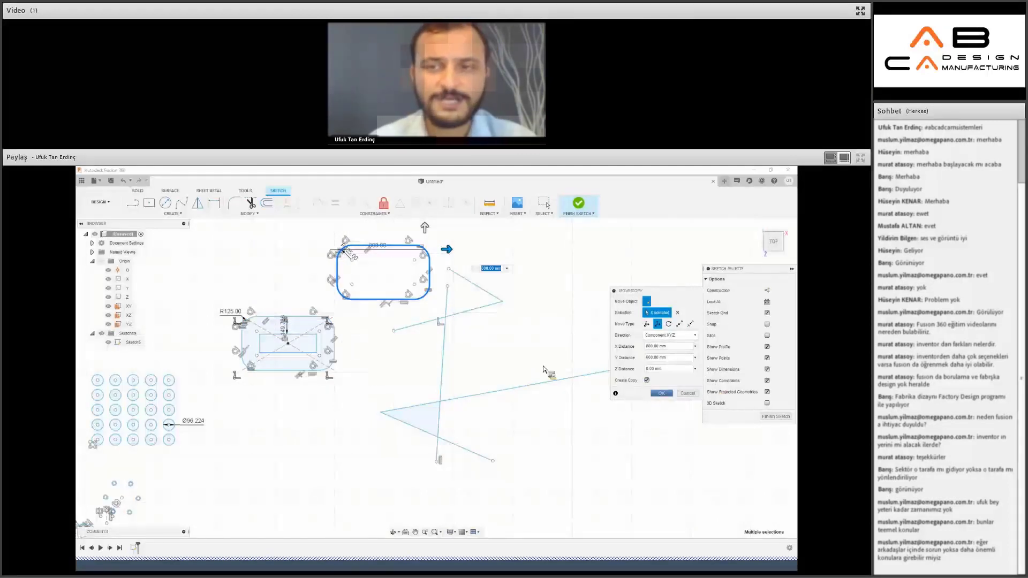
{"action": "left_click", "coordinate": [663, 394]}
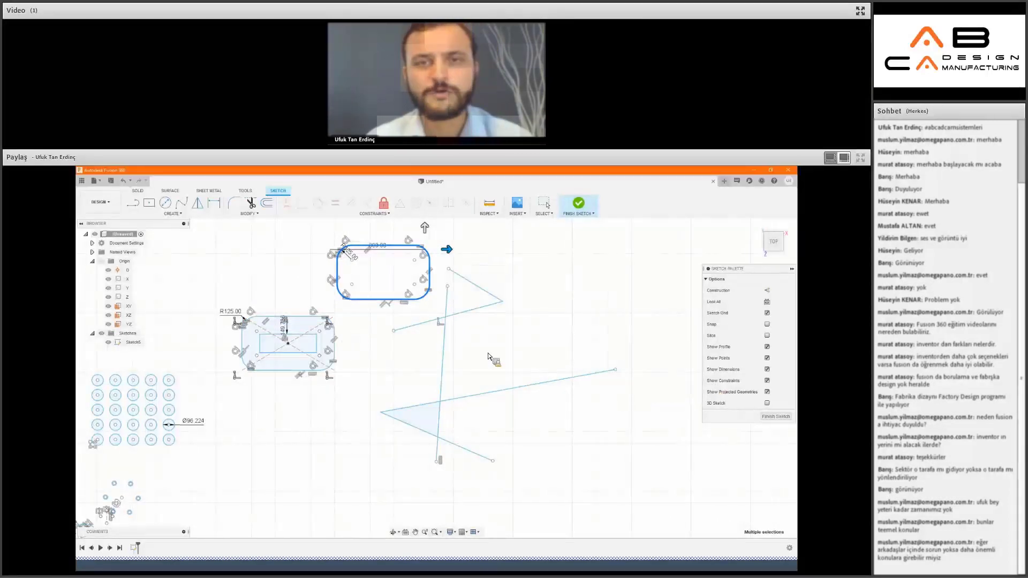
{"action": "left_click", "coordinate": [416, 329]}
Zoom out, browse the Constraints and workspace menus, then delete the sketch geometry.
{"action": "scroll", "coordinate": [412, 347], "scroll_direction": "down", "scroll_amount": 2}
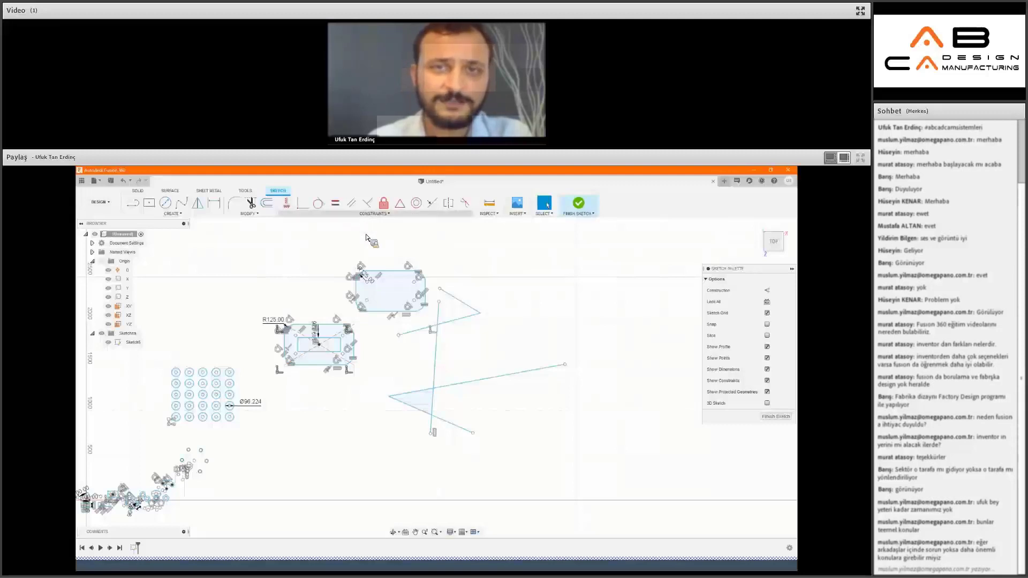
{"action": "left_click", "coordinate": [369, 215]}
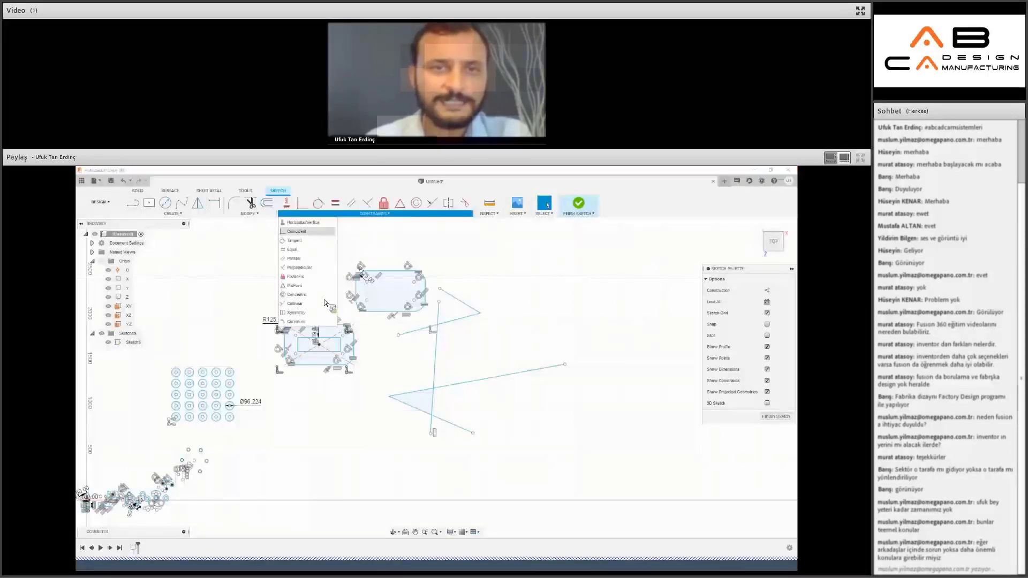
{"action": "left_click", "coordinate": [114, 207]}
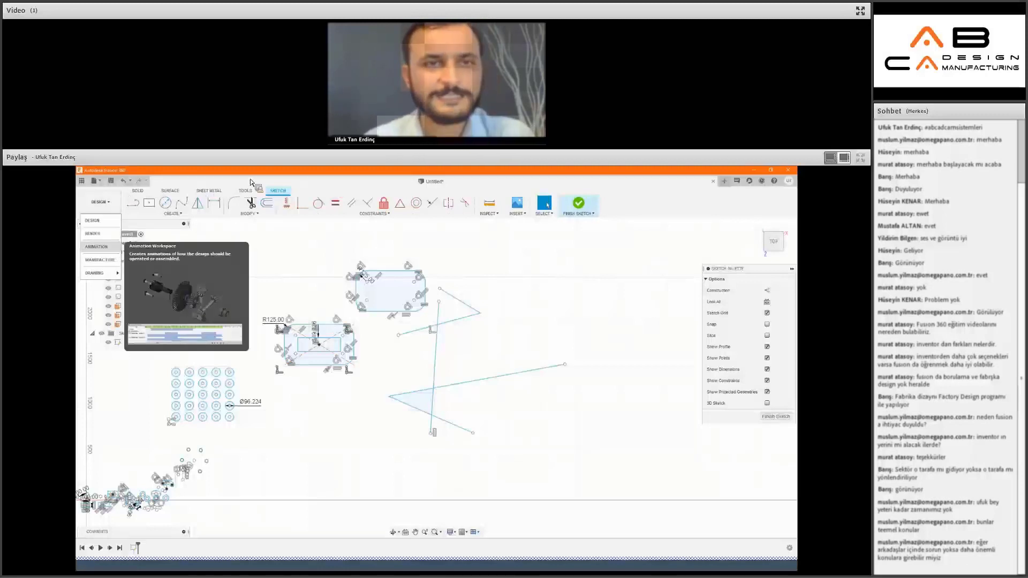
{"action": "left_click", "coordinate": [305, 180]}
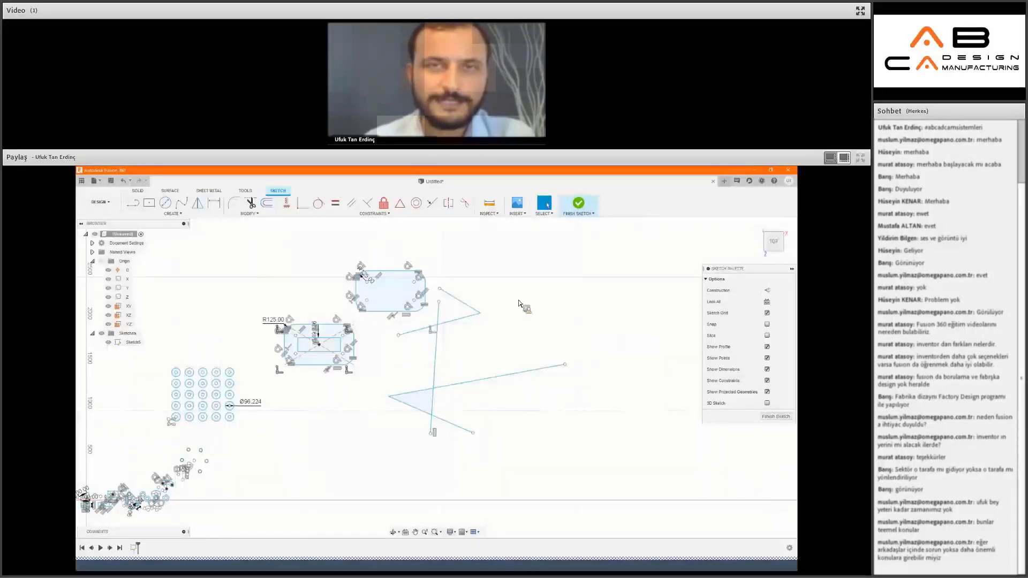
{"action": "key", "text": "Delete"}
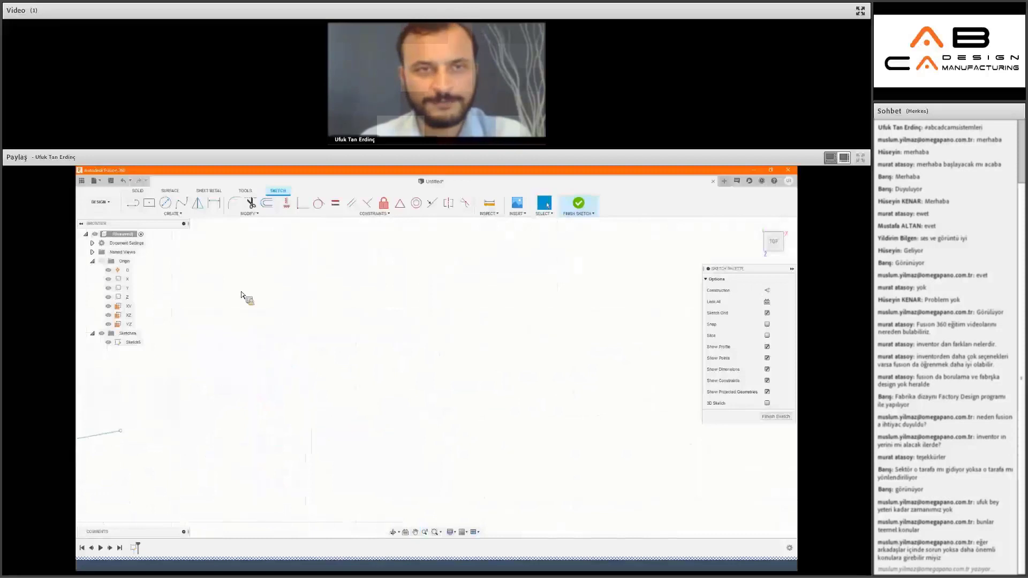
Draw a steep, nearly vertical line running down toward the bottom of the sketch.
{"action": "left_click", "coordinate": [381, 201]}
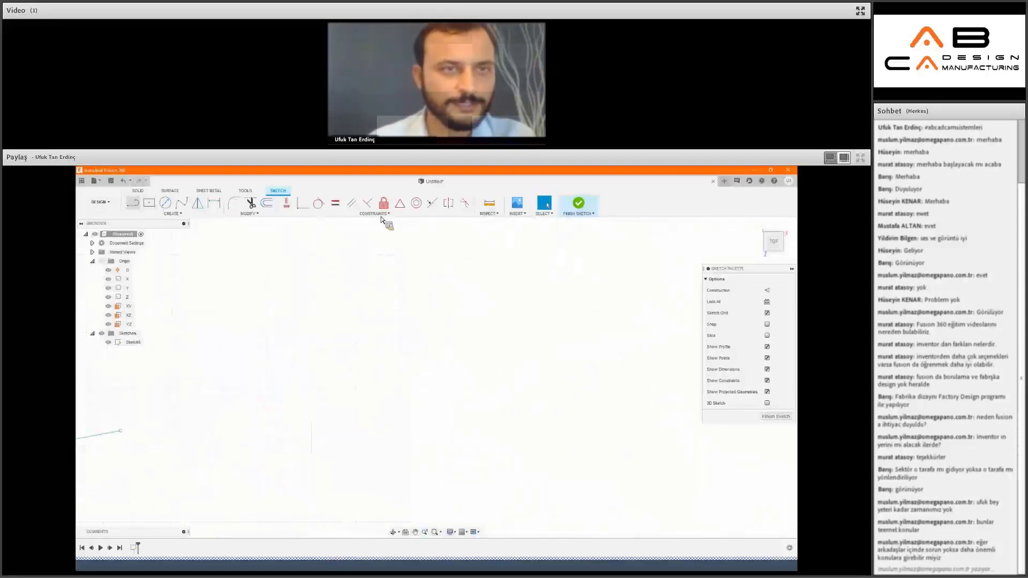
{"action": "left_click", "coordinate": [374, 214]}
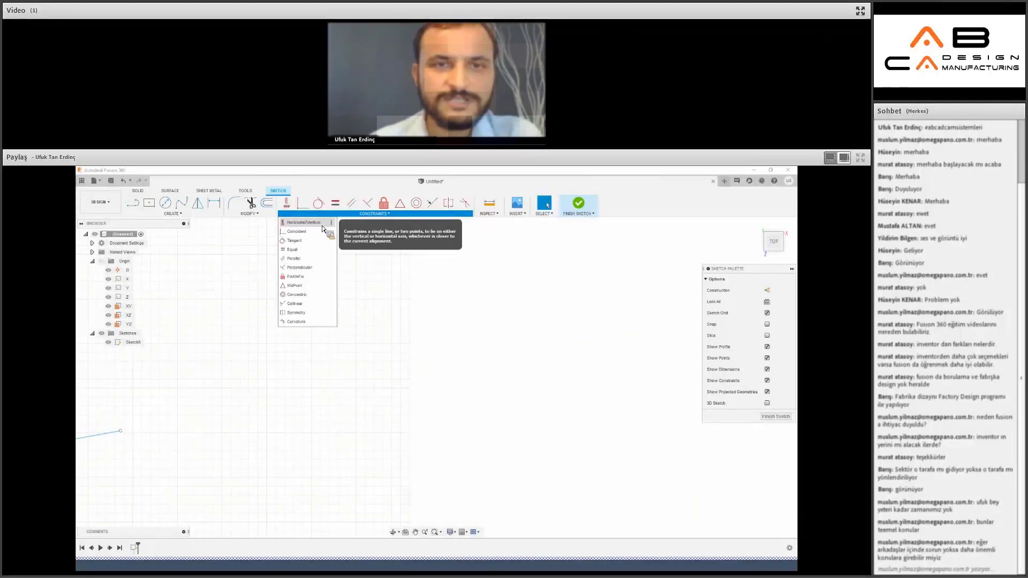
{"action": "left_click", "coordinate": [137, 207]}
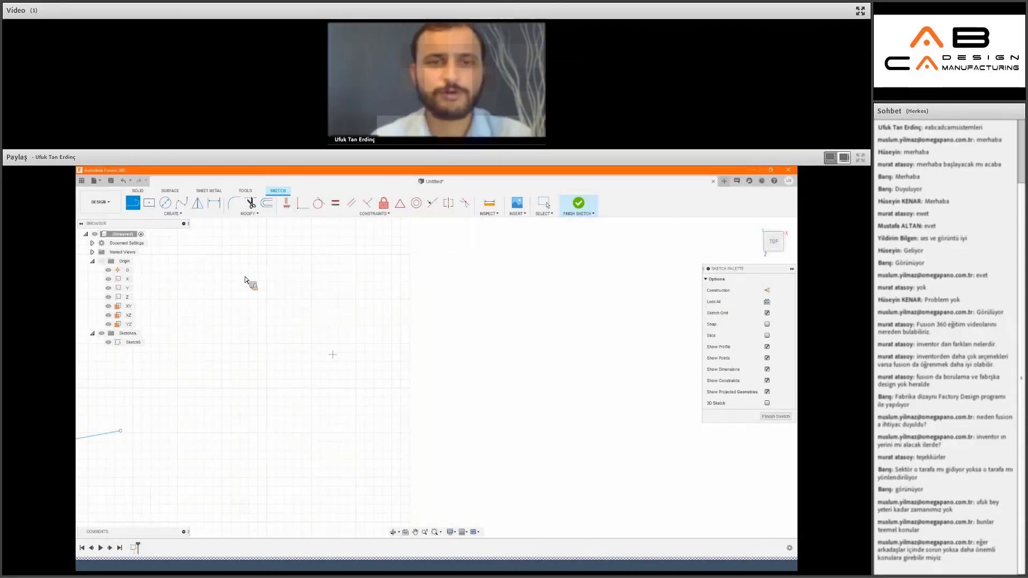
{"action": "left_click", "coordinate": [261, 456]}
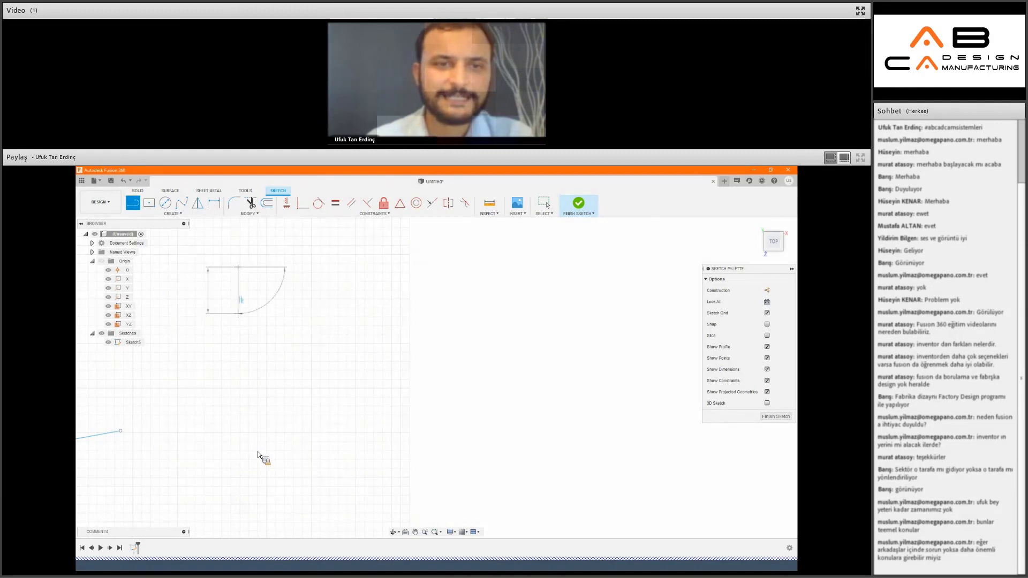
{"action": "left_click_drag", "start_coordinate": [261, 456], "coordinate": [273, 465]}
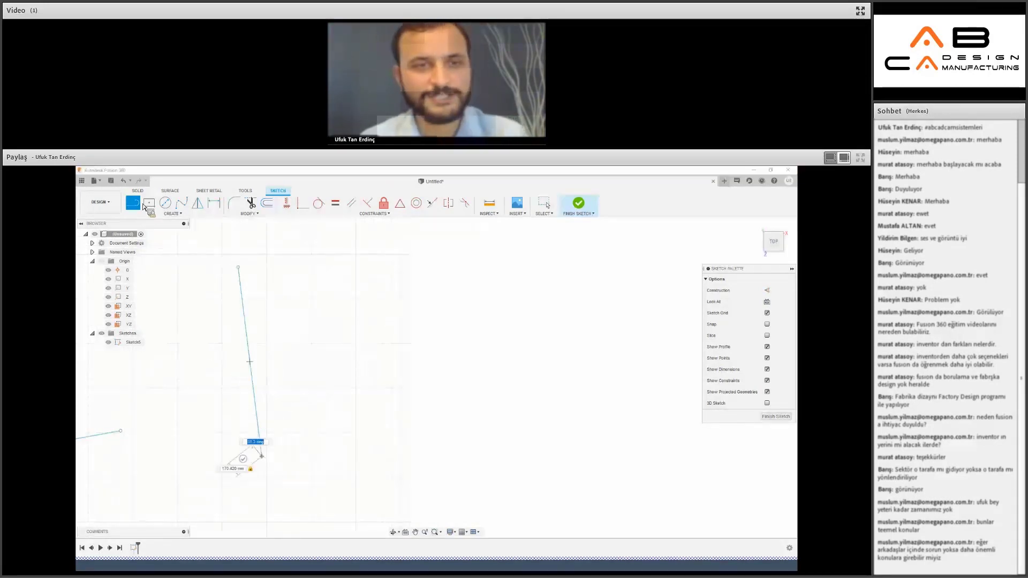
{"action": "key", "text": "Escape"}
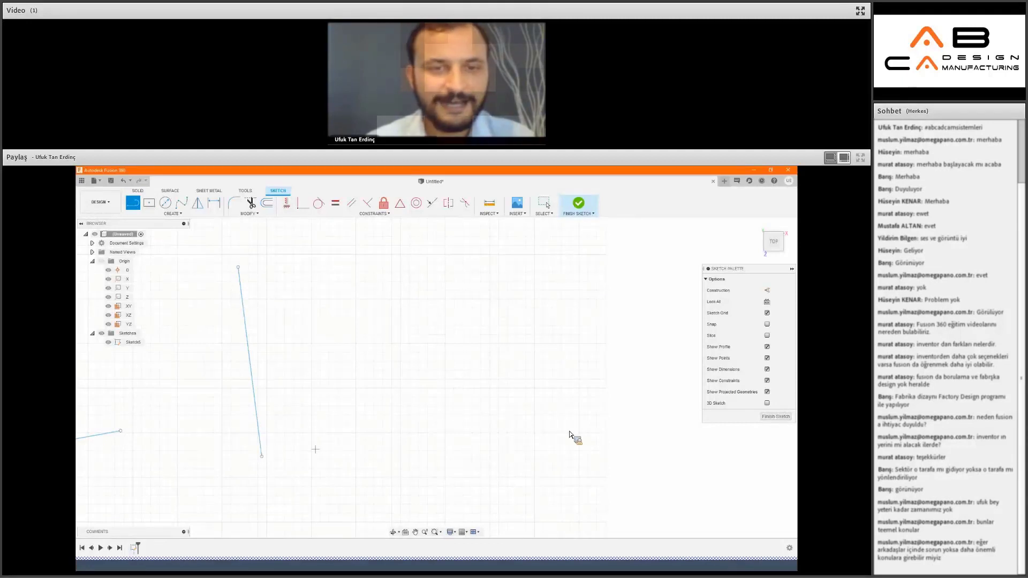
Draw a gently sloping line to the right and pick the Horizontal/Vertical constraint.
{"action": "left_click", "coordinate": [316, 453]}
{"action": "left_click", "coordinate": [578, 421]}
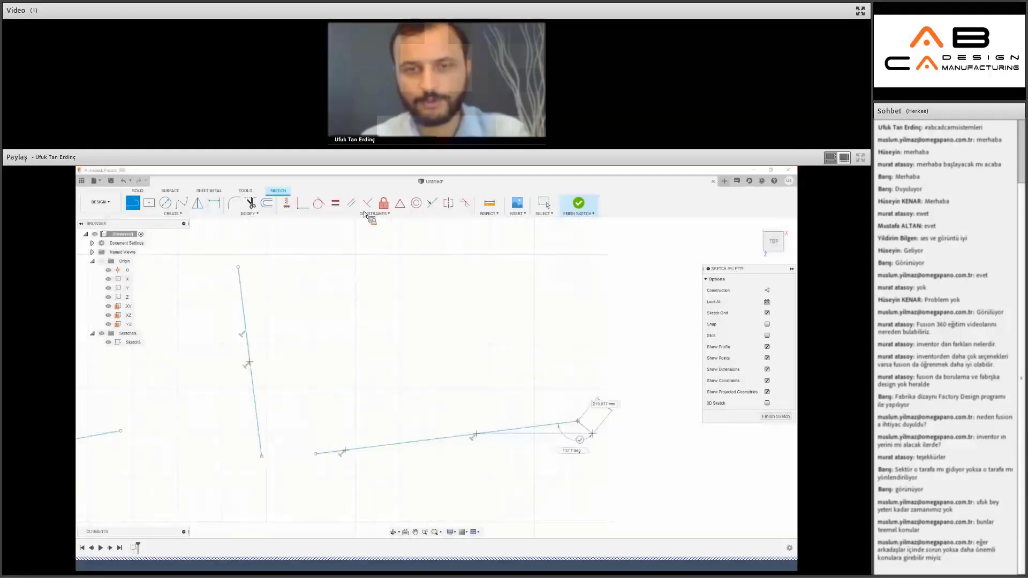
{"action": "left_click", "coordinate": [364, 214]}
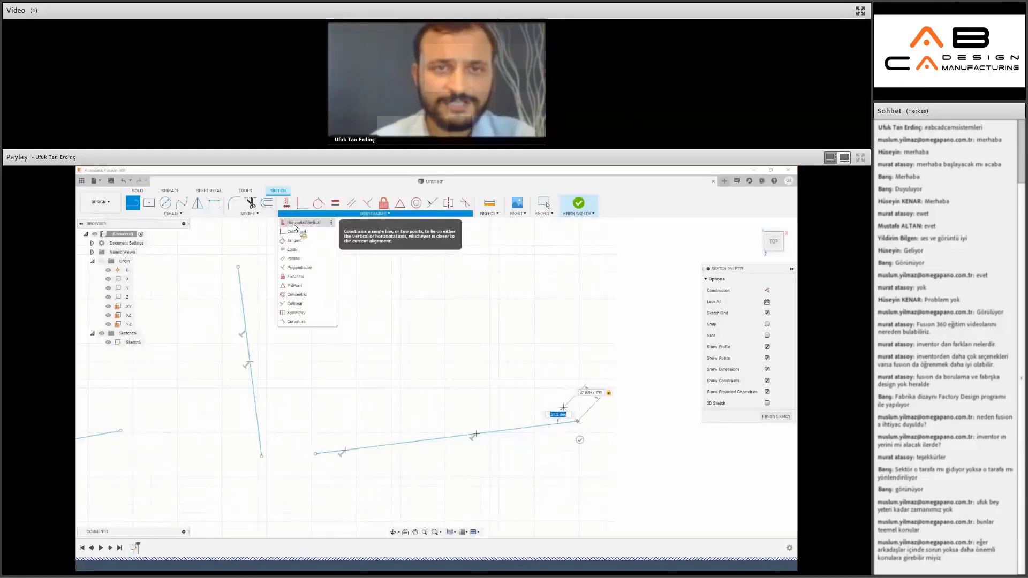
{"action": "left_click", "coordinate": [294, 224]}
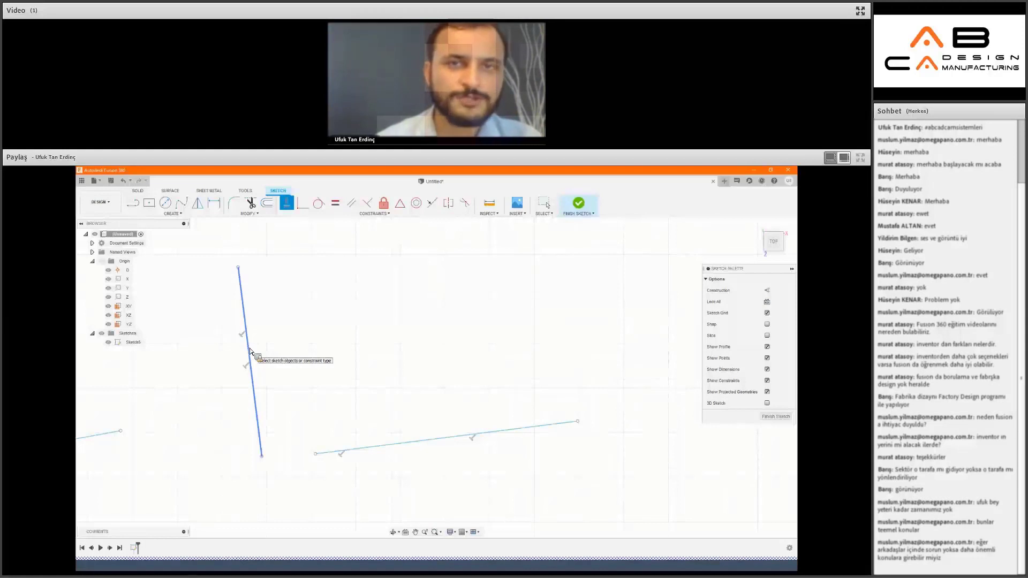
Apply Horizontal/Vertical to the lines, then undo it and remove the sloping line.
{"action": "left_click", "coordinate": [251, 351]}
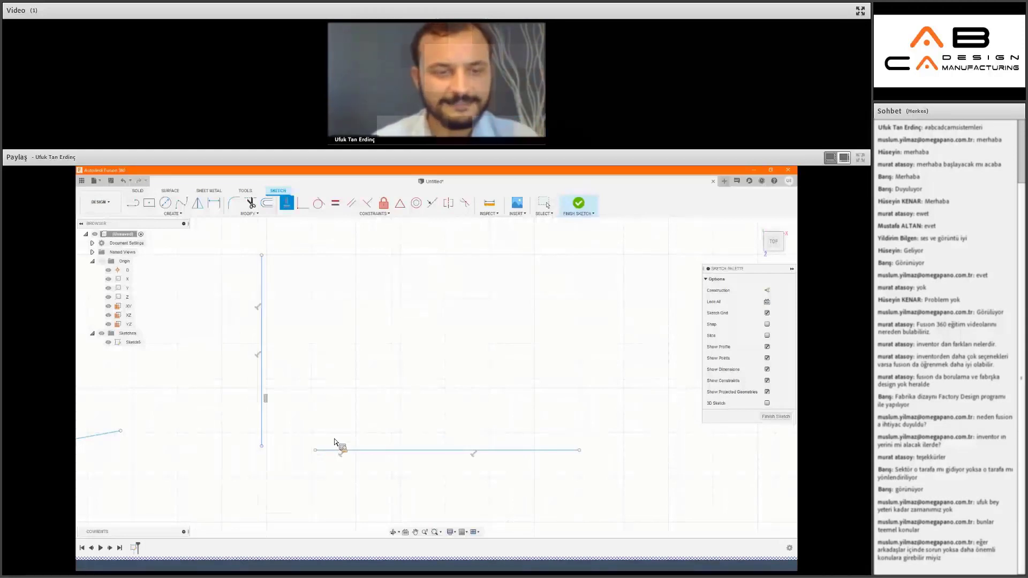
{"action": "key", "text": "Escape"}
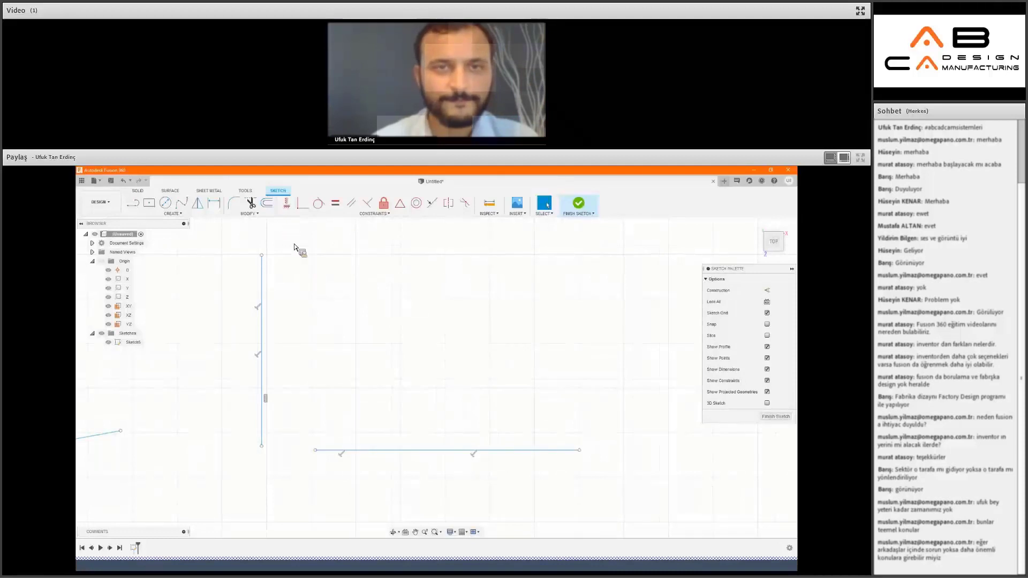
{"action": "key", "text": "ctrl+z"}
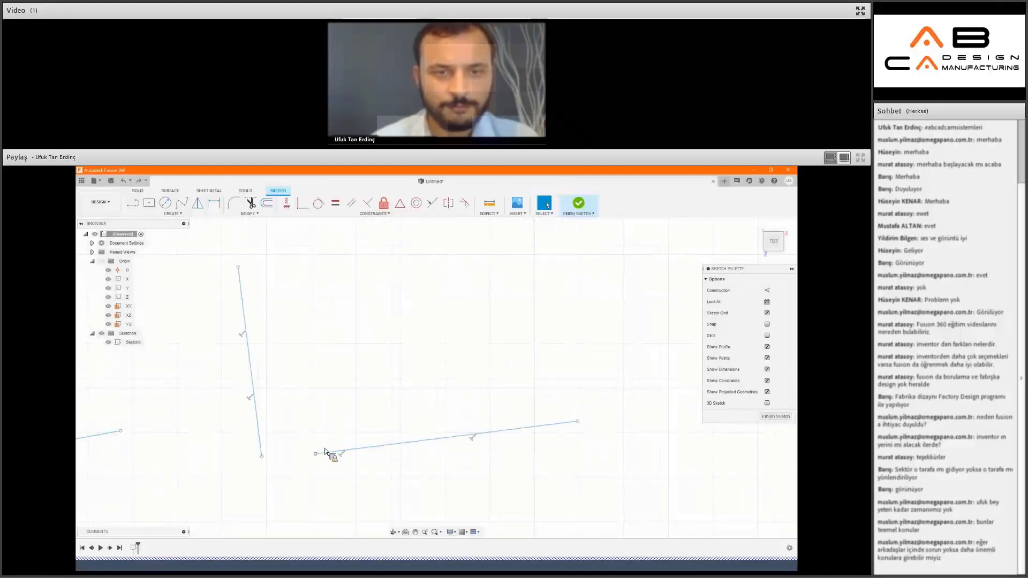
{"action": "key", "text": "ctrl+z"}
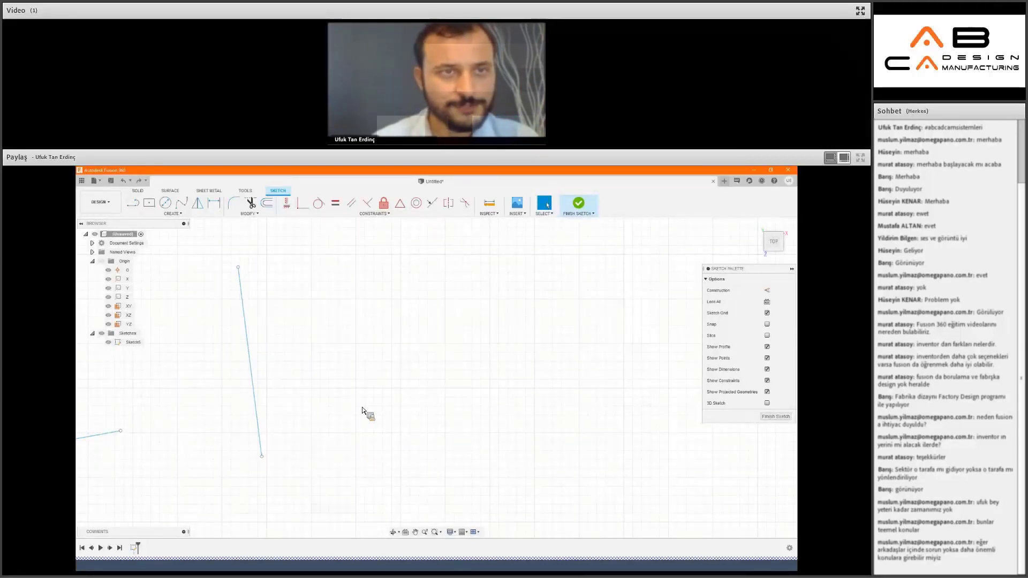
Redraw a sloping line, make it horizontal, and make the steep left line vertical.
{"action": "key", "text": "l"}
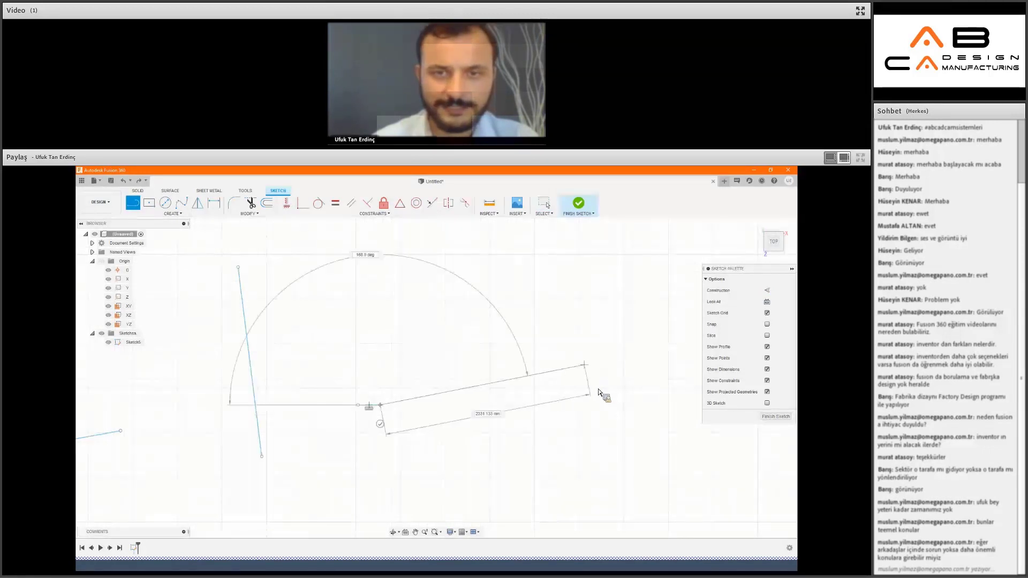
{"action": "left_click", "coordinate": [594, 366]}
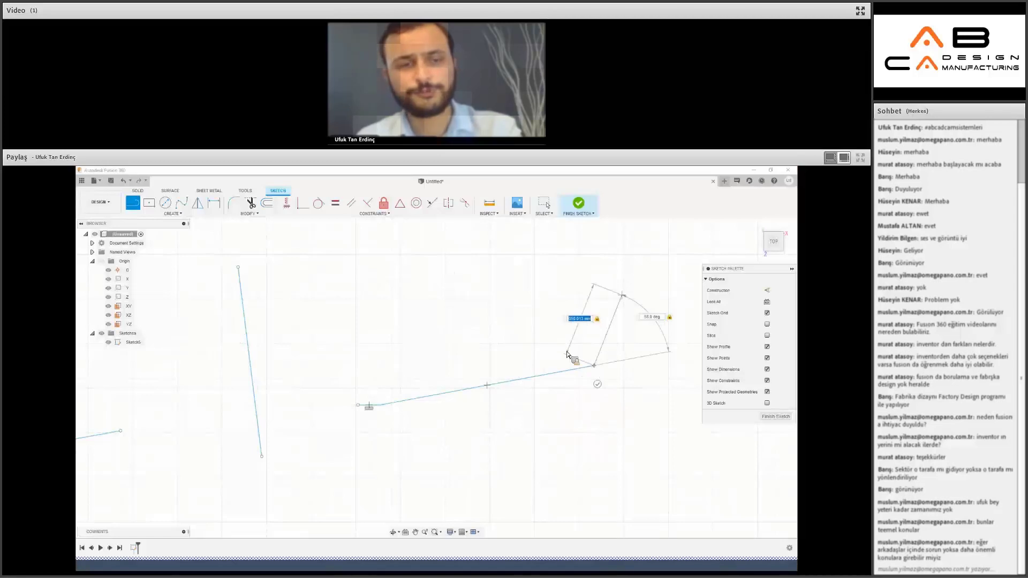
{"action": "left_click", "coordinate": [286, 203]}
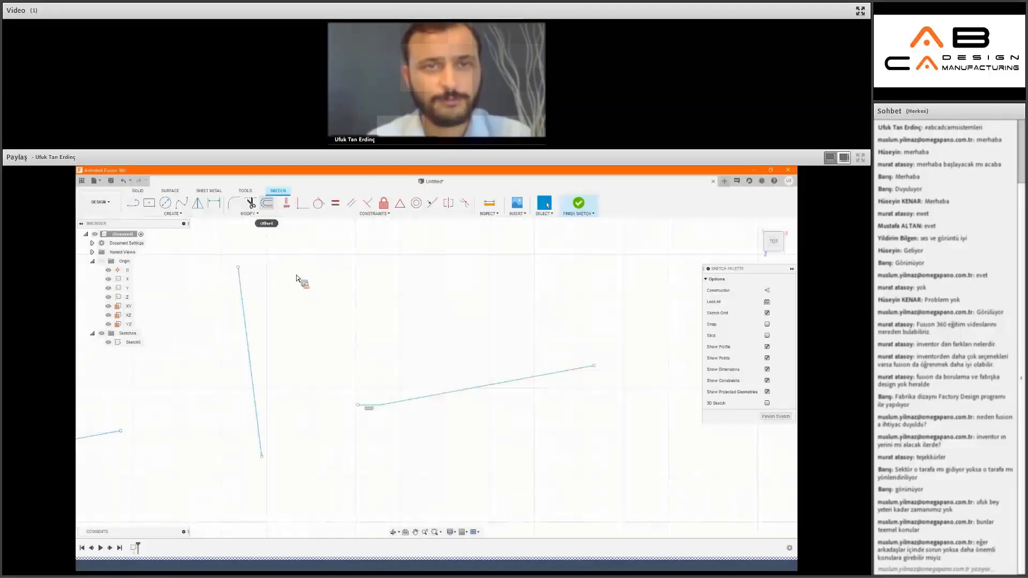
{"action": "left_click", "coordinate": [412, 402]}
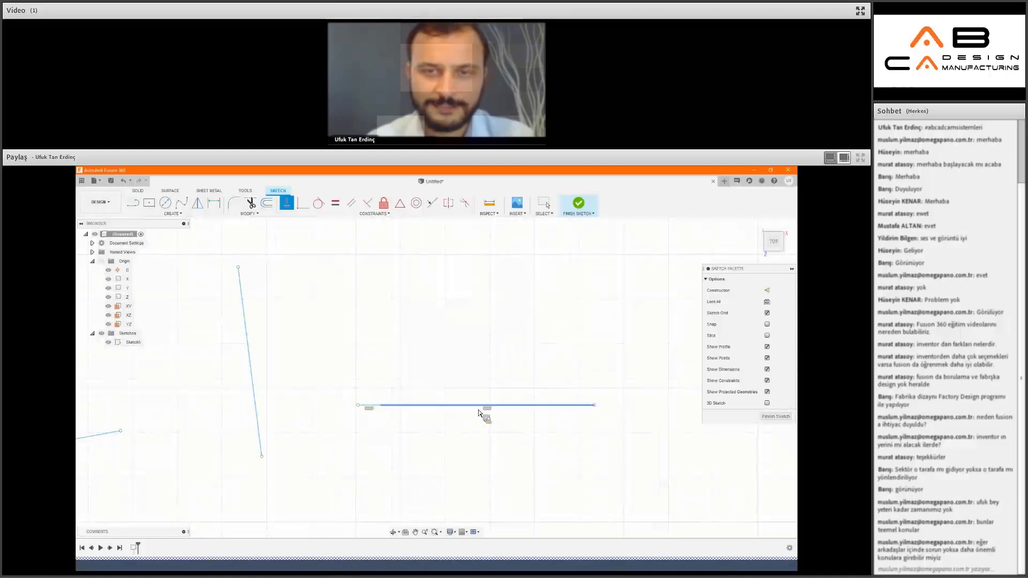
{"action": "left_click", "coordinate": [259, 411]}
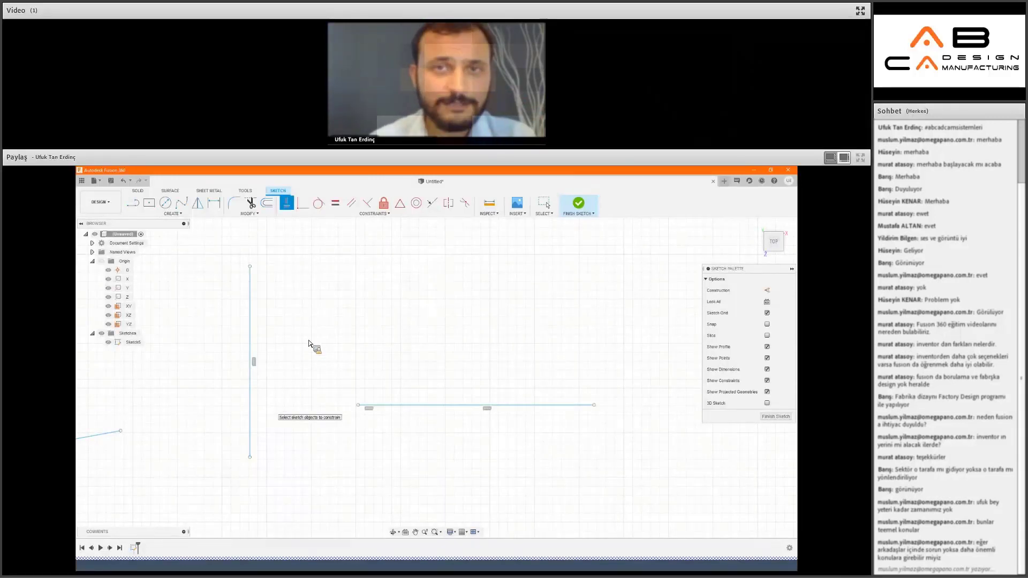
{"action": "left_click", "coordinate": [323, 214]}
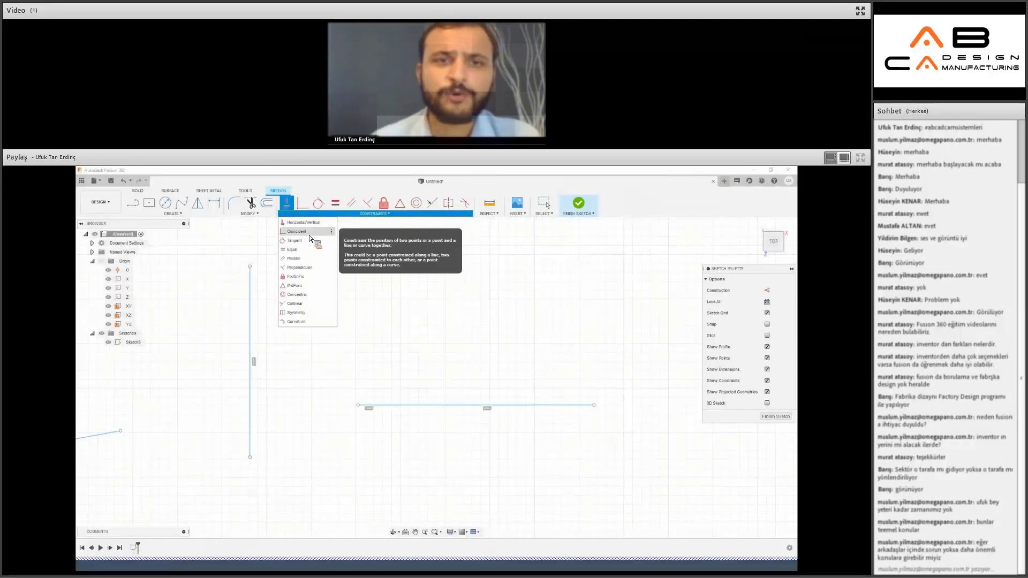
Pan to empty space and draw a line slanting up to the right.
{"action": "middle_click_drag", "start_coordinate": [337, 231], "coordinate": [266, 348]}
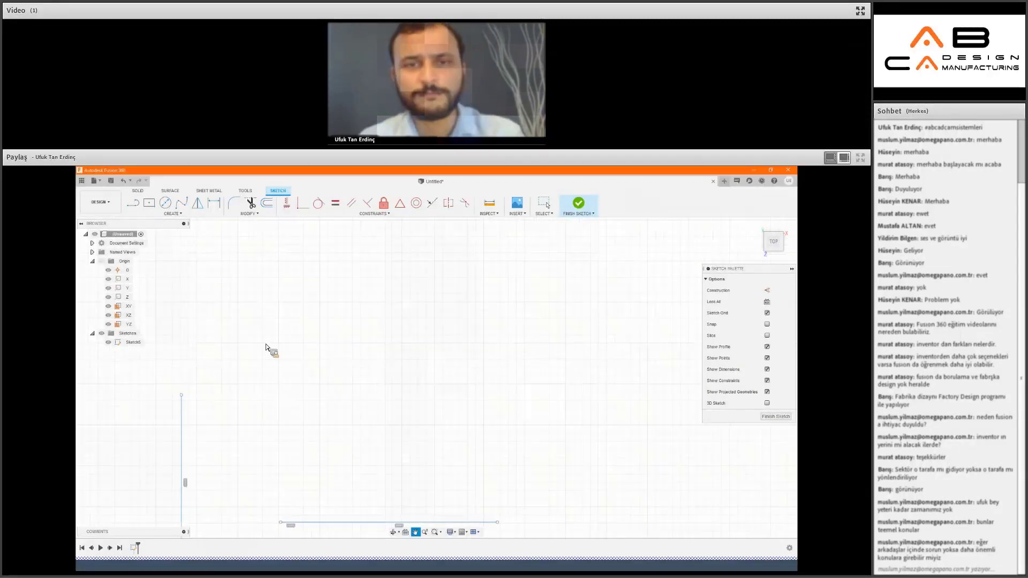
{"action": "middle_click_drag", "start_coordinate": [182, 246], "coordinate": [143, 217]}
{"action": "left_click", "coordinate": [134, 206]}
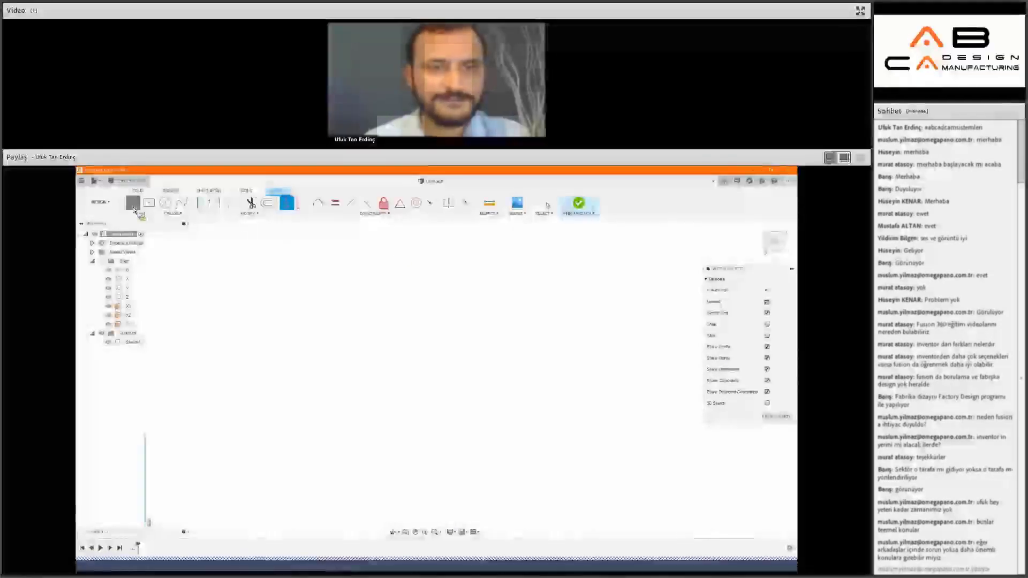
{"action": "left_click", "coordinate": [295, 421]}
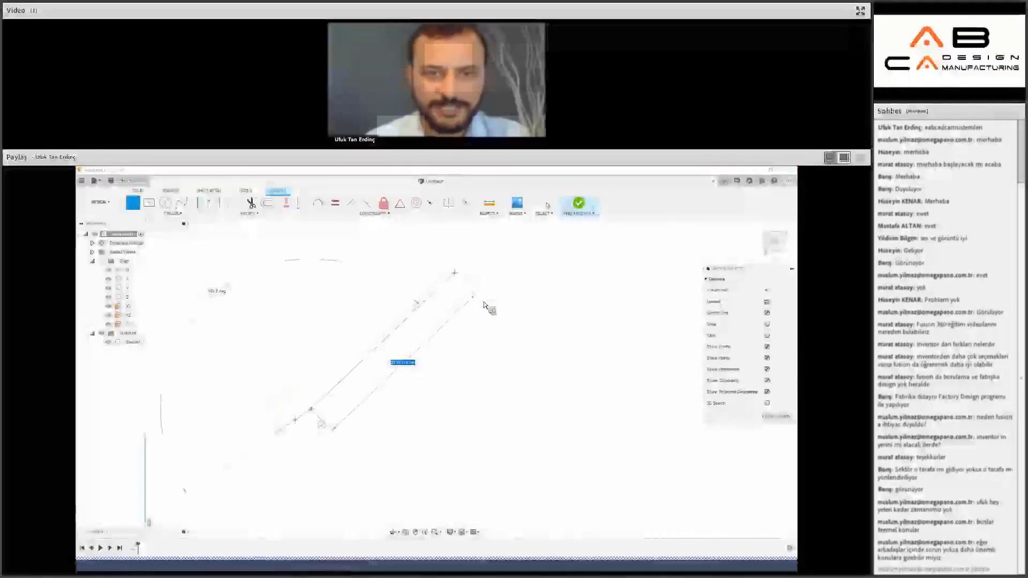
{"action": "left_click", "coordinate": [454, 274]}
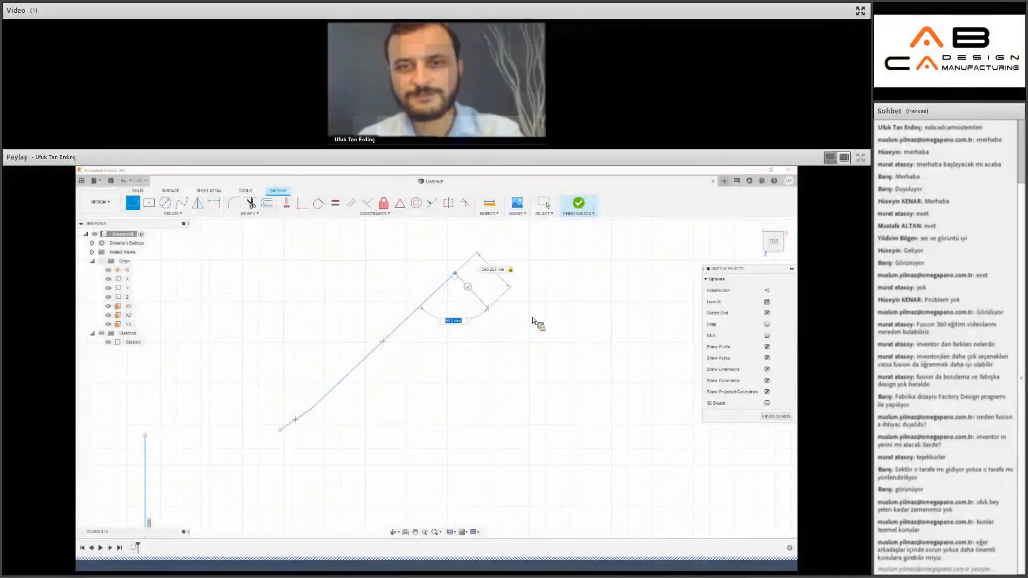
{"action": "key", "text": "Tab"}
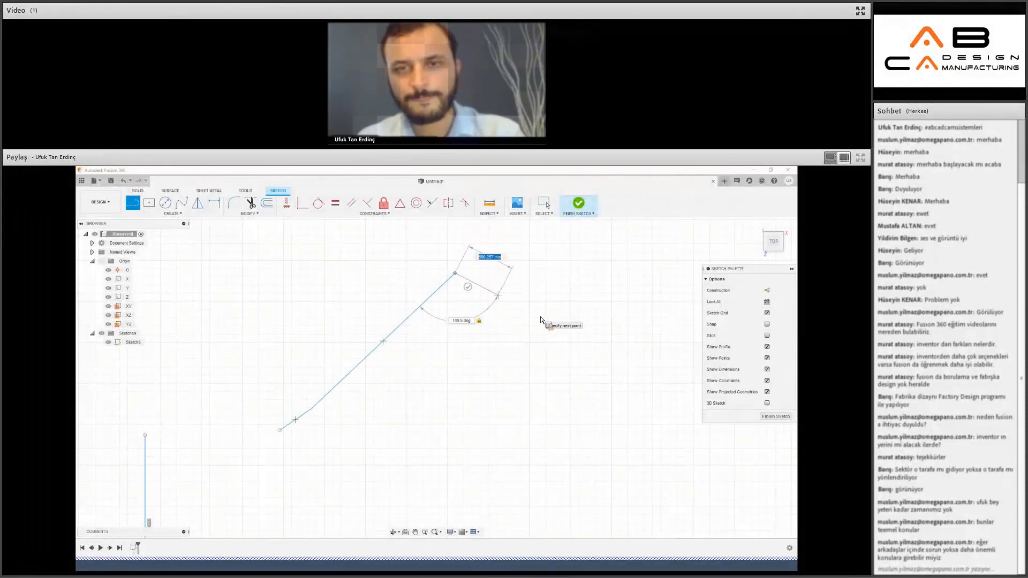
{"action": "key", "text": "Escape"}
Draw a second slanted line on the right, sloping down.
{"action": "left_click", "coordinate": [530, 337]}
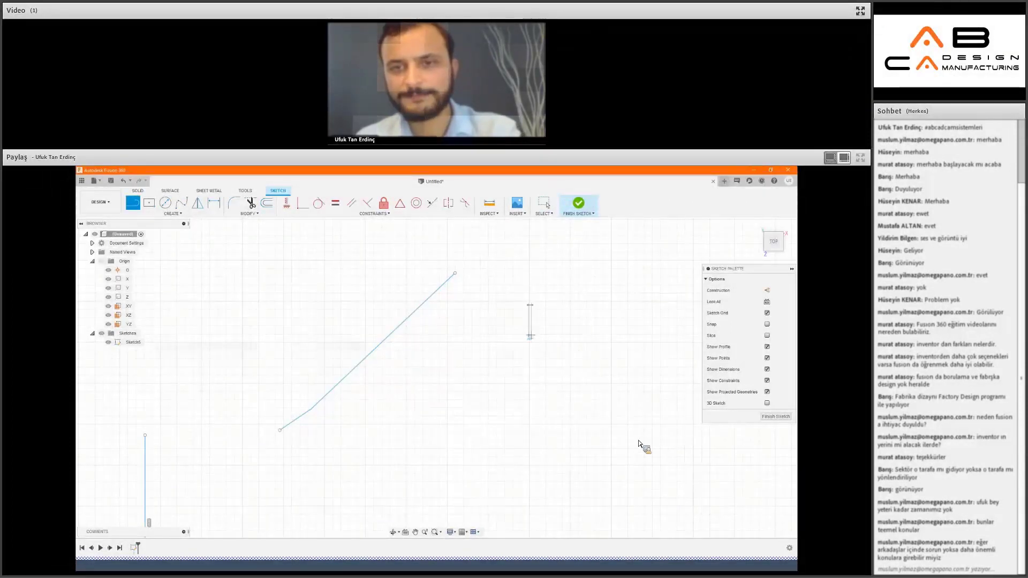
{"action": "left_click", "coordinate": [636, 441]}
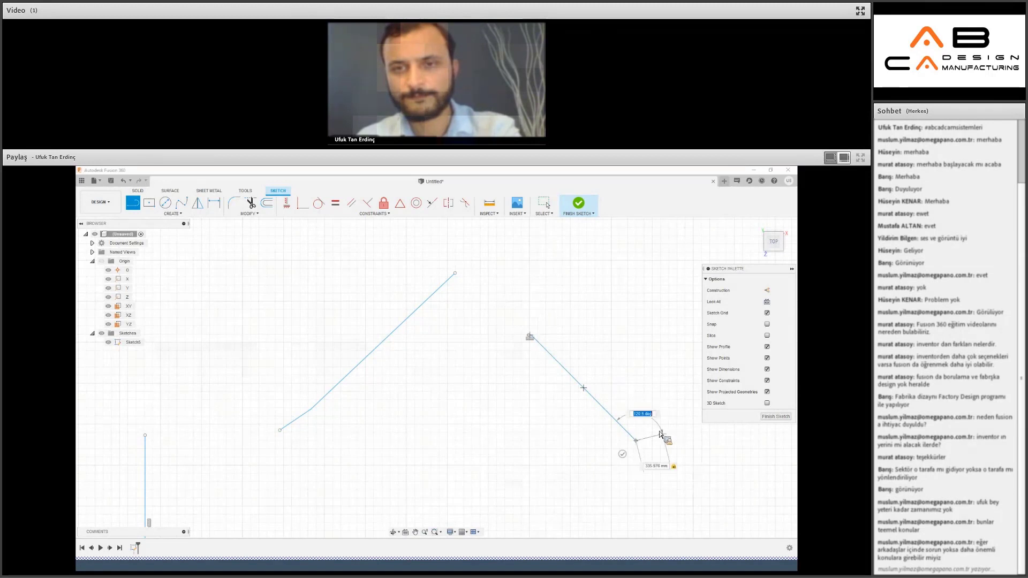
{"action": "key", "text": "Escape"}
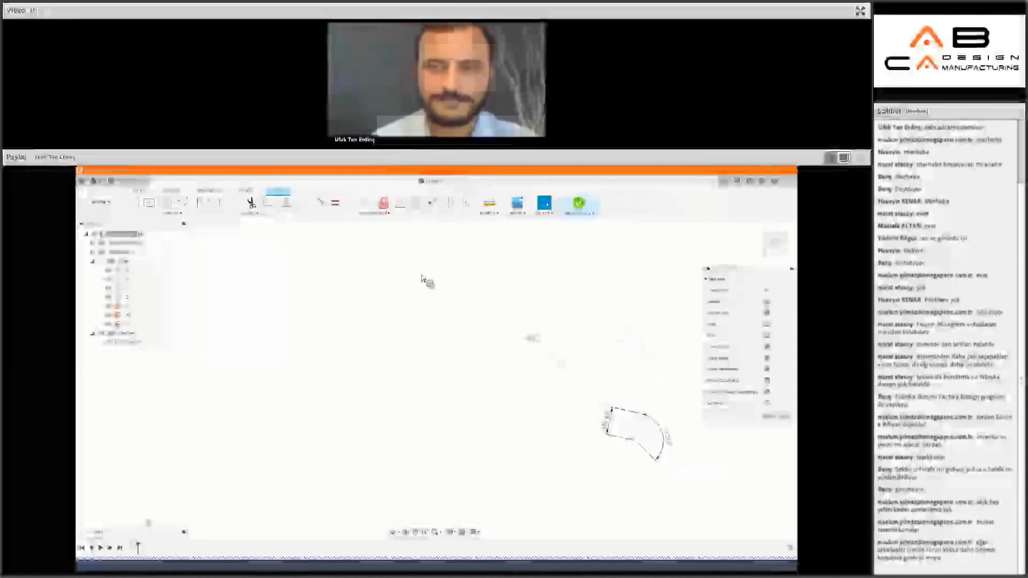
{"action": "left_click", "coordinate": [384, 214]}
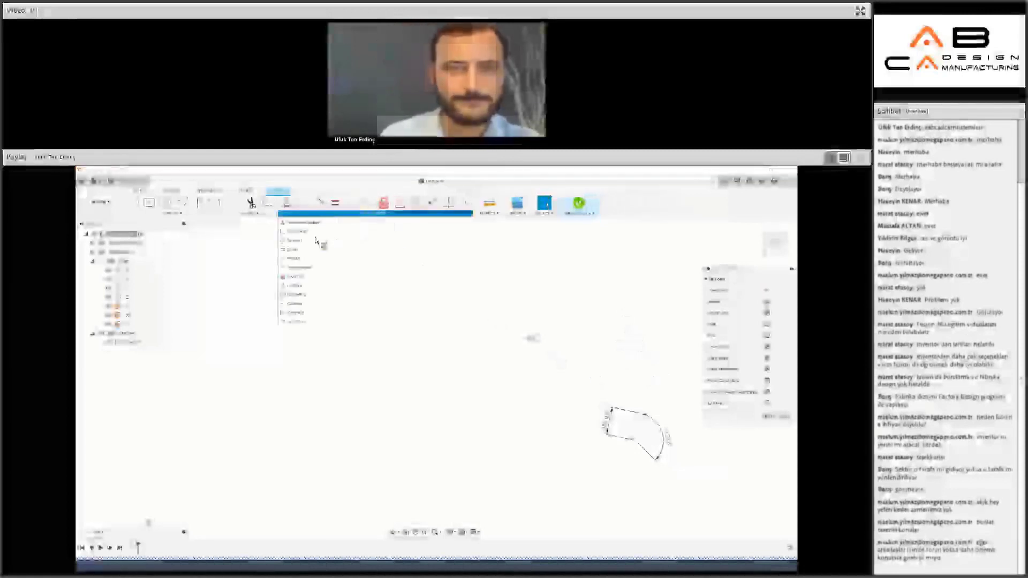
{"action": "left_click", "coordinate": [316, 241]}
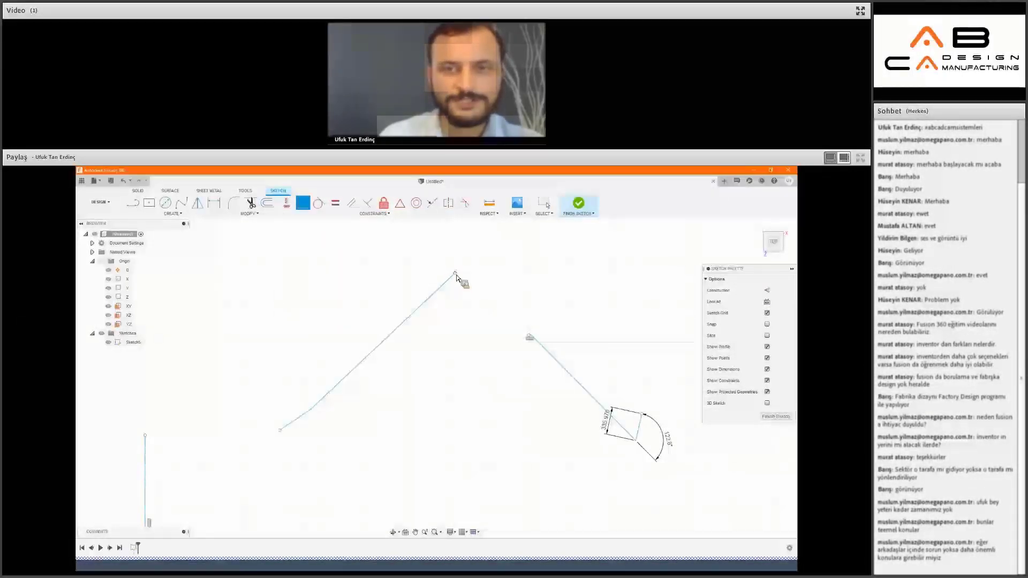
Drag the right line's top endpoint onto the left line's top to form a peak.
{"action": "left_click", "coordinate": [533, 340]}
{"action": "left_click_drag", "start_coordinate": [533, 341], "coordinate": [470, 274]}
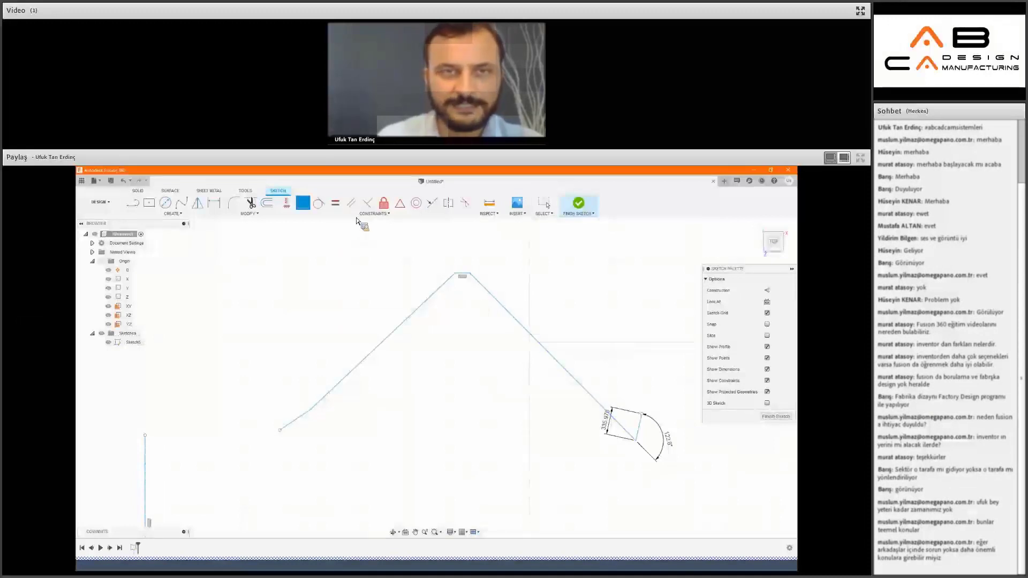
{"action": "left_click", "coordinate": [373, 213]}
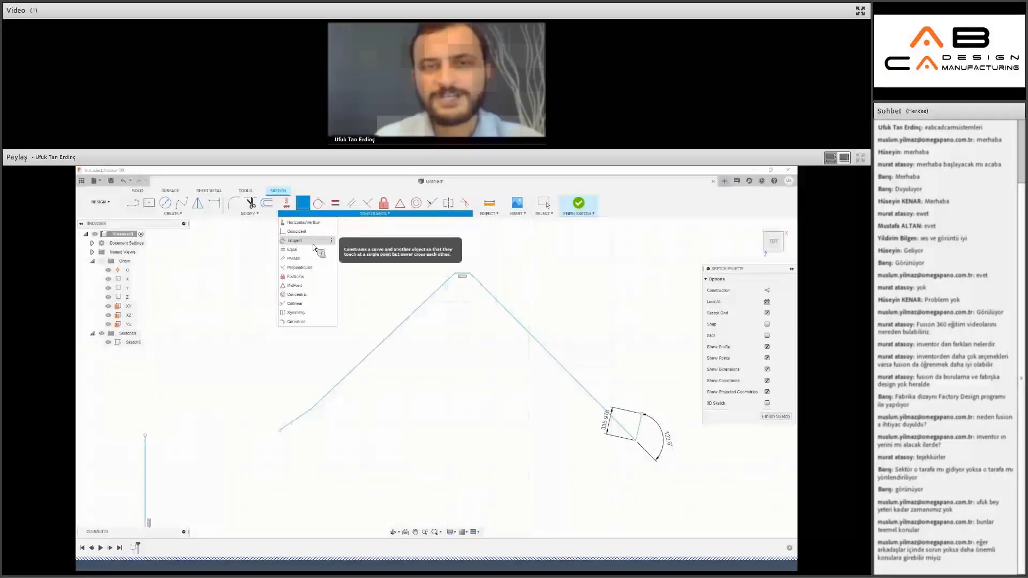
{"action": "left_click", "coordinate": [361, 438]}
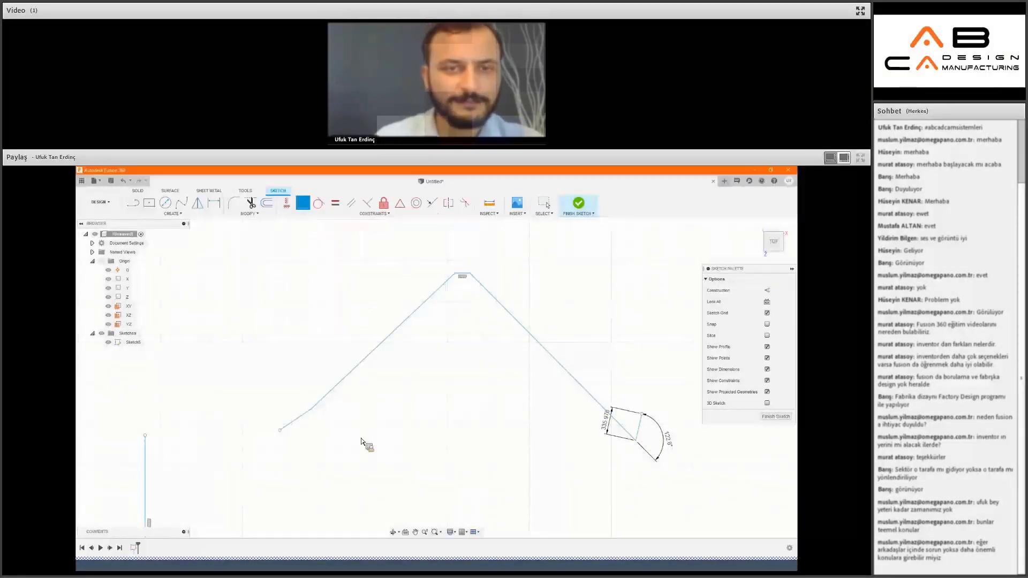
Draw a circle in the free space above the peak.
{"action": "middle_click_drag", "start_coordinate": [276, 190], "coordinate": [287, 339]}
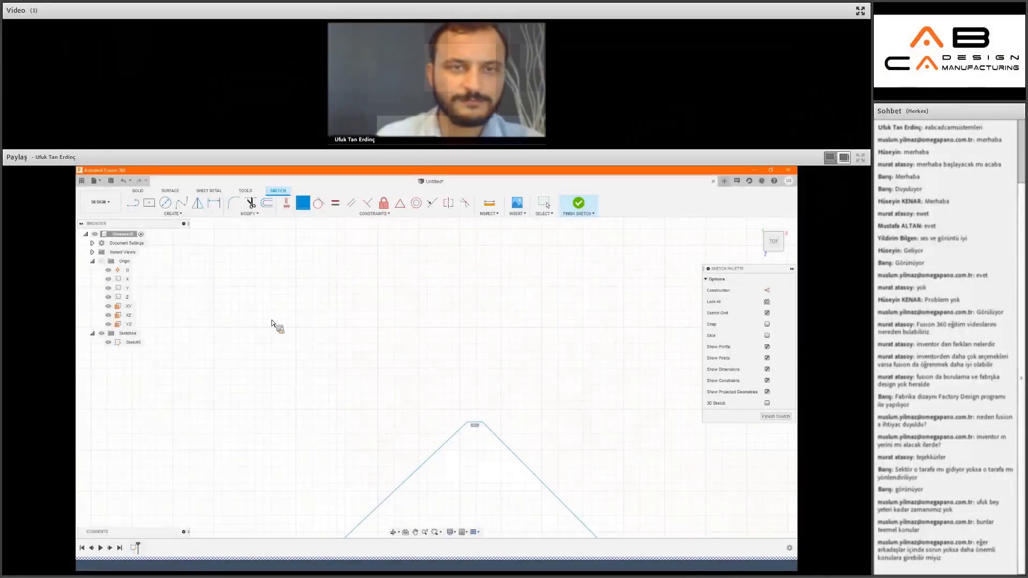
{"action": "left_click", "coordinate": [166, 204]}
{"action": "left_click", "coordinate": [278, 332]}
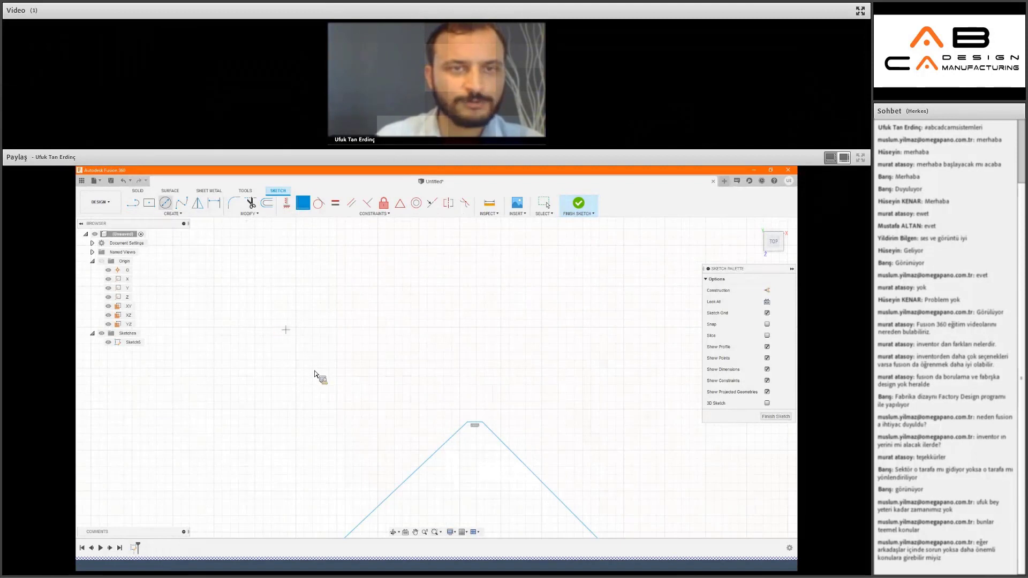
{"action": "left_click", "coordinate": [312, 365]}
{"action": "key", "text": "Return"}
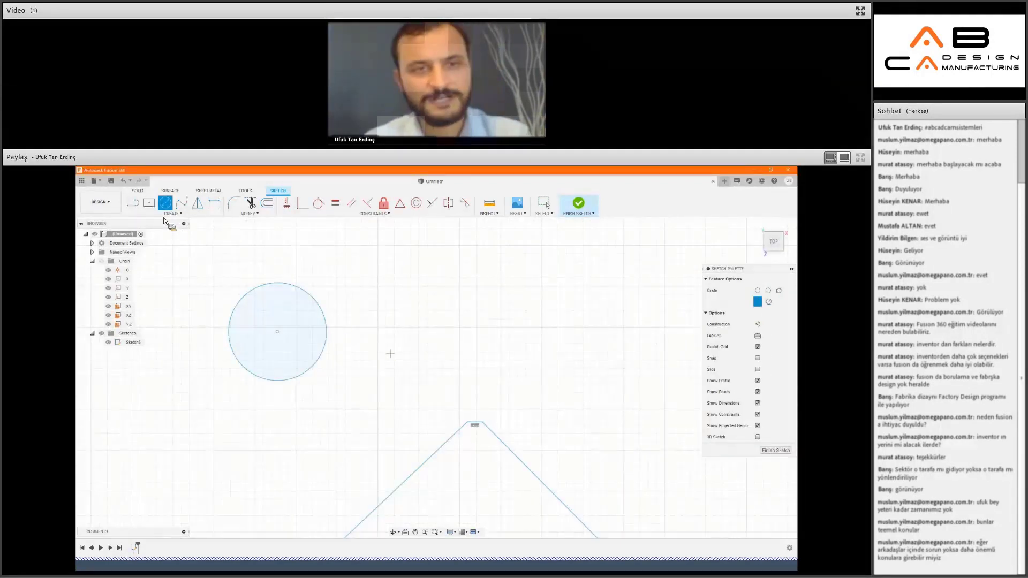
{"action": "key", "text": "Escape"}
Draw a sloping line beside the circle and constrain it tangent to the circle.
{"action": "key", "text": "l"}
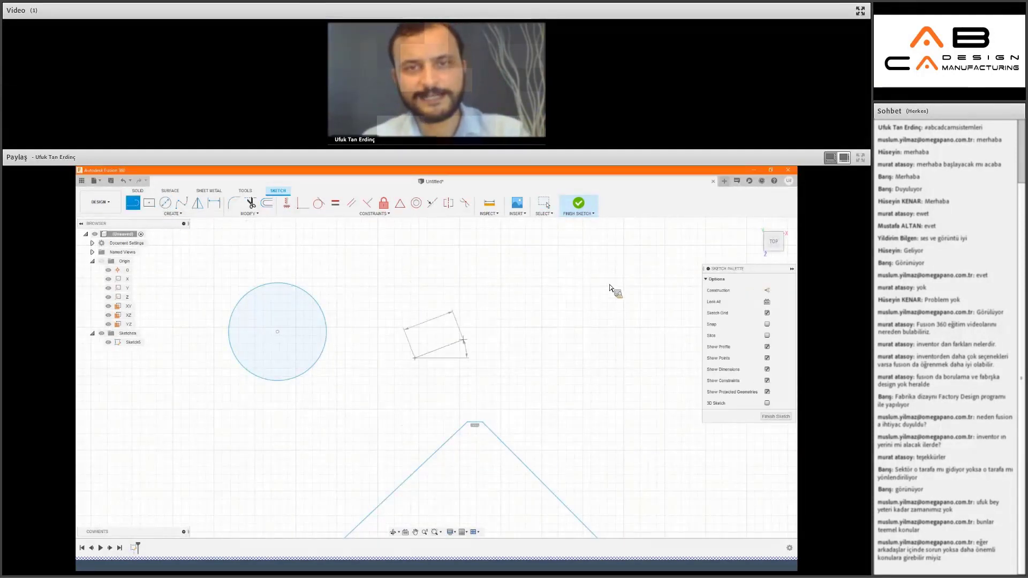
{"action": "left_click", "coordinate": [609, 288]}
{"action": "key", "text": "Escape"}
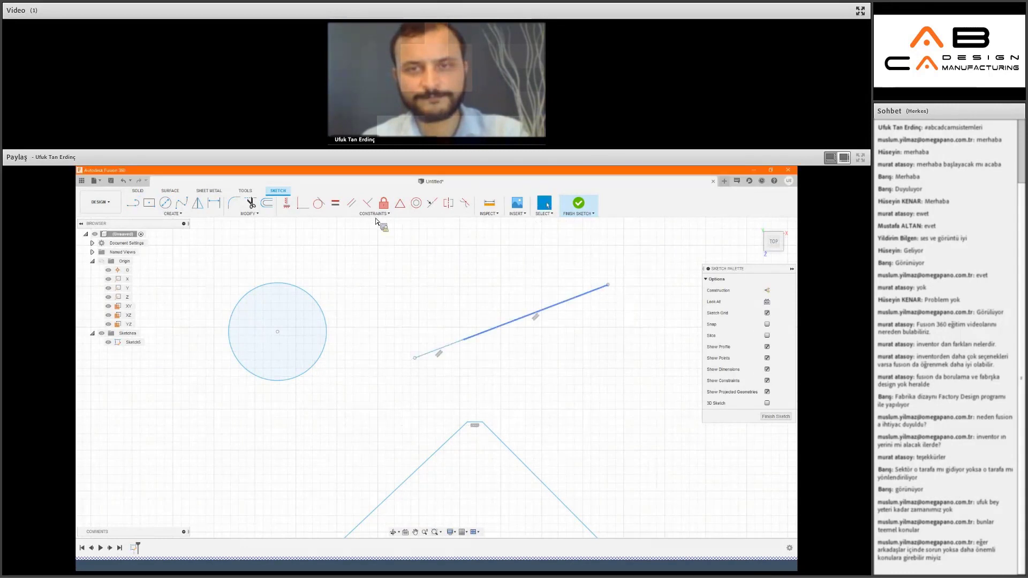
{"action": "left_click", "coordinate": [373, 213]}
{"action": "left_click", "coordinate": [343, 299]}
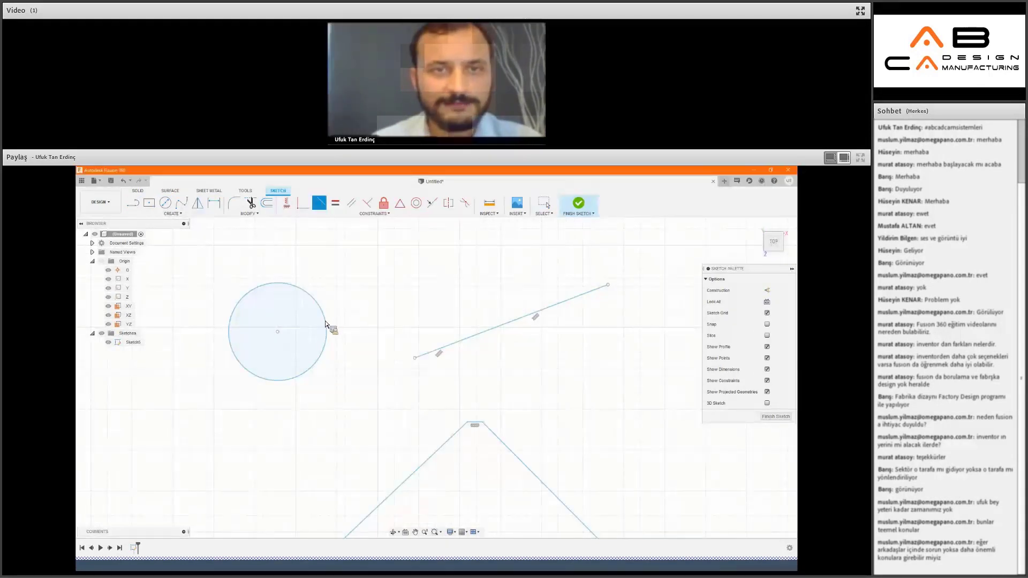
{"action": "left_click", "coordinate": [326, 329]}
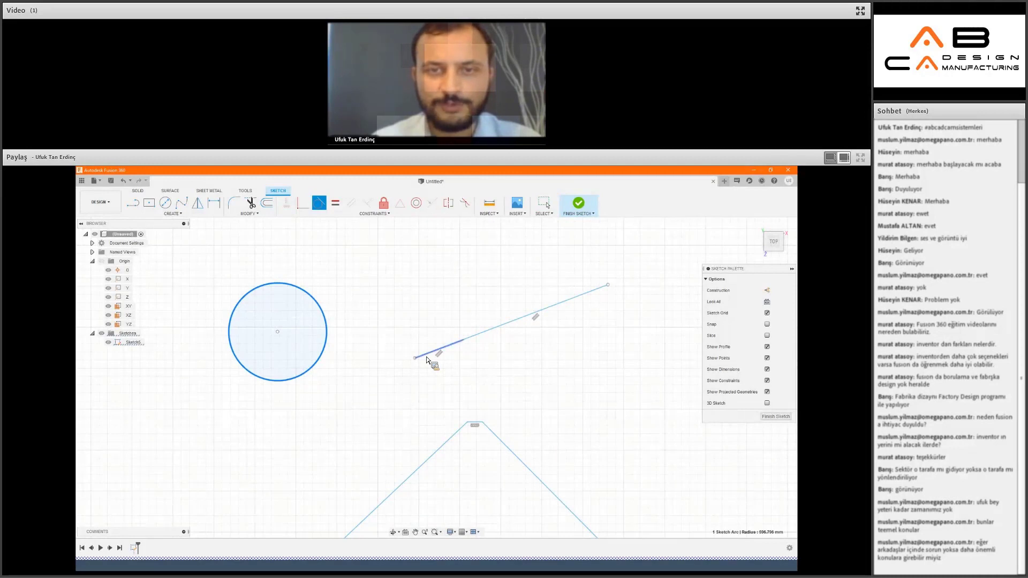
{"action": "left_click", "coordinate": [415, 357]}
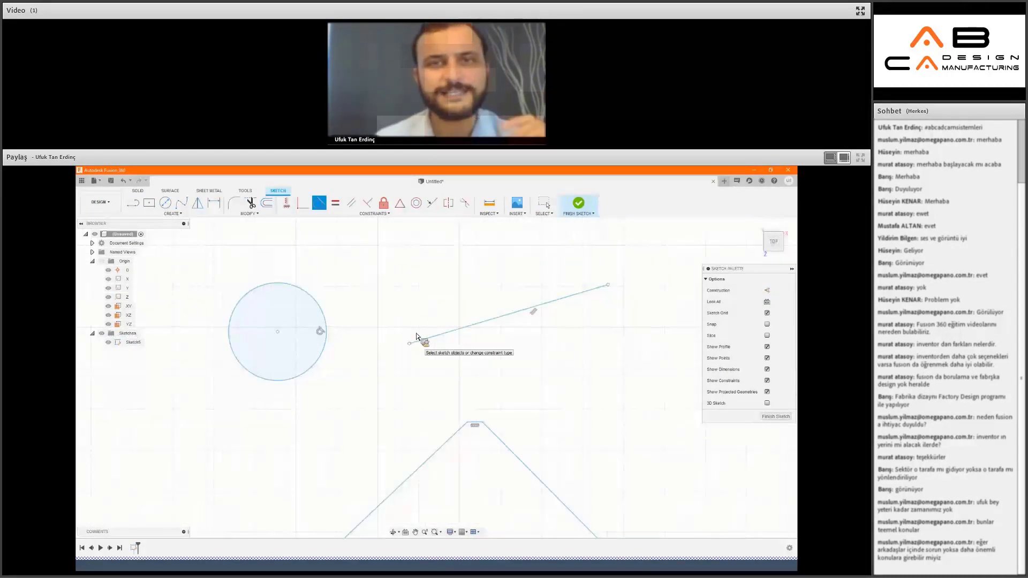
{"action": "left_click", "coordinate": [376, 215]}
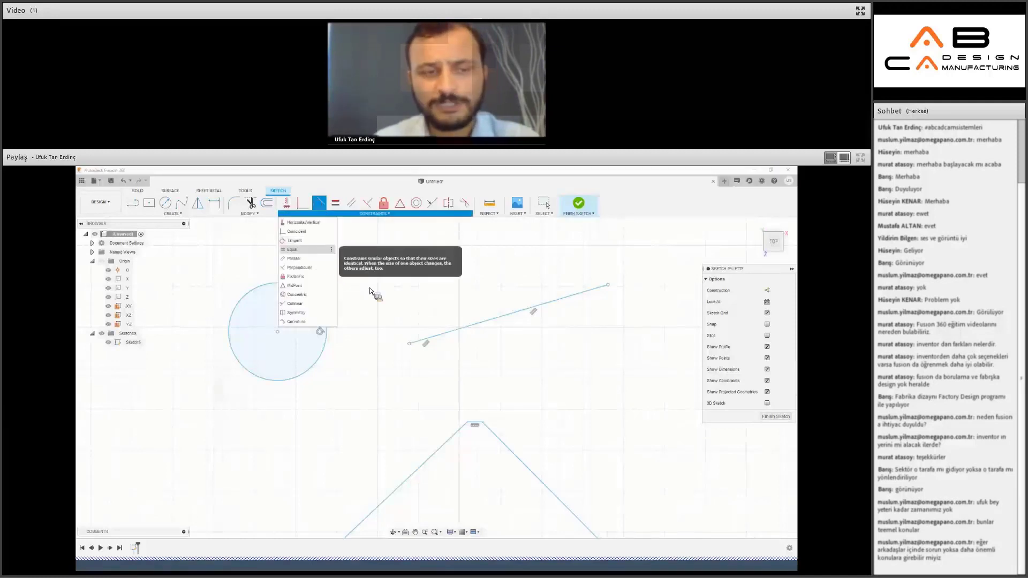
{"action": "left_click", "coordinate": [309, 256]}
{"action": "middle_click_drag", "start_coordinate": [268, 58], "coordinate": [256, 283]}
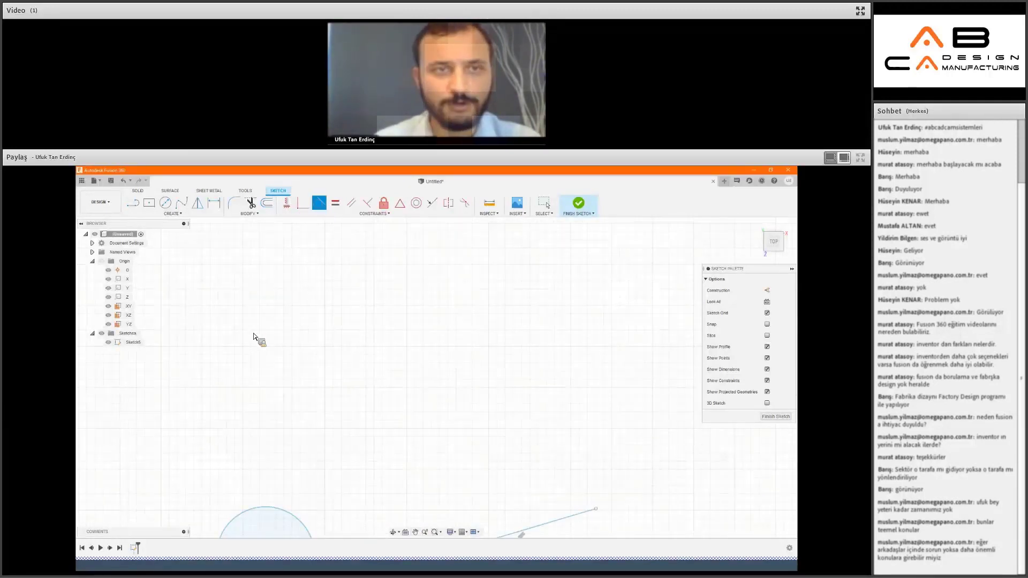
{"action": "key", "text": "c"}
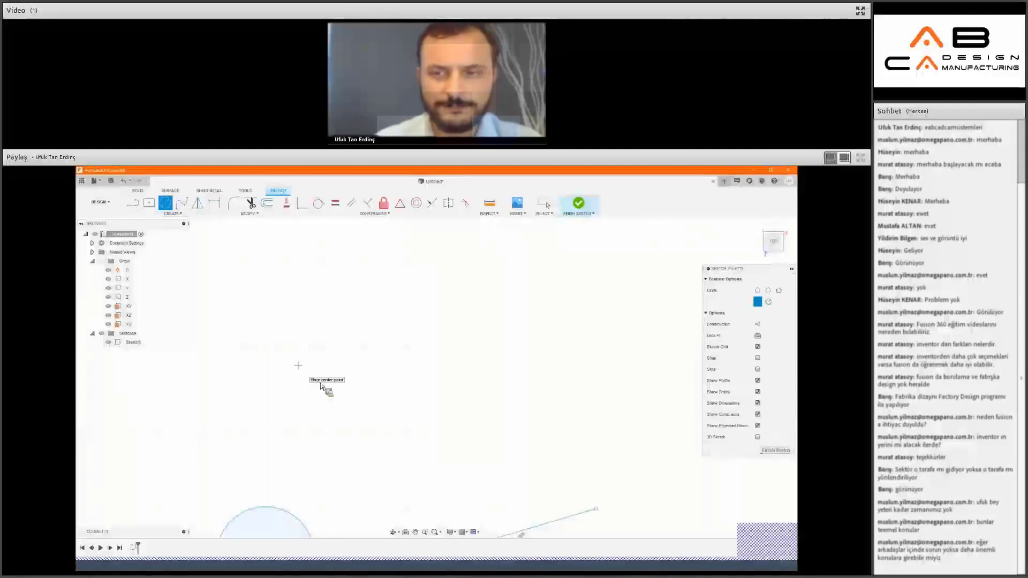
{"action": "left_click", "coordinate": [298, 365]}
{"action": "left_click", "coordinate": [316, 383]}
{"action": "left_click", "coordinate": [465, 325]}
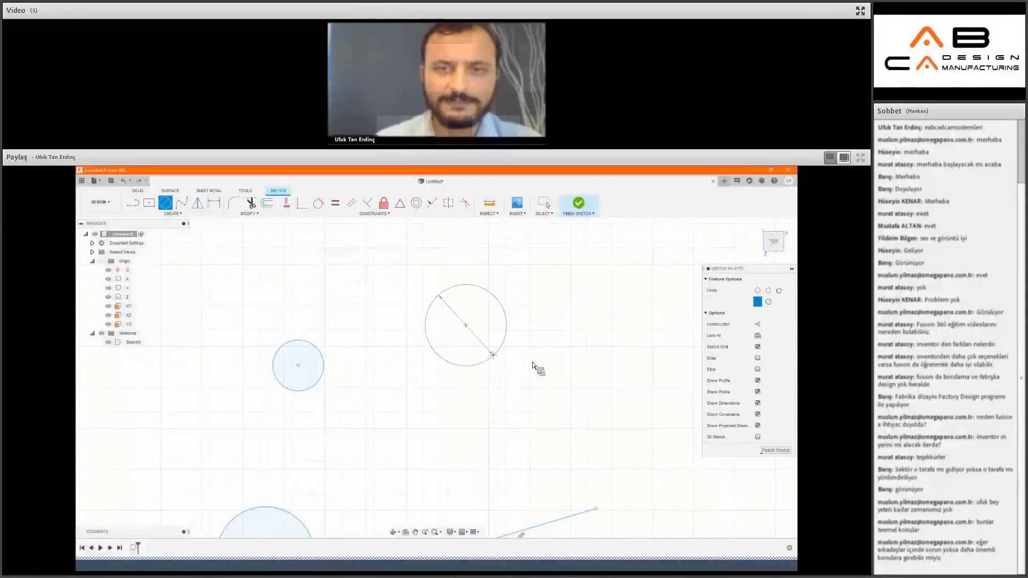
{"action": "left_click", "coordinate": [534, 398]}
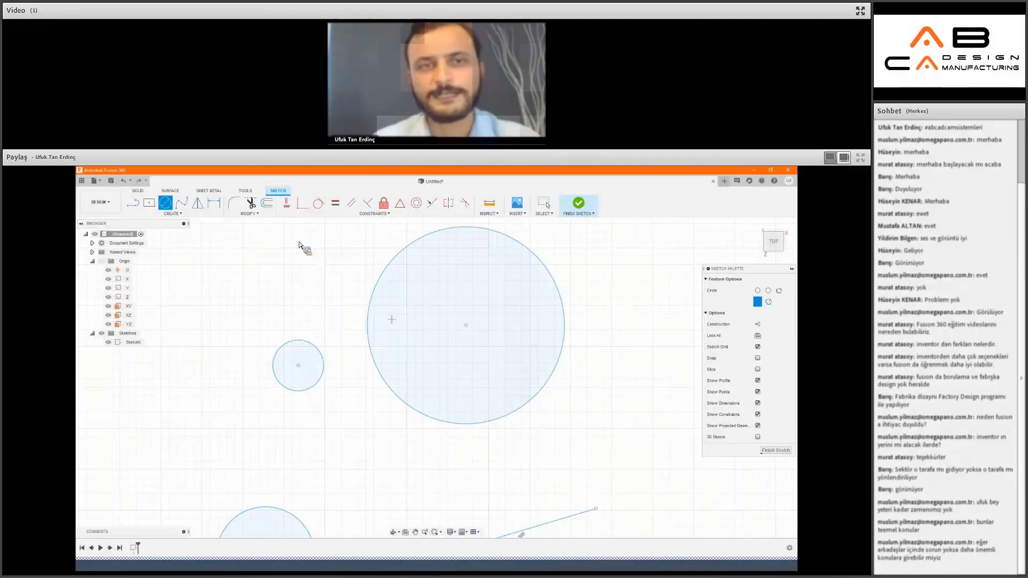
{"action": "key", "text": "Escape"}
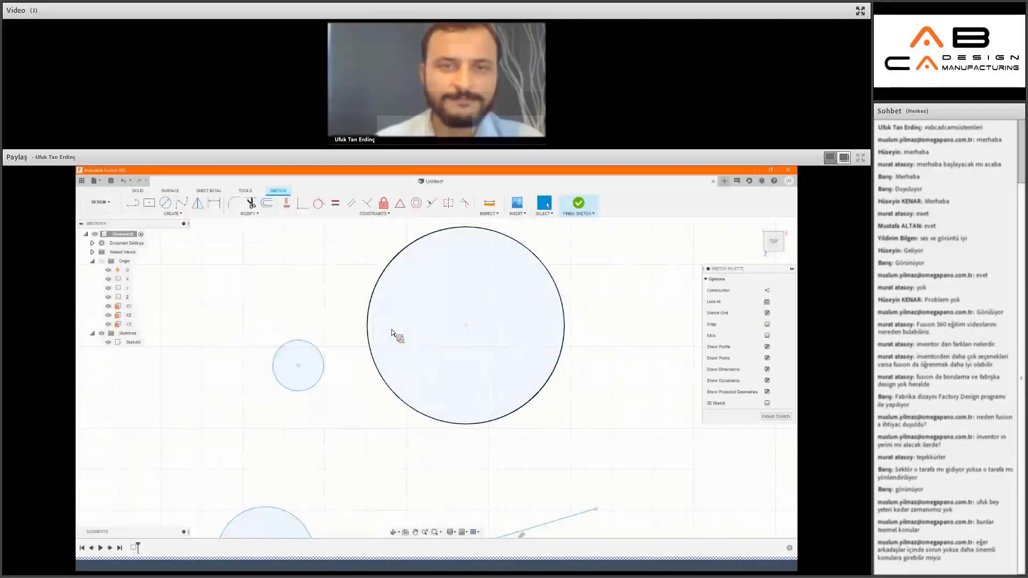
{"action": "left_click", "coordinate": [342, 214]}
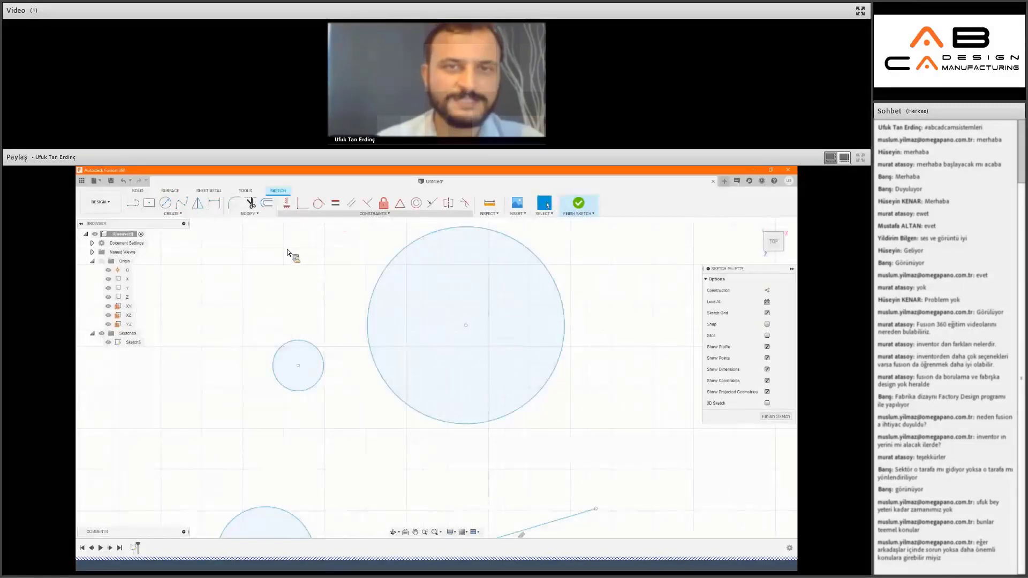
{"action": "left_click", "coordinate": [292, 250]}
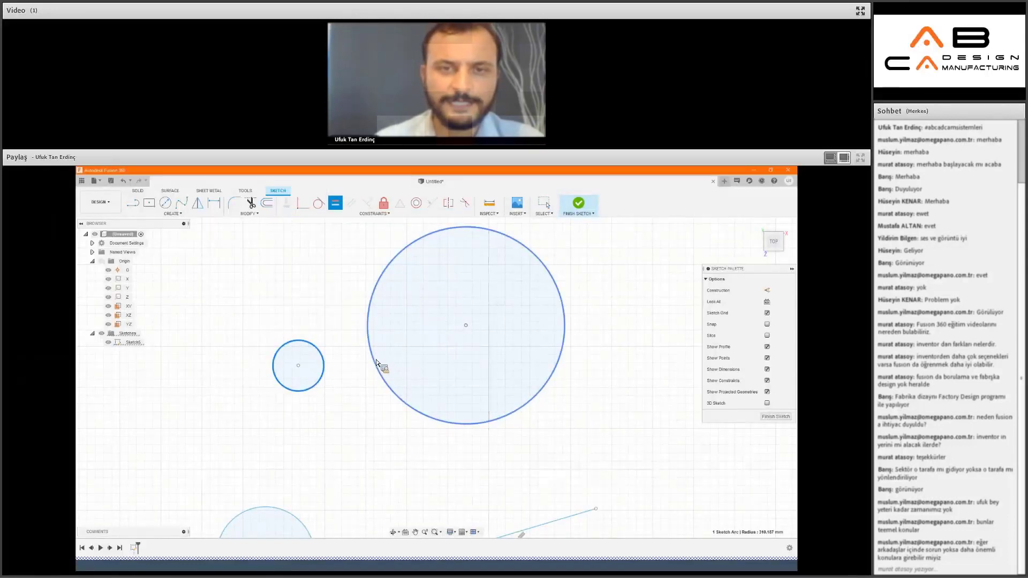
{"action": "left_click", "coordinate": [377, 364]}
{"action": "right_click", "coordinate": [447, 335]}
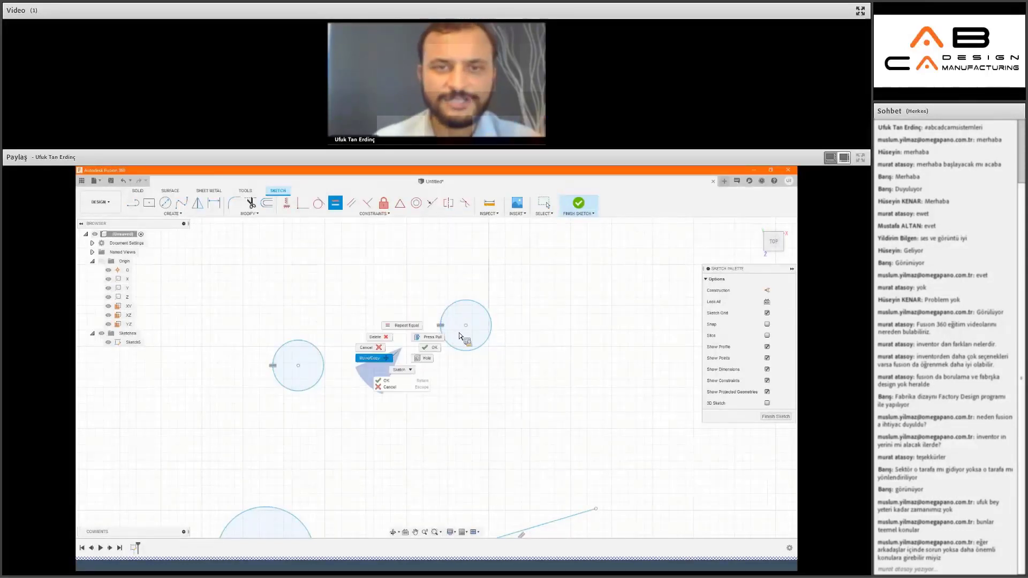
{"action": "left_click", "coordinate": [458, 328]}
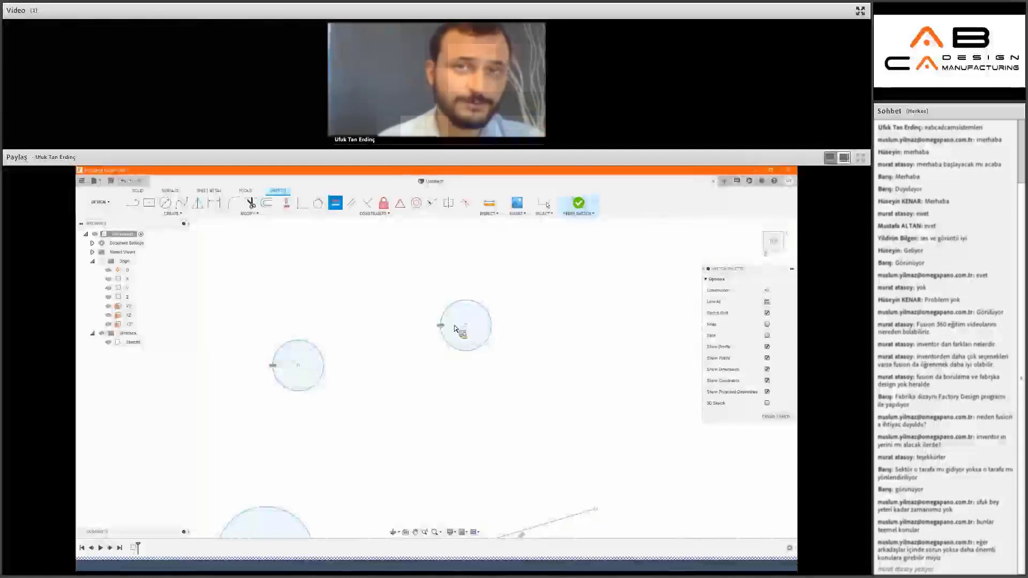
{"action": "key", "text": "Escape"}
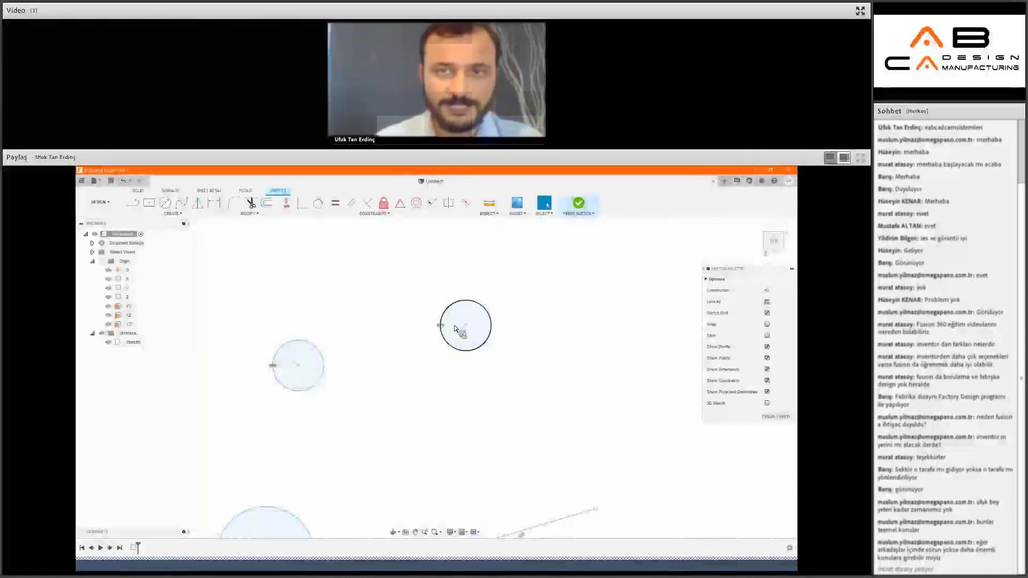
{"action": "key", "text": "ctrl+z"}
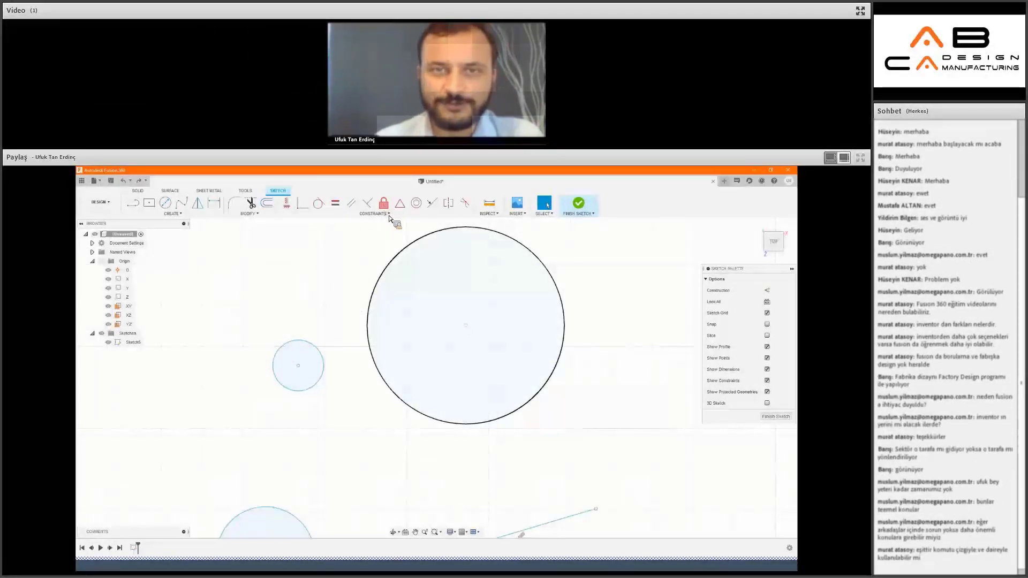
Fix the large circle in place with the Fix/UnFix constraint.
{"action": "left_click", "coordinate": [388, 214]}
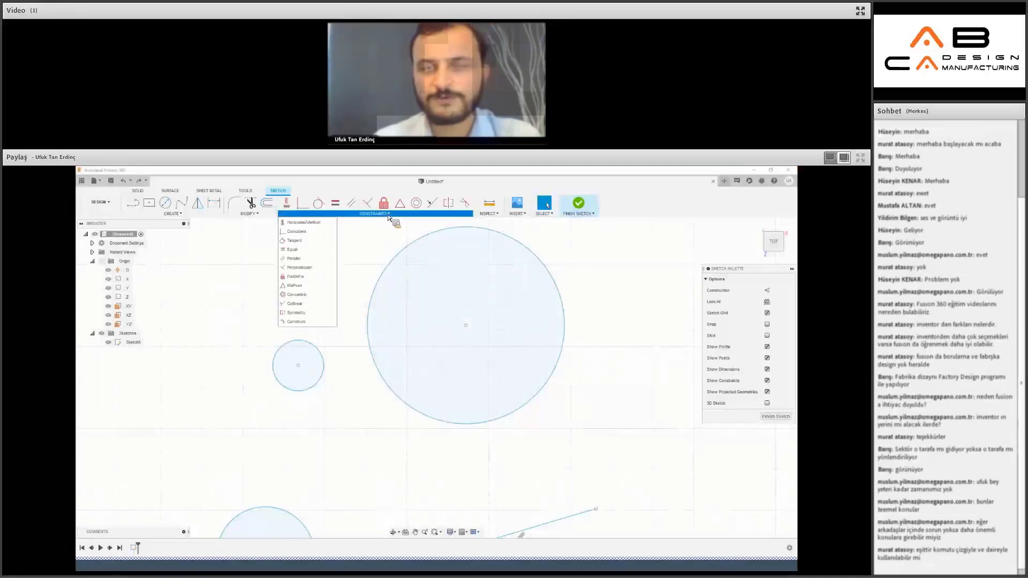
{"action": "left_click", "coordinate": [301, 278]}
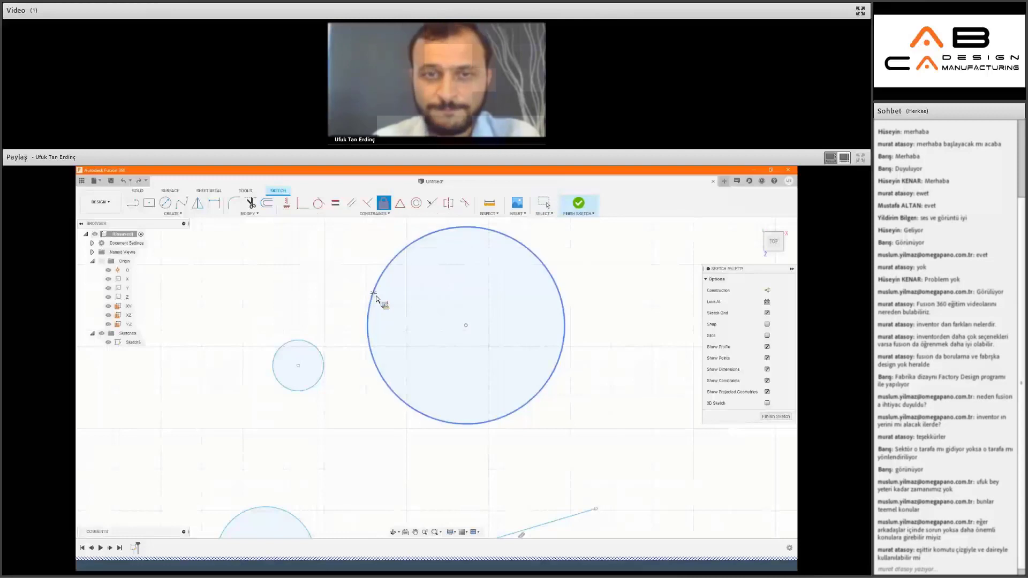
{"action": "left_click", "coordinate": [465, 326]}
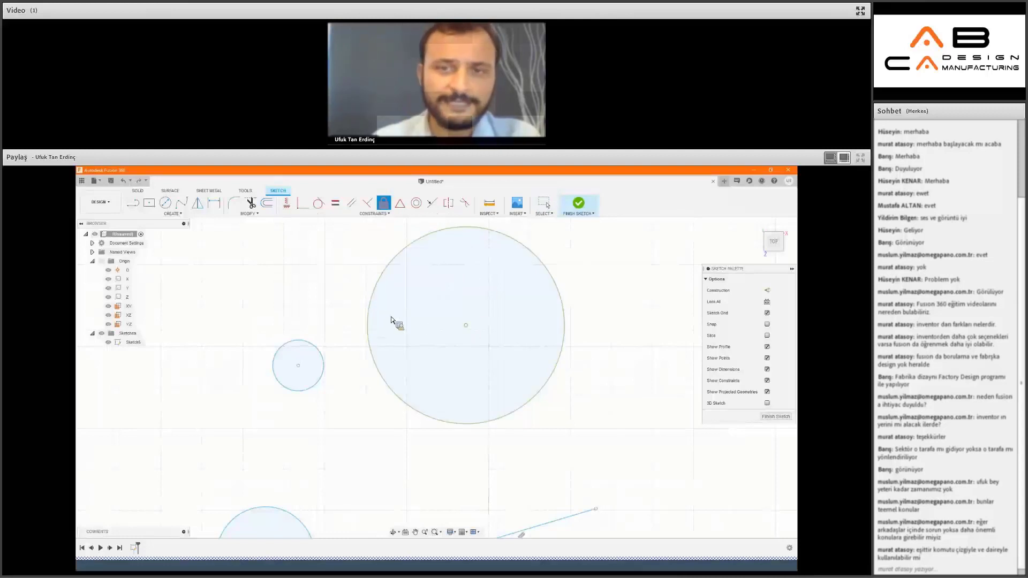
Make the small circle equal in size to the large circle.
{"action": "left_click", "coordinate": [337, 205]}
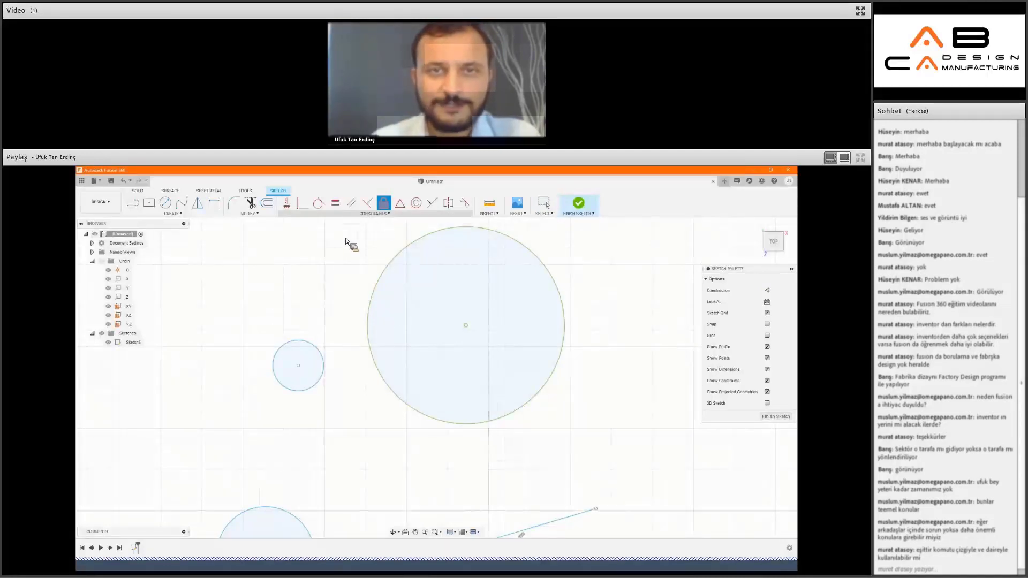
{"action": "left_click", "coordinate": [324, 361]}
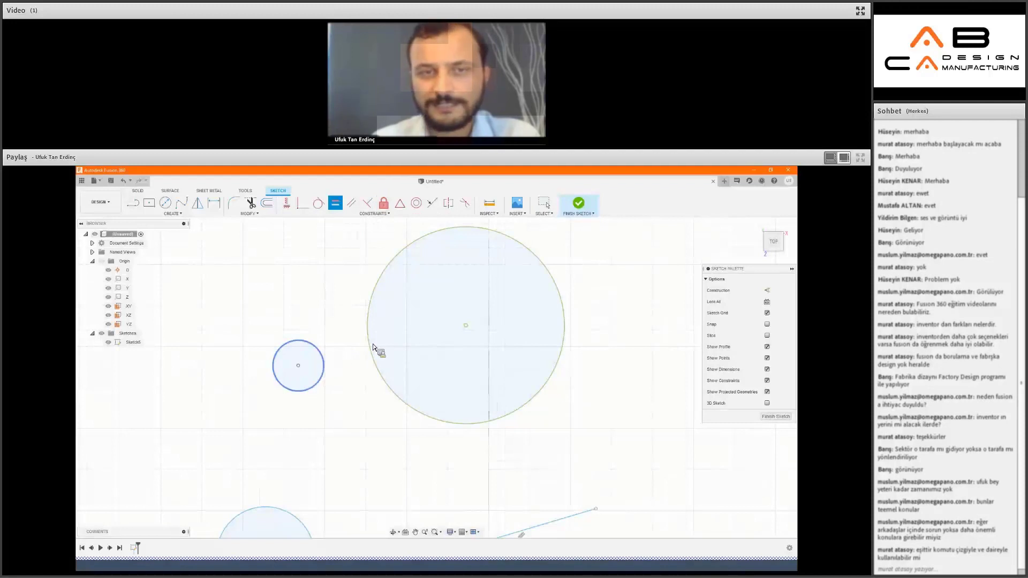
{"action": "left_click", "coordinate": [320, 320]}
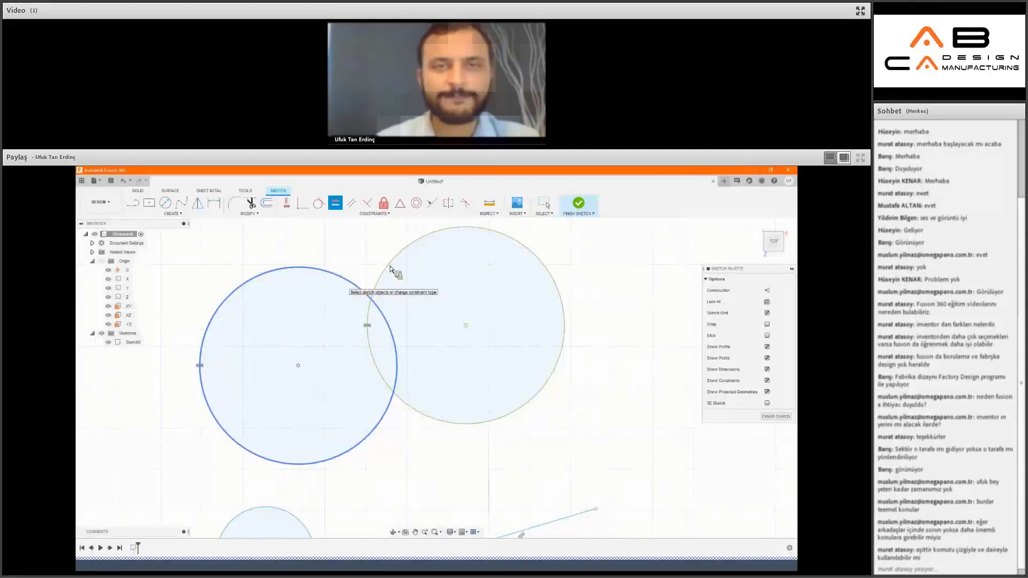
{"action": "left_click", "coordinate": [379, 215]}
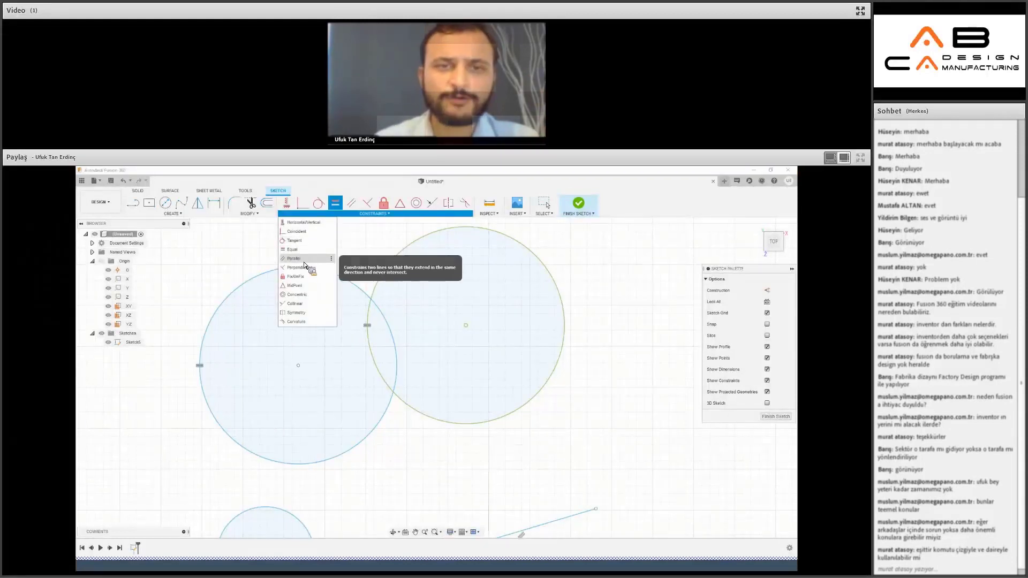
{"action": "scroll", "coordinate": [289, 401], "scroll_direction": "up", "scroll_amount": 5}
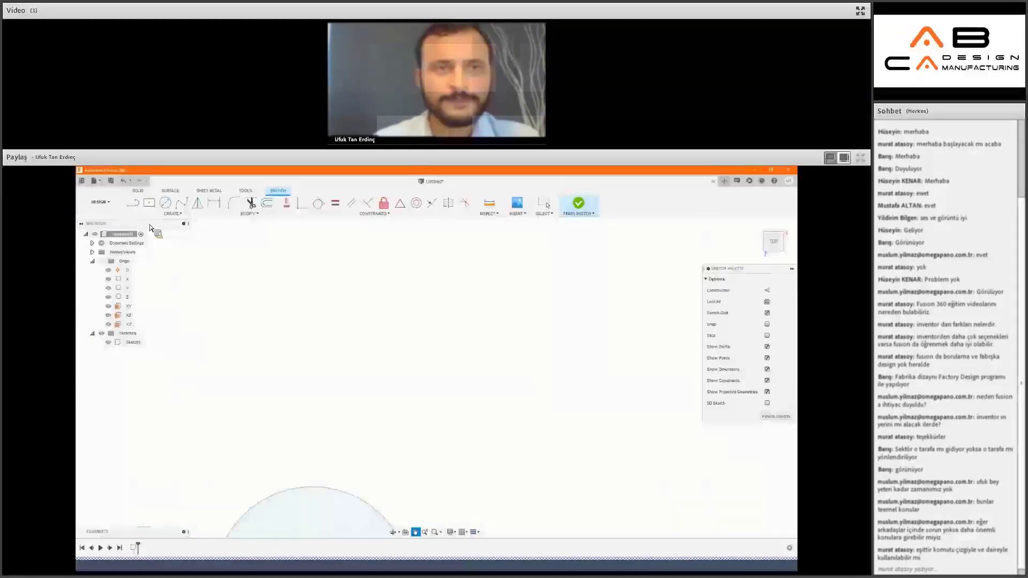
Draw a bent line and a separate sloped line below it.
{"action": "key", "text": "l"}
{"action": "left_click", "coordinate": [378, 351]}
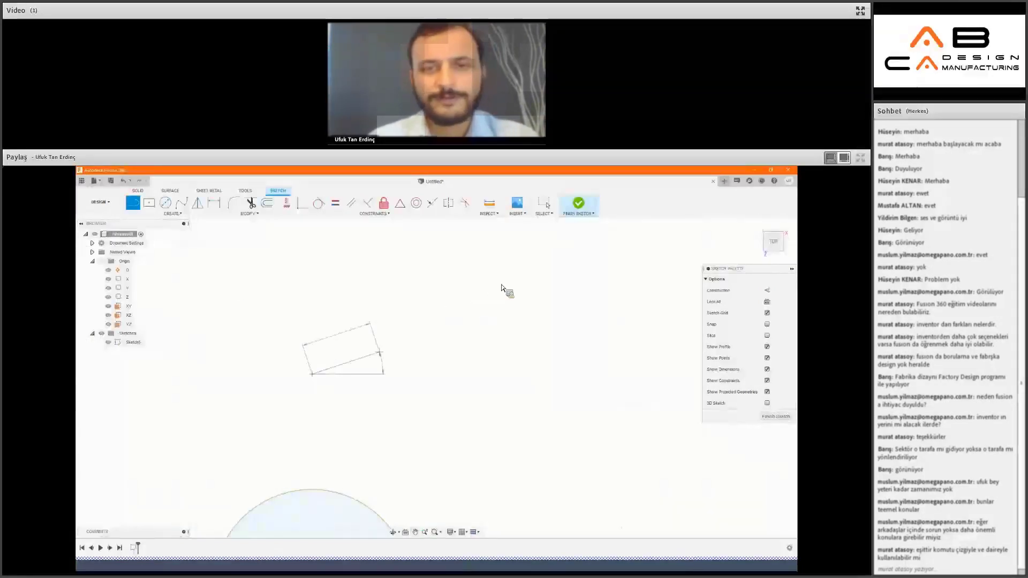
{"action": "left_click", "coordinate": [498, 282]}
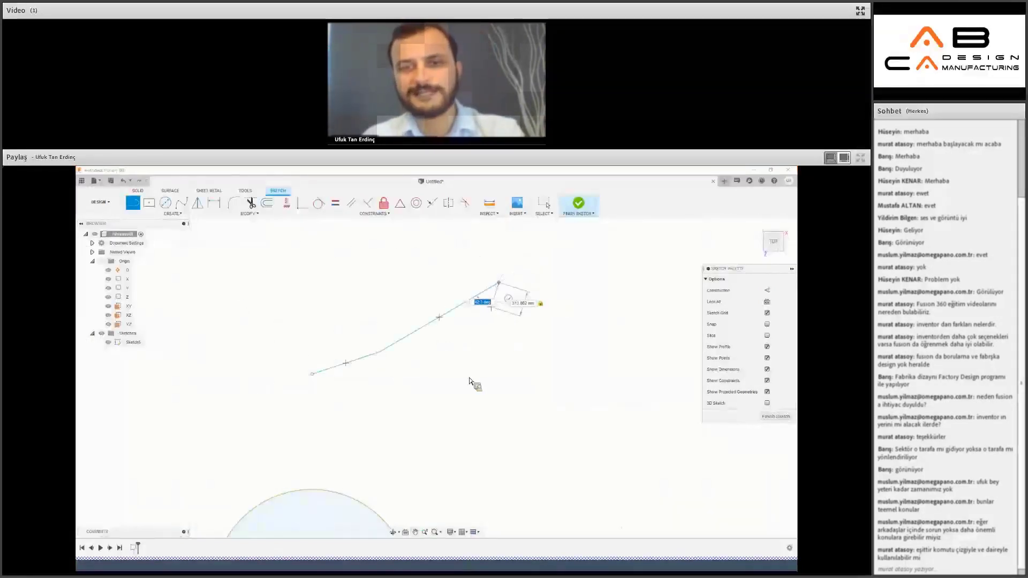
{"action": "key", "text": "Escape"}
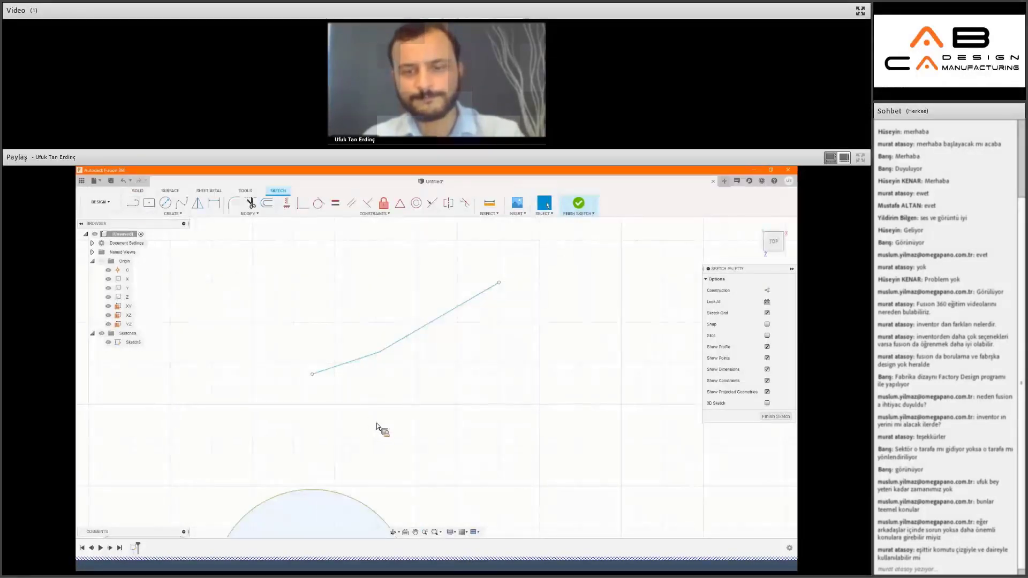
{"action": "left_click", "coordinate": [371, 421]}
{"action": "double_click", "coordinate": [562, 351]}
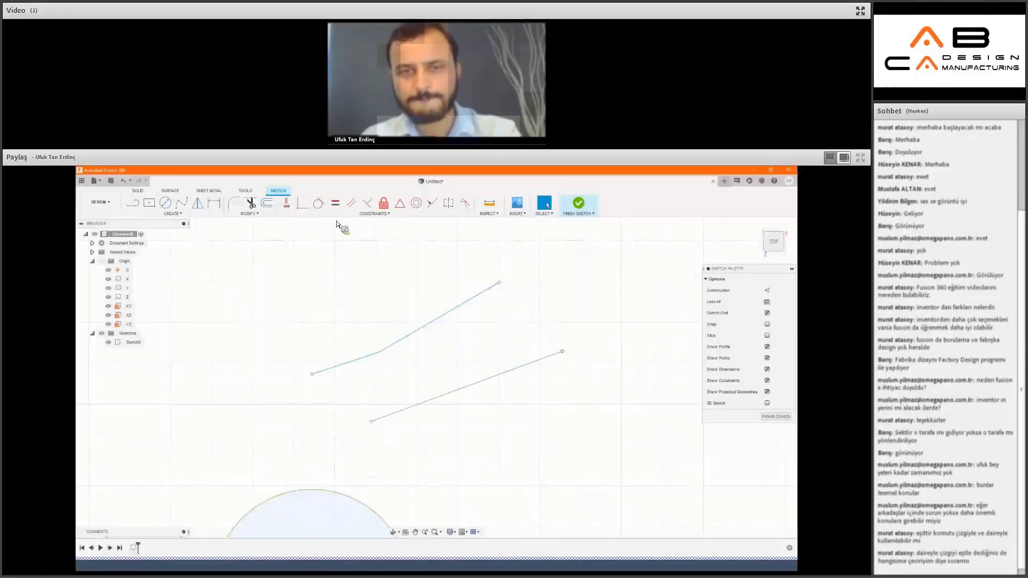
Make the lower line parallel to both segments of the bent line.
{"action": "left_click", "coordinate": [351, 203]}
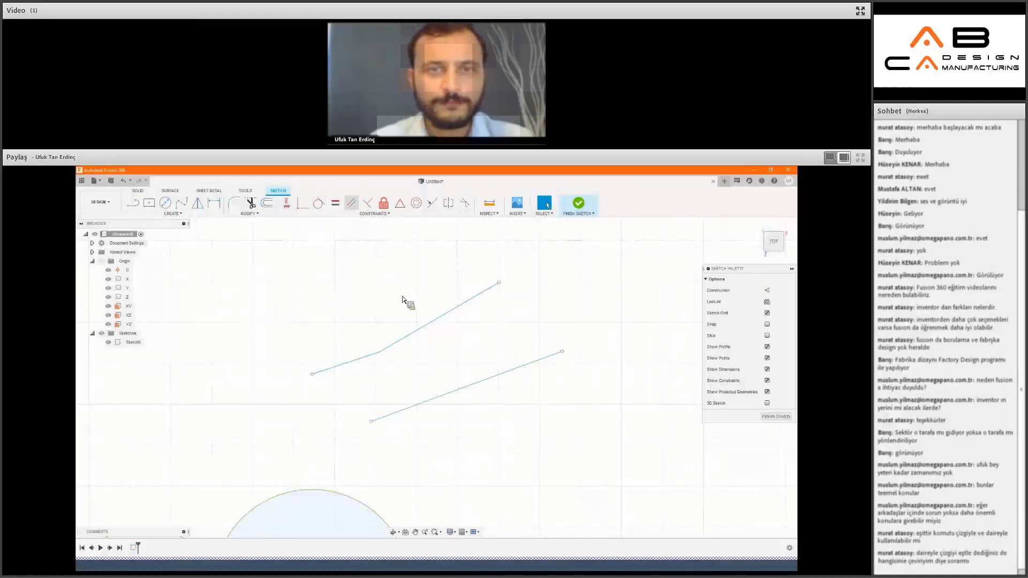
{"action": "left_click", "coordinate": [431, 323]}
{"action": "left_click", "coordinate": [415, 405]}
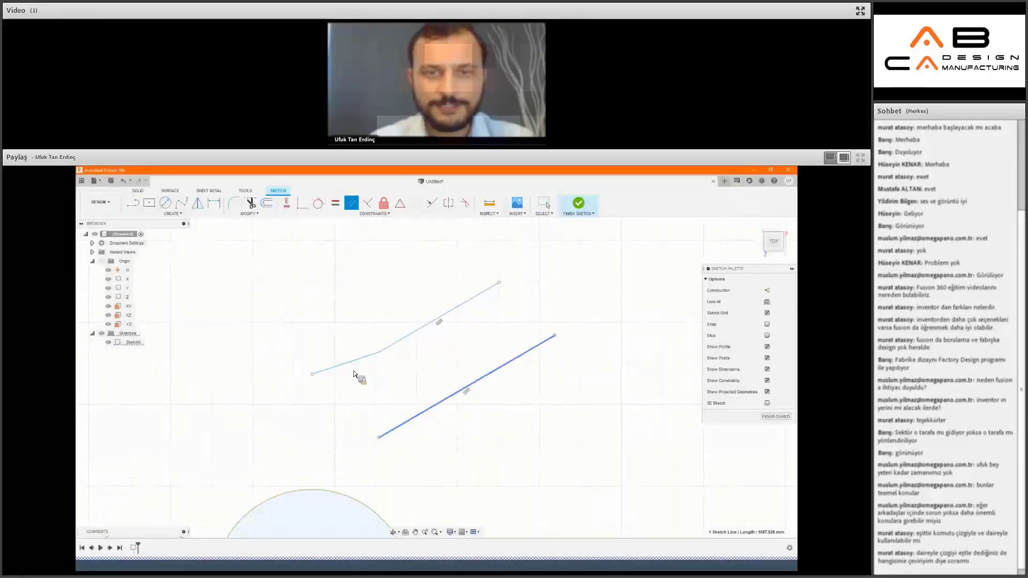
{"action": "left_click", "coordinate": [391, 416]}
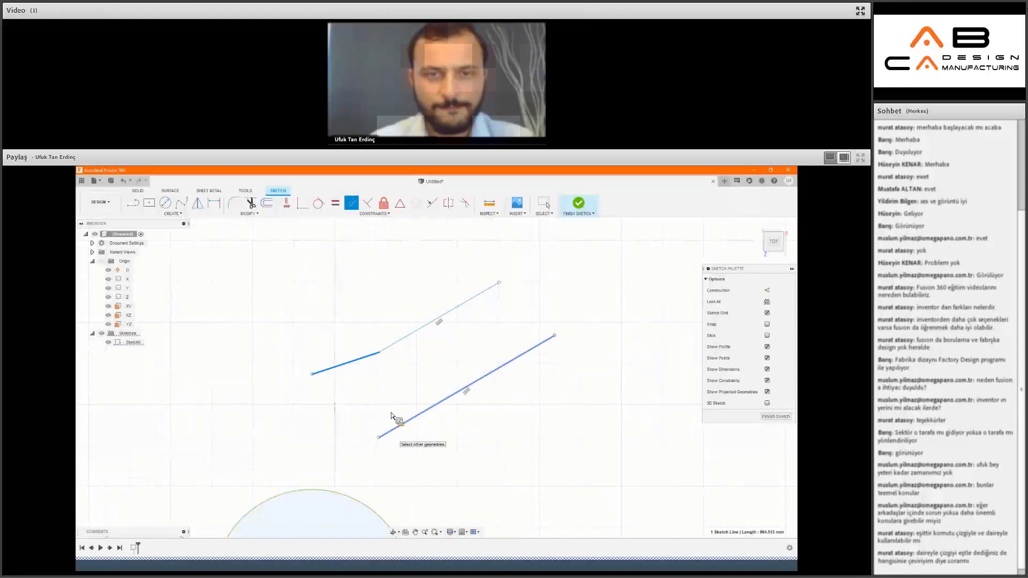
{"action": "left_click", "coordinate": [337, 350]}
{"action": "left_click", "coordinate": [357, 215]}
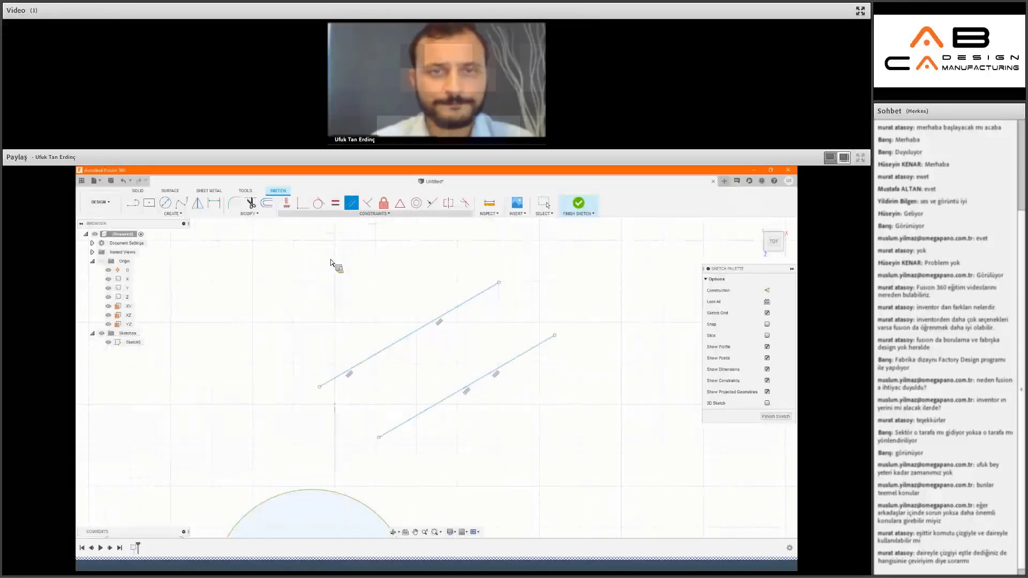
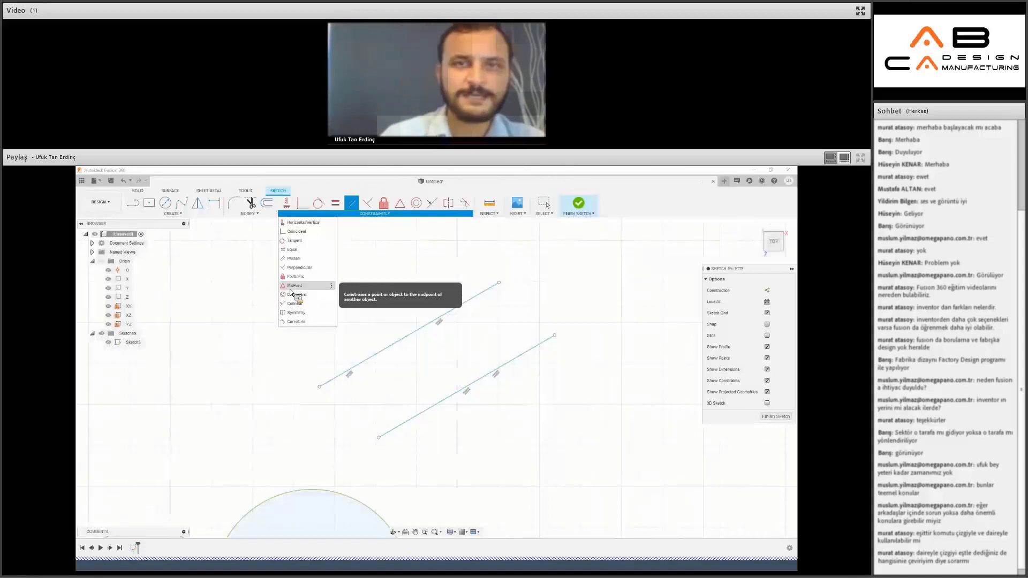
Draw a small circle to the left of the two slanted lines.
{"action": "key", "text": "c"}
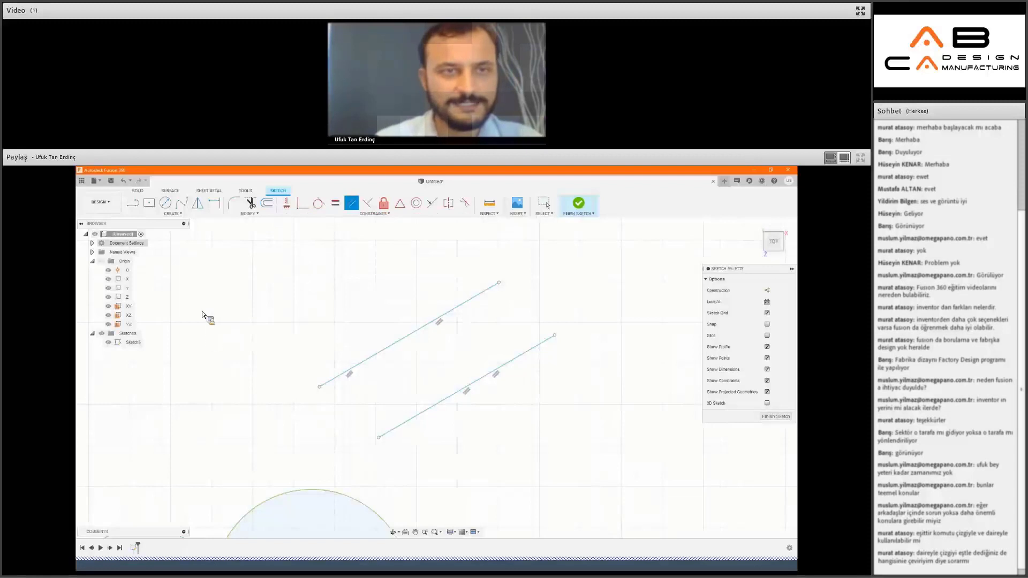
{"action": "left_click", "coordinate": [198, 321]}
{"action": "left_click", "coordinate": [215, 305]}
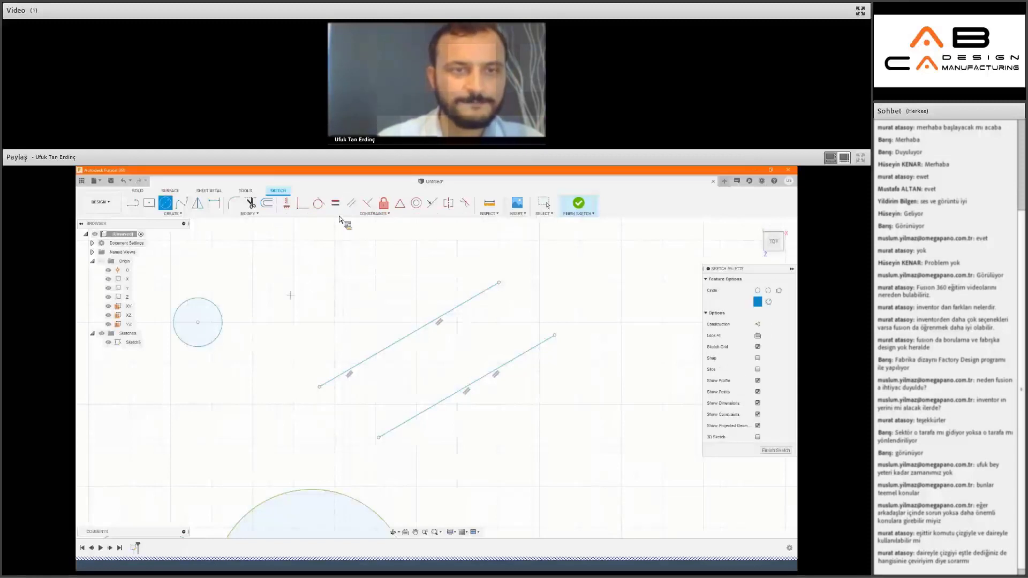
{"action": "key", "text": "Escape"}
Try a Midpoint constraint snapping the circle centre to the lower line, then undo it.
{"action": "key", "text": "s"}
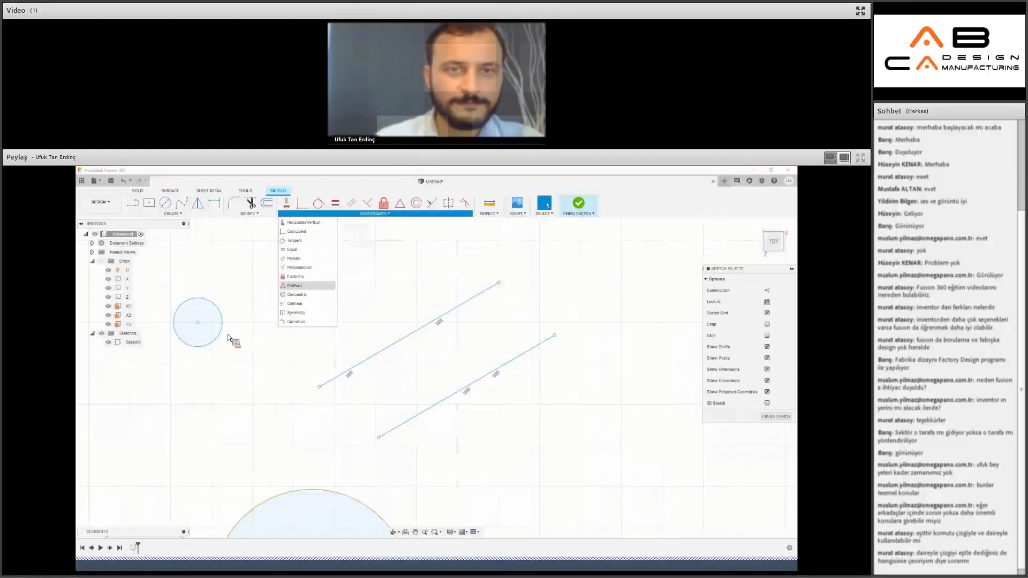
{"action": "key", "text": "Return"}
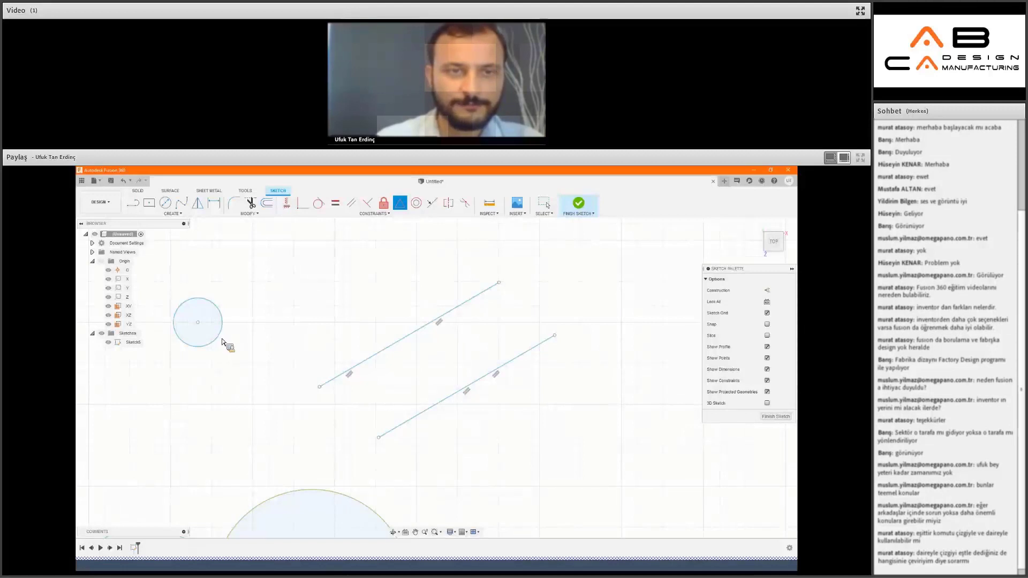
{"action": "left_click", "coordinate": [197, 323]}
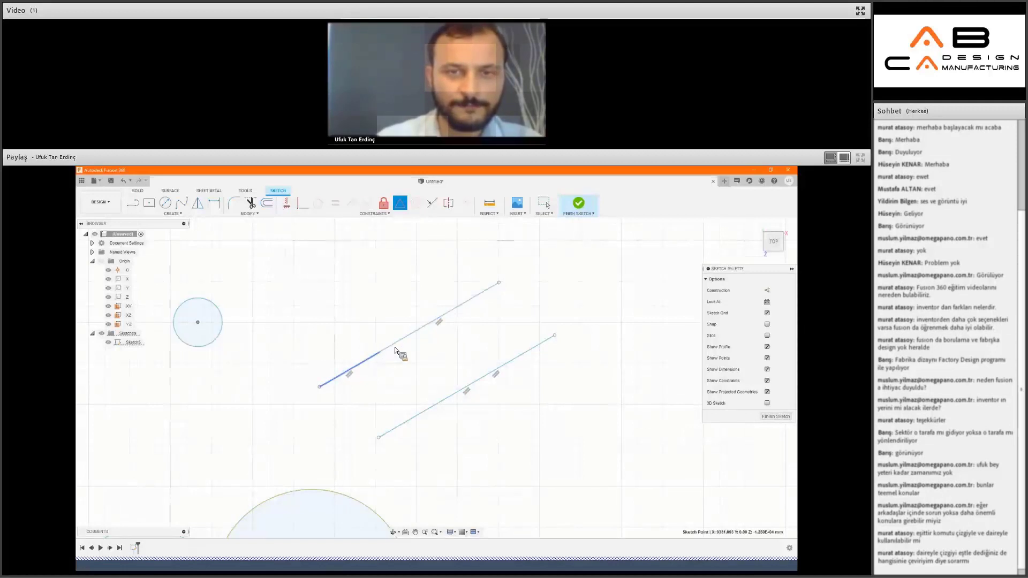
{"action": "left_click", "coordinate": [447, 408]}
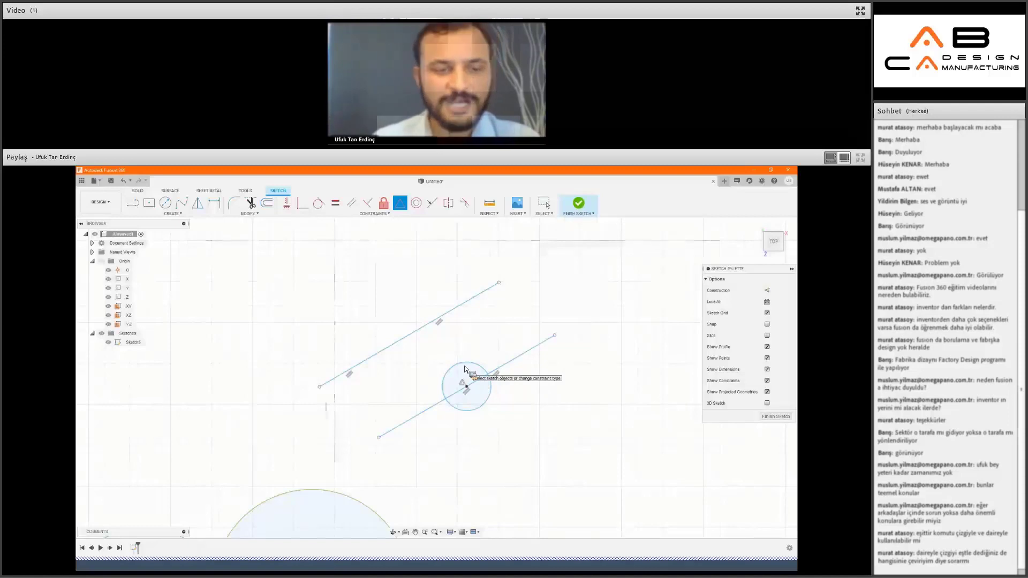
{"action": "key", "text": "Escape"}
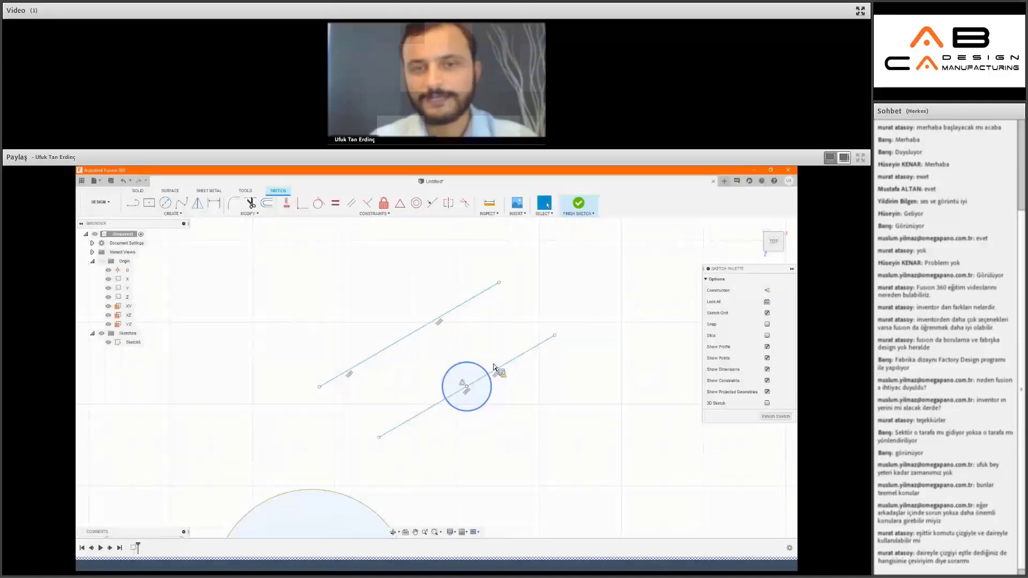
{"action": "key", "text": "ctrl+z"}
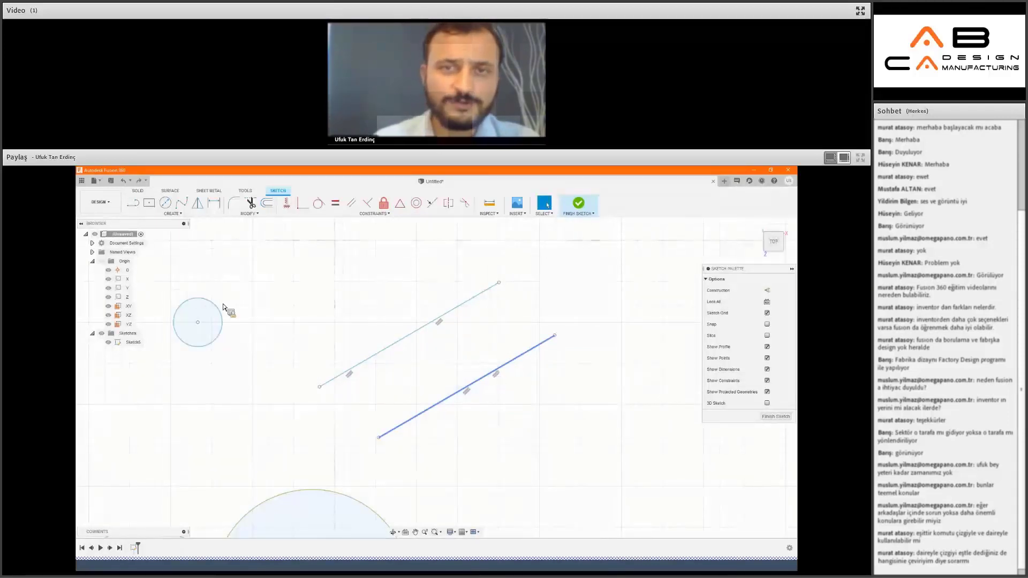
{"action": "left_click", "coordinate": [224, 307]}
{"action": "left_click", "coordinate": [382, 214]}
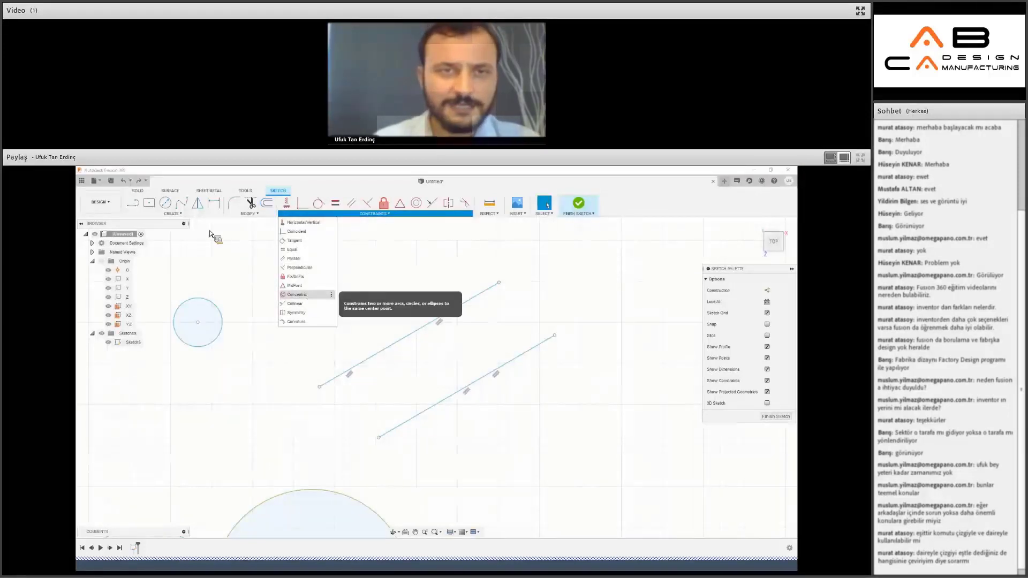
Draw a larger Center Diameter circle near the small circle.
{"action": "left_click", "coordinate": [165, 203]}
{"action": "left_click", "coordinate": [292, 256]}
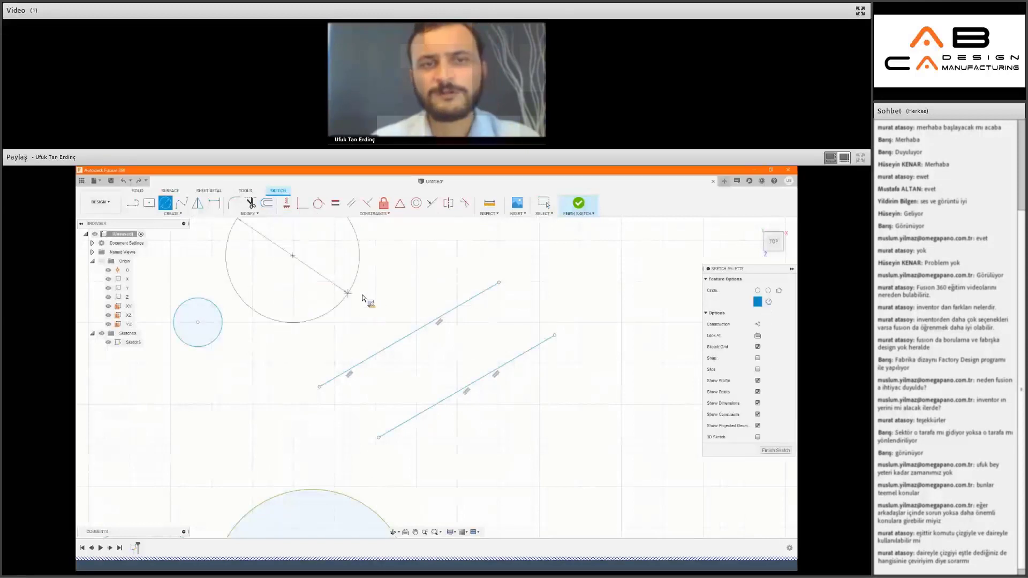
{"action": "key", "text": "Return"}
{"action": "key", "text": "Escape"}
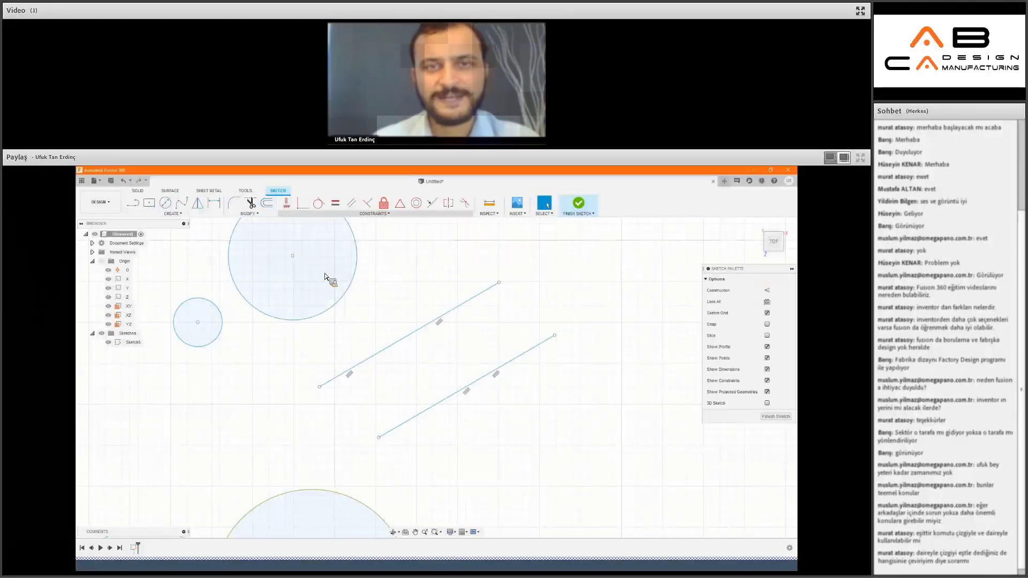
Make the large and small circles concentric with a Concentric constraint.
{"action": "left_click", "coordinate": [374, 214]}
{"action": "left_click", "coordinate": [304, 295]}
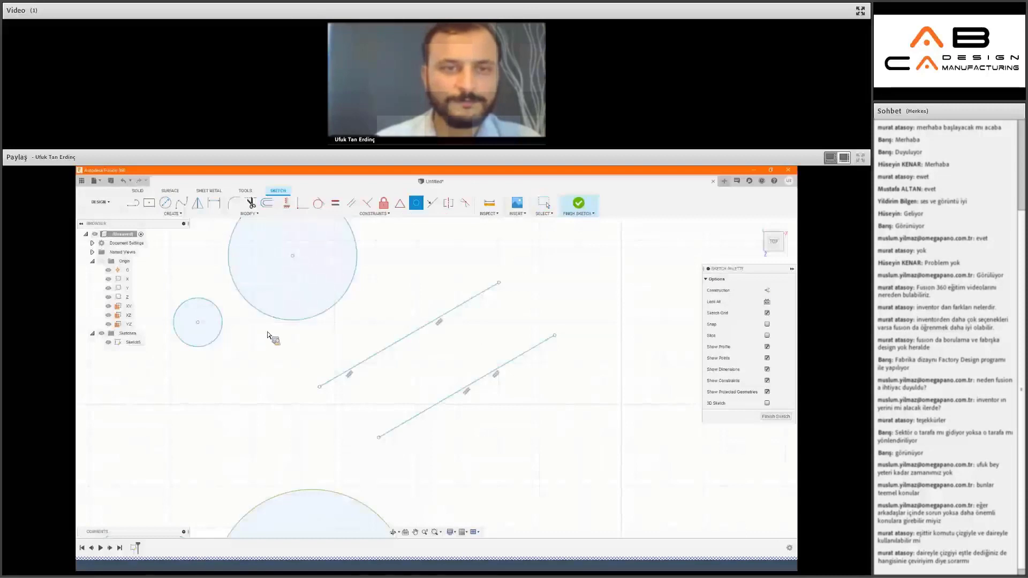
{"action": "left_click", "coordinate": [283, 322]}
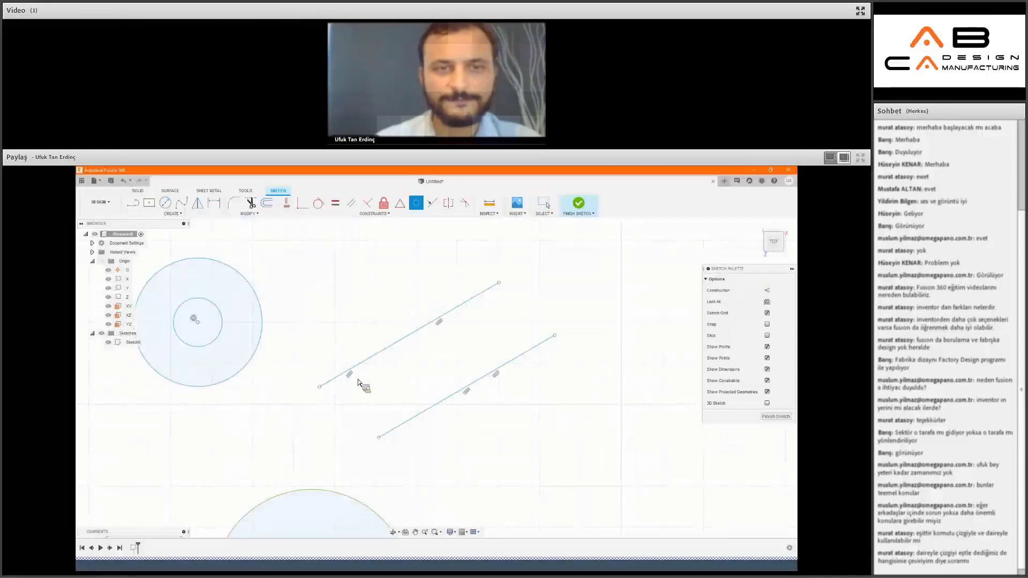
{"action": "middle_click_drag", "start_coordinate": [306, 323], "coordinate": [367, 357]}
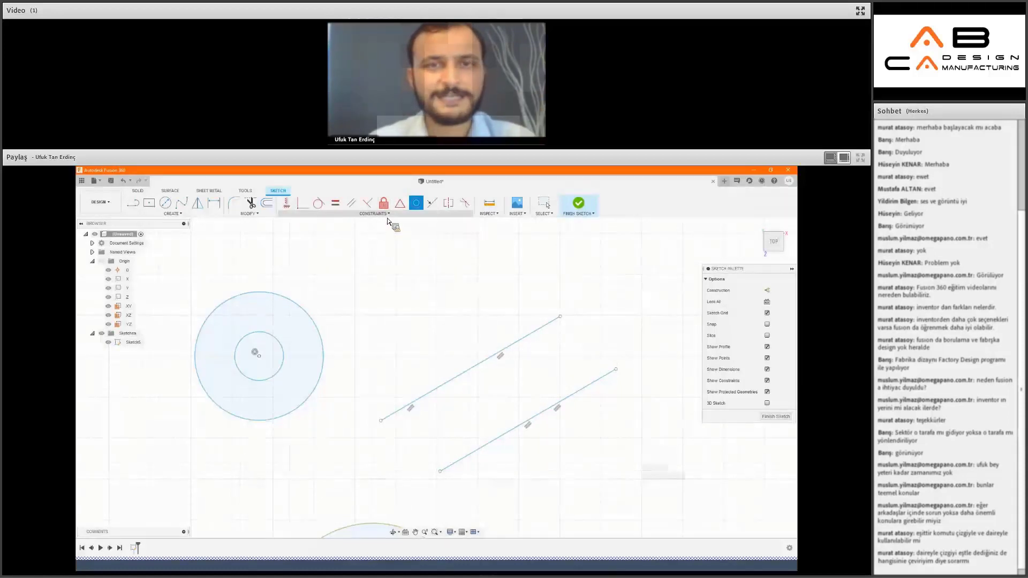
{"action": "left_click", "coordinate": [387, 214]}
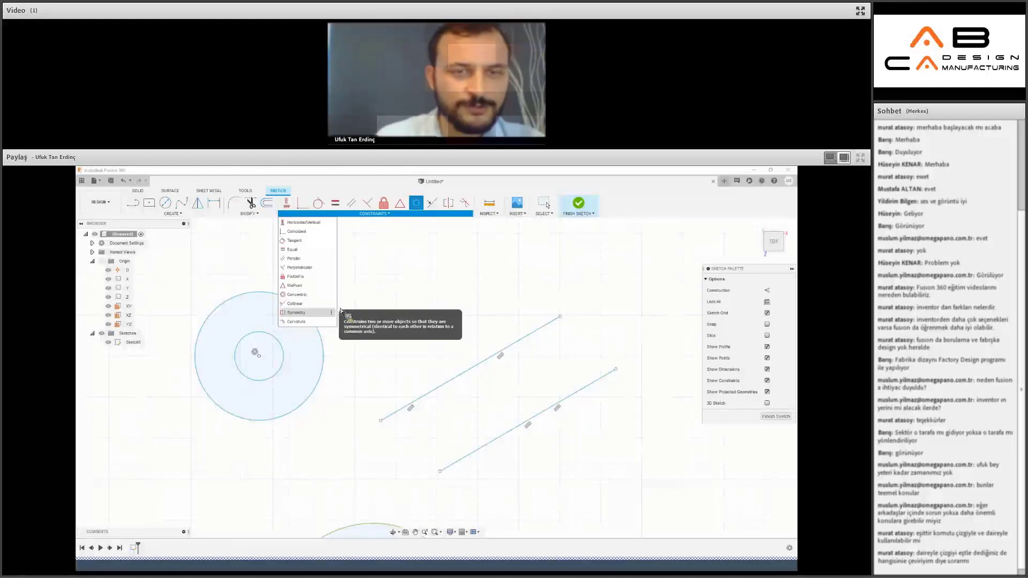
Draw a small circle and a second circle to its right in free space.
{"action": "middle_click_drag", "start_coordinate": [295, 235], "coordinate": [299, 337]}
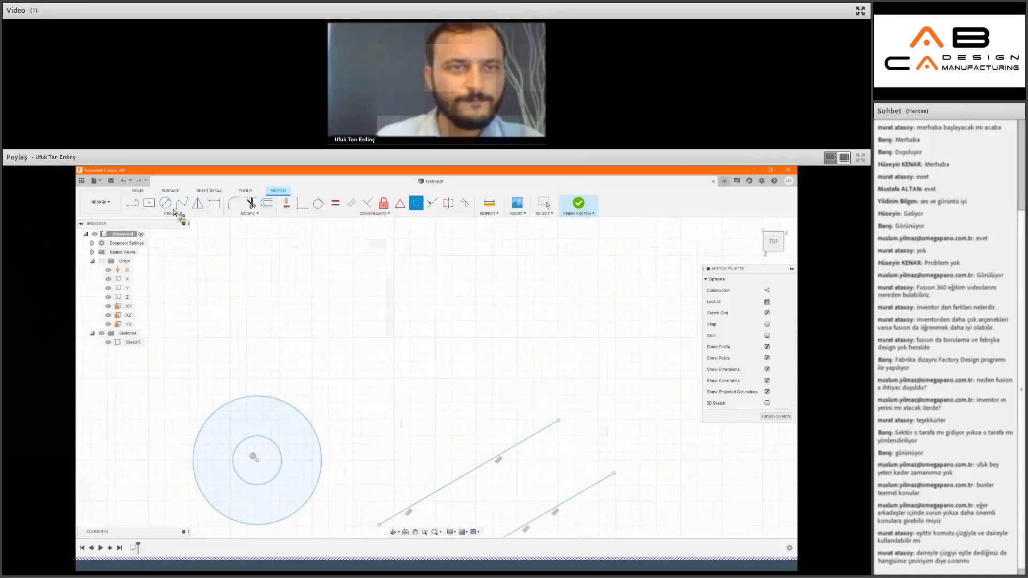
{"action": "key", "text": "c"}
{"action": "left_click", "coordinate": [300, 310]}
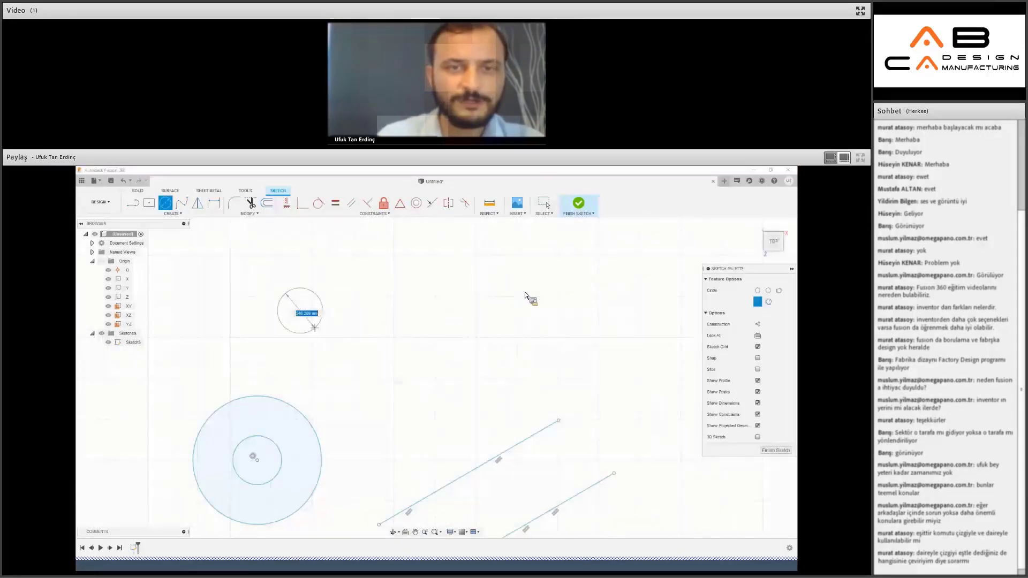
{"action": "left_click", "coordinate": [323, 310]}
{"action": "left_click", "coordinate": [510, 276]}
{"action": "left_click", "coordinate": [560, 319]}
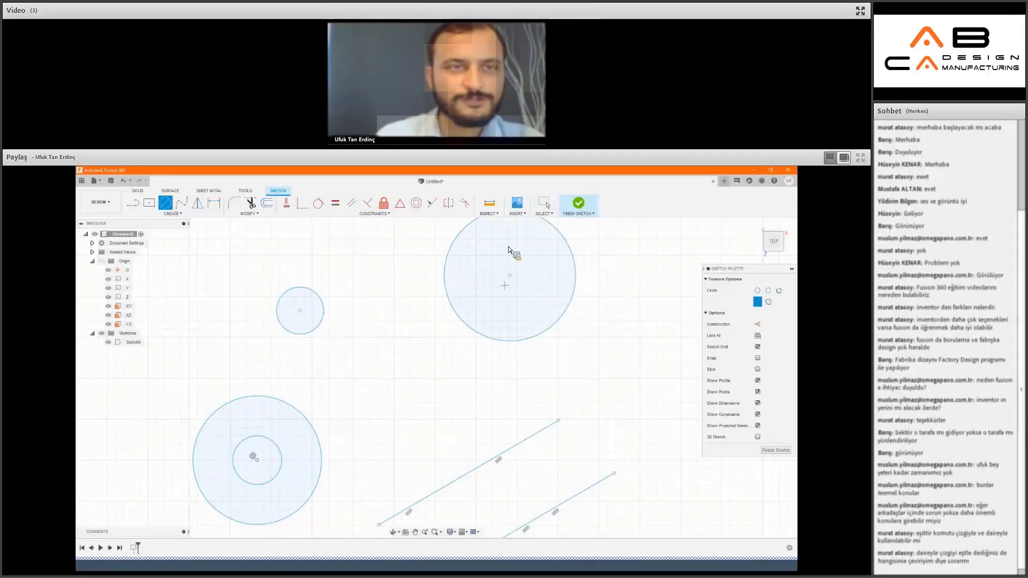
Draw a vertical construction line between the two circles.
{"action": "key", "text": "l"}
{"action": "left_click", "coordinate": [767, 291]}
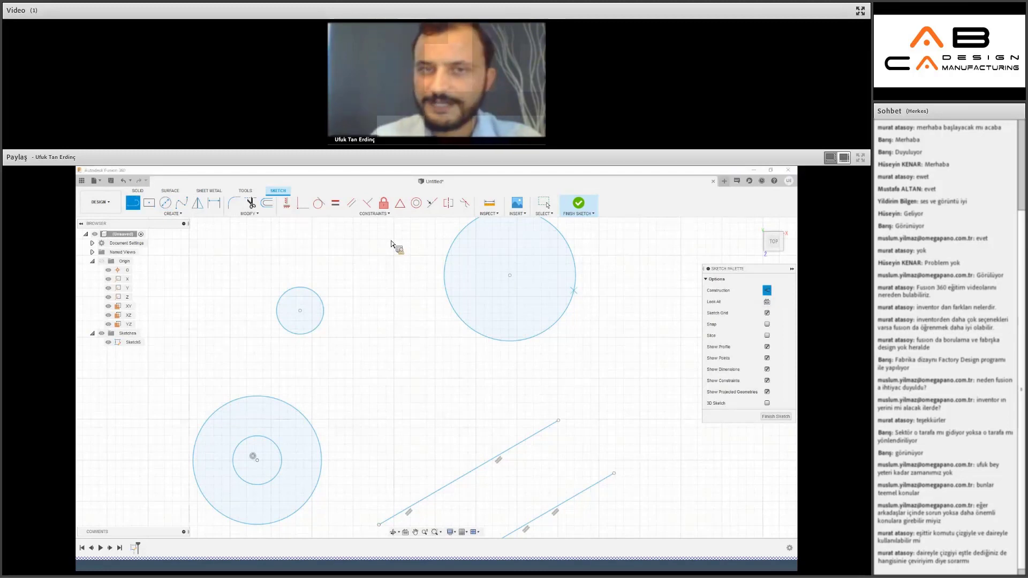
{"action": "left_click", "coordinate": [399, 409]}
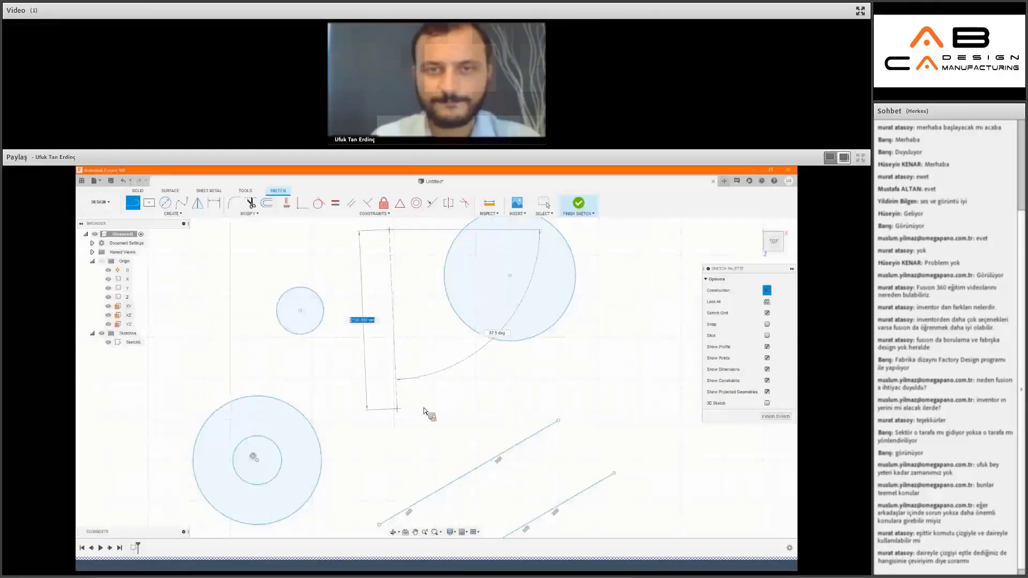
{"action": "left_click", "coordinate": [392, 384]}
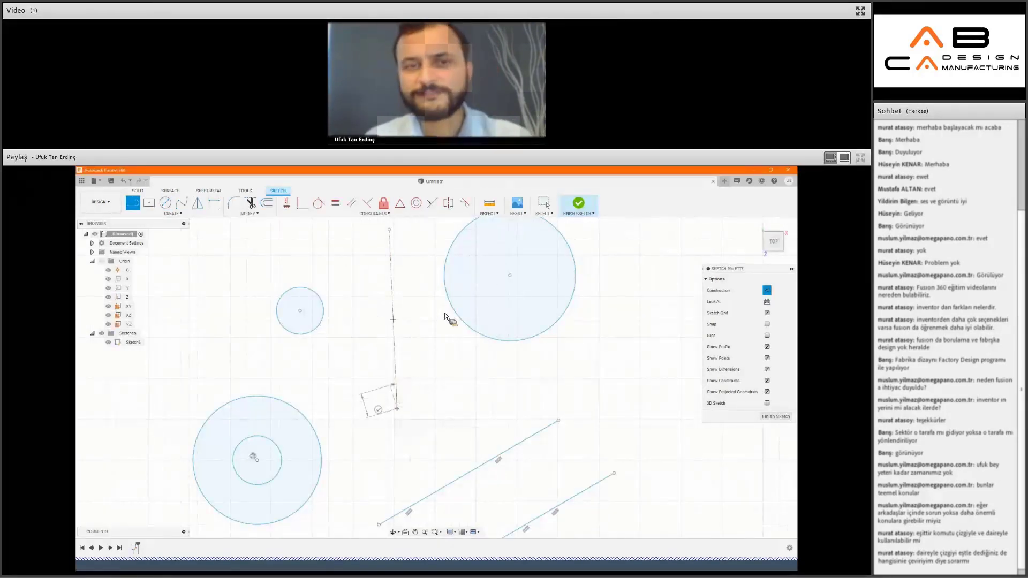
{"action": "key", "text": "Escape"}
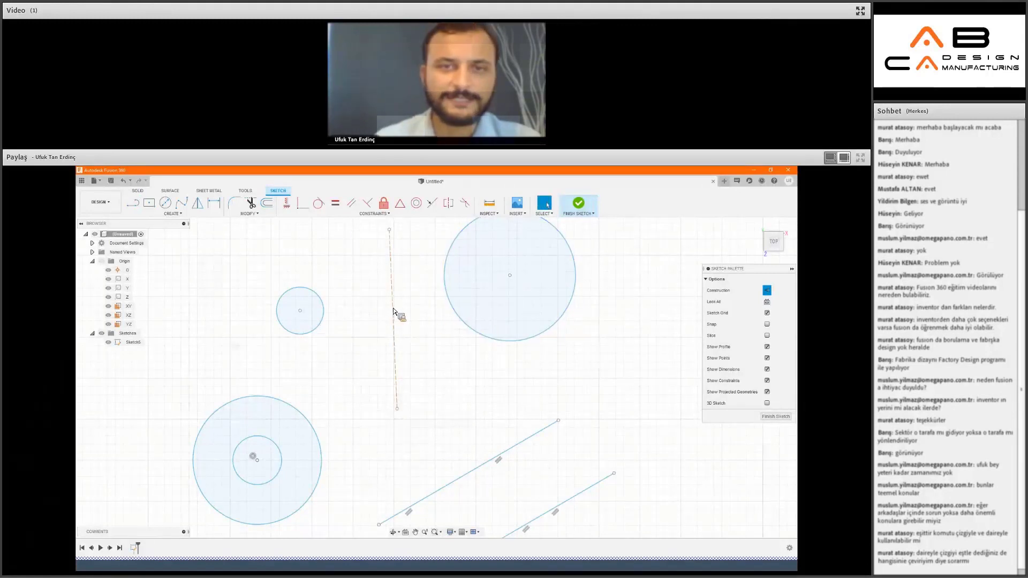
Make the two circles symmetric about the vertical construction line.
{"action": "left_click", "coordinate": [316, 214]}
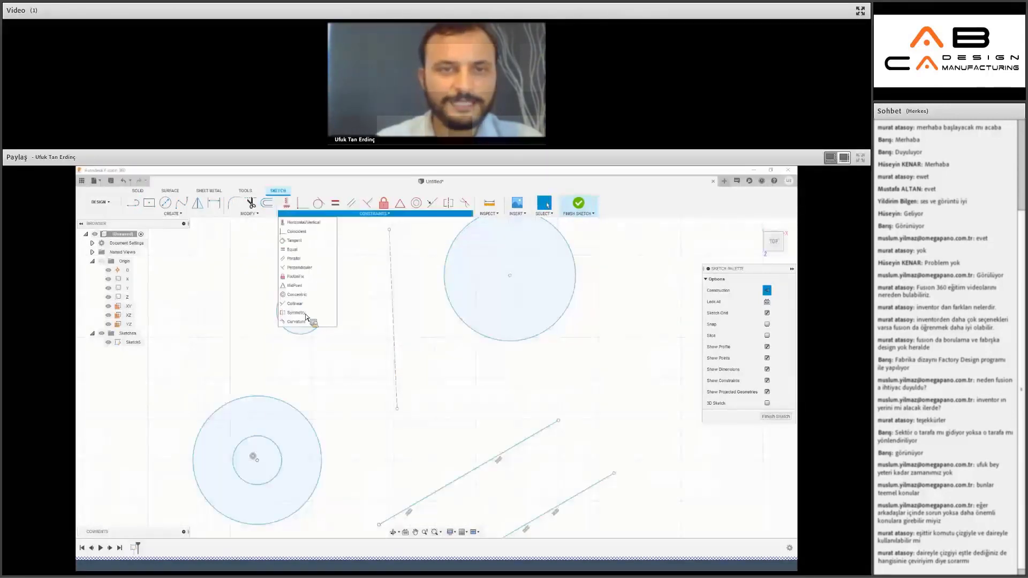
{"action": "left_click", "coordinate": [306, 314]}
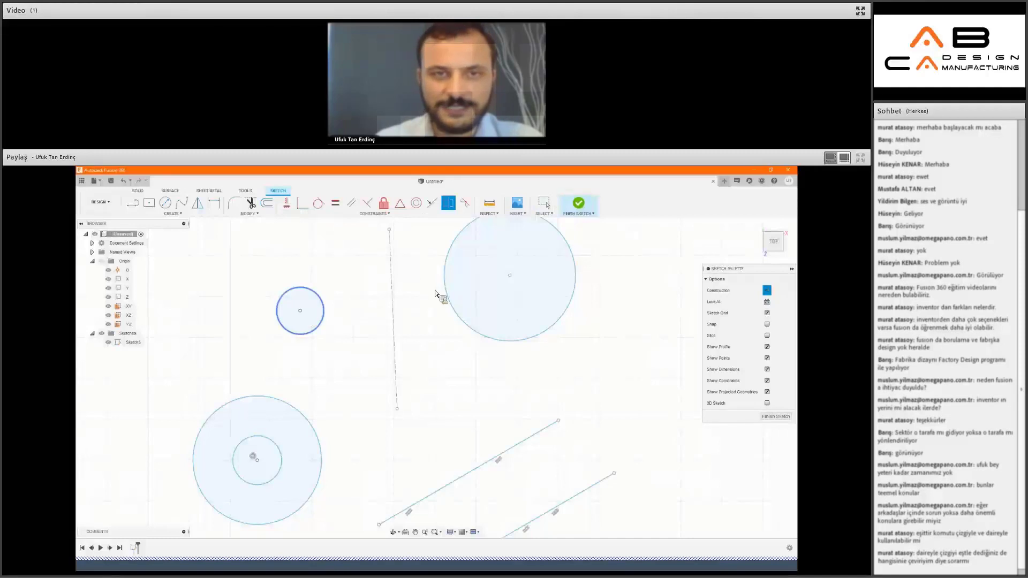
{"action": "left_click", "coordinate": [440, 304]}
{"action": "left_click", "coordinate": [396, 328]}
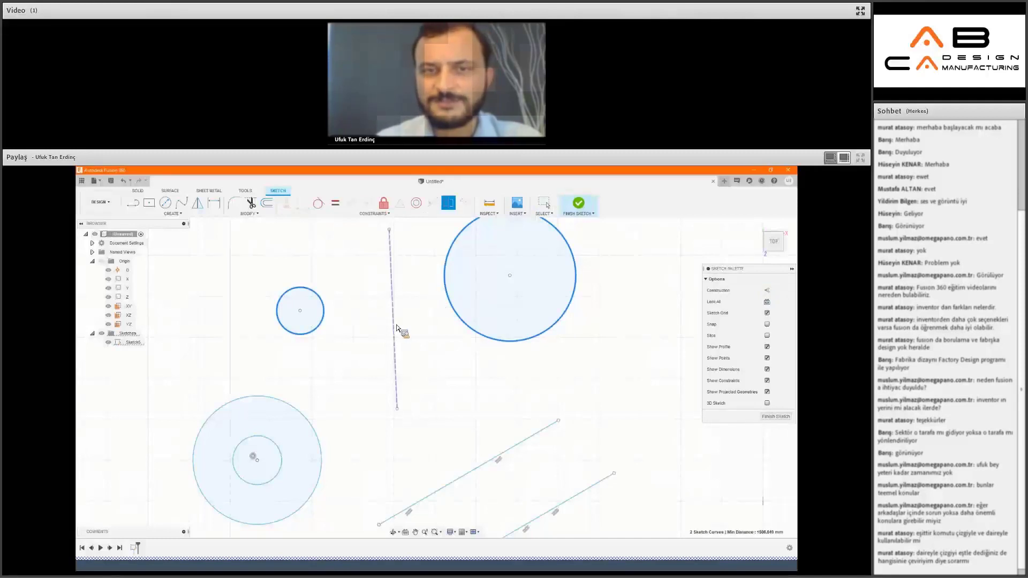
{"action": "left_click", "coordinate": [396, 328]}
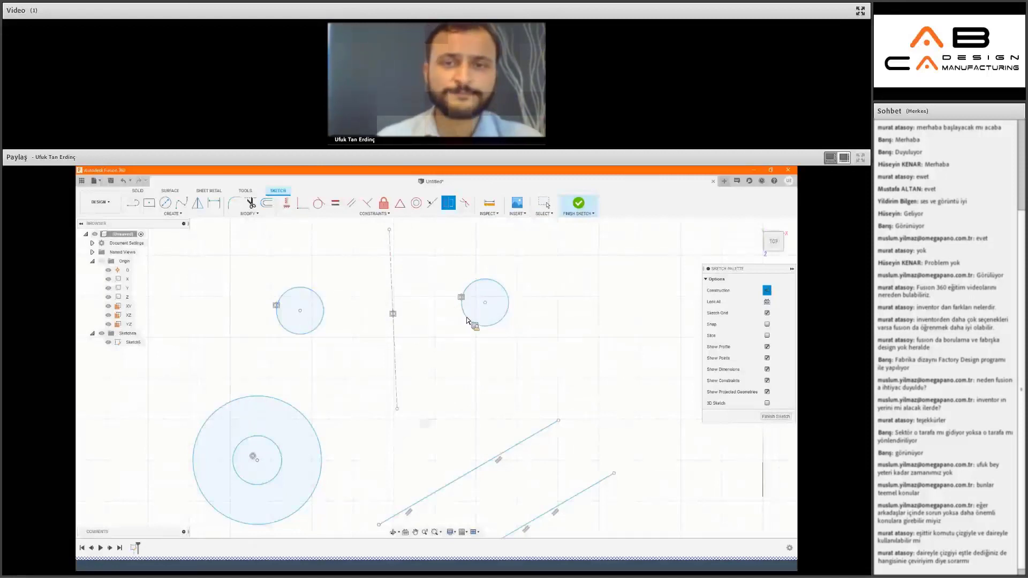
{"action": "left_click", "coordinate": [280, 297]}
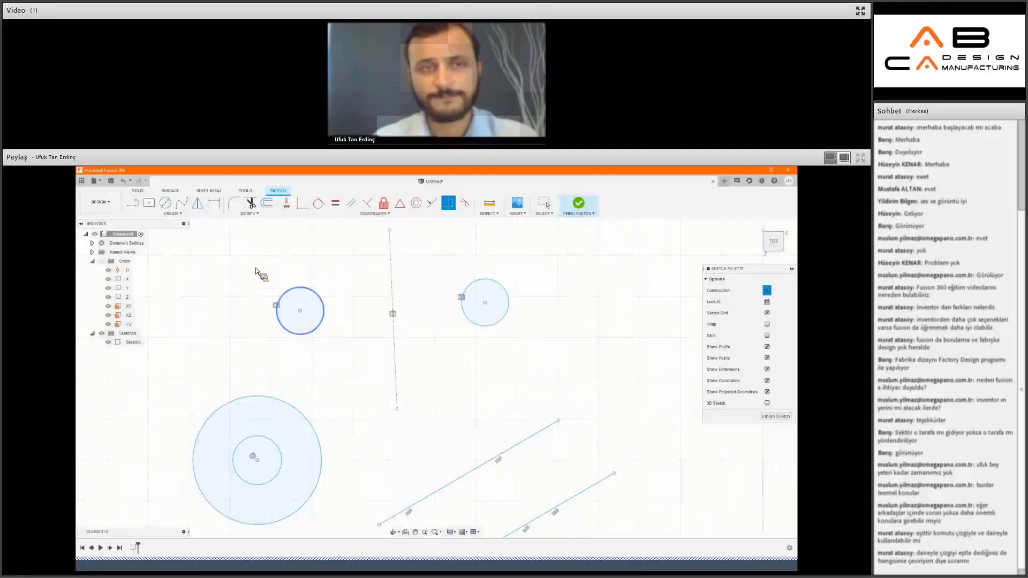
{"action": "left_click", "coordinate": [207, 237]}
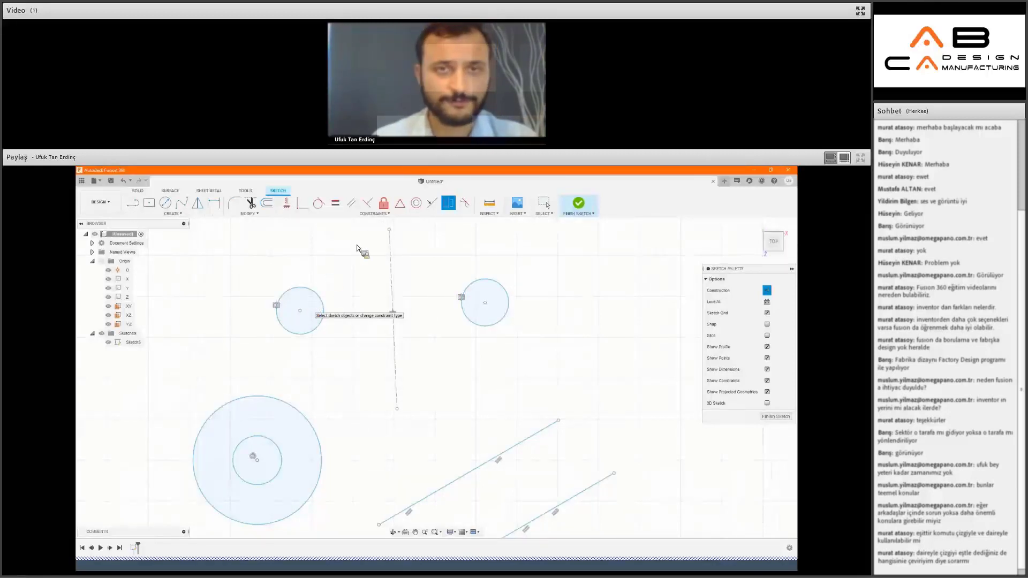
{"action": "left_click", "coordinate": [374, 213]}
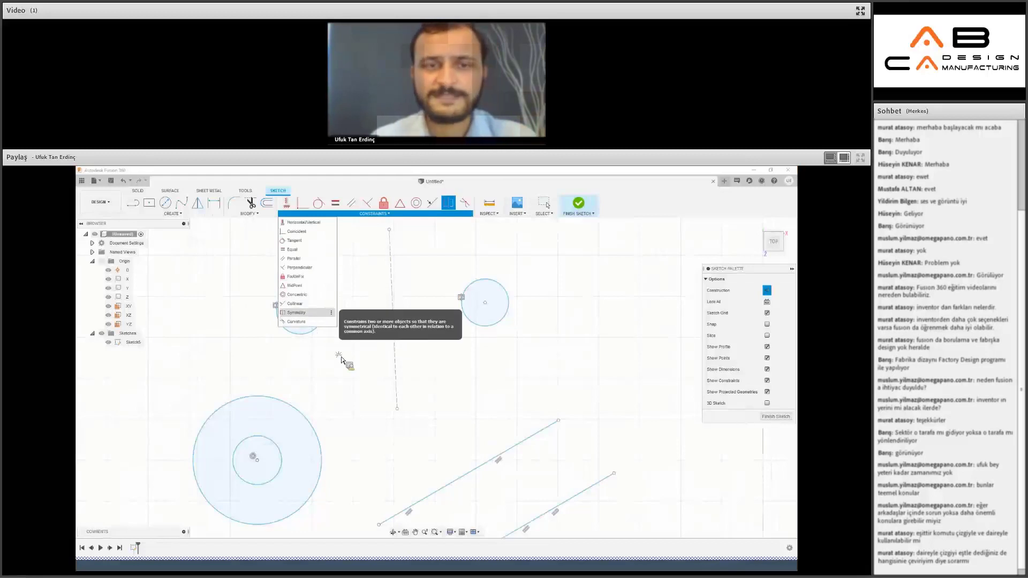
{"action": "left_click", "coordinate": [360, 380]}
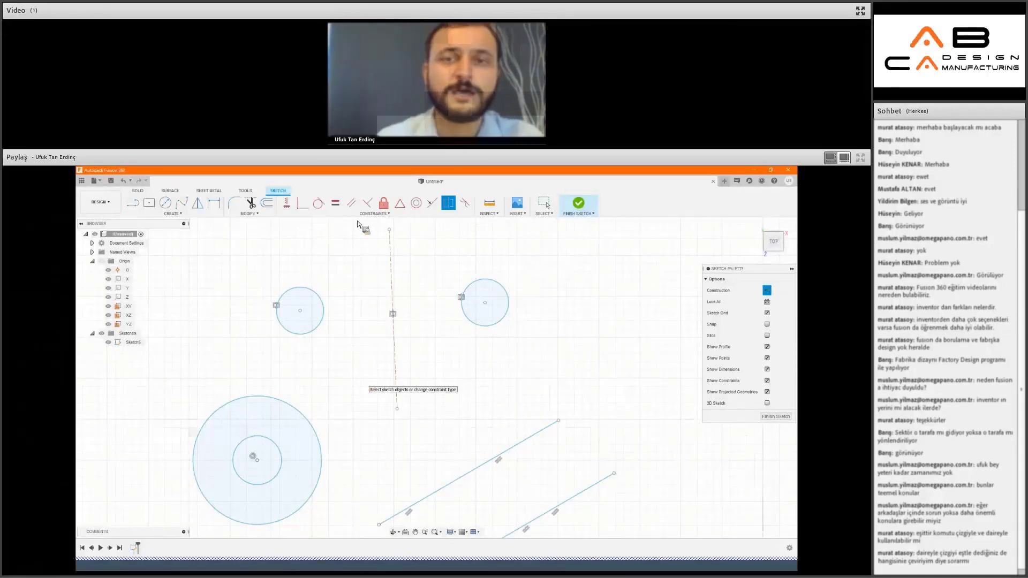
{"action": "left_click", "coordinate": [373, 214]}
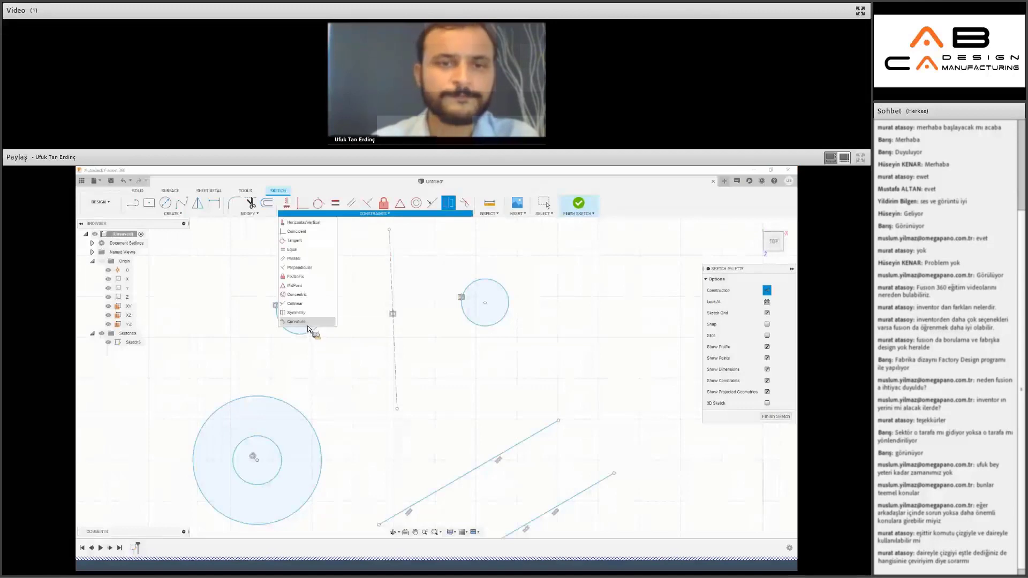
{"action": "mouse_move", "coordinate": [297, 322]}
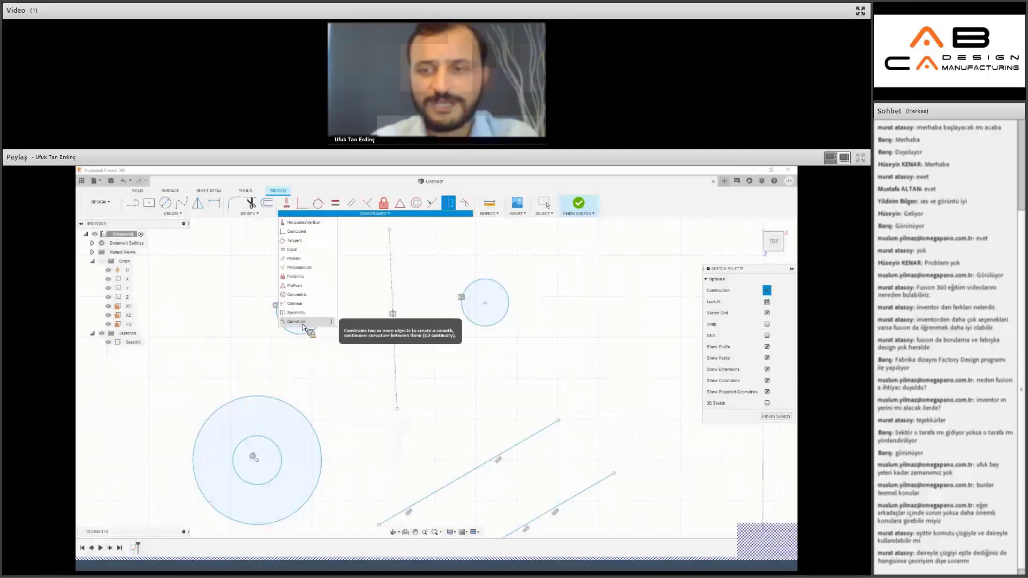
Draw an S-shaped spline through several fit points above the circles.
{"action": "left_click", "coordinate": [261, 225]}
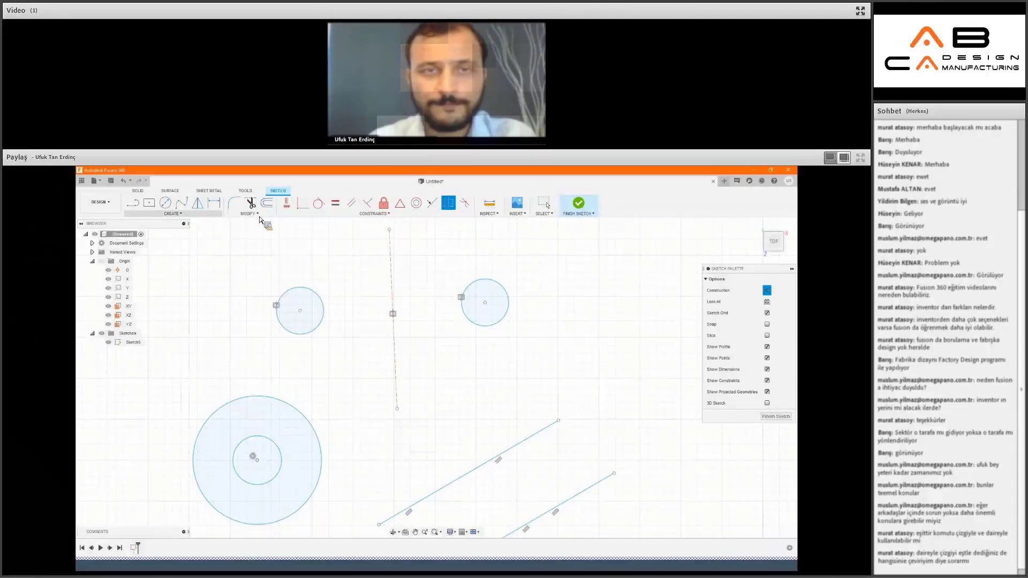
{"action": "left_click", "coordinate": [183, 205]}
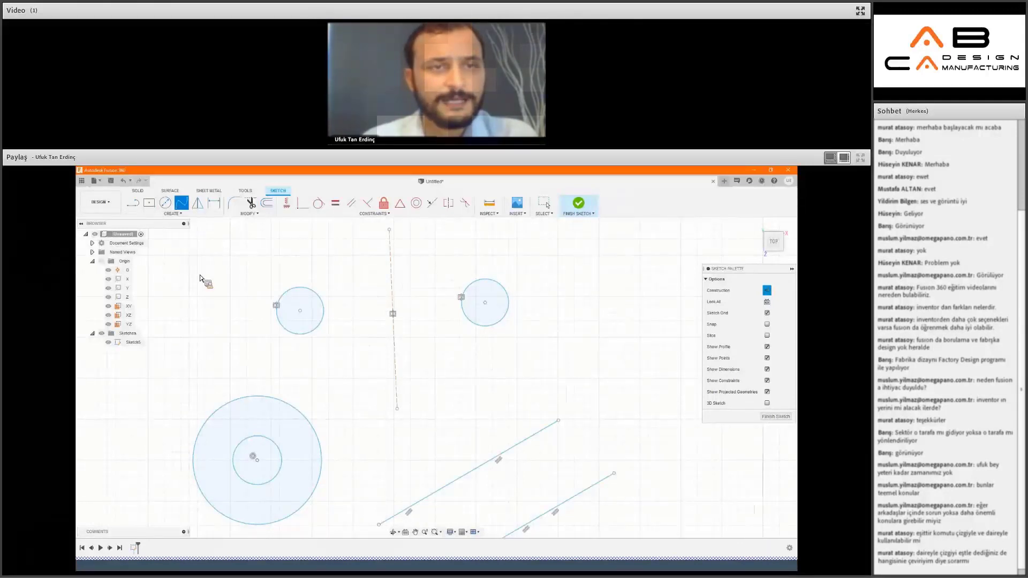
{"action": "middle_click_drag", "start_coordinate": [280, 456], "coordinate": [252, 364]}
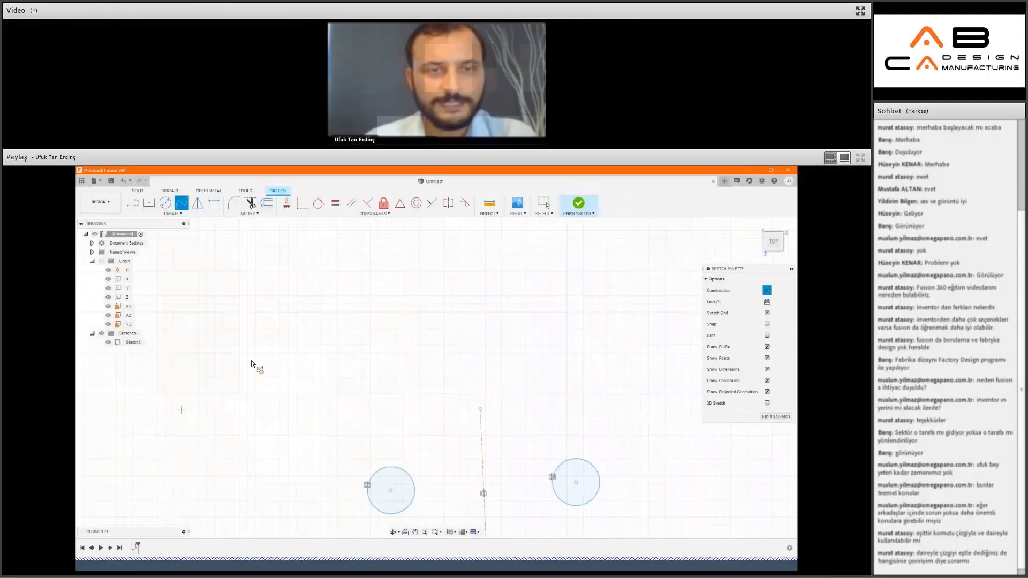
{"action": "left_click", "coordinate": [288, 342]}
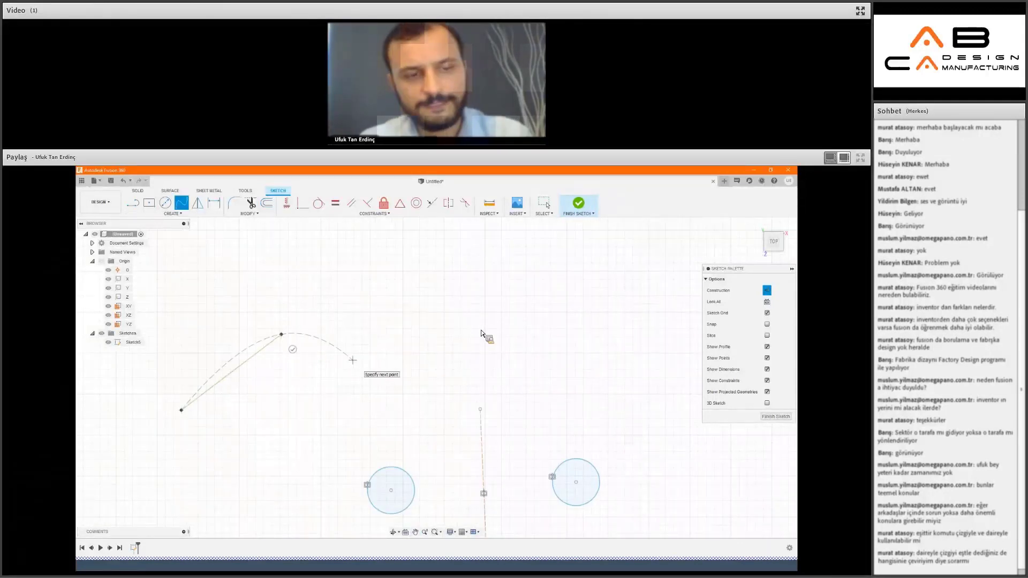
{"action": "key", "text": "Escape"}
{"action": "key", "text": "Escape"}
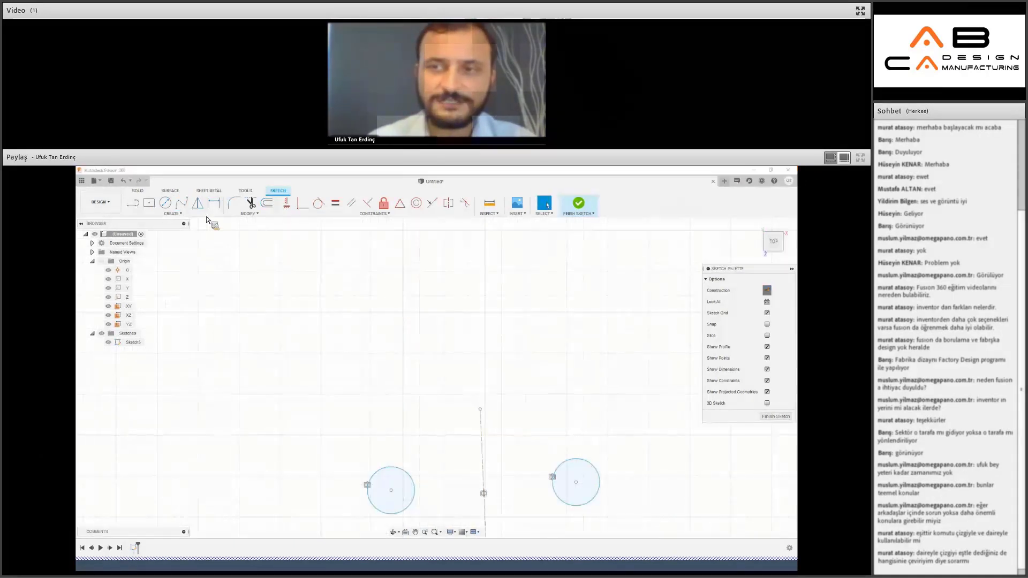
{"action": "left_click", "coordinate": [182, 203]}
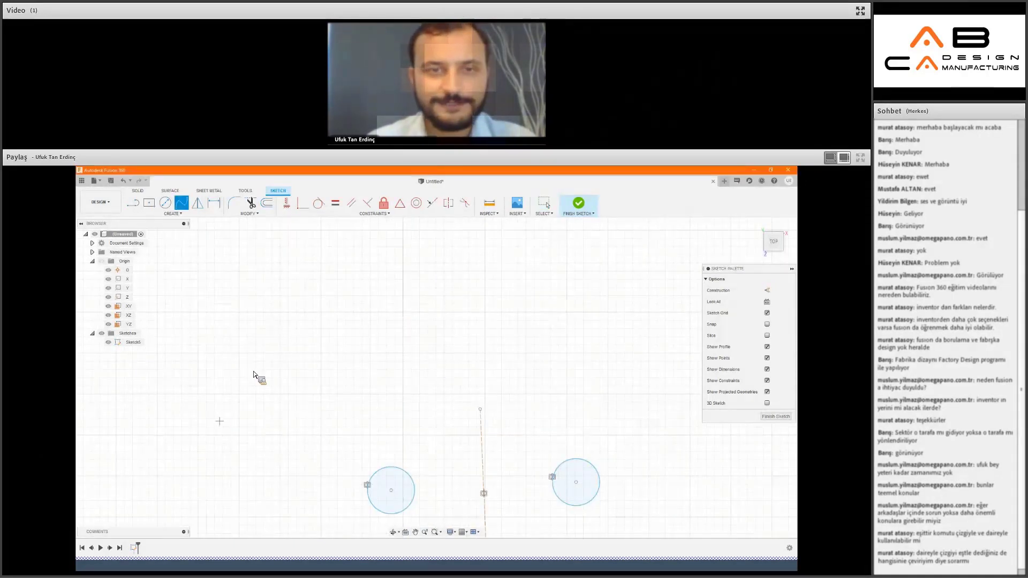
{"action": "left_click", "coordinate": [186, 439]}
{"action": "left_click", "coordinate": [269, 331]}
{"action": "left_click", "coordinate": [408, 386]}
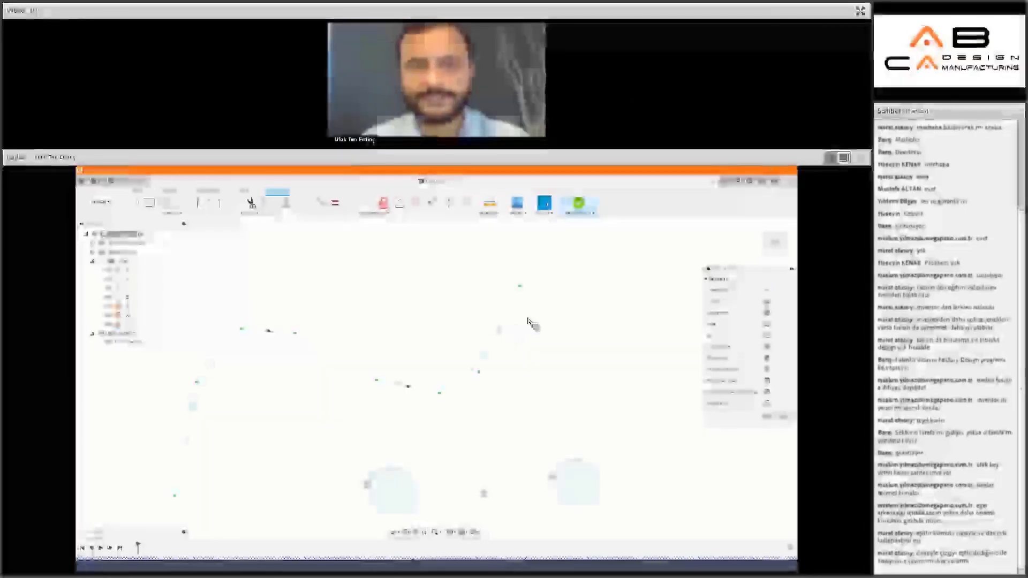
{"action": "left_click", "coordinate": [190, 208]}
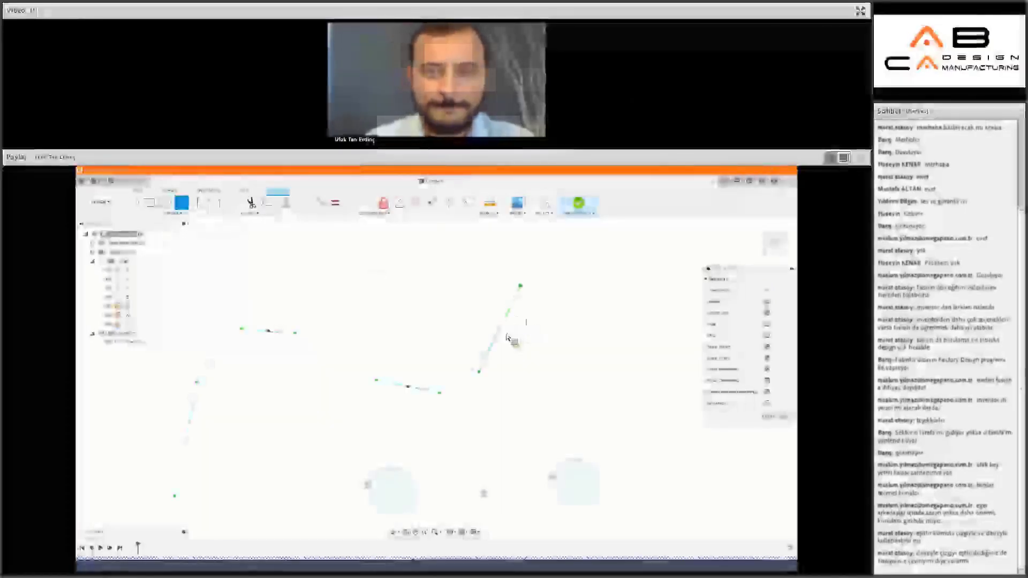
{"action": "left_click", "coordinate": [565, 316]}
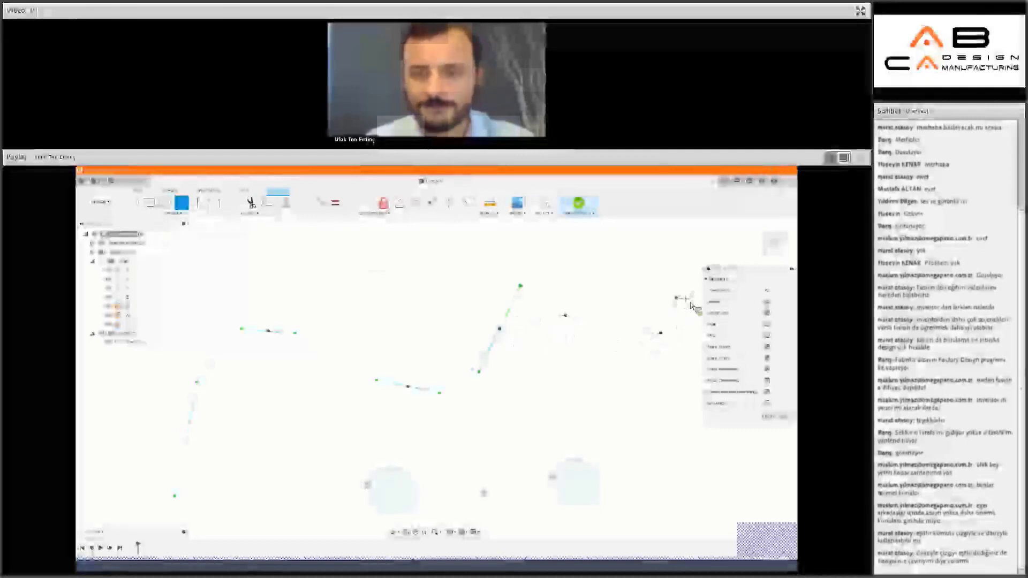
{"action": "left_click", "coordinate": [506, 333]}
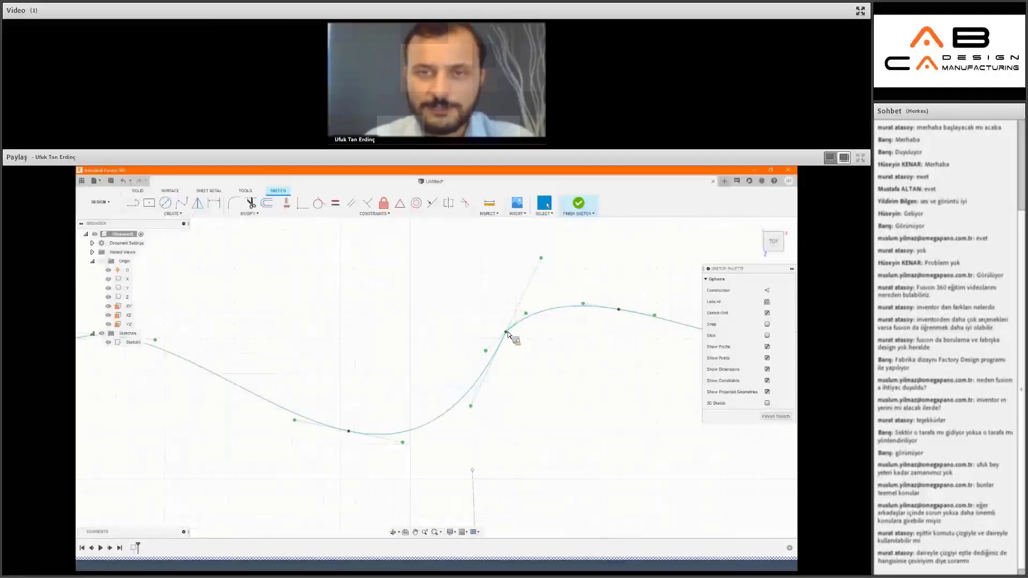
Apply a Curvature constraint joining the straight line smoothly to the spline.
{"action": "scroll", "coordinate": [509, 334], "scroll_direction": "up", "scroll_amount": 2}
{"action": "scroll", "coordinate": [533, 346], "scroll_direction": "up", "scroll_amount": 2}
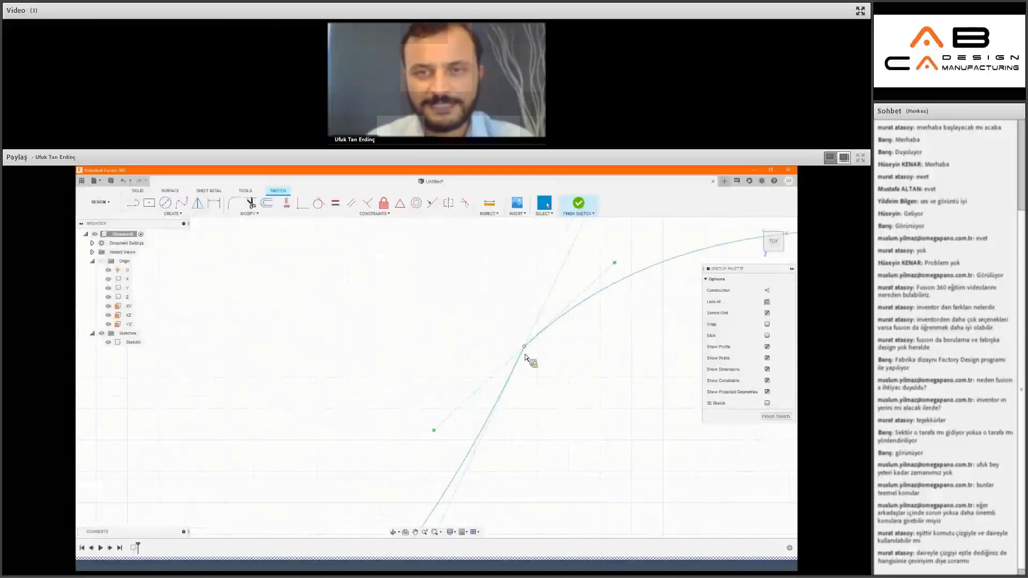
{"action": "left_click", "coordinate": [525, 357]}
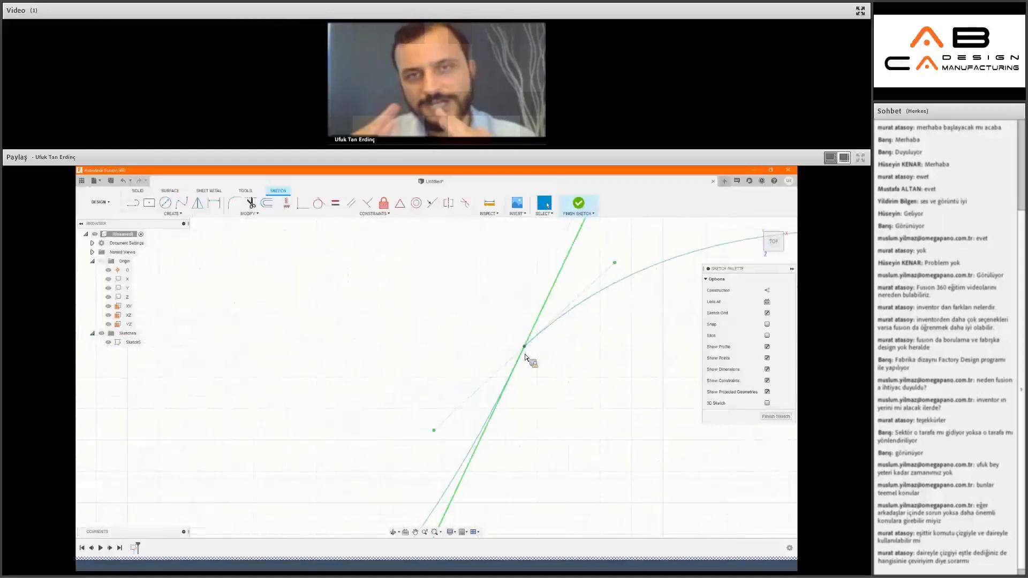
{"action": "left_click", "coordinate": [389, 213]}
{"action": "left_click", "coordinate": [308, 321]}
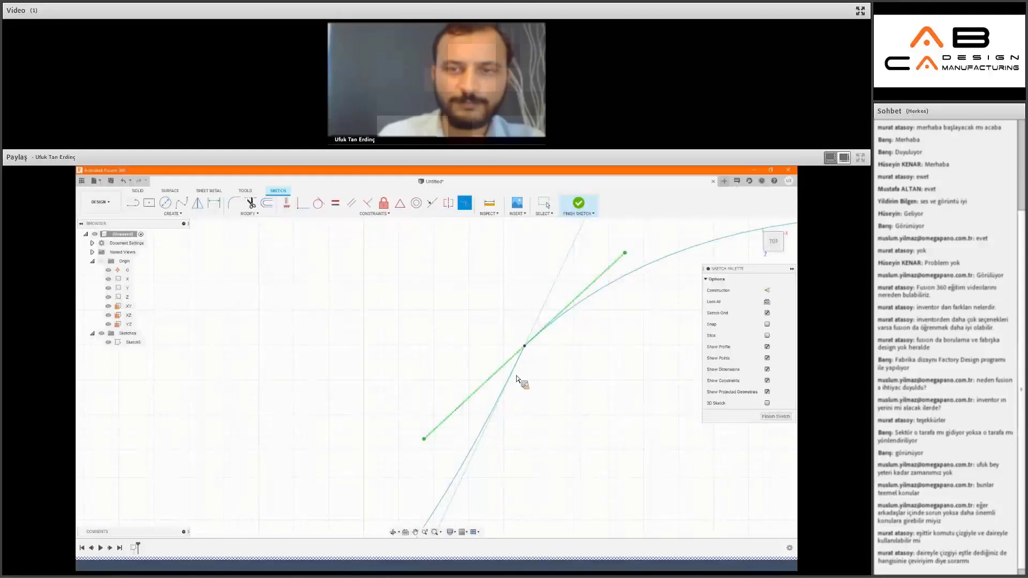
{"action": "left_click", "coordinate": [513, 391]}
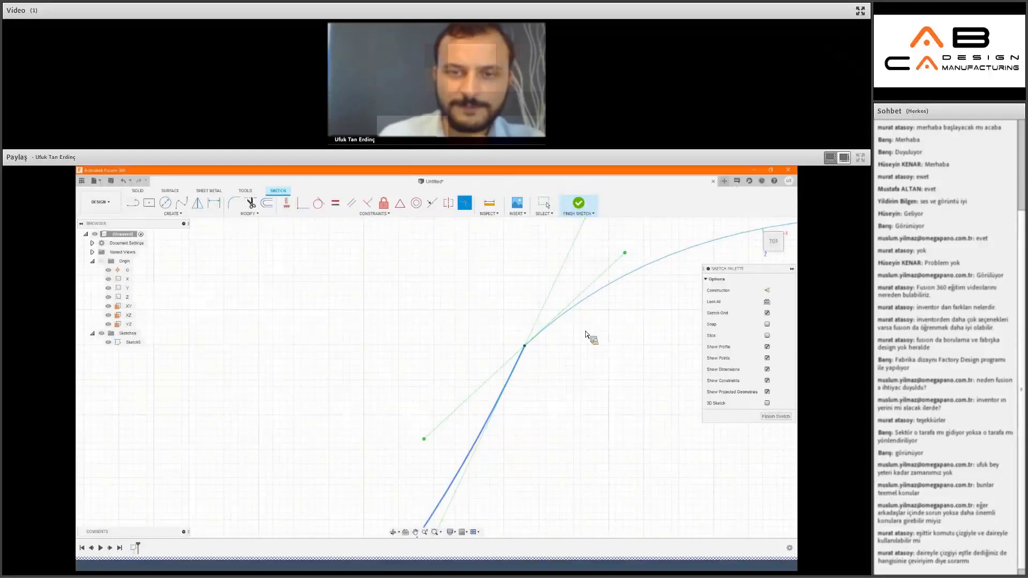
{"action": "left_click", "coordinate": [627, 302]}
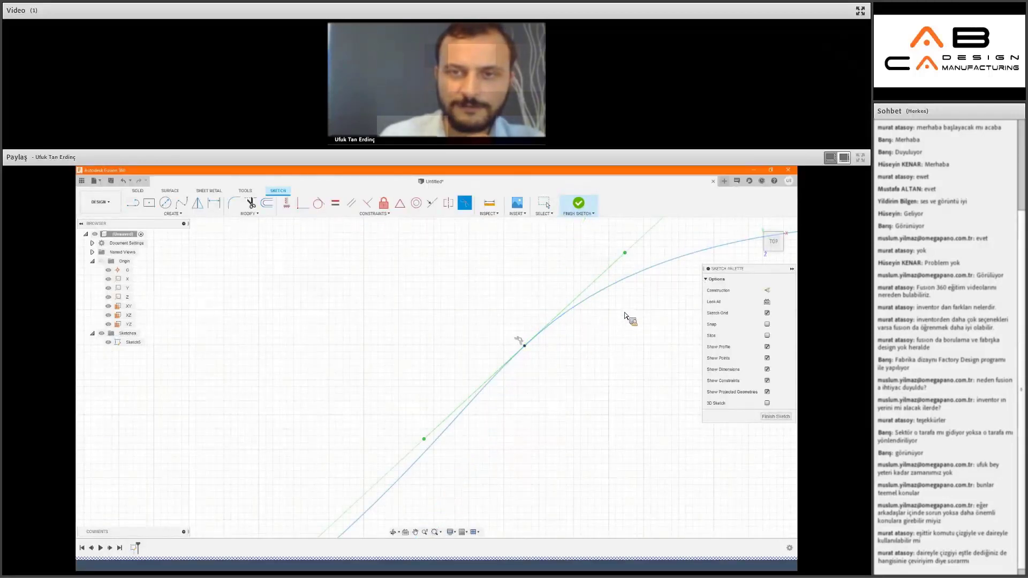
Recentre the view on the S-curve and leave the constraint tools.
{"action": "scroll", "coordinate": [625, 316], "scroll_direction": "down", "scroll_amount": 2}
{"action": "scroll", "coordinate": [629, 318], "scroll_direction": "down", "scroll_amount": 2}
{"action": "scroll", "coordinate": [637, 324], "scroll_direction": "down", "scroll_amount": 2}
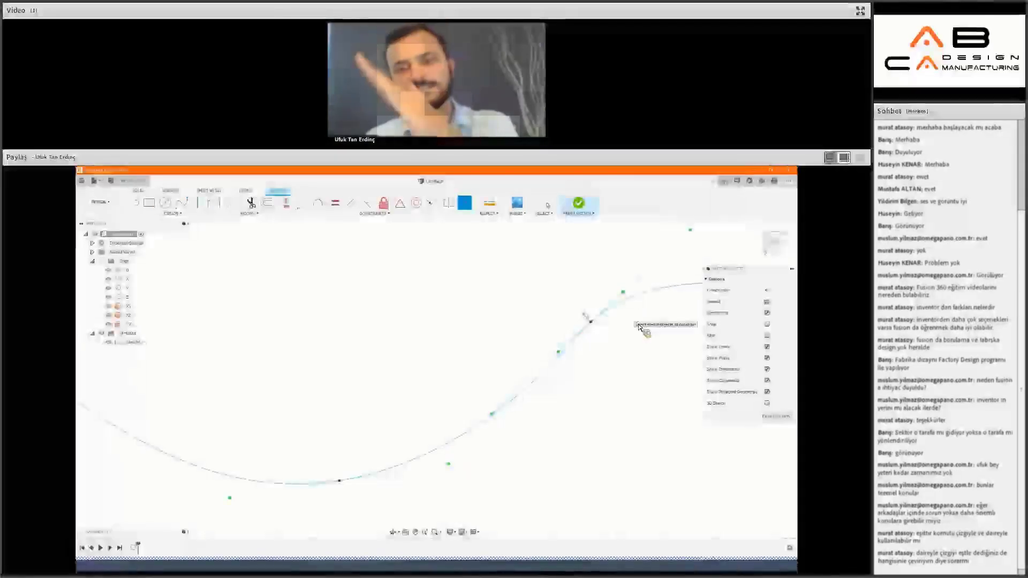
{"action": "scroll", "coordinate": [639, 324], "scroll_direction": "down", "scroll_amount": 2}
{"action": "scroll", "coordinate": [621, 342], "scroll_direction": "down", "scroll_amount": 2}
{"action": "scroll", "coordinate": [610, 375], "scroll_direction": "down", "scroll_amount": 1}
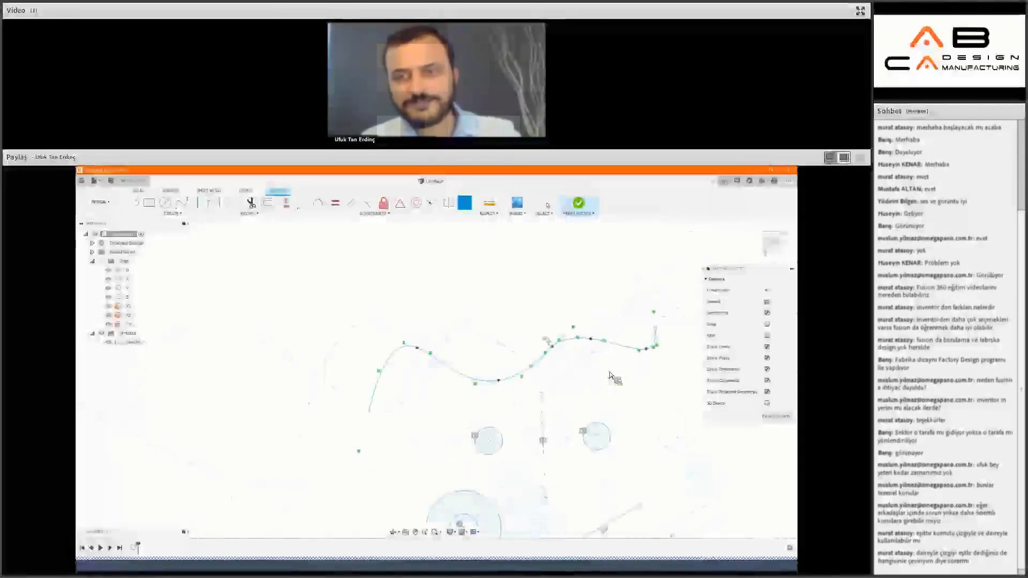
{"action": "middle_click_drag", "start_coordinate": [506, 340], "coordinate": [441, 326]}
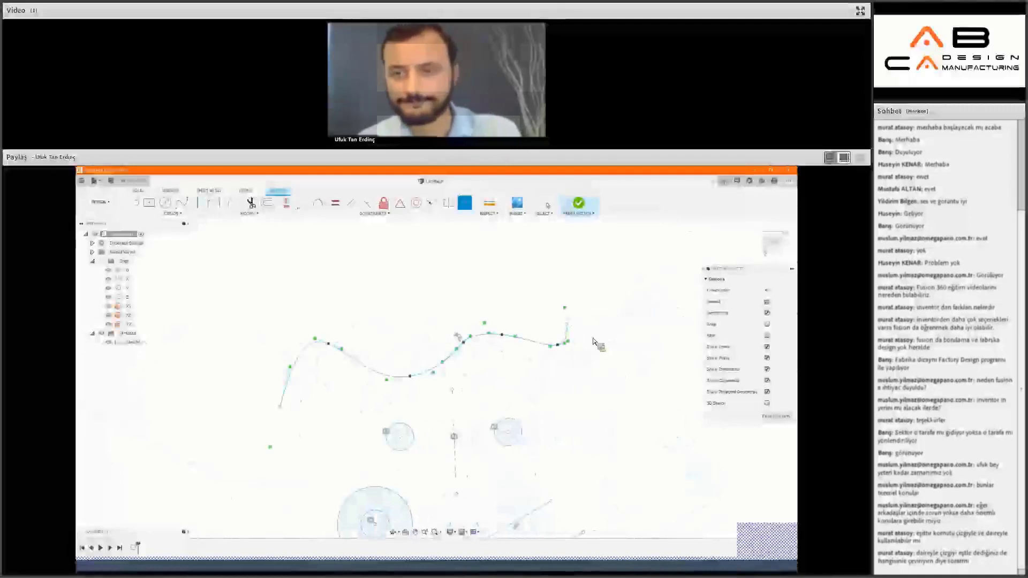
{"action": "key", "text": "Escape"}
{"action": "left_click", "coordinate": [390, 213]}
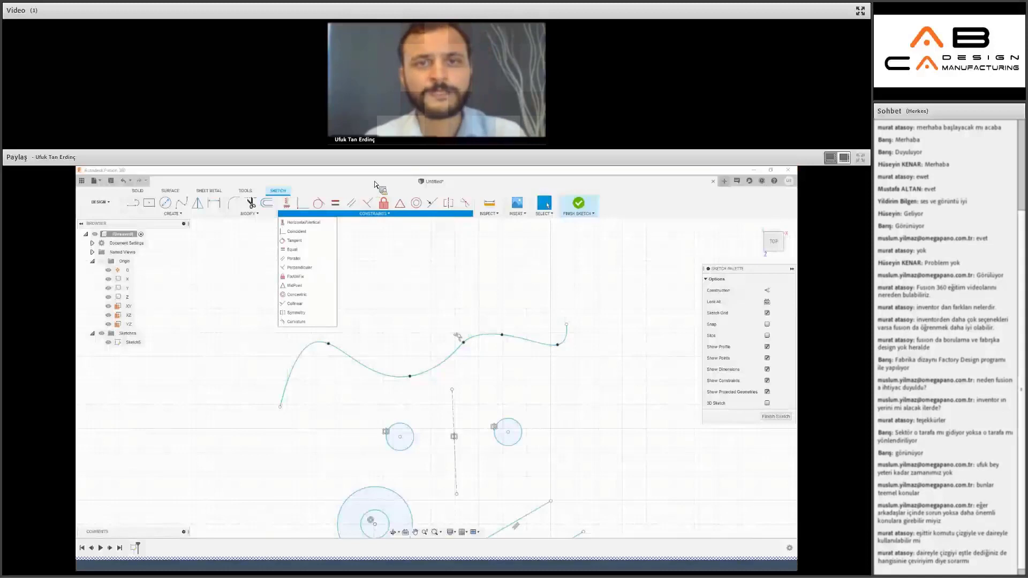
{"action": "left_click", "coordinate": [381, 194]}
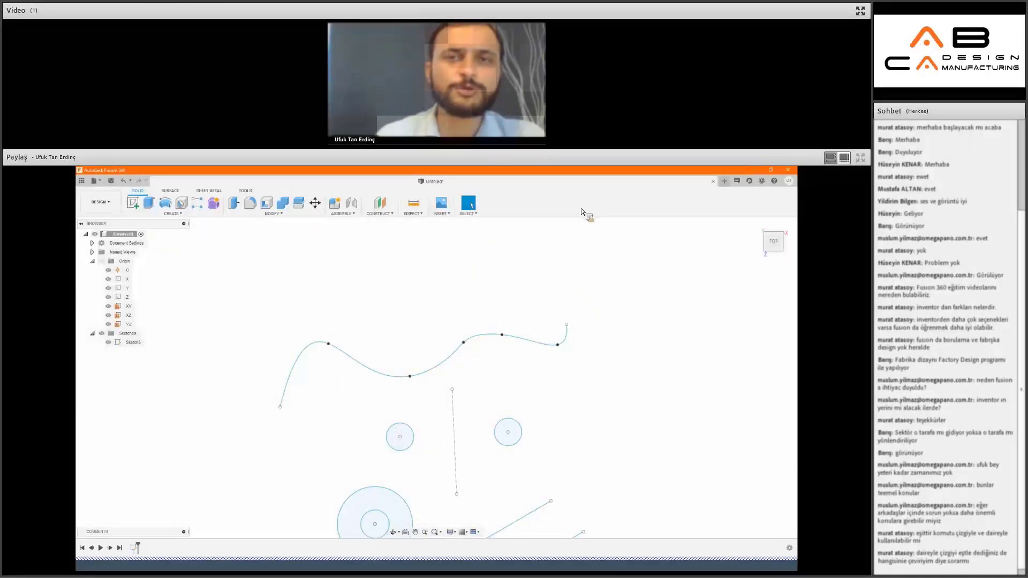
{"action": "mouse_move", "coordinate": [773, 240]}
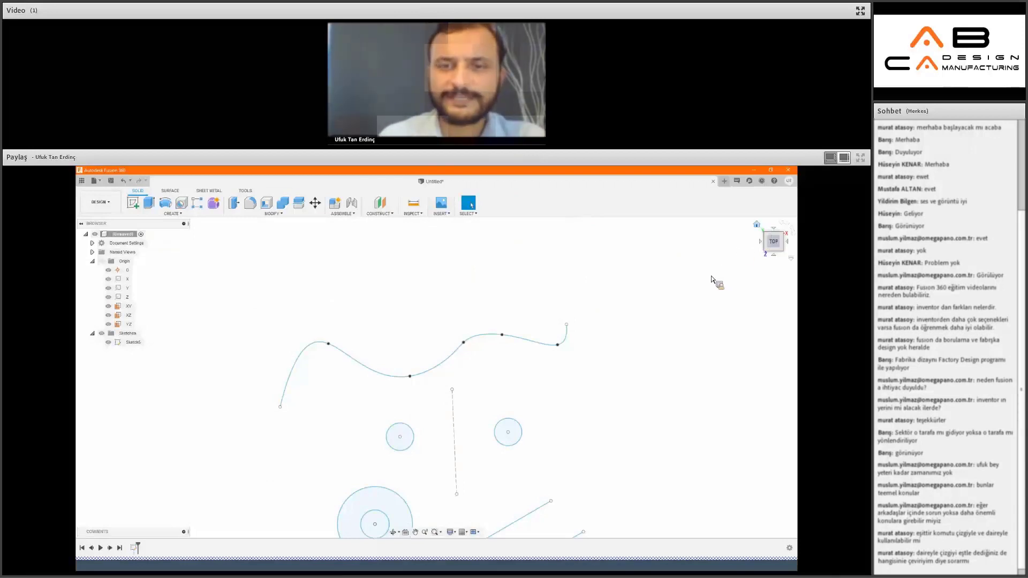
Return to the home view and start a new design from the File menu.
{"action": "key", "text": "shift+F6"}
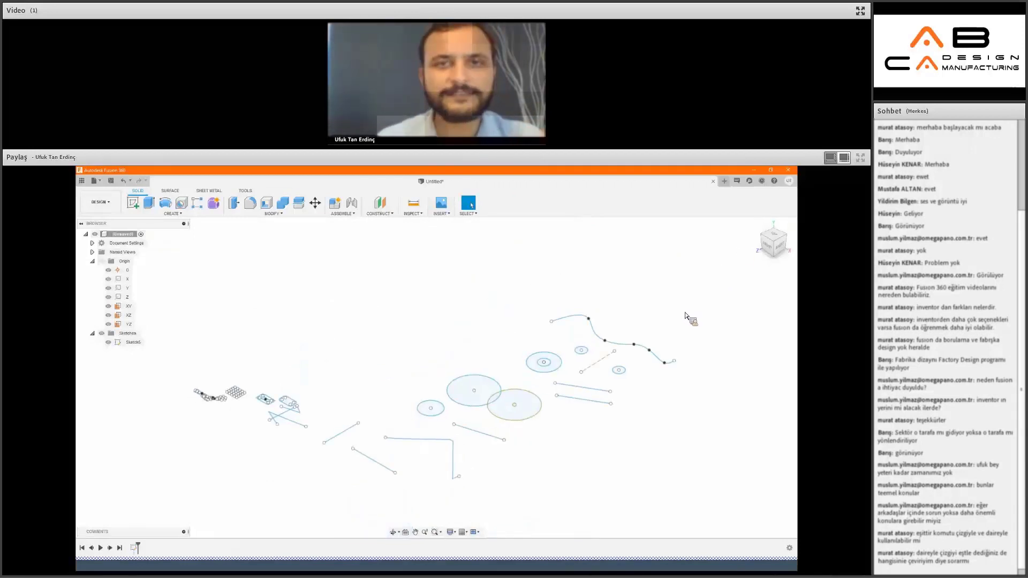
{"action": "scroll", "coordinate": [685, 317], "scroll_direction": "up", "scroll_amount": 1}
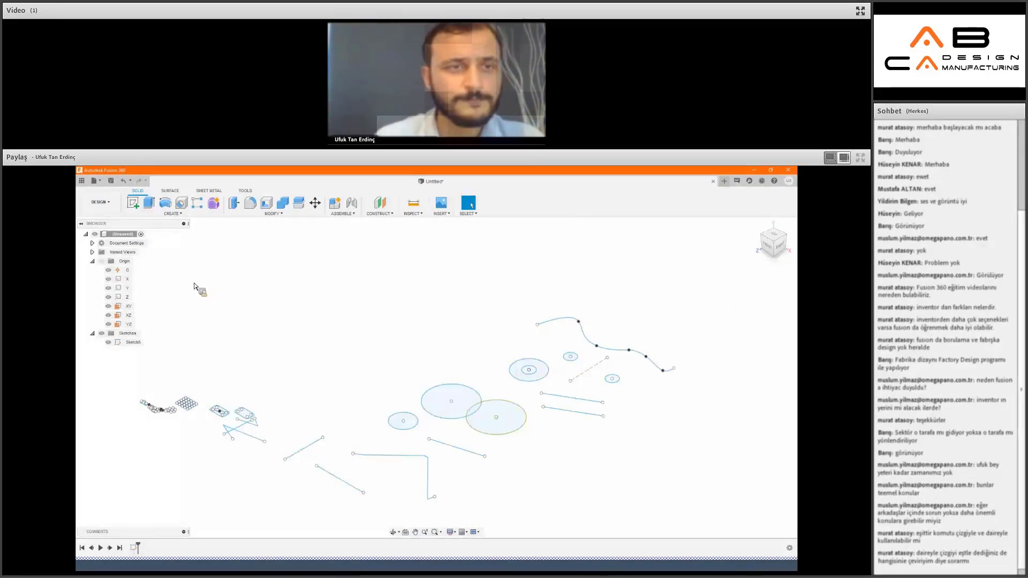
{"action": "left_click", "coordinate": [96, 180]}
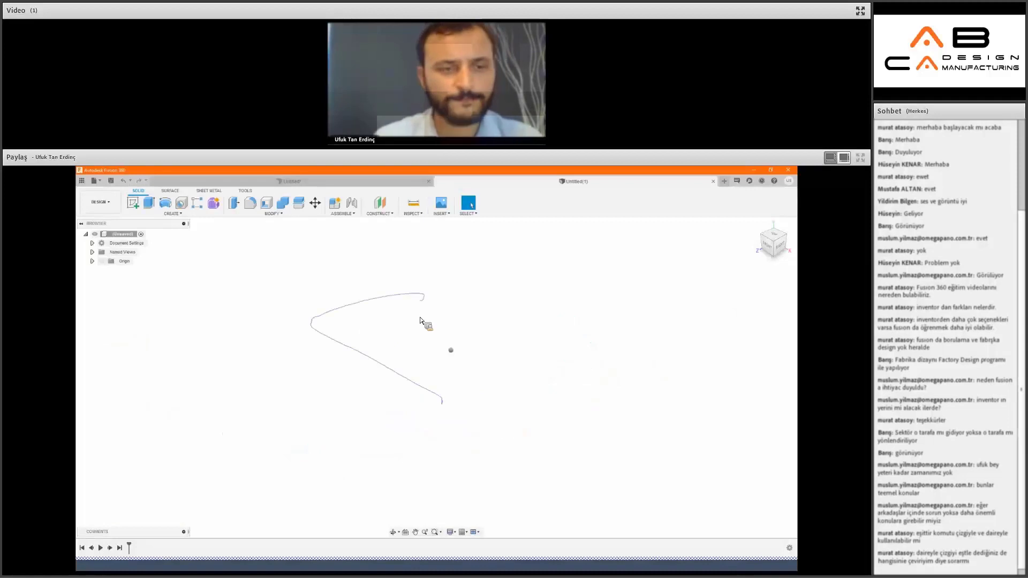
Sketch a centre rectangle on the bottom origin plane and finish the sketch.
{"action": "left_click", "coordinate": [134, 205]}
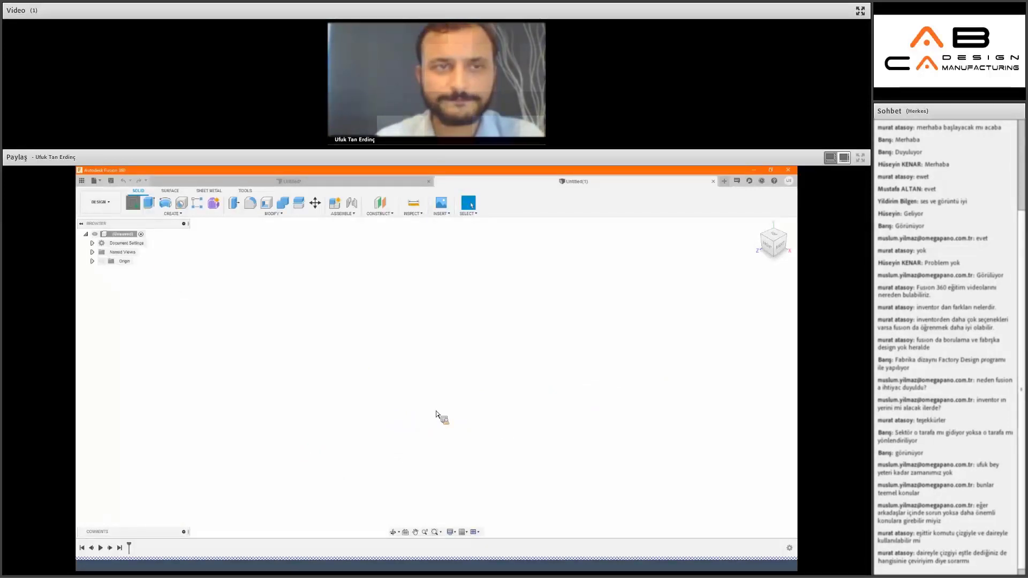
{"action": "left_click", "coordinate": [445, 408]}
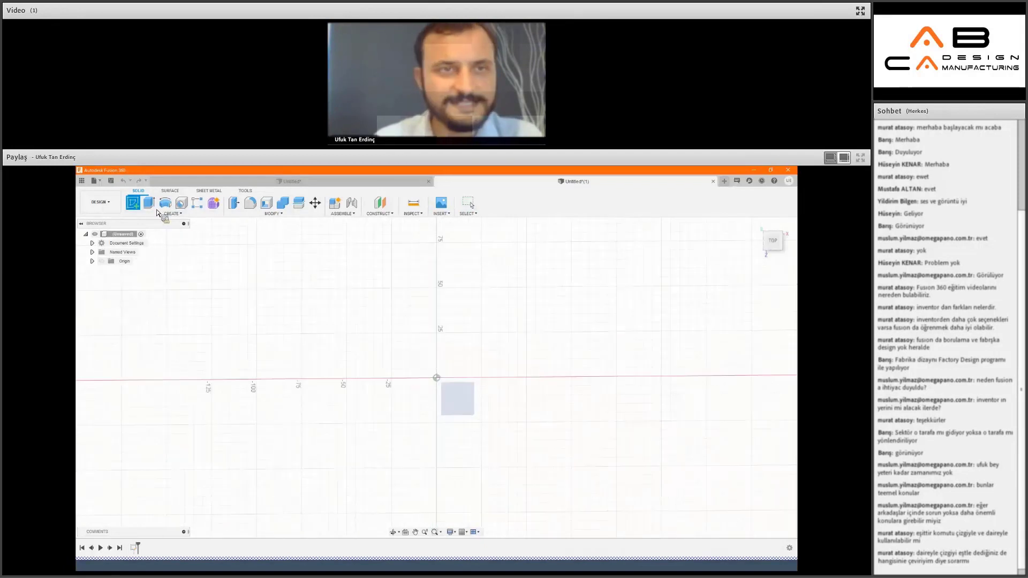
{"action": "key", "text": "r"}
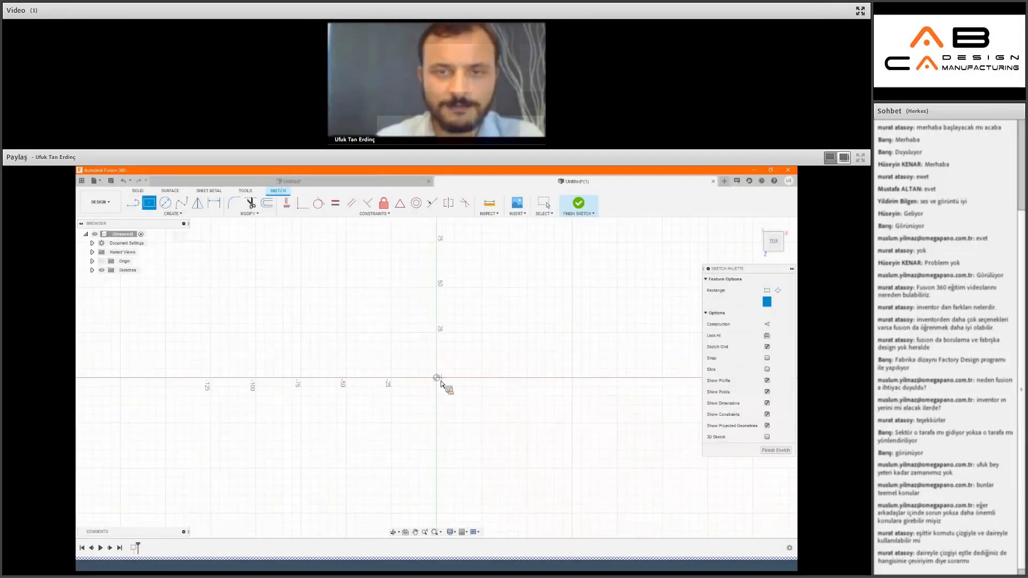
{"action": "left_click", "coordinate": [436, 378]}
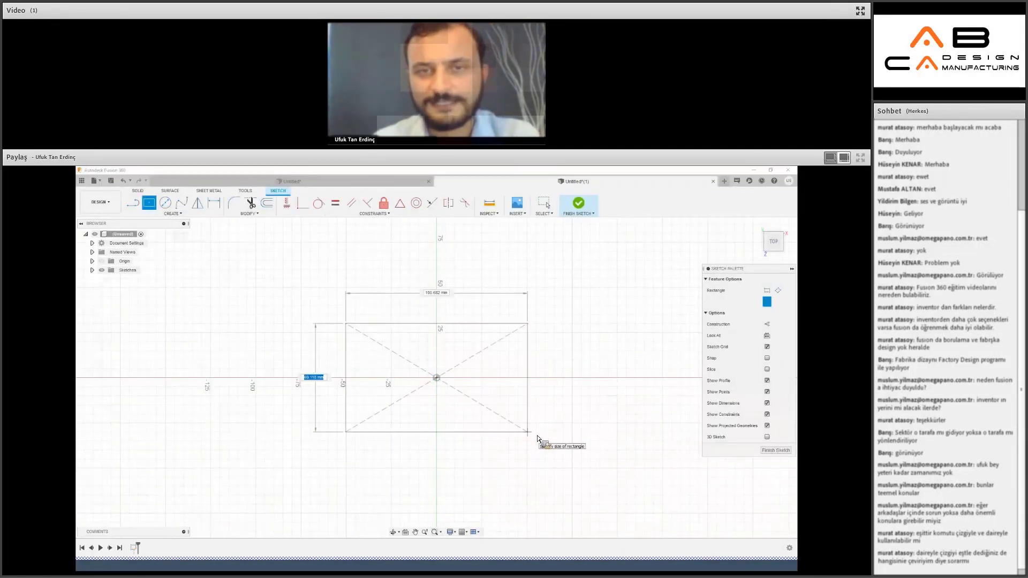
{"action": "left_click", "coordinate": [538, 436]}
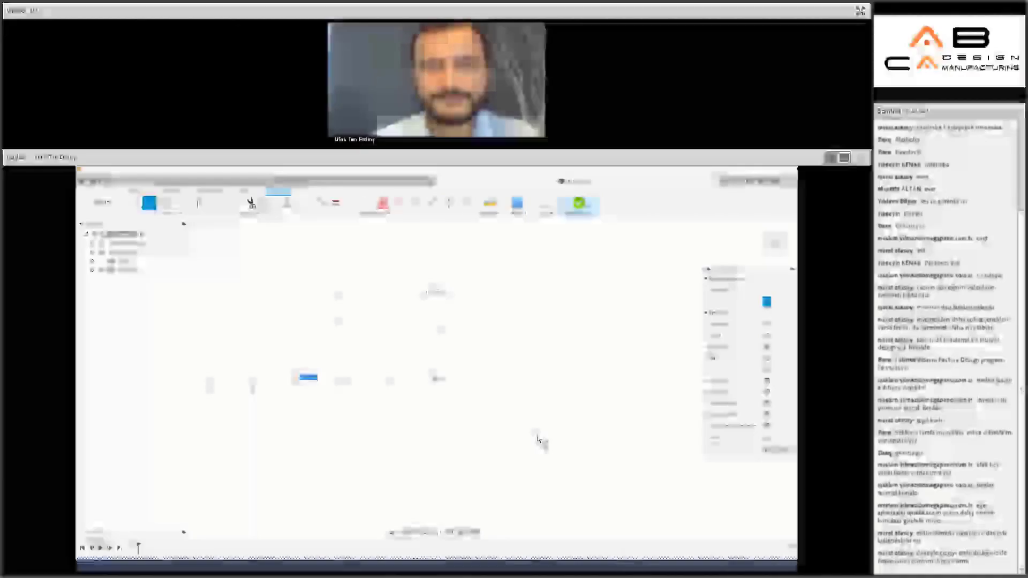
{"action": "left_click", "coordinate": [578, 203]}
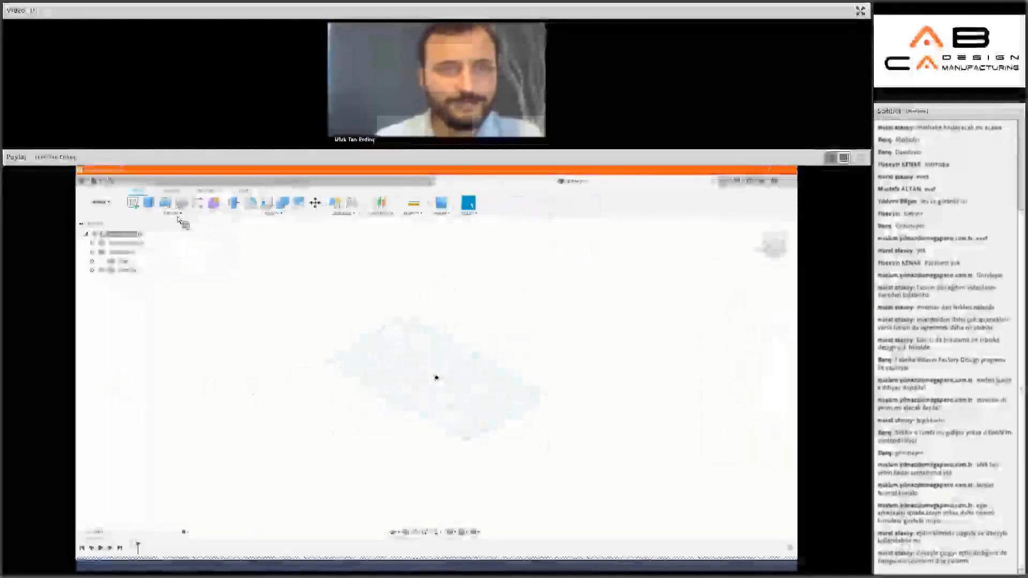
{"action": "left_click", "coordinate": [179, 217]}
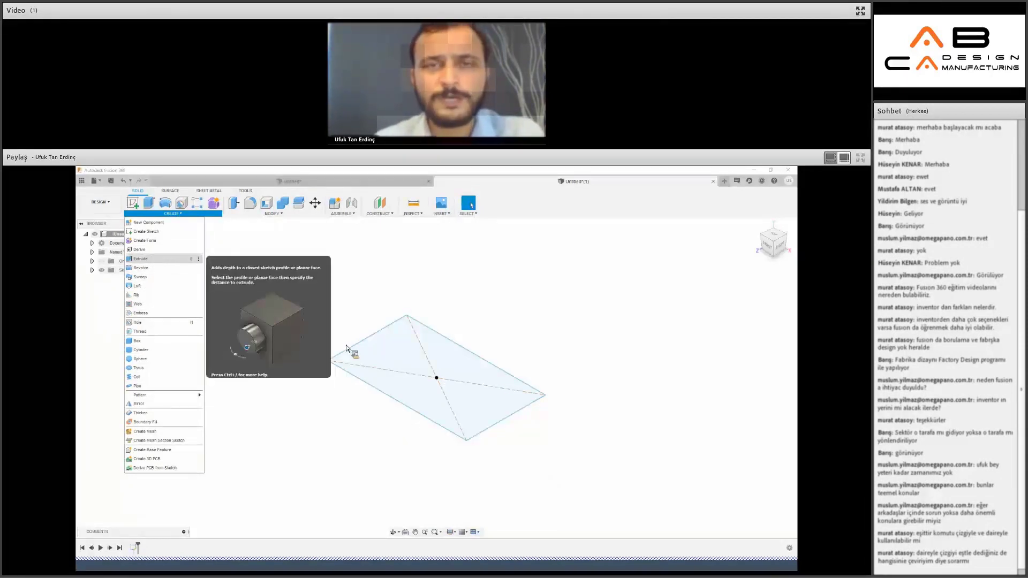
Extrude the rectangle upward with a distance of 50 mm.
{"action": "key", "text": "e"}
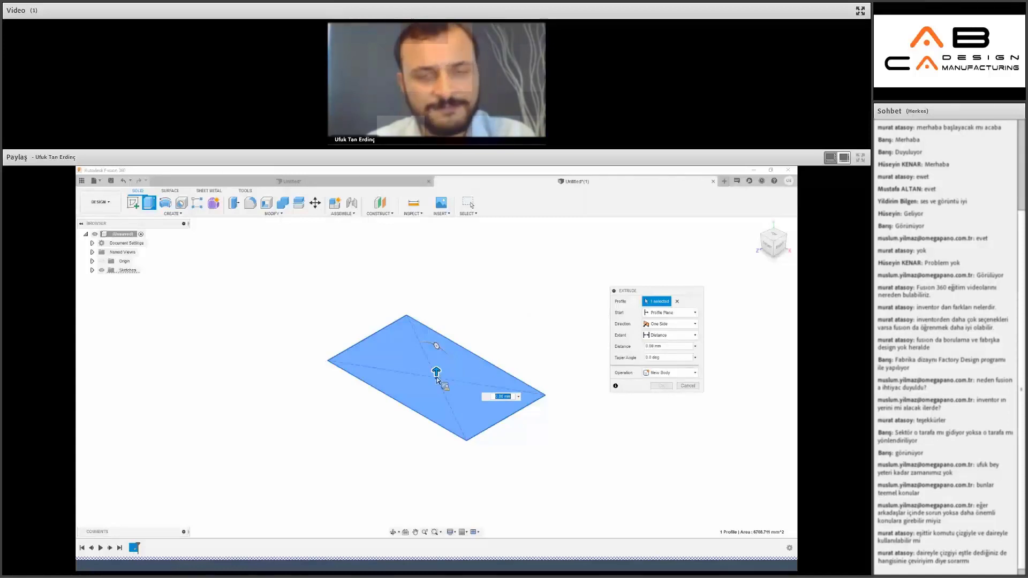
{"action": "left_click_drag", "start_coordinate": [436, 370], "coordinate": [437, 327]}
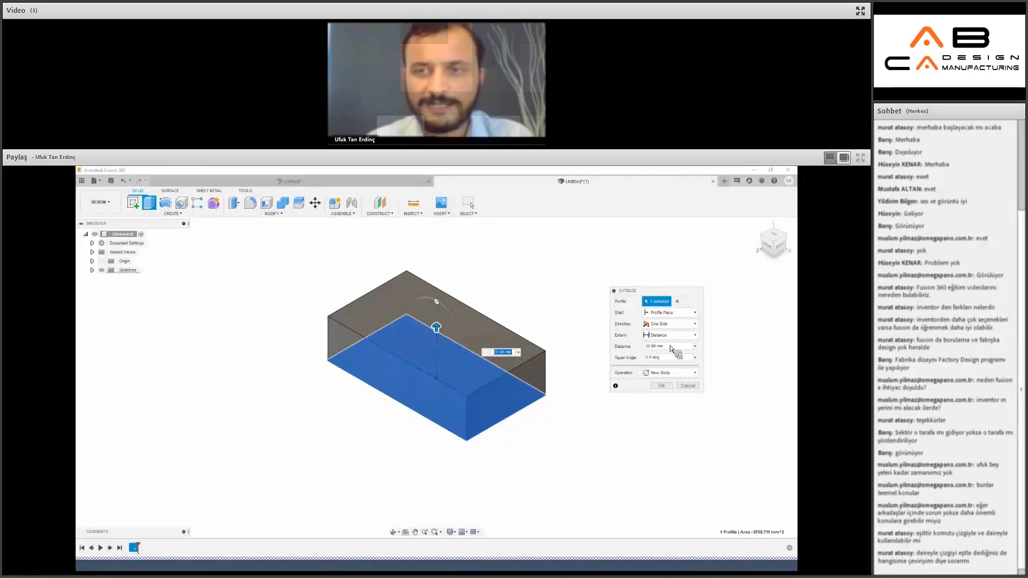
{"action": "left_click", "coordinate": [649, 348]}
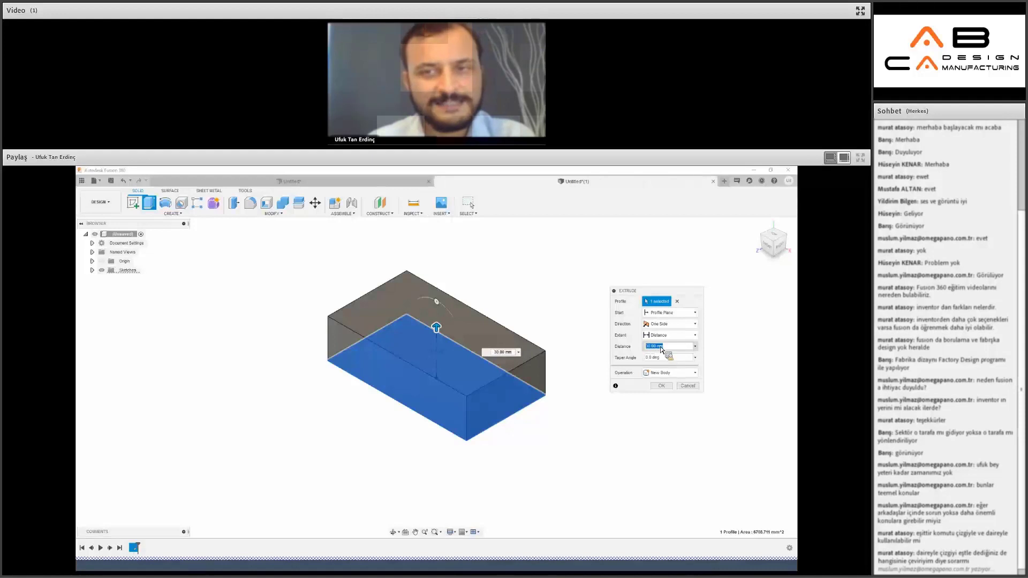
{"action": "type", "text": "50"}
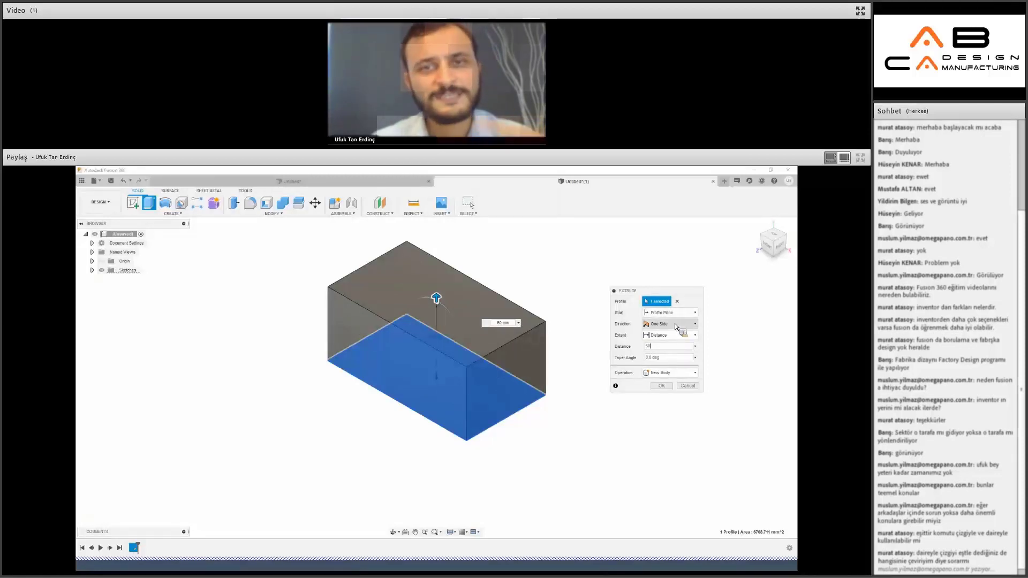
Try Two Sides and Symmetric extrusion at 55 mm, then return Direction to One Side.
{"action": "left_click", "coordinate": [675, 324]}
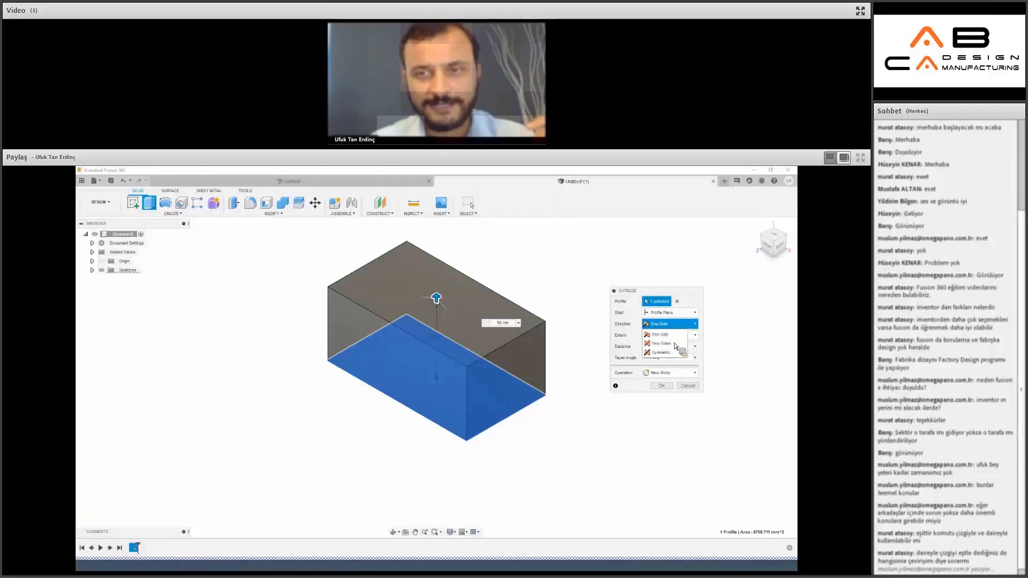
{"action": "left_click", "coordinate": [674, 344]}
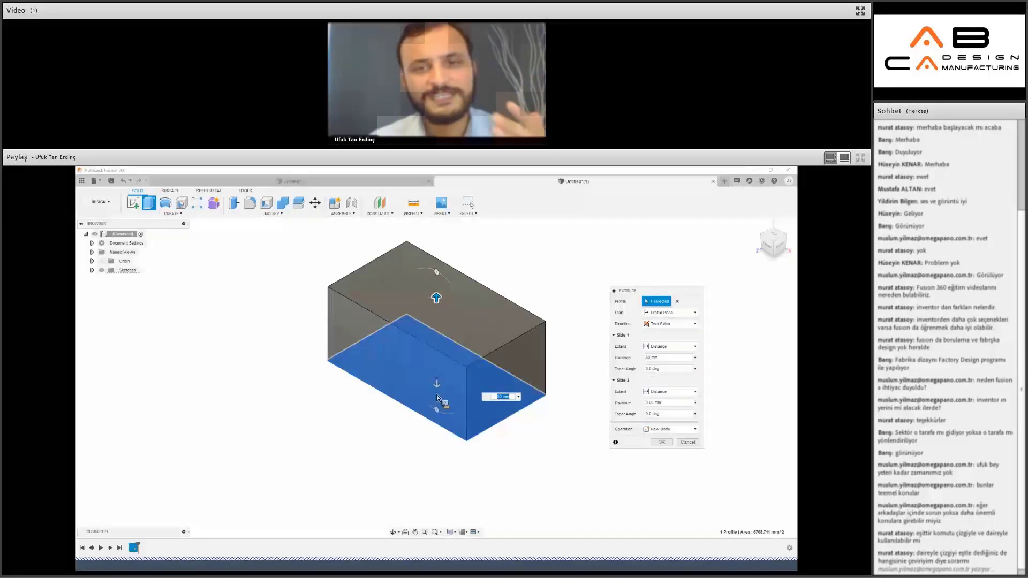
{"action": "left_click_drag", "start_coordinate": [438, 397], "coordinate": [437, 268]}
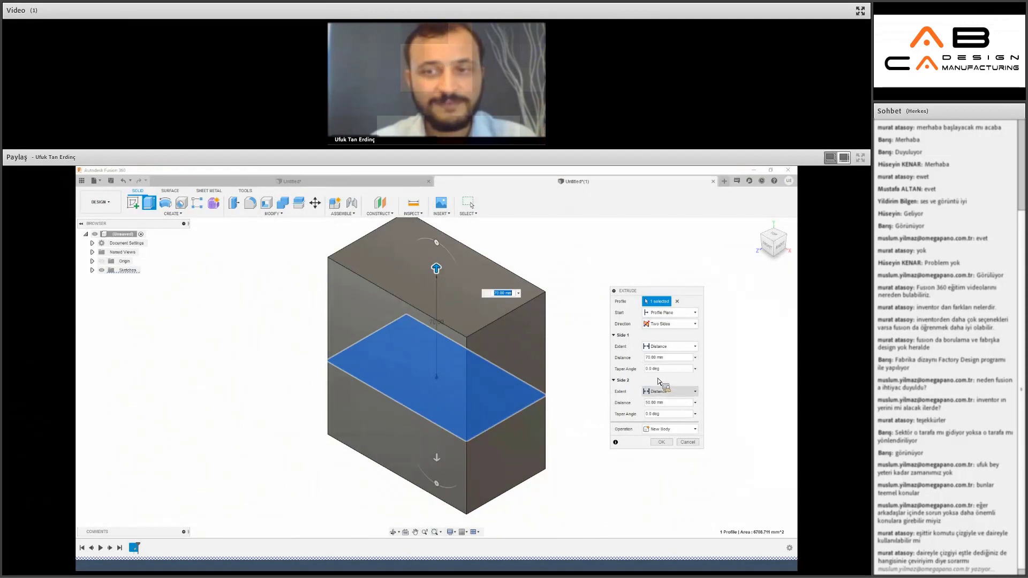
{"action": "left_click", "coordinate": [669, 324]}
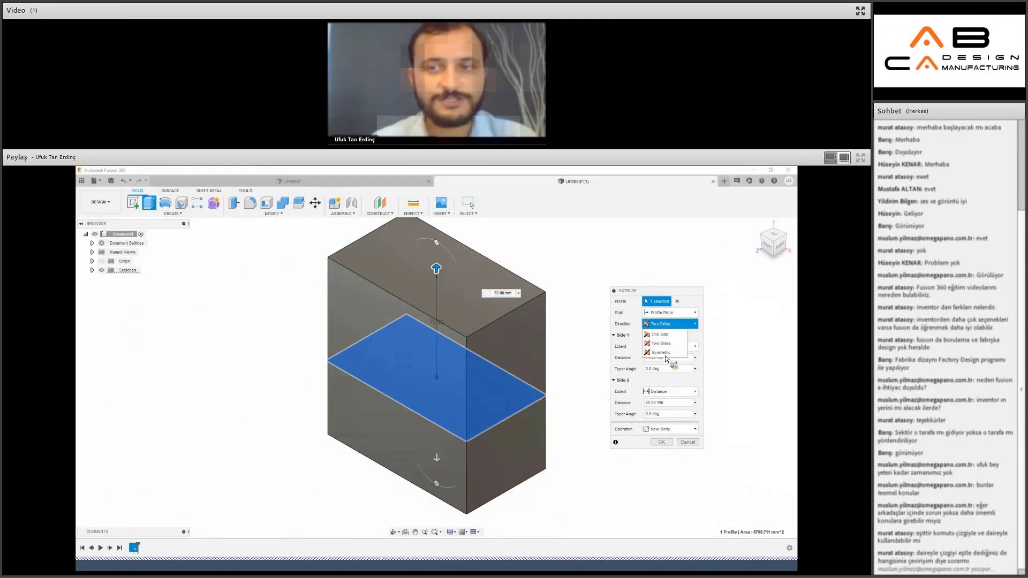
{"action": "left_click", "coordinate": [662, 352]}
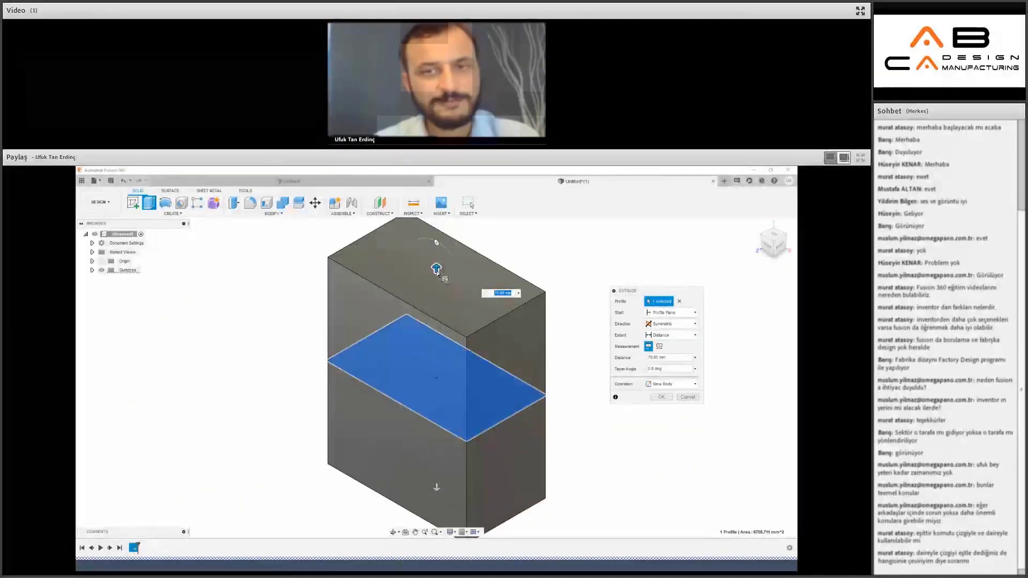
{"action": "left_click_drag", "start_coordinate": [438, 273], "coordinate": [416, 324]}
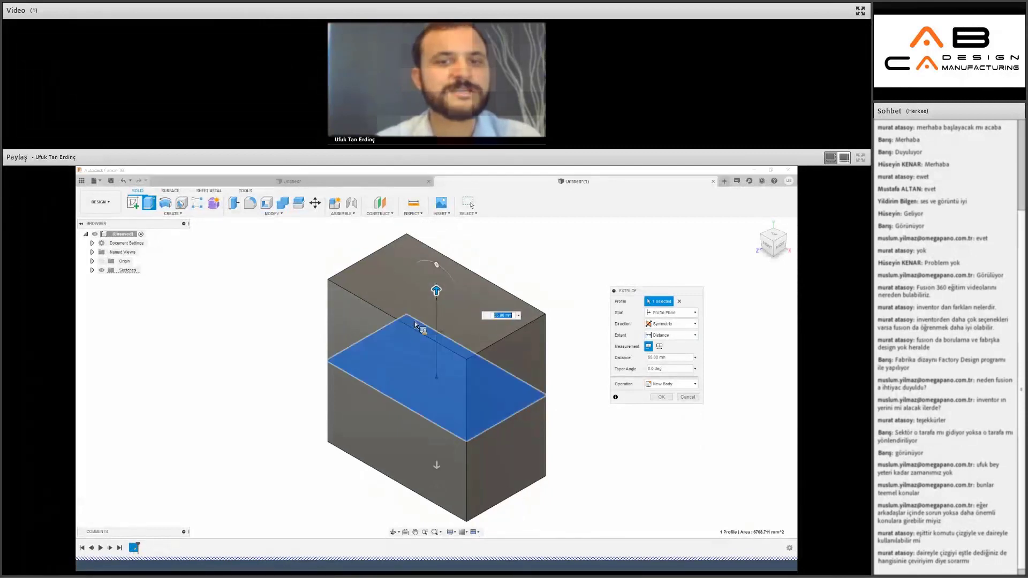
{"action": "left_click", "coordinate": [669, 323]}
{"action": "left_click", "coordinate": [663, 334]}
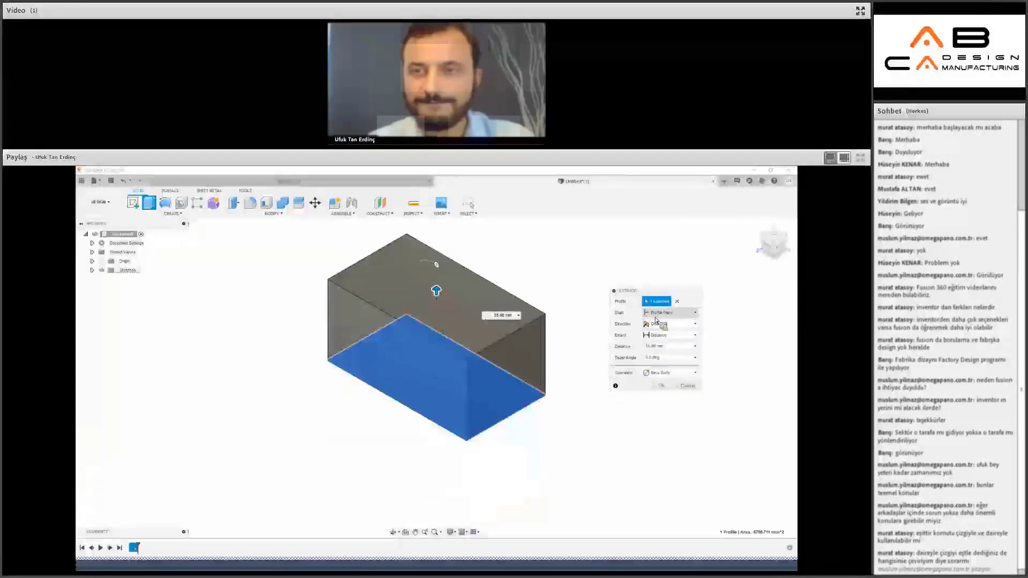
Start the extrusion from an offset plane 5 mm above the sketch.
{"action": "left_click", "coordinate": [677, 313]}
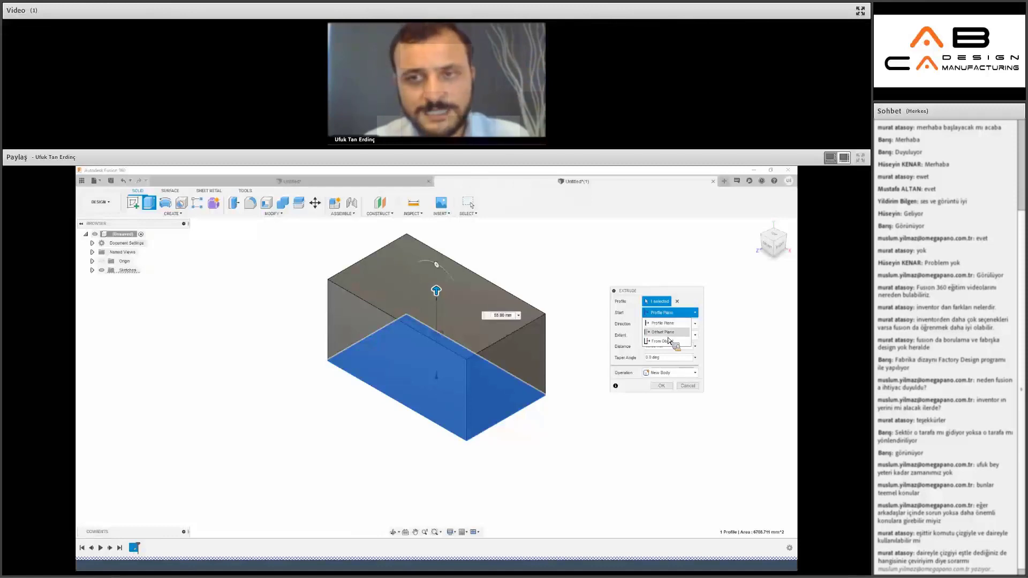
{"action": "left_click", "coordinate": [667, 337]}
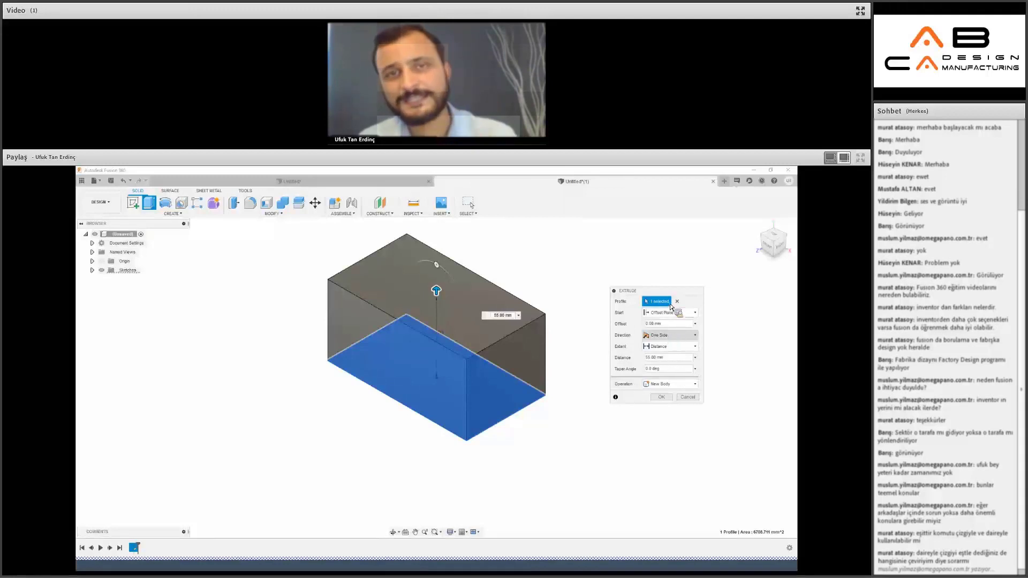
{"action": "left_click", "coordinate": [669, 323]}
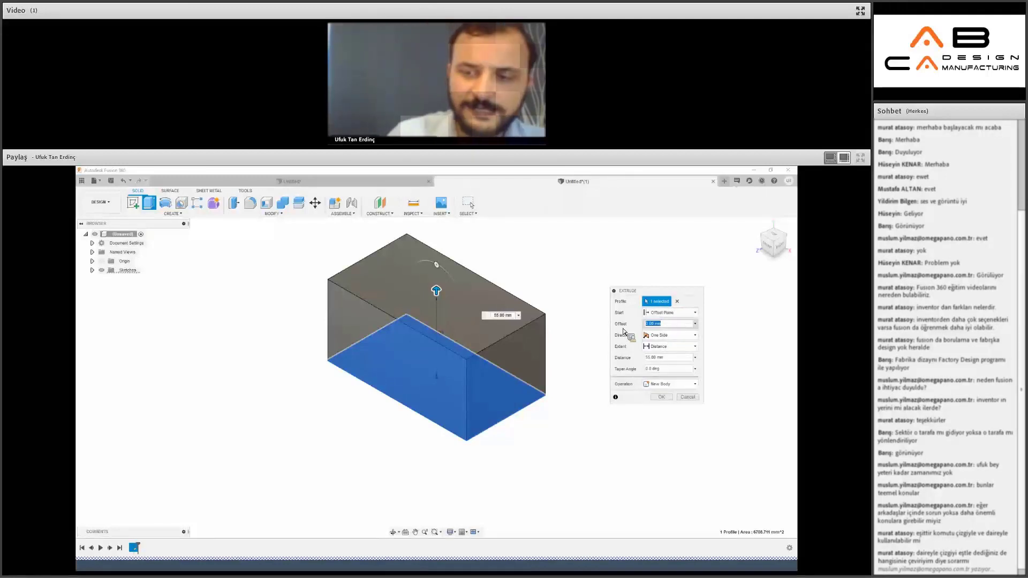
{"action": "type", "text": "5"}
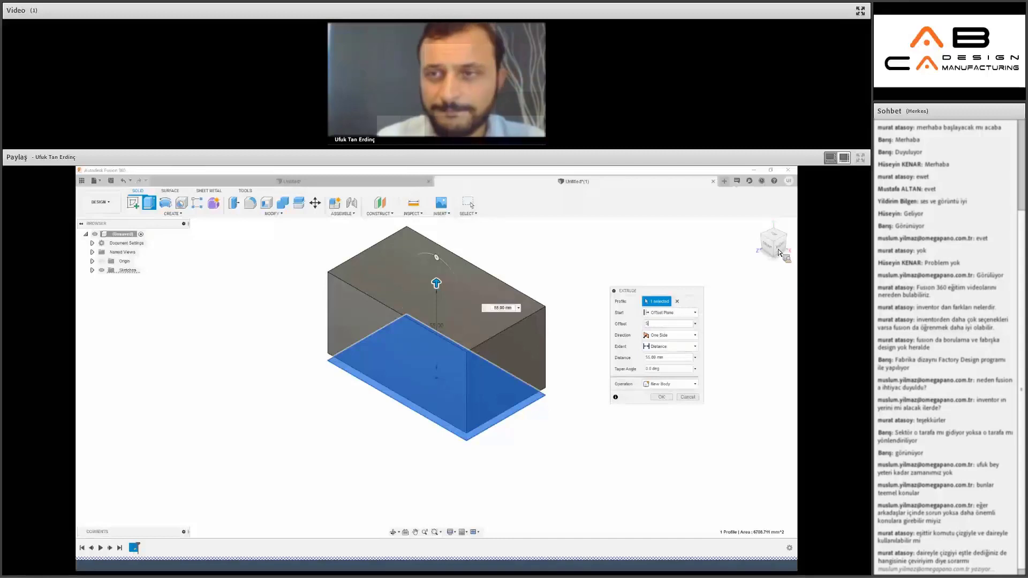
Check the front view, return home, and enter a taper angle of 105.
{"action": "left_click", "coordinate": [777, 250]}
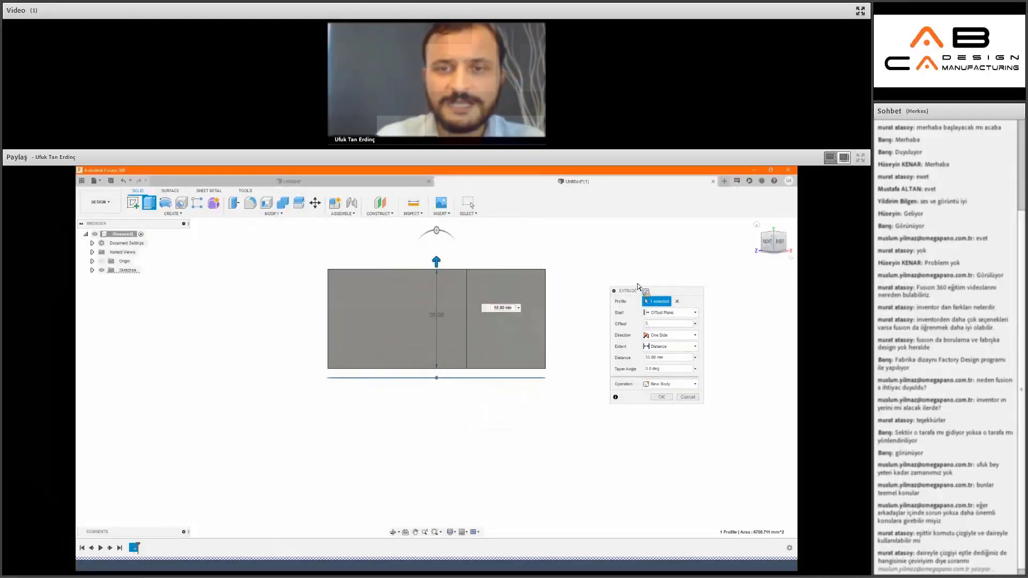
{"action": "left_click", "coordinate": [779, 245]}
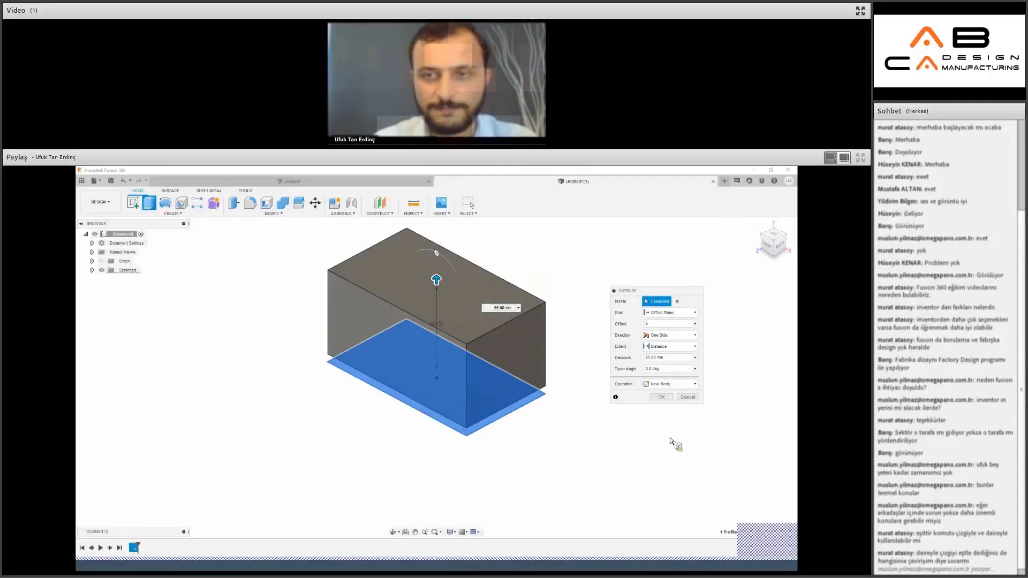
{"action": "double_click", "coordinate": [648, 369]}
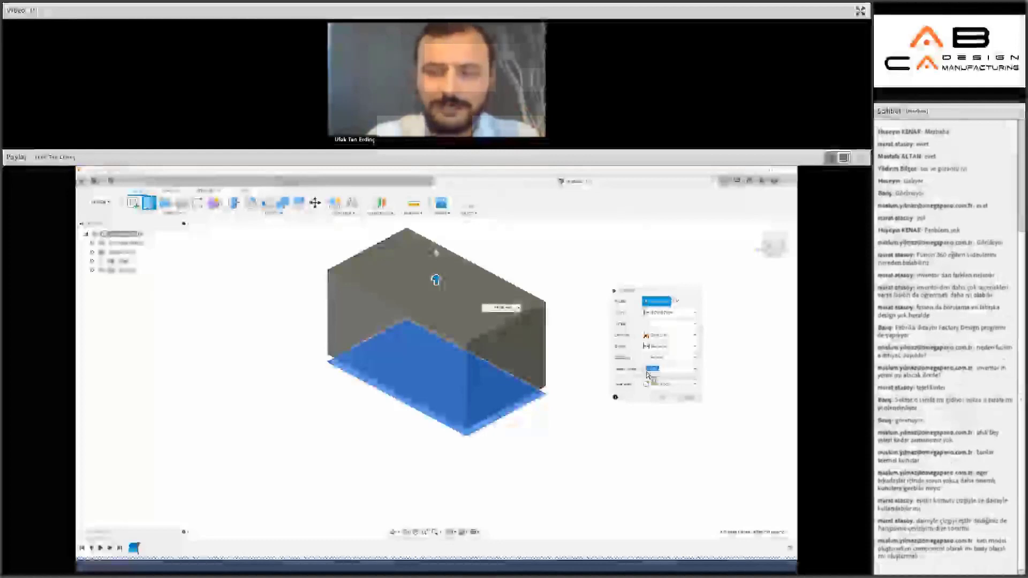
{"action": "type", "text": "10"}
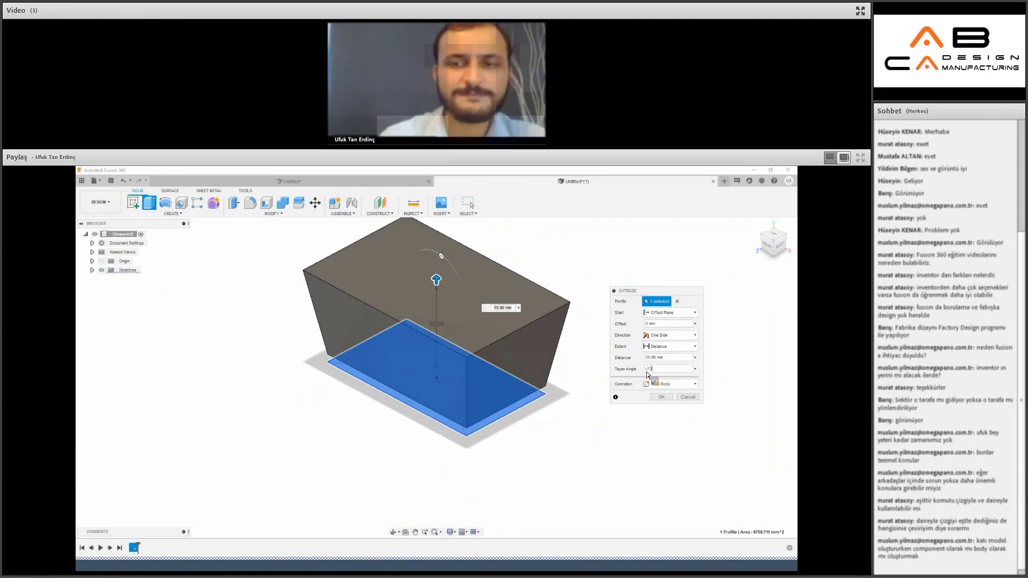
{"action": "type", "text": "5"}
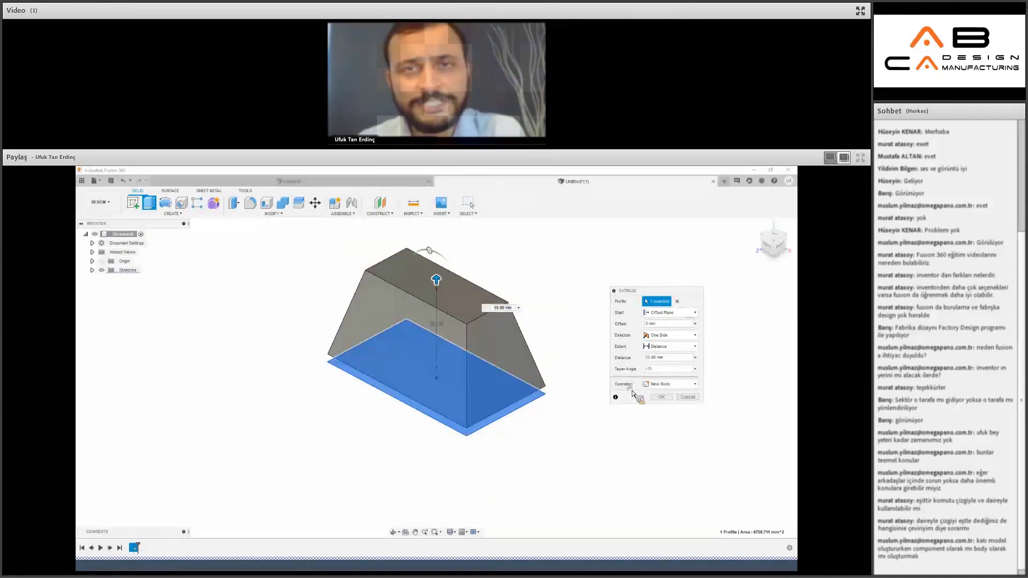
Keep the operation as New Body and commit the tapered extrusion.
{"action": "left_click", "coordinate": [675, 384]}
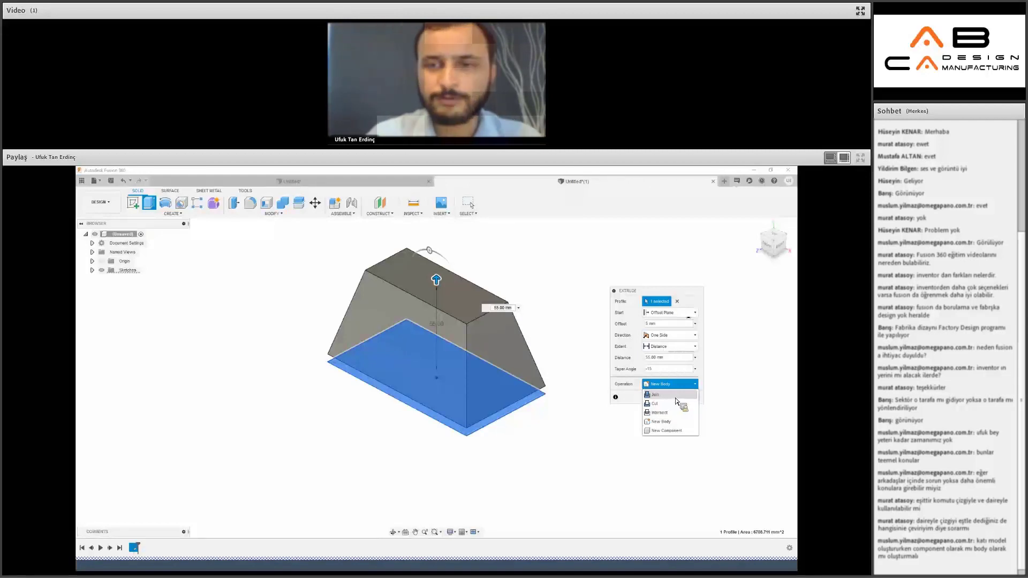
{"action": "left_click", "coordinate": [661, 421]}
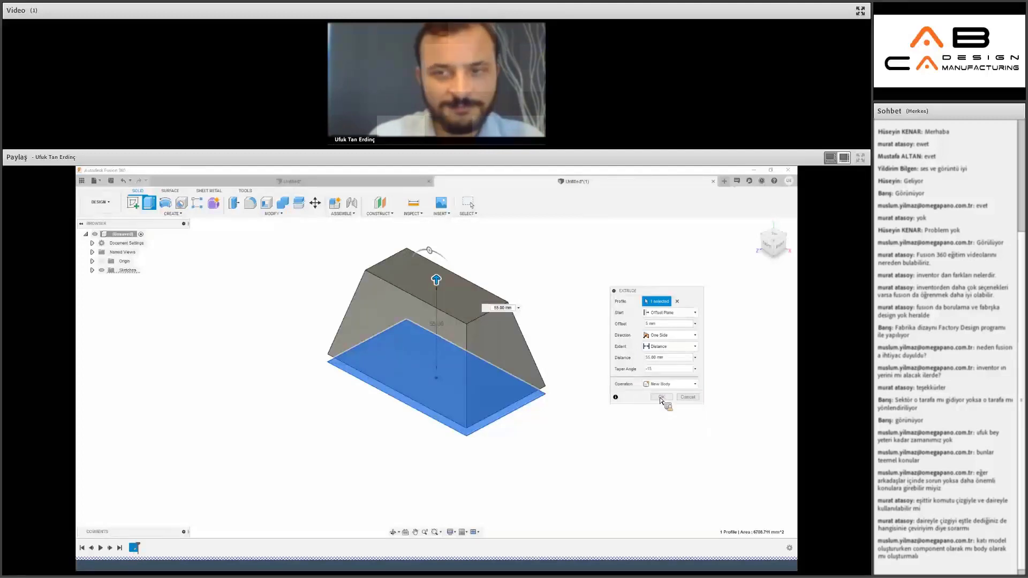
{"action": "left_click", "coordinate": [661, 397]}
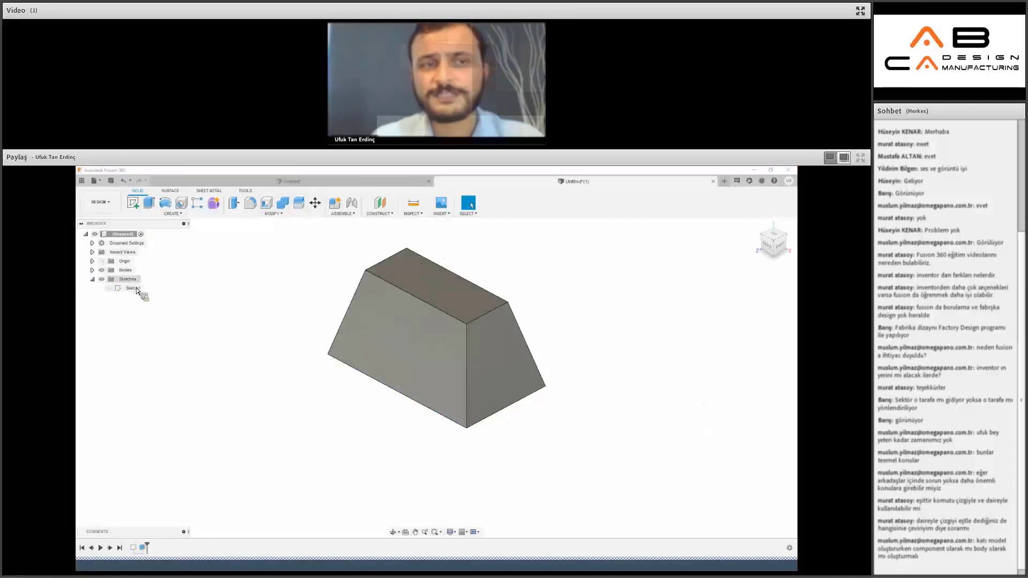
Expand the Sketches and Bodies folders in the browser to reveal Sketch1 and Body1.
{"action": "double_click", "coordinate": [131, 280]}
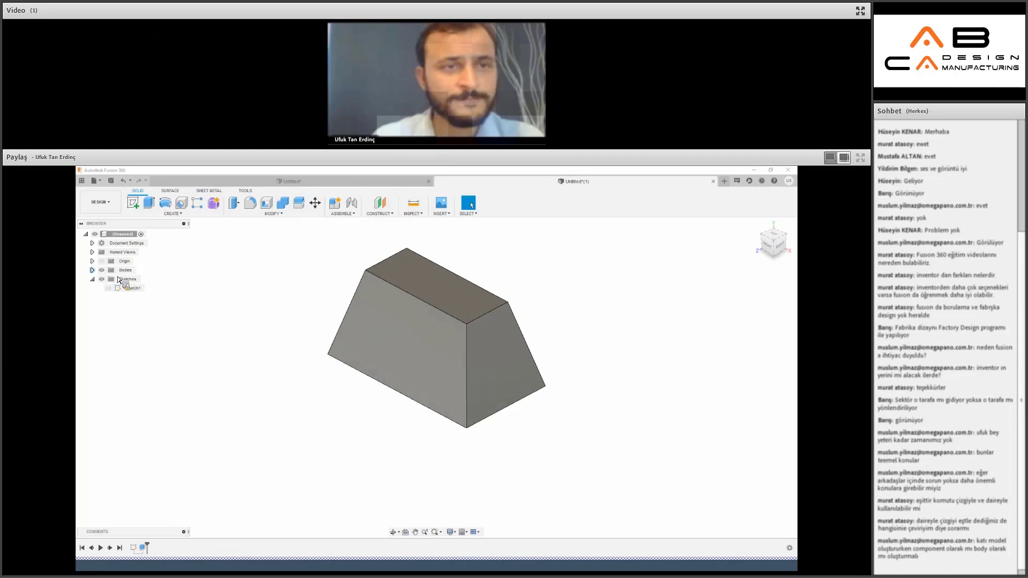
{"action": "left_click_drag", "start_coordinate": [129, 282], "coordinate": [129, 284]}
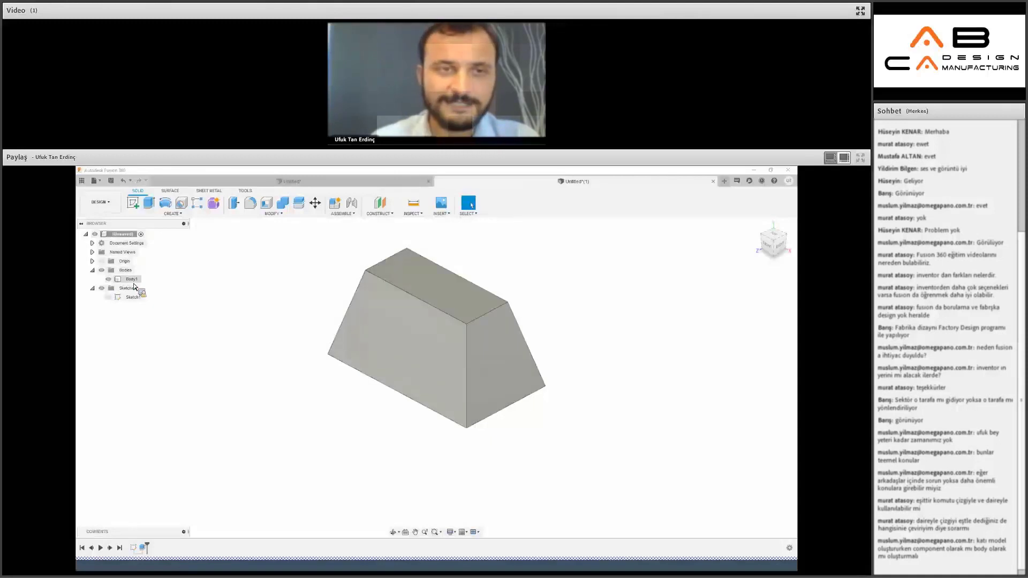
{"action": "right_click", "coordinate": [132, 281]}
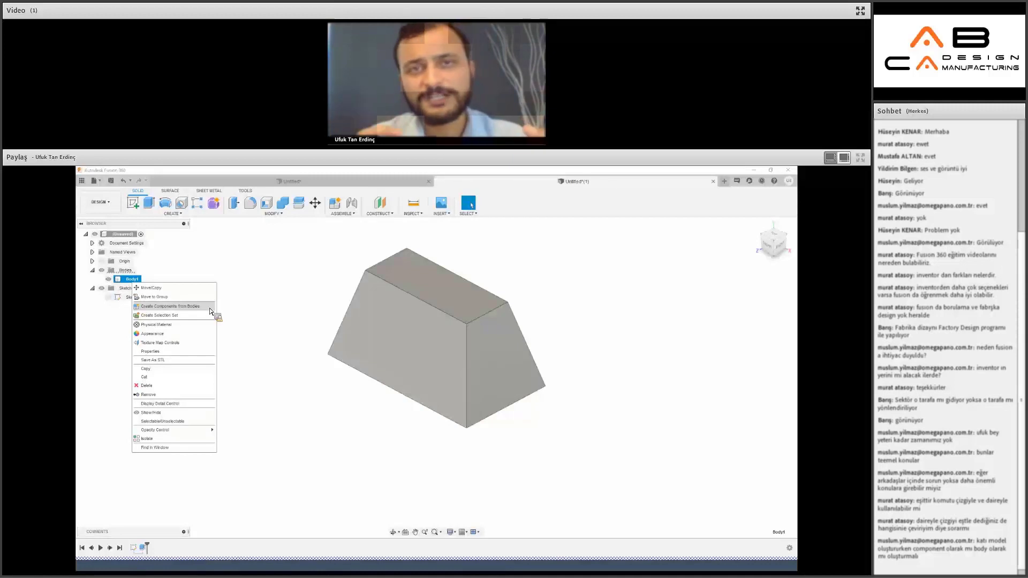
{"action": "key", "text": "Escape"}
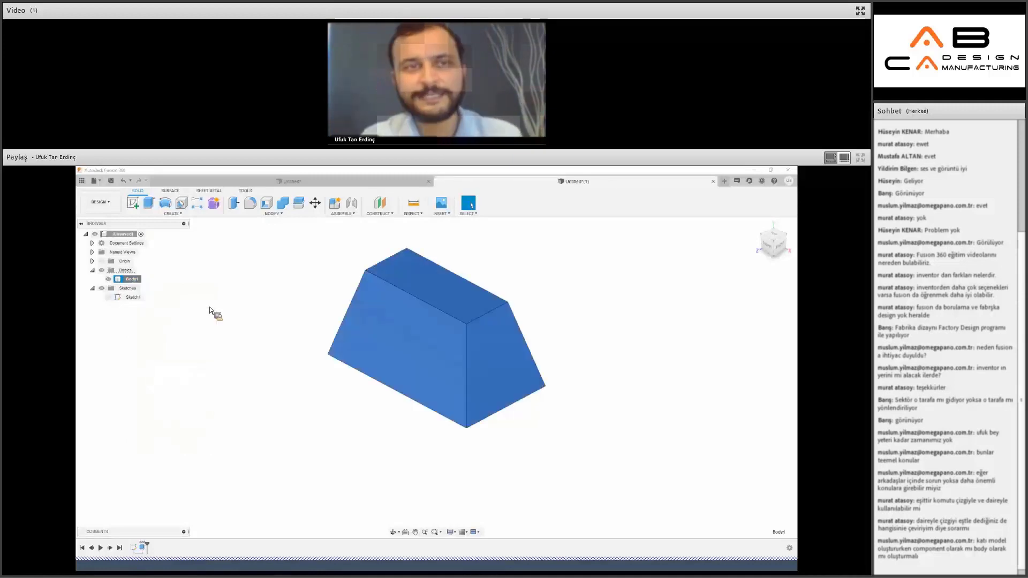
Start a new sketch and pick the trapezoidal body as the sketch target.
{"action": "left_click", "coordinate": [172, 213]}
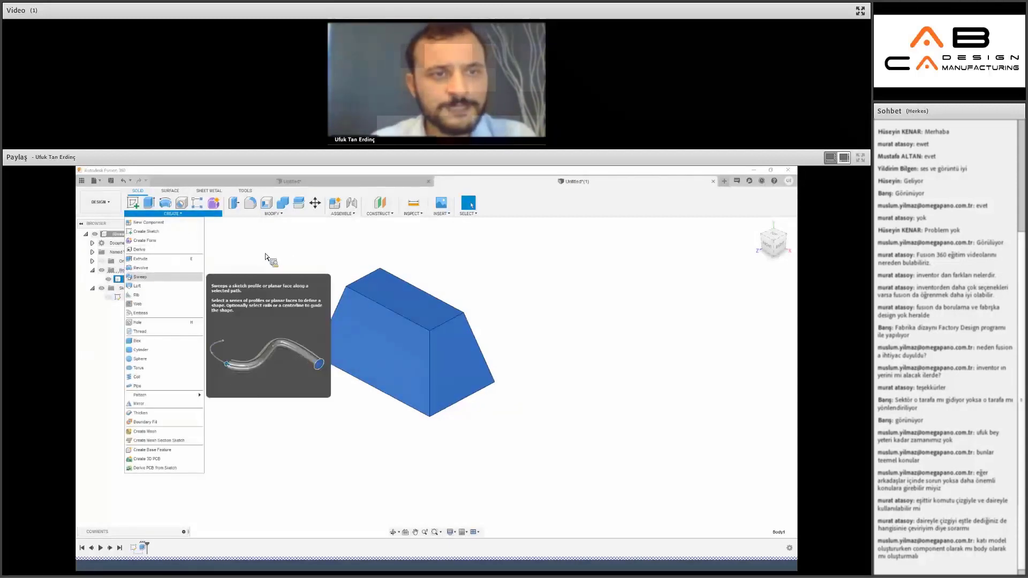
{"action": "left_click", "coordinate": [271, 300]}
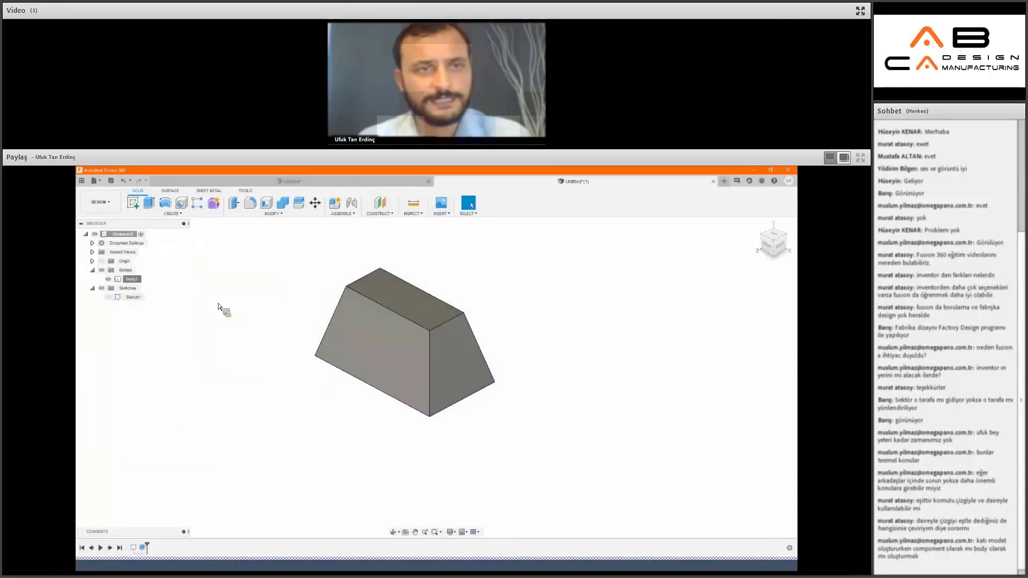
{"action": "left_click", "coordinate": [133, 202]}
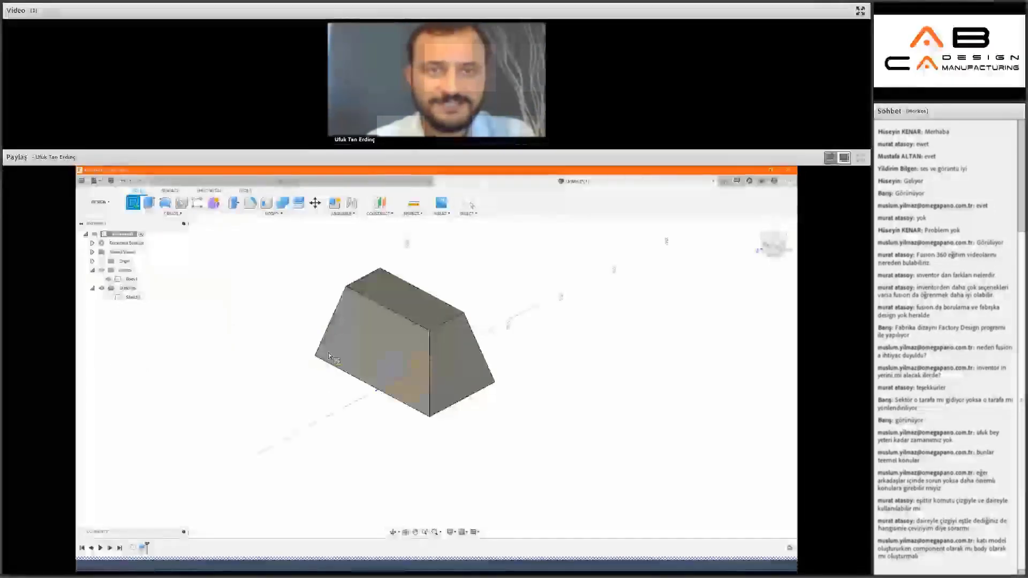
{"action": "left_click", "coordinate": [391, 343]}
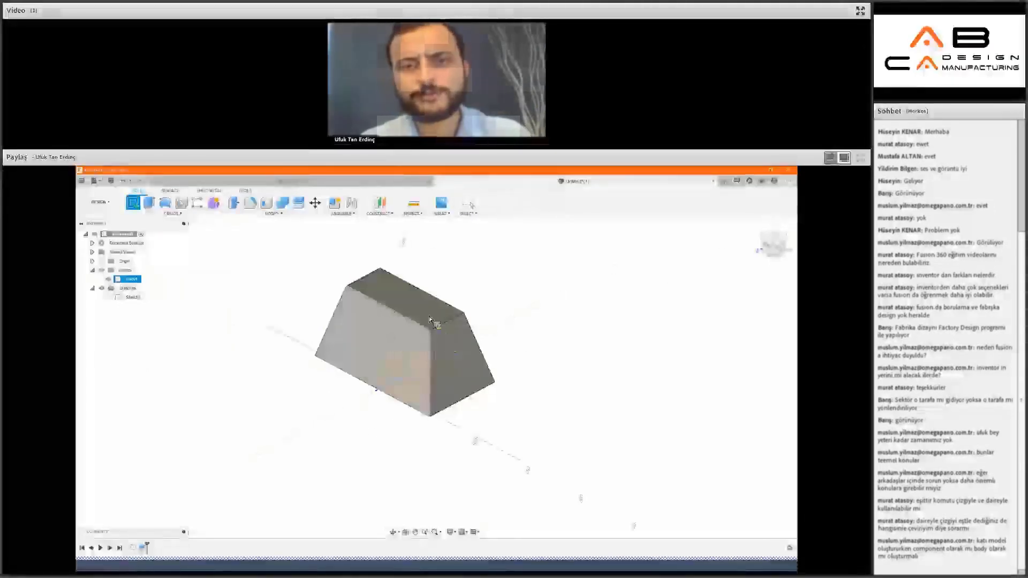
Draw a centre-diameter circle on the body's sloped front face and finish Sketch2.
{"action": "left_click", "coordinate": [397, 339]}
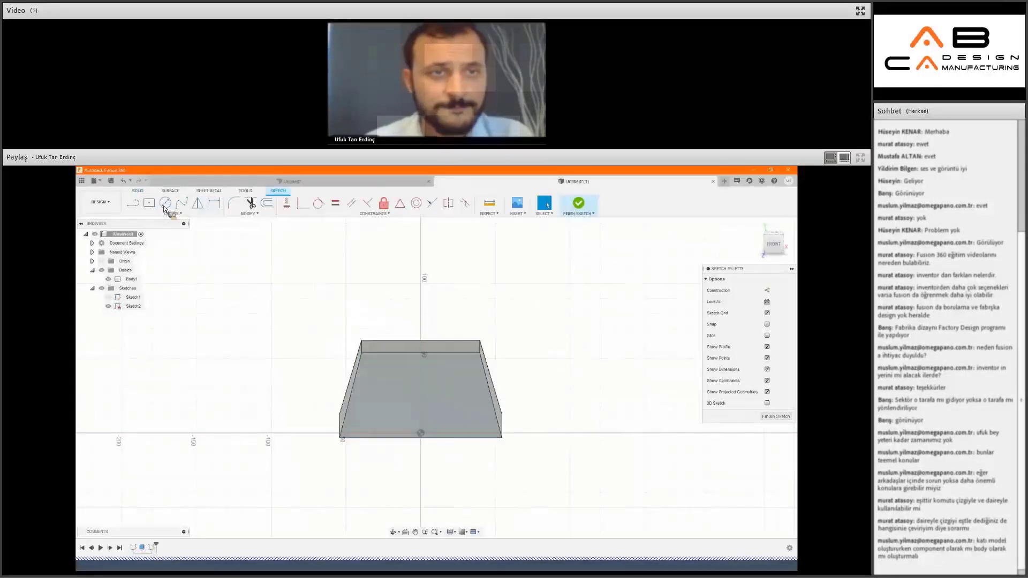
{"action": "left_click", "coordinate": [164, 204]}
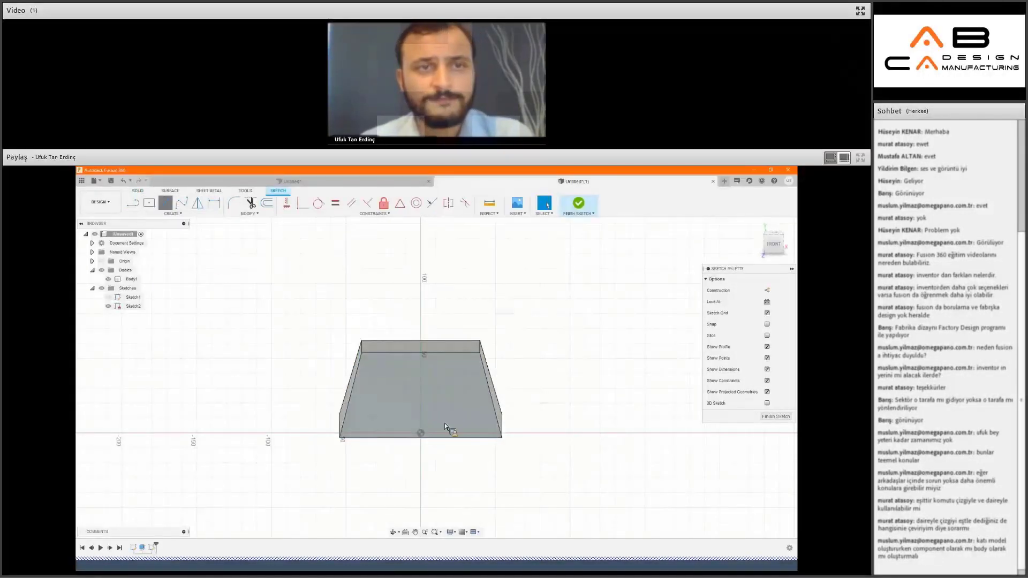
{"action": "left_click", "coordinate": [420, 384]}
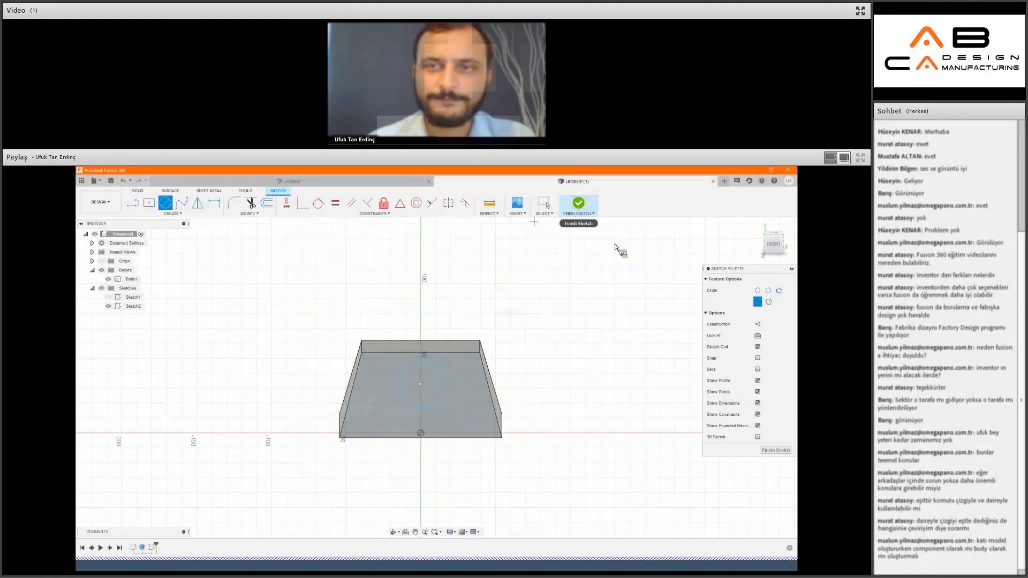
{"action": "left_click", "coordinate": [586, 214]}
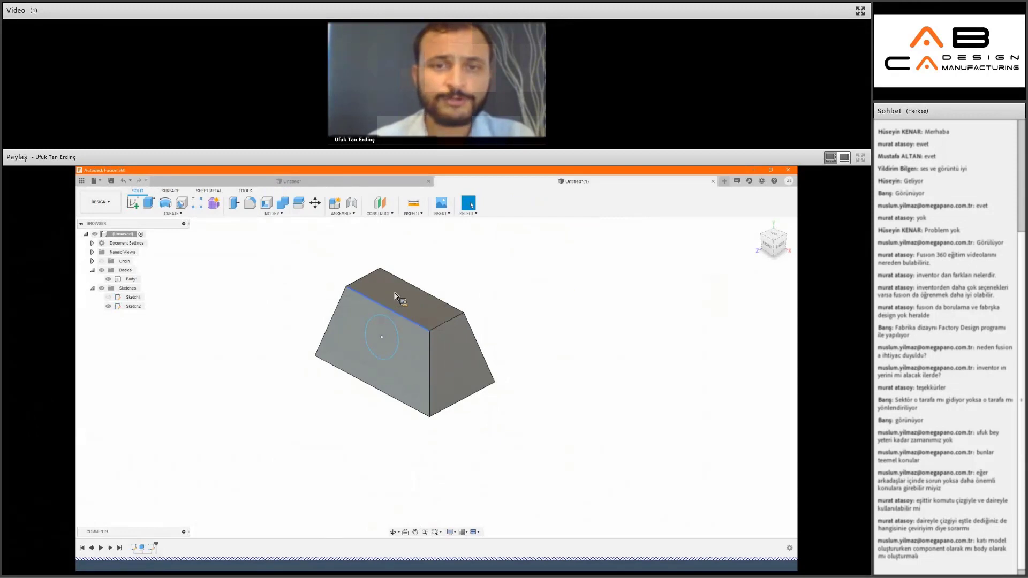
{"action": "left_click", "coordinate": [385, 324]}
{"action": "left_click", "coordinate": [220, 353]}
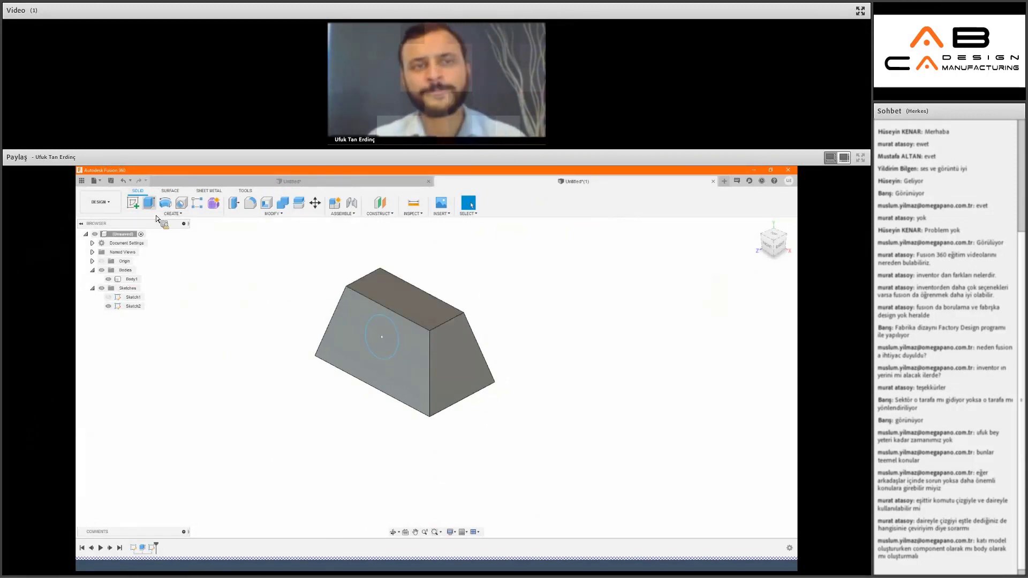
{"action": "left_click", "coordinate": [149, 202]}
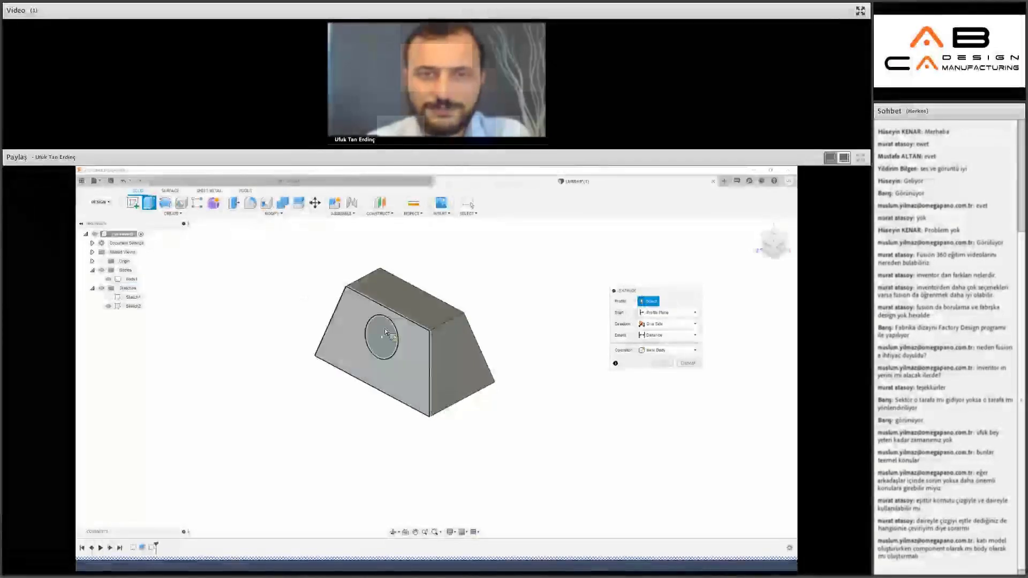
Extrude the circle profile, previewing Cut and Intersect operations from several views.
{"action": "left_click", "coordinate": [385, 329]}
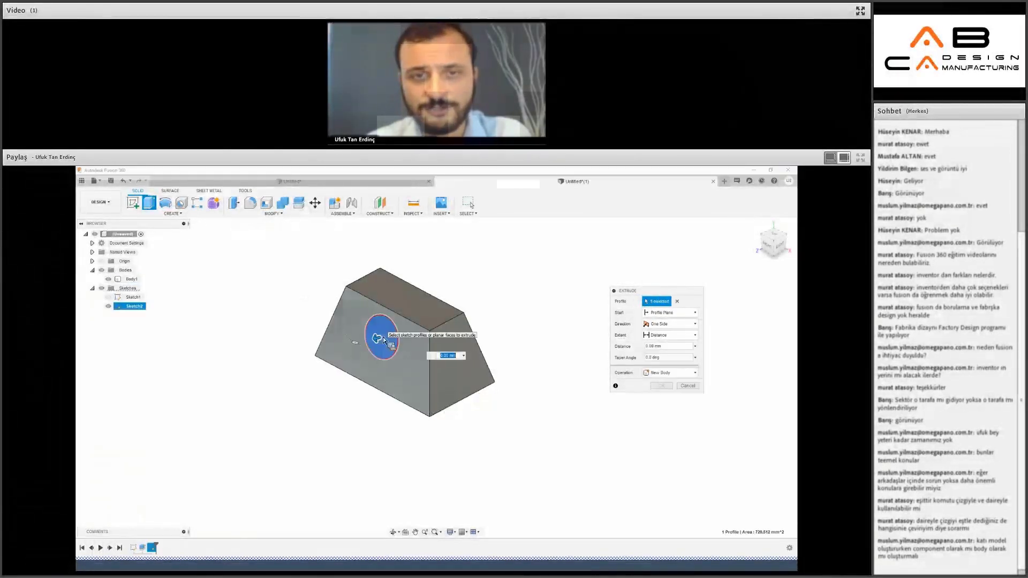
{"action": "left_click_drag", "start_coordinate": [377, 338], "coordinate": [325, 360]}
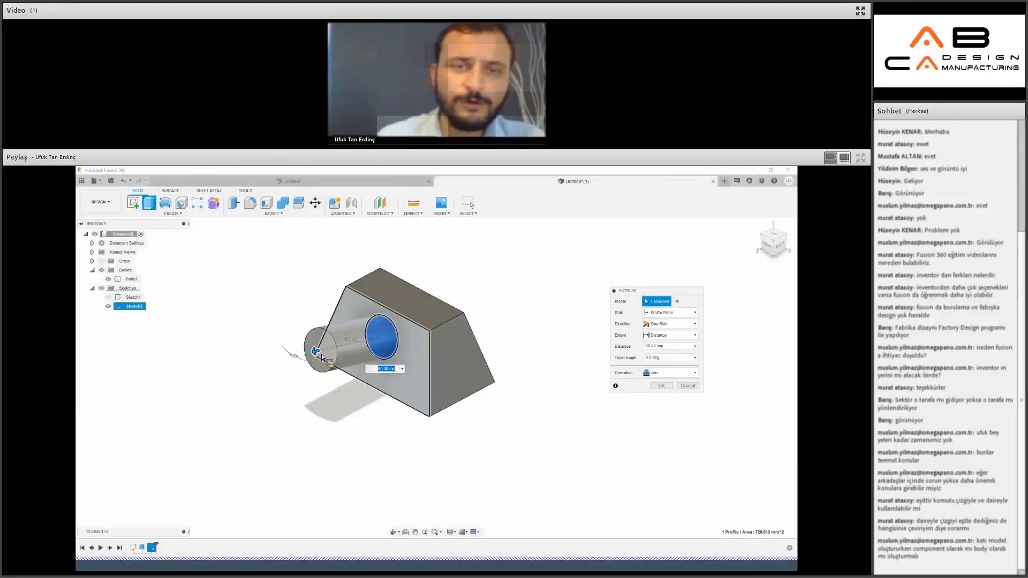
{"action": "left_click_drag", "start_coordinate": [320, 358], "coordinate": [497, 292]}
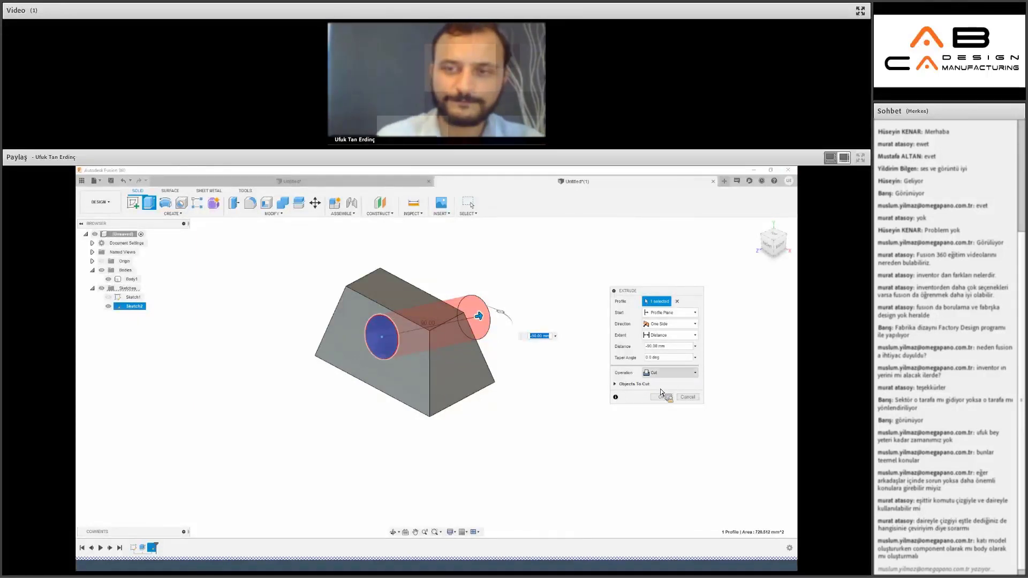
{"action": "left_click", "coordinate": [669, 372]}
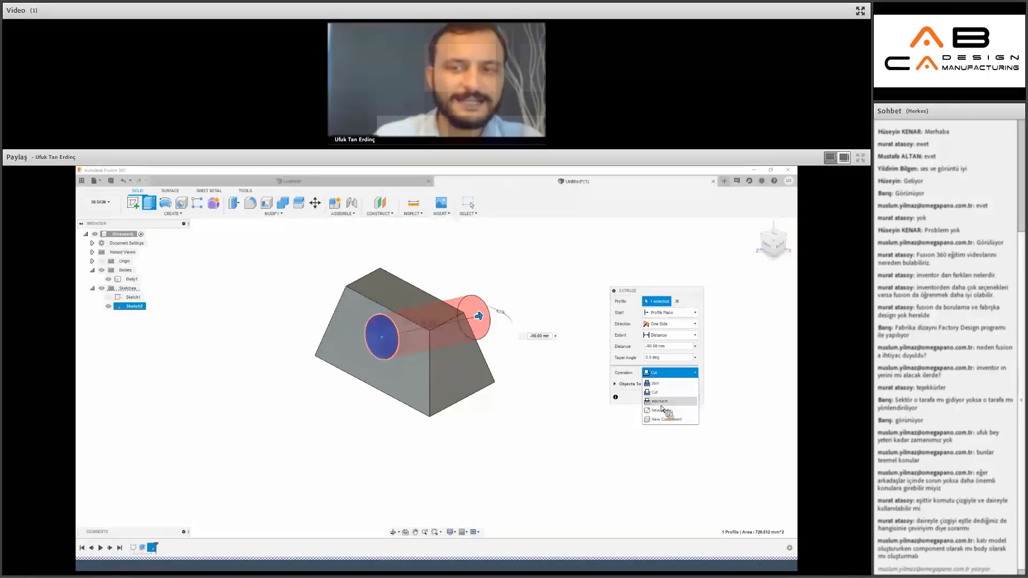
{"action": "left_click", "coordinate": [771, 247]}
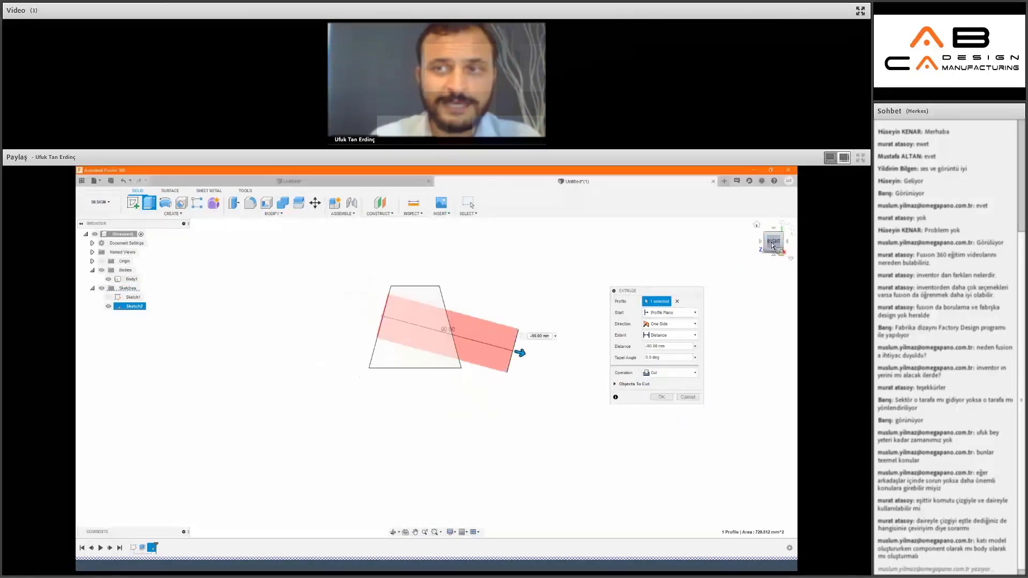
{"action": "left_click", "coordinate": [772, 246]}
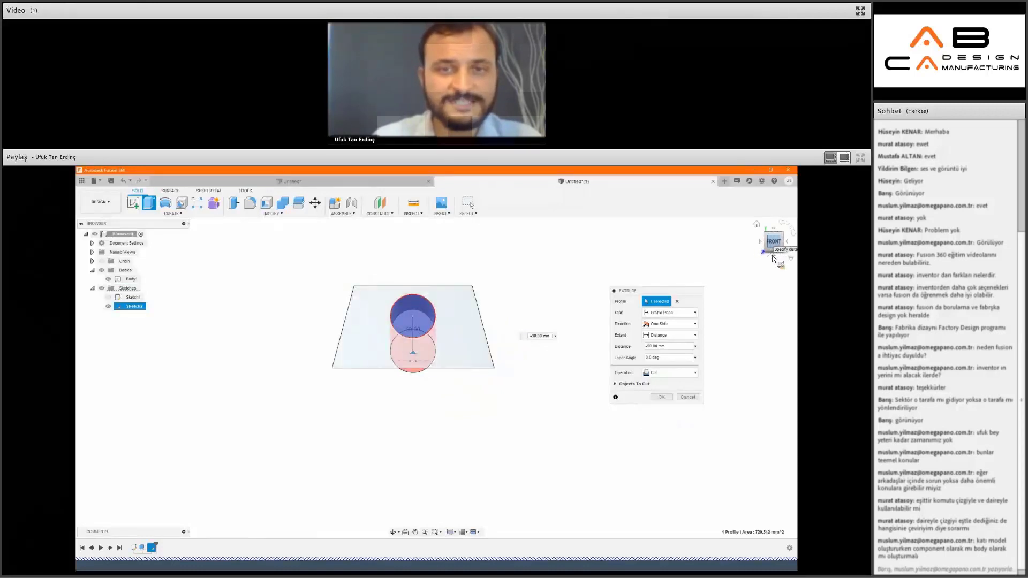
{"action": "left_click", "coordinate": [767, 262]}
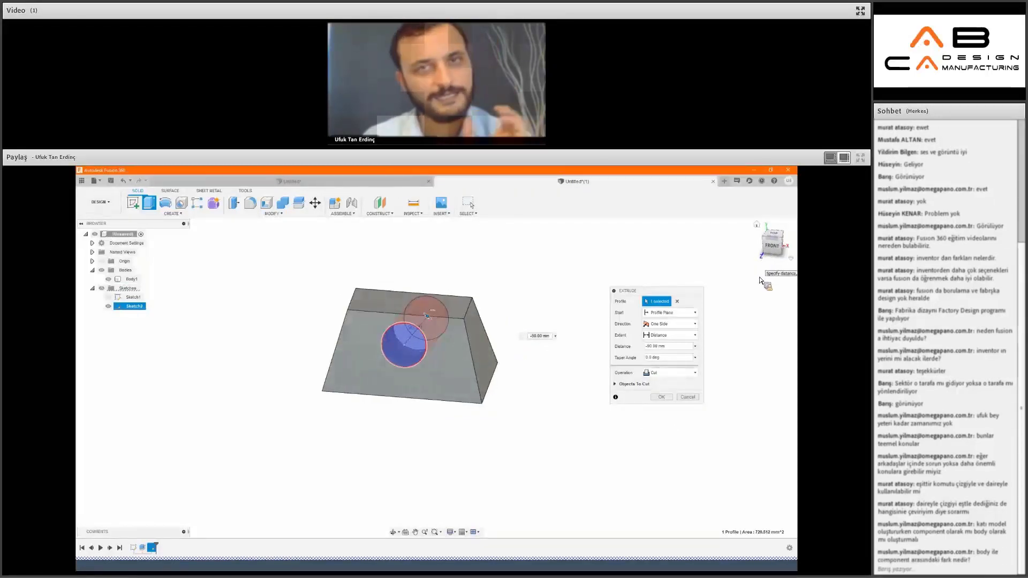
{"action": "left_click", "coordinate": [675, 373]}
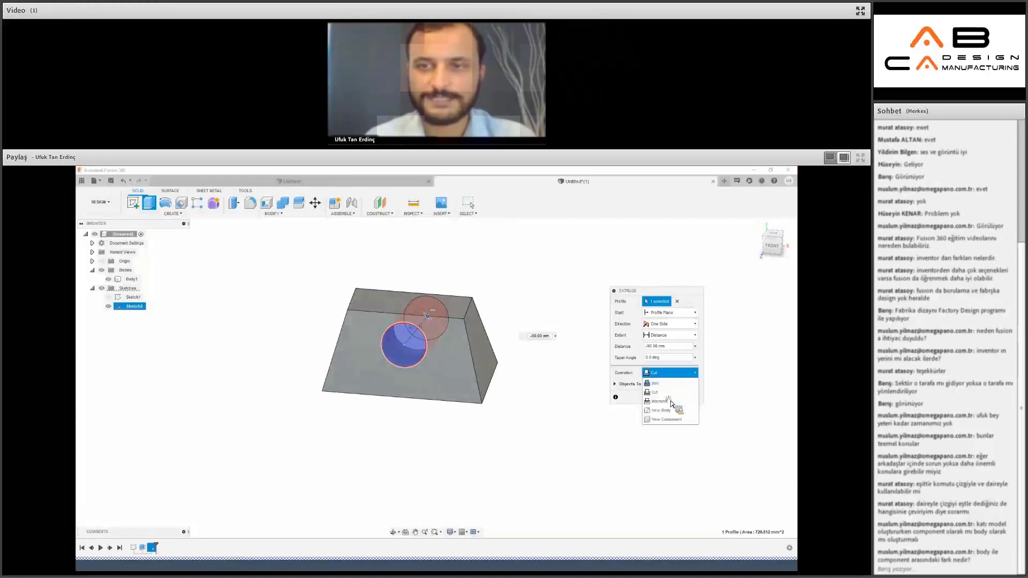
{"action": "left_click", "coordinate": [659, 401]}
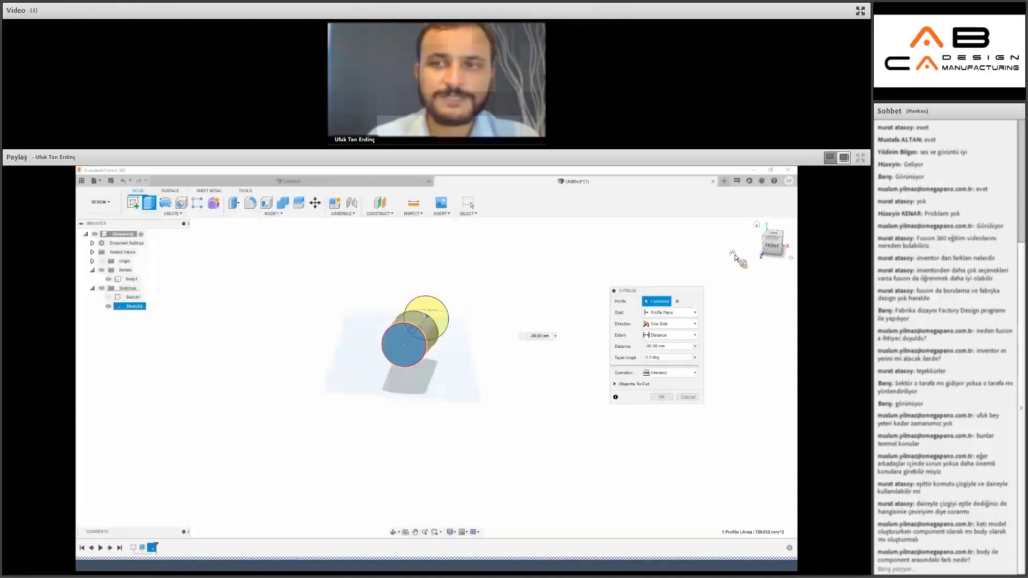
{"action": "left_click", "coordinate": [782, 249]}
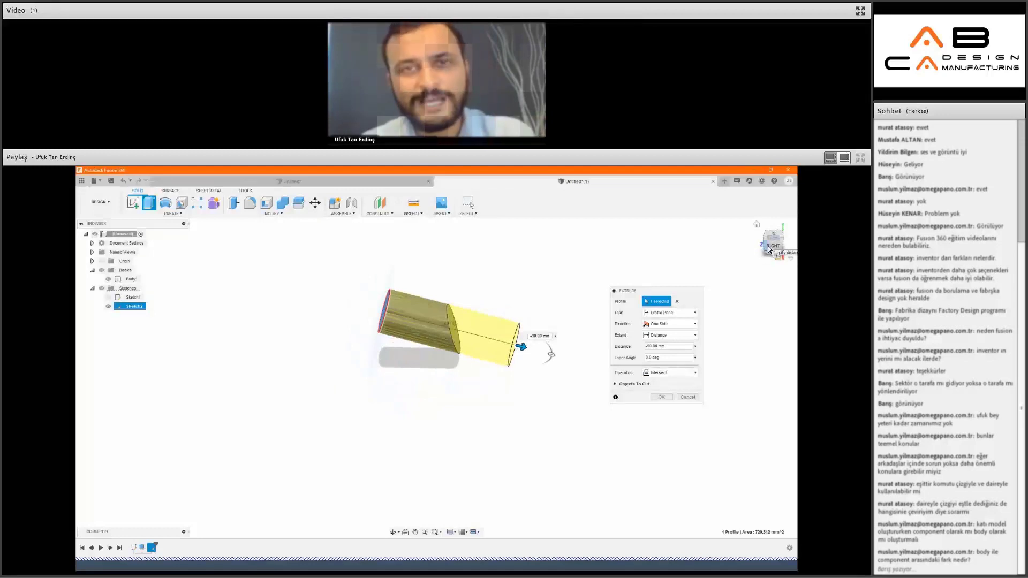
Set the extrusion to Join with a 70 mm distance and commit it.
{"action": "left_click", "coordinate": [669, 372]}
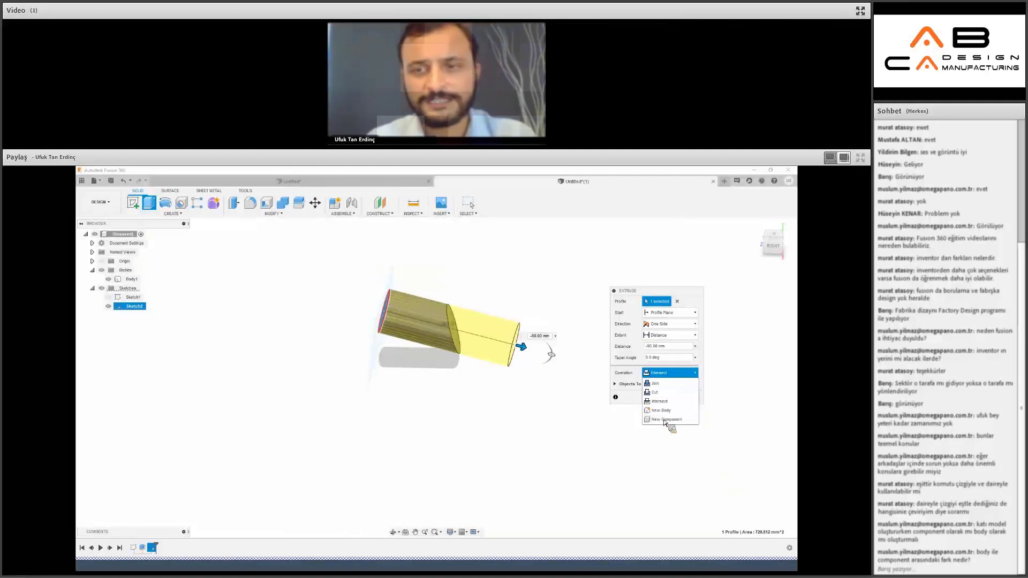
{"action": "left_click", "coordinate": [664, 410]}
{"action": "left_click", "coordinate": [658, 374]}
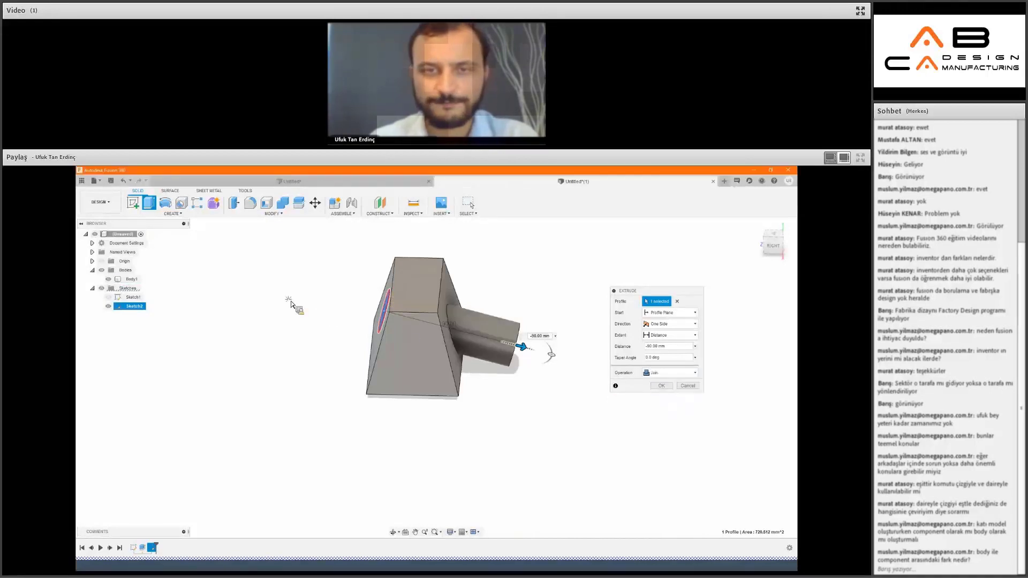
{"action": "type", "text": "70"}
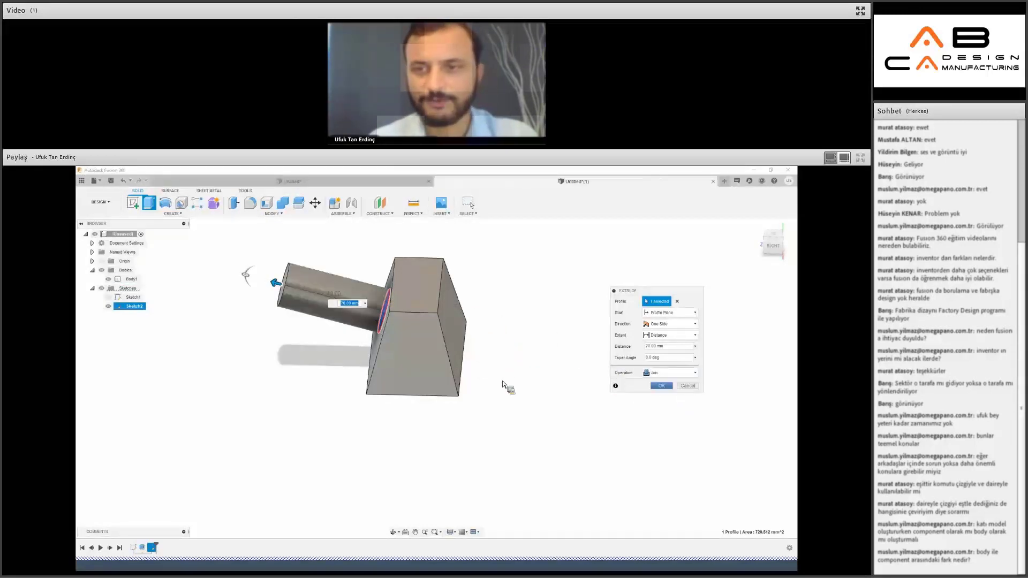
{"action": "left_click", "coordinate": [661, 386]}
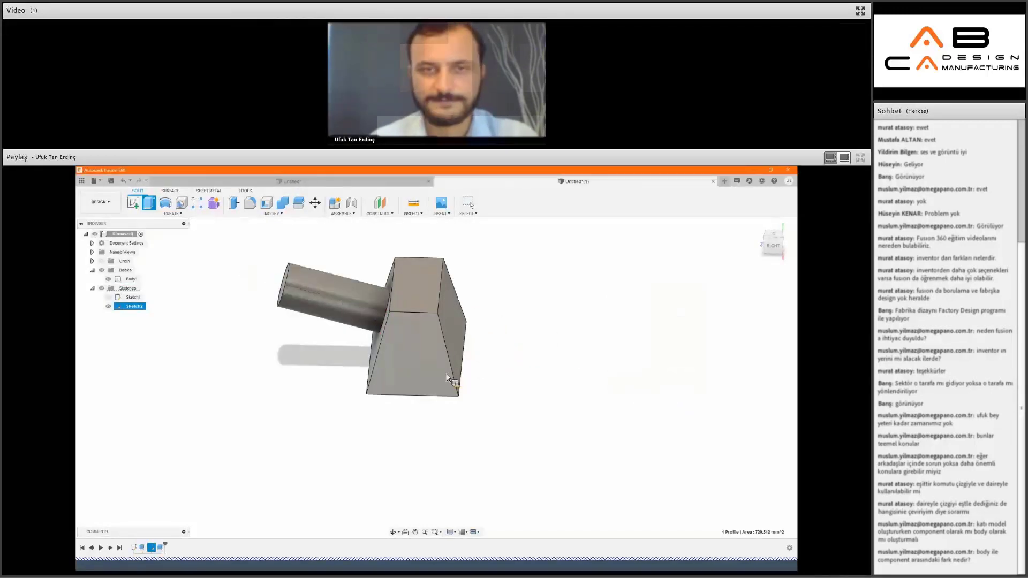
Delete Sketch1 and Sketch2 from the browser, confirming the deletion warnings.
{"action": "left_click", "coordinate": [172, 214]}
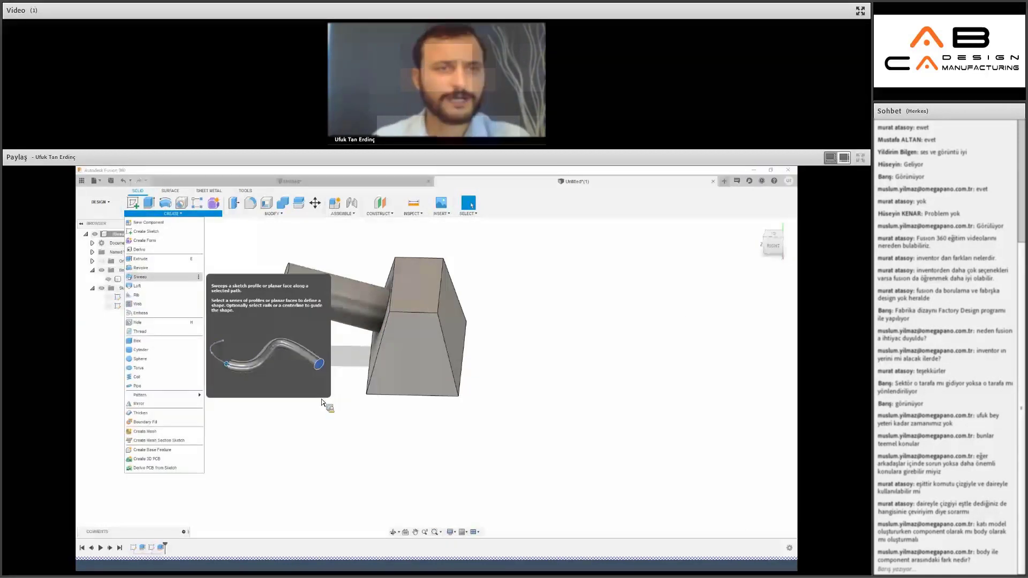
{"action": "left_click", "coordinate": [354, 443]}
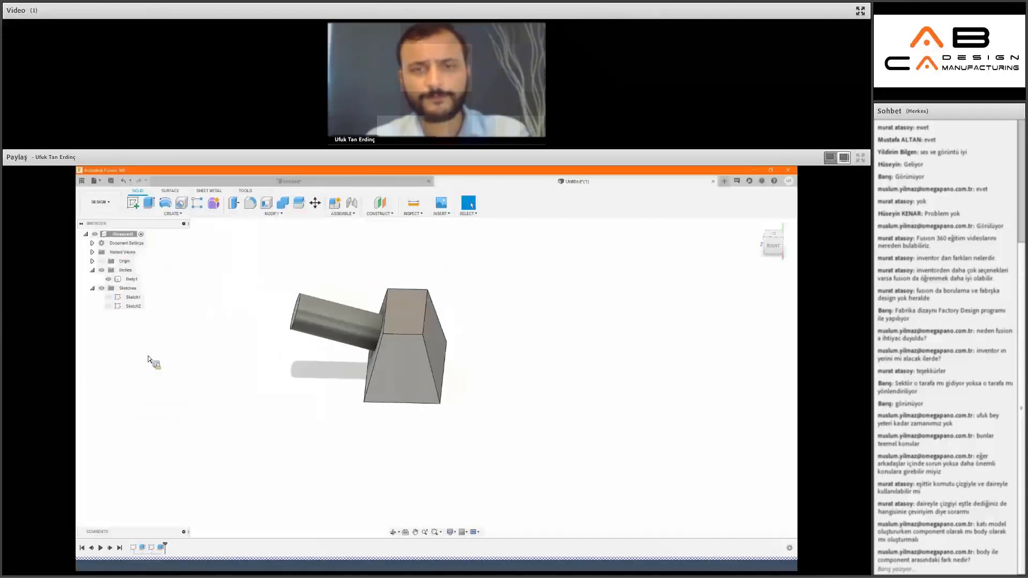
{"action": "right_click", "coordinate": [133, 298]}
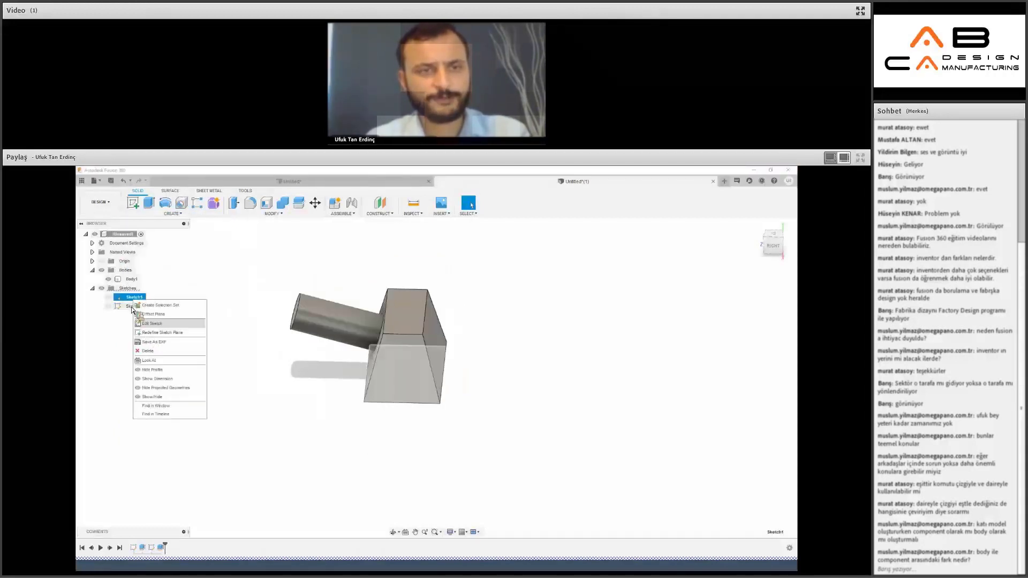
{"action": "left_click", "coordinate": [160, 342]}
{"action": "key", "text": "Return"}
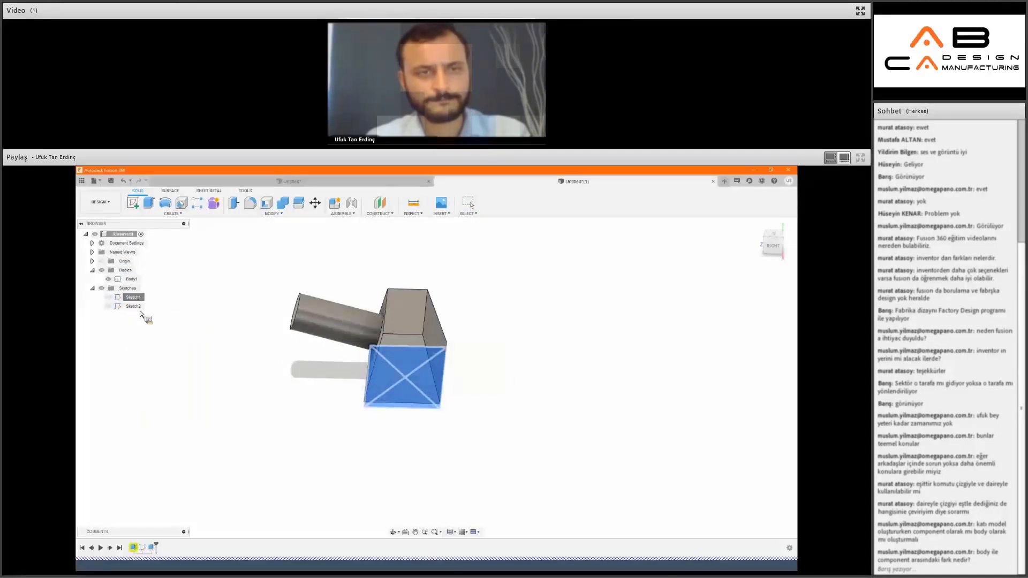
{"action": "right_click", "coordinate": [134, 298]}
{"action": "left_click", "coordinate": [114, 292]}
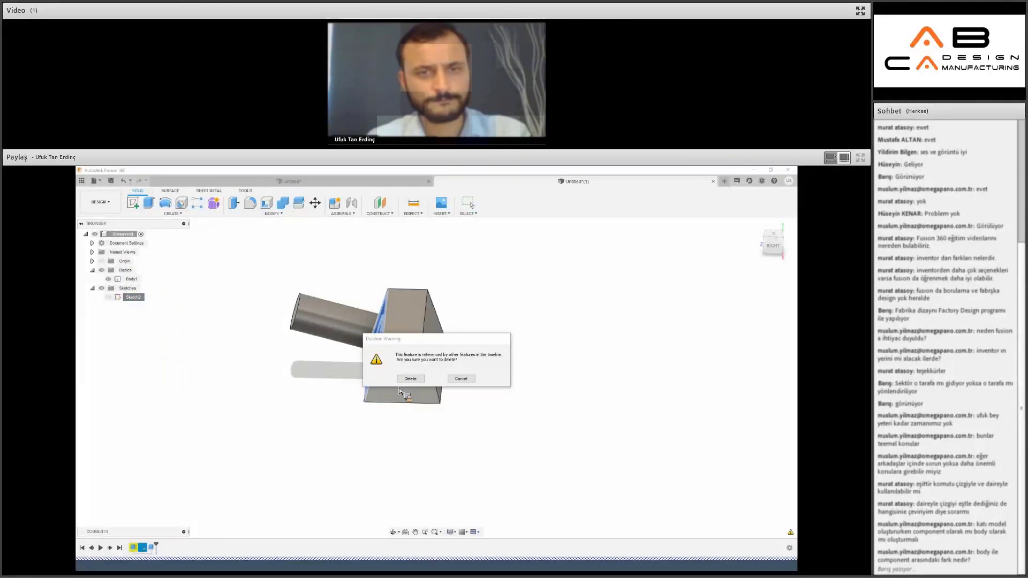
{"action": "left_click", "coordinate": [410, 378]}
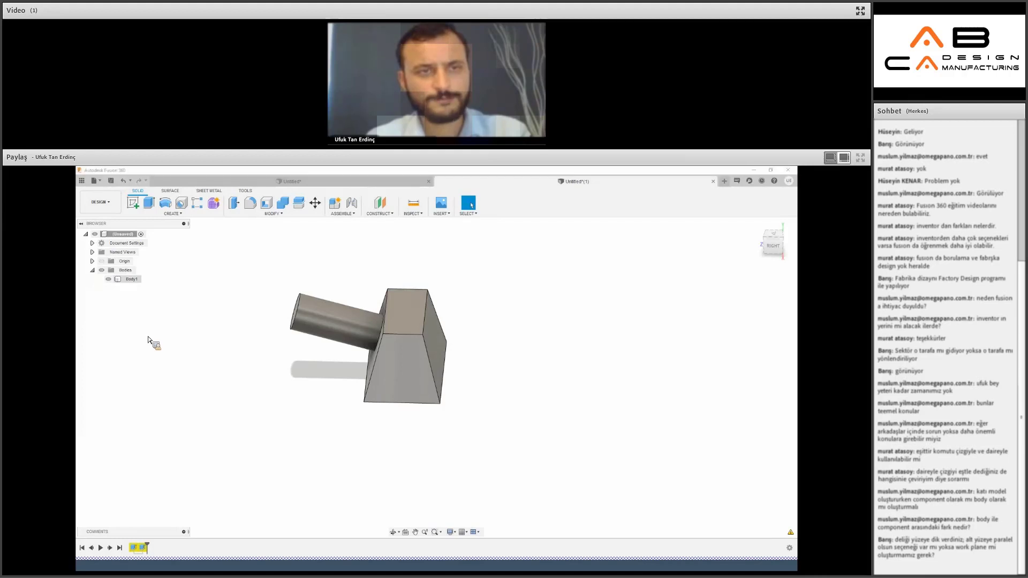
Delete Body1 and the Body2 cylinder from the browser.
{"action": "right_click", "coordinate": [129, 279]}
{"action": "left_click", "coordinate": [141, 383]}
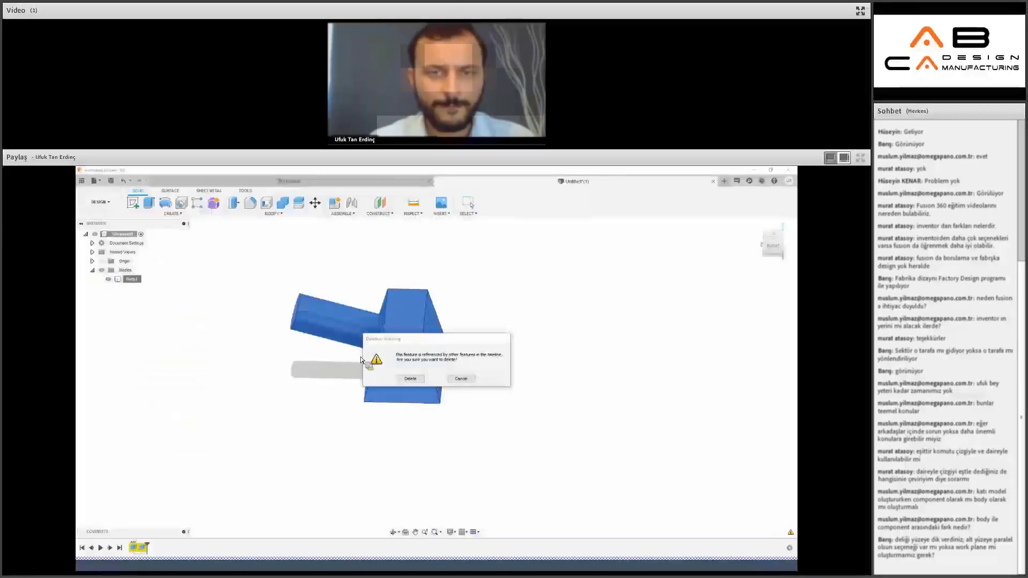
{"action": "key", "text": "Return"}
{"action": "left_click", "coordinate": [133, 203]}
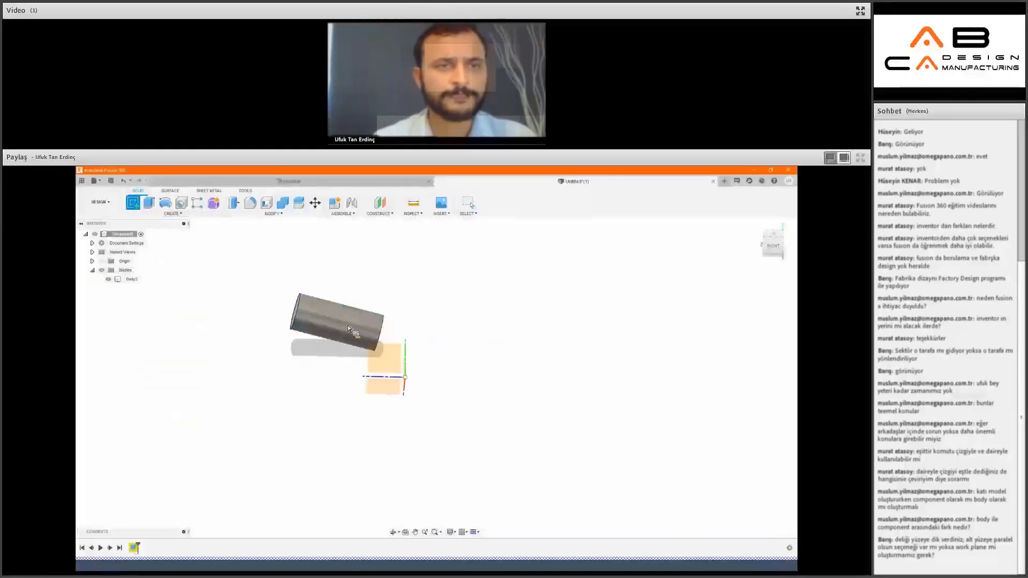
{"action": "right_click", "coordinate": [130, 279]}
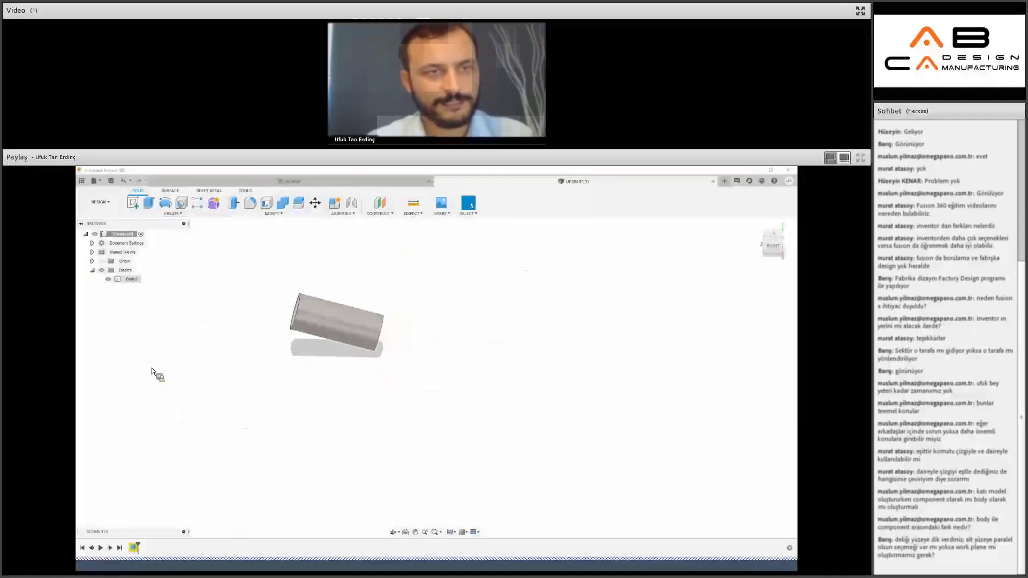
{"action": "left_click", "coordinate": [145, 382]}
Start a sketch on an origin plane and draw the outer curved spline down to the baseline.
{"action": "left_click", "coordinate": [133, 202]}
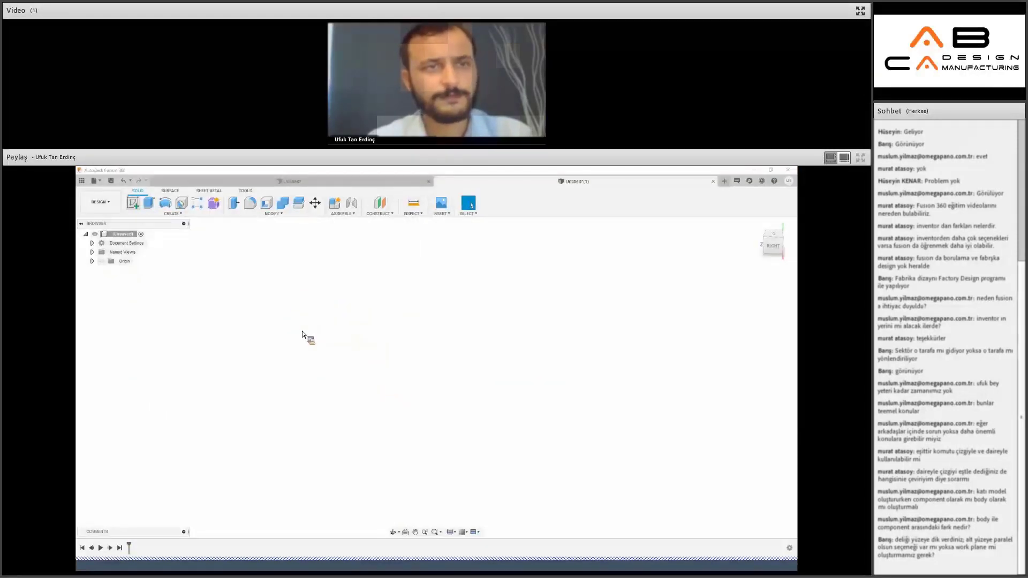
{"action": "left_click", "coordinate": [336, 356]}
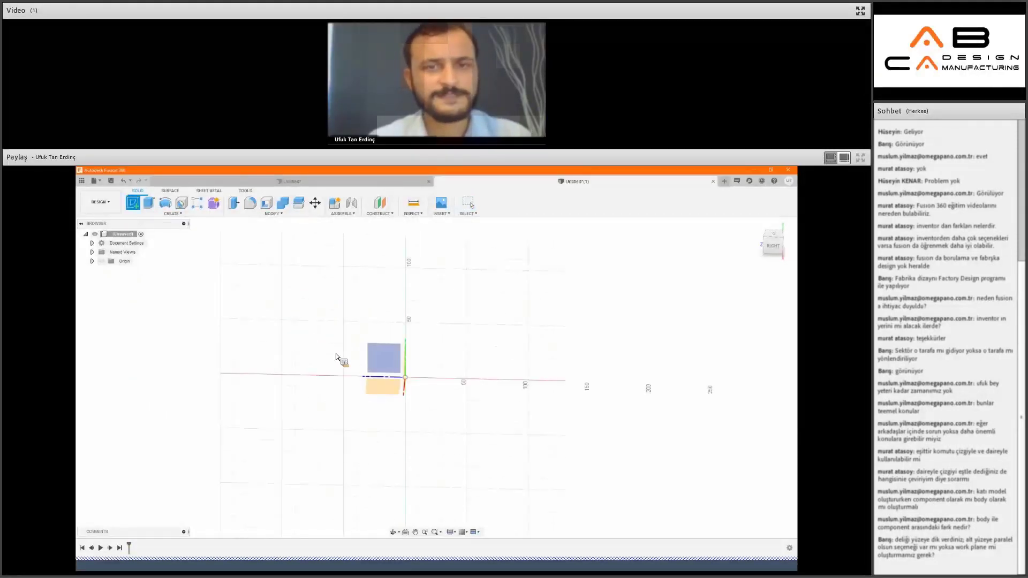
{"action": "left_click", "coordinate": [385, 396]}
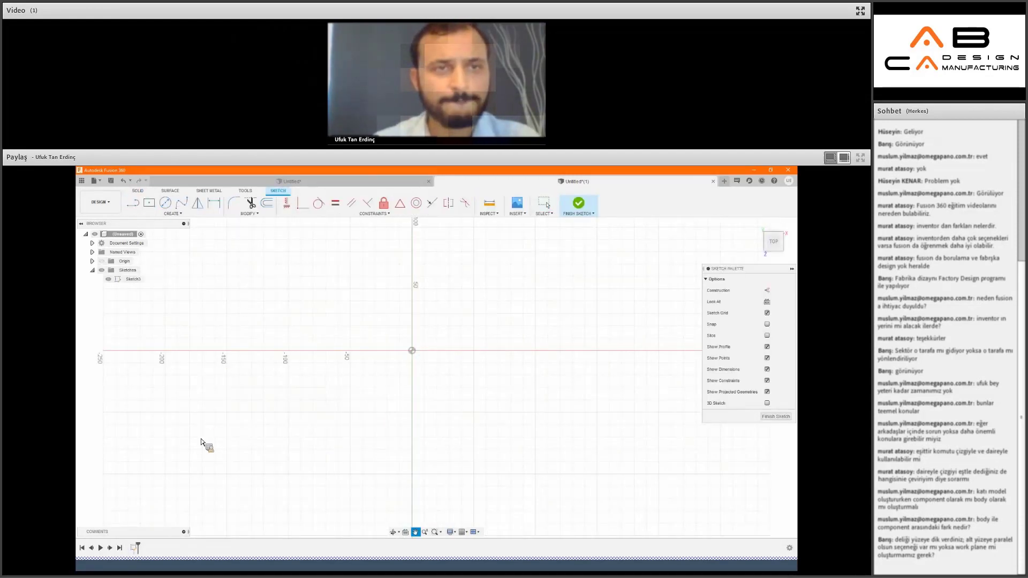
{"action": "left_click", "coordinate": [183, 207]}
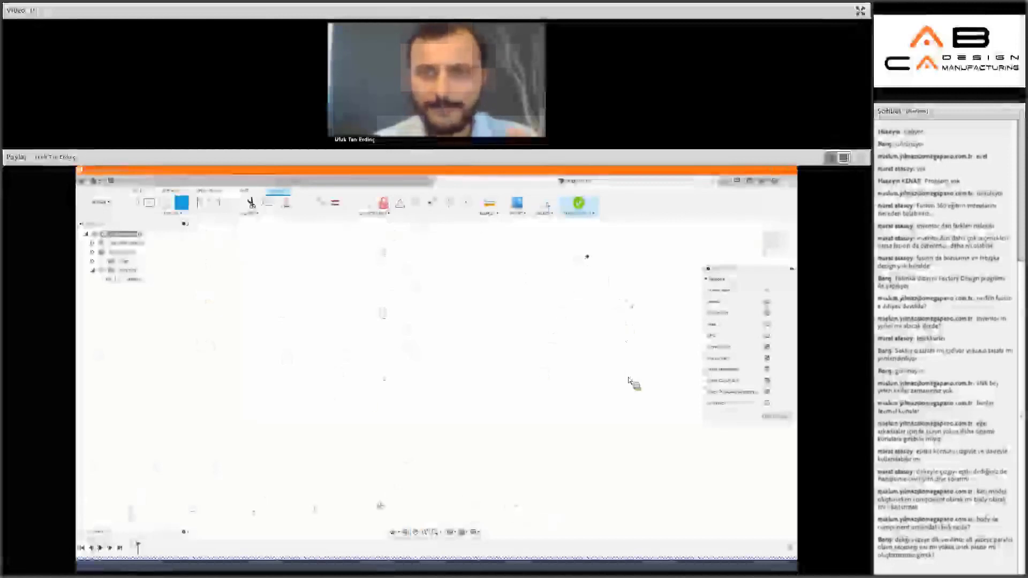
{"action": "left_click", "coordinate": [604, 410]}
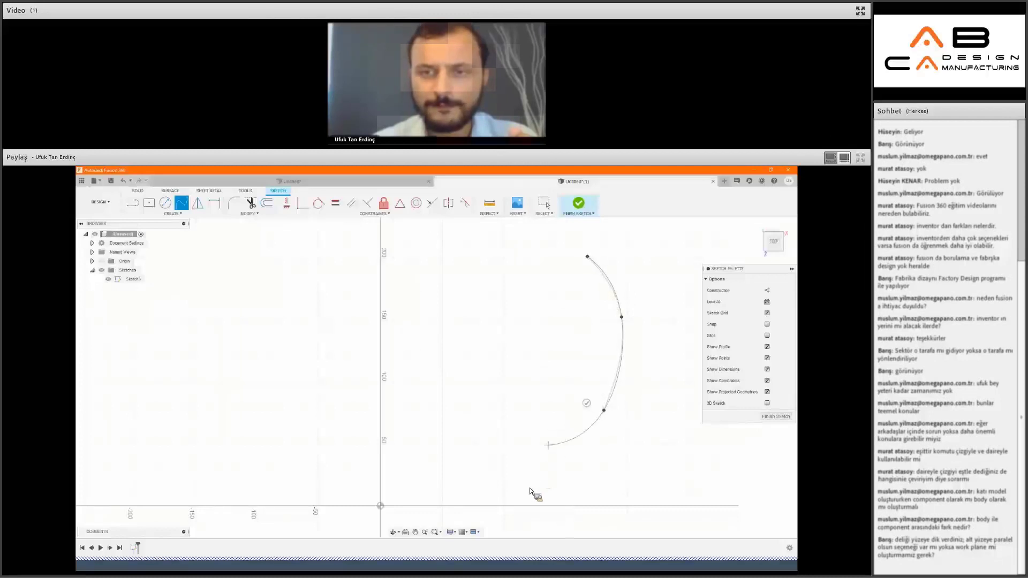
{"action": "left_click", "coordinate": [536, 473]}
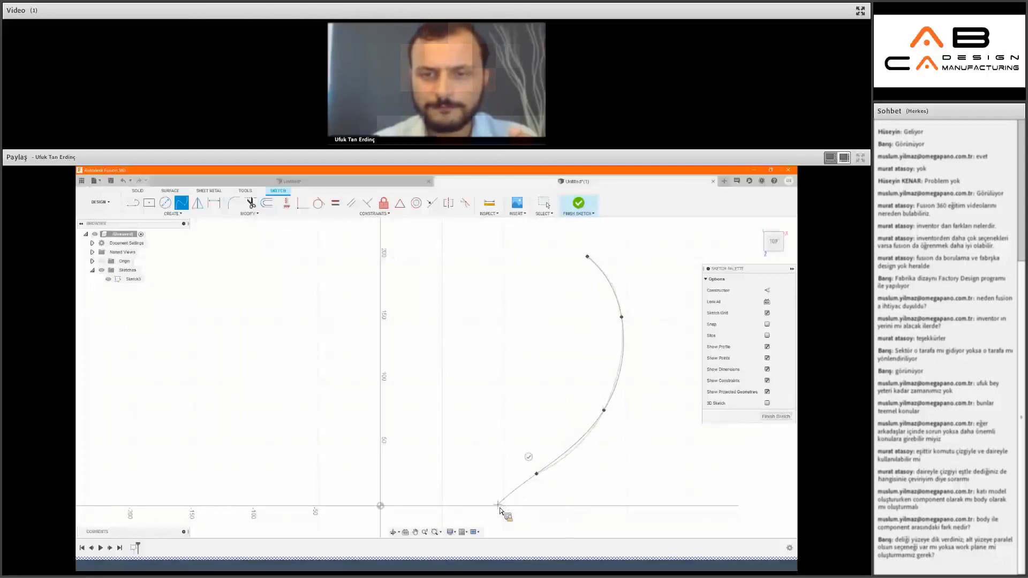
{"action": "left_click", "coordinate": [497, 505]}
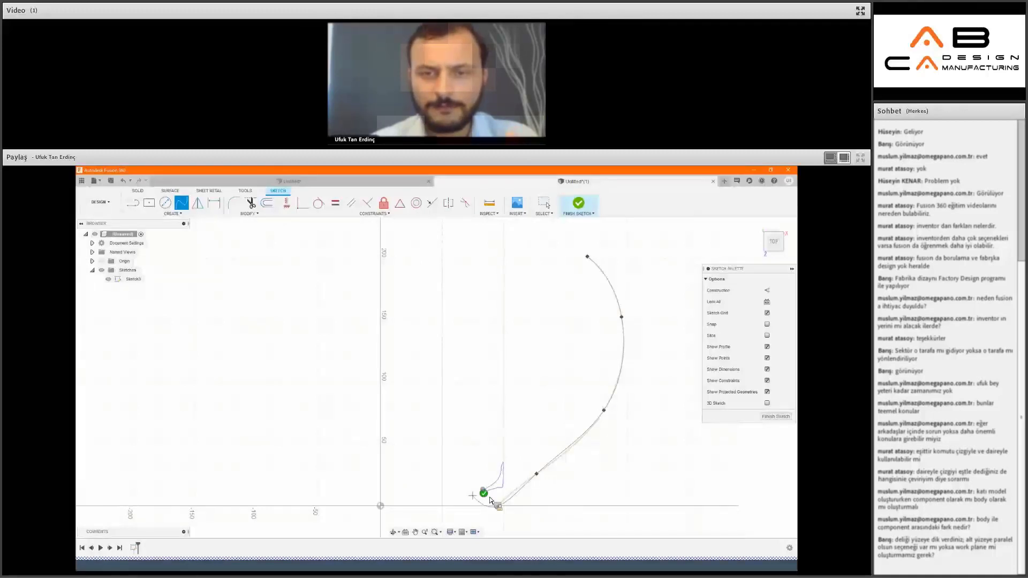
{"action": "left_click", "coordinate": [483, 492]}
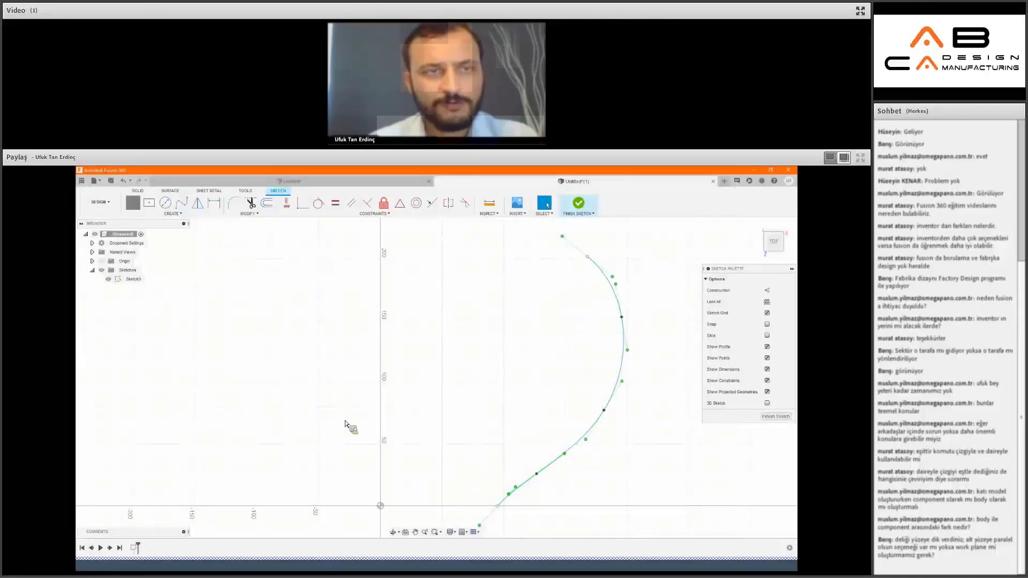
Draw horizontal lines from the spline's lower end to the vertical axis near the origin.
{"action": "key", "text": "l"}
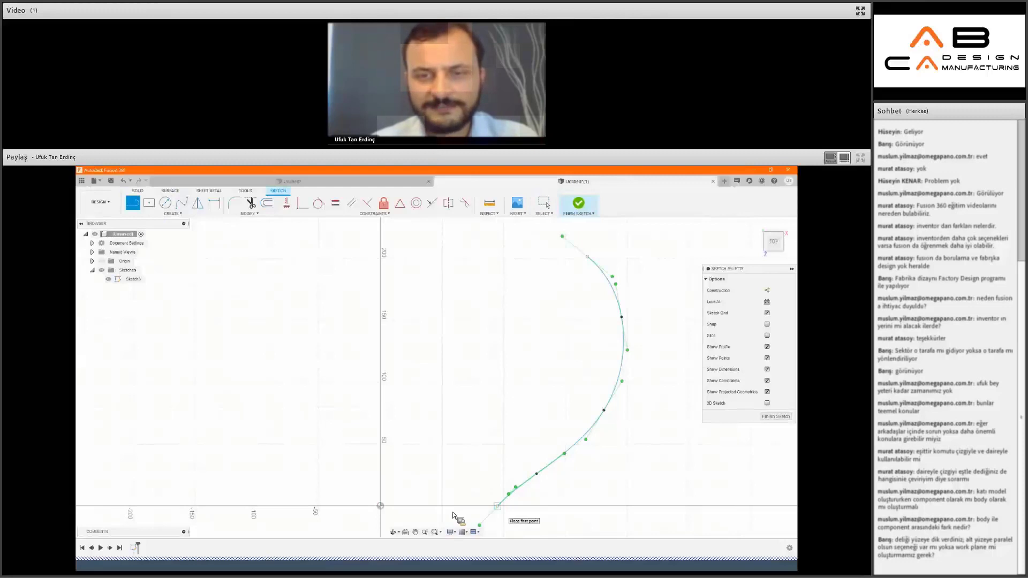
{"action": "left_click", "coordinate": [497, 505]}
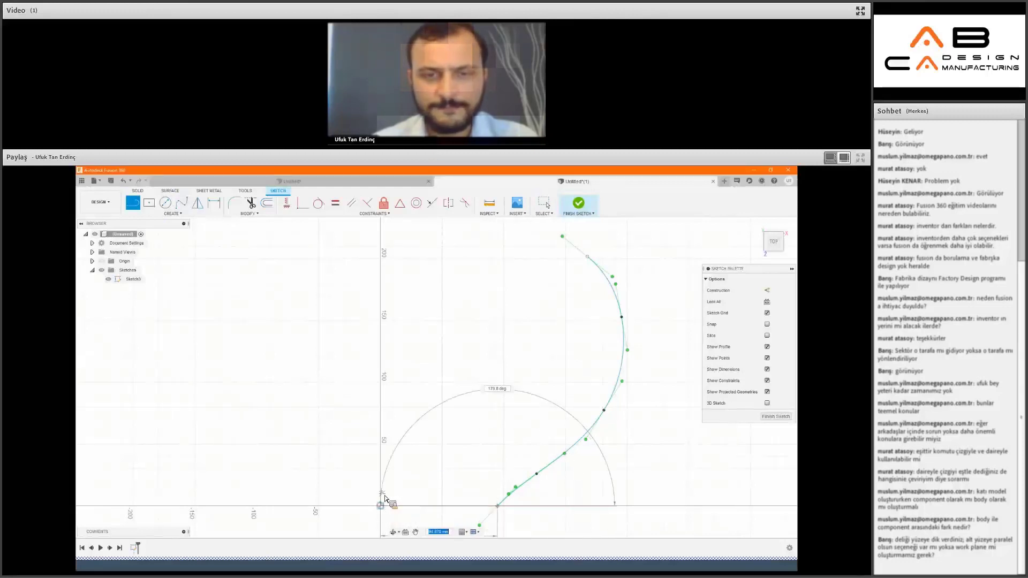
{"action": "left_click", "coordinate": [381, 492]}
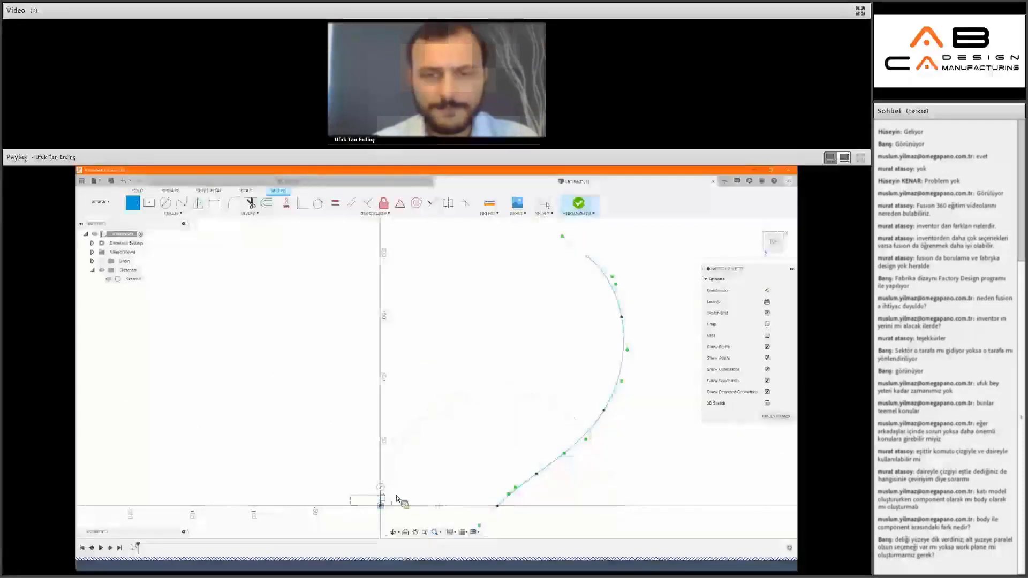
{"action": "left_click", "coordinate": [487, 494]}
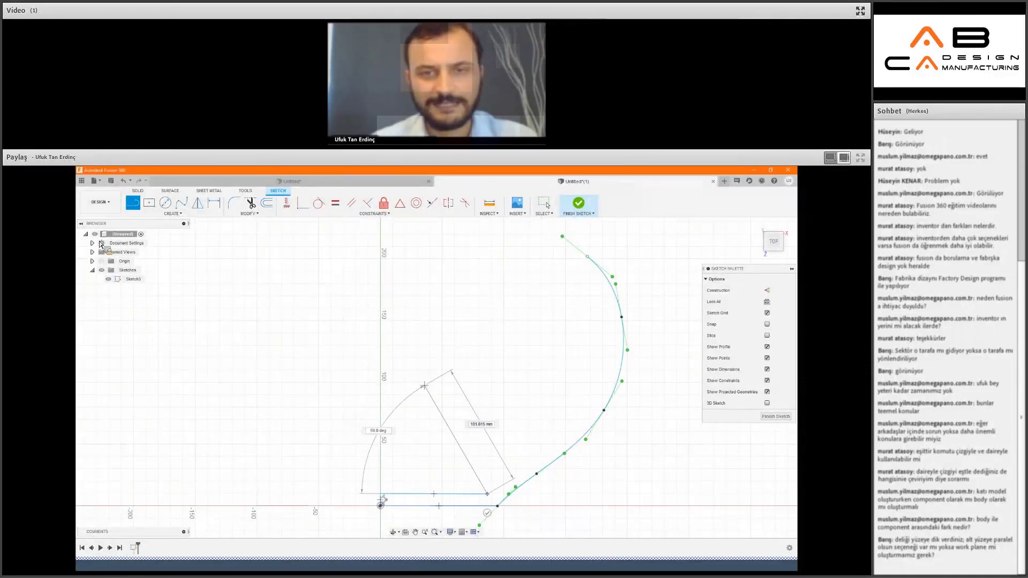
{"action": "key", "text": "Escape"}
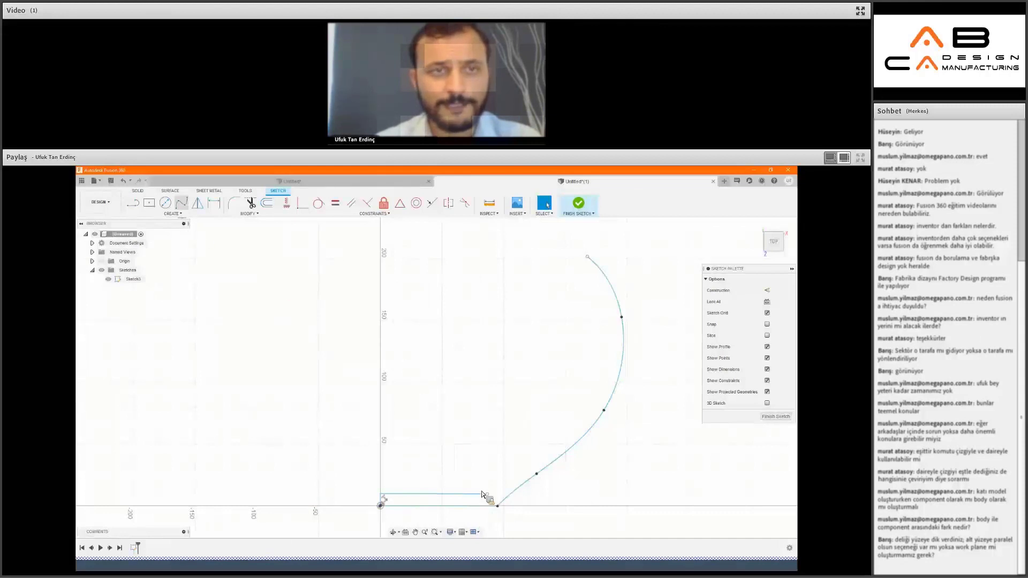
Draw the inner spline from the line's end up to the outer curve's top, closing the profile.
{"action": "key", "text": "Return"}
{"action": "left_click", "coordinate": [541, 445]}
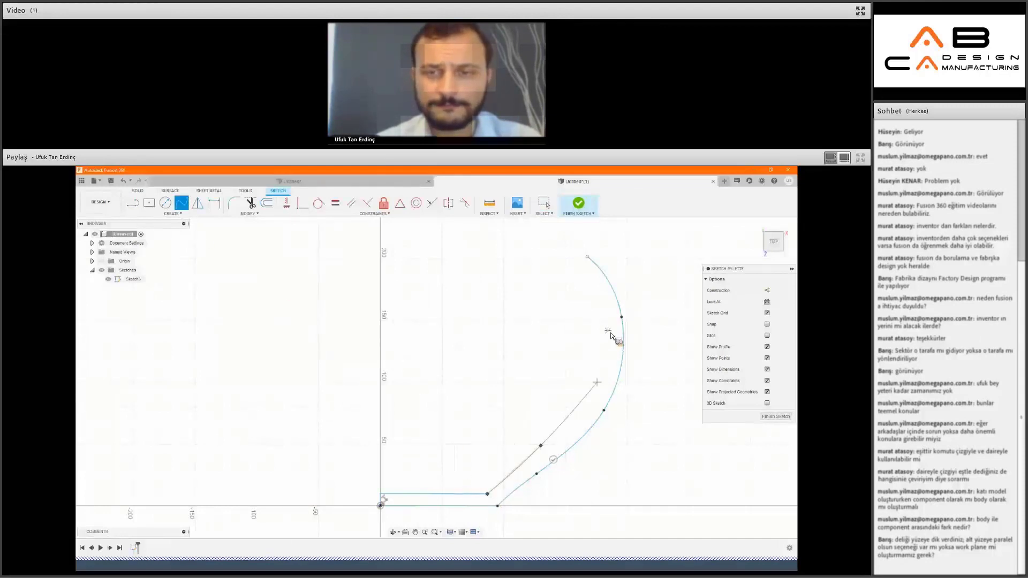
{"action": "left_click", "coordinate": [607, 331]}
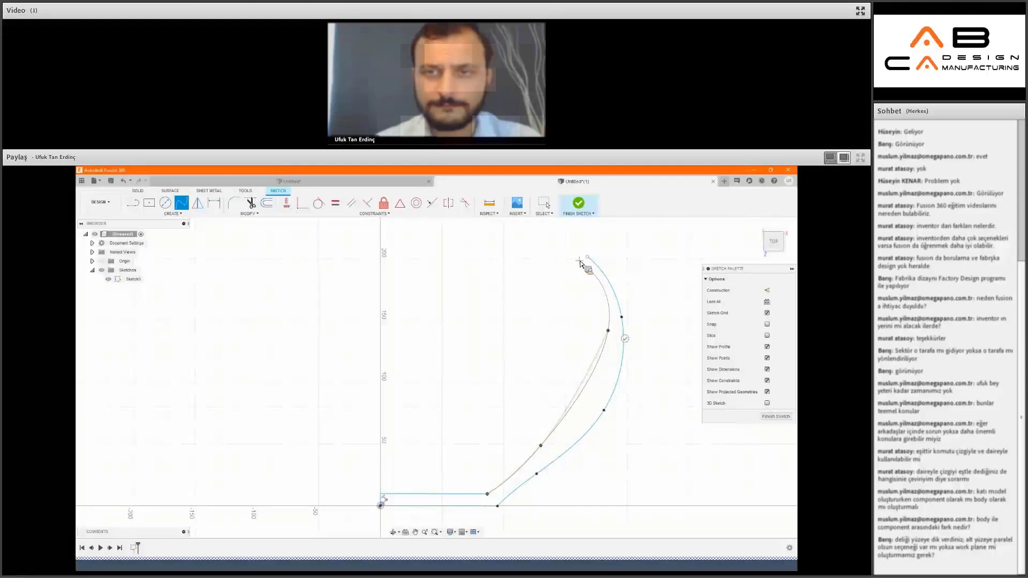
{"action": "left_click", "coordinate": [578, 260]}
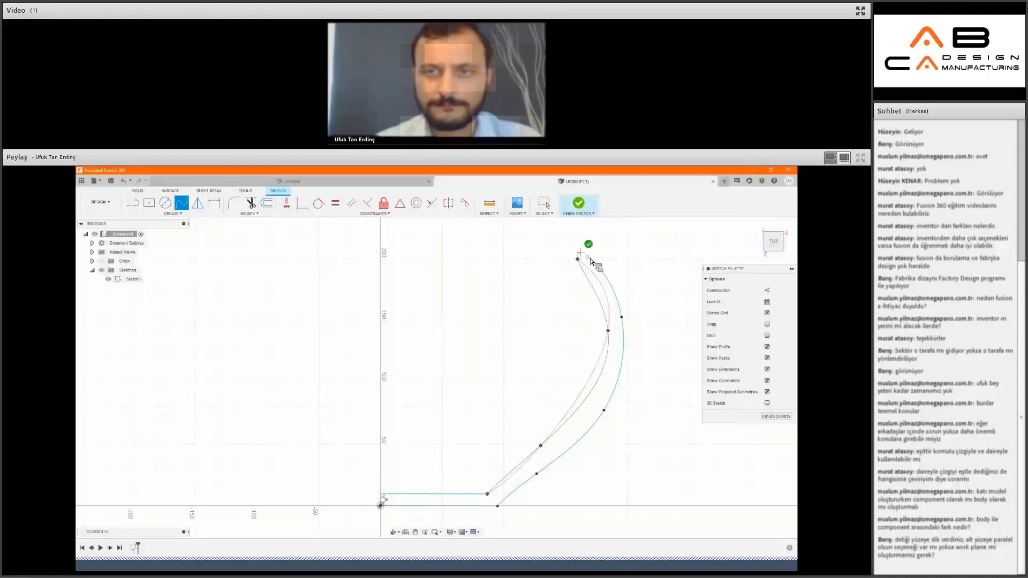
{"action": "left_click", "coordinate": [588, 257]}
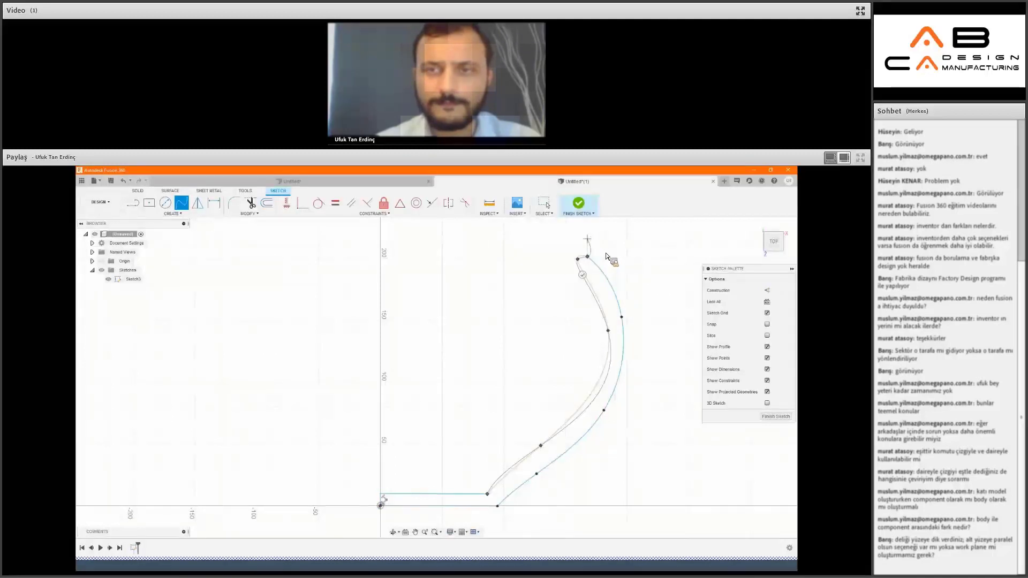
{"action": "key", "text": "Escape"}
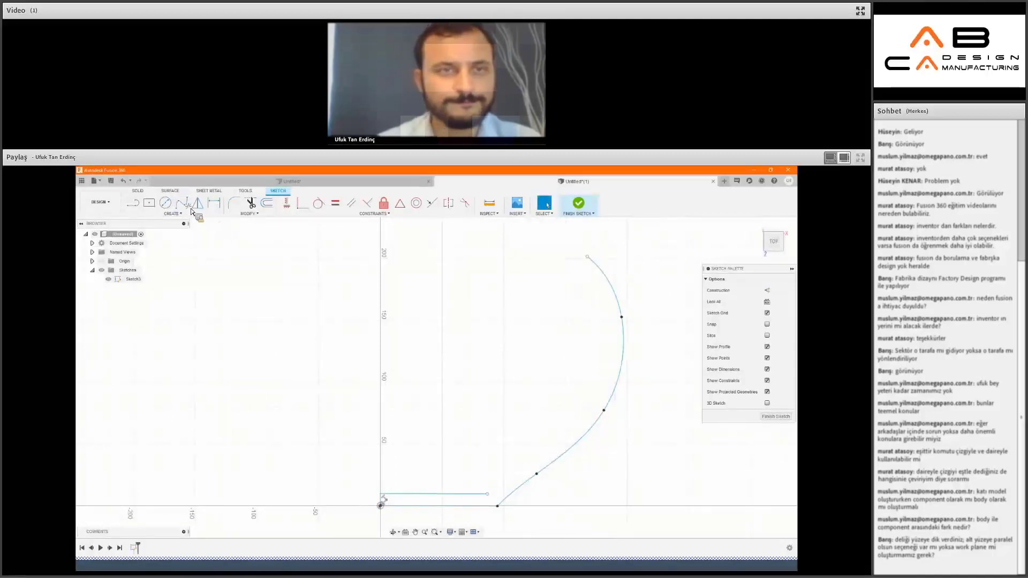
{"action": "left_click", "coordinate": [182, 203]}
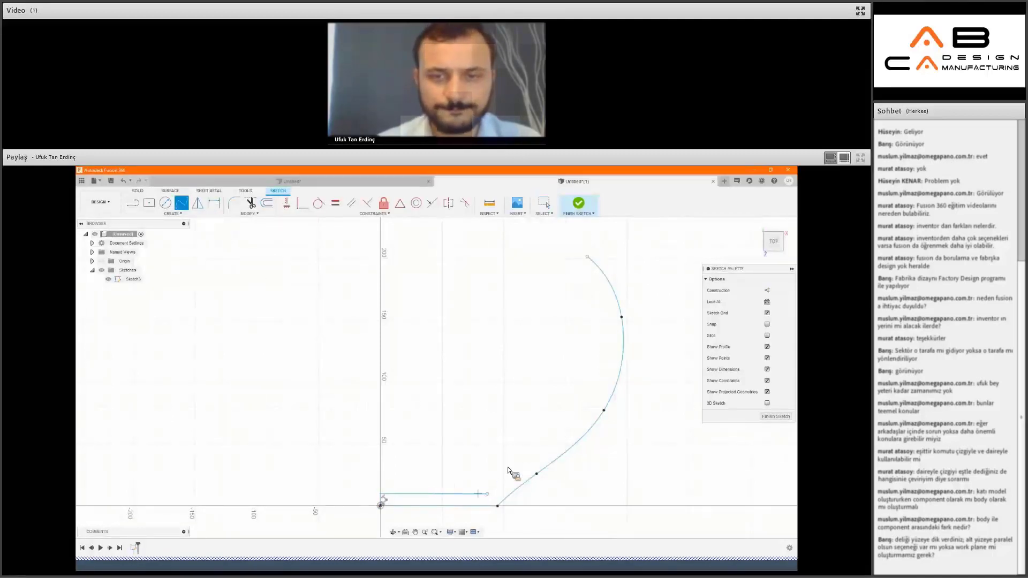
{"action": "left_click", "coordinate": [579, 423]}
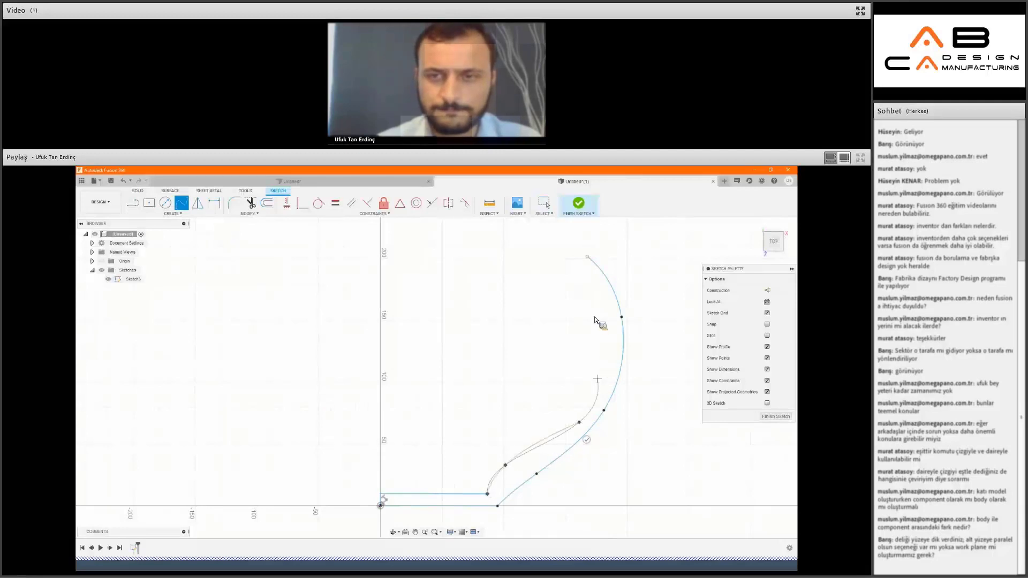
{"action": "left_click", "coordinate": [603, 356]}
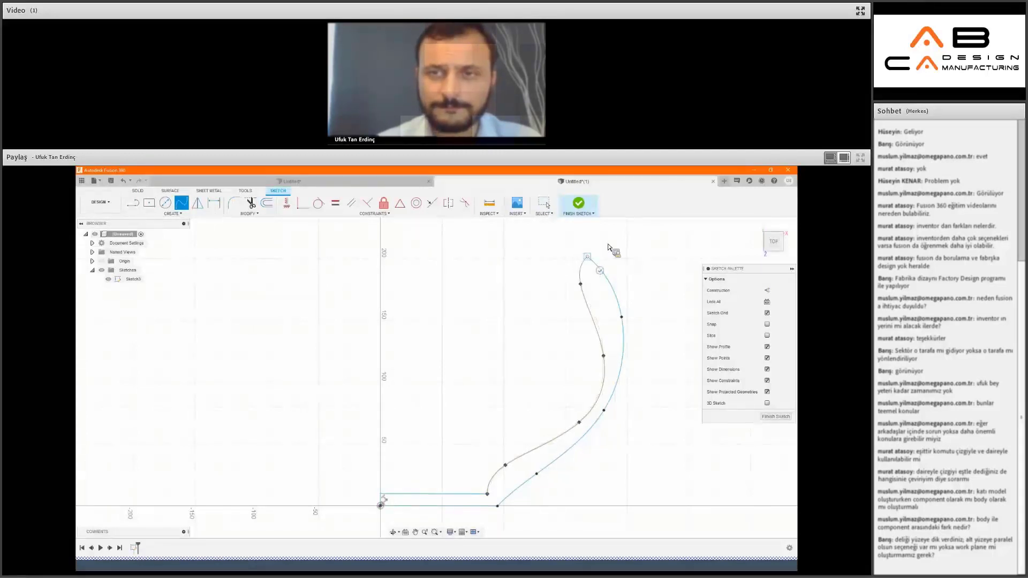
{"action": "left_click", "coordinate": [587, 256]}
{"action": "left_click", "coordinate": [600, 269]}
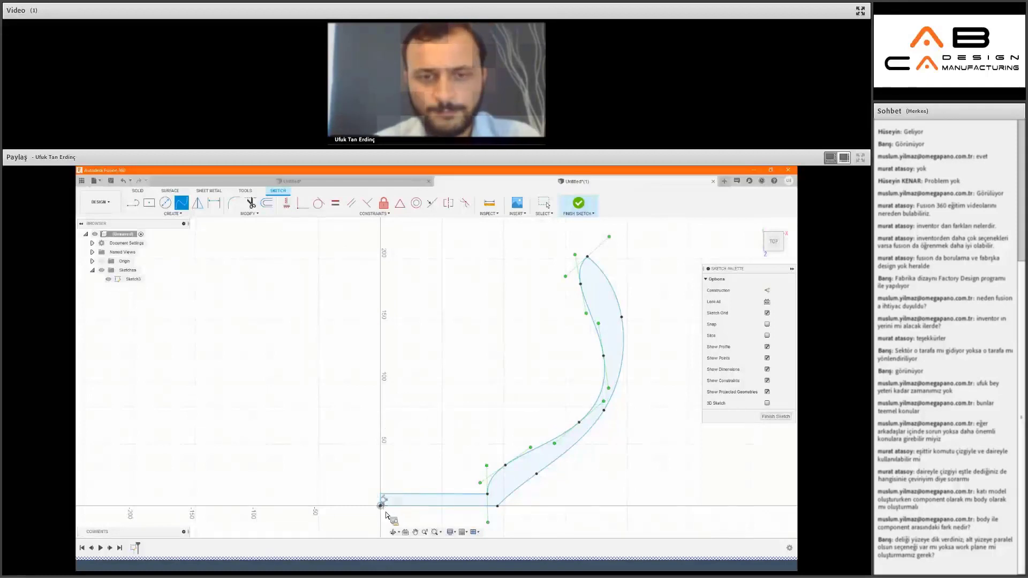
Finish the closed S-shaped band sketch and return to the Solid workspace.
{"action": "scroll", "coordinate": [387, 515], "scroll_direction": "up", "scroll_amount": 3}
{"action": "scroll", "coordinate": [381, 498], "scroll_direction": "up", "scroll_amount": 2}
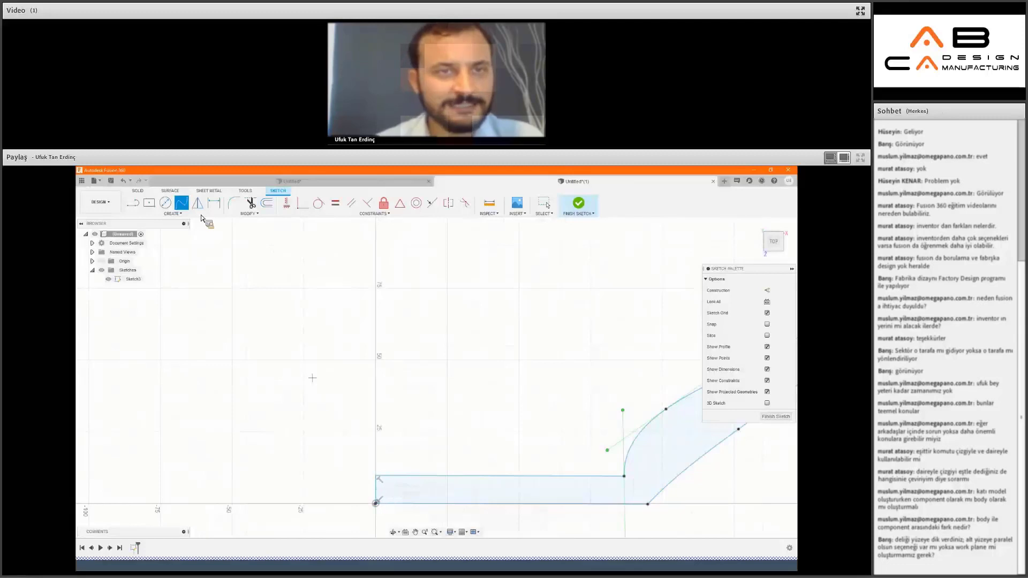
{"action": "left_click", "coordinate": [172, 214]}
{"action": "left_click", "coordinate": [249, 213]}
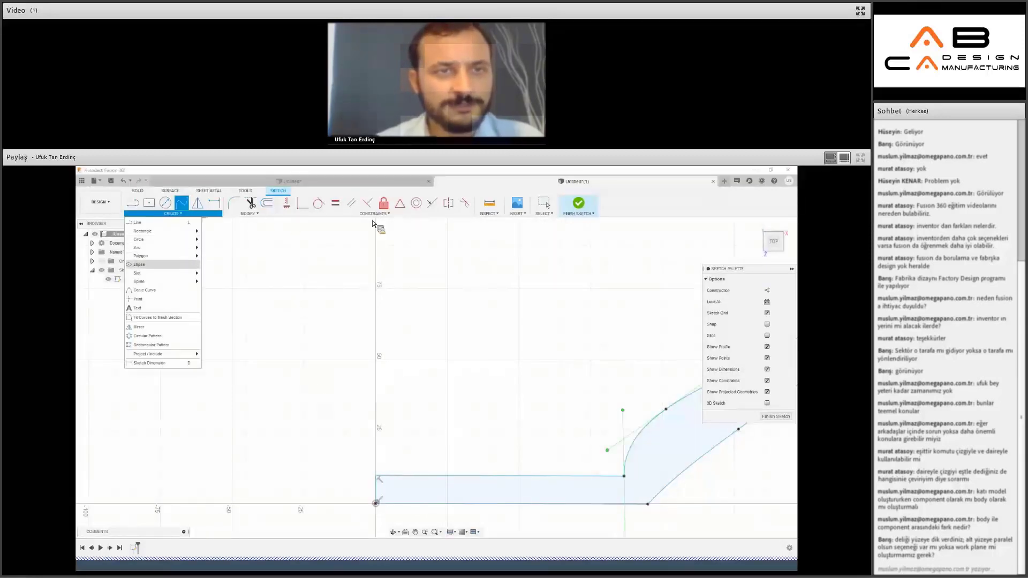
{"action": "left_click", "coordinate": [579, 205]}
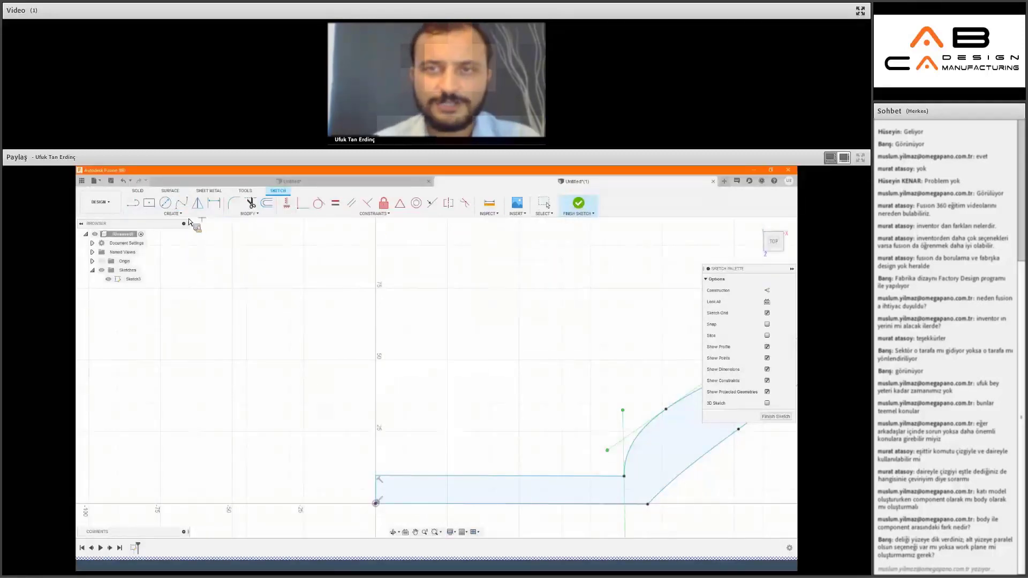
Revolve the S-shaped profile 360° around its axis as a new body, Body1.
{"action": "left_click", "coordinate": [173, 214]}
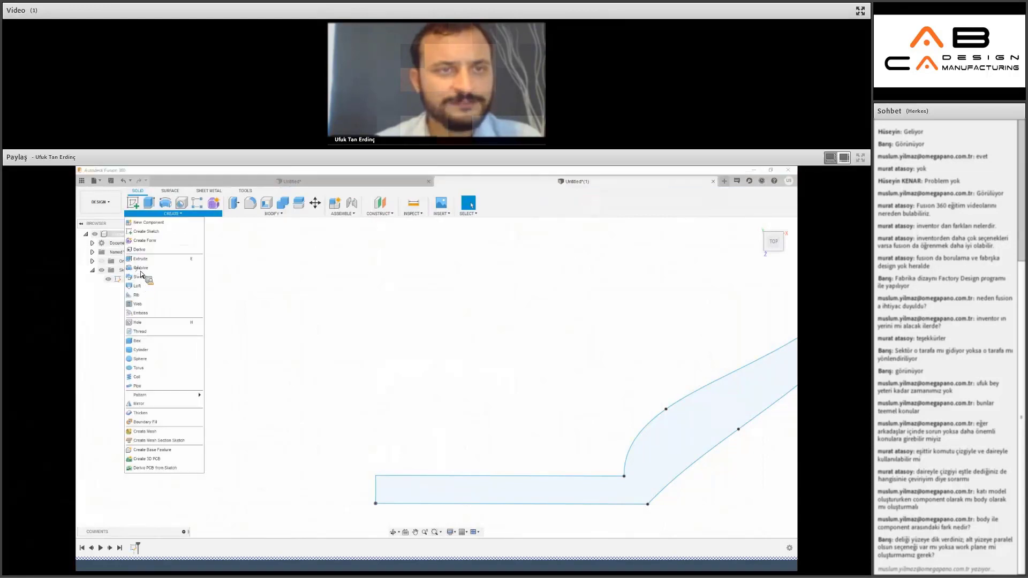
{"action": "left_click", "coordinate": [140, 268]}
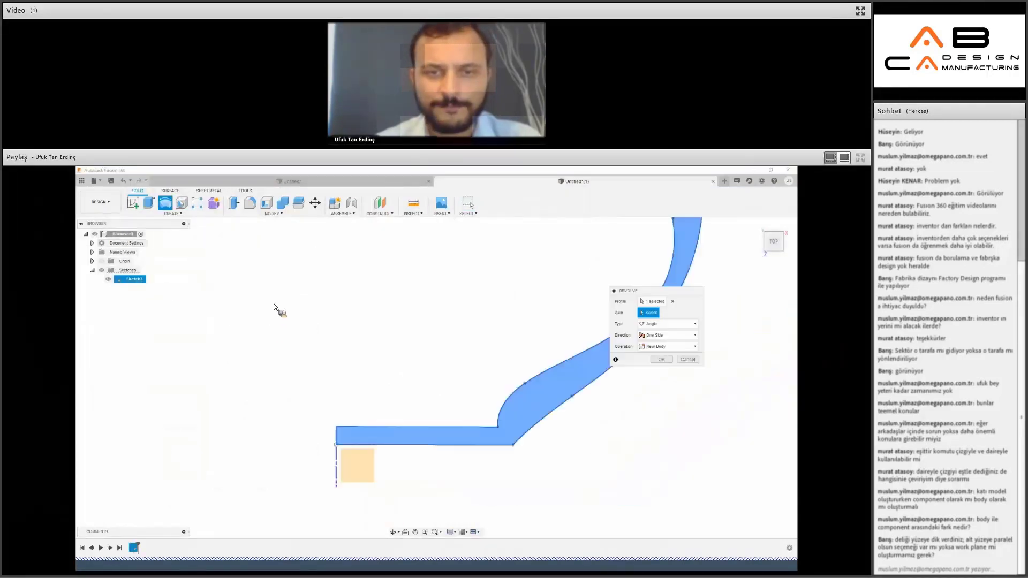
{"action": "scroll", "coordinate": [275, 337], "scroll_direction": "down", "scroll_amount": 3}
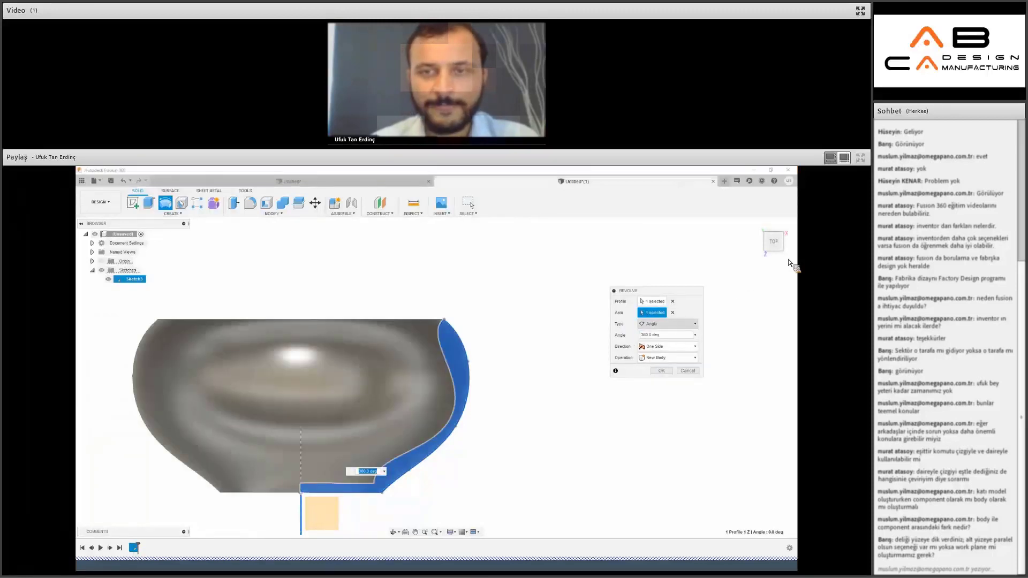
{"action": "left_click_drag", "start_coordinate": [779, 262], "coordinate": [744, 259]}
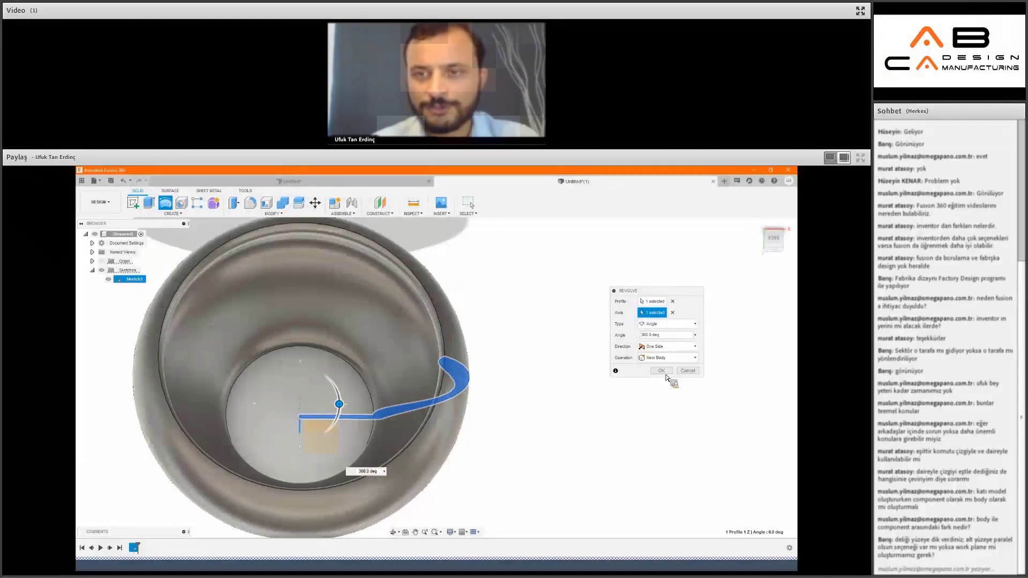
{"action": "left_click", "coordinate": [660, 358]}
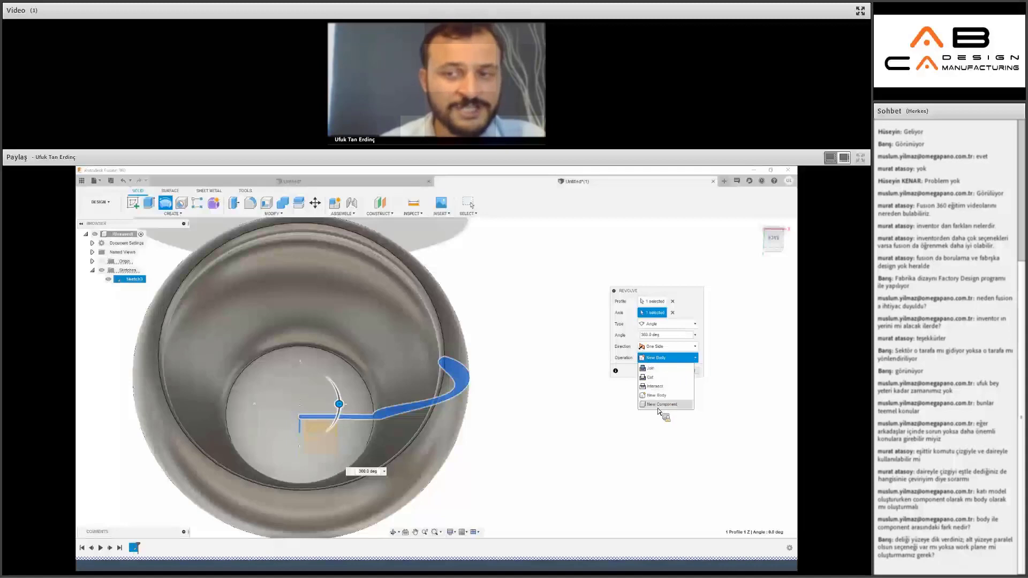
{"action": "left_click", "coordinate": [645, 359]}
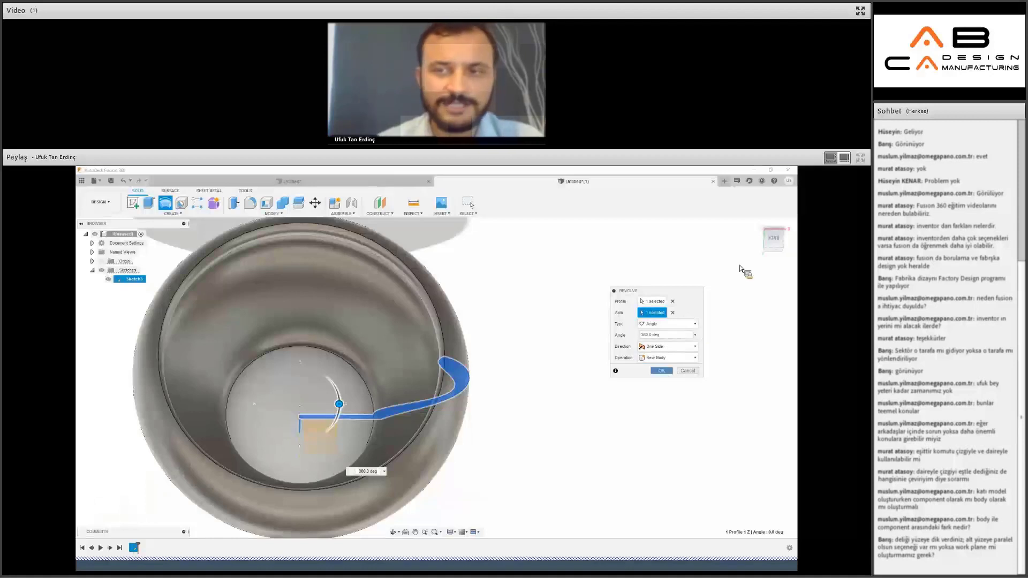
{"action": "key", "text": "Return"}
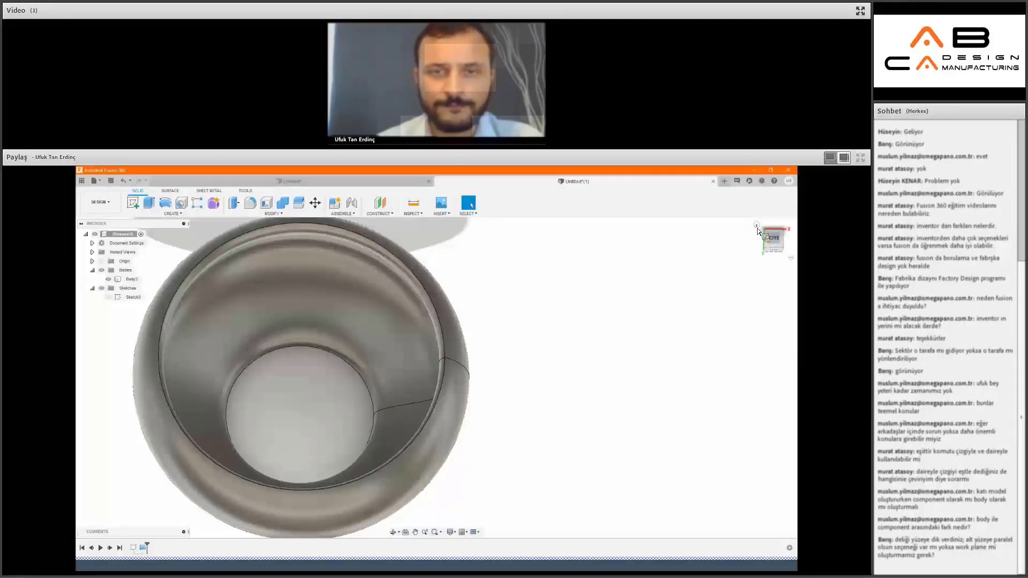
{"action": "key", "text": "F6"}
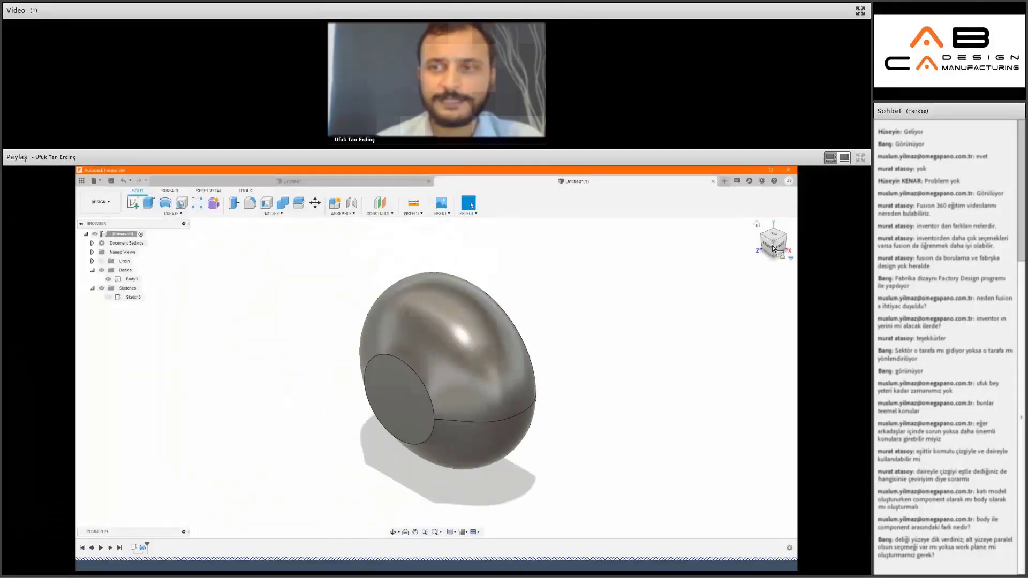
{"action": "left_click", "coordinate": [770, 245]}
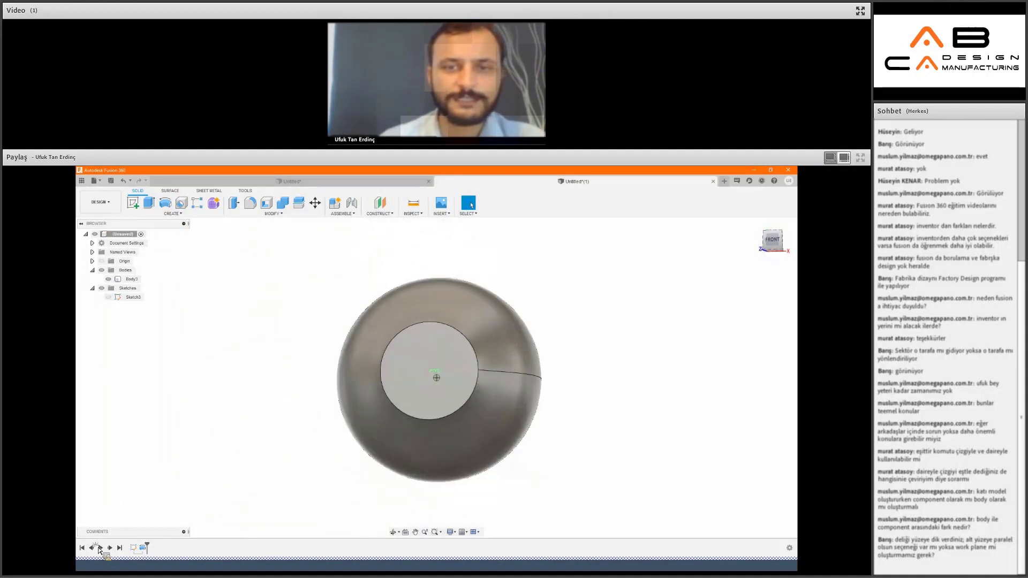
{"action": "mouse_move", "coordinate": [241, 509]}
{"action": "middle_mouse_down", "text": "shift"}
{"action": "mouse_move", "coordinate": [321, 454]}
{"action": "mouse_move", "coordinate": [697, 297]}
{"action": "middle_mouse_up", "text": "shift"}
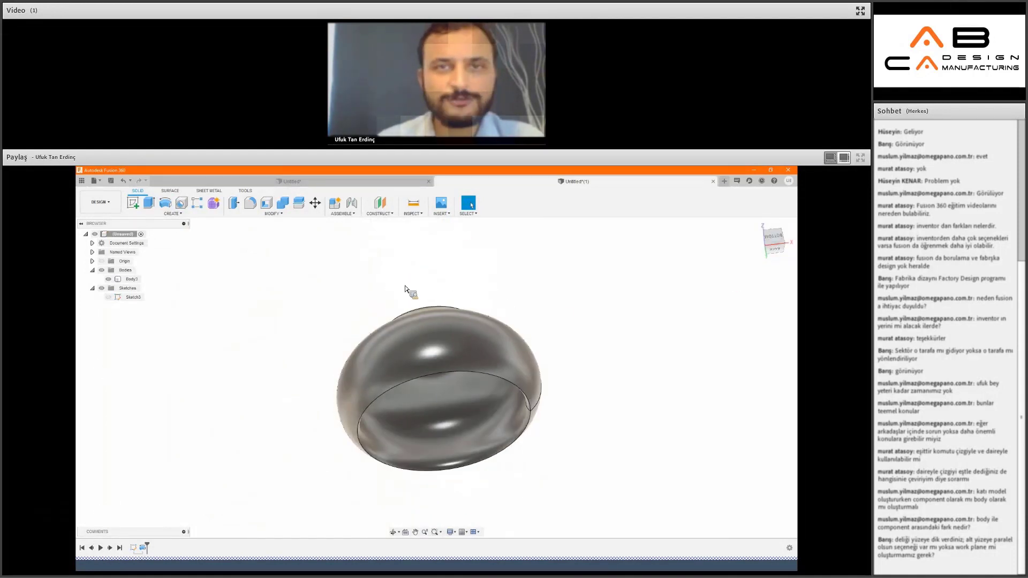
{"action": "left_click", "coordinate": [102, 203]}
{"action": "left_click", "coordinate": [112, 251]}
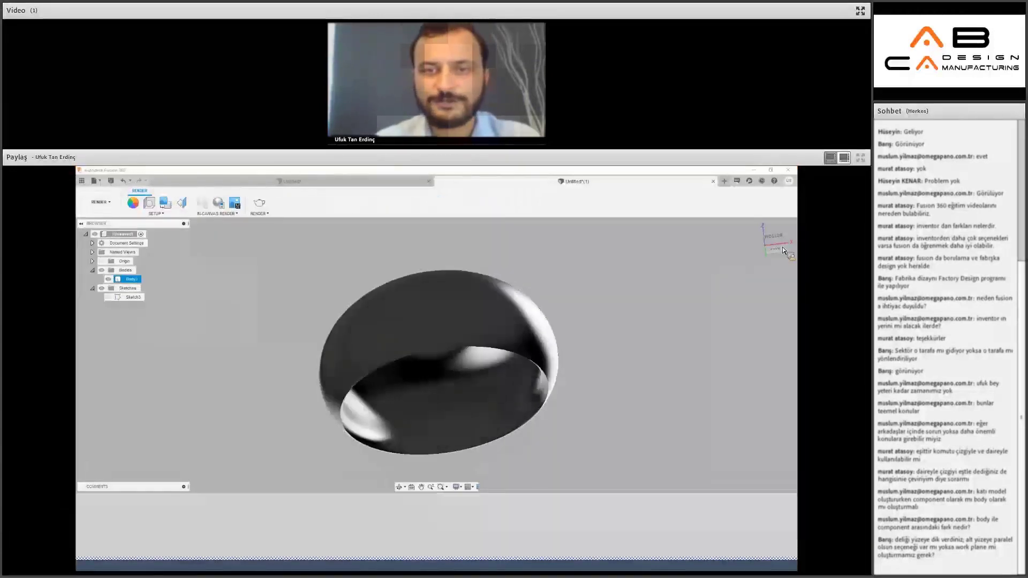
{"action": "mouse_move", "coordinate": [774, 230]}
{"action": "left_mouse_down"}
{"action": "mouse_move", "coordinate": [776, 217]}
{"action": "mouse_move", "coordinate": [742, 188]}
{"action": "mouse_move", "coordinate": [258, 209]}
{"action": "left_mouse_up"}
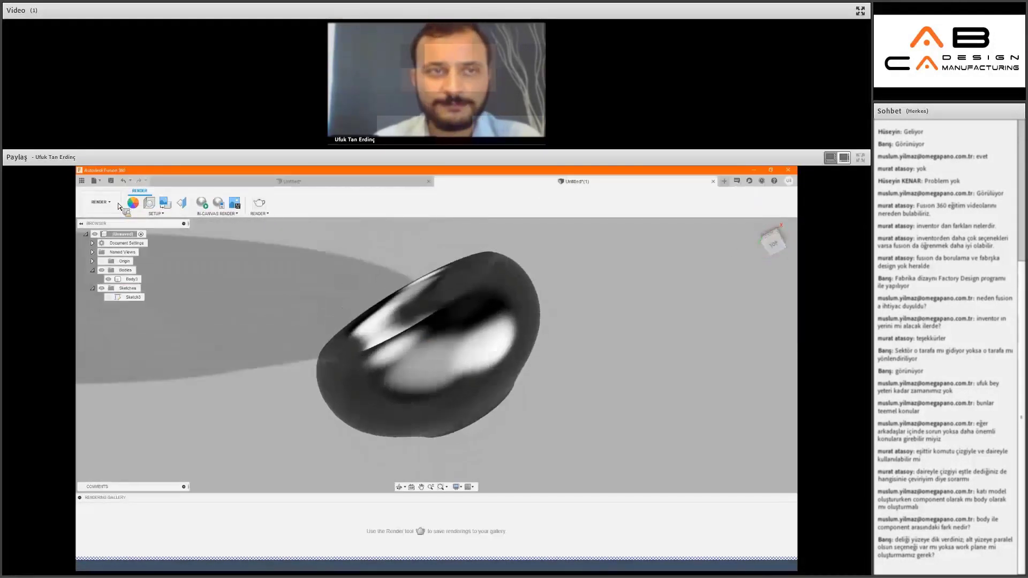
{"action": "left_click", "coordinate": [101, 202]}
{"action": "left_click", "coordinate": [99, 222]}
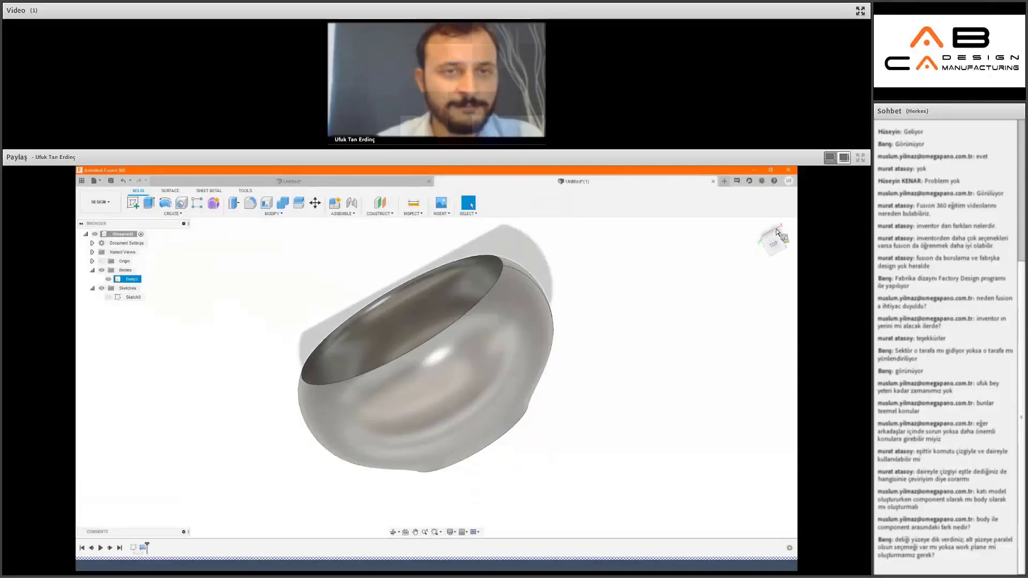
{"action": "left_click", "coordinate": [615, 322]}
Reset the view to home and delete the profile sketch, confirming the warning.
{"action": "left_click", "coordinate": [756, 224]}
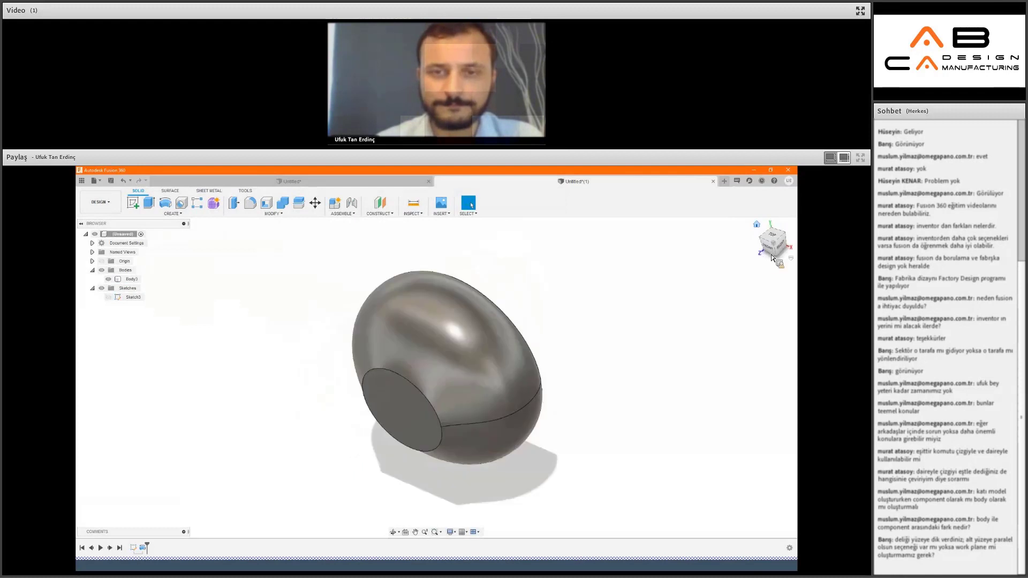
{"action": "left_click", "coordinate": [187, 214]}
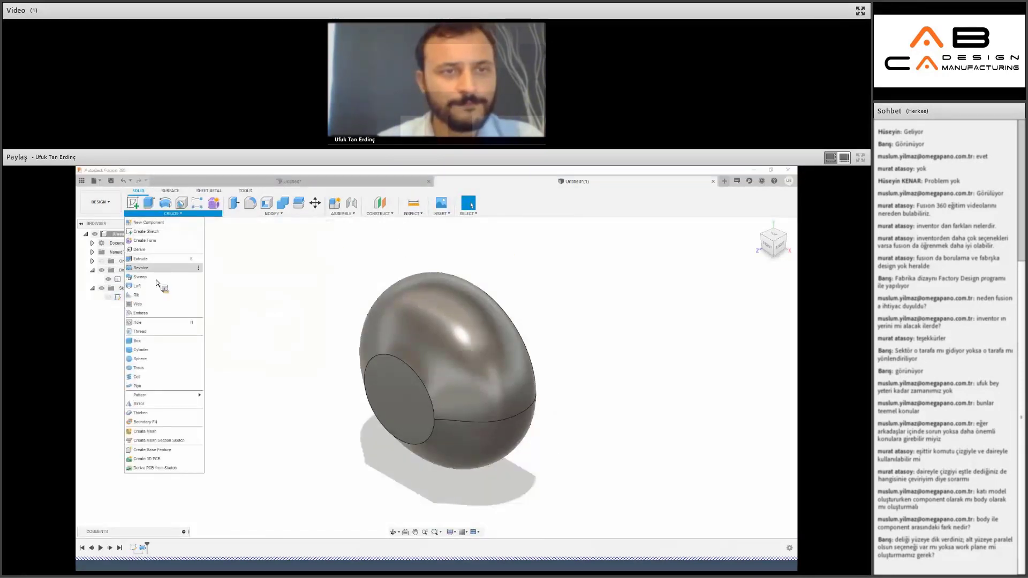
{"action": "key", "text": "Escape"}
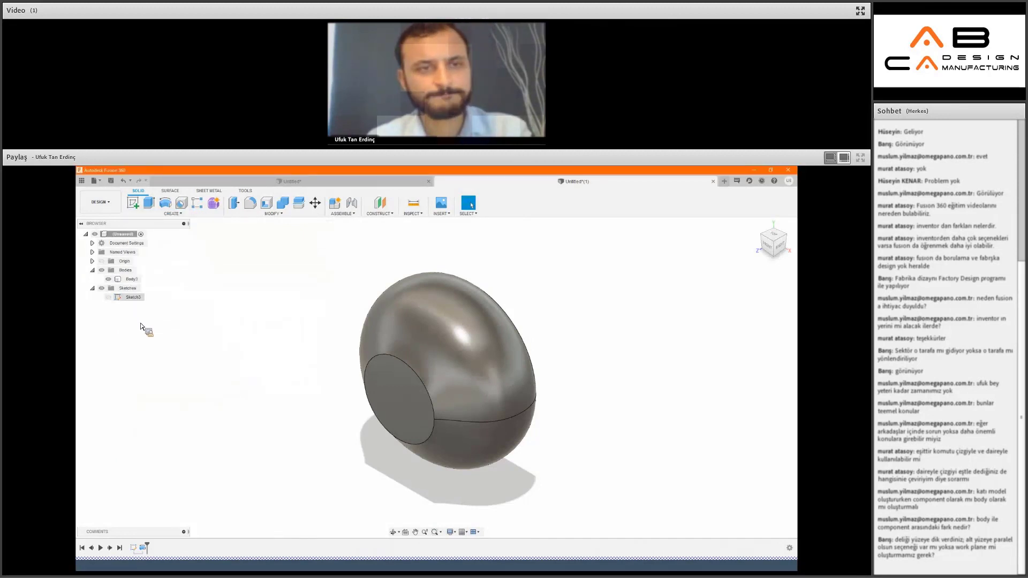
{"action": "right_click", "coordinate": [133, 297]}
{"action": "left_click", "coordinate": [155, 353]}
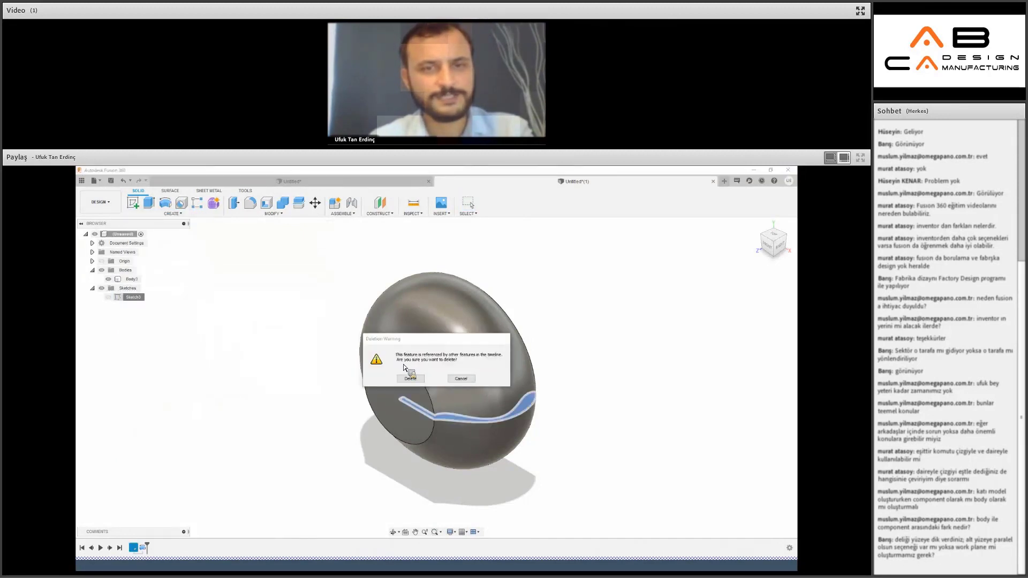
{"action": "key", "text": "Return"}
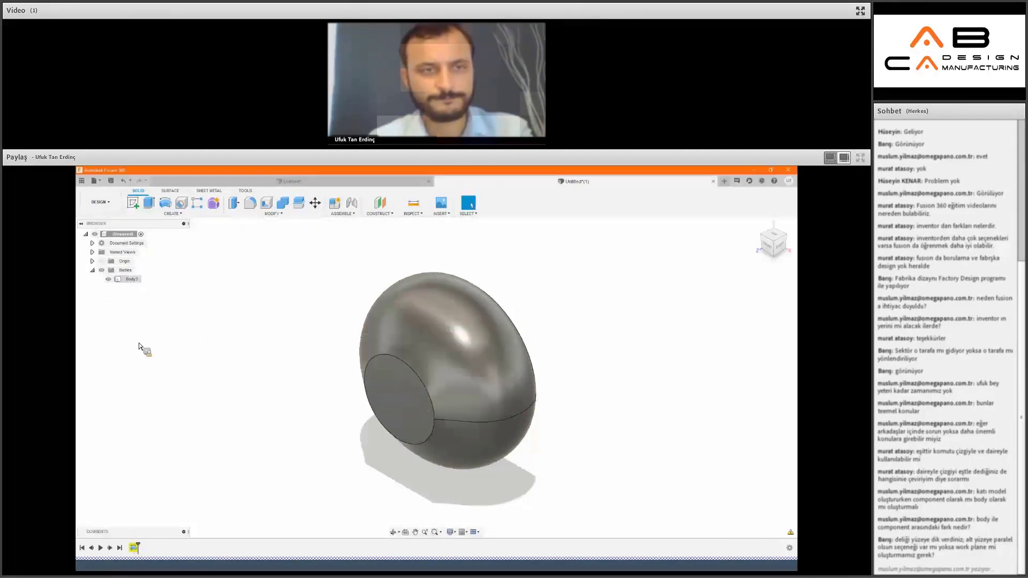
Delete the revolved body and start a new sketch.
{"action": "right_click", "coordinate": [129, 279]}
{"action": "key", "text": "Delete"}
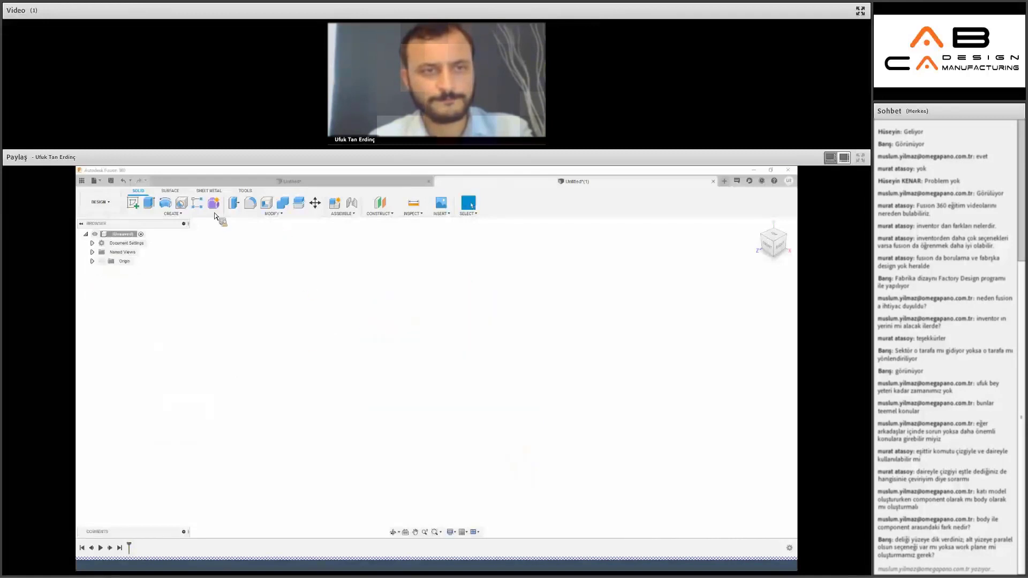
{"action": "left_click", "coordinate": [133, 202]}
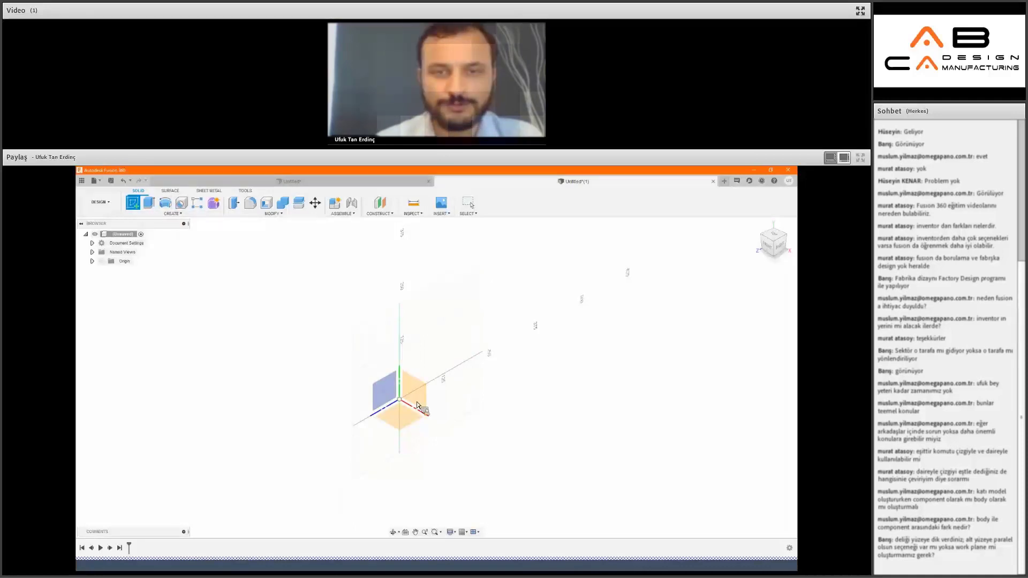
Draw a circle centred on the sketch origin and finish that sketch.
{"action": "left_click", "coordinate": [165, 203]}
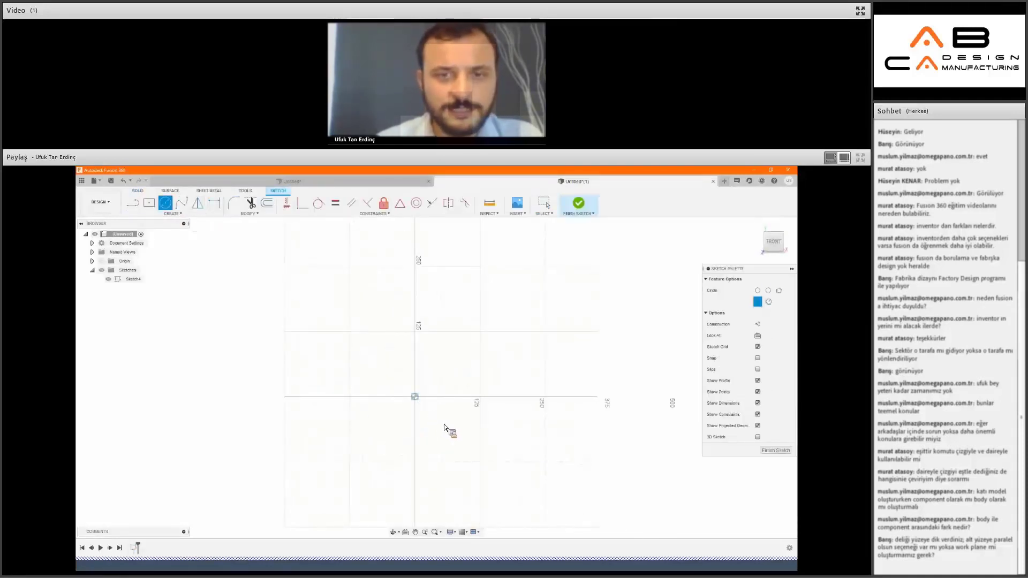
{"action": "left_click", "coordinate": [415, 397]}
{"action": "left_click", "coordinate": [439, 424]}
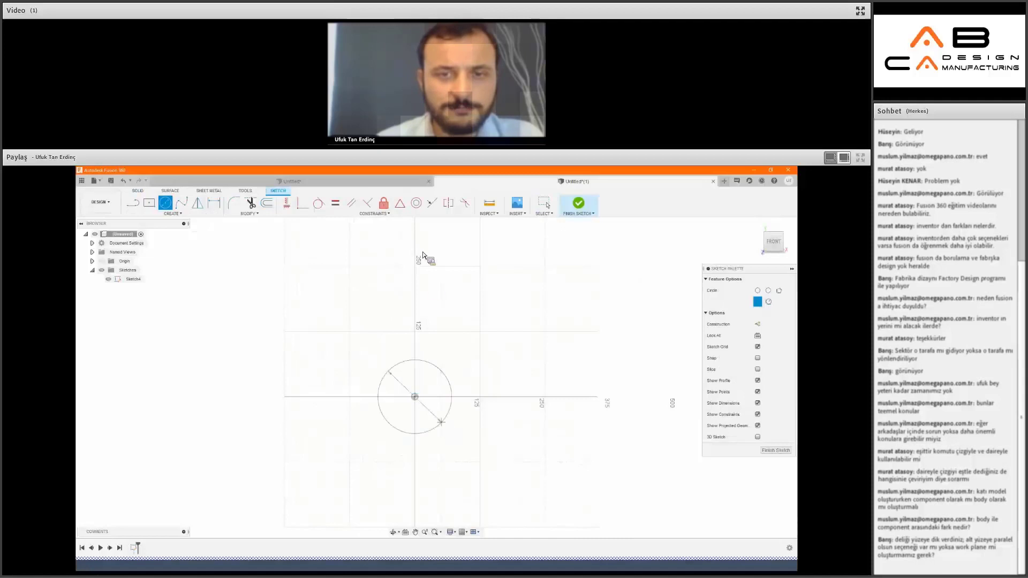
{"action": "left_click", "coordinate": [582, 211]}
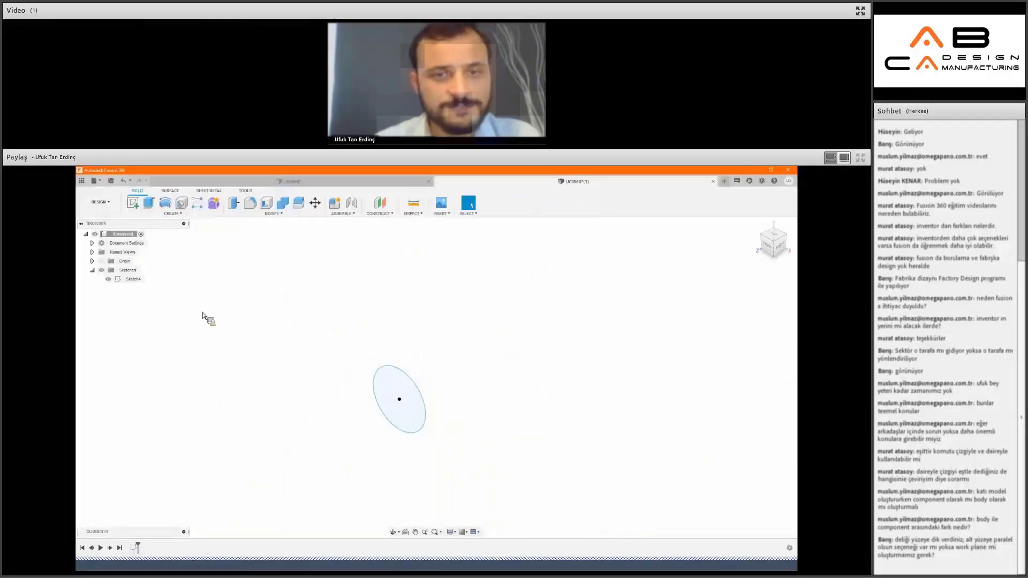
Sketch a bent two-segment path line on the top plane from the circle's centre.
{"action": "key", "text": "Return"}
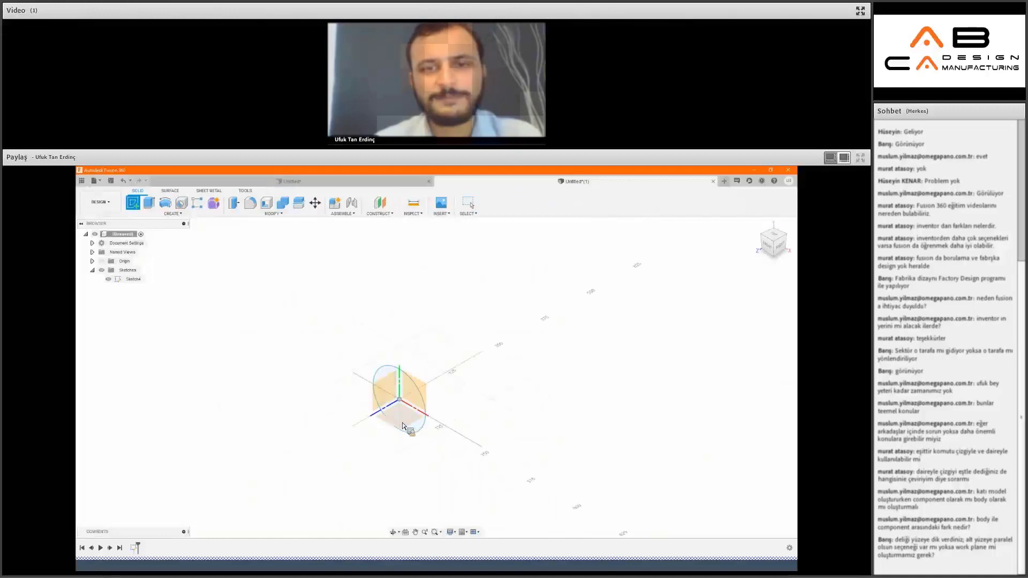
{"action": "left_click", "coordinate": [413, 417]}
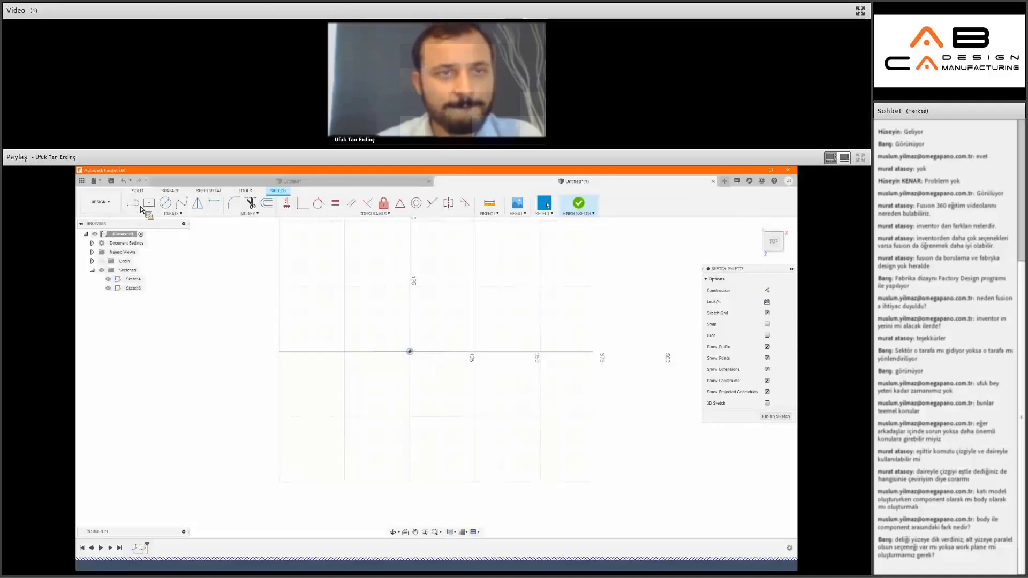
{"action": "key", "text": "l"}
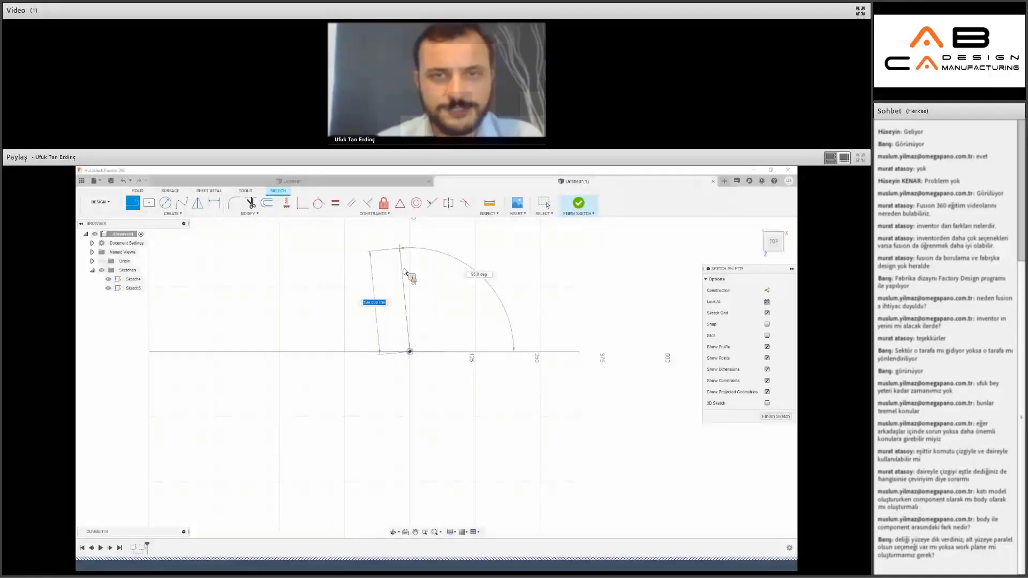
{"action": "left_click", "coordinate": [399, 248]}
{"action": "key", "text": "Escape"}
{"action": "left_click_drag", "start_coordinate": [395, 411], "coordinate": [405, 535]}
{"action": "key", "text": "l"}
{"action": "left_click", "coordinate": [392, 408]}
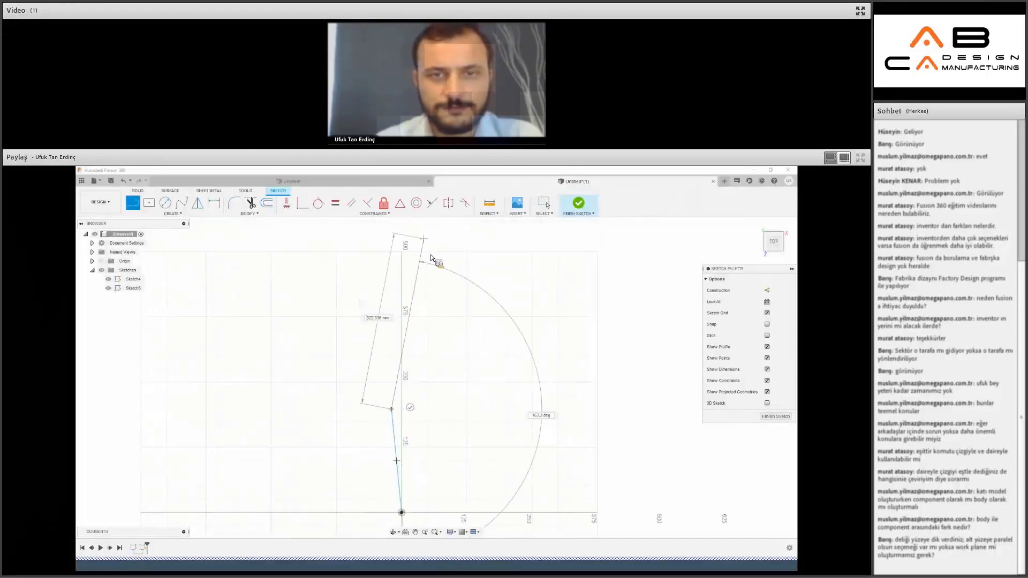
{"action": "left_click", "coordinate": [422, 237]}
{"action": "left_click", "coordinate": [578, 202]}
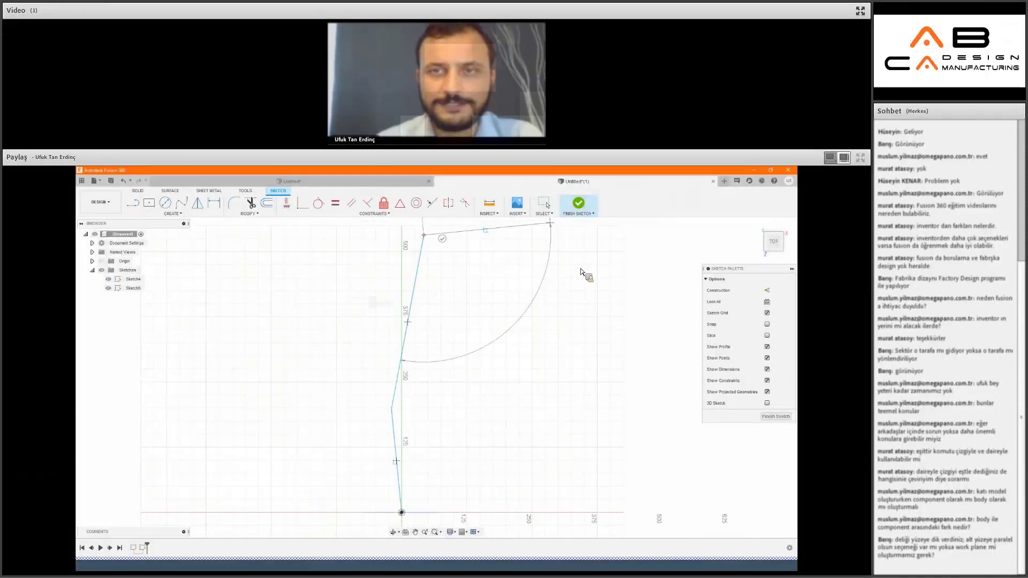
{"action": "left_click", "coordinate": [198, 214]}
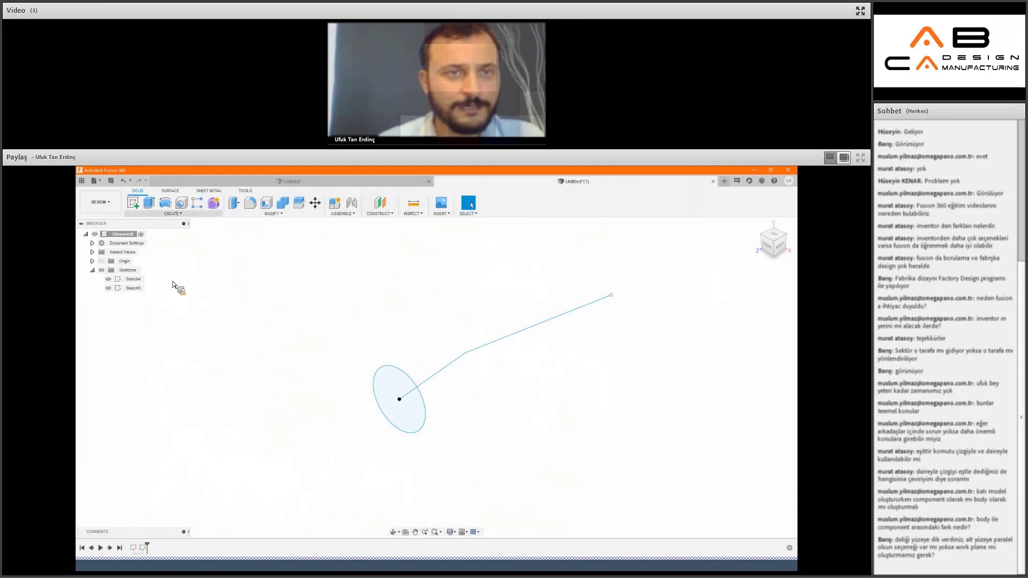
Set up a sweep with the circle as profile and the bent line as path.
{"action": "left_click", "coordinate": [160, 277]}
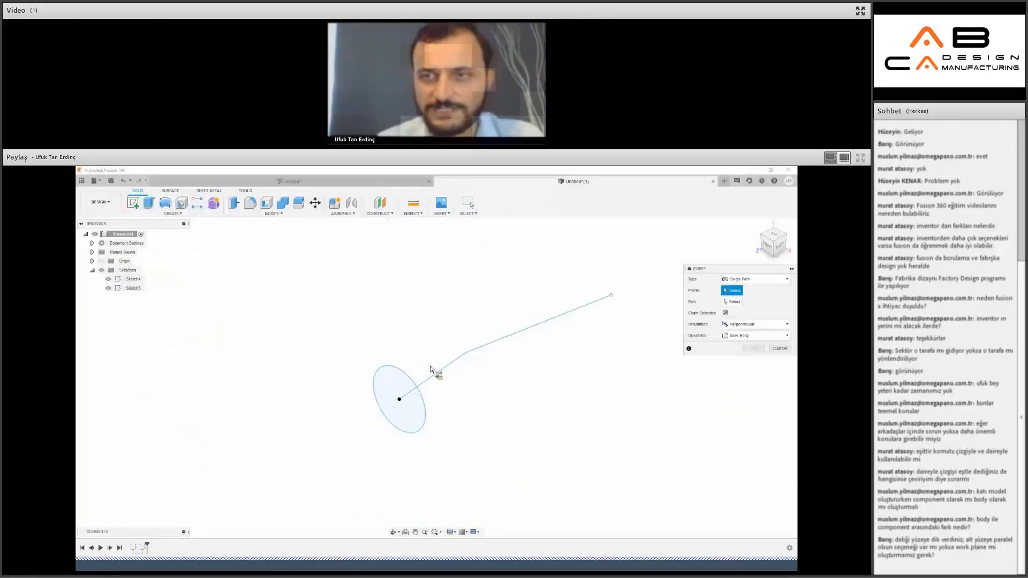
{"action": "left_click", "coordinate": [396, 381]}
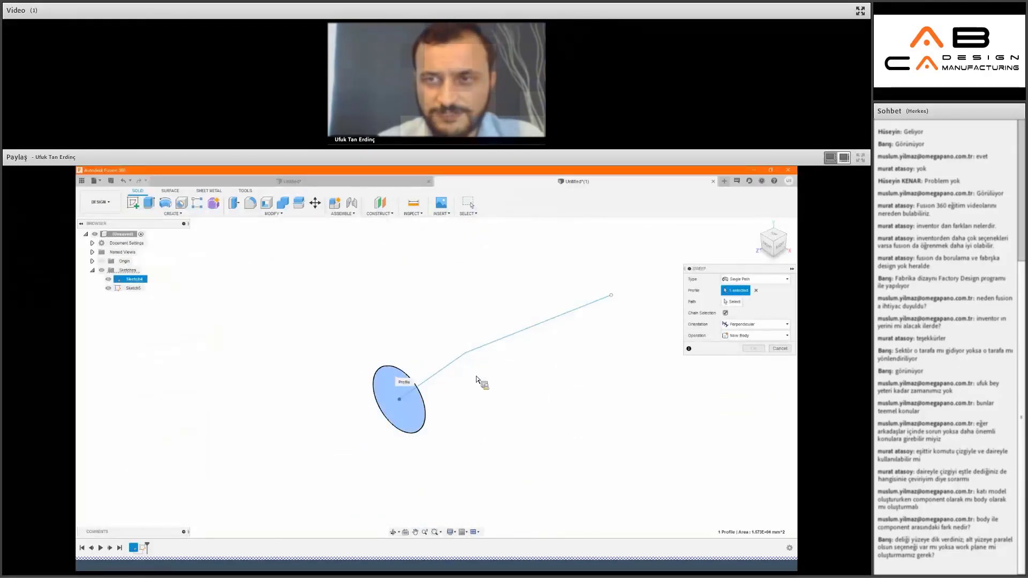
{"action": "left_click", "coordinate": [732, 301]}
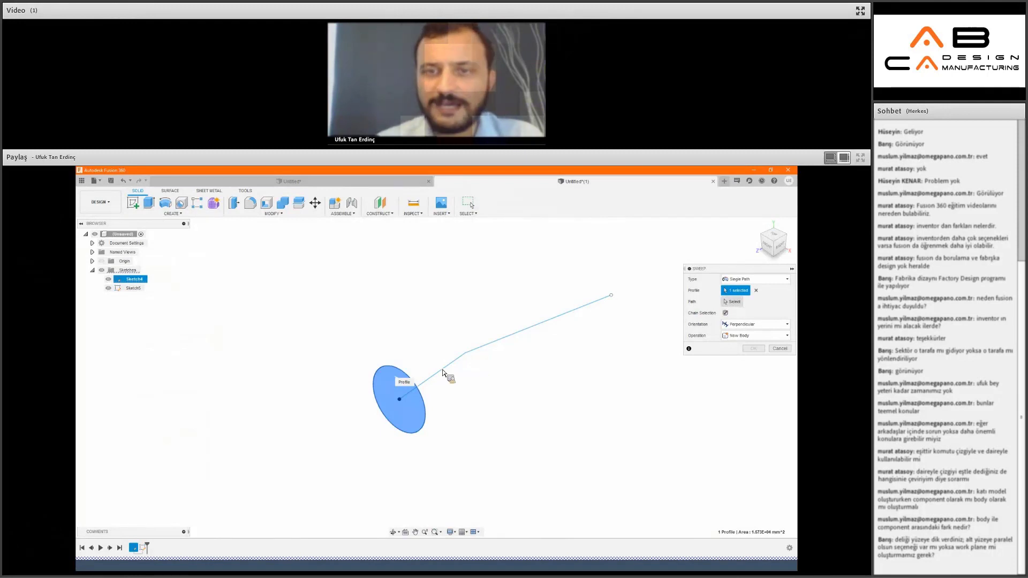
{"action": "left_click", "coordinate": [467, 352]}
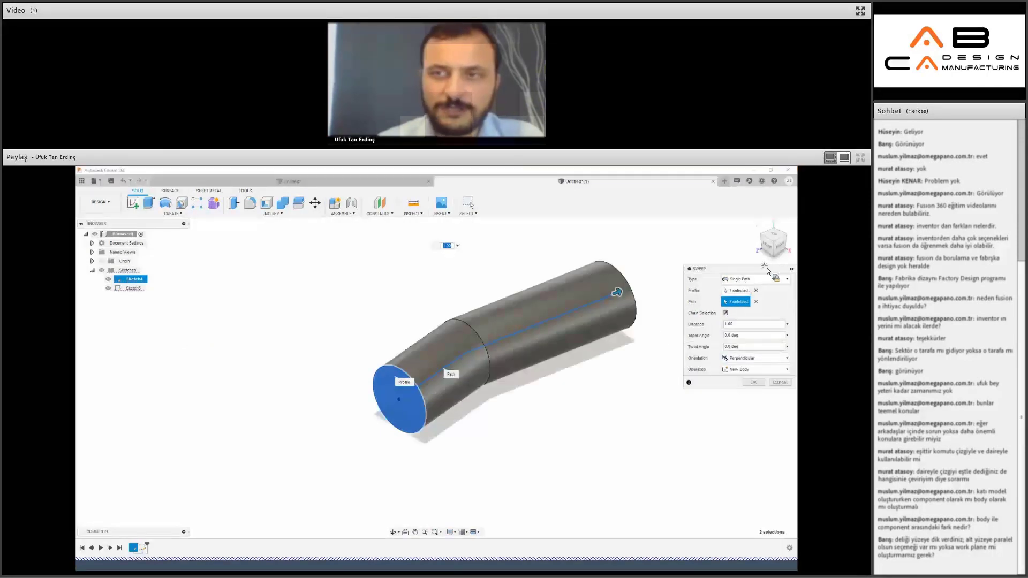
{"action": "left_click", "coordinate": [772, 236]}
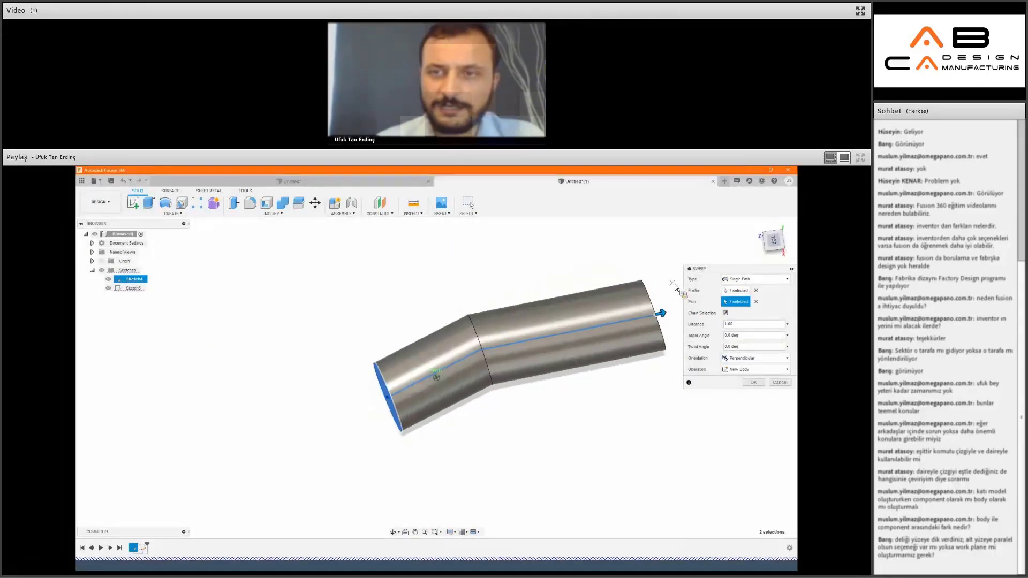
{"action": "mouse_move", "coordinate": [625, 309]}
{"action": "middle_mouse_down", "text": "shift"}
{"action": "mouse_move", "coordinate": [523, 259]}
{"action": "mouse_move", "coordinate": [725, 275]}
{"action": "mouse_move", "coordinate": [791, 353]}
{"action": "middle_mouse_up", "text": "shift"}
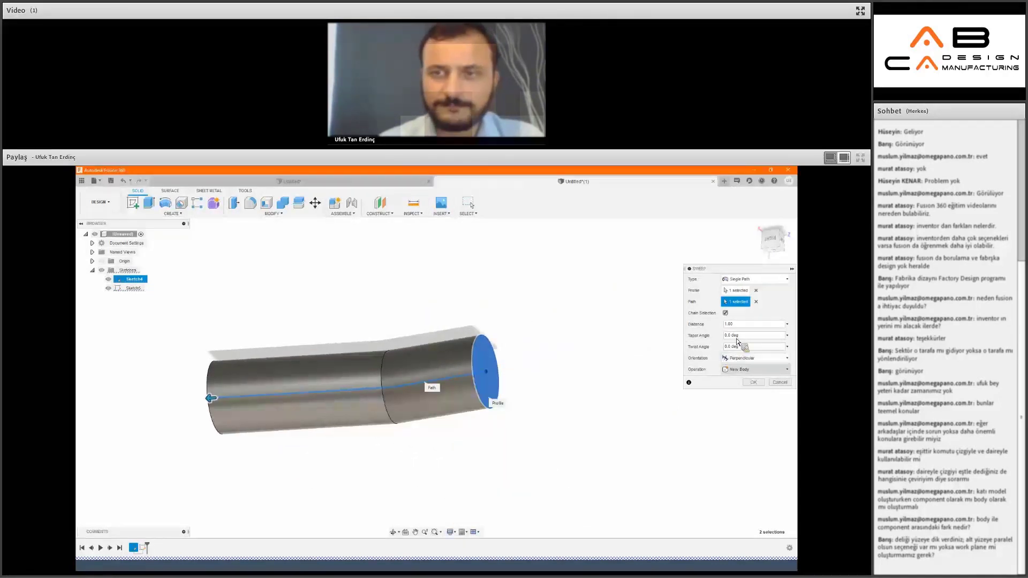
Try negative taper angles (-1, -2) on the sweep, then commit the tube body.
{"action": "type", "text": "-"}
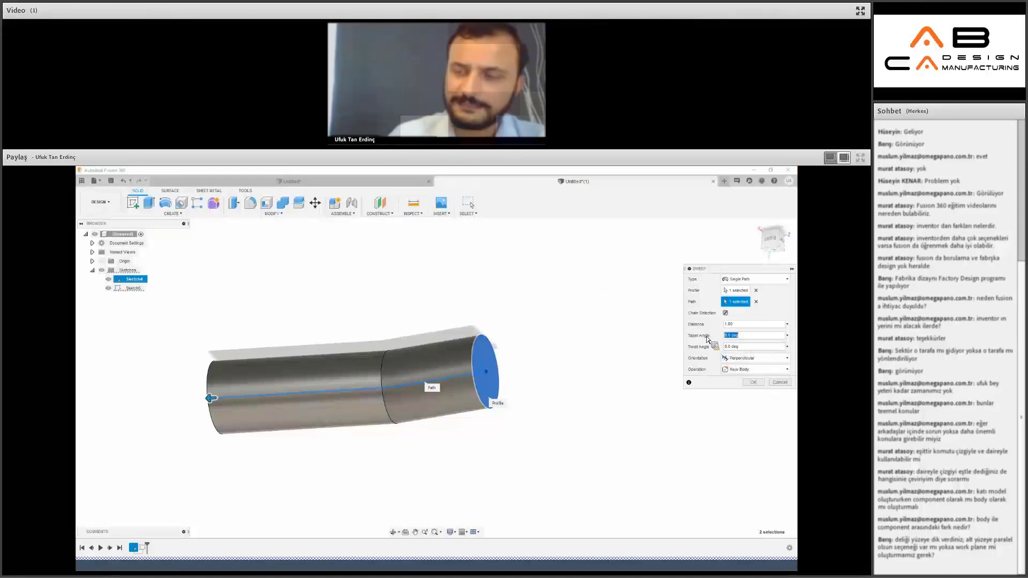
{"action": "type", "text": "12"}
{"action": "left_click", "coordinate": [725, 325]}
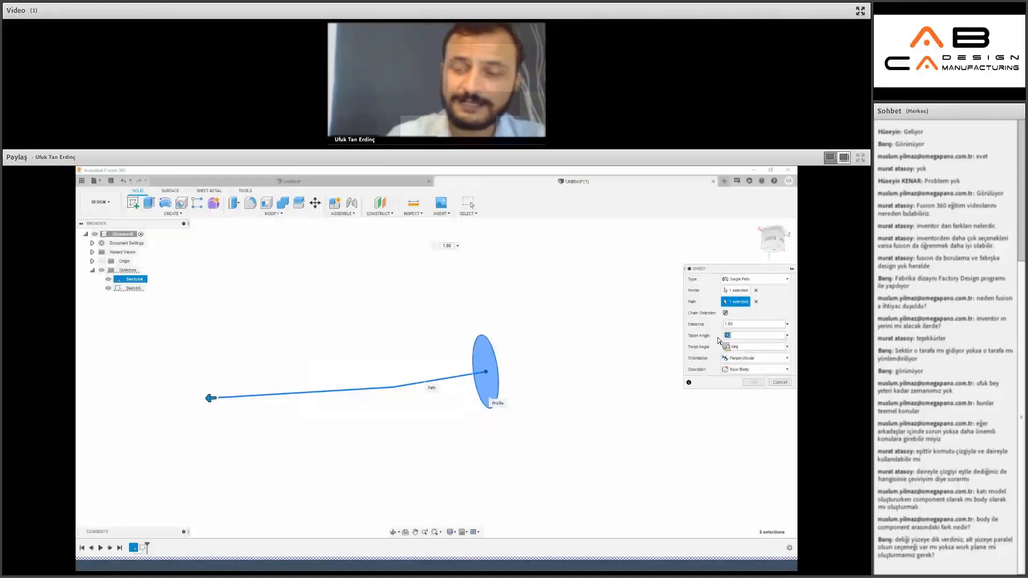
{"action": "key", "text": "BackSpace"}
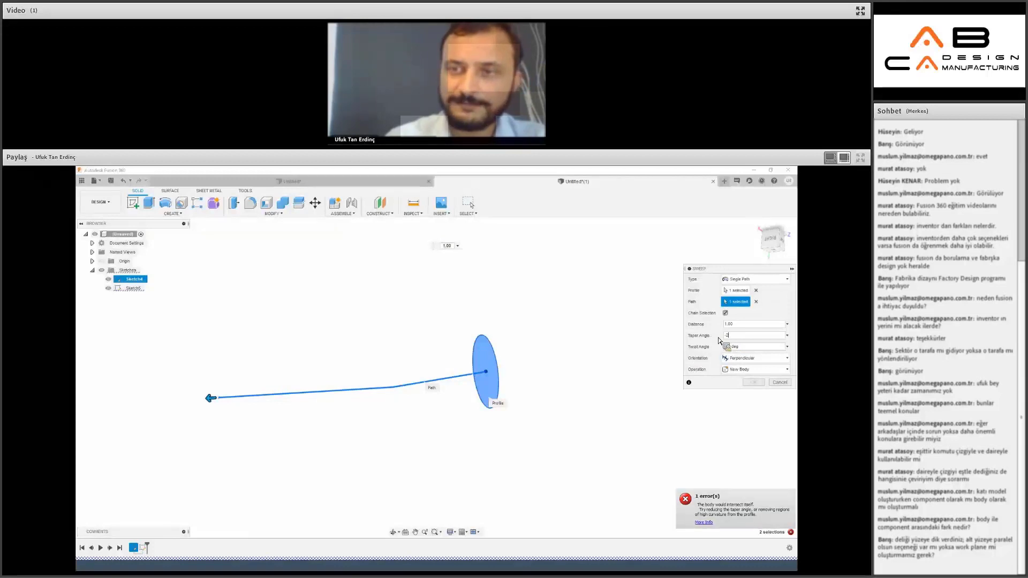
{"action": "type", "text": "-2"}
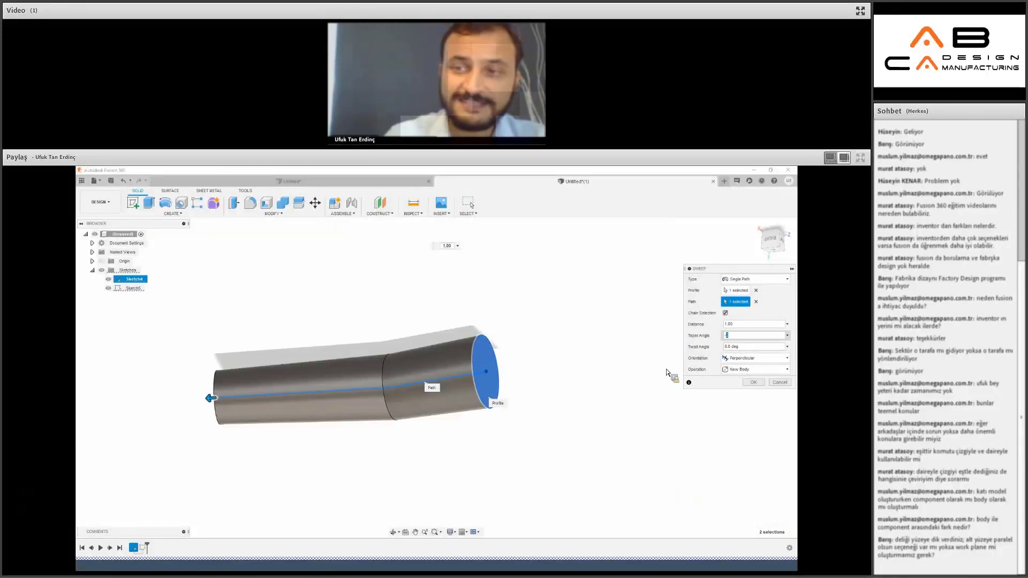
{"action": "type", "text": "-10"}
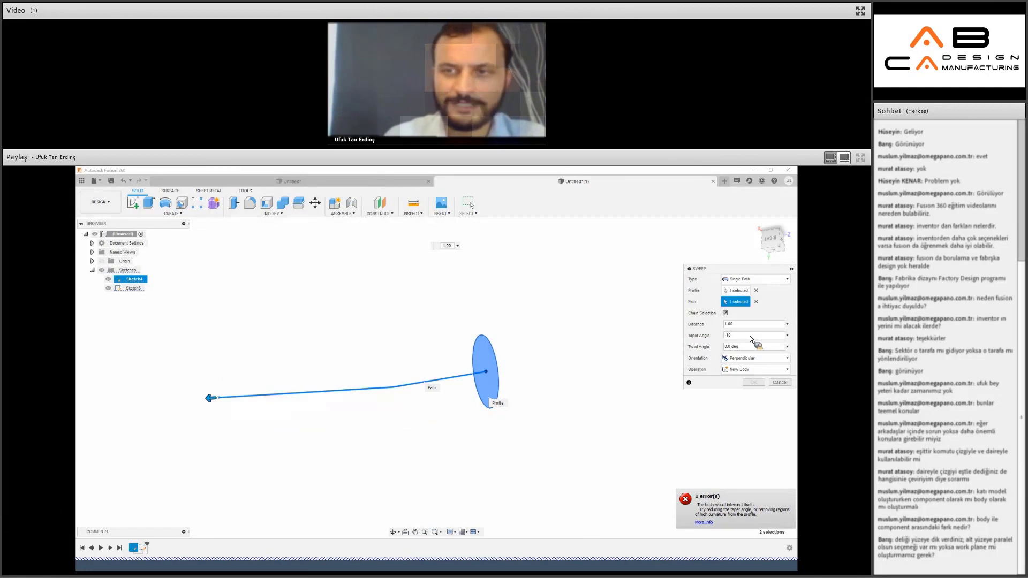
{"action": "key", "text": "BackSpace"}
{"action": "key", "text": "BackSpace"}
{"action": "key", "text": "BackSpace"}
{"action": "type", "text": "2"}
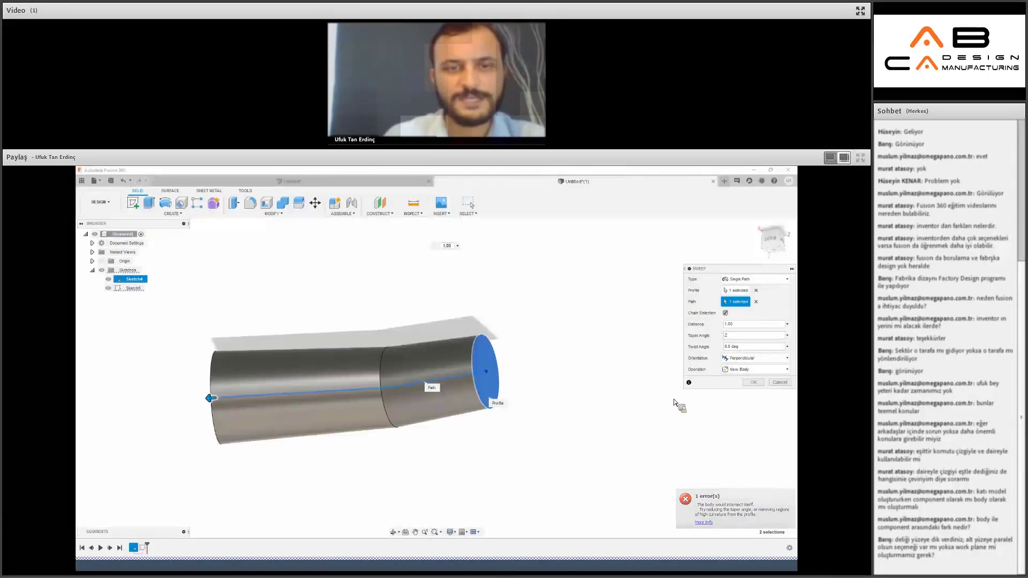
{"action": "left_click", "coordinate": [755, 383]}
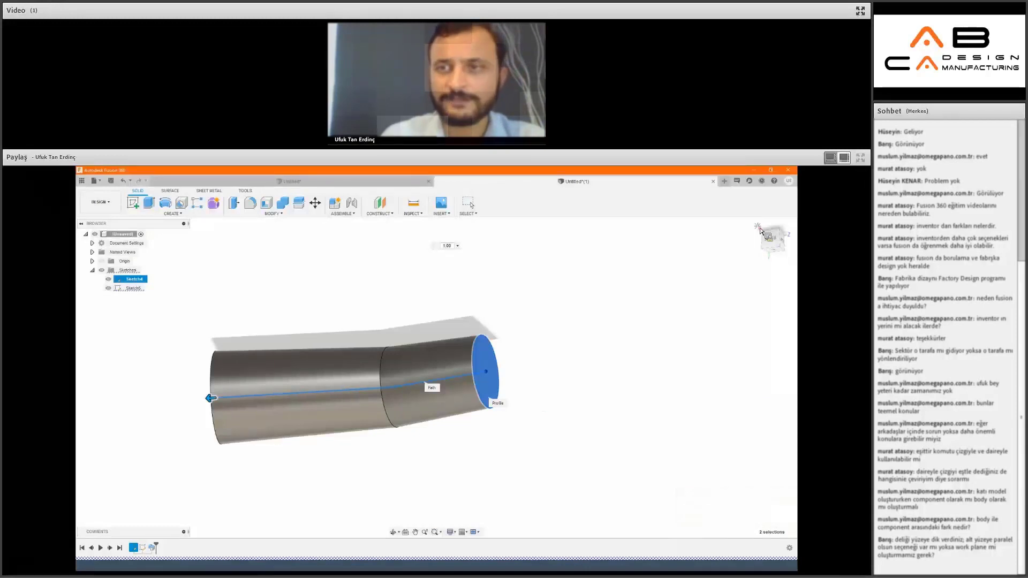
Delete Sketch5 with its referenced sketches, then delete the swept Body4.
{"action": "left_click", "coordinate": [757, 226]}
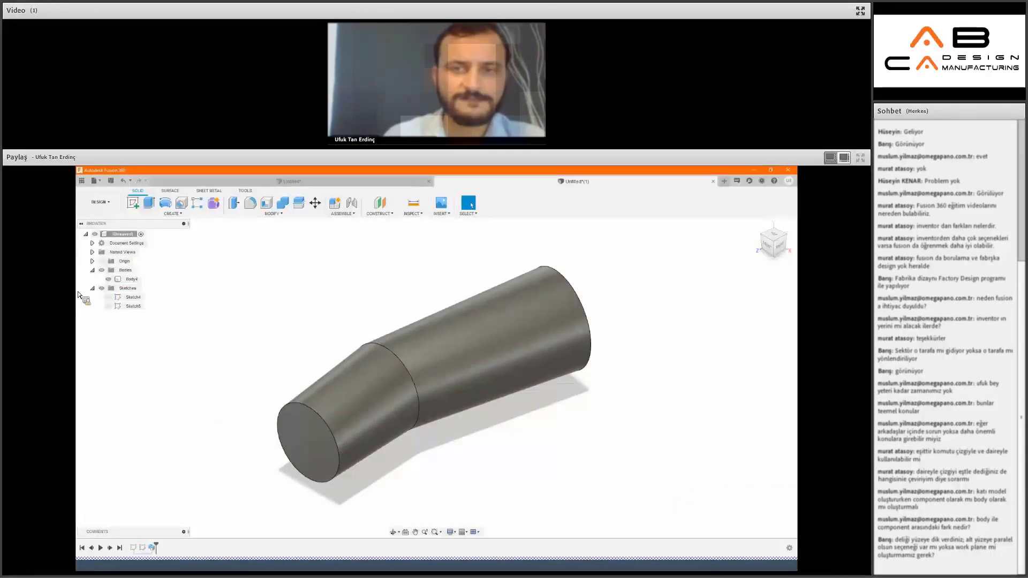
{"action": "left_click", "coordinate": [176, 214]}
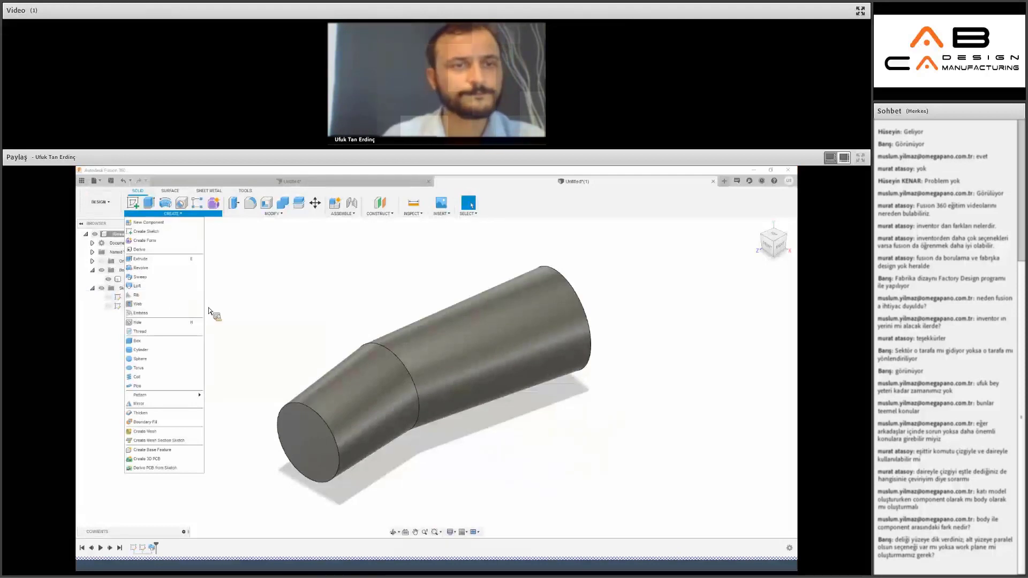
{"action": "left_click", "coordinate": [136, 313]}
{"action": "left_click", "coordinate": [133, 306]}
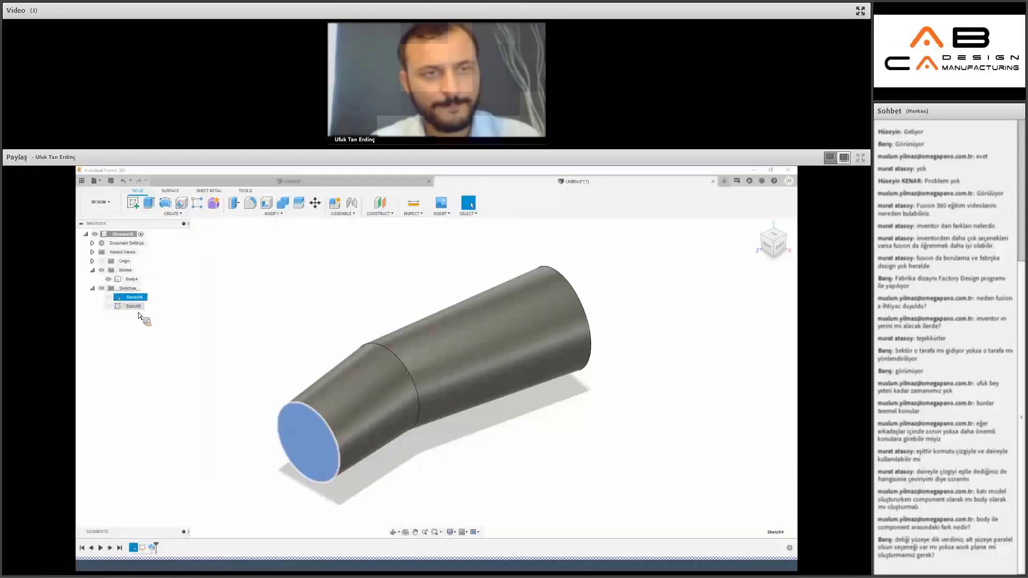
{"action": "right_click", "coordinate": [134, 305]}
{"action": "left_click", "coordinate": [161, 342]}
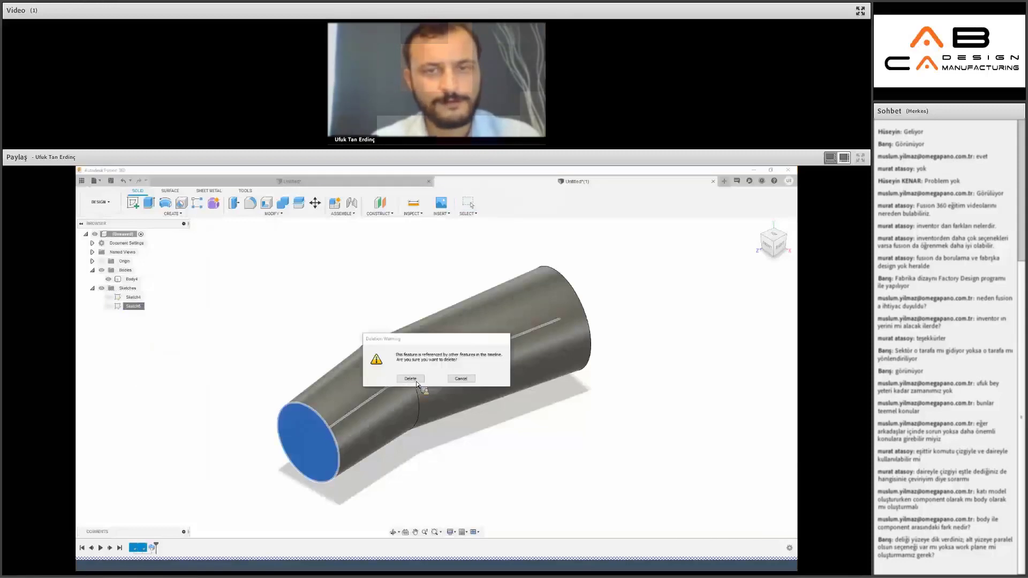
{"action": "key", "text": "Return"}
{"action": "right_click", "coordinate": [131, 279]}
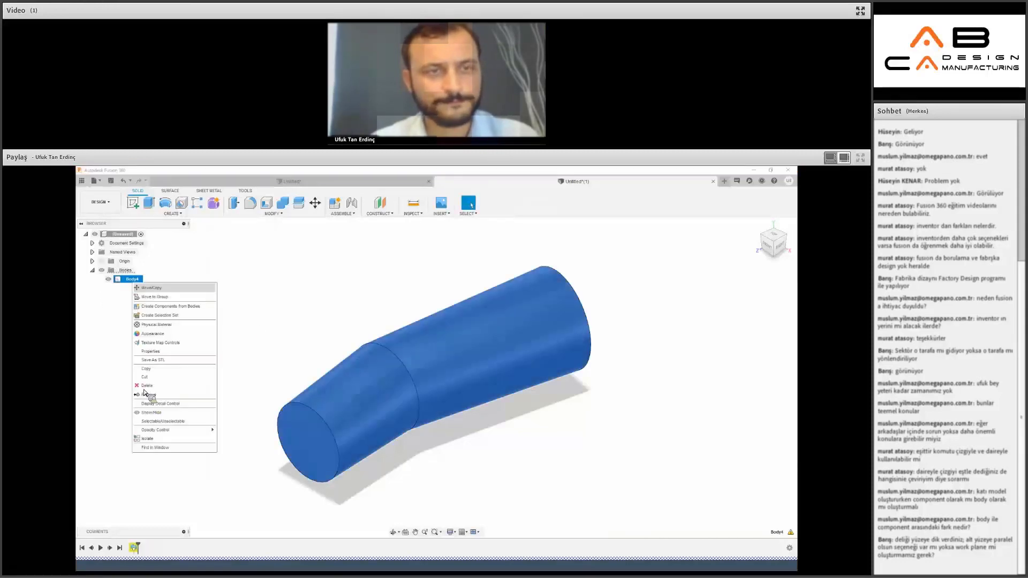
{"action": "key", "text": "Delete"}
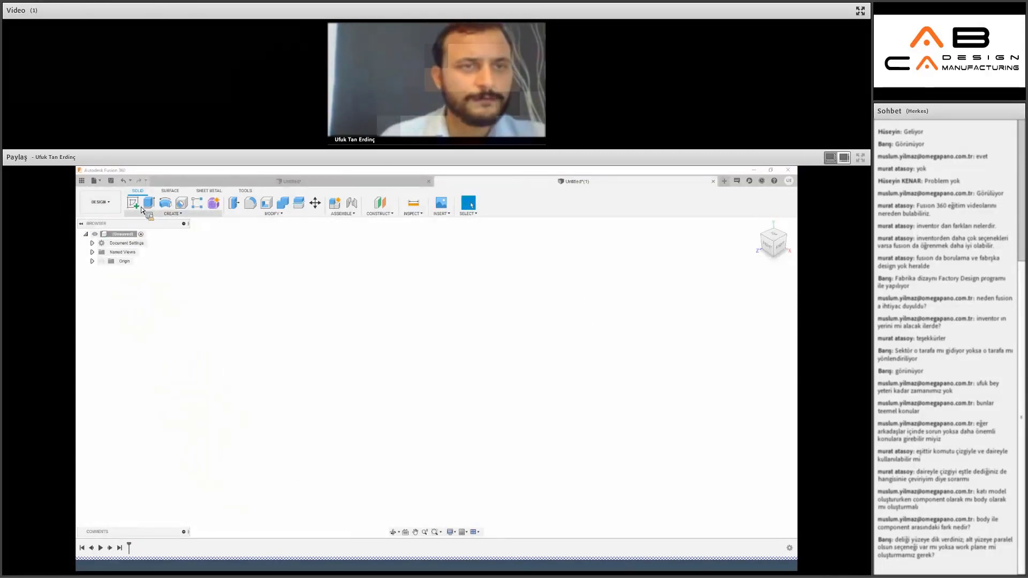
Start and cancel a new sketch, then bring up the CONSTRUCT feature list.
{"action": "left_click", "coordinate": [134, 203]}
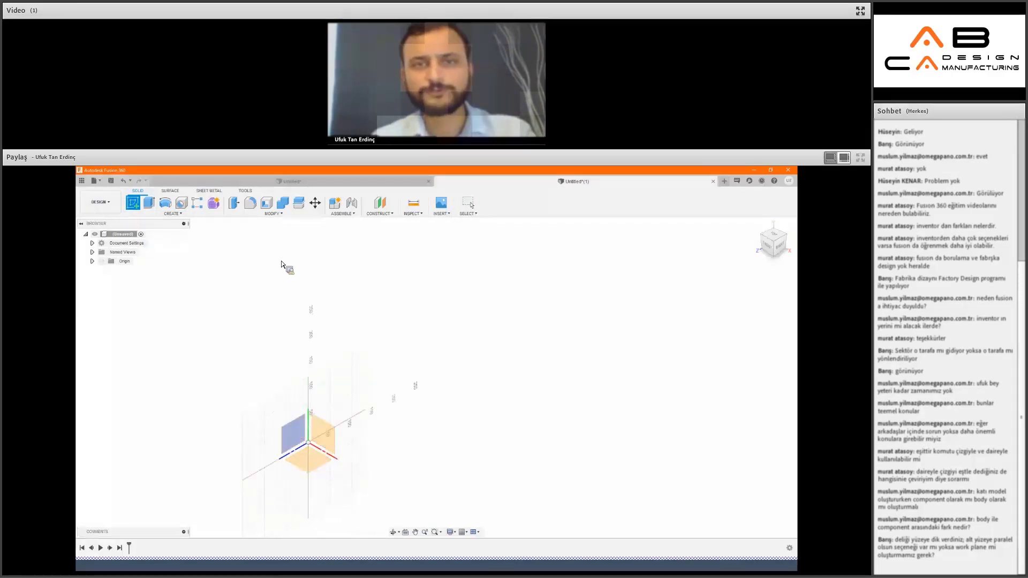
{"action": "key", "text": "Escape"}
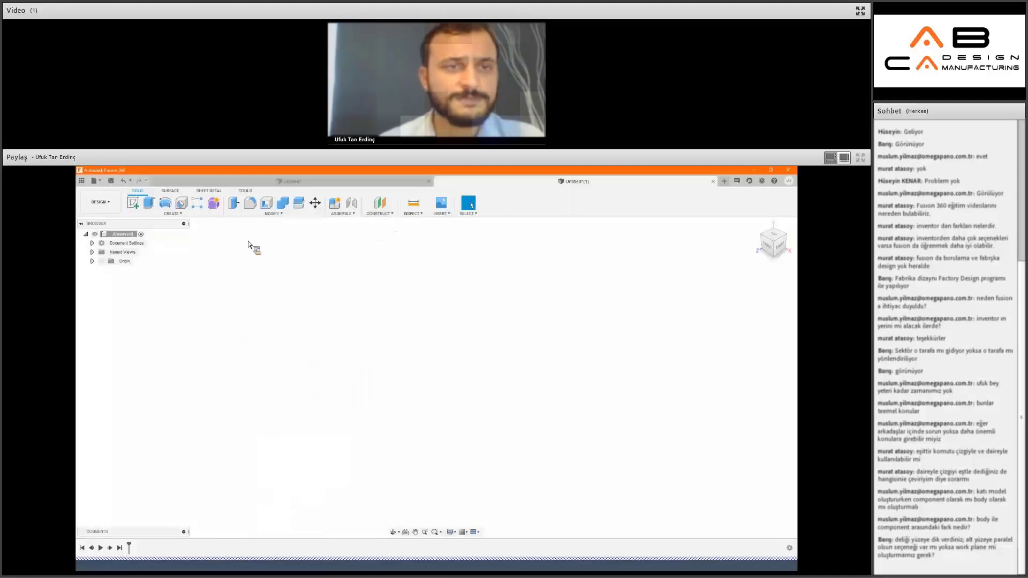
{"action": "key", "text": "Return"}
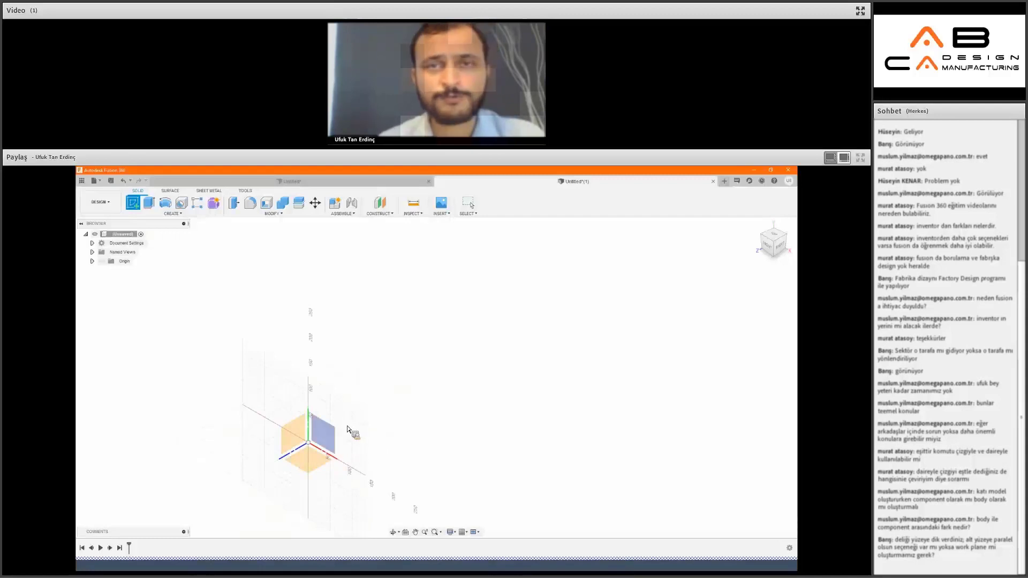
{"action": "left_click", "coordinate": [378, 214]}
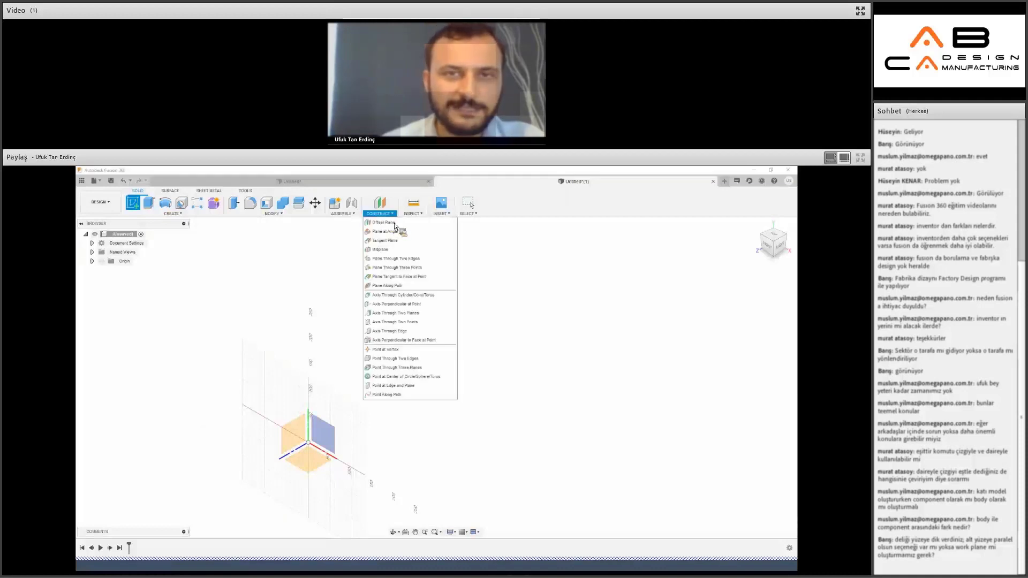
{"action": "mouse_move", "coordinate": [386, 222]}
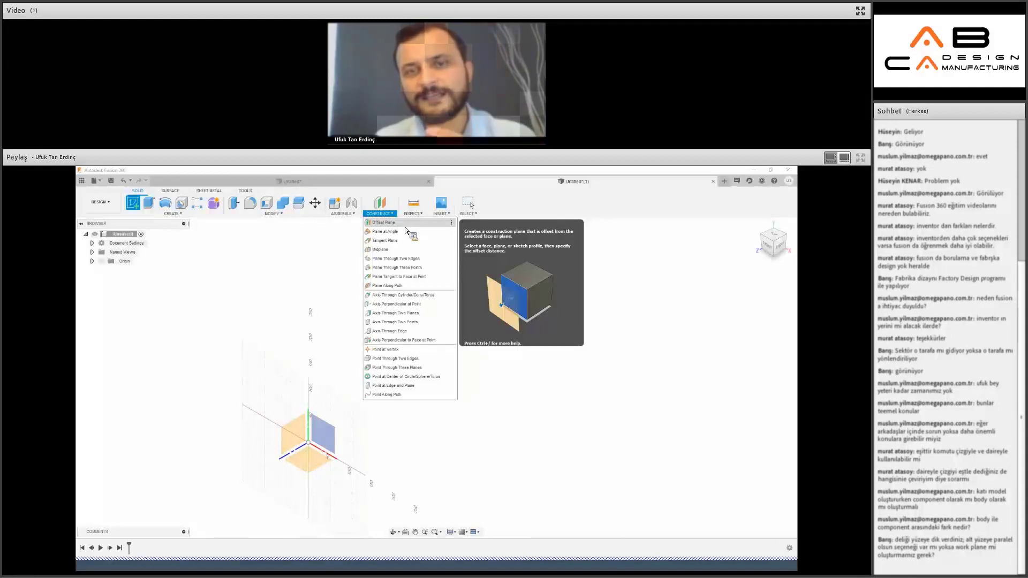
Create an offset construction plane 250 mm above the XZ plane.
{"action": "left_click", "coordinate": [356, 383]}
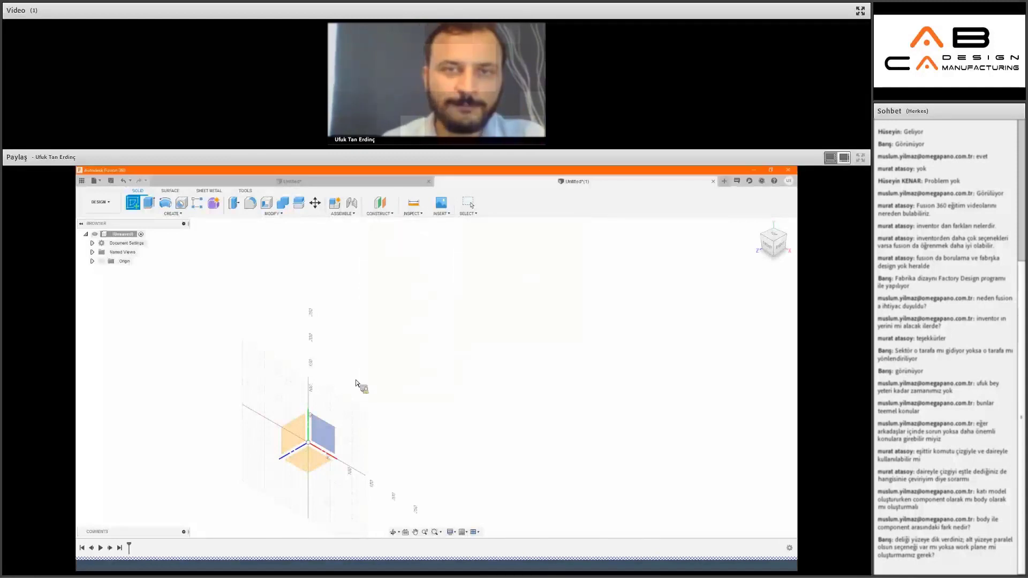
{"action": "left_click", "coordinate": [320, 467]}
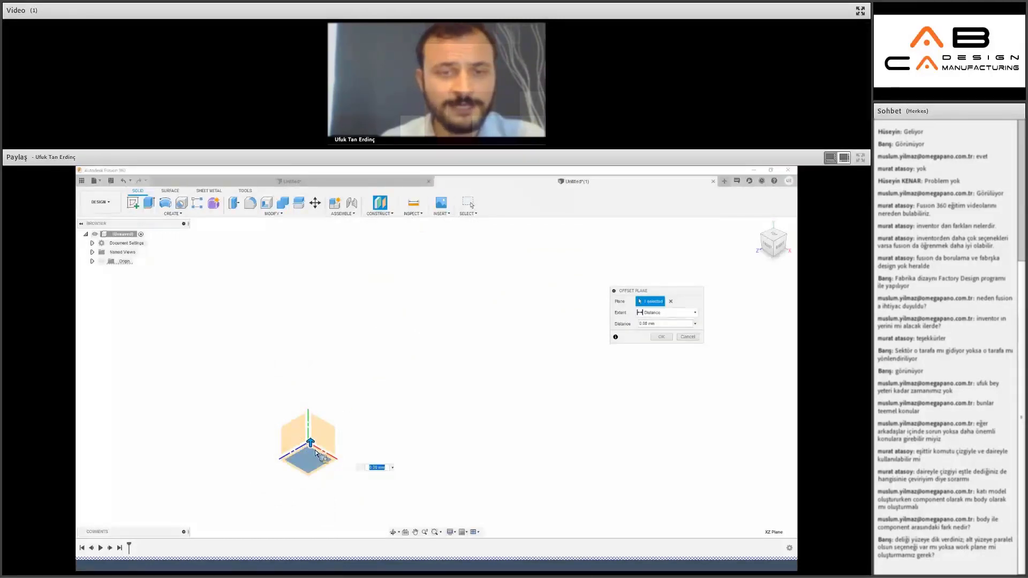
{"action": "type", "text": "100"}
{"action": "left_click_drag", "start_coordinate": [315, 388], "coordinate": [329, 372]}
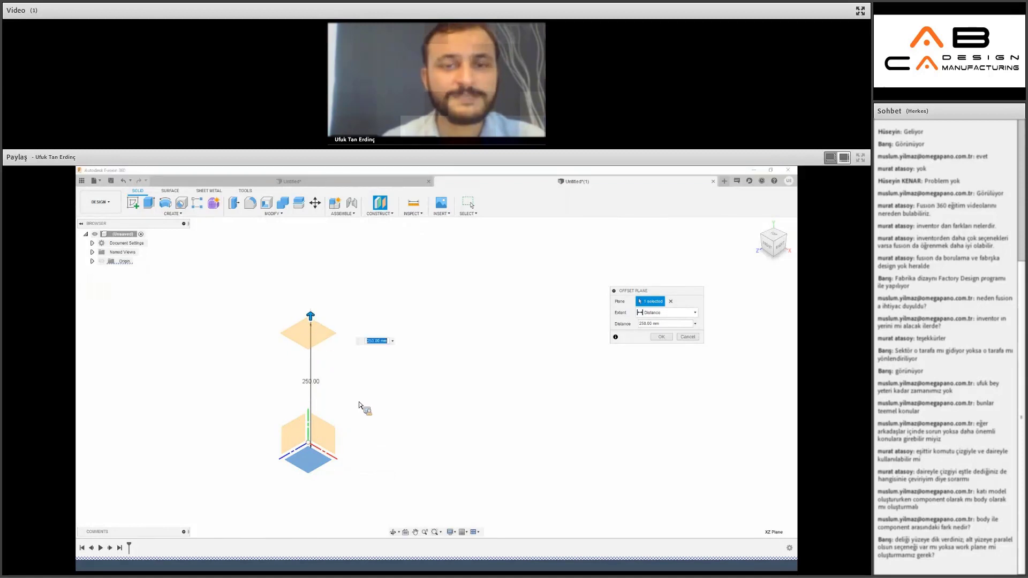
{"action": "middle_click_drag", "start_coordinate": [412, 450], "coordinate": [463, 503]}
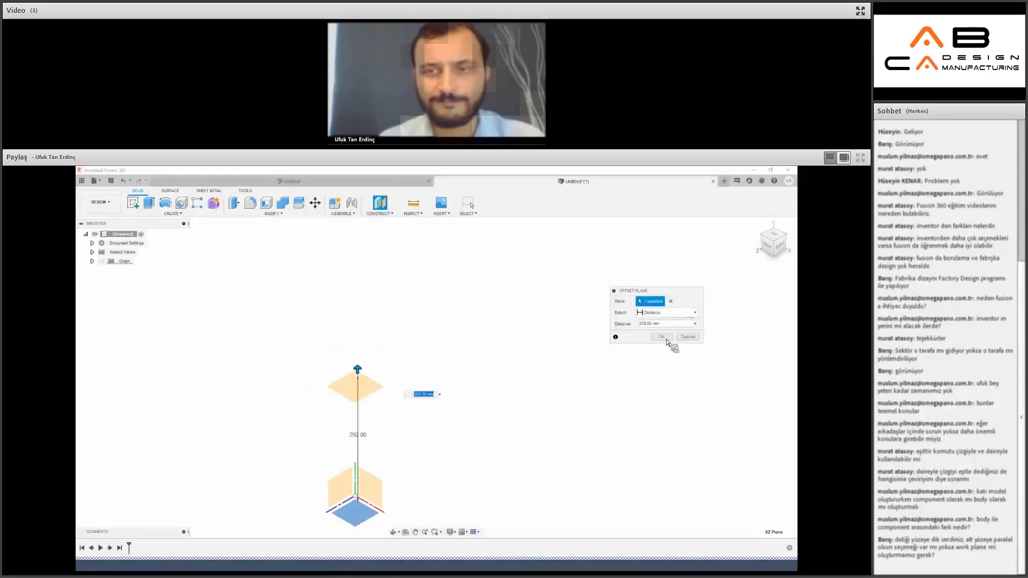
{"action": "key", "text": "Return"}
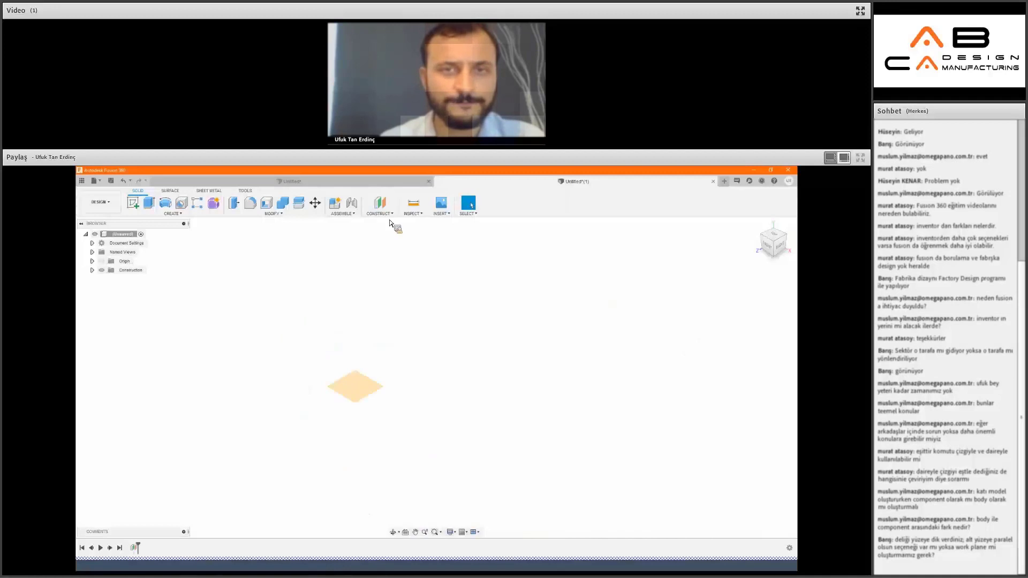
Add a second offset plane 200 mm above the first offset plane.
{"action": "left_click", "coordinate": [380, 213]}
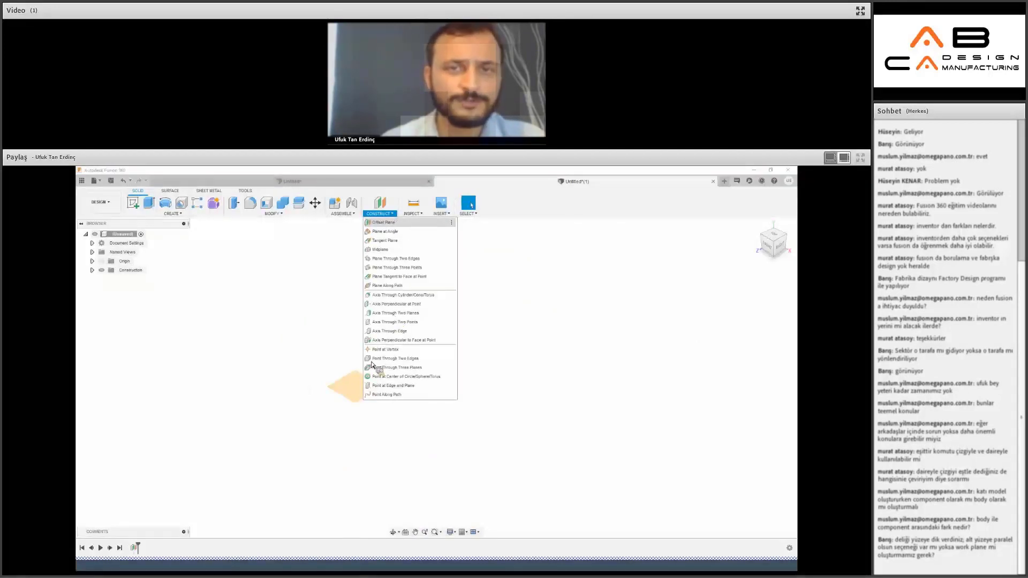
{"action": "key", "text": "Return"}
{"action": "left_click", "coordinate": [365, 377]}
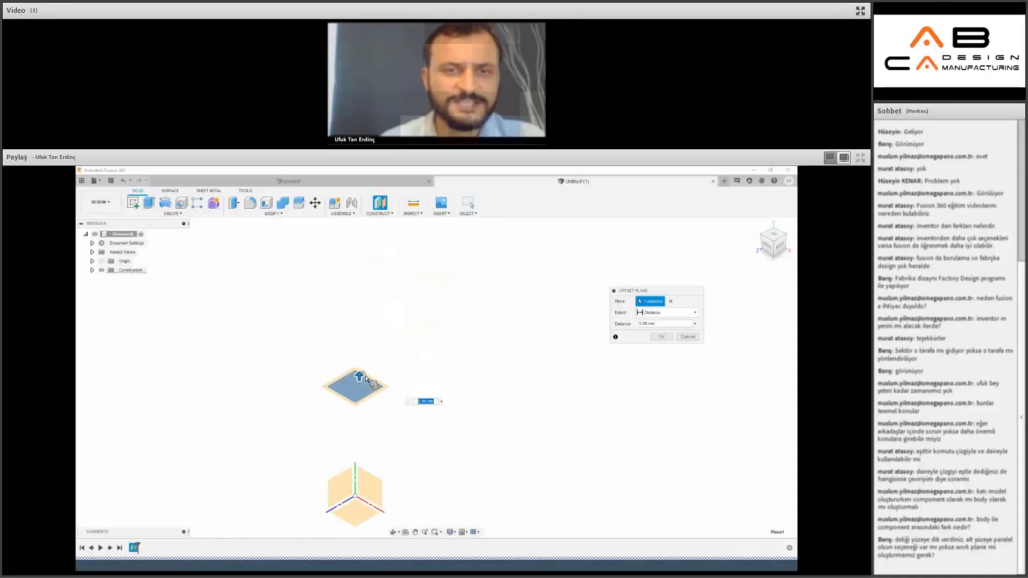
{"action": "left_click_drag", "start_coordinate": [363, 357], "coordinate": [388, 300]}
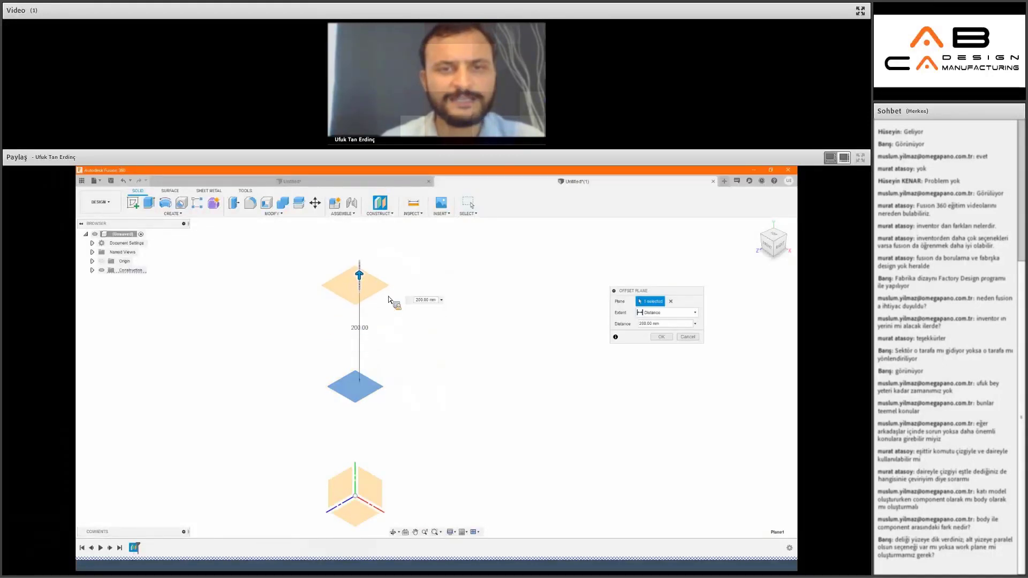
{"action": "left_click", "coordinate": [662, 337]}
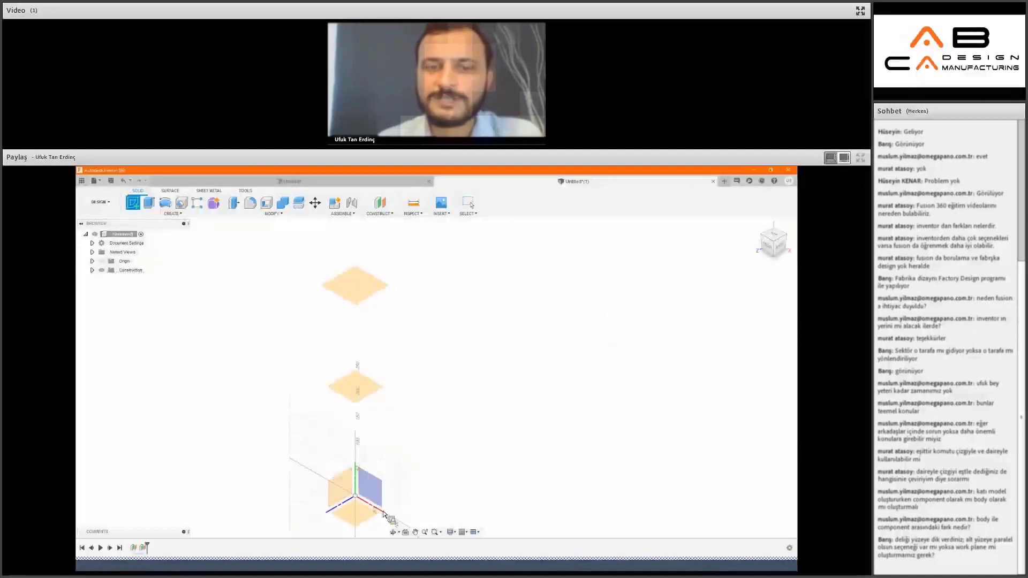
On the origin ground plane, sketch a circle centred on the square's centre and finish it.
{"action": "left_click", "coordinate": [372, 372]}
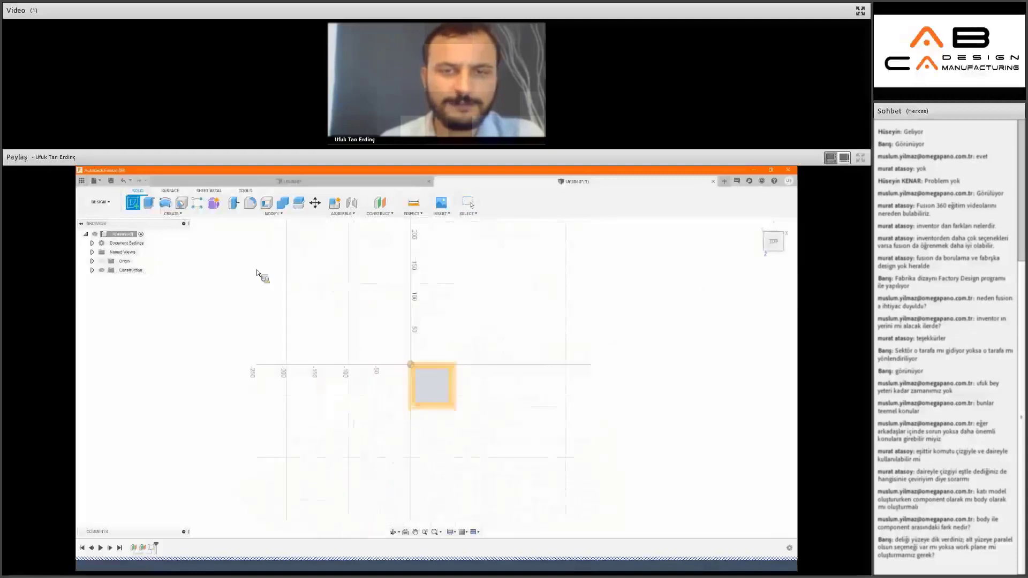
{"action": "left_click", "coordinate": [167, 205]}
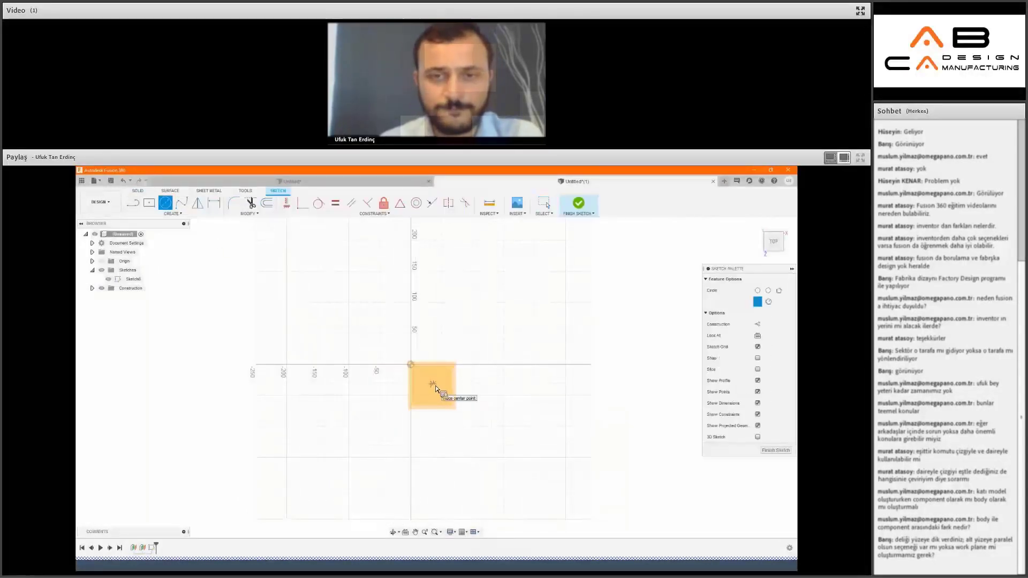
{"action": "left_click", "coordinate": [471, 415]}
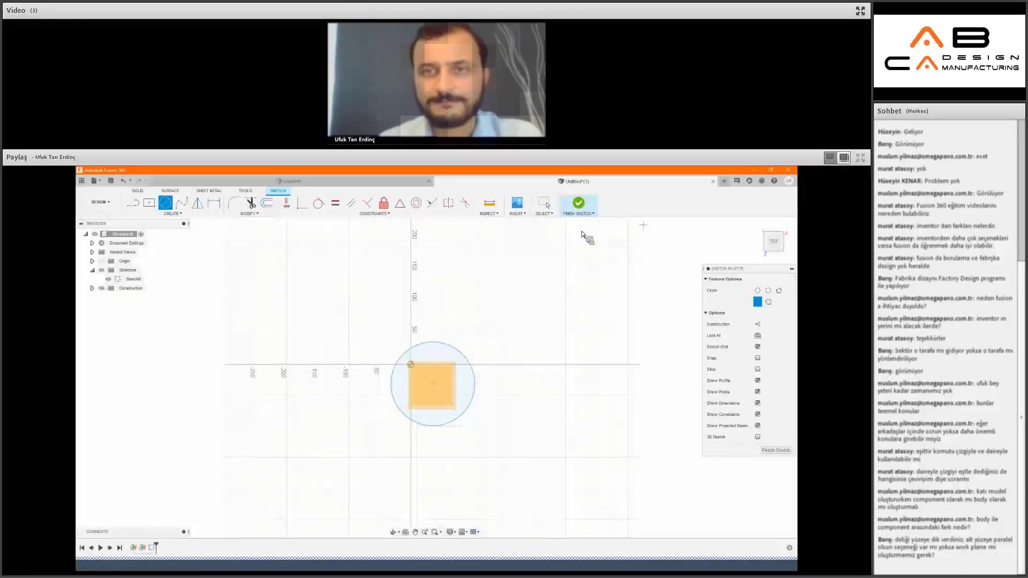
{"action": "left_click", "coordinate": [578, 205]}
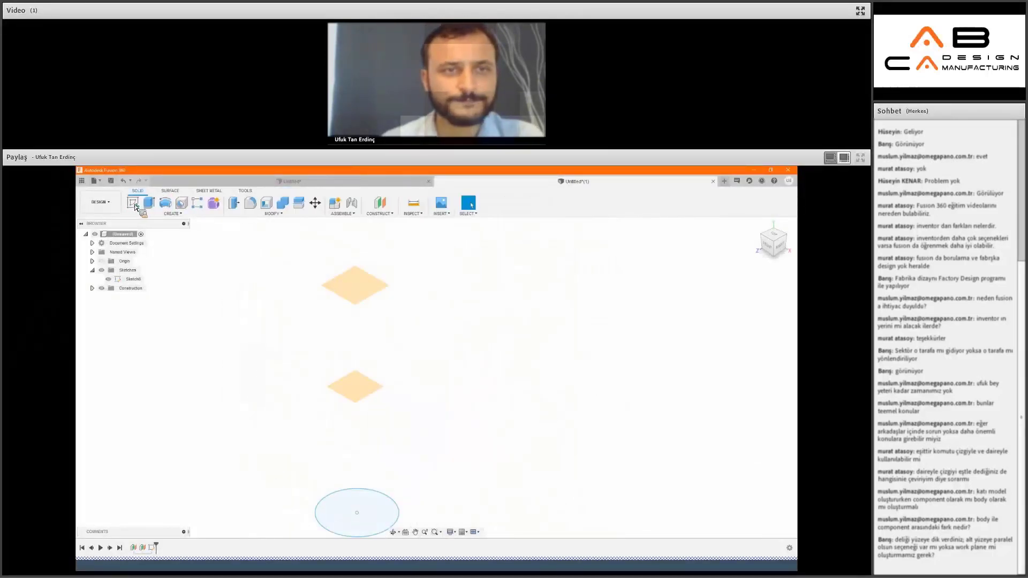
{"action": "left_click", "coordinate": [134, 204]}
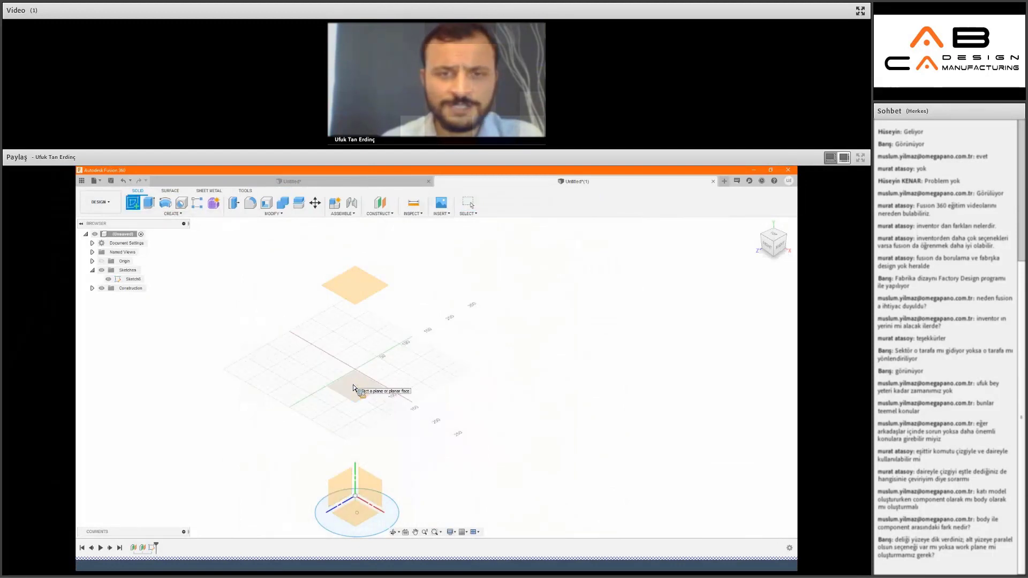
Start a sketch on the lower offset plane, zoom in, and abandon a first circle attempt.
{"action": "left_click", "coordinate": [337, 355]}
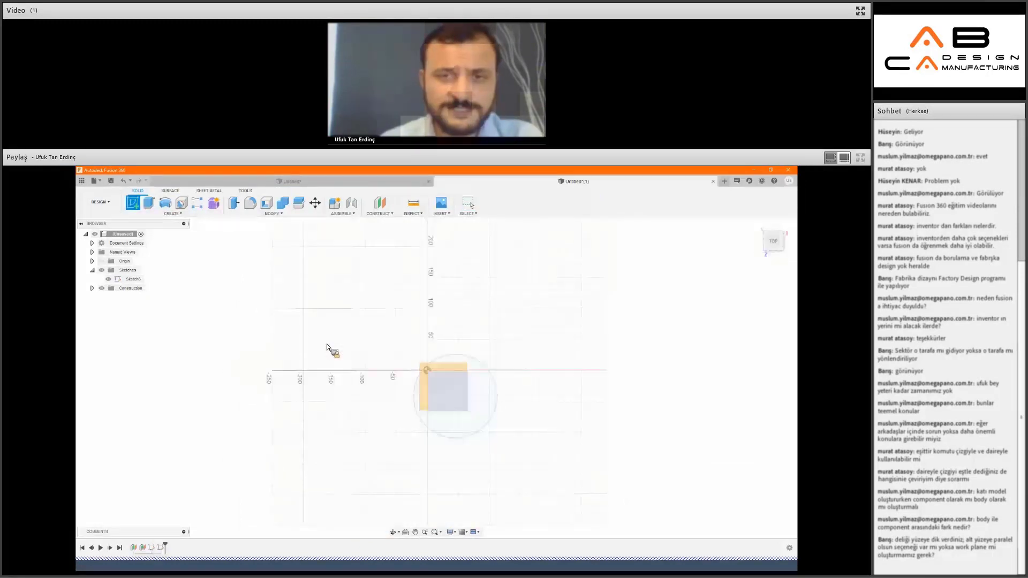
{"action": "scroll", "coordinate": [481, 398], "scroll_direction": "up", "scroll_amount": 4}
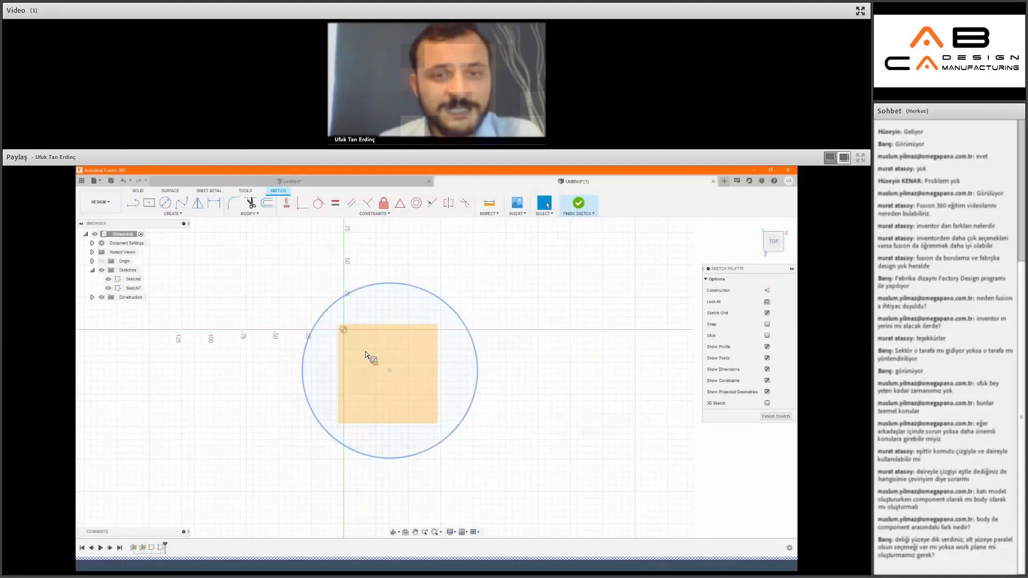
{"action": "scroll", "coordinate": [277, 282], "scroll_direction": "up", "scroll_amount": 1}
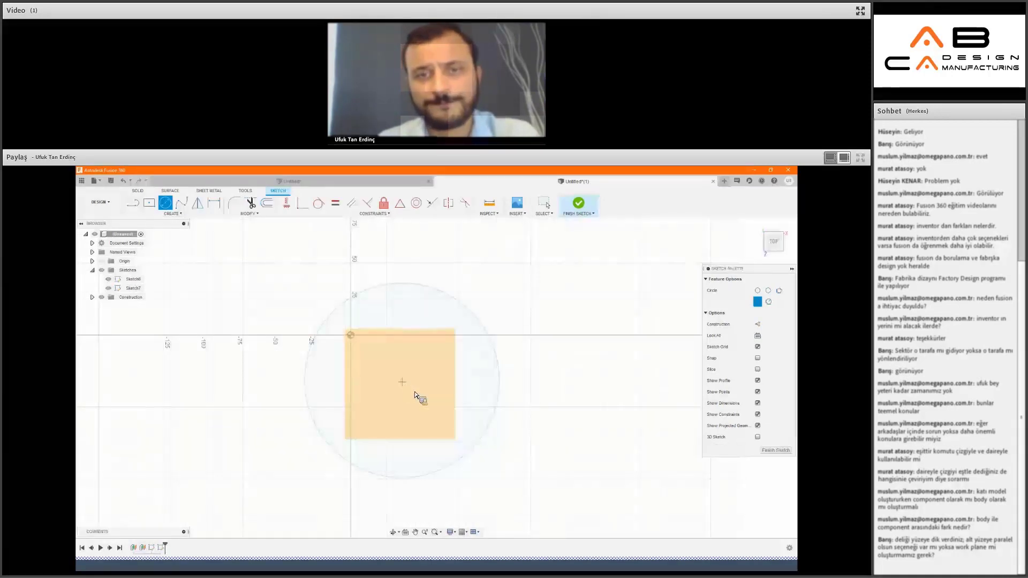
{"action": "left_click", "coordinate": [403, 382]}
{"action": "key", "text": "Escape"}
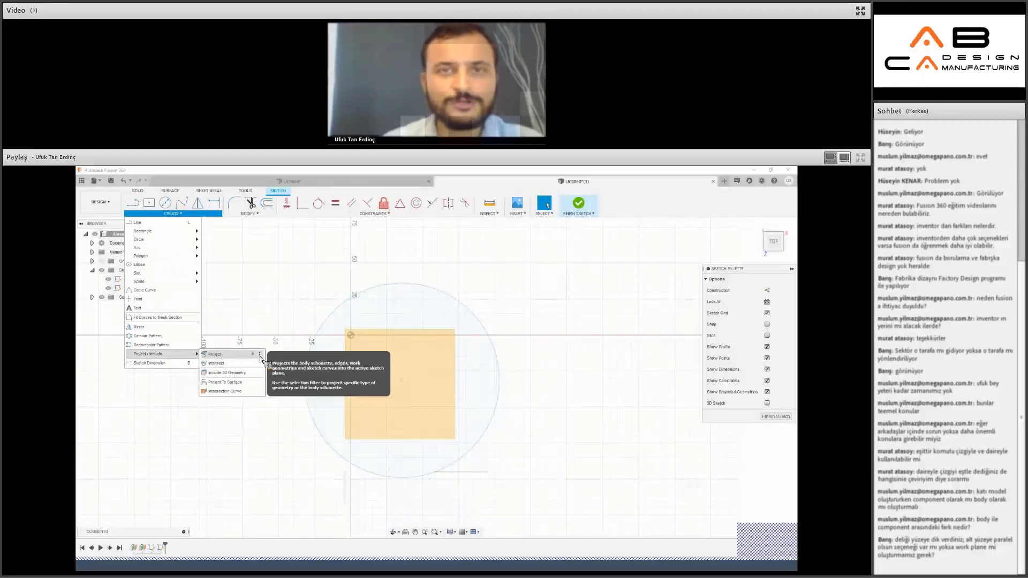
Project the lower ground circle into the offset-plane sketch.
{"action": "key", "text": "p"}
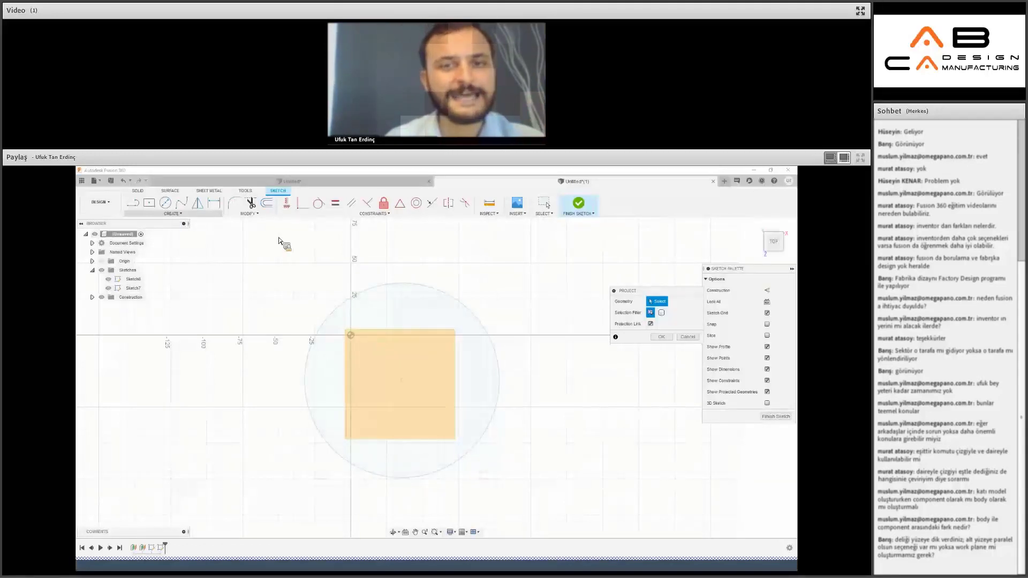
{"action": "left_click", "coordinate": [185, 214]}
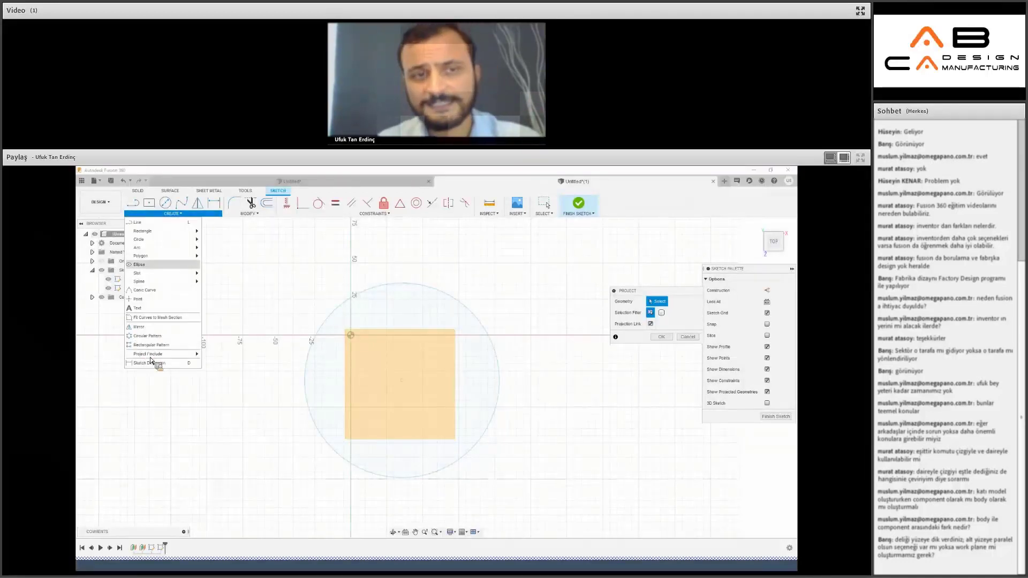
{"action": "mouse_move", "coordinate": [153, 355]}
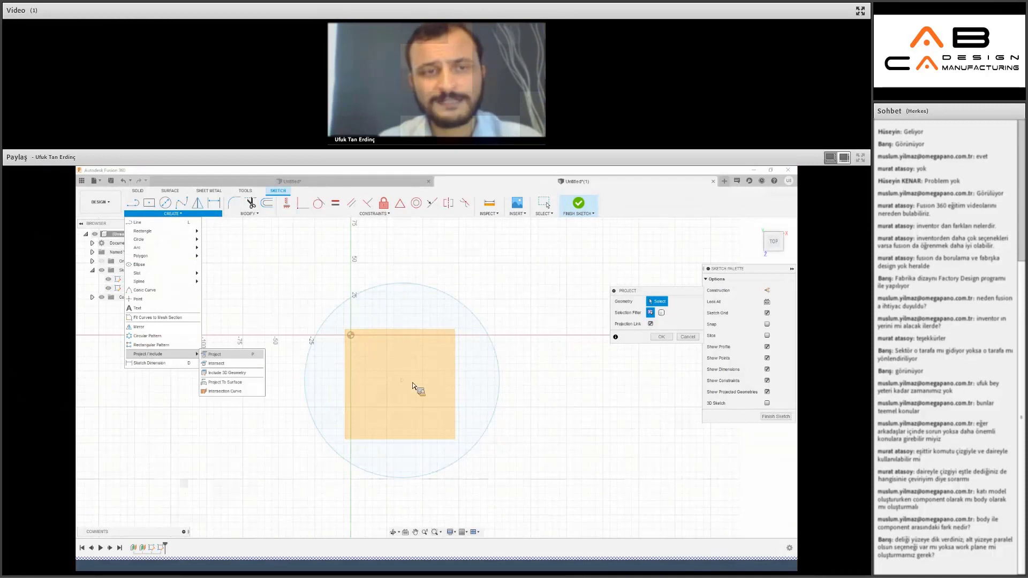
{"action": "left_click", "coordinate": [406, 385]}
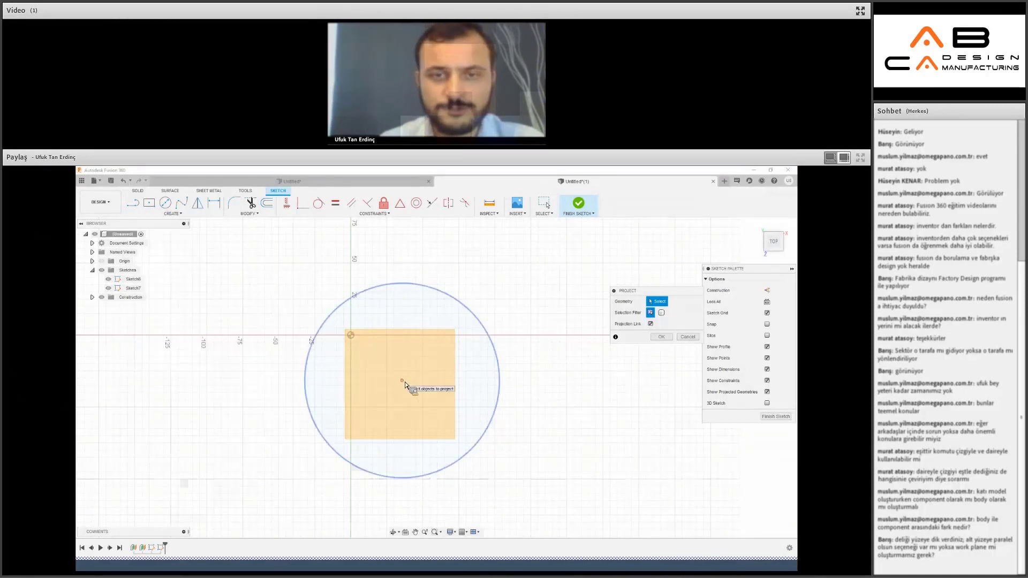
{"action": "left_click", "coordinate": [428, 399]}
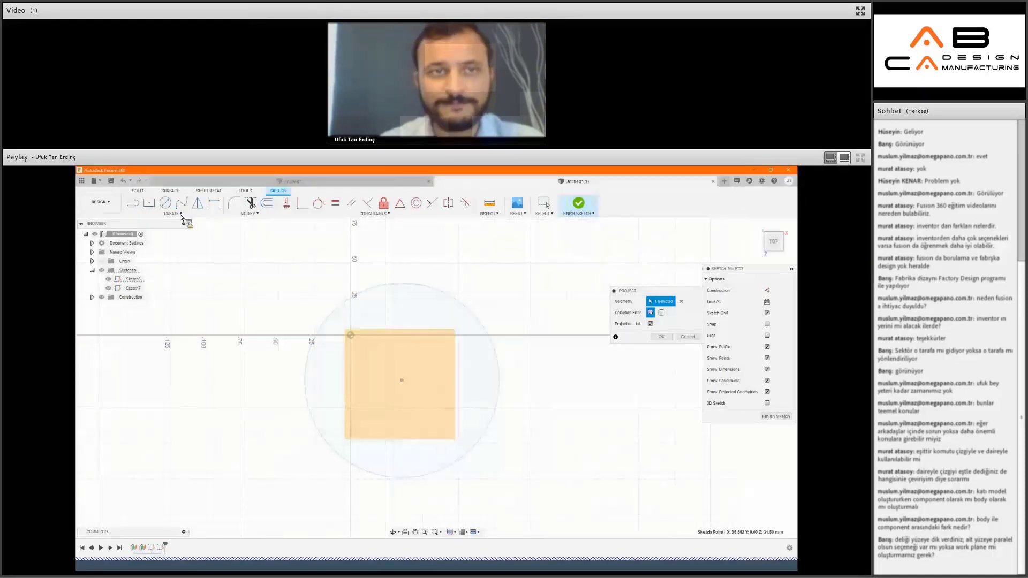
Draw a larger circle concentric at the square's centre, finish the sketch, and return home.
{"action": "left_click", "coordinate": [165, 203]}
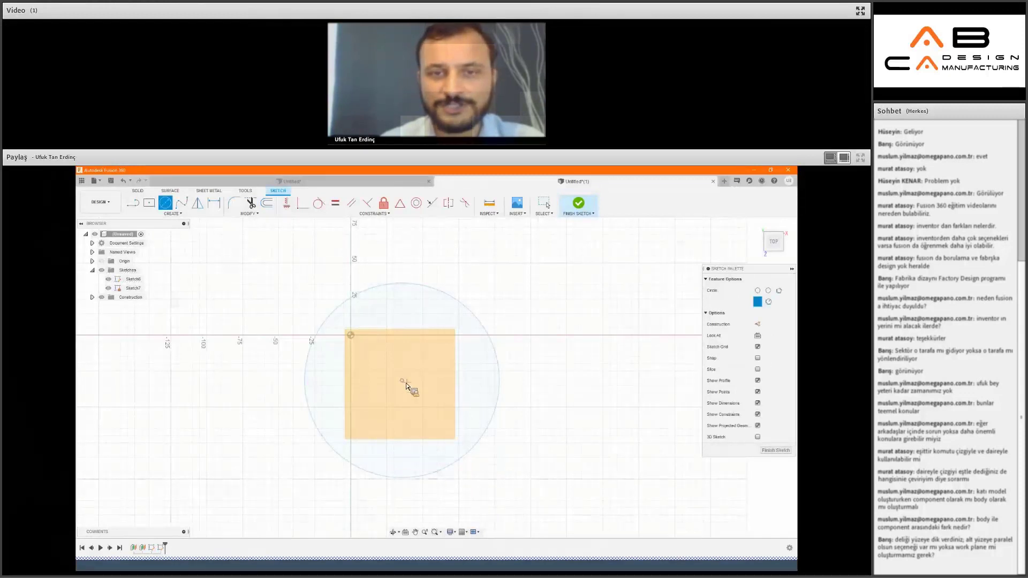
{"action": "scroll", "coordinate": [405, 386], "scroll_direction": "up", "scroll_amount": 4}
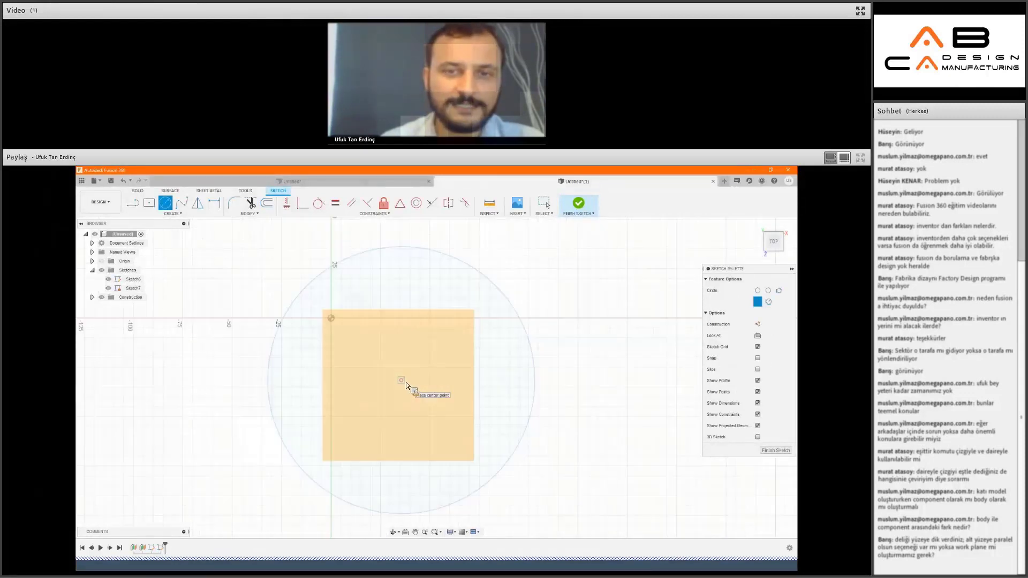
{"action": "left_click", "coordinate": [400, 379]}
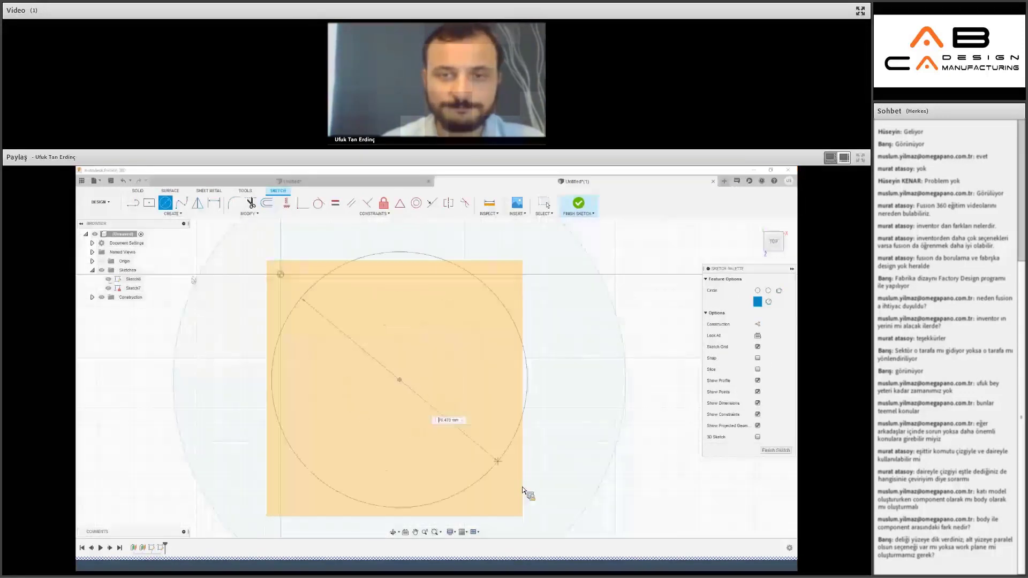
{"action": "scroll", "coordinate": [524, 484], "scroll_direction": "down", "scroll_amount": 3}
{"action": "scroll", "coordinate": [525, 485], "scroll_direction": "down", "scroll_amount": 2}
{"action": "left_click", "coordinate": [593, 503]}
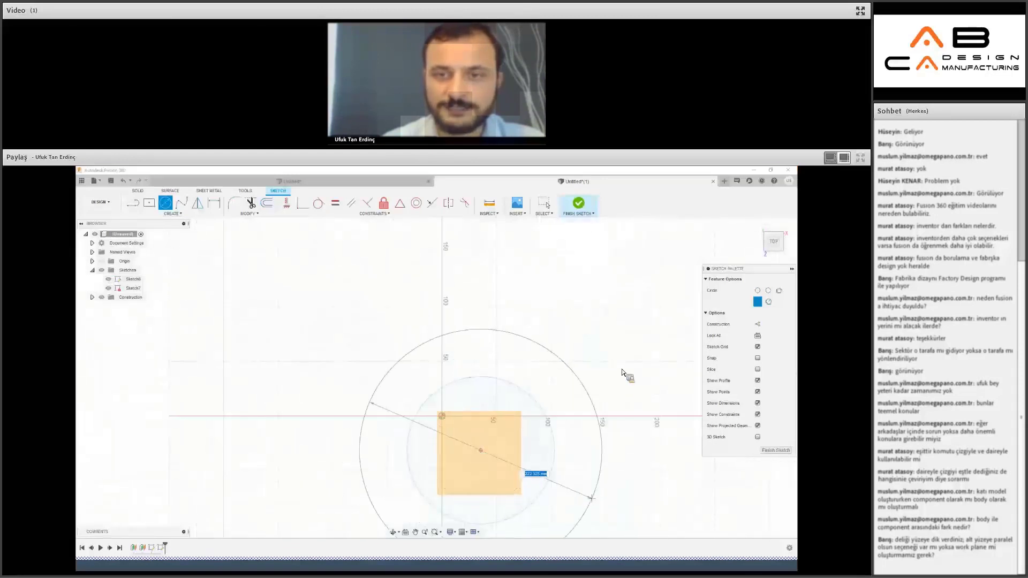
{"action": "left_click", "coordinate": [586, 205]}
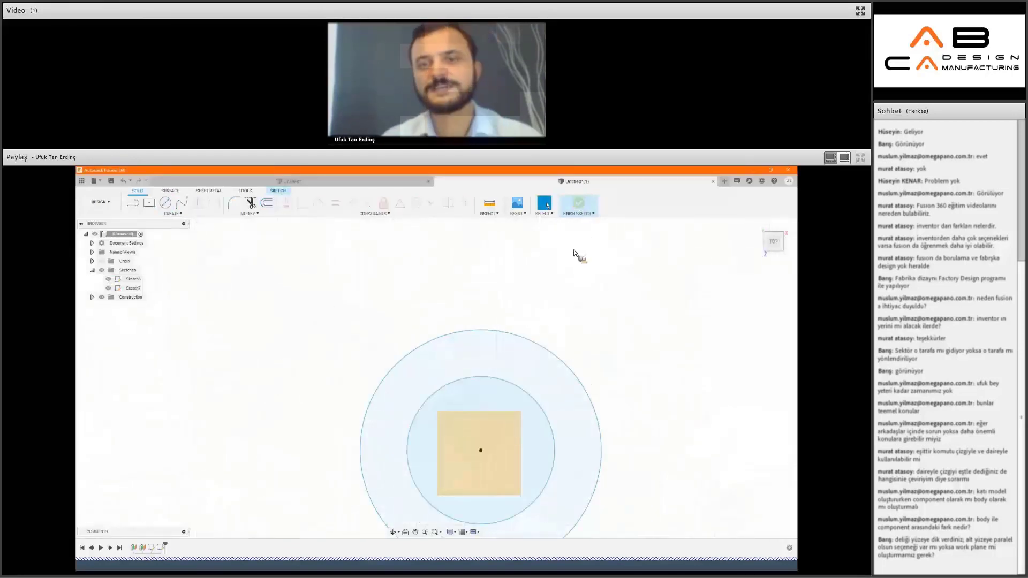
{"action": "left_click", "coordinate": [760, 232]}
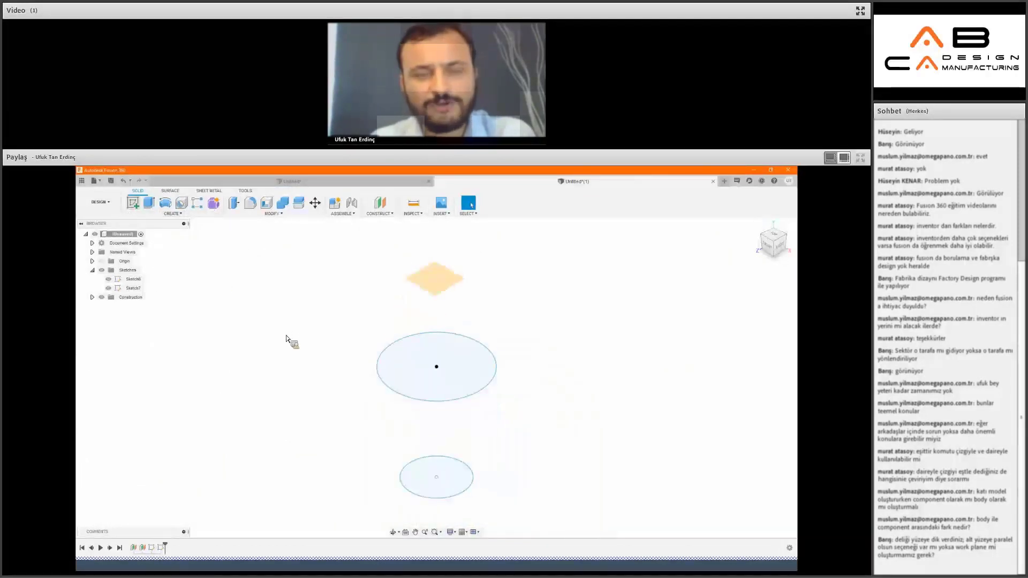
Start a sketch on the top offset plane and open the Project / Include options.
{"action": "left_click", "coordinate": [434, 282]}
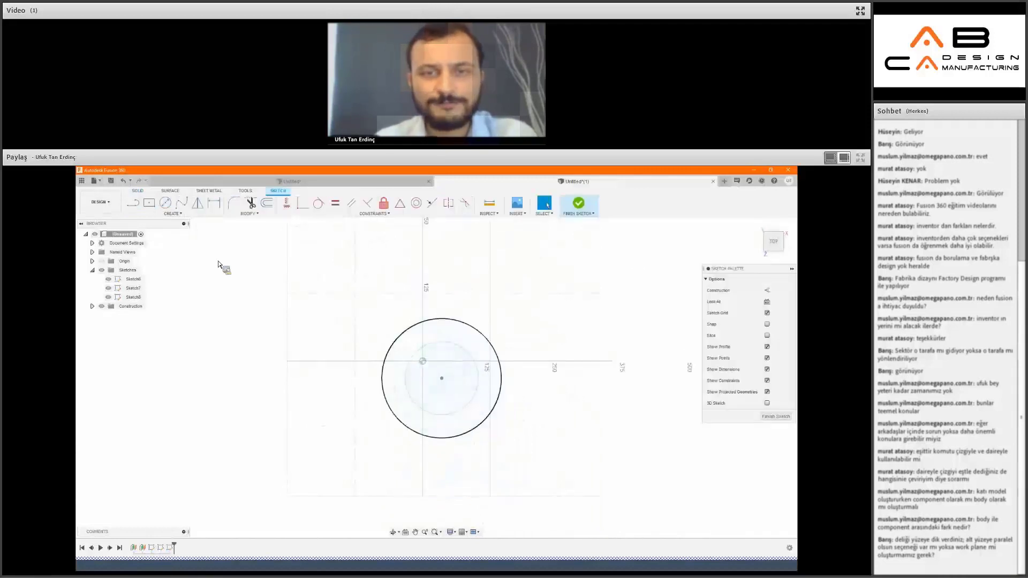
{"action": "left_click", "coordinate": [172, 214]}
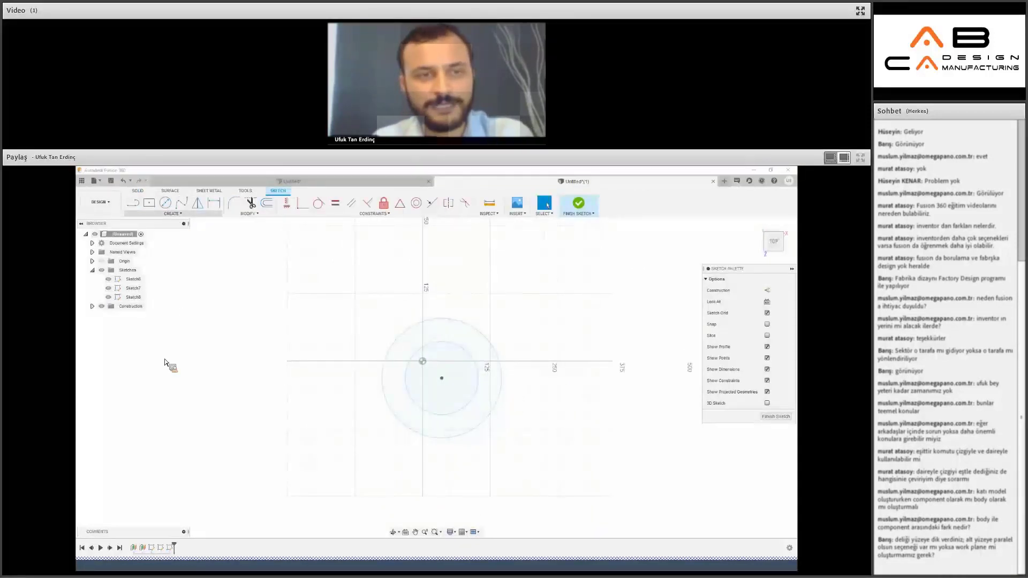
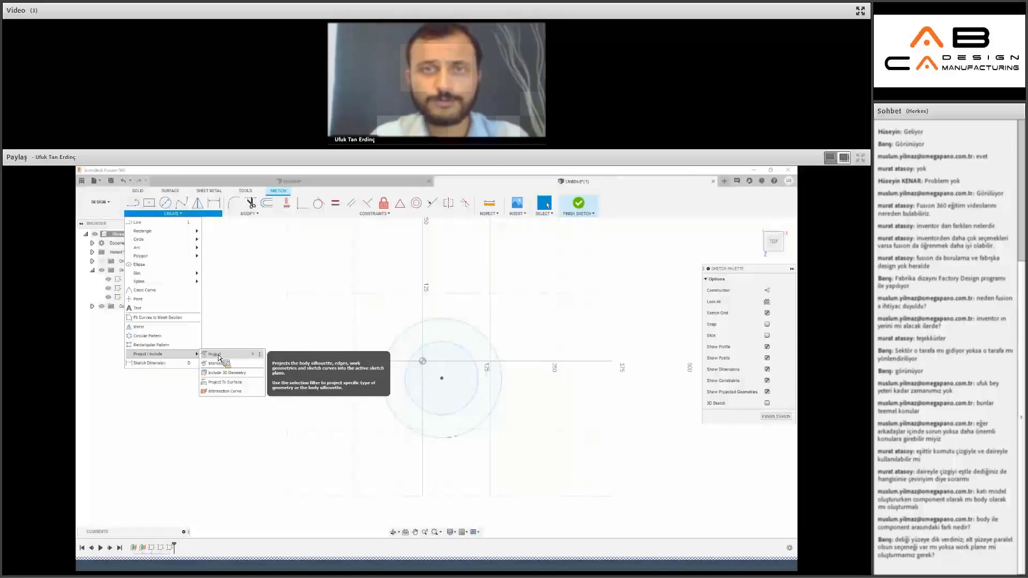
Project the centre point and draw a larger circle centred on it, then finish the top sketch.
{"action": "left_click", "coordinate": [218, 358]}
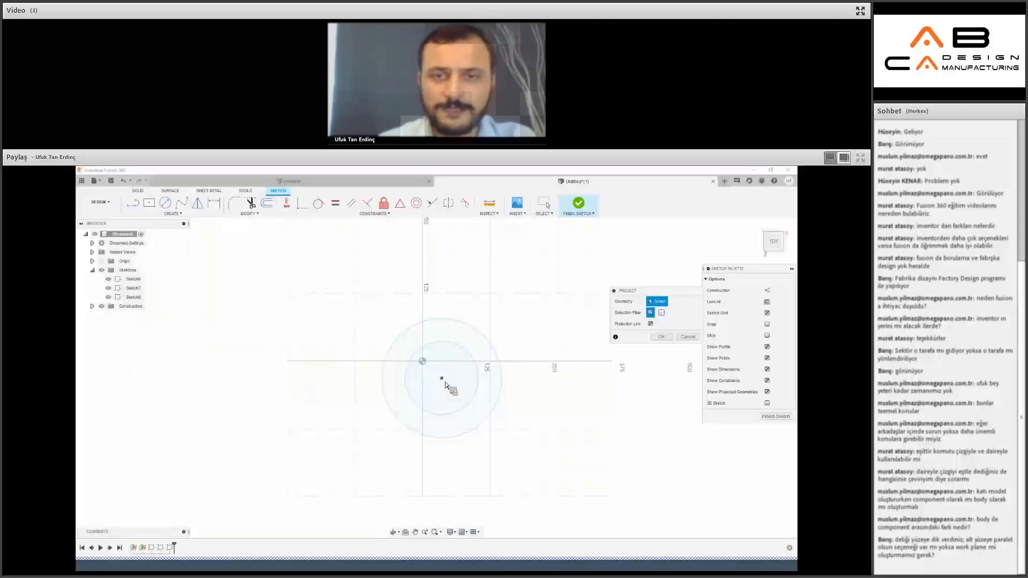
{"action": "left_click", "coordinate": [441, 379]}
{"action": "key", "text": "c"}
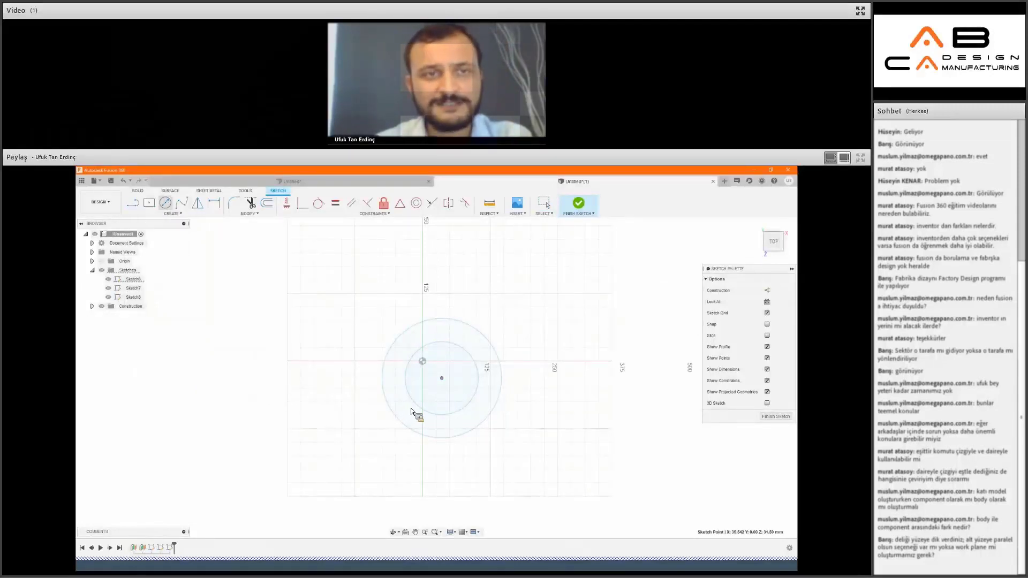
{"action": "left_click", "coordinate": [441, 379]}
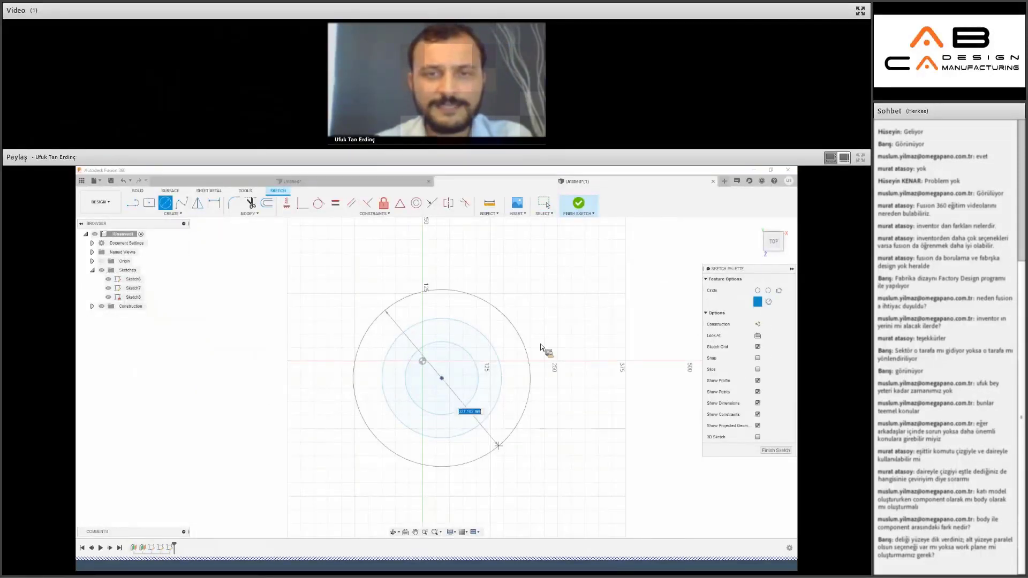
{"action": "left_click", "coordinate": [511, 319]}
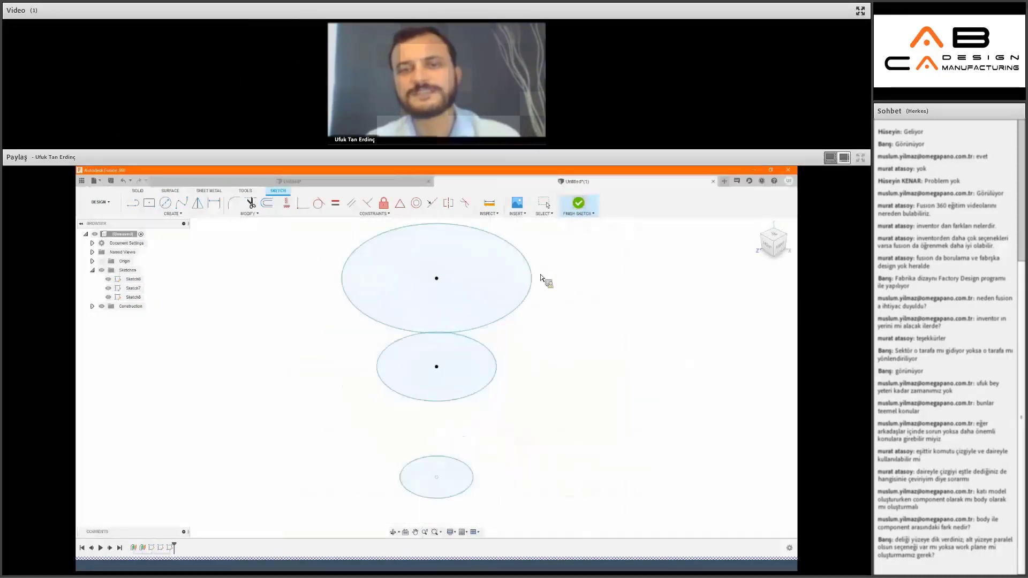
{"action": "left_click", "coordinate": [172, 213]}
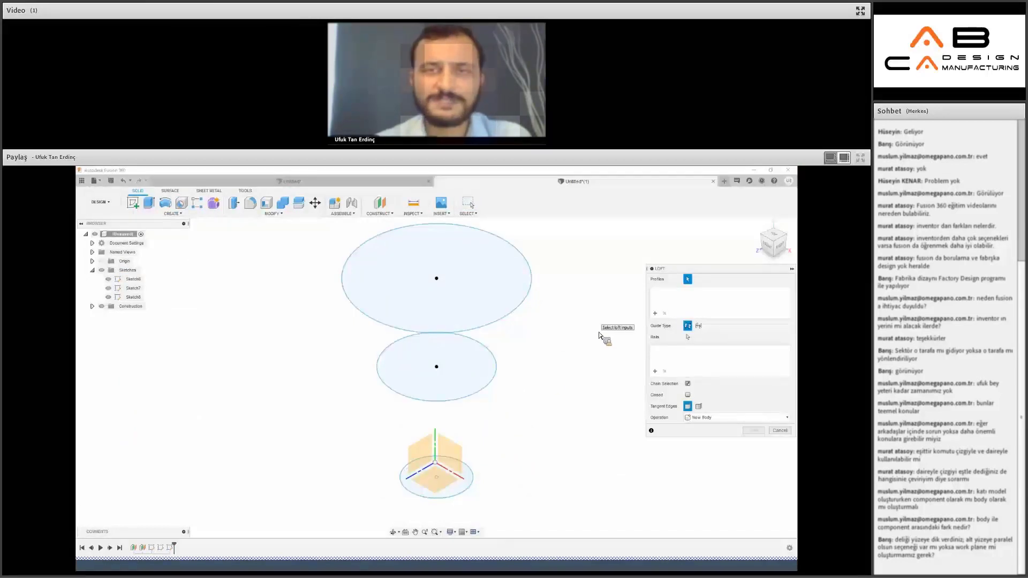
Select the bottom, middle and top circles as loft profiles.
{"action": "left_click", "coordinate": [461, 458]}
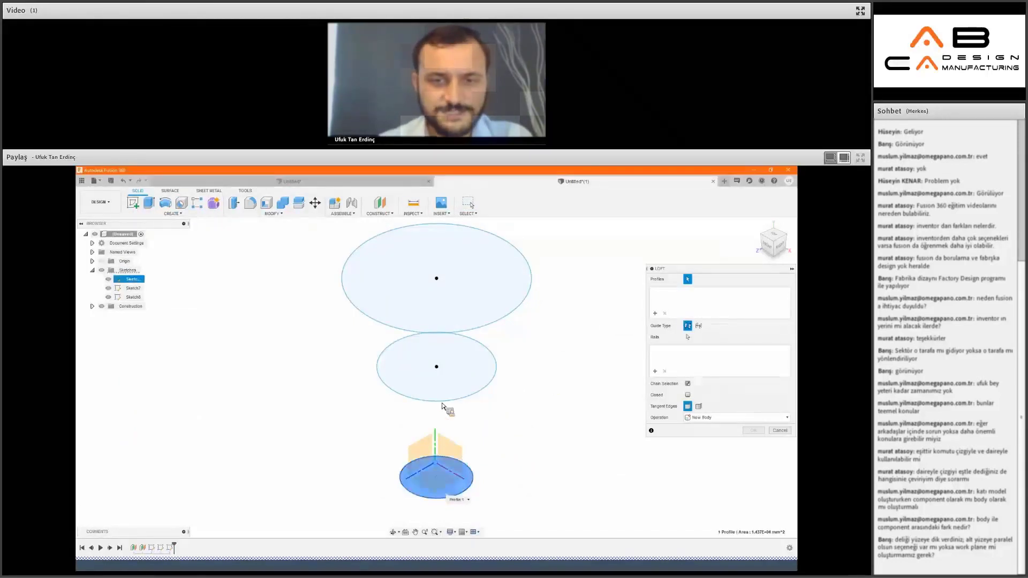
{"action": "left_click", "coordinate": [450, 304]}
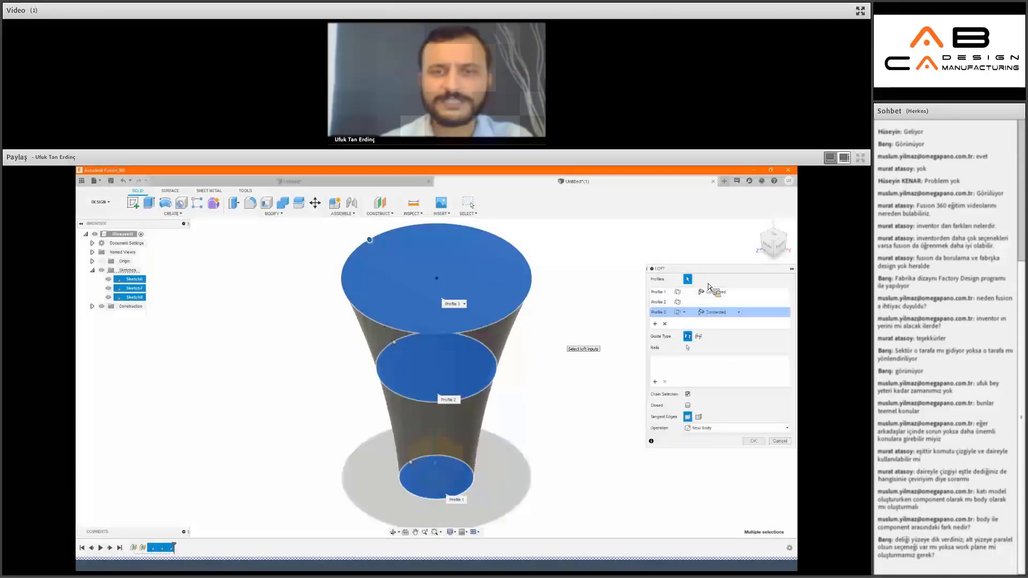
{"action": "mouse_move", "coordinate": [773, 240]}
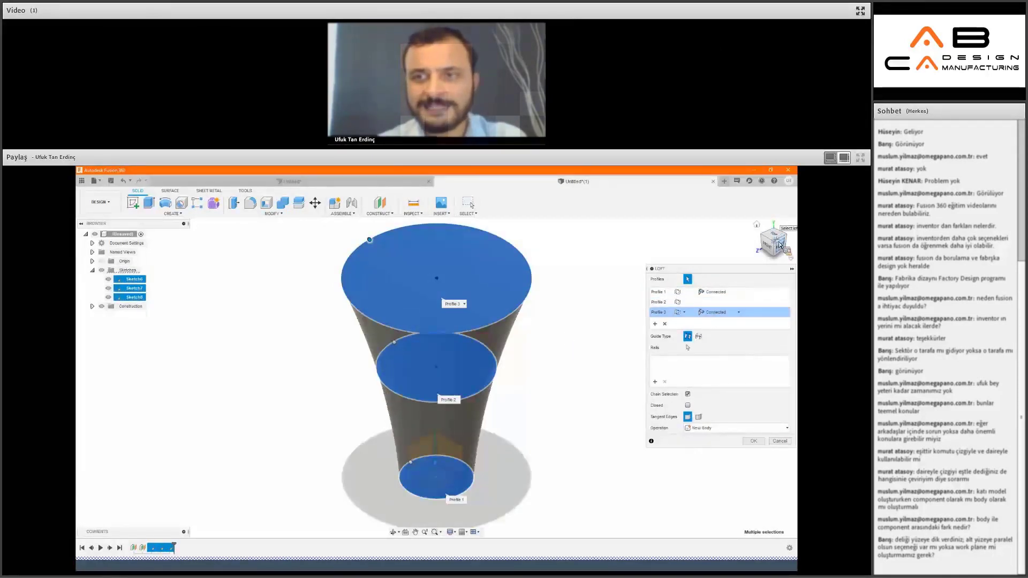
{"action": "left_click", "coordinate": [779, 246]}
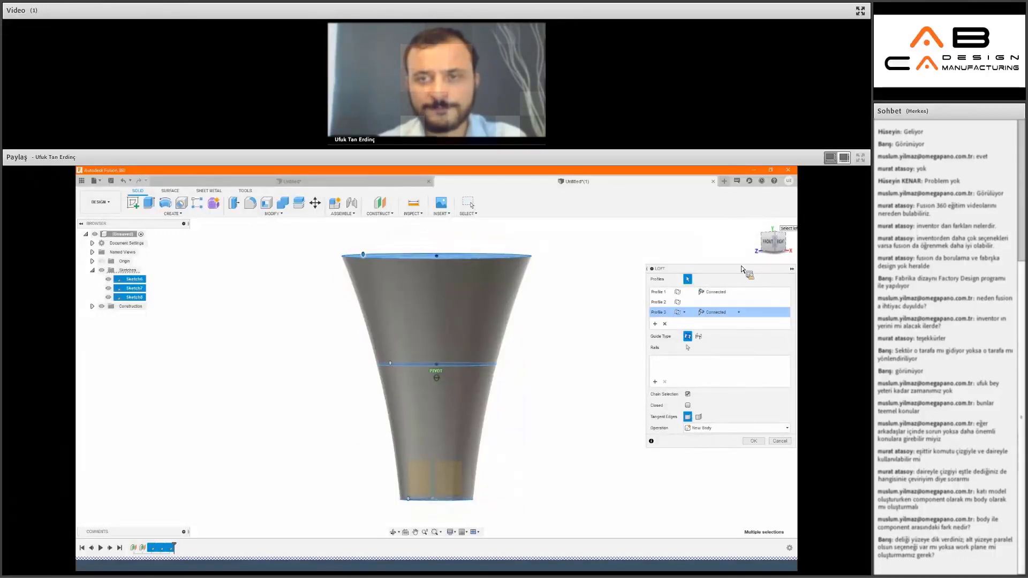
Set Profile 1 and Profile 3 to Direction with takeoff weight 5.00 and create the loft.
{"action": "left_click", "coordinate": [717, 293]}
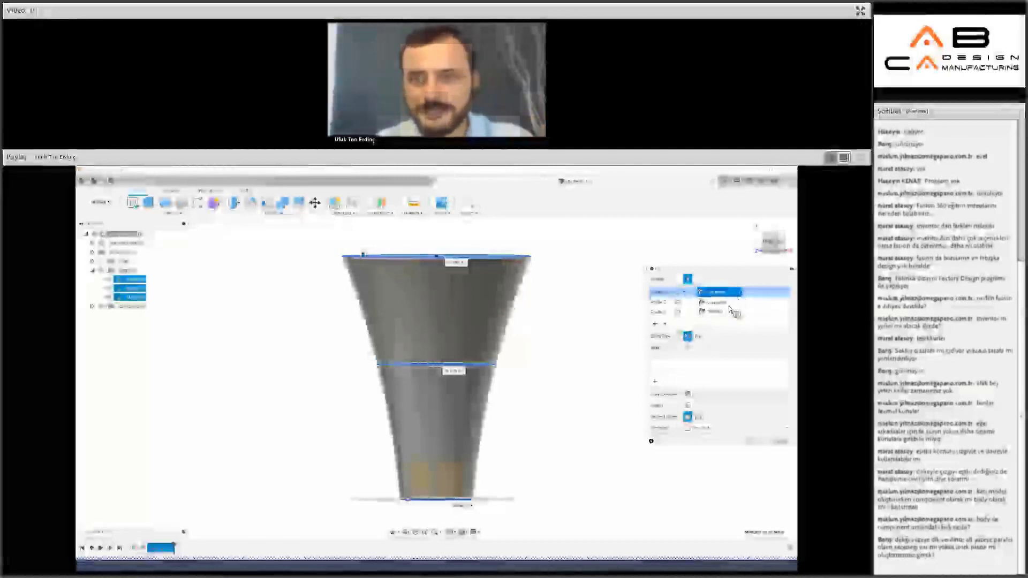
{"action": "left_click", "coordinate": [729, 316]}
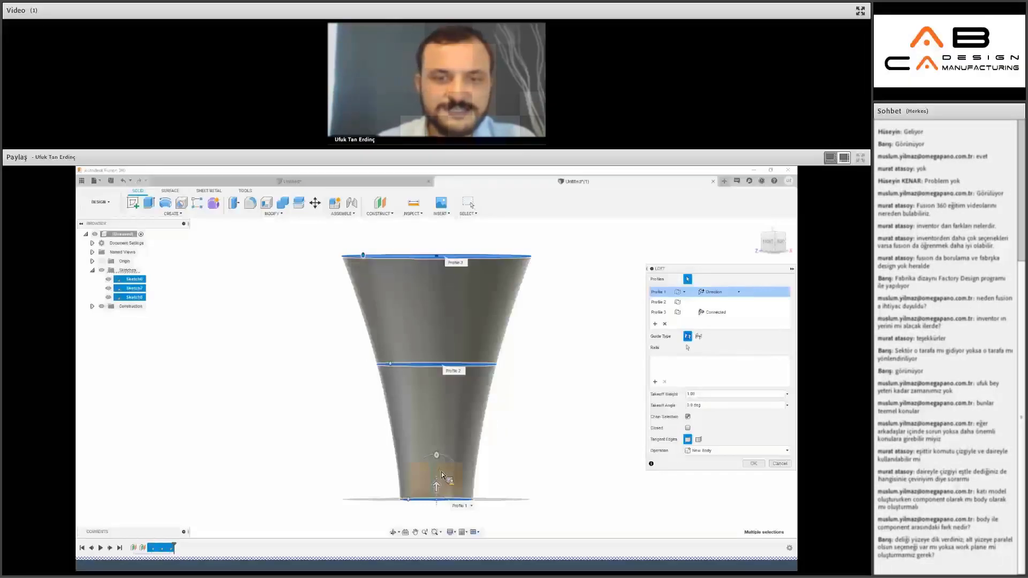
{"action": "left_click_drag", "start_coordinate": [441, 474], "coordinate": [442, 453]}
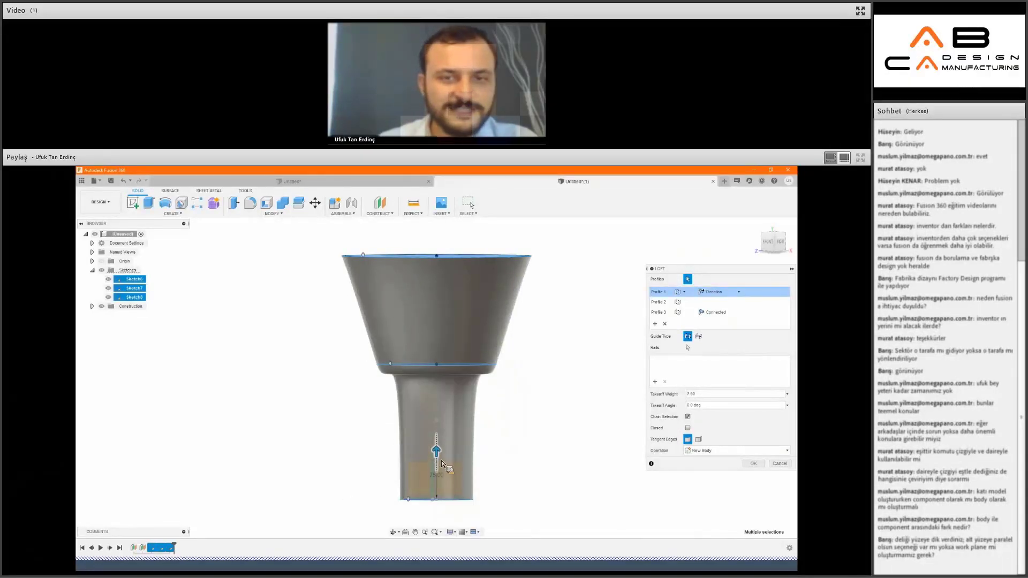
{"action": "left_click", "coordinate": [716, 313]}
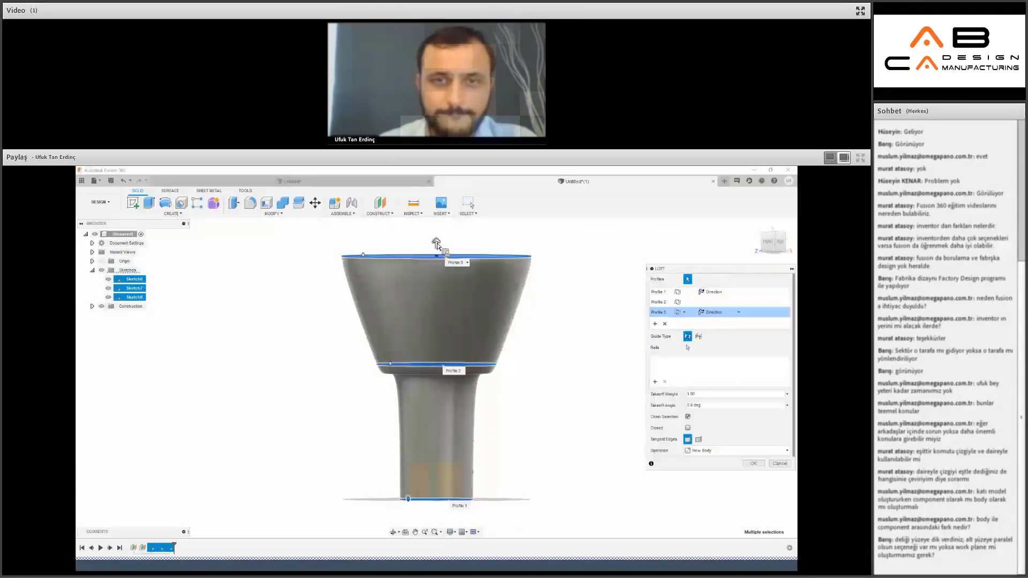
{"action": "left_click_drag", "start_coordinate": [440, 244], "coordinate": [445, 215]}
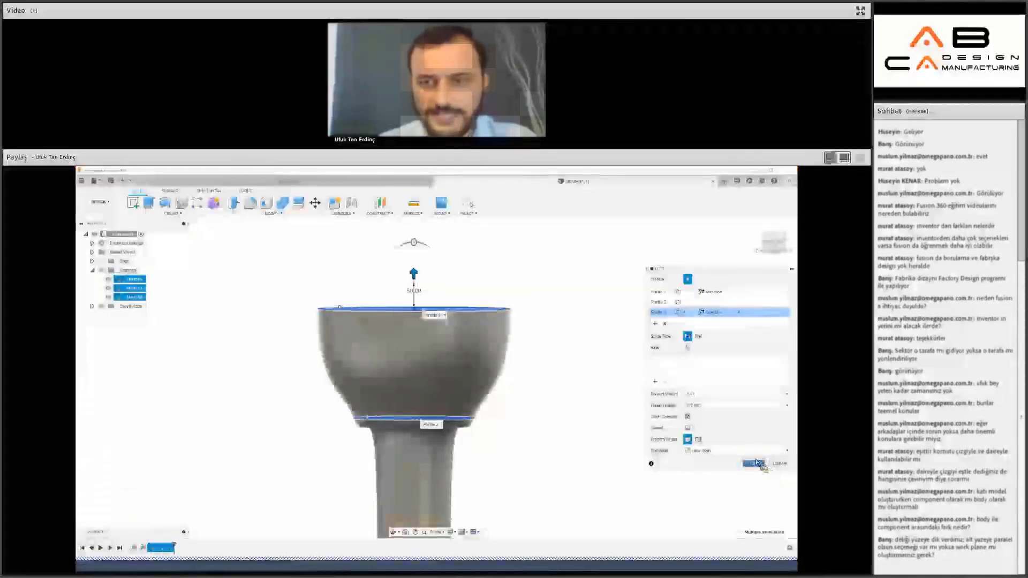
{"action": "key", "text": "Return"}
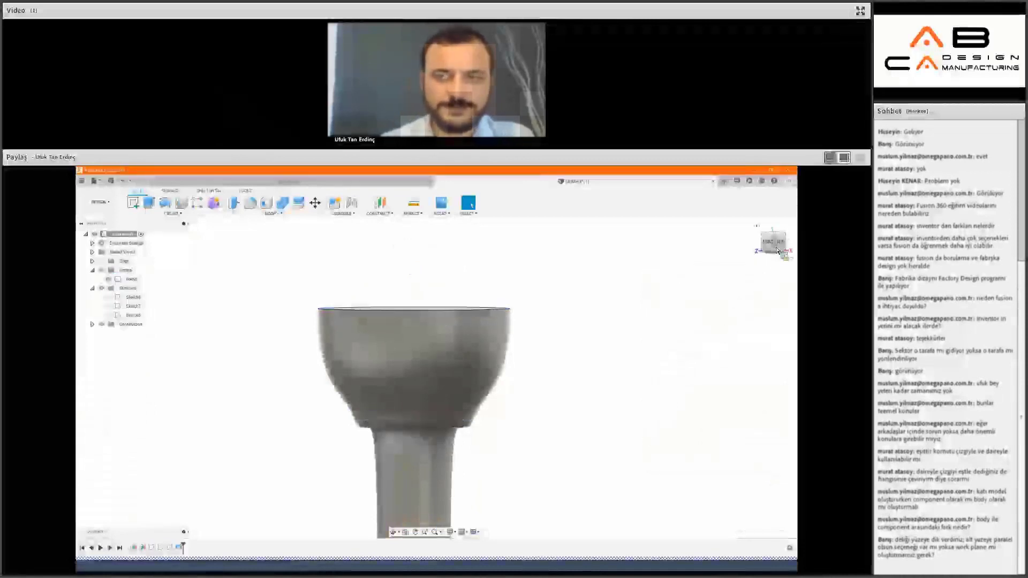
Delete the three circle sketches from the Browser.
{"action": "mouse_move", "coordinate": [776, 224]}
{"action": "left_mouse_down"}
{"action": "mouse_move", "coordinate": [777, 447]}
{"action": "mouse_move", "coordinate": [291, 172]}
{"action": "left_mouse_up"}
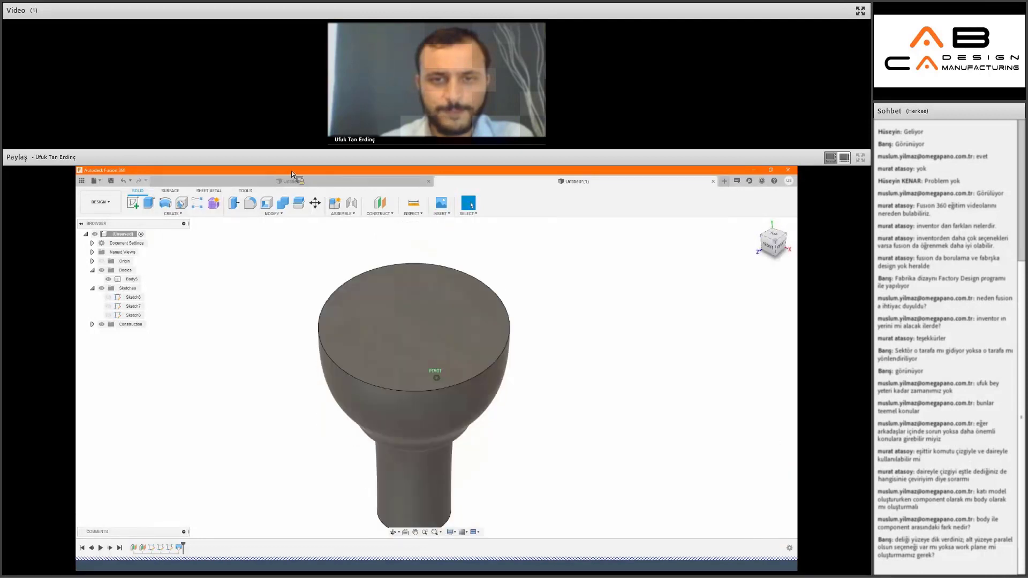
{"action": "left_click", "coordinate": [172, 213]}
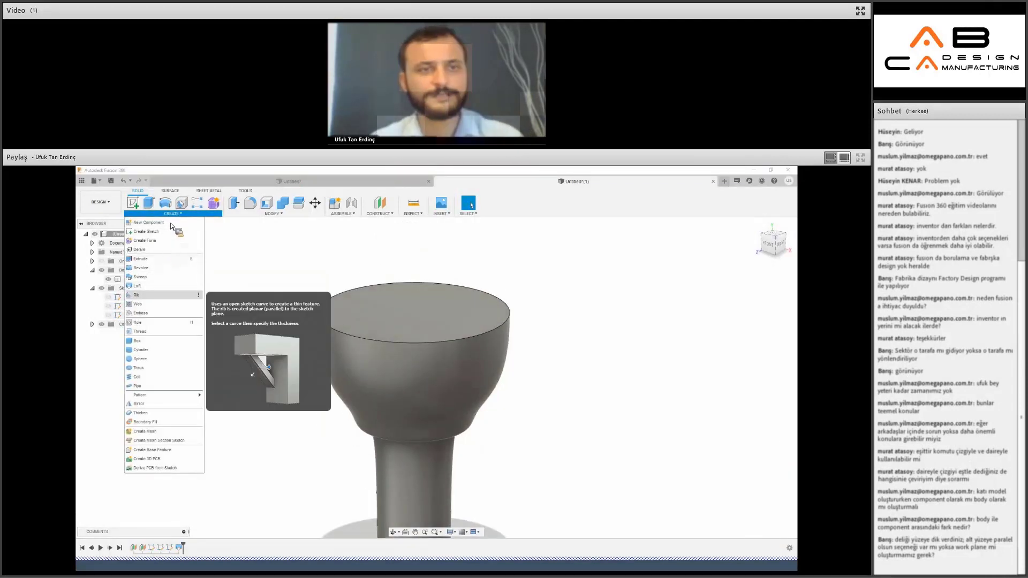
{"action": "key", "text": "Escape"}
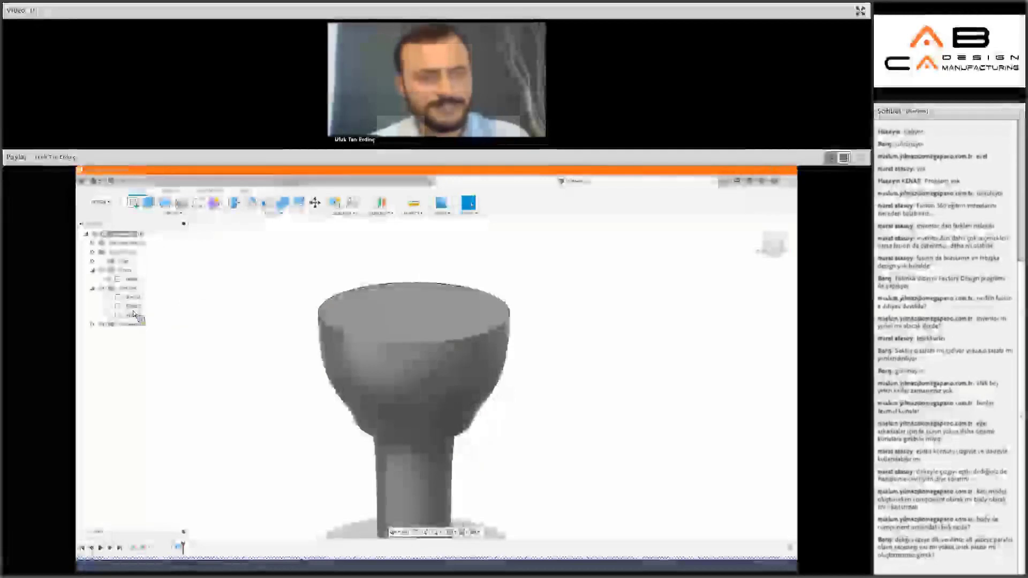
{"action": "left_click", "coordinate": [131, 296]}
{"action": "left_click", "coordinate": [131, 315], "text": "shift"}
{"action": "right_click", "coordinate": [139, 316]}
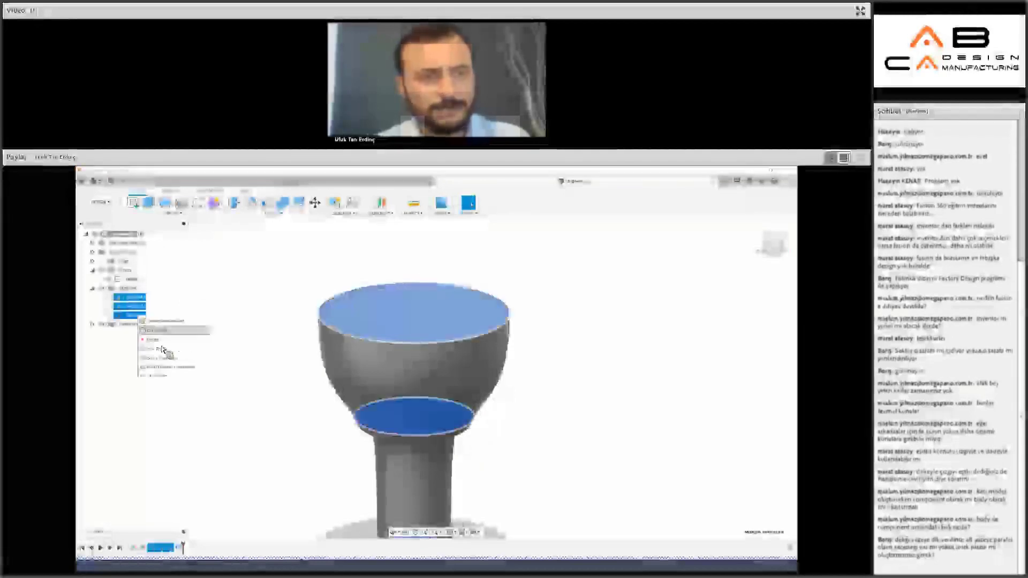
{"action": "left_click", "coordinate": [162, 348]}
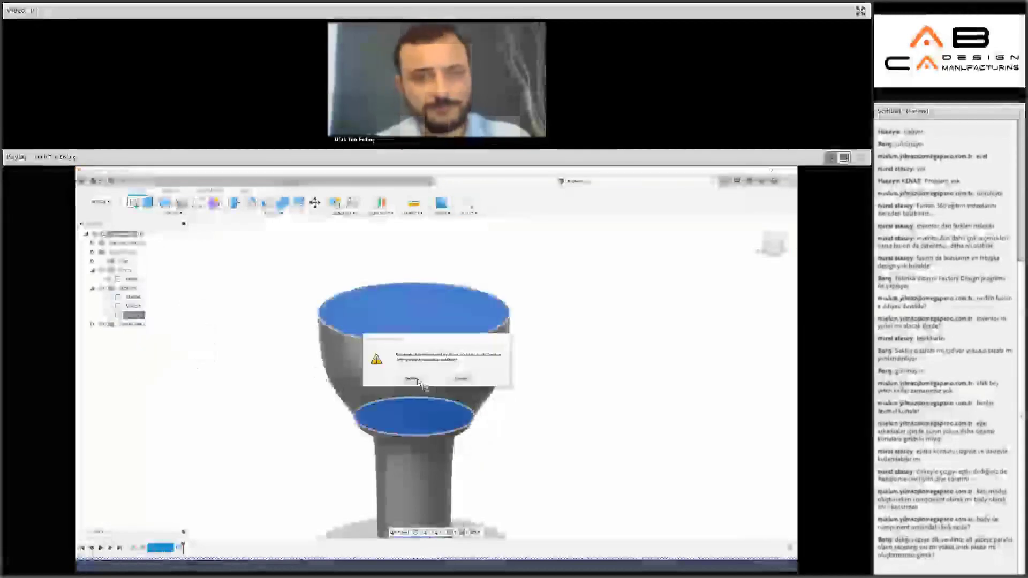
{"action": "key", "text": "Return"}
Delete both construction planes and the lofted body.
{"action": "left_click", "coordinate": [92, 288]}
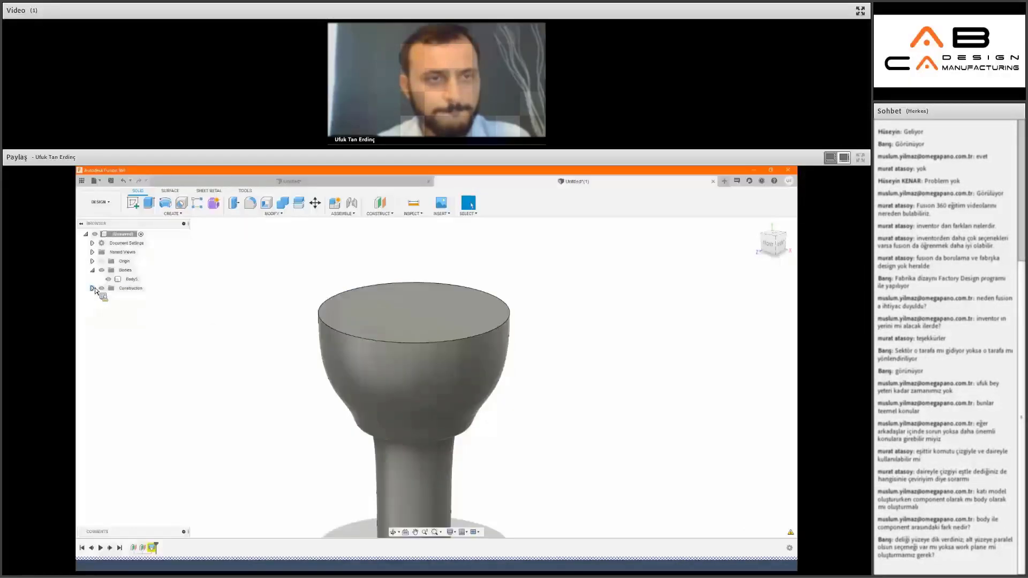
{"action": "left_click", "coordinate": [131, 297]}
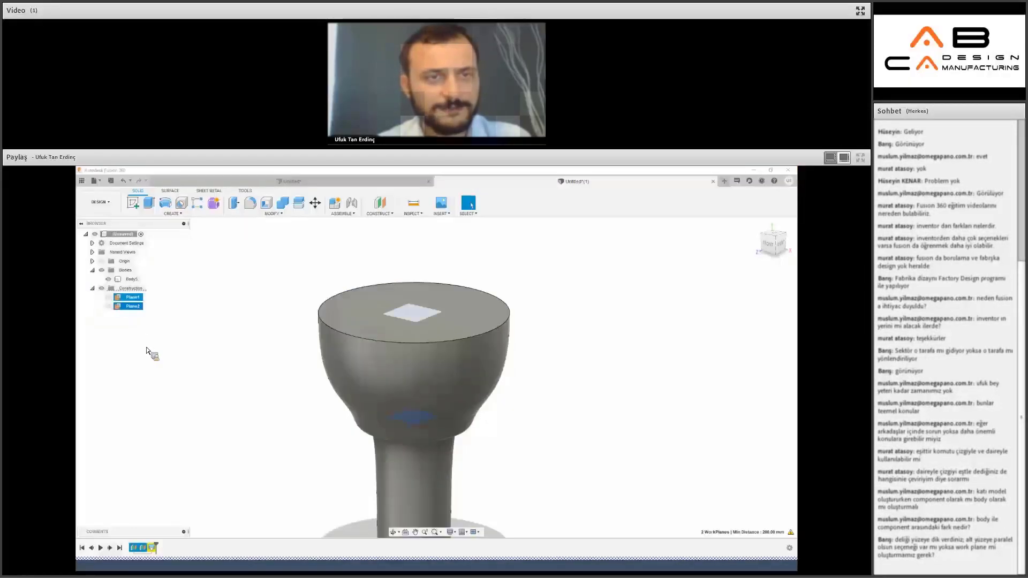
{"action": "key", "text": "Delete"}
{"action": "right_click", "coordinate": [131, 279]}
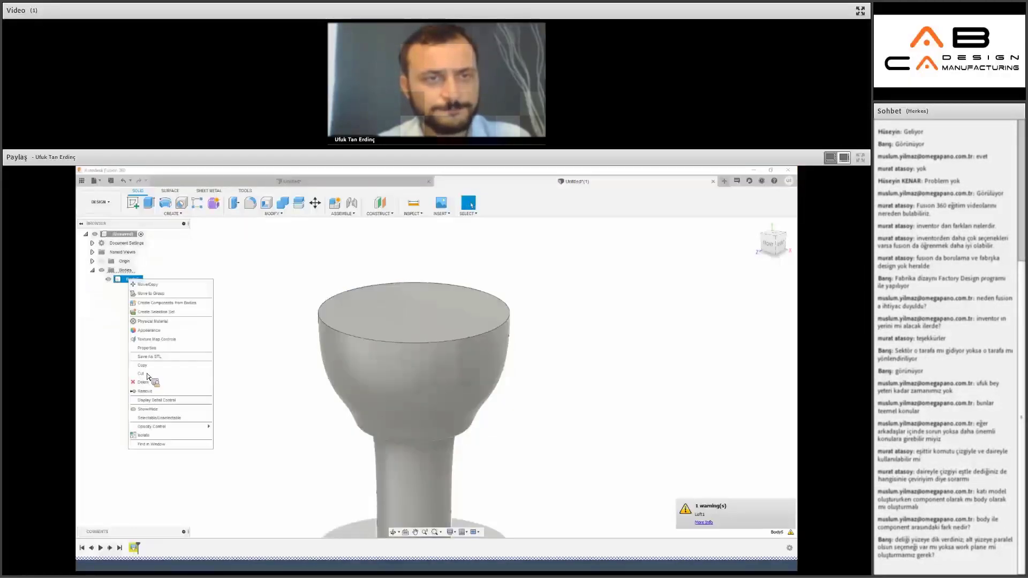
{"action": "key", "text": "Delete"}
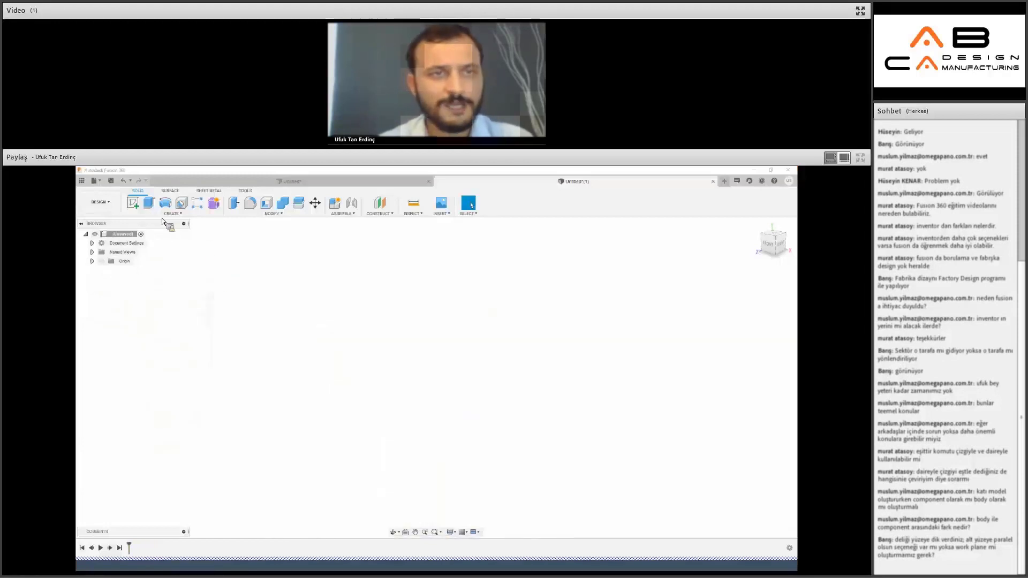
Sketch a closed L-shaped outline on the front plane with a Vertical constraint on its left edge.
{"action": "left_click", "coordinate": [133, 203]}
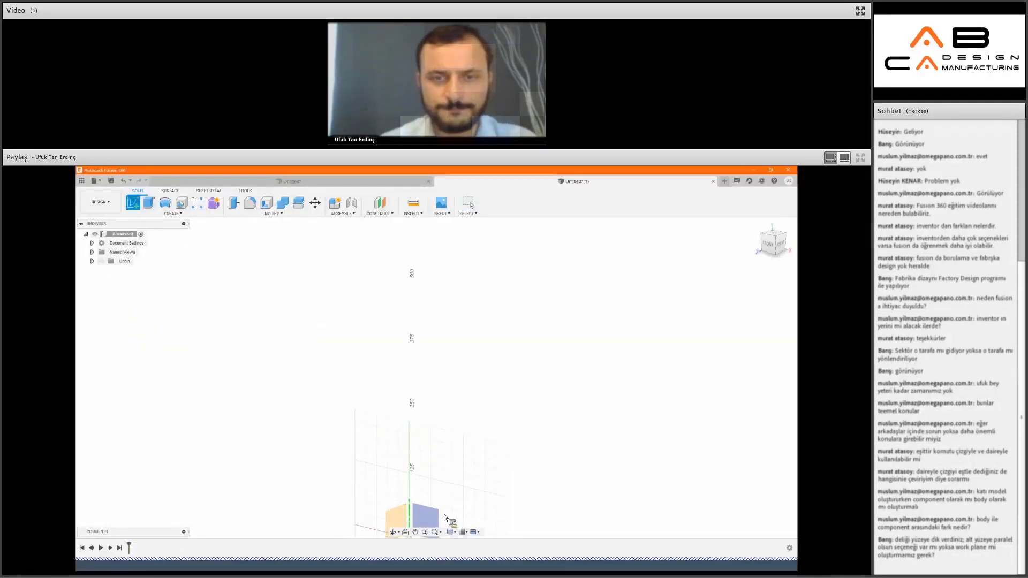
{"action": "left_click", "coordinate": [469, 389]}
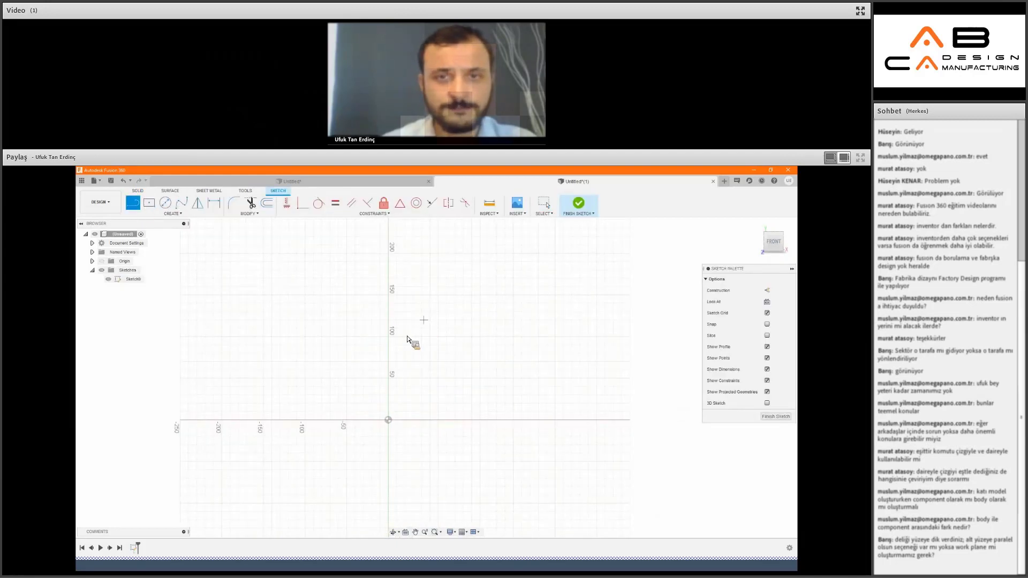
{"action": "left_click", "coordinate": [431, 420]}
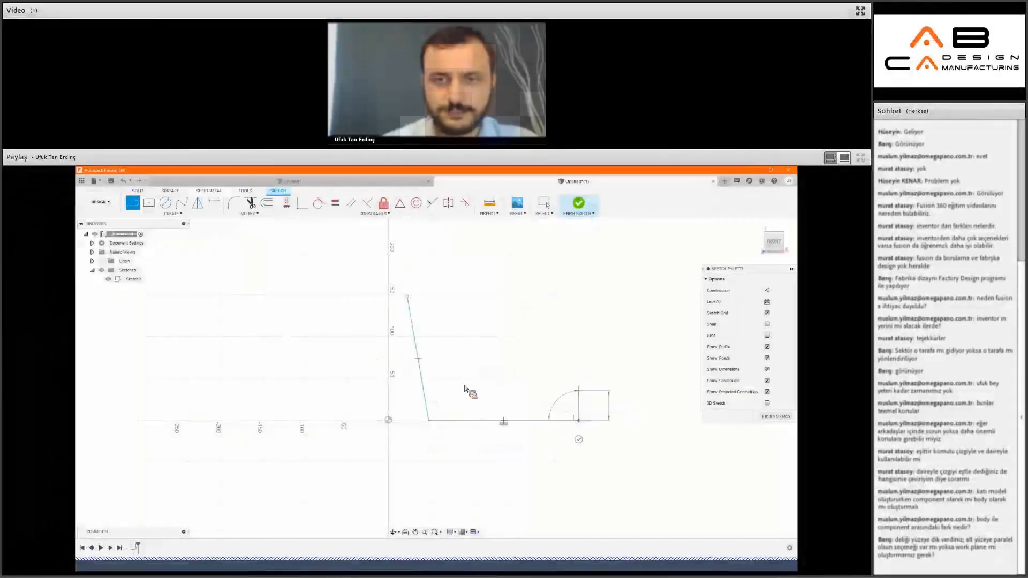
{"action": "left_click", "coordinate": [578, 420]}
{"action": "left_click", "coordinate": [446, 391]}
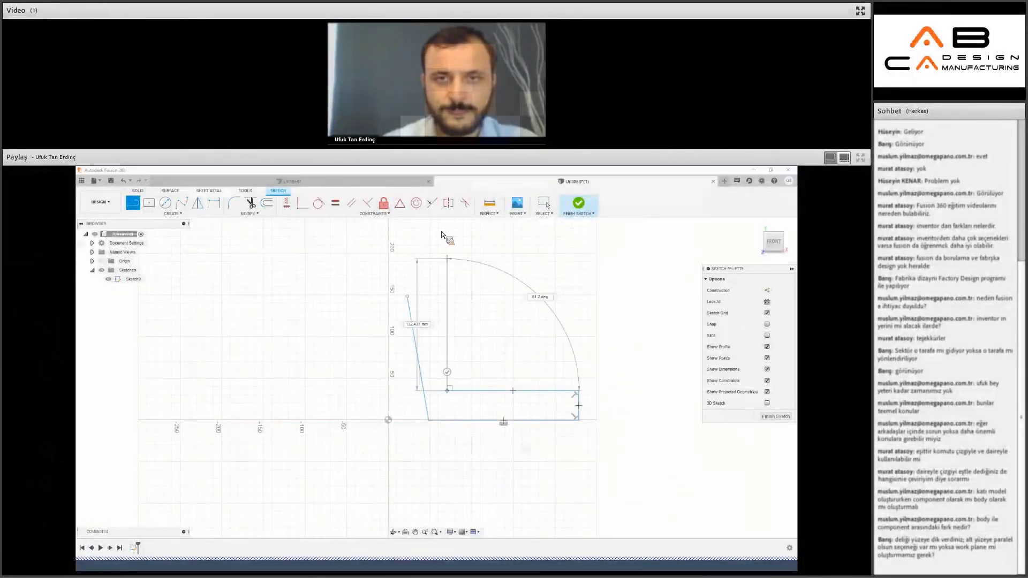
{"action": "left_click", "coordinate": [441, 227]}
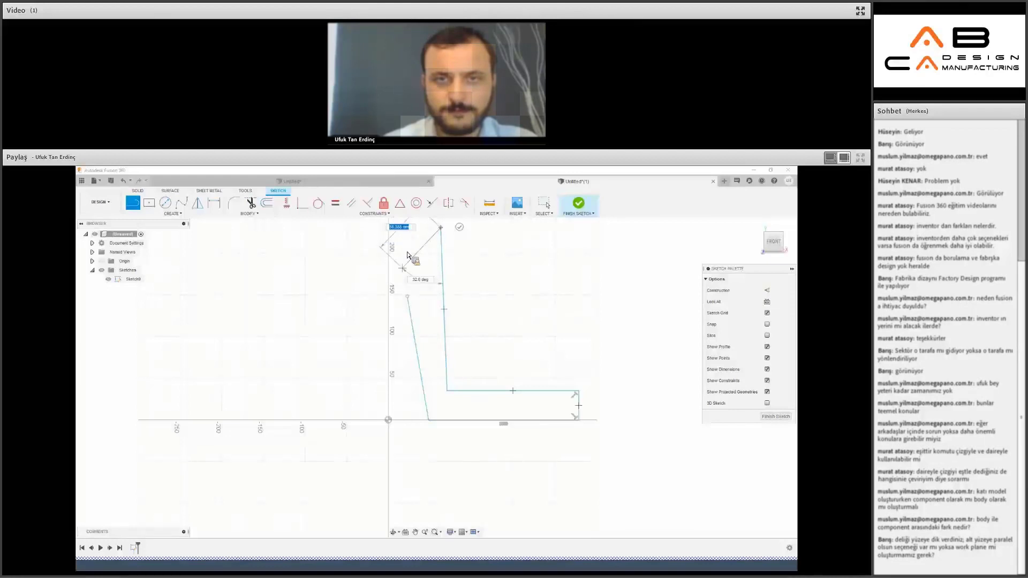
{"action": "left_click", "coordinate": [408, 297]}
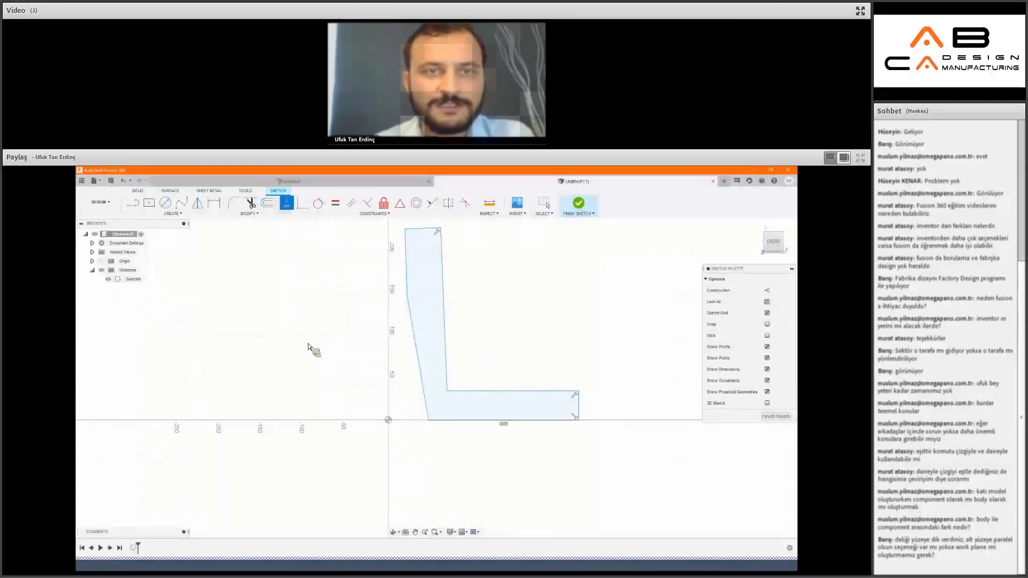
{"action": "left_click", "coordinate": [427, 401]}
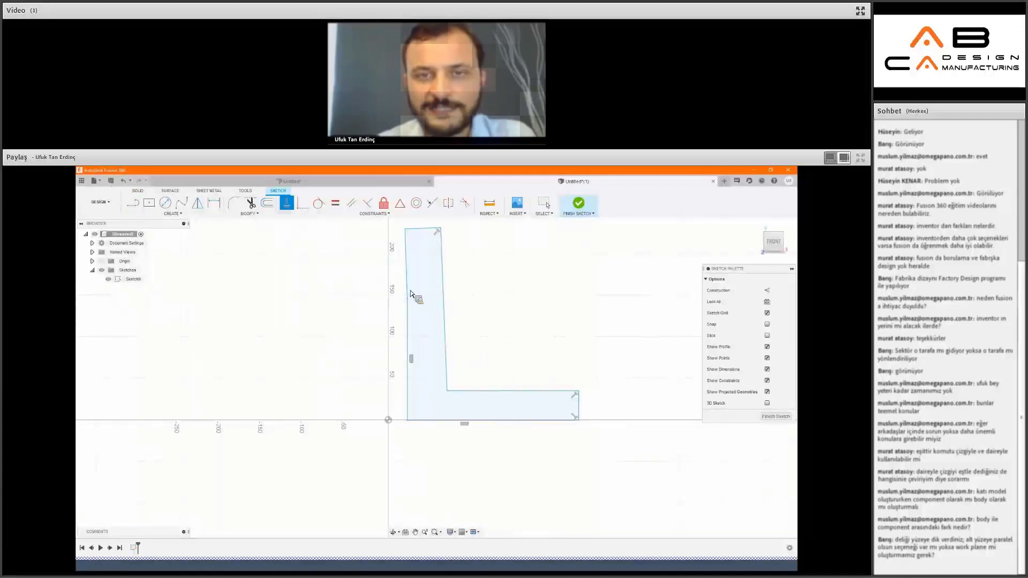
{"action": "left_click", "coordinate": [410, 290]}
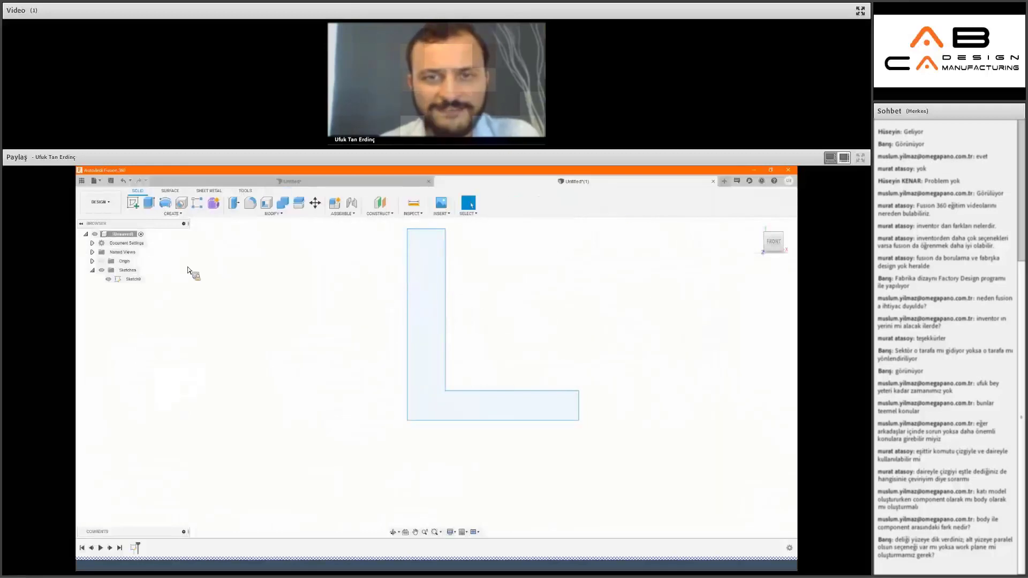
Extrude the L profile -290 mm into a solid bracket body.
{"action": "key", "text": "e"}
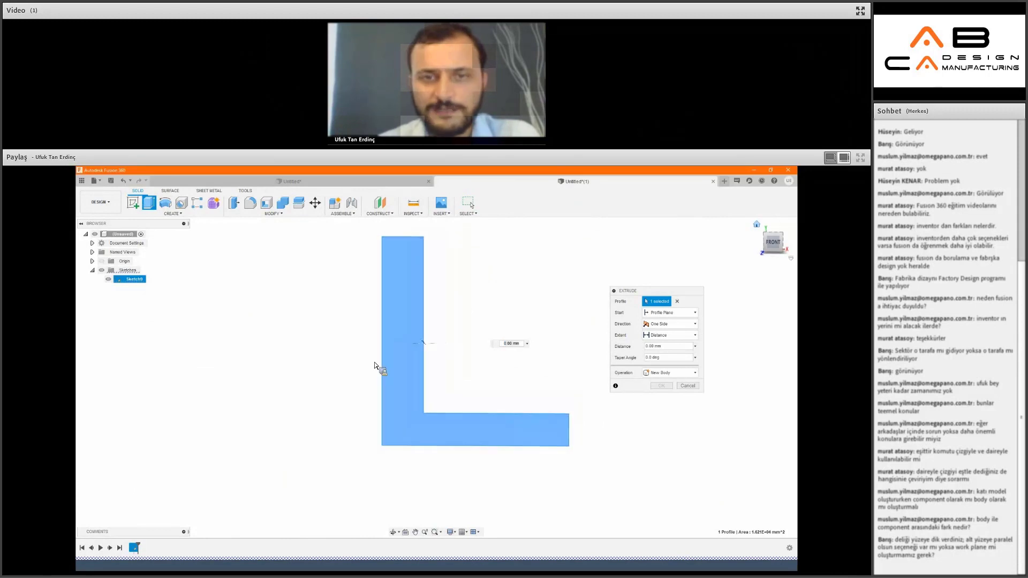
{"action": "type", "text": "-290"}
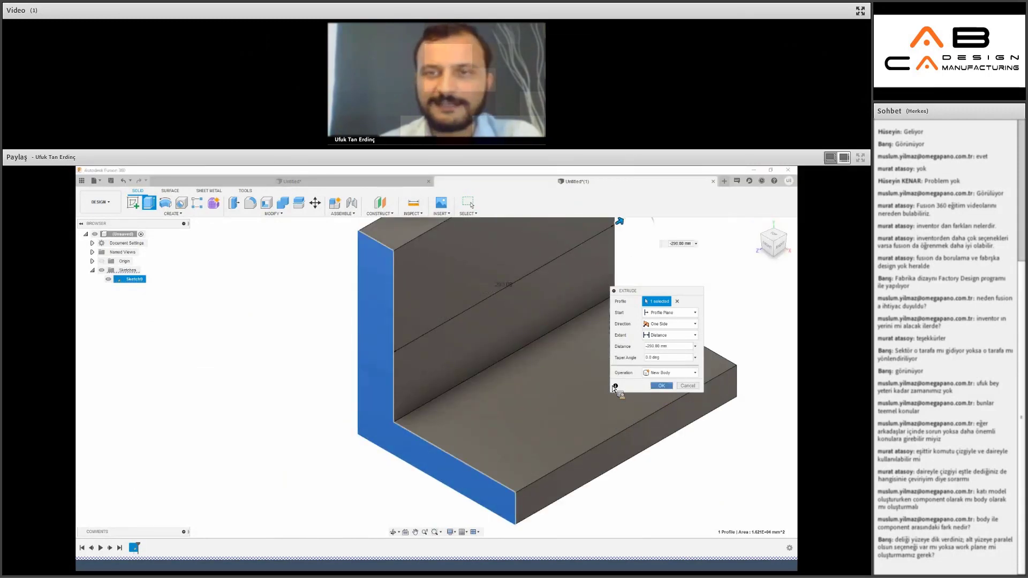
{"action": "left_click", "coordinate": [661, 385]}
{"action": "left_click", "coordinate": [134, 205]}
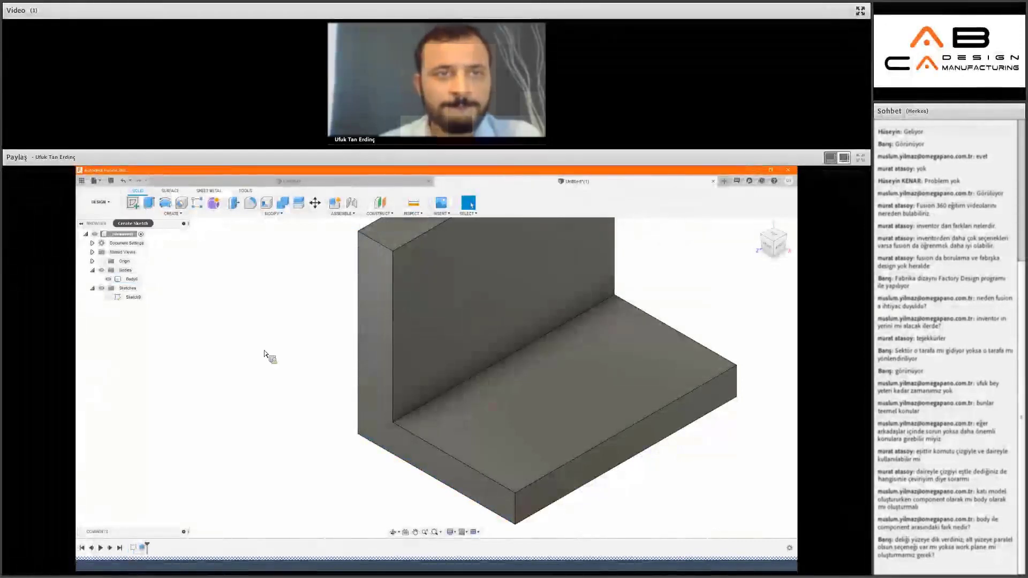
{"action": "key", "text": "Escape"}
Inspect the bracket from the front view, then return to the Home view.
{"action": "scroll", "coordinate": [264, 367], "scroll_direction": "down", "scroll_amount": 5}
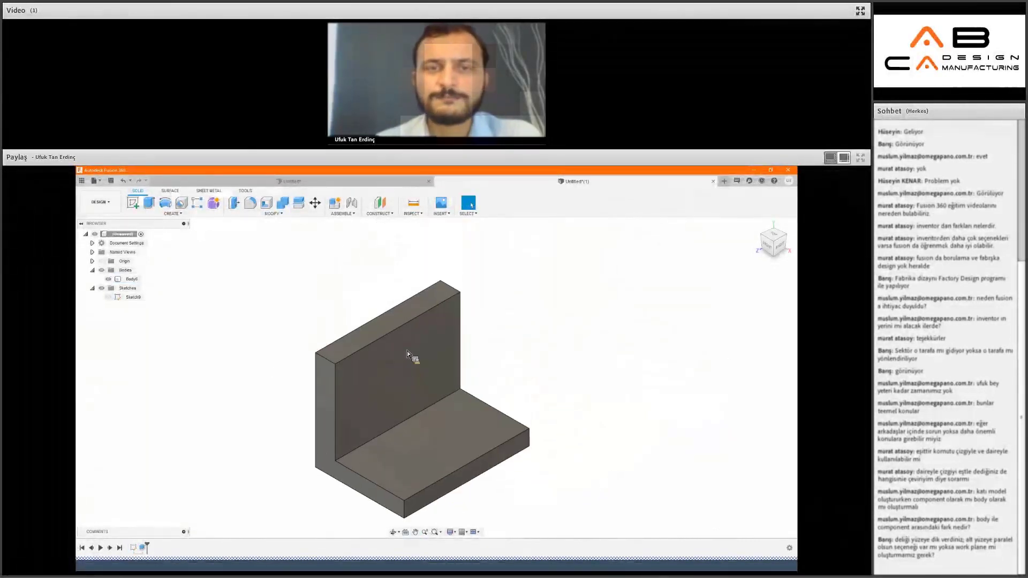
{"action": "left_click", "coordinate": [407, 351]}
{"action": "key", "text": "Escape"}
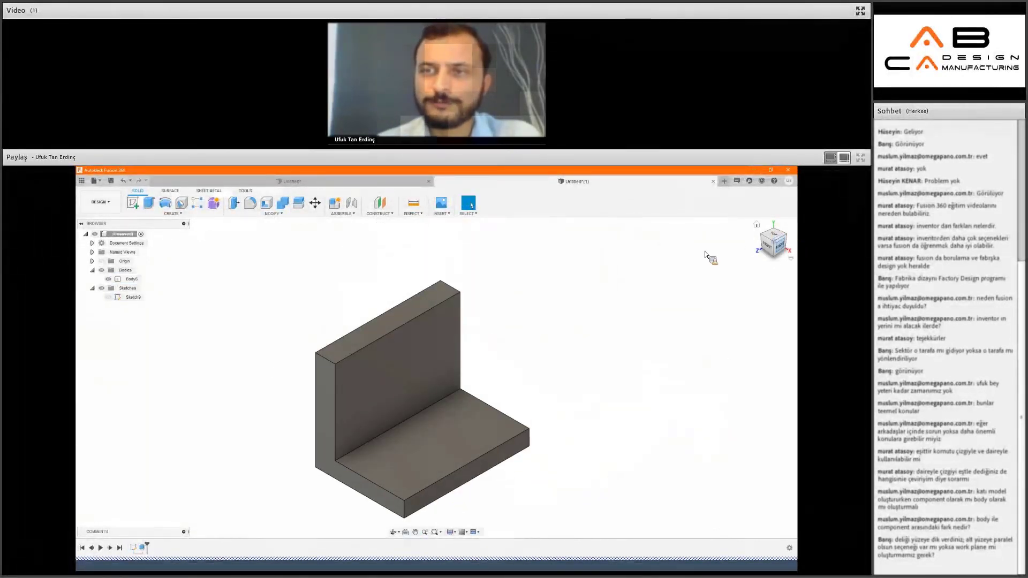
{"action": "mouse_move", "coordinate": [707, 256]}
{"action": "middle_mouse_down", "text": "shift"}
{"action": "mouse_move", "coordinate": [434, 365]}
{"action": "mouse_move", "coordinate": [439, 402]}
{"action": "middle_mouse_up", "text": "shift"}
{"action": "left_click", "coordinate": [439, 402]}
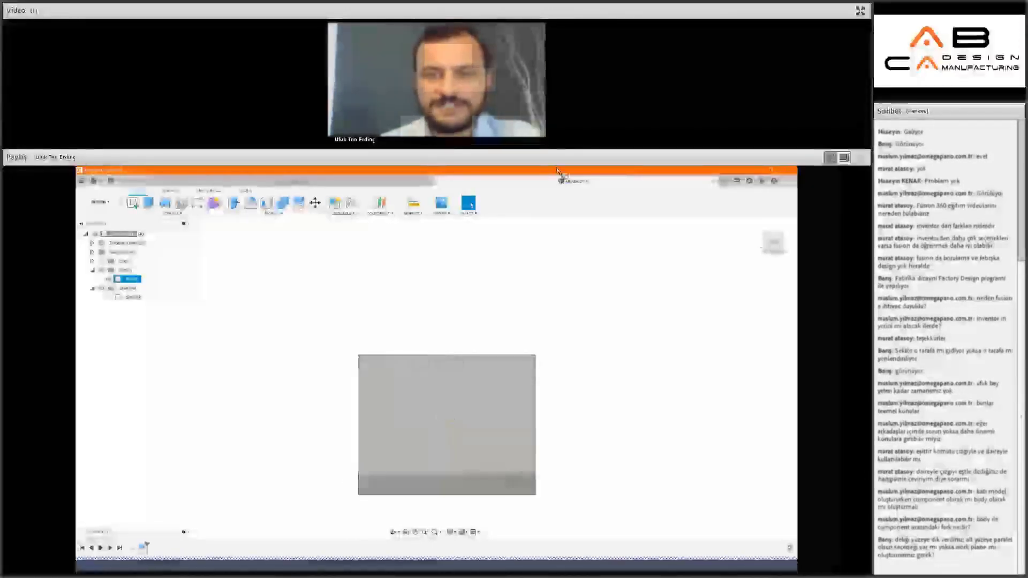
{"action": "key", "text": "Escape"}
{"action": "left_click", "coordinate": [763, 230]}
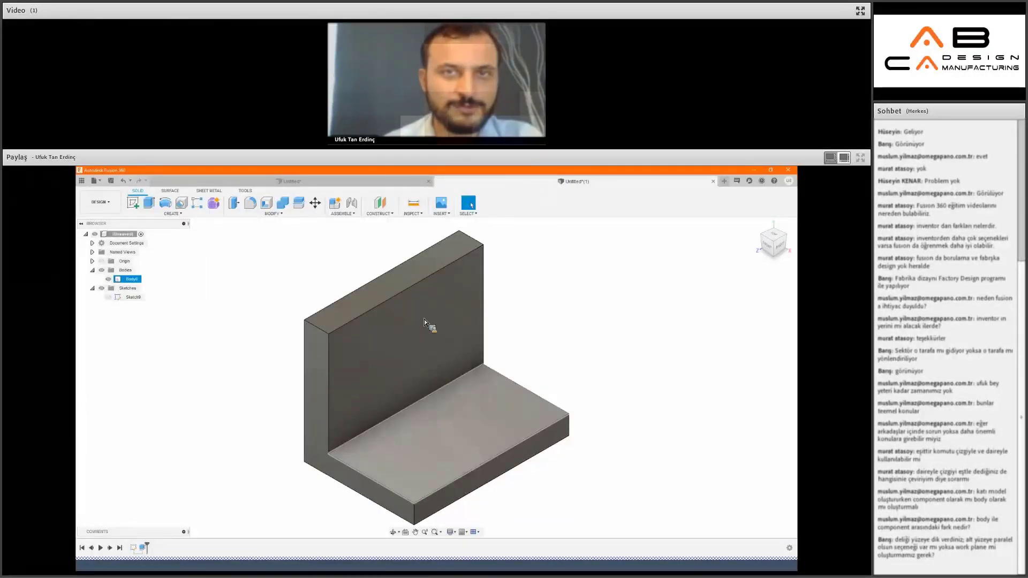
{"action": "left_click", "coordinate": [381, 213]}
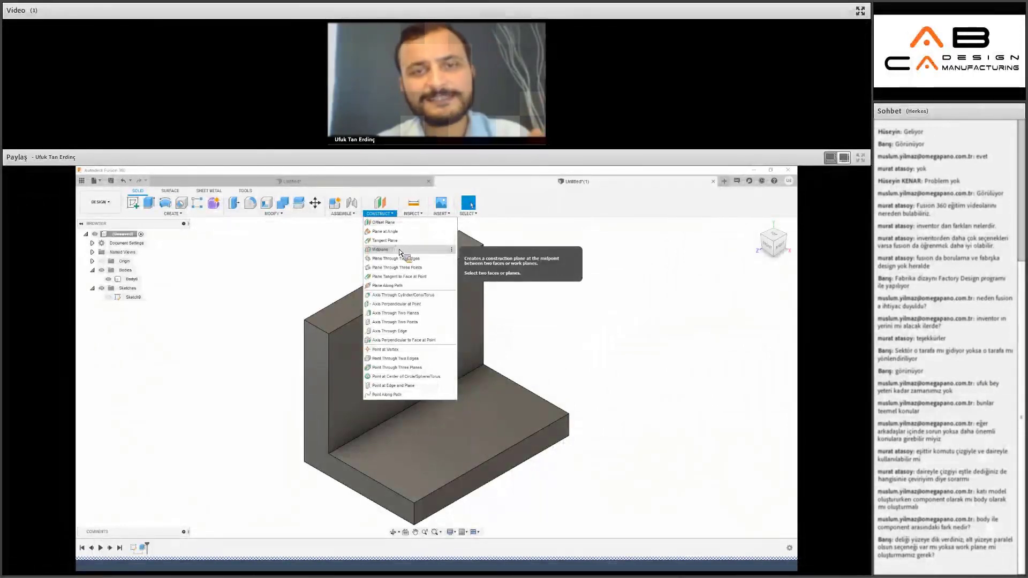
Add a midplane construction plane between the bracket's two end faces.
{"action": "left_click", "coordinate": [380, 250]}
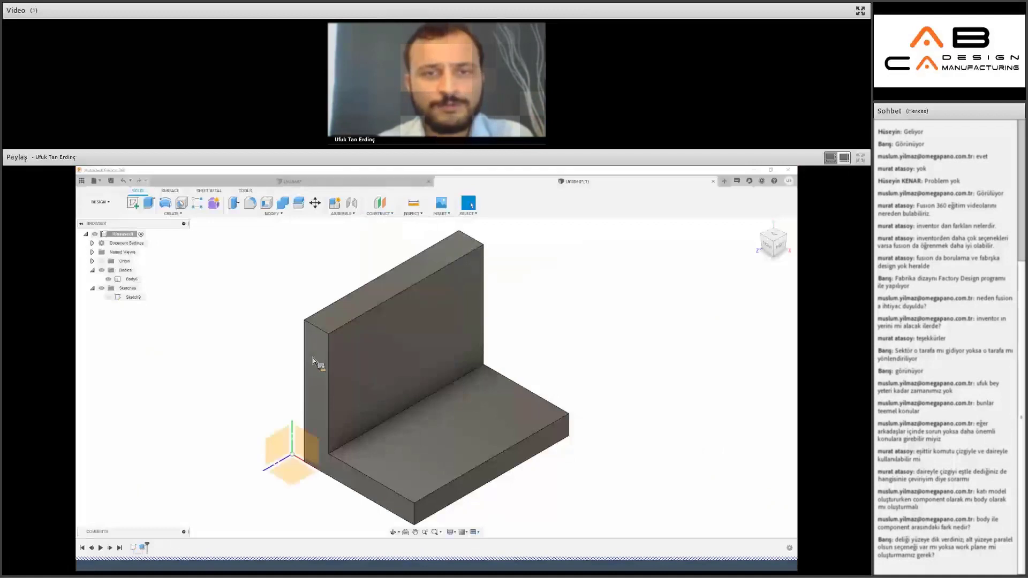
{"action": "left_click", "coordinate": [316, 407]}
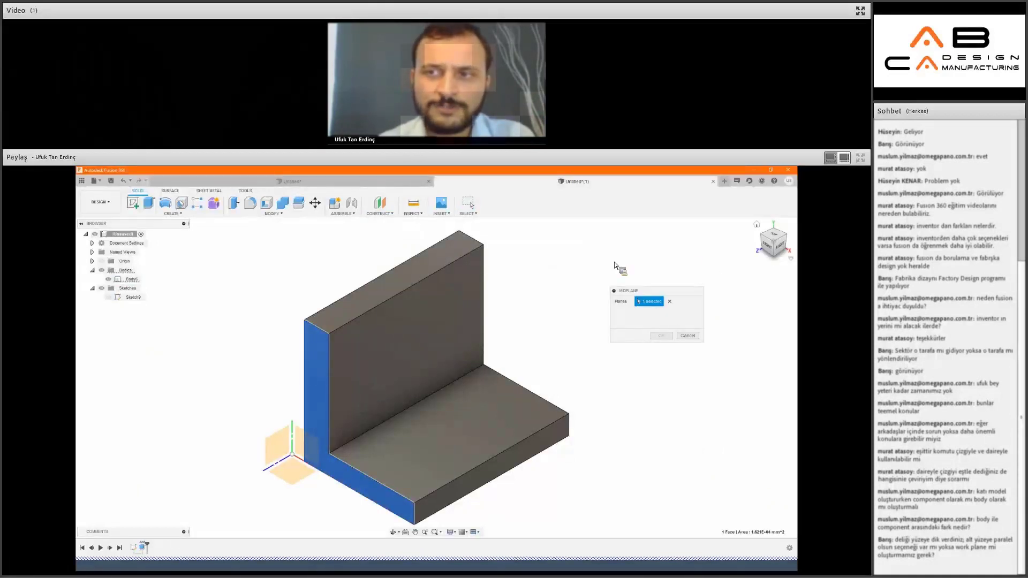
{"action": "middle_click_drag", "start_coordinate": [551, 370], "coordinate": [541, 355], "text": "shift"}
{"action": "left_click", "coordinate": [396, 317]}
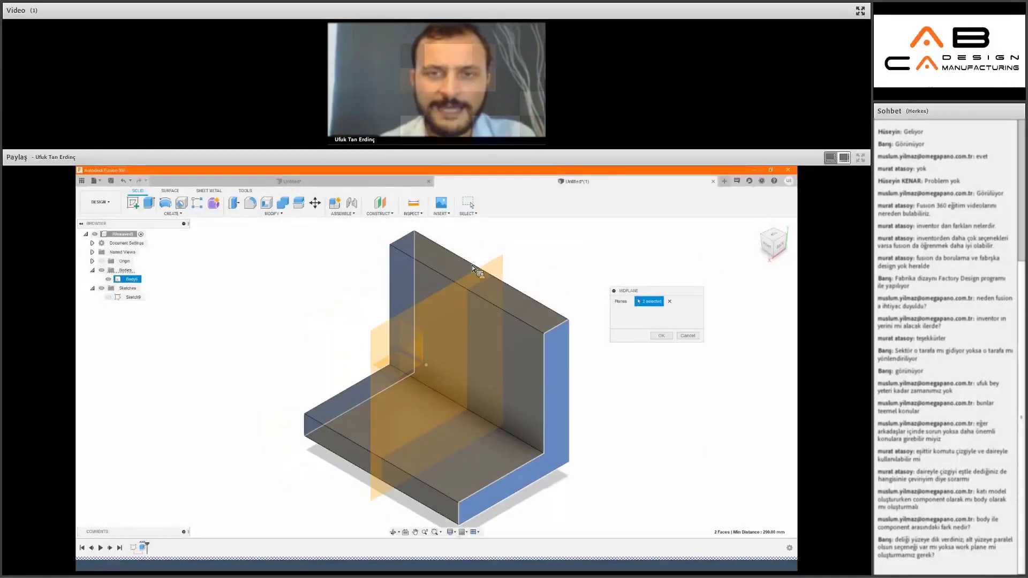
{"action": "left_click", "coordinate": [661, 336]}
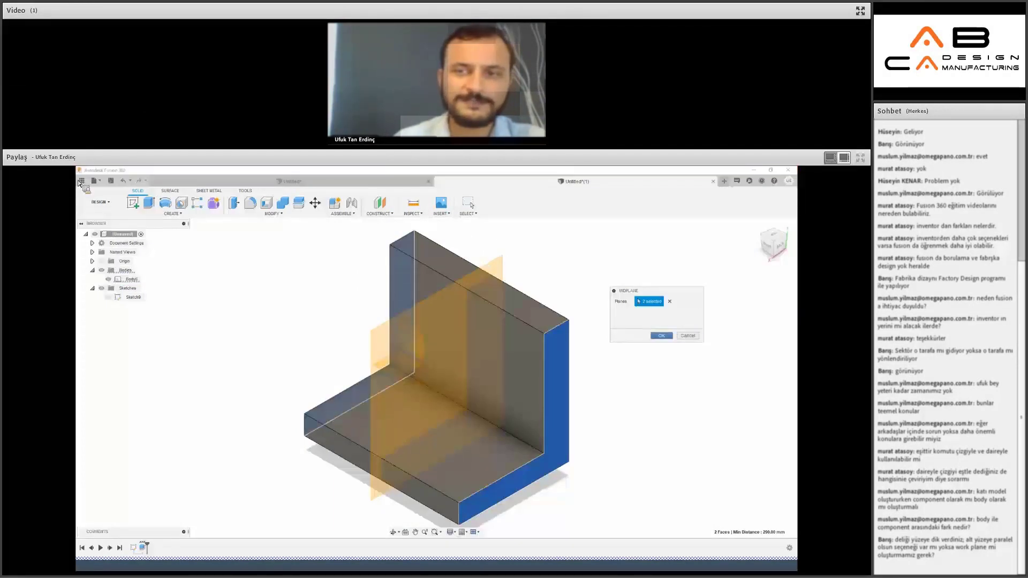
Sketch a slanted line from the floor toward the wall on the midplane.
{"action": "left_click", "coordinate": [132, 202]}
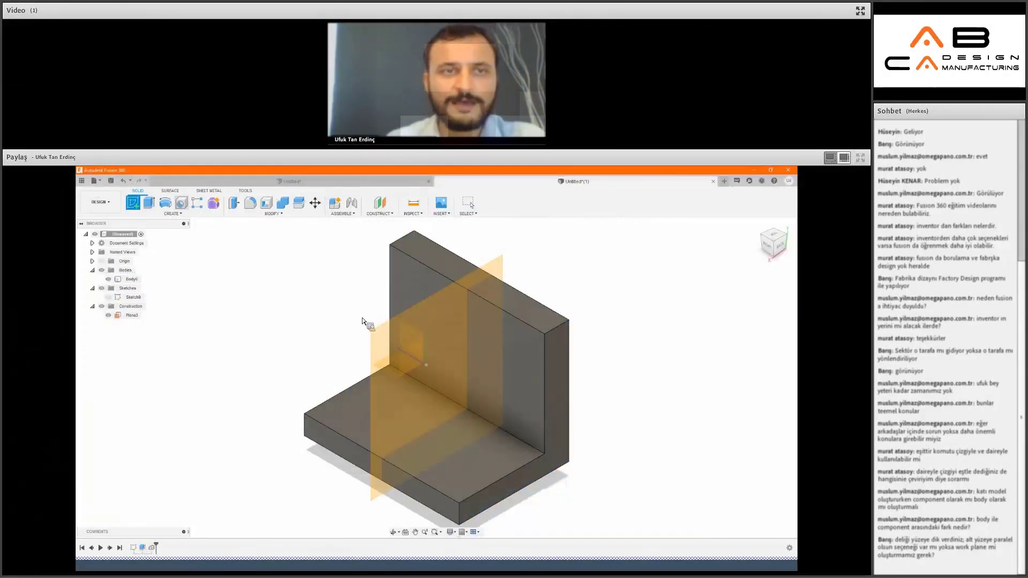
{"action": "left_click", "coordinate": [380, 339]}
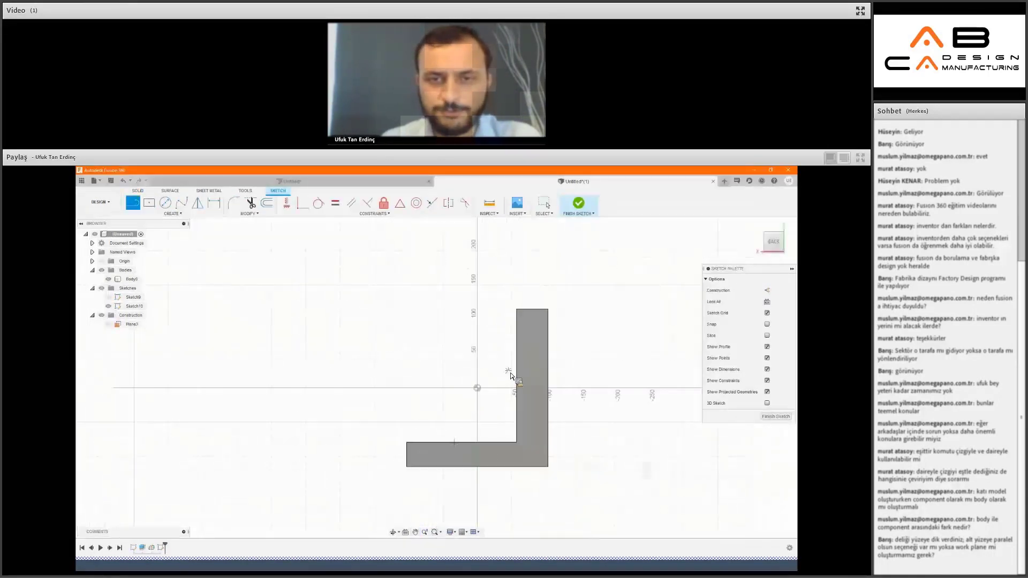
{"action": "left_click", "coordinate": [459, 439]}
{"action": "left_click", "coordinate": [515, 358]}
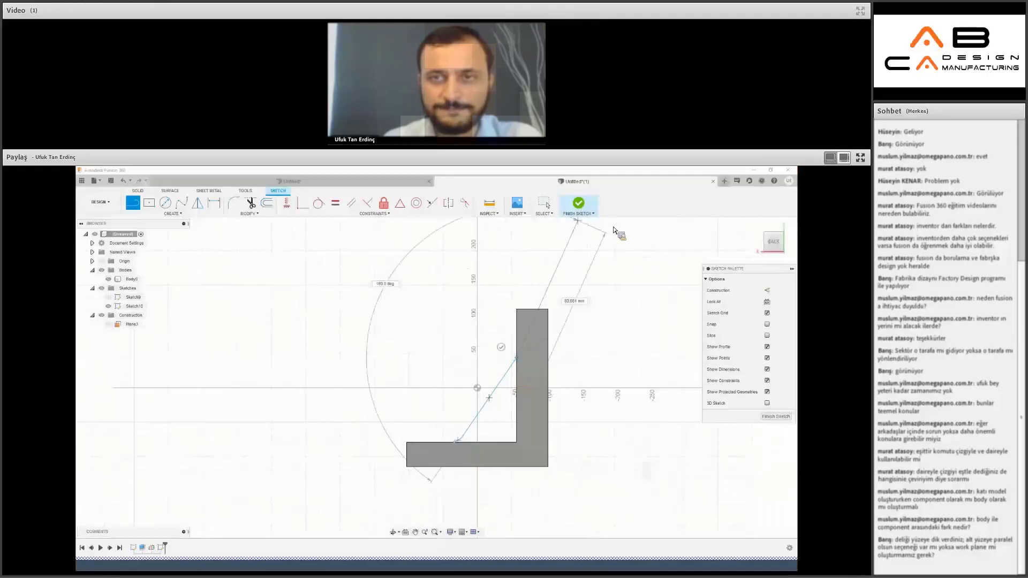
{"action": "key", "text": "Escape"}
{"action": "left_click", "coordinate": [578, 203]}
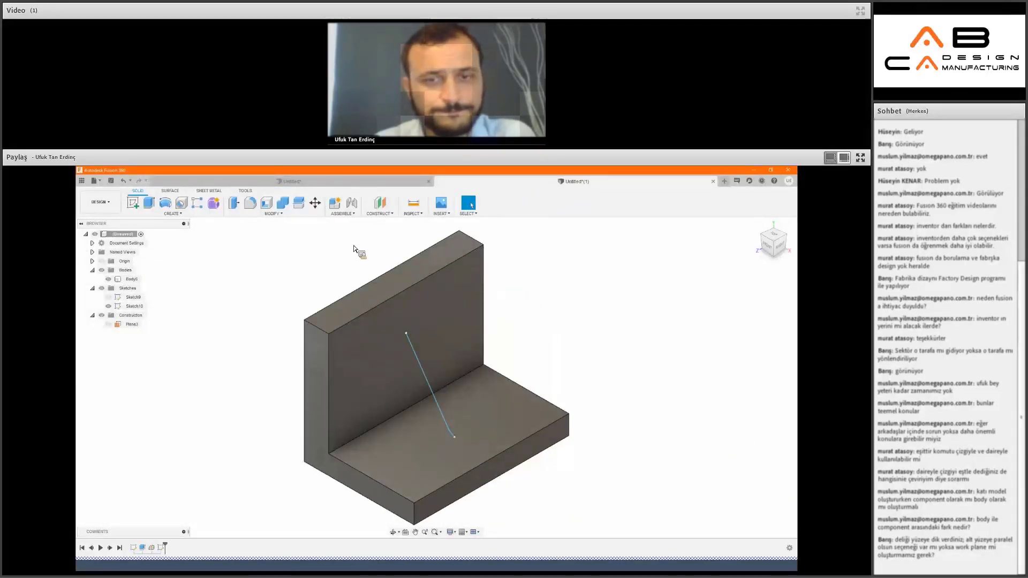
Start a rib along the slanted sketch line, entering thickness 5 then adjusting it.
{"action": "left_click", "coordinate": [182, 214]}
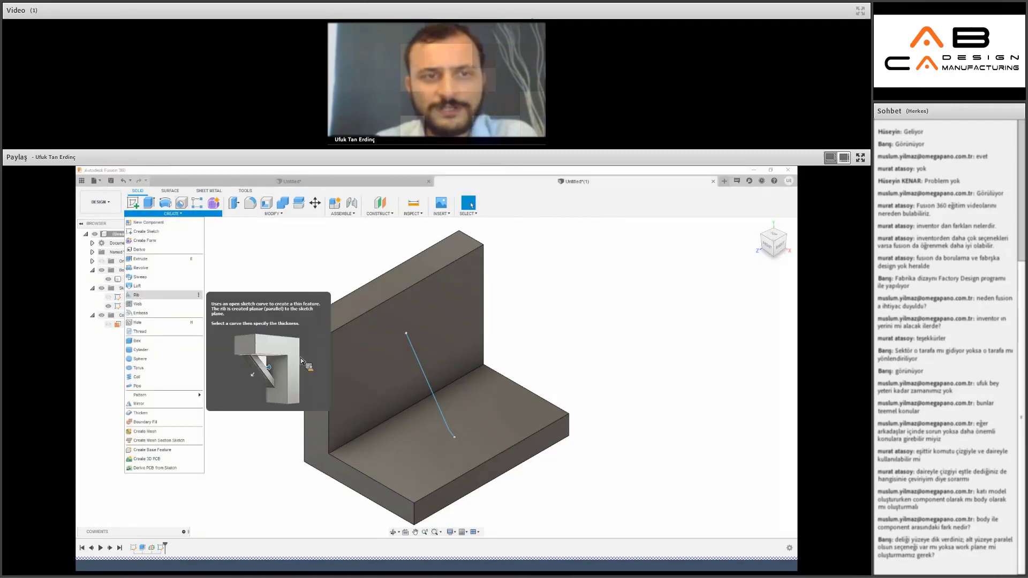
{"action": "left_click", "coordinate": [430, 380]}
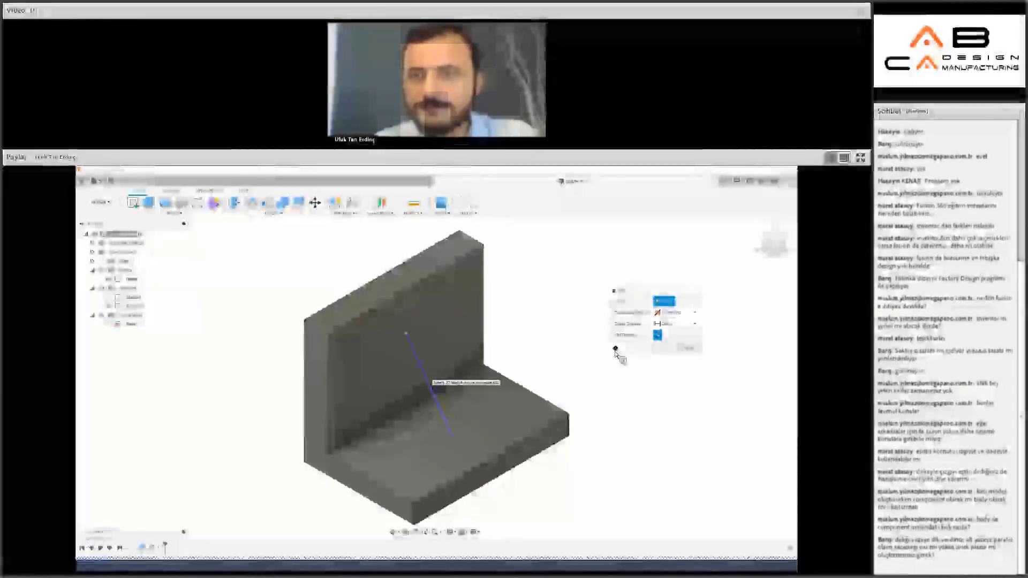
{"action": "left_click", "coordinate": [435, 396]}
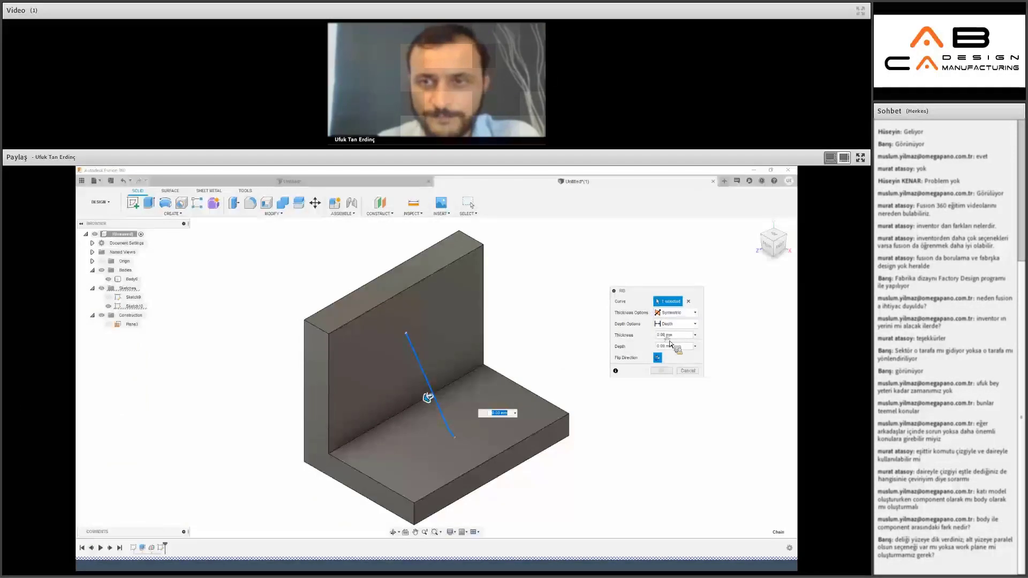
{"action": "type", "text": "5"}
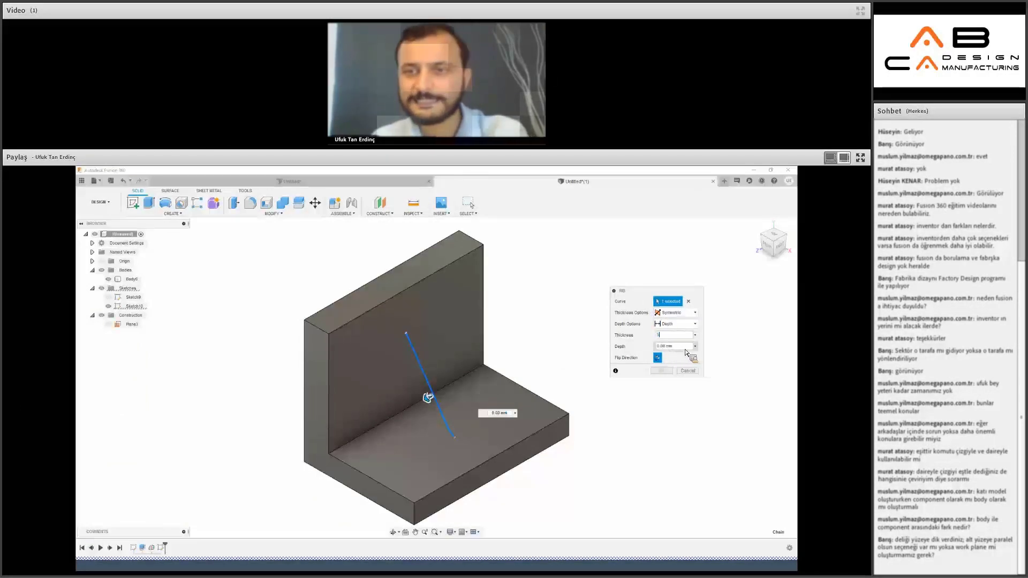
{"action": "key", "text": "Tab"}
{"action": "type", "text": "10"}
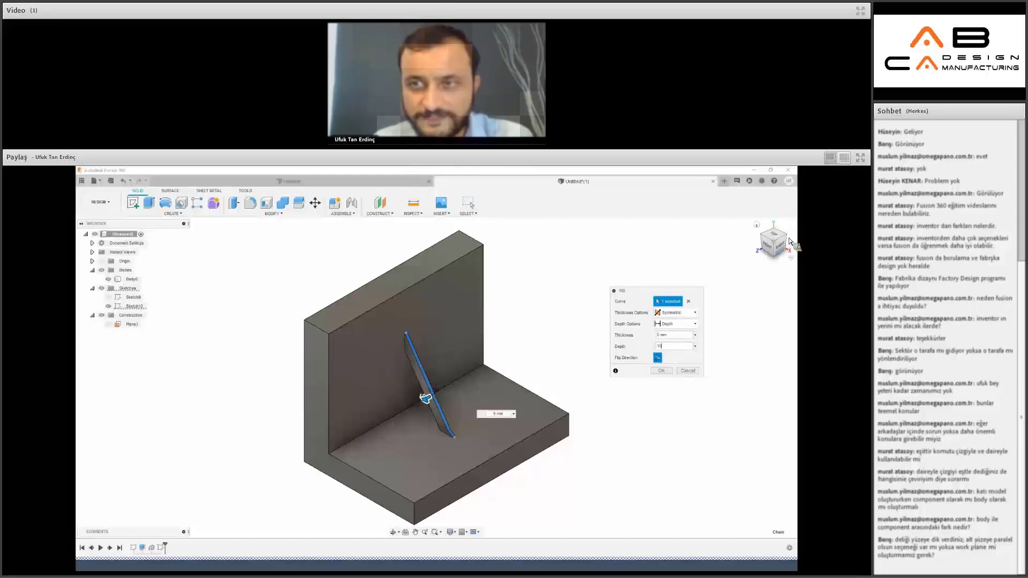
{"action": "middle_click_drag", "start_coordinate": [517, 294], "coordinate": [448, 443], "text": "shift"}
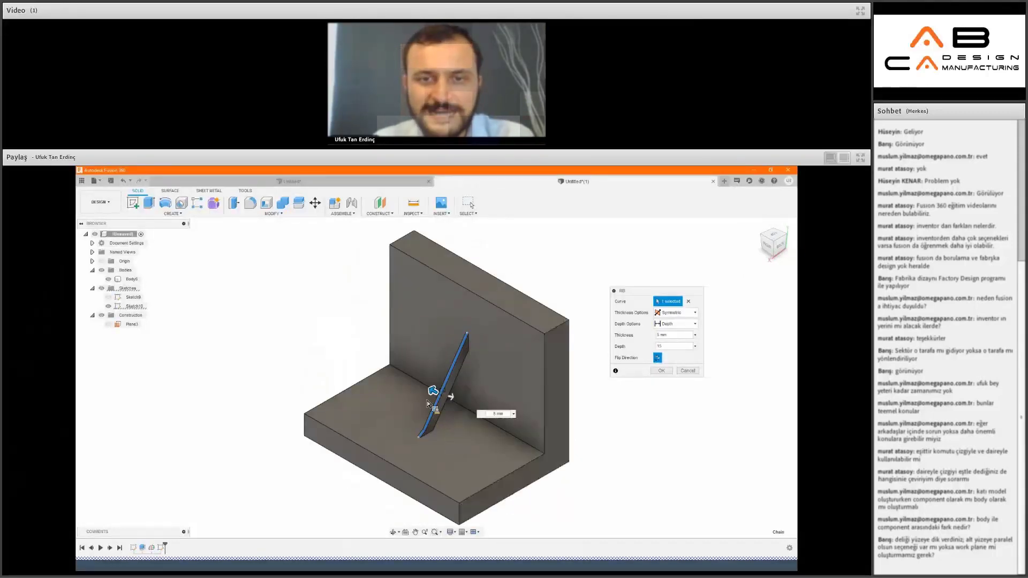
{"action": "scroll", "coordinate": [438, 389], "scroll_direction": "up", "scroll_amount": 2}
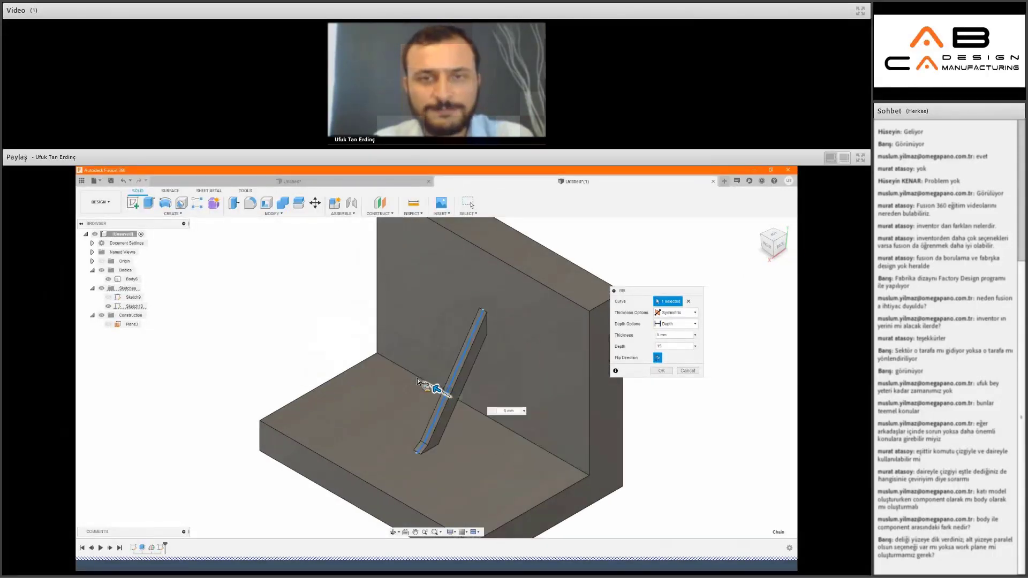
{"action": "left_click_drag", "start_coordinate": [417, 378], "coordinate": [418, 379]}
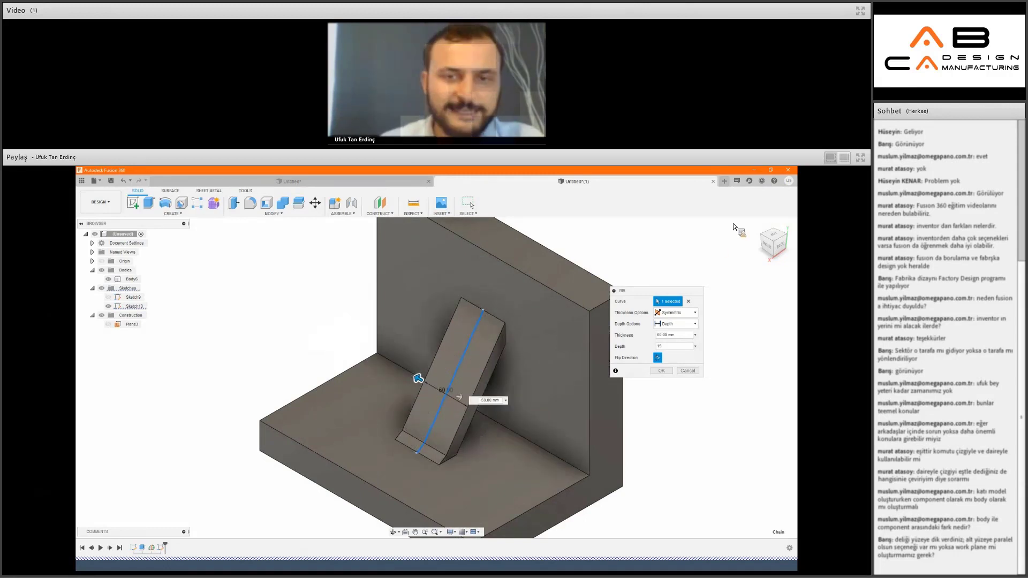
Flip the rib direction, set thickness to One Direction, and create the rib.
{"action": "mouse_move", "coordinate": [774, 245]}
{"action": "left_mouse_down"}
{"action": "mouse_move", "coordinate": [759, 246]}
{"action": "mouse_move", "coordinate": [712, 323]}
{"action": "left_mouse_up"}
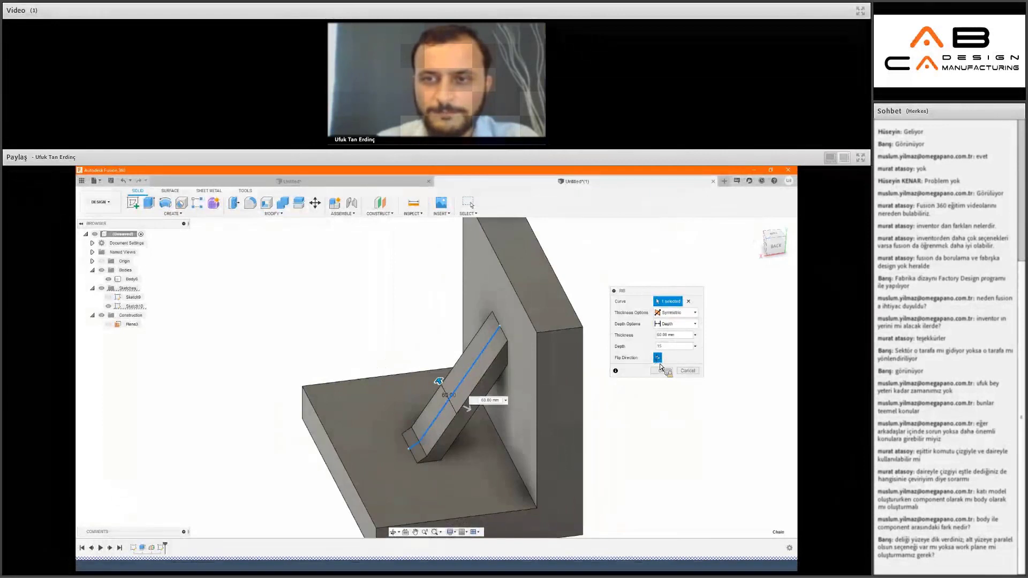
{"action": "left_click", "coordinate": [658, 358]}
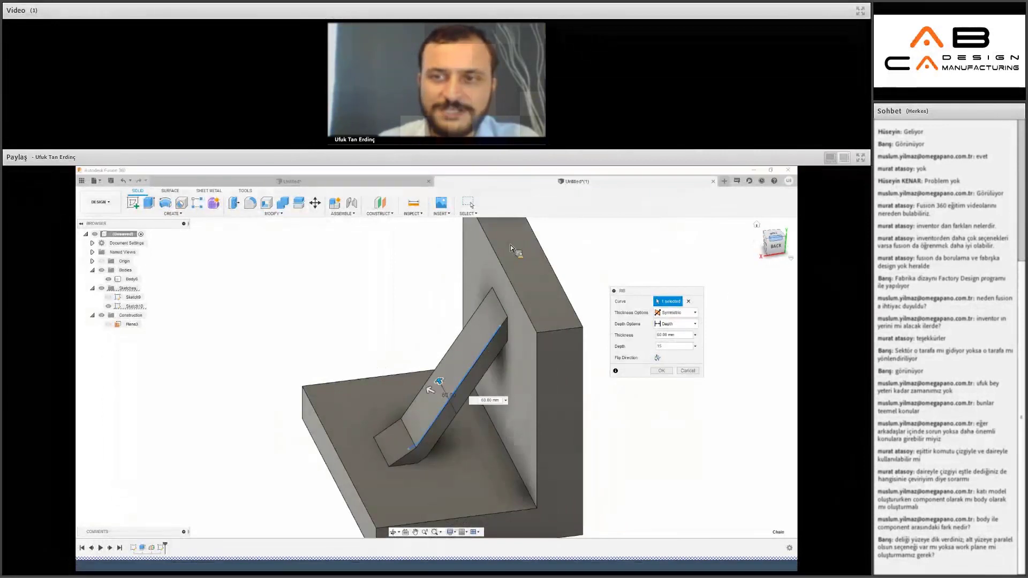
{"action": "left_click", "coordinate": [791, 248]}
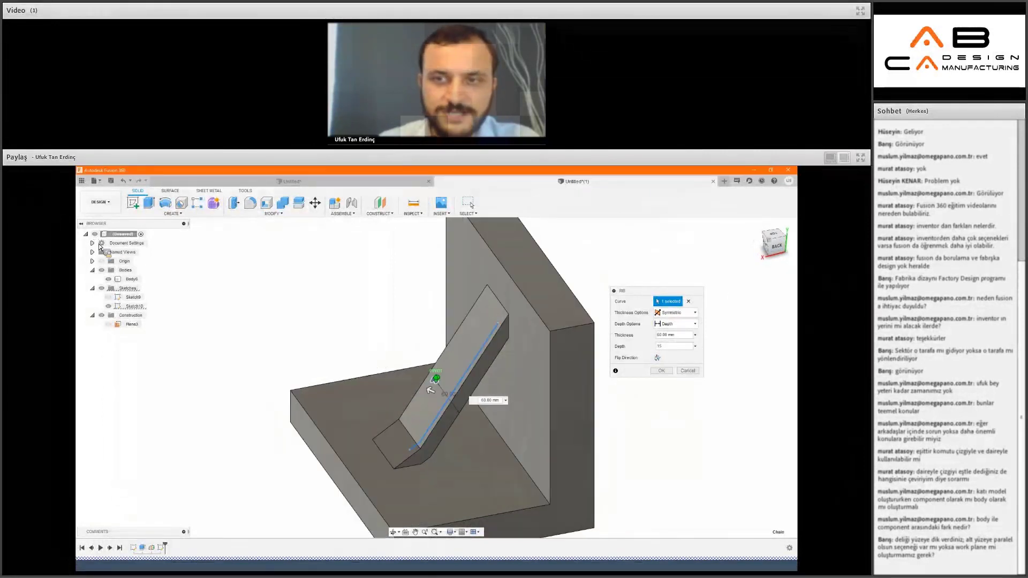
{"action": "left_click", "coordinate": [658, 359]}
{"action": "left_click", "coordinate": [659, 357]}
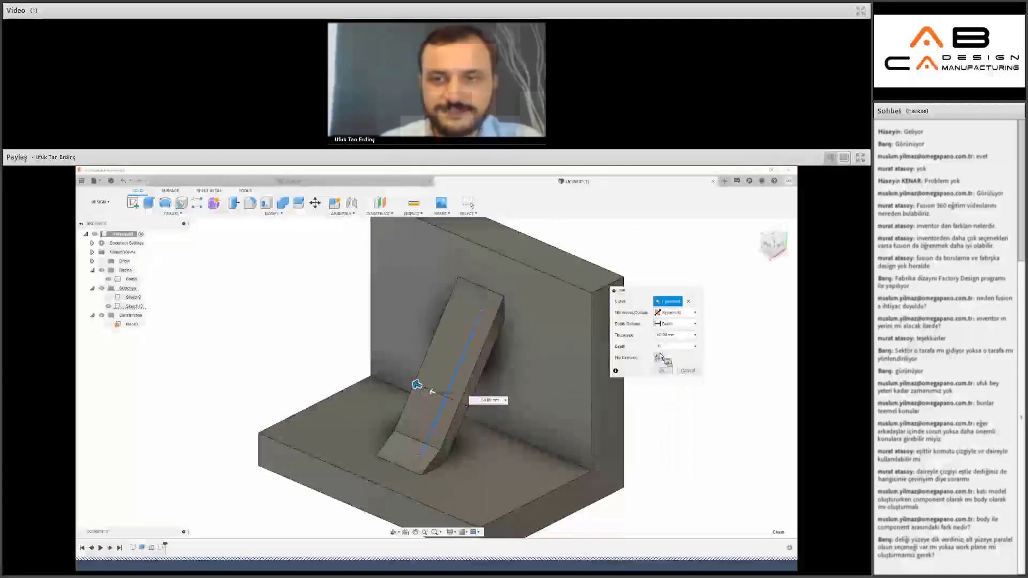
{"action": "left_click", "coordinate": [685, 313]}
{"action": "left_click", "coordinate": [673, 333]}
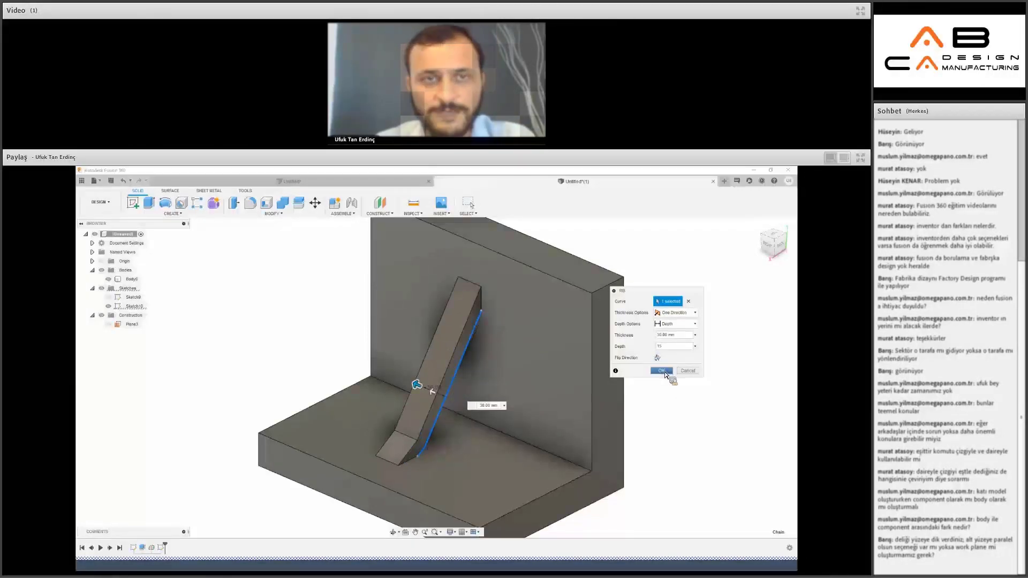
{"action": "left_click", "coordinate": [662, 371]}
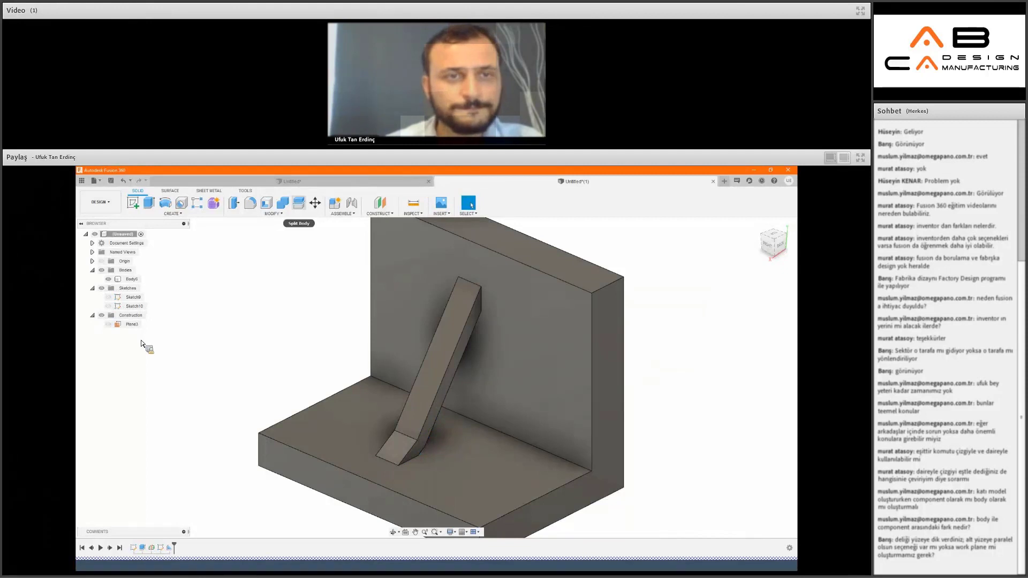
Delete the construction plane Plane3.
{"action": "left_click", "coordinate": [172, 214]}
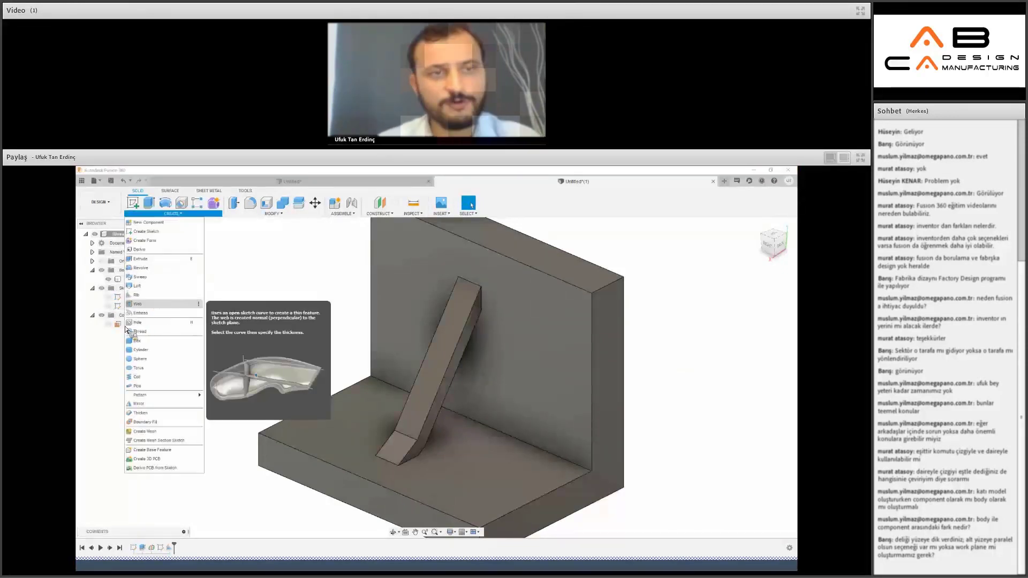
{"action": "key", "text": "Escape"}
{"action": "right_click", "coordinate": [134, 324]}
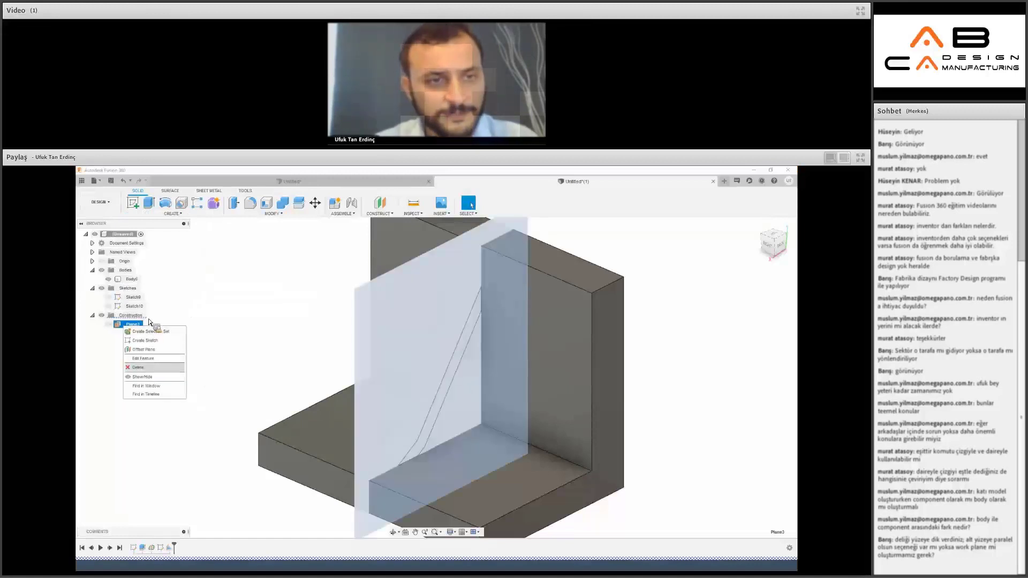
{"action": "left_click", "coordinate": [142, 367]}
{"action": "key", "text": "Return"}
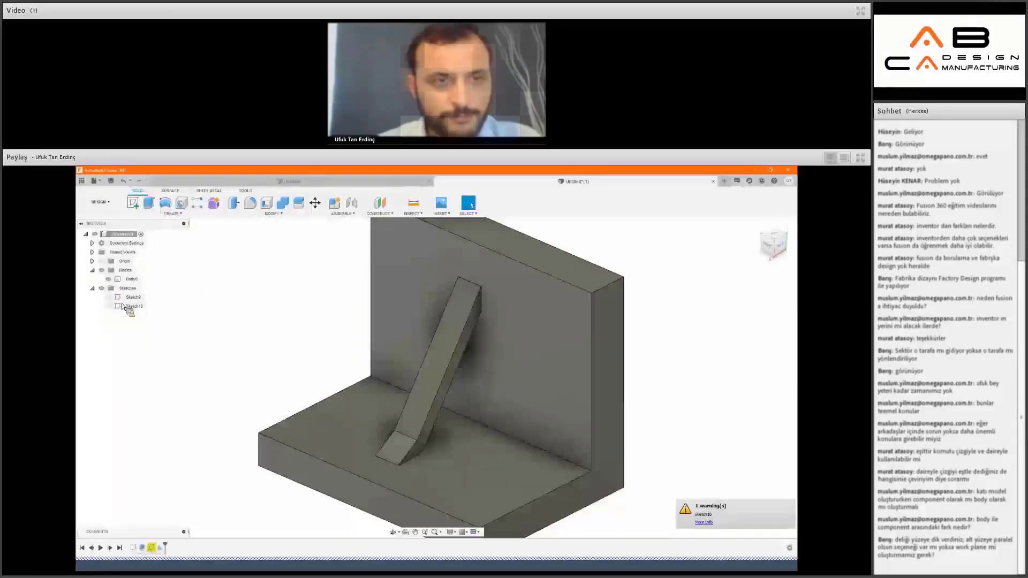
Delete the rib sketch Sketch10 and the body Body6.
{"action": "left_click", "coordinate": [131, 307]}
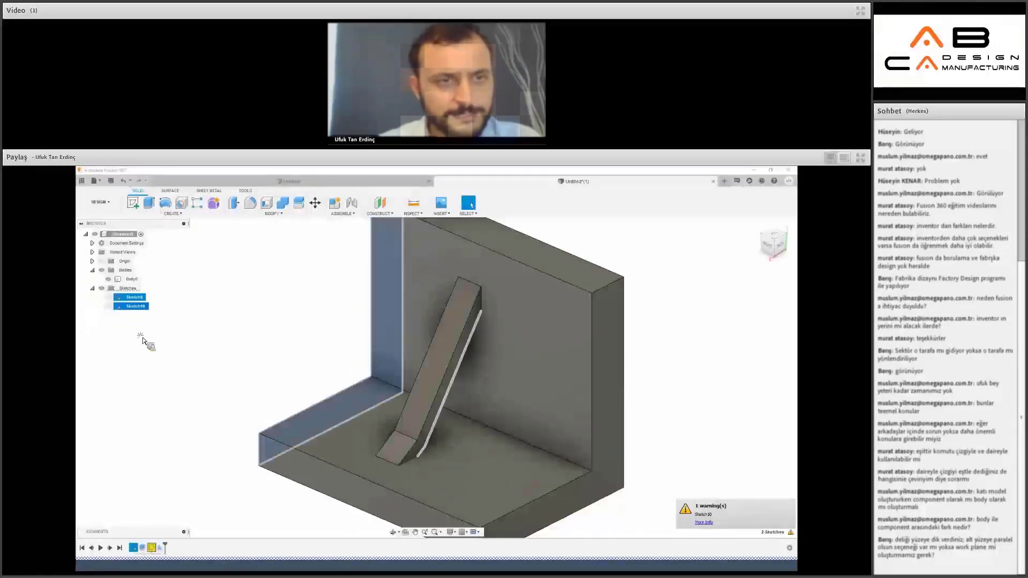
{"action": "right_click", "coordinate": [133, 307]}
{"action": "left_click", "coordinate": [141, 351]}
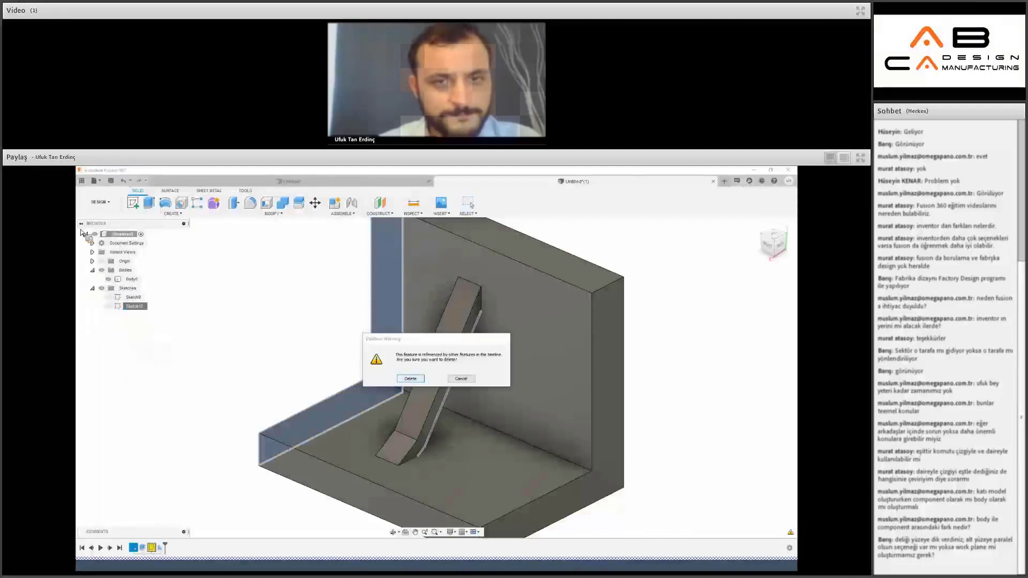
{"action": "key", "text": "Return"}
{"action": "right_click", "coordinate": [131, 280]}
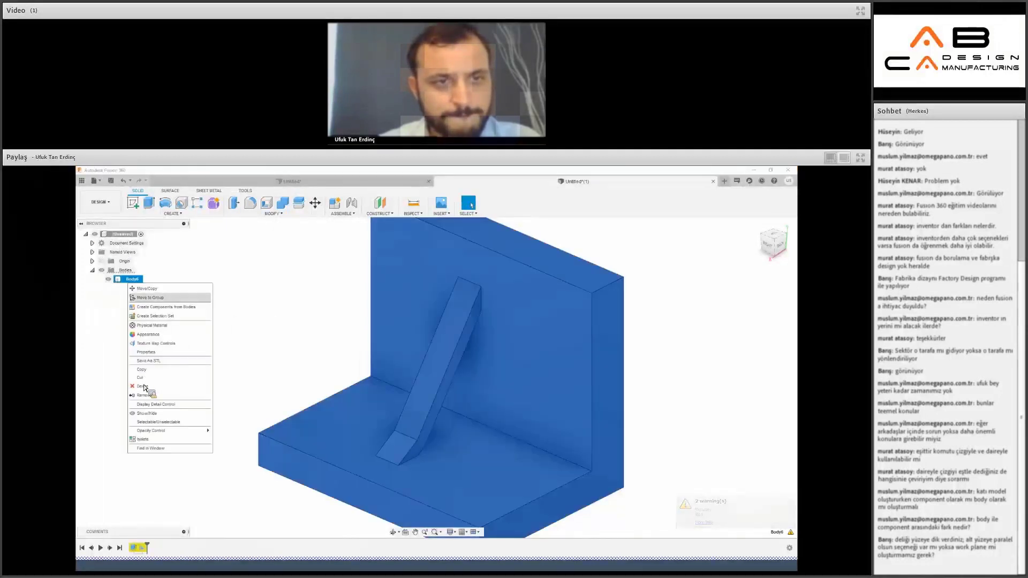
{"action": "left_click", "coordinate": [142, 386]}
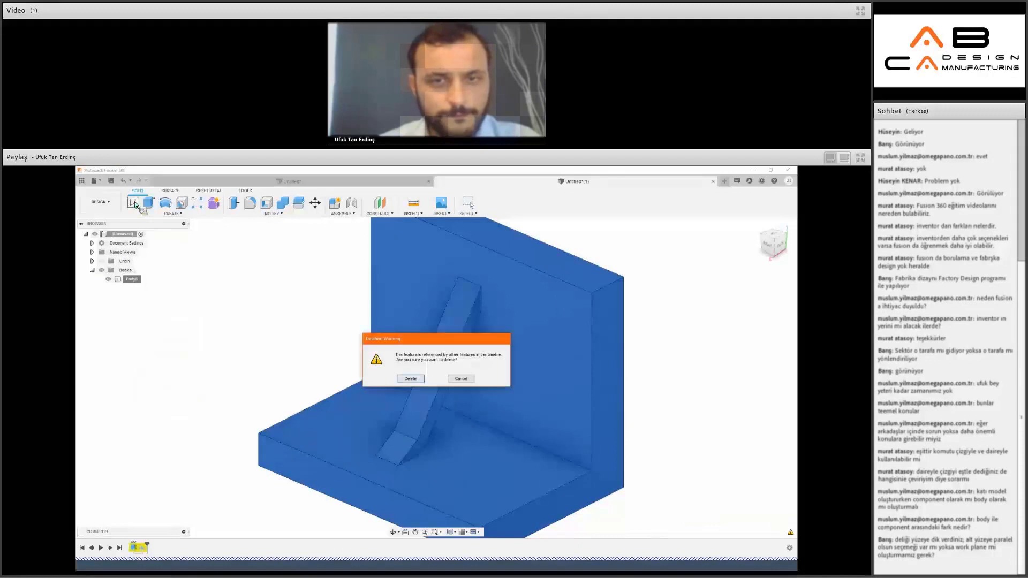
{"action": "key", "text": "Return"}
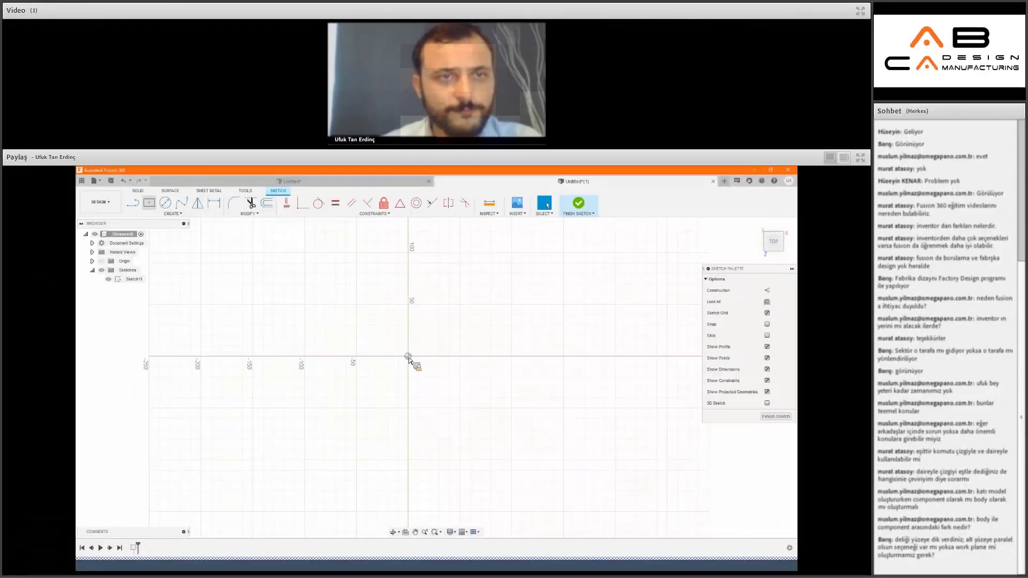
Sketch a centre rectangle and extrude it 40 mm into a box.
{"action": "left_click", "coordinate": [599, 453]}
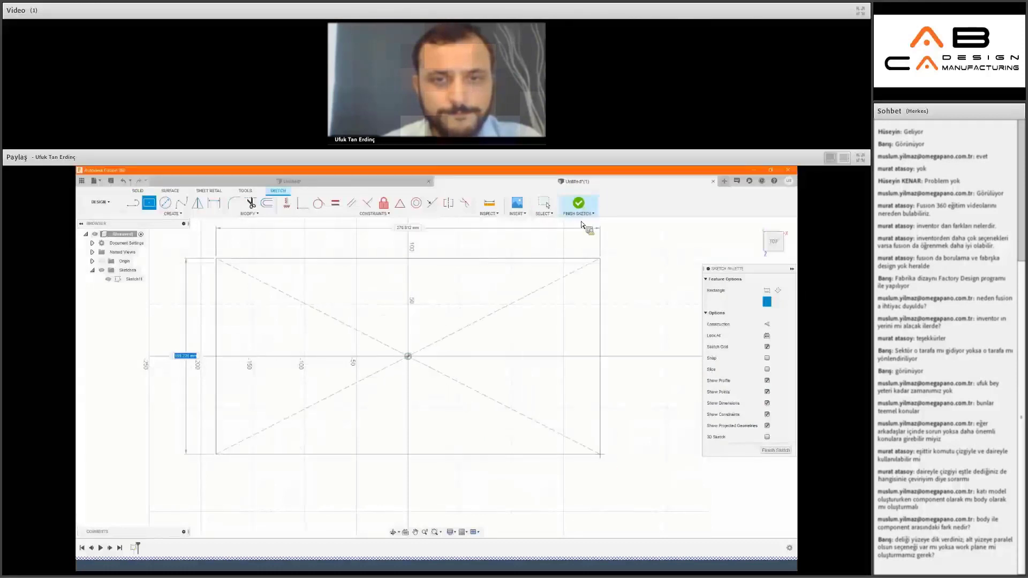
{"action": "left_click", "coordinate": [578, 204]}
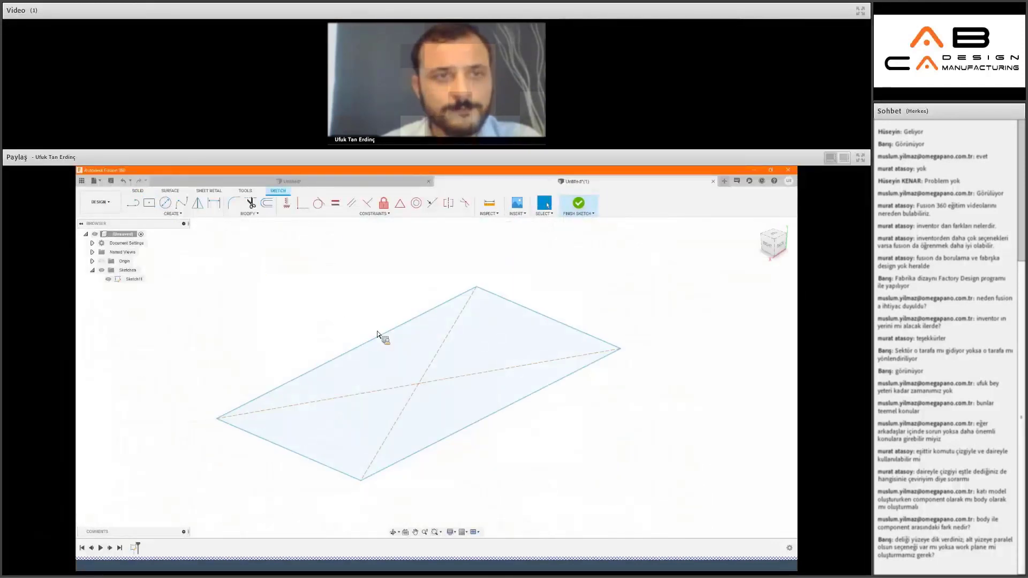
{"action": "key", "text": "e"}
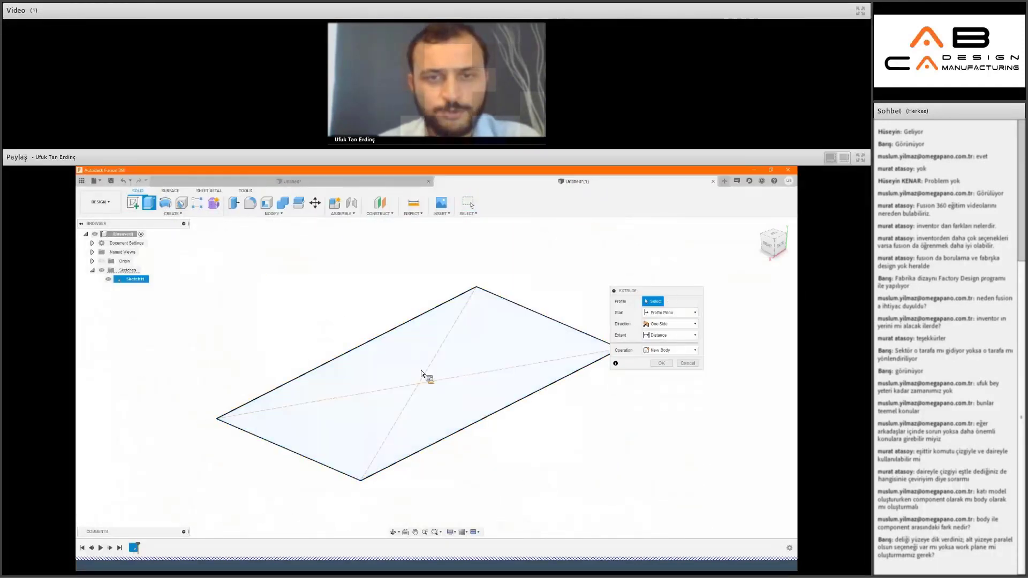
{"action": "left_click", "coordinate": [421, 341]}
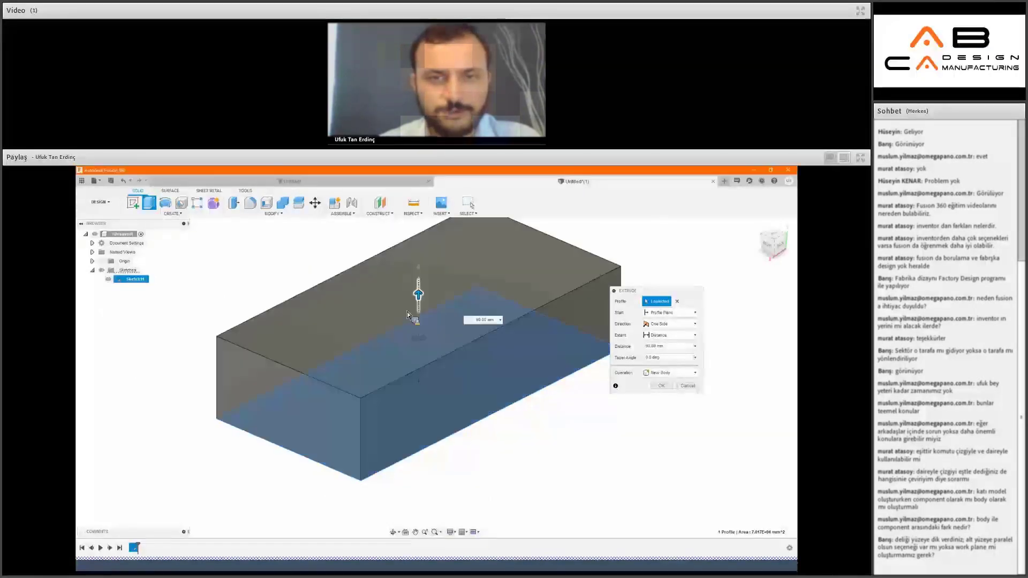
{"action": "type", "text": "40"}
{"action": "key", "text": "Return"}
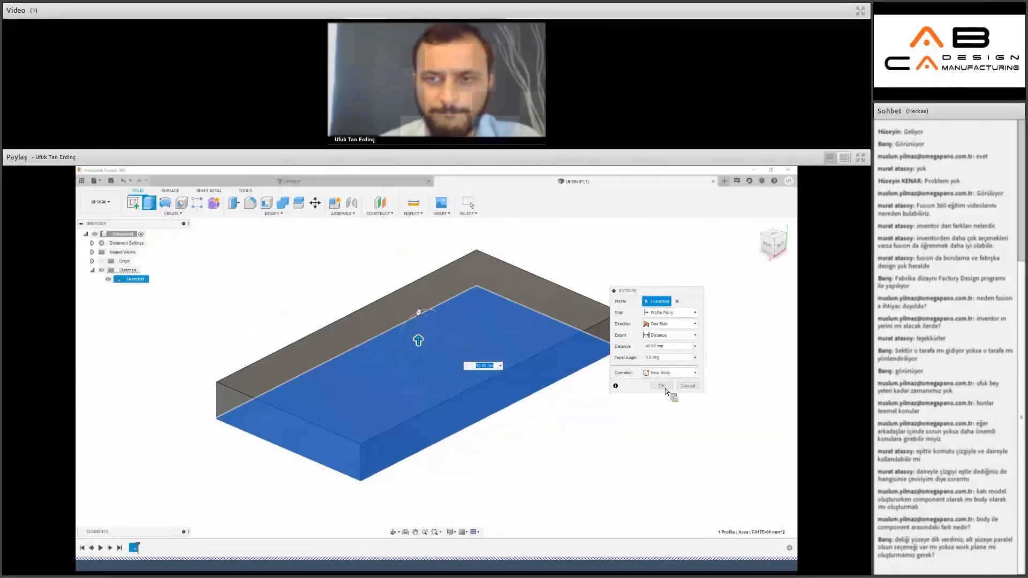
{"action": "key", "text": "Return"}
Sketch an inset rectangle on the box's top face and cut it 20 mm down into a tray.
{"action": "left_click", "coordinate": [133, 202]}
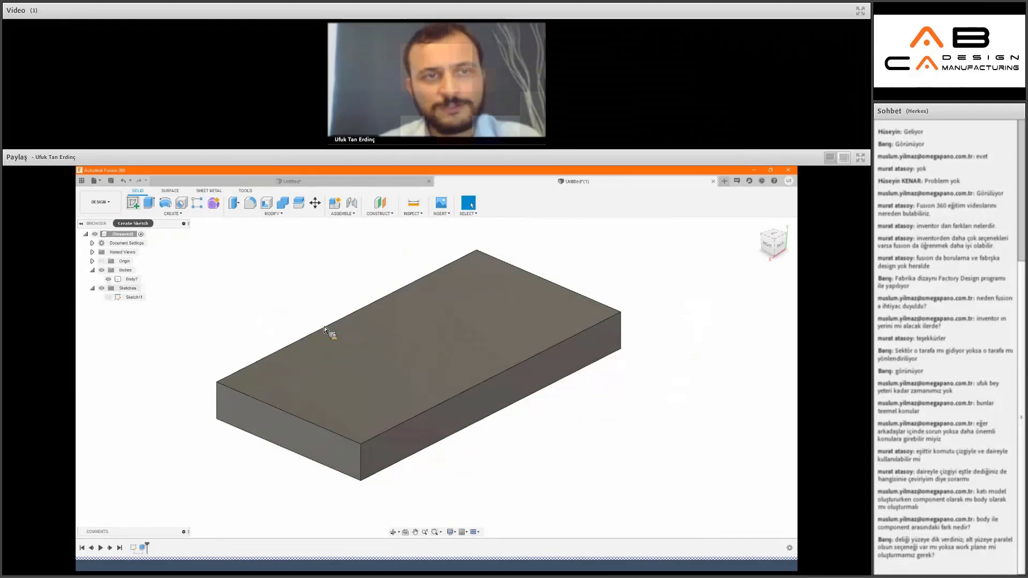
{"action": "left_click", "coordinate": [347, 355]}
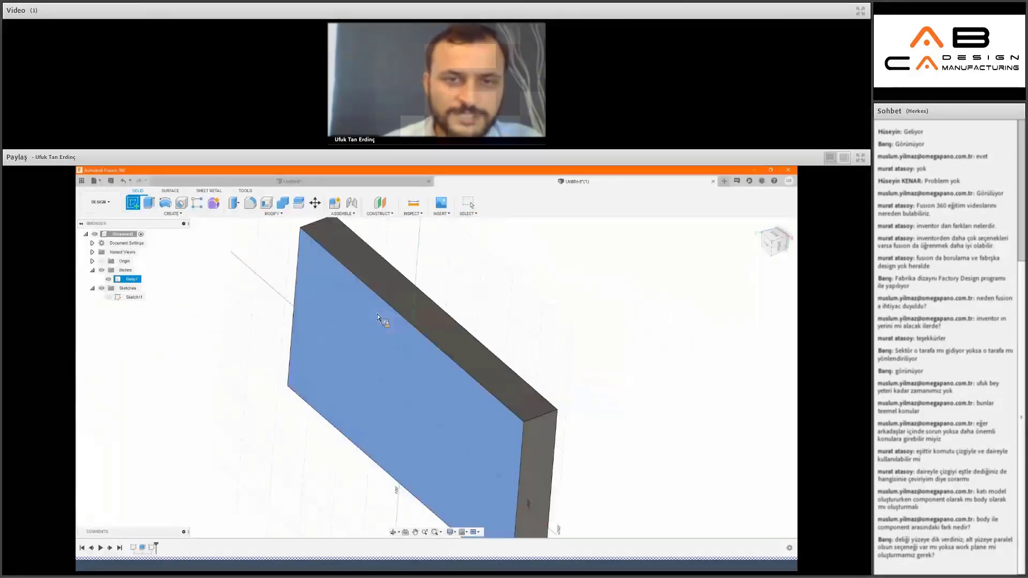
{"action": "key", "text": "r"}
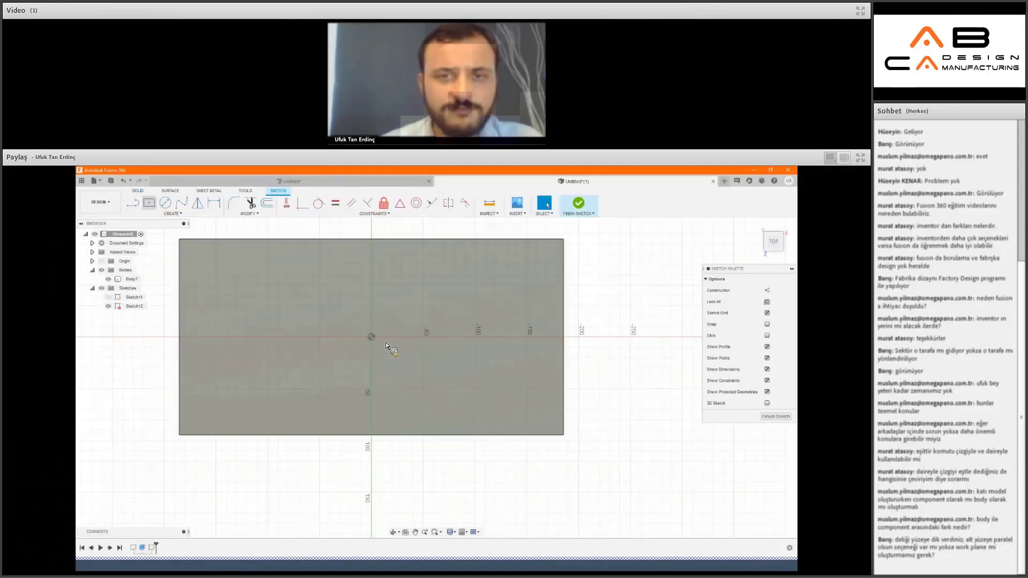
{"action": "left_click", "coordinate": [371, 336]}
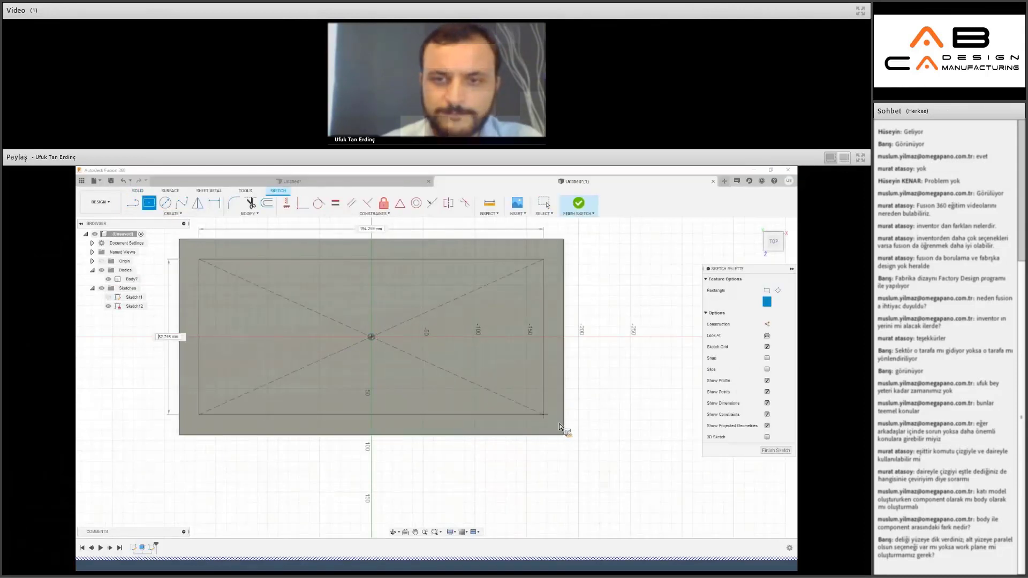
{"action": "left_click", "coordinate": [554, 423]}
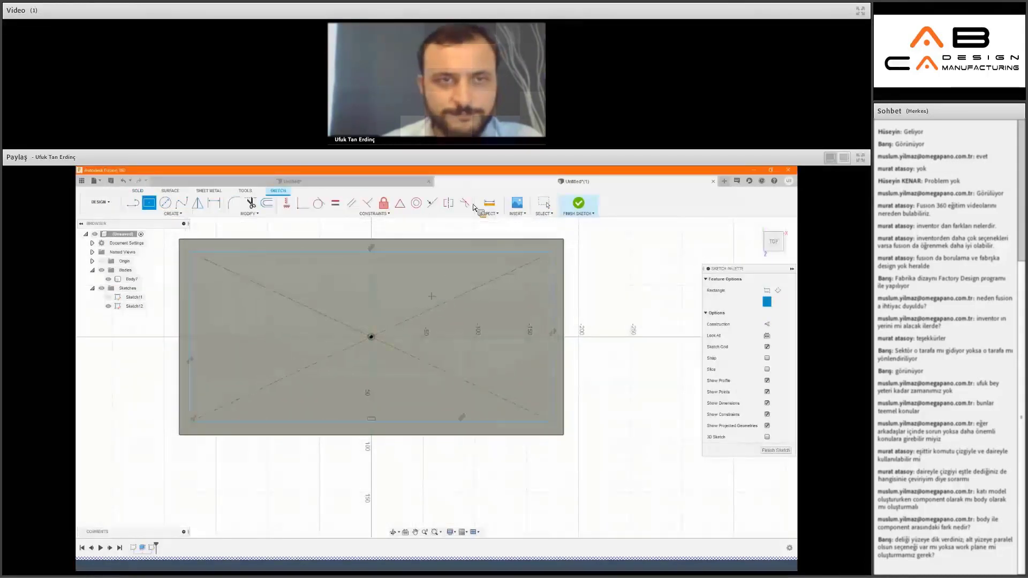
{"action": "left_click", "coordinate": [578, 203]}
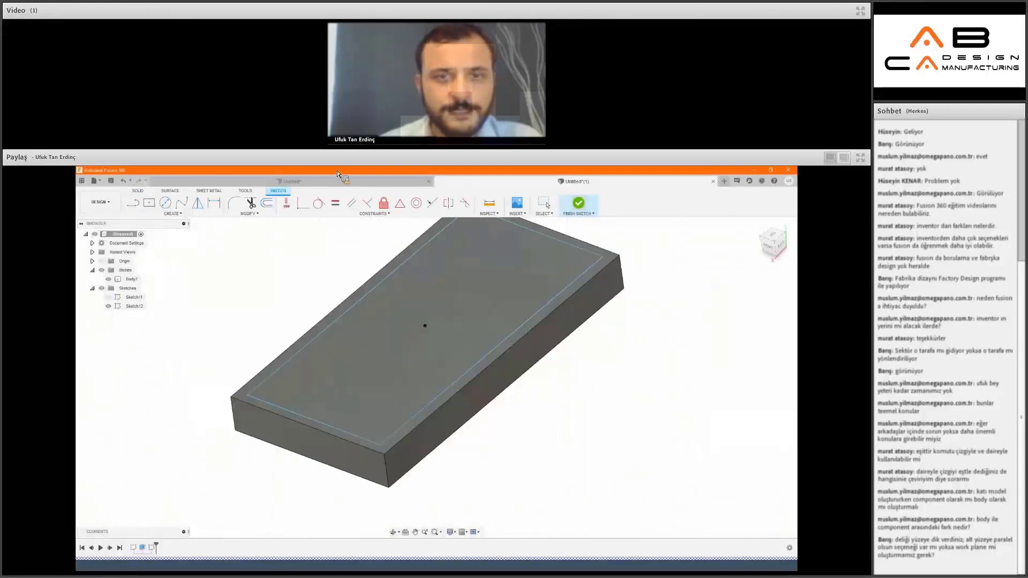
{"action": "key", "text": "e"}
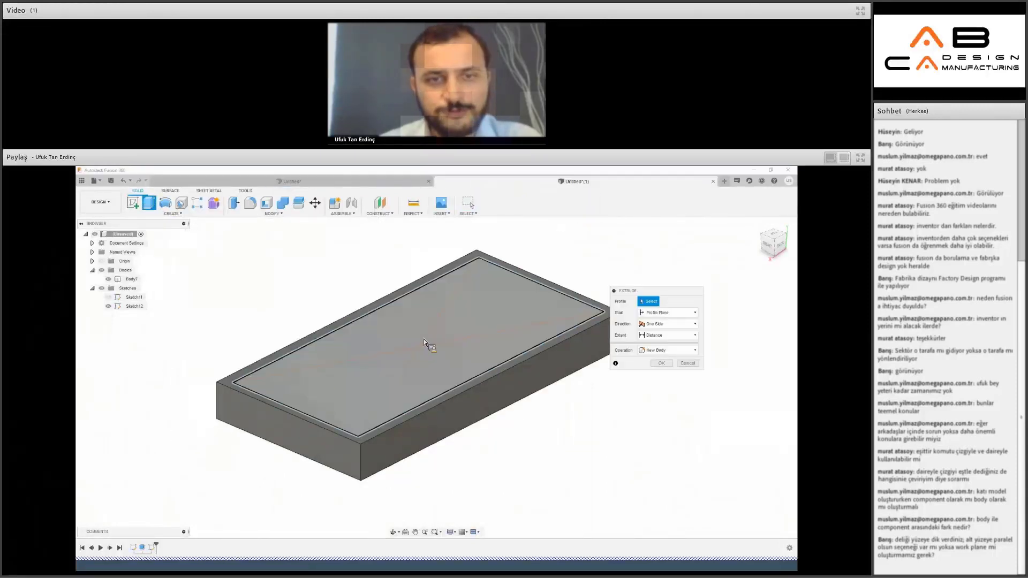
{"action": "left_click_drag", "start_coordinate": [423, 353], "coordinate": [419, 380]}
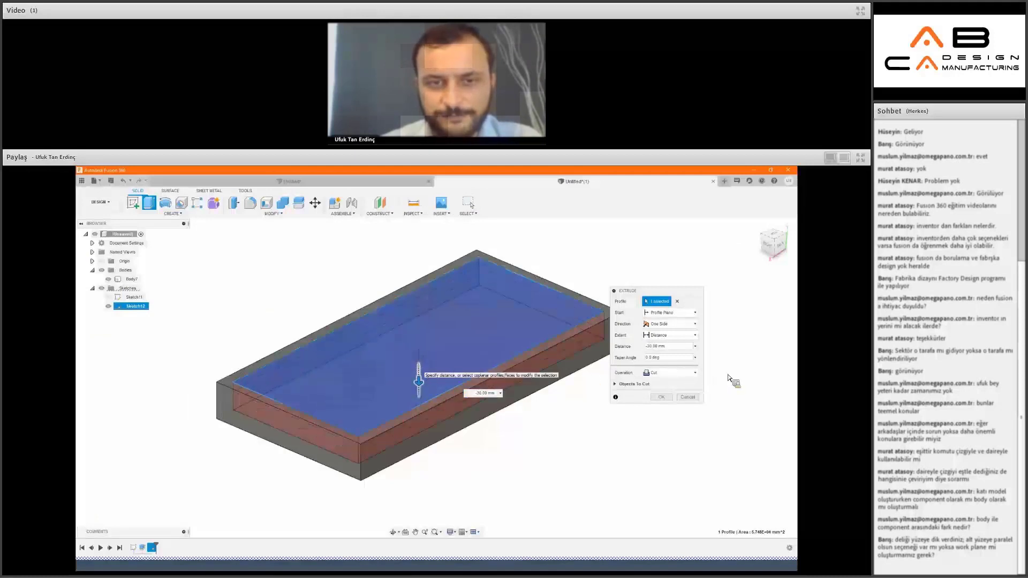
{"action": "key", "text": "Return"}
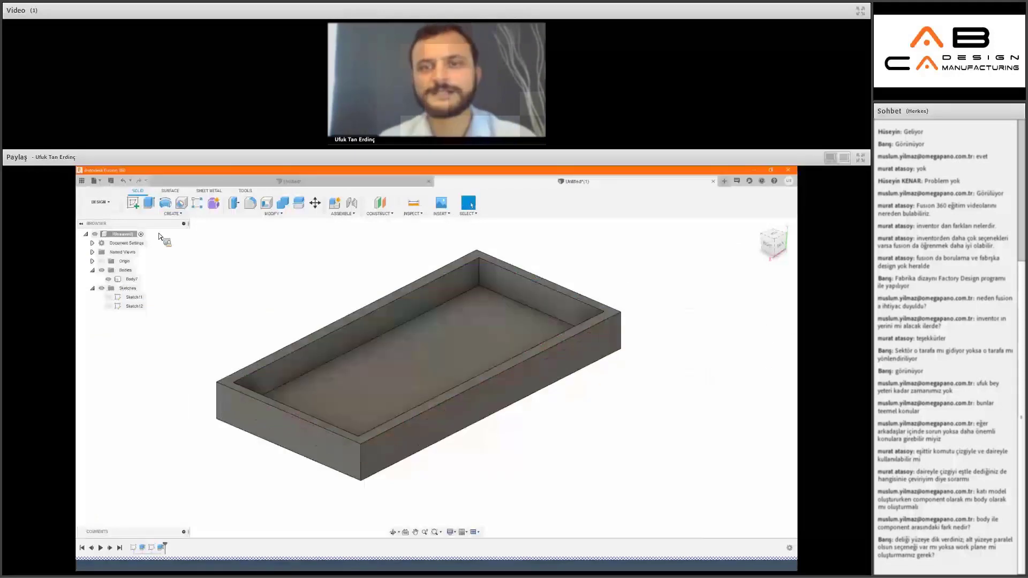
On the tray floor, draw two crosswise lines and one edge-to-edge lengthwise line, then finish the sketch.
{"action": "left_click", "coordinate": [378, 383]}
{"action": "left_click", "coordinate": [300, 375]}
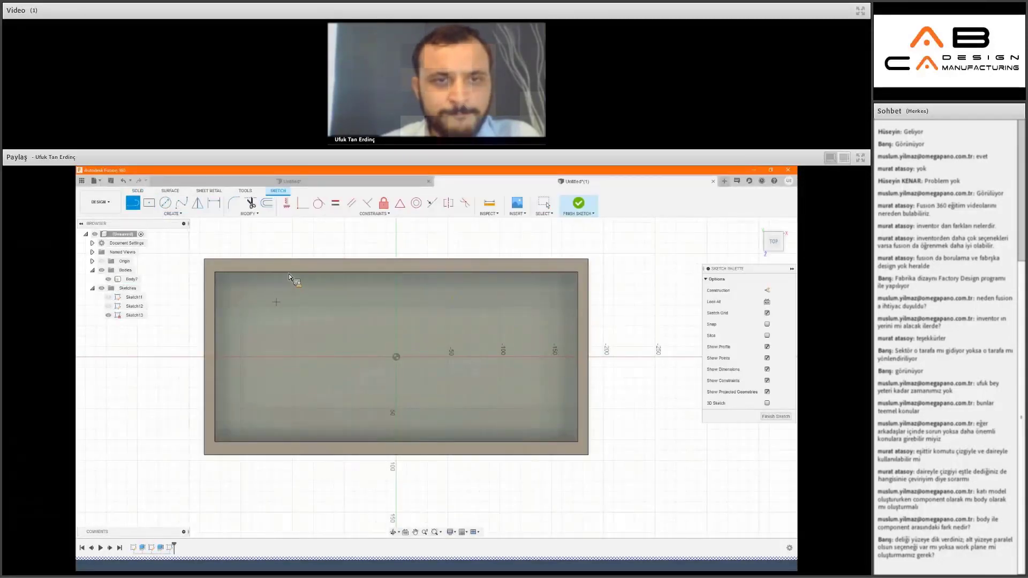
{"action": "left_click", "coordinate": [287, 442]}
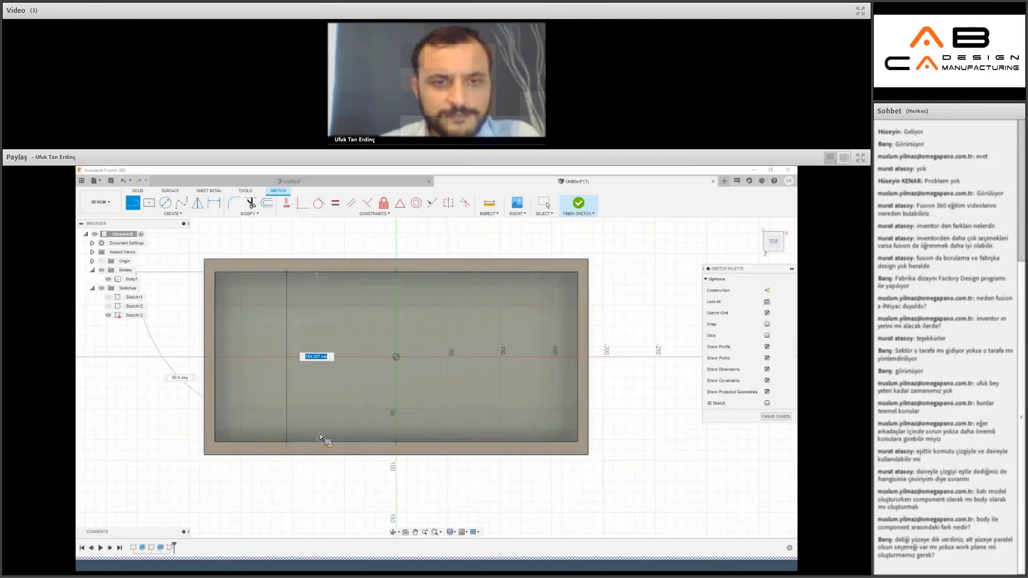
{"action": "left_click", "coordinate": [509, 274]}
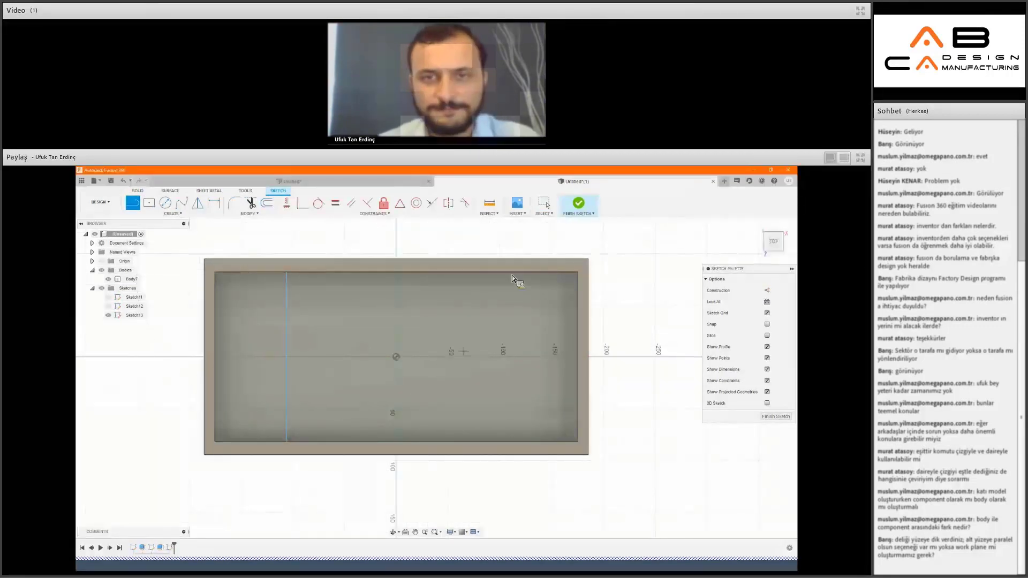
{"action": "left_click", "coordinate": [509, 442]}
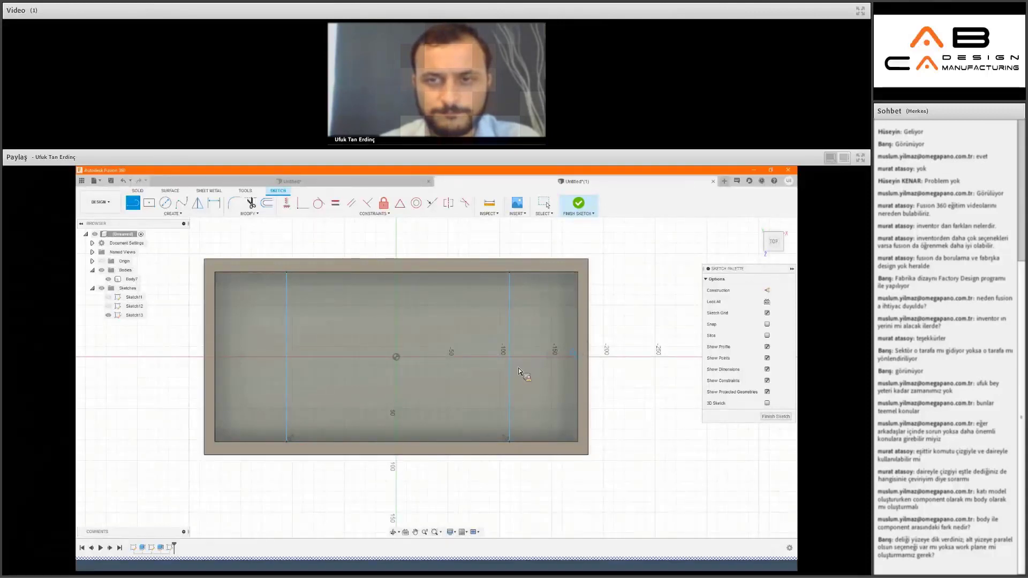
{"action": "left_click", "coordinate": [578, 356]}
{"action": "left_click", "coordinate": [214, 358]}
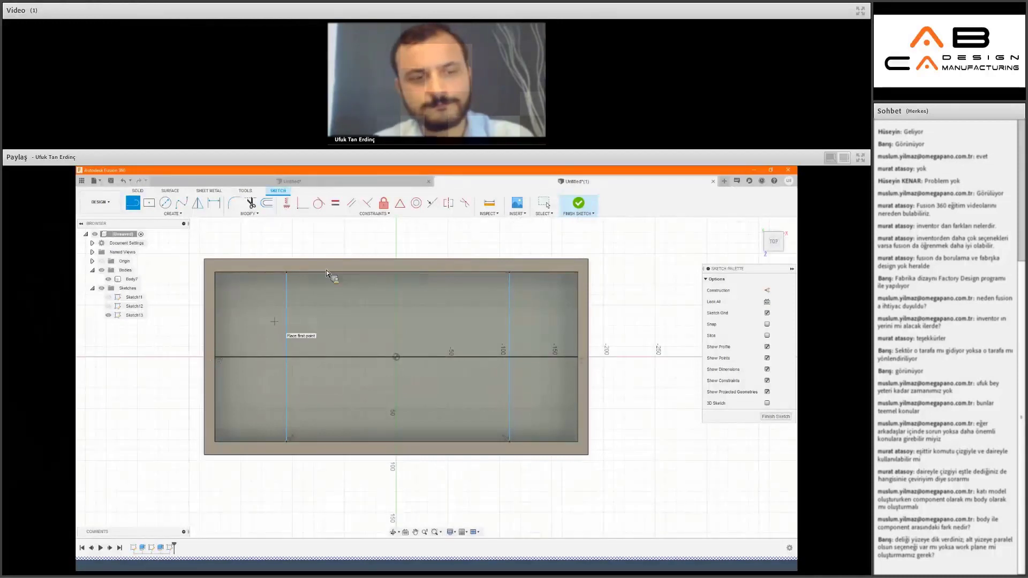
{"action": "key", "text": "Escape"}
{"action": "left_click", "coordinate": [578, 204]}
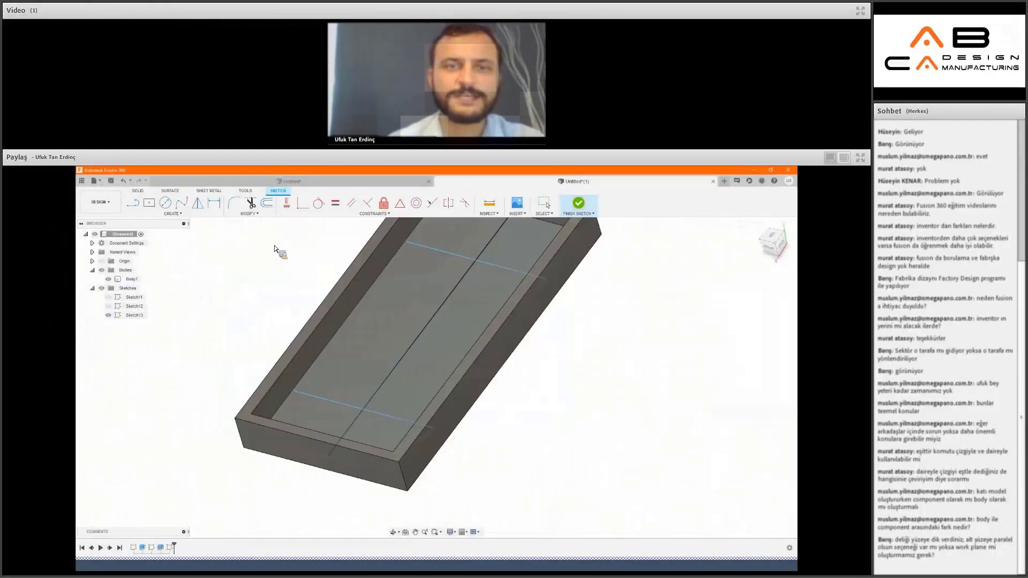
{"action": "left_click", "coordinate": [132, 279]}
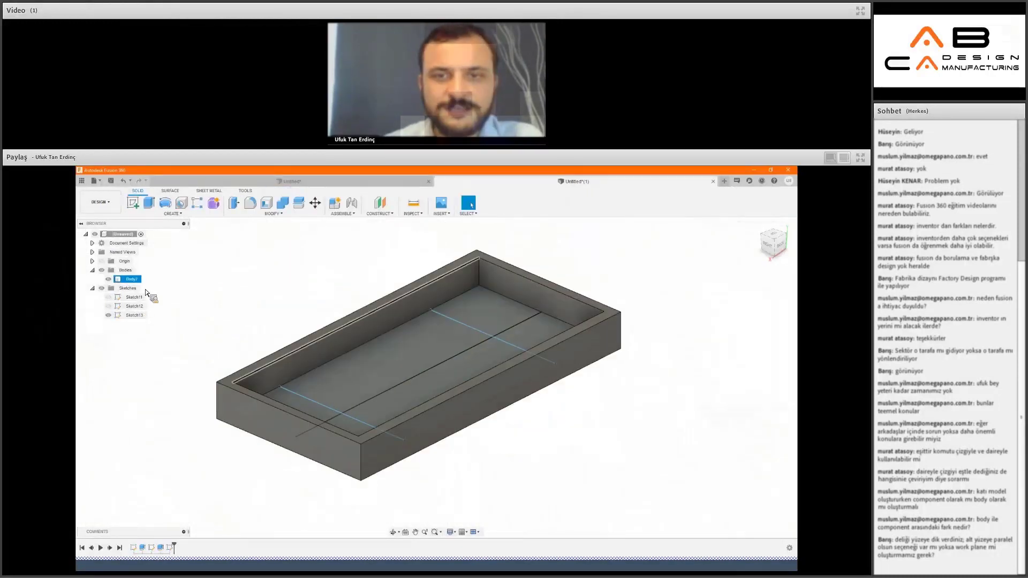
Build 10 mm thick web ribs along the sketch lines, then orbit and zoom out to check them.
{"action": "left_click", "coordinate": [192, 216]}
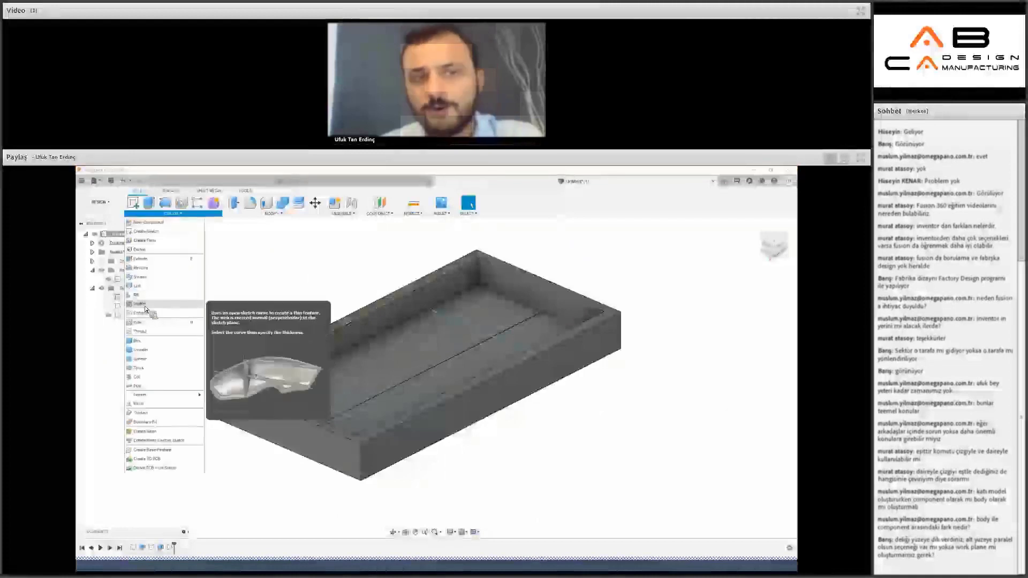
{"action": "left_click", "coordinate": [155, 309]}
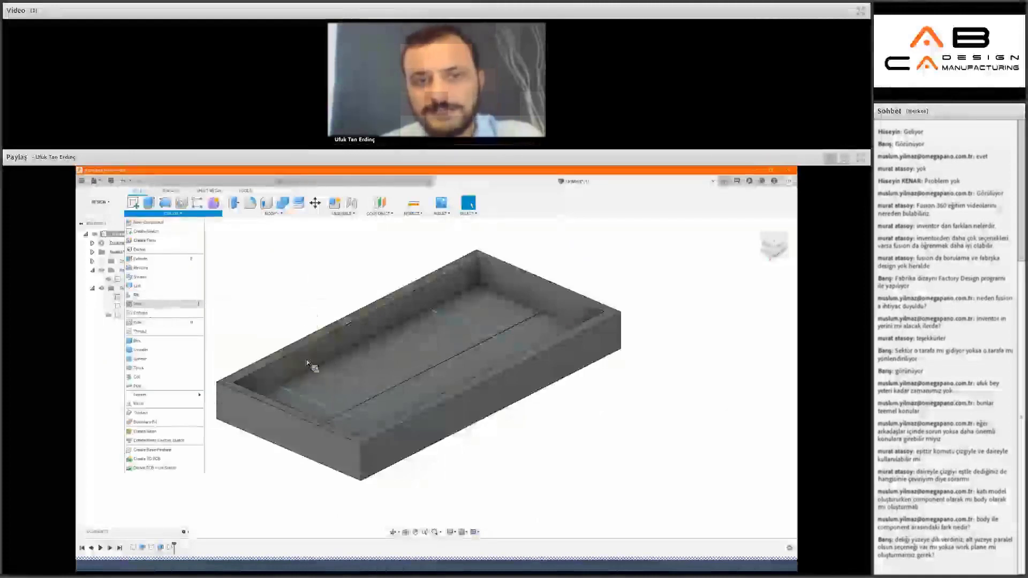
{"action": "left_click", "coordinate": [310, 402]}
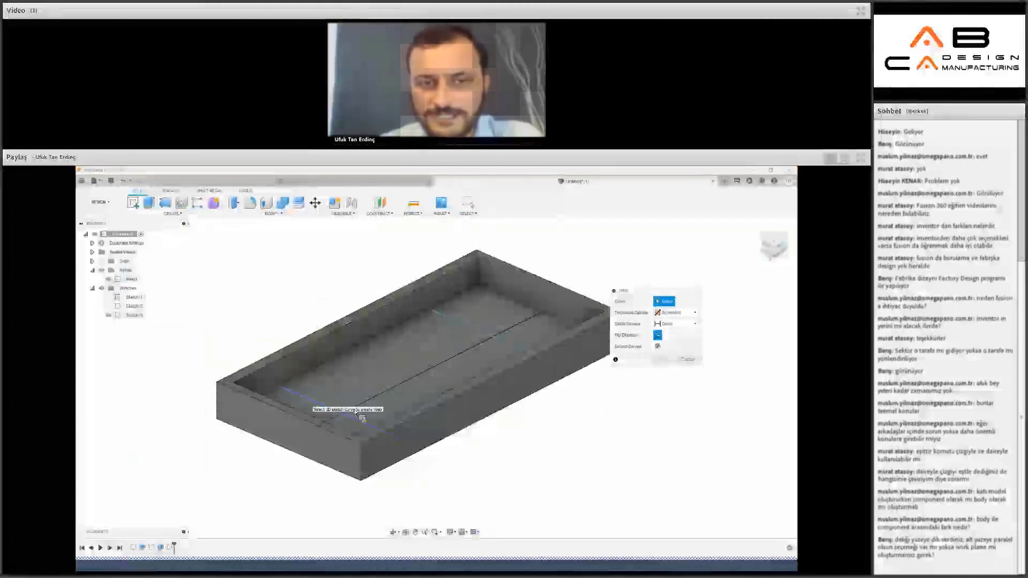
{"action": "left_click", "coordinate": [474, 326]}
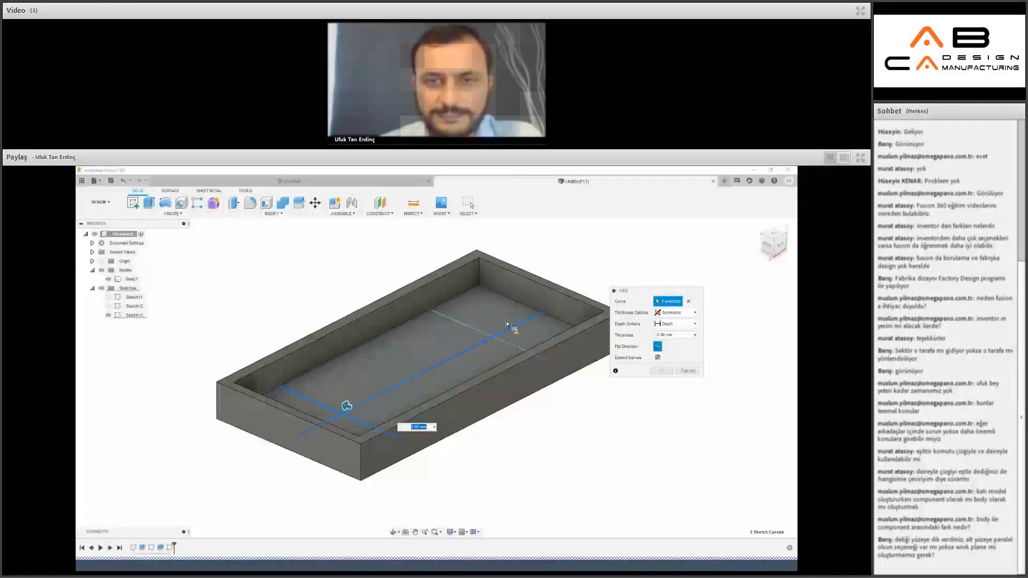
{"action": "left_click", "coordinate": [693, 334]}
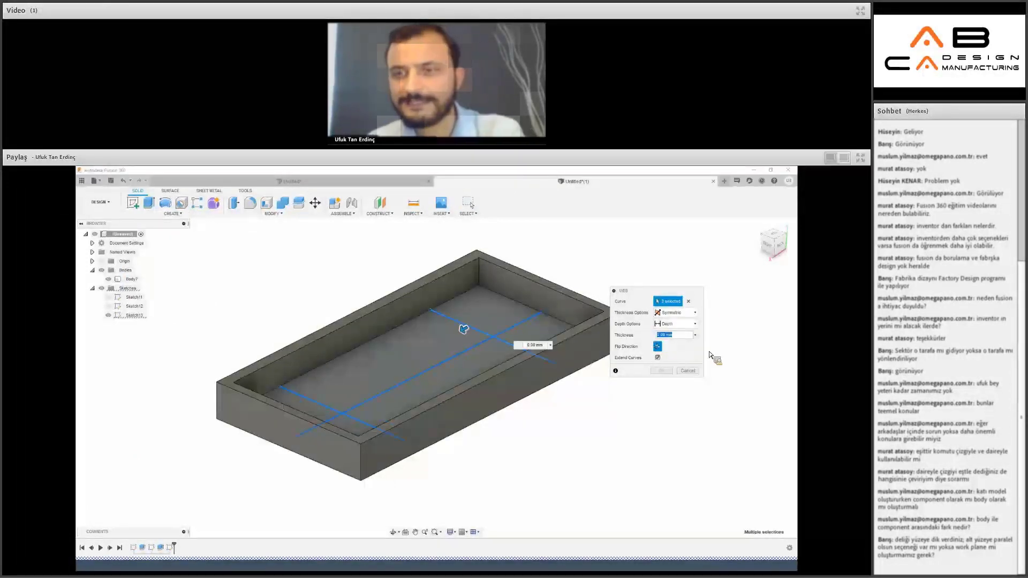
{"action": "type", "text": "5"}
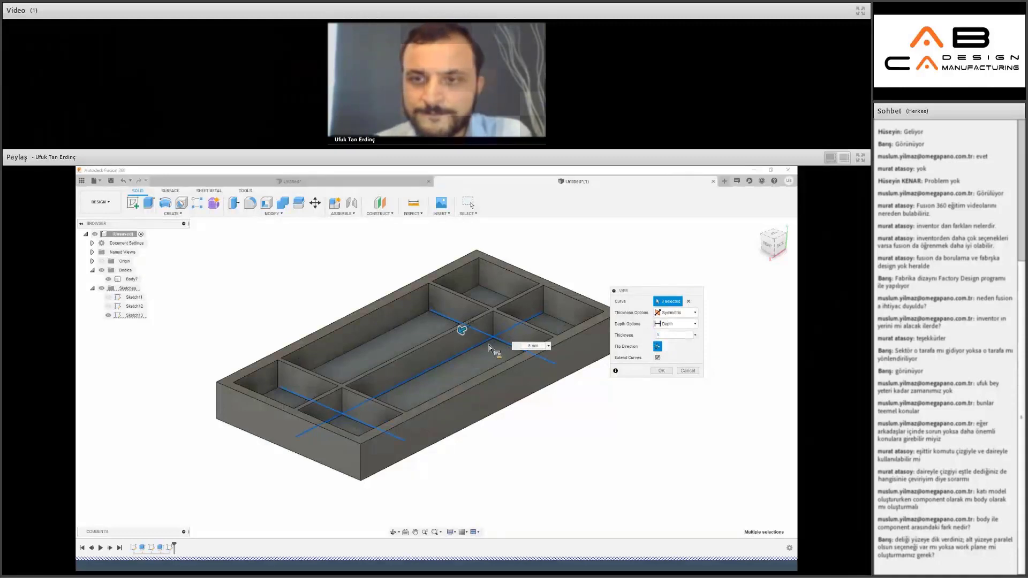
{"action": "left_click_drag", "start_coordinate": [457, 337], "coordinate": [485, 327]}
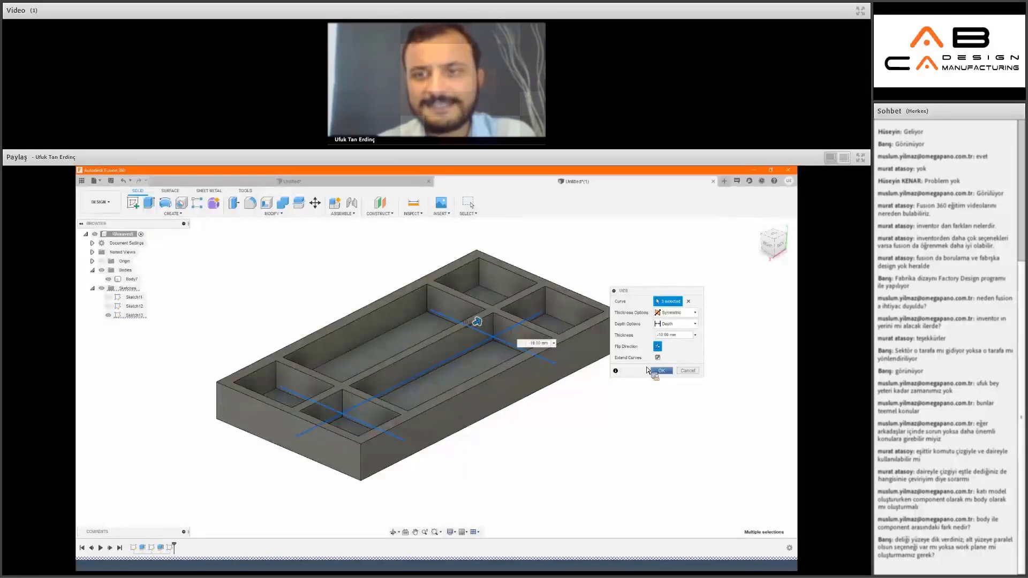
{"action": "left_click", "coordinate": [660, 370]}
{"action": "mouse_move", "coordinate": [437, 377]}
{"action": "middle_mouse_down", "text": "shift"}
{"action": "mouse_move", "coordinate": [637, 294]}
{"action": "mouse_move", "coordinate": [663, 374]}
{"action": "middle_mouse_up", "text": "shift"}
{"action": "scroll", "coordinate": [662, 373], "scroll_direction": "down", "scroll_amount": 3}
{"action": "scroll", "coordinate": [420, 294], "scroll_direction": "down", "scroll_amount": 2}
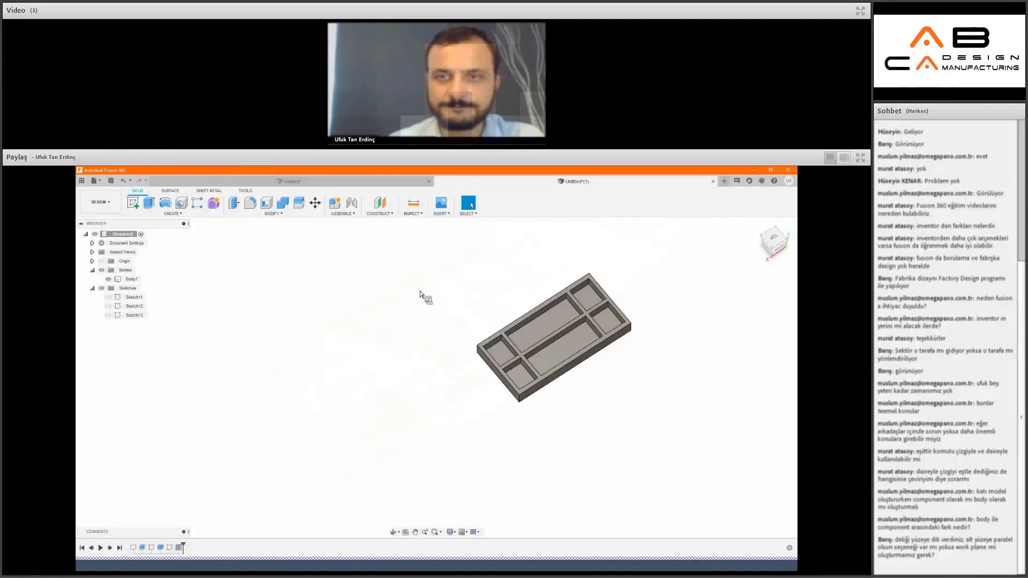
Add an offset plane 20 mm out from the tray's long front face.
{"action": "left_click", "coordinate": [172, 213]}
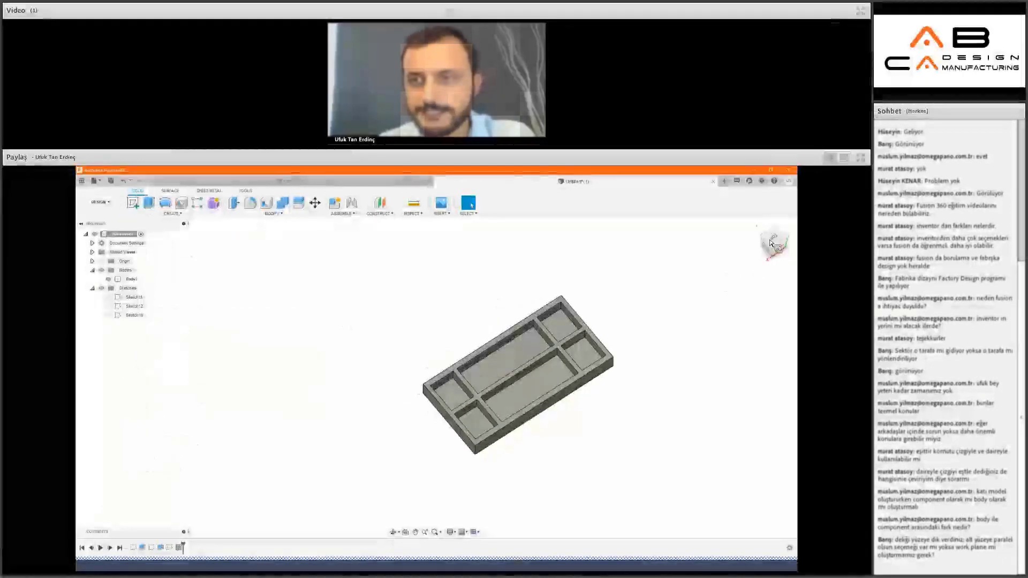
{"action": "left_click", "coordinate": [756, 225]}
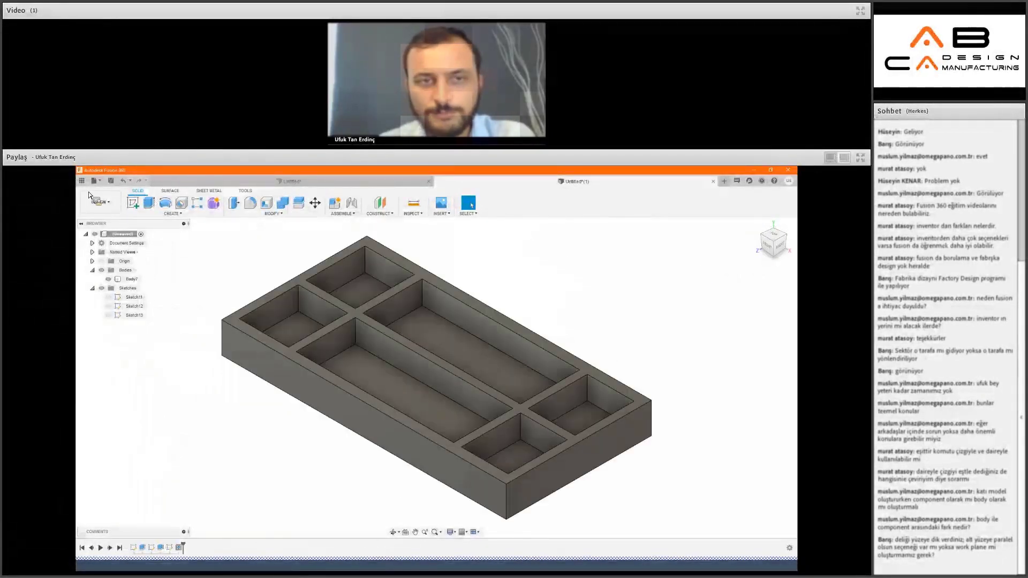
{"action": "left_click", "coordinate": [380, 213]}
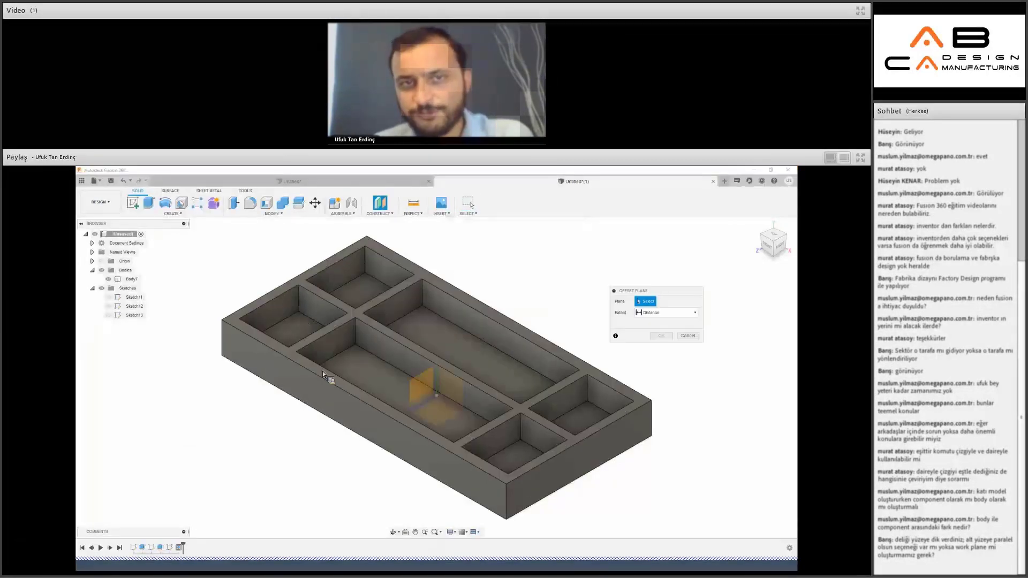
{"action": "left_click", "coordinate": [358, 428]}
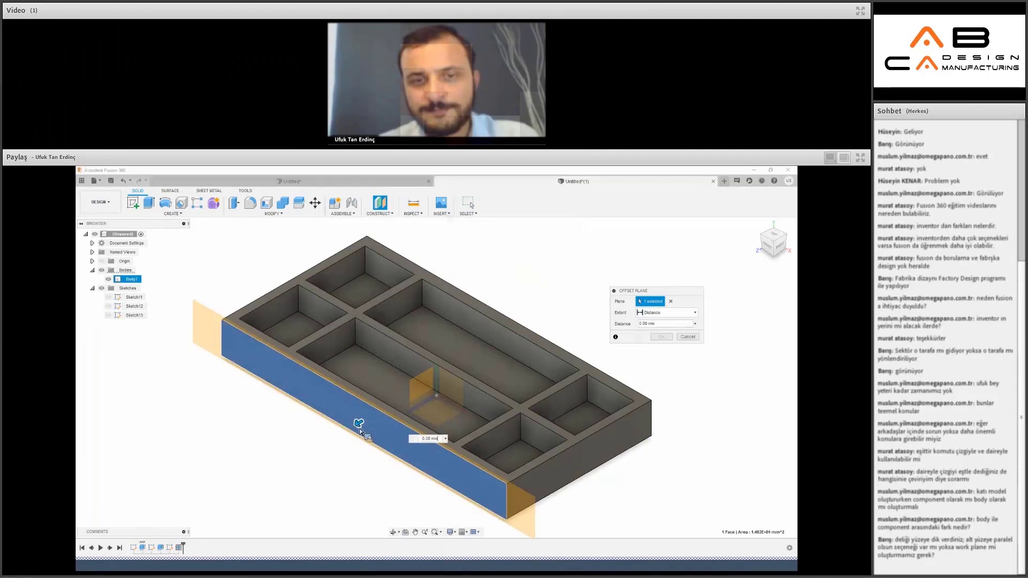
{"action": "type", "text": "10"}
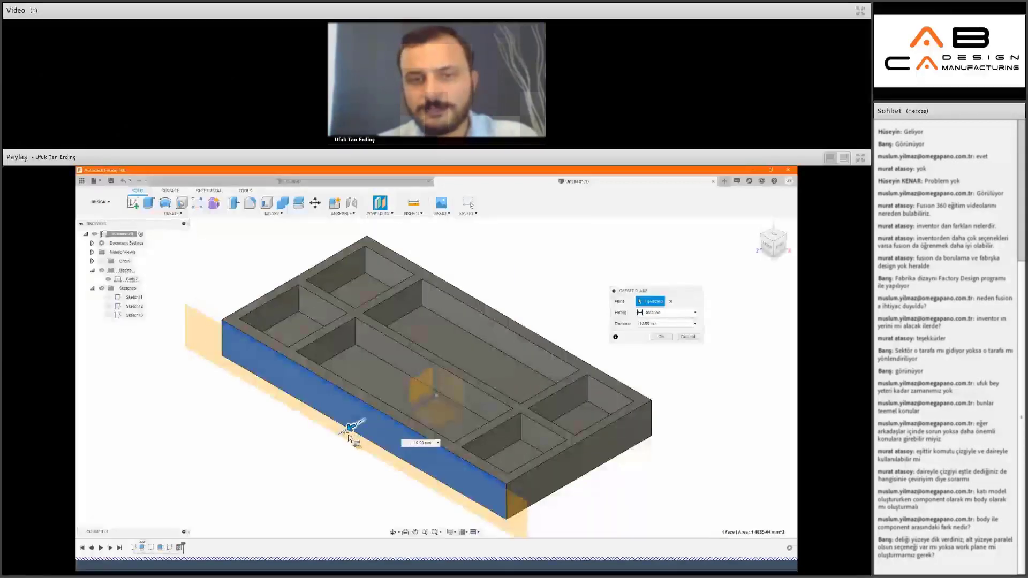
{"action": "left_click_drag", "start_coordinate": [349, 438], "coordinate": [343, 431]}
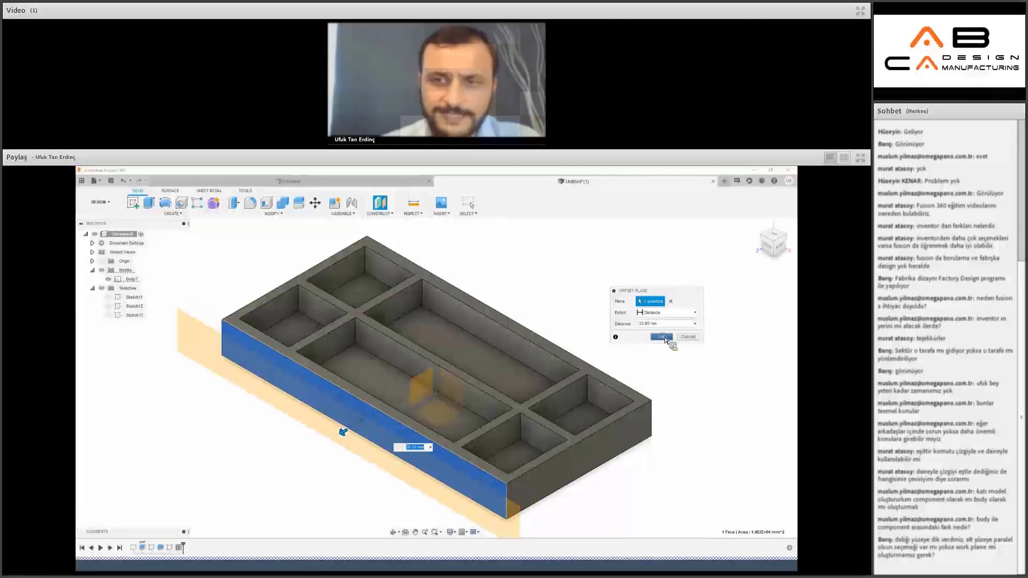
{"action": "left_click", "coordinate": [661, 337]}
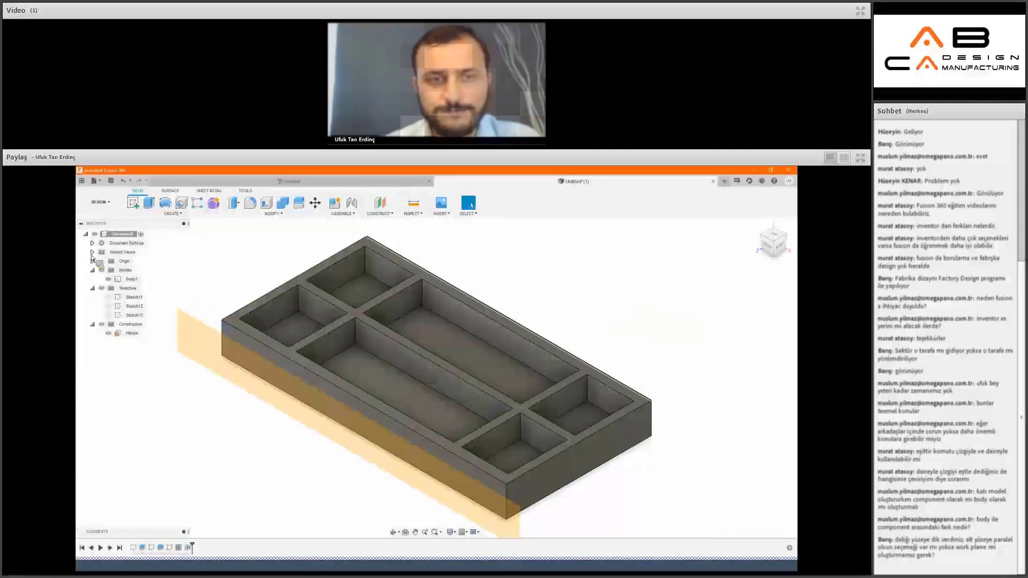
{"action": "left_click", "coordinate": [133, 202]}
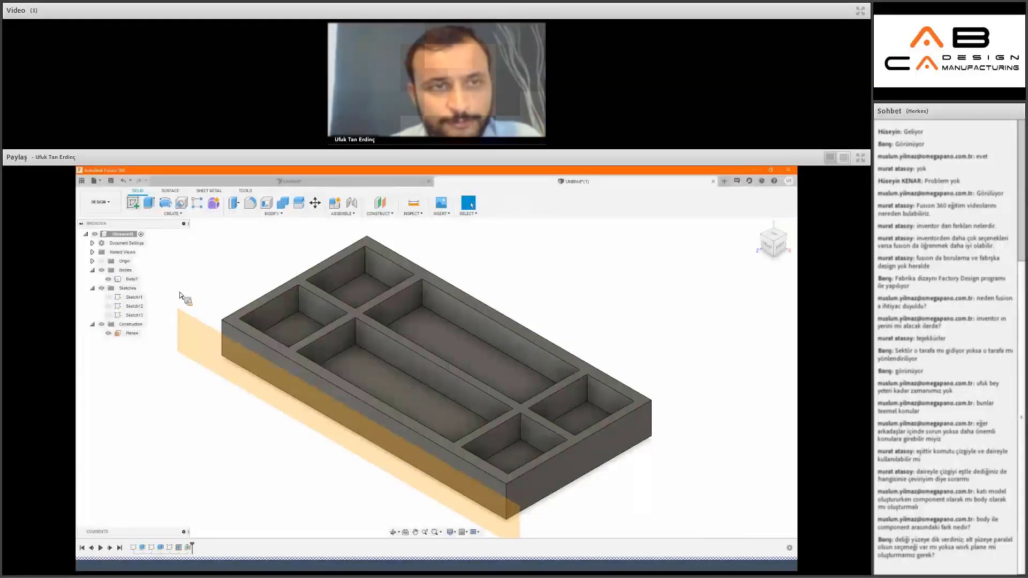
Sketch on Plane4 and place the Arial text 'AB CAD CAM' along the tray side.
{"action": "left_click", "coordinate": [253, 319]}
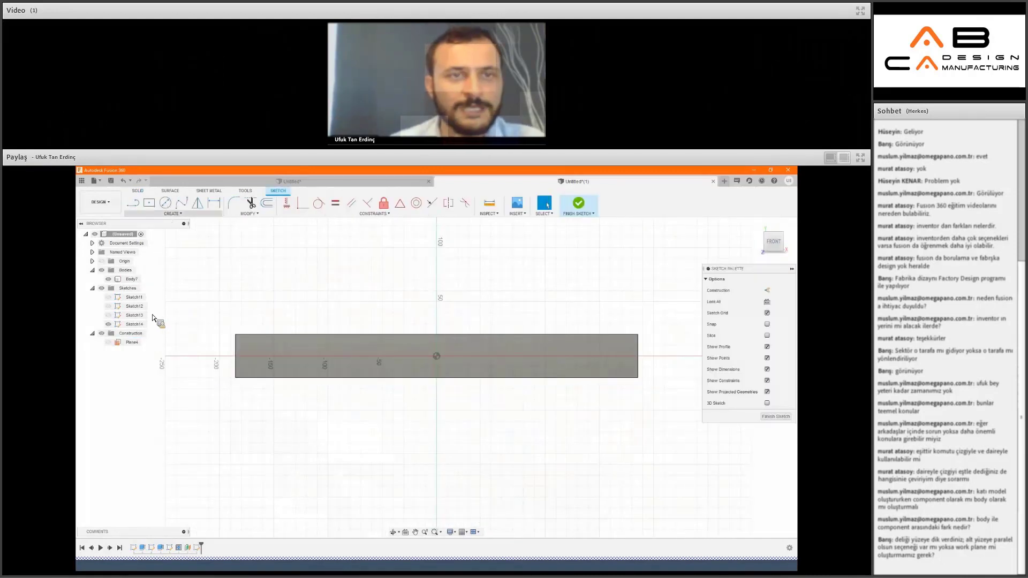
{"action": "left_click", "coordinate": [172, 213]}
{"action": "left_click", "coordinate": [251, 312]}
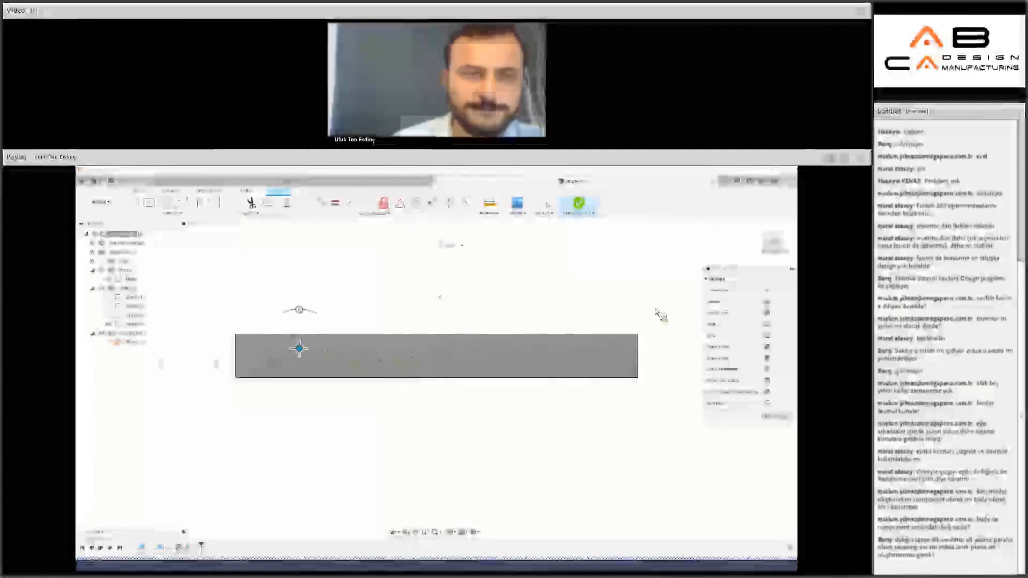
{"action": "left_click", "coordinate": [656, 312]}
{"action": "type", "text": "AB CAFD"}
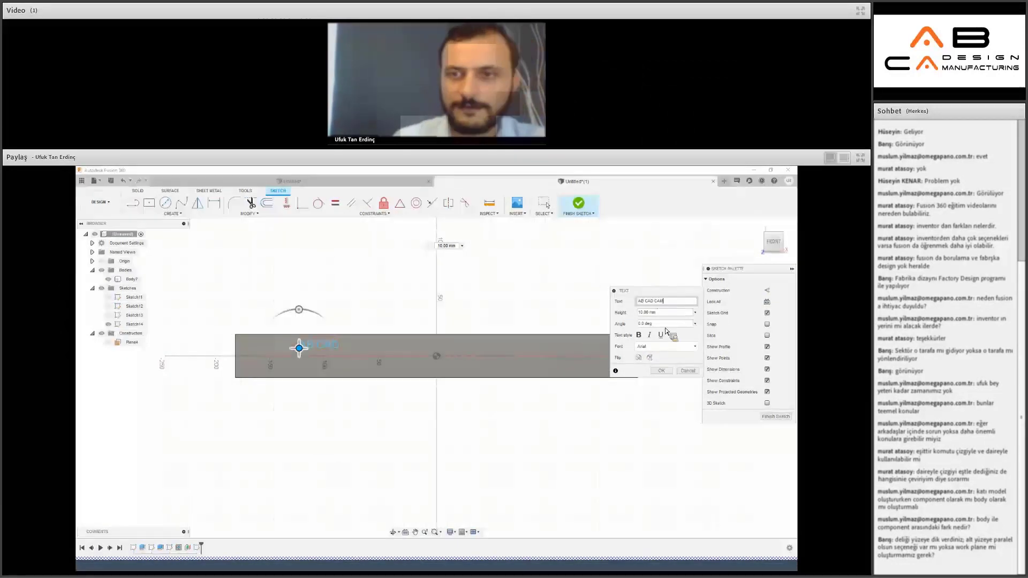
{"action": "type", "text": "CAM"}
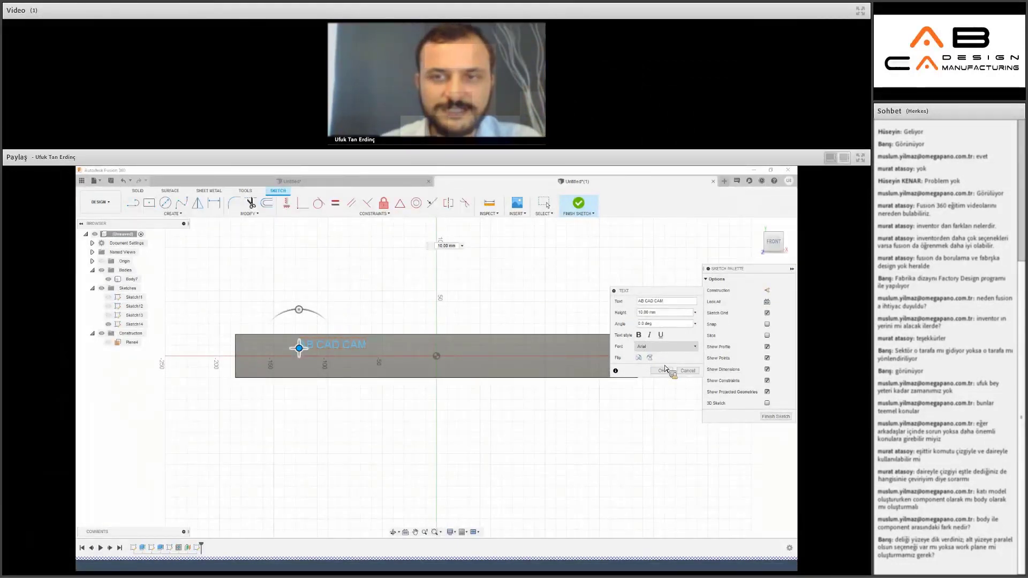
{"action": "left_click", "coordinate": [660, 347]}
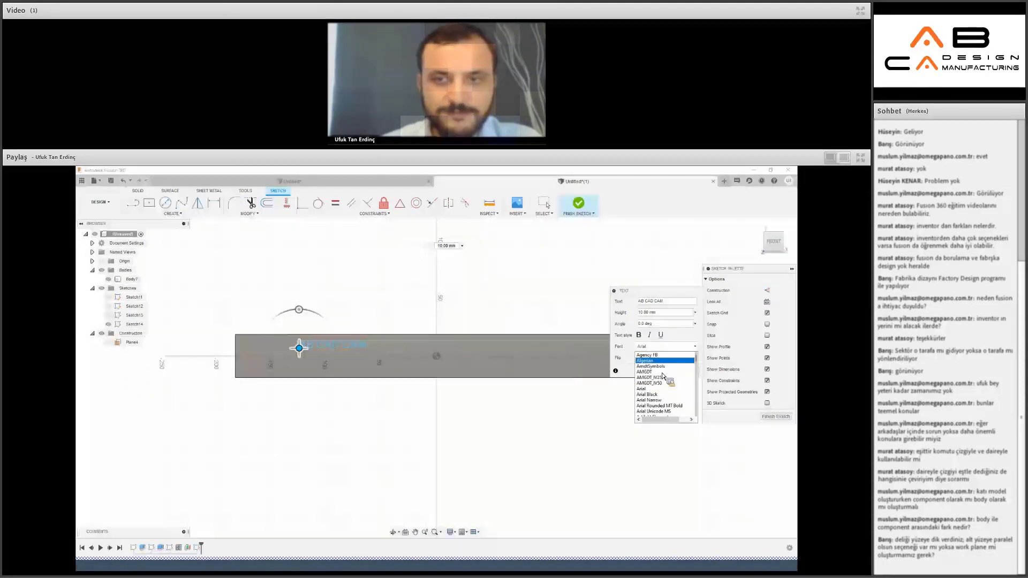
{"action": "left_click", "coordinate": [625, 376]}
{"action": "left_click", "coordinate": [661, 371]}
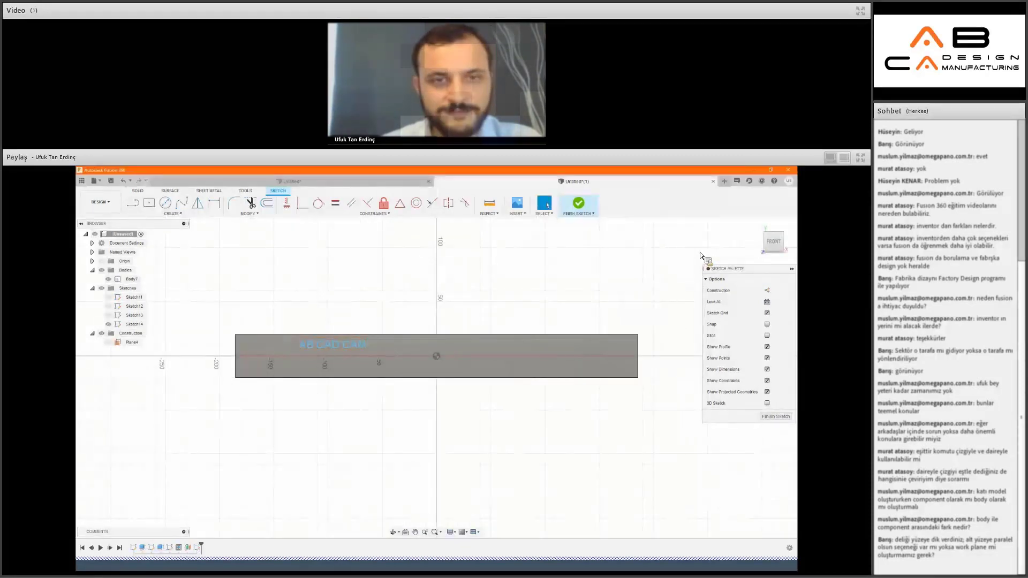
{"action": "left_click", "coordinate": [766, 250]}
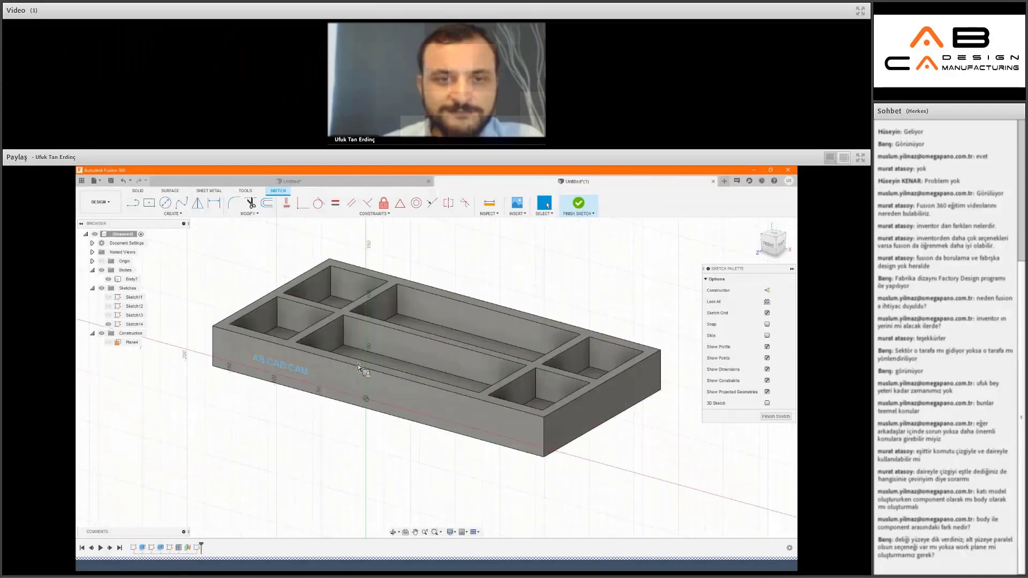
Orbit the tray to a new angle and finish the text sketch.
{"action": "scroll", "coordinate": [358, 364], "scroll_direction": "up", "scroll_amount": 3}
{"action": "mouse_move", "coordinate": [357, 364]}
{"action": "middle_mouse_down", "text": "shift"}
{"action": "mouse_move", "coordinate": [722, 254]}
{"action": "mouse_move", "coordinate": [471, 224]}
{"action": "middle_mouse_up", "text": "shift"}
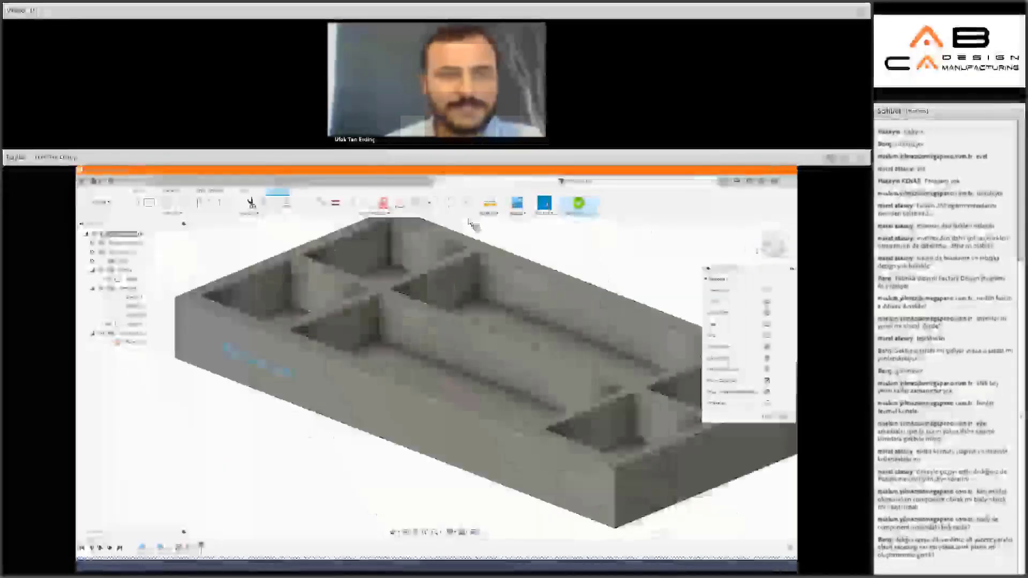
{"action": "left_click", "coordinate": [568, 217]}
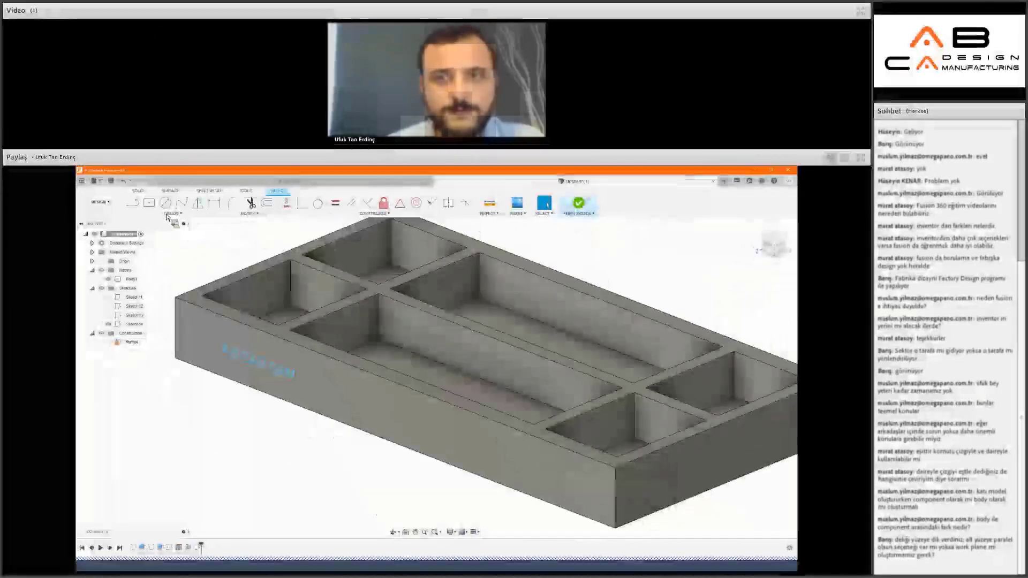
{"action": "left_click", "coordinate": [173, 213]}
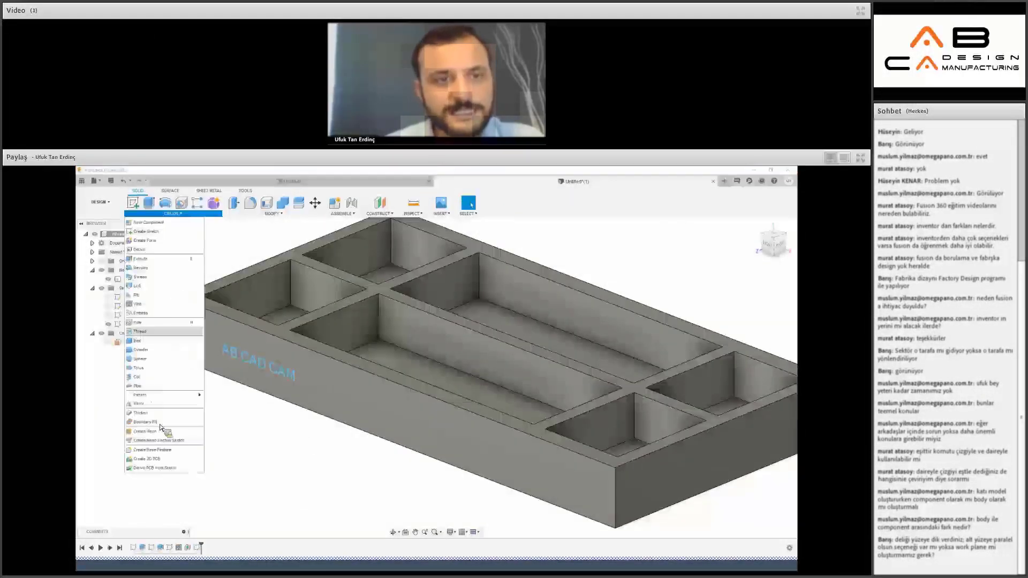
Emboss the AB CAD CAM text onto the front wall, flipped to deboss it 2.5 mm.
{"action": "left_click", "coordinate": [140, 313]}
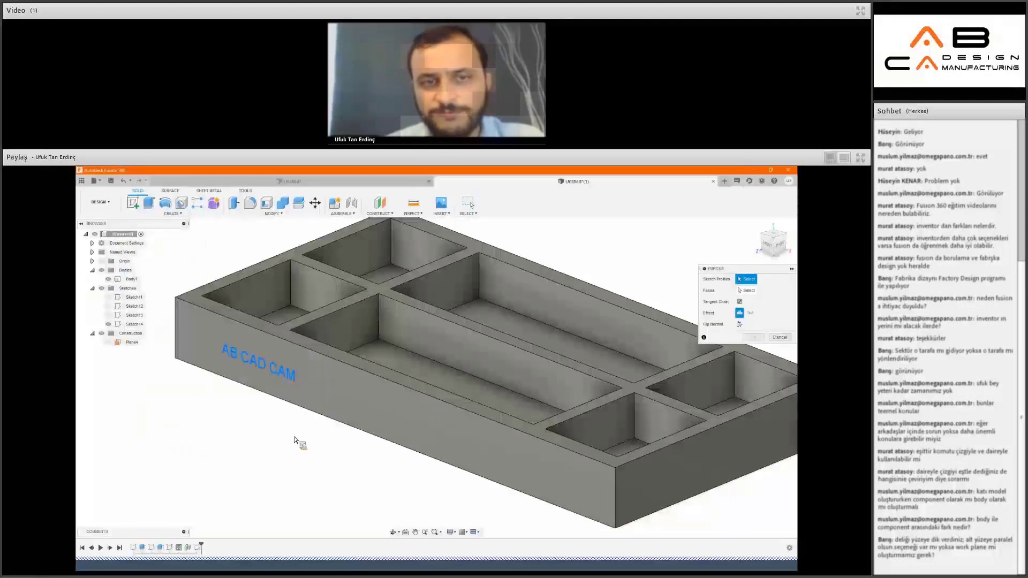
{"action": "left_click", "coordinate": [287, 349]}
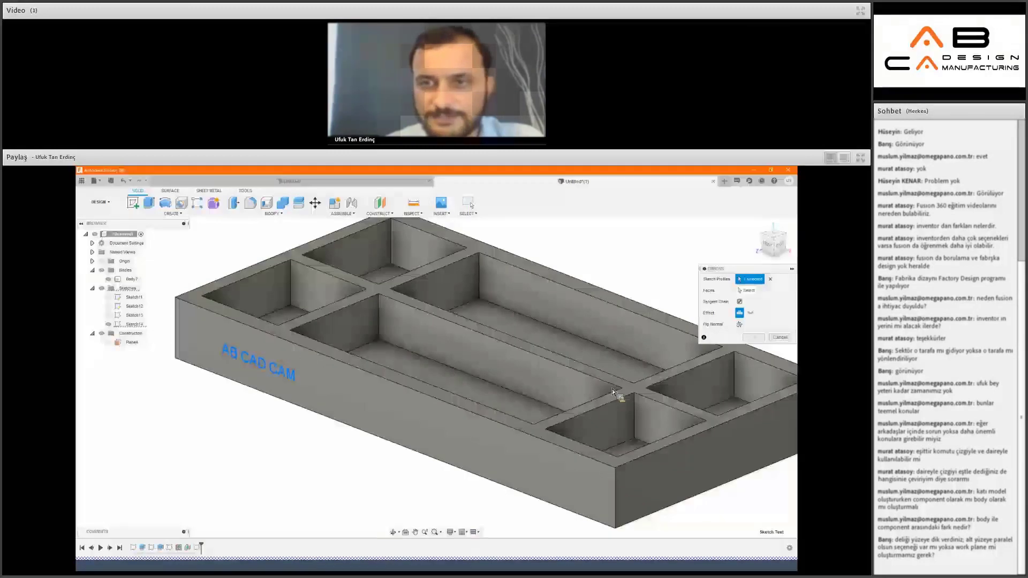
{"action": "left_click", "coordinate": [748, 291]}
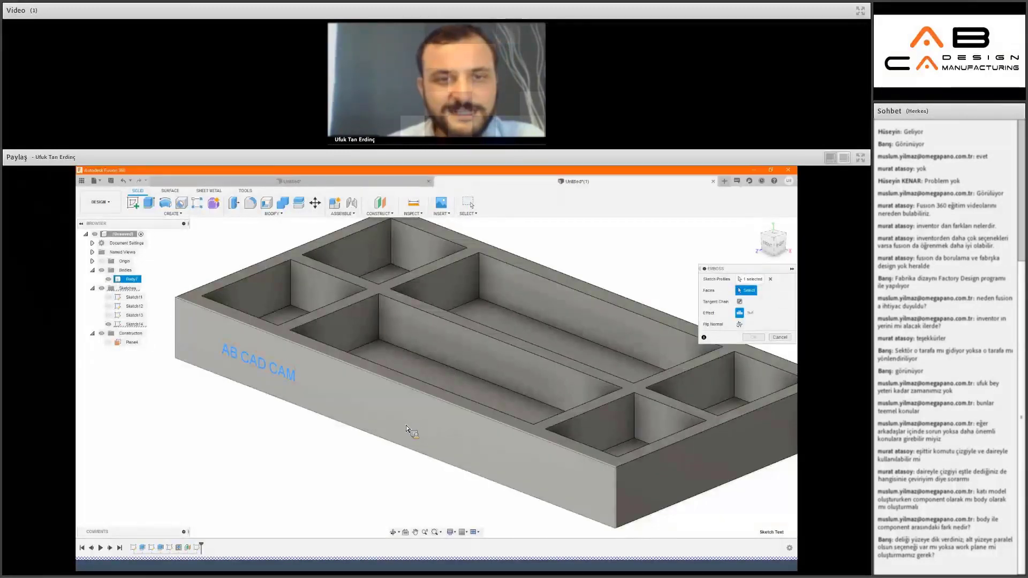
{"action": "left_click", "coordinate": [530, 392]}
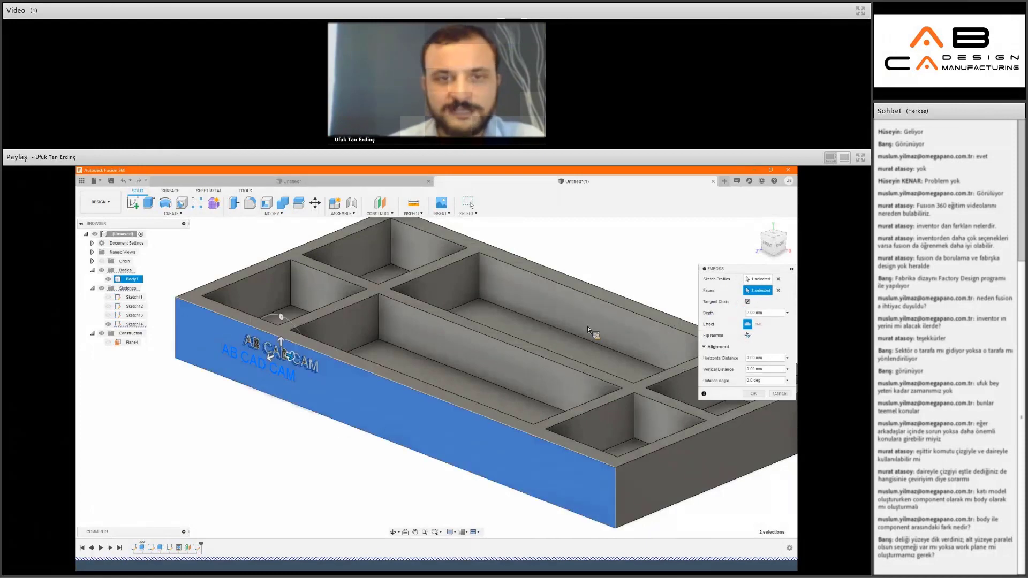
{"action": "mouse_move", "coordinate": [775, 243]}
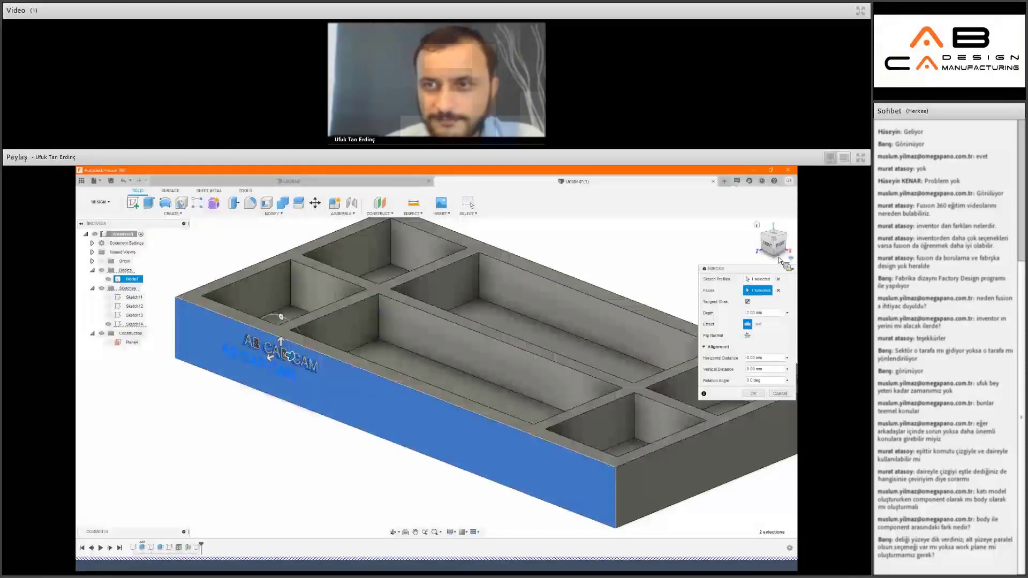
{"action": "middle_click_drag", "start_coordinate": [436, 378], "coordinate": [656, 374], "text": "shift"}
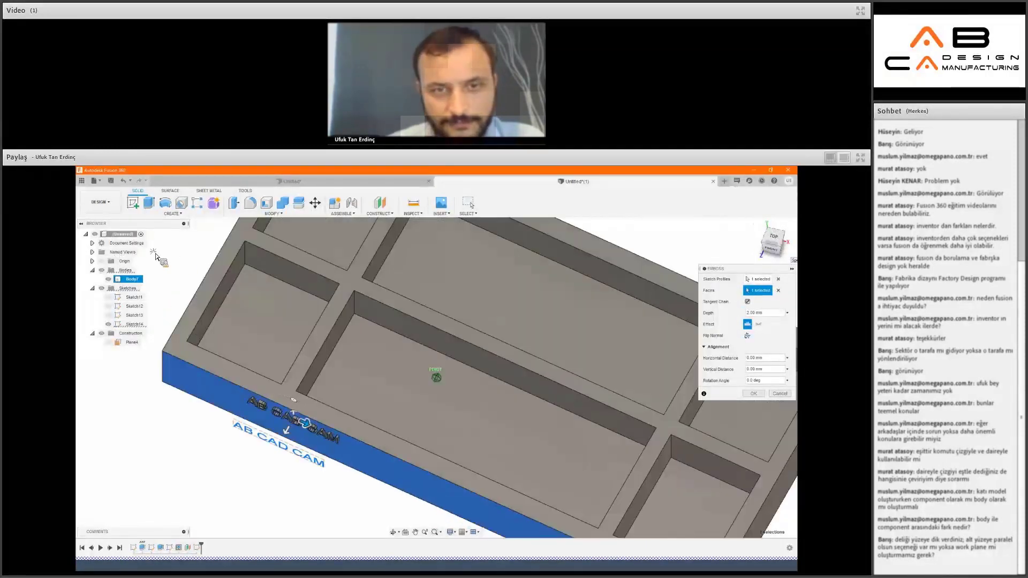
{"action": "scroll", "coordinate": [430, 452], "scroll_direction": "up", "scroll_amount": 5}
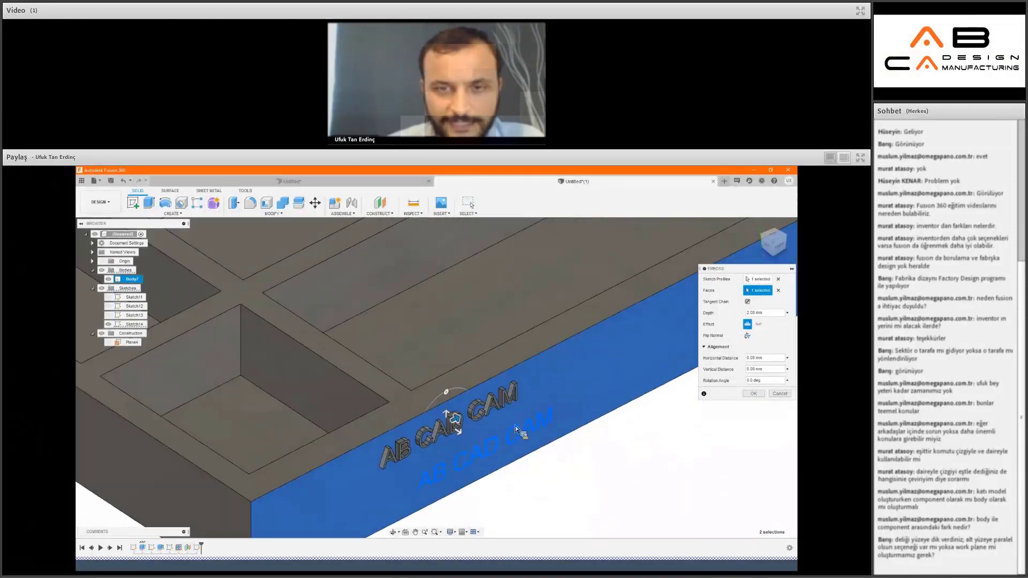
{"action": "scroll", "coordinate": [515, 426], "scroll_direction": "up", "scroll_amount": 3}
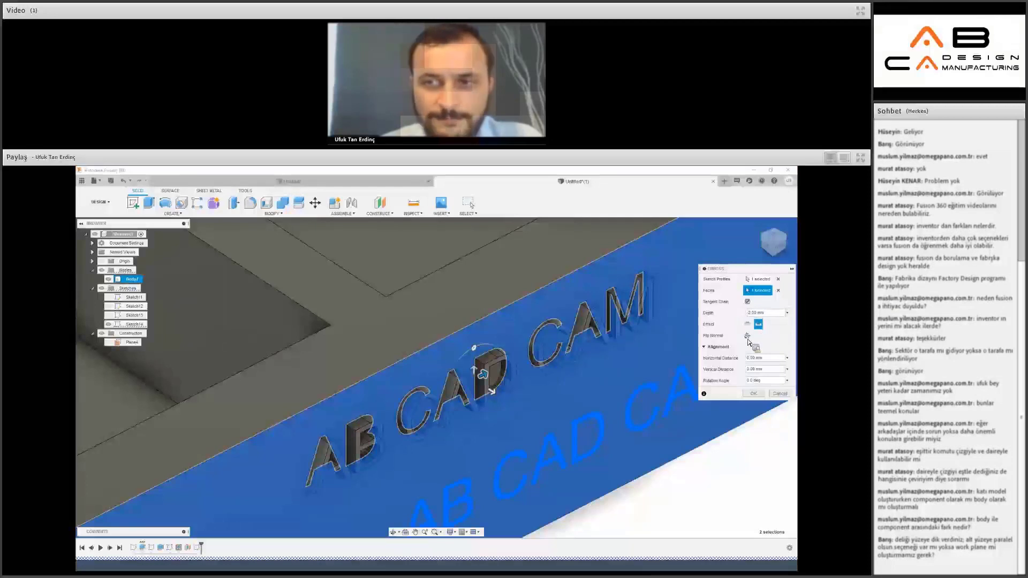
{"action": "left_click", "coordinate": [747, 337]}
{"action": "key", "text": "Return"}
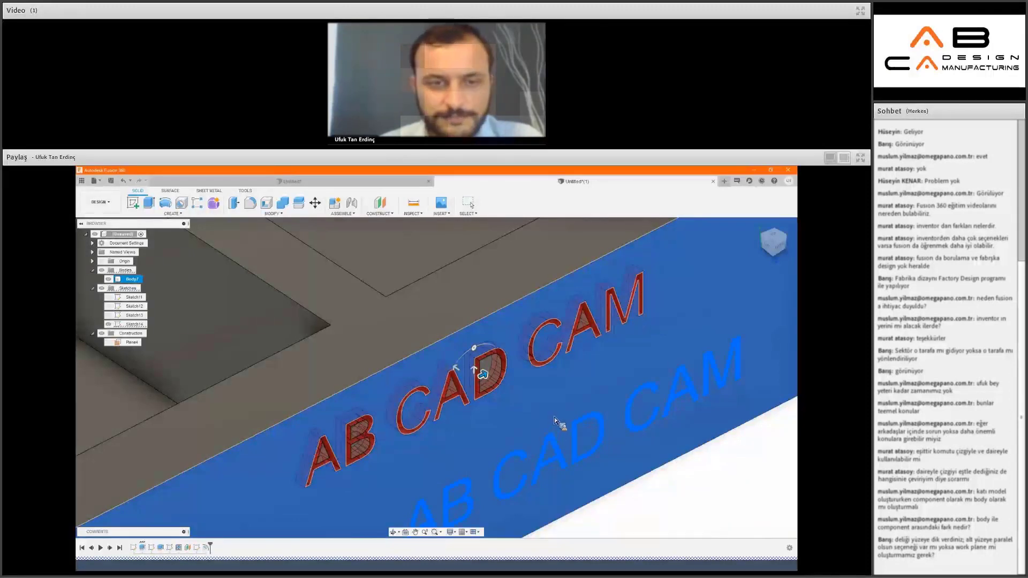
{"action": "left_click", "coordinate": [747, 471]}
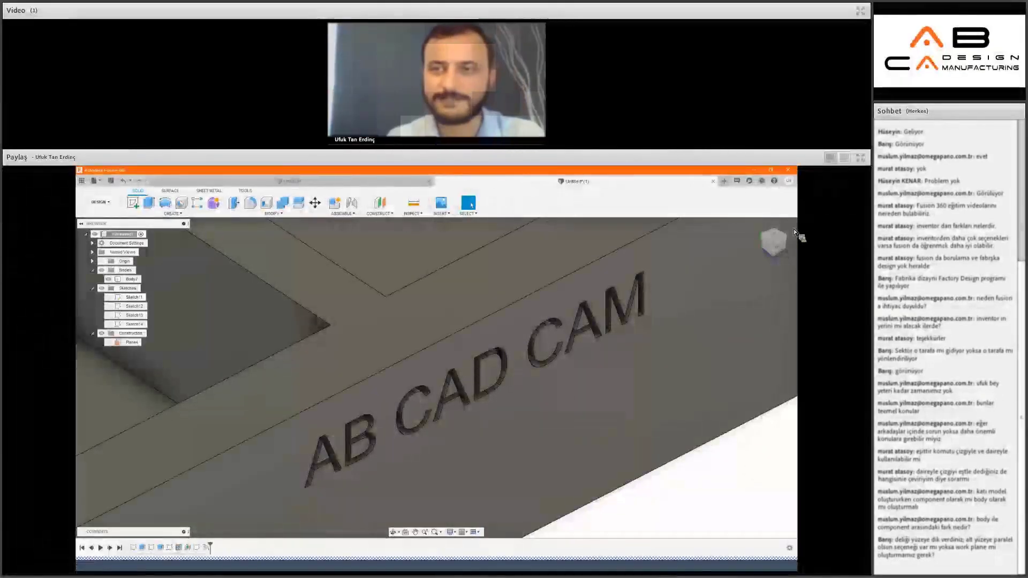
{"action": "left_click", "coordinate": [499, 417]}
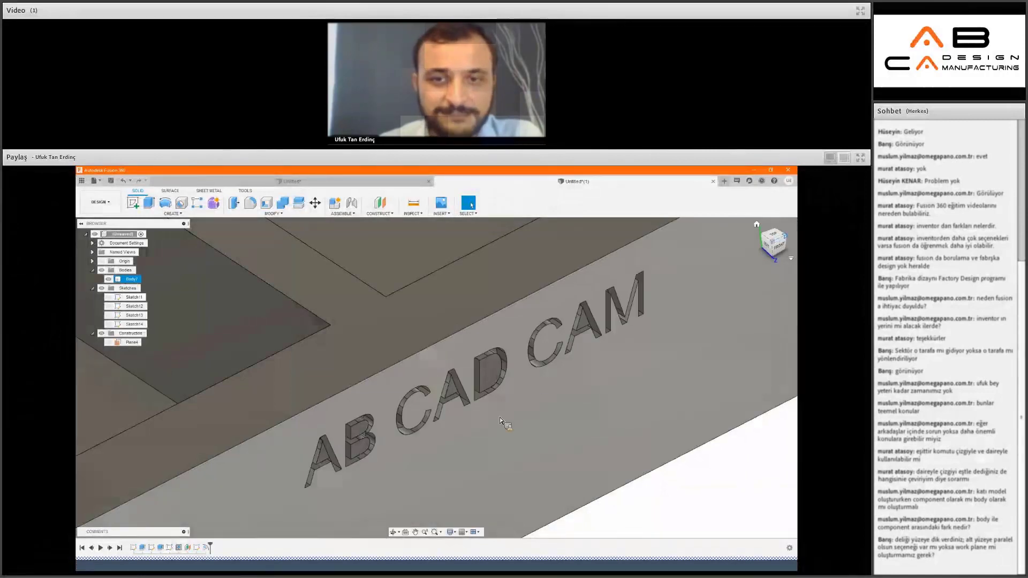
{"action": "mouse_move", "coordinate": [499, 416]}
{"action": "middle_mouse_down", "text": "shift"}
{"action": "mouse_move", "coordinate": [236, 448]}
{"action": "mouse_move", "coordinate": [274, 478]}
{"action": "mouse_move", "coordinate": [288, 413]}
{"action": "mouse_move", "coordinate": [276, 410]}
{"action": "middle_mouse_up", "text": "shift"}
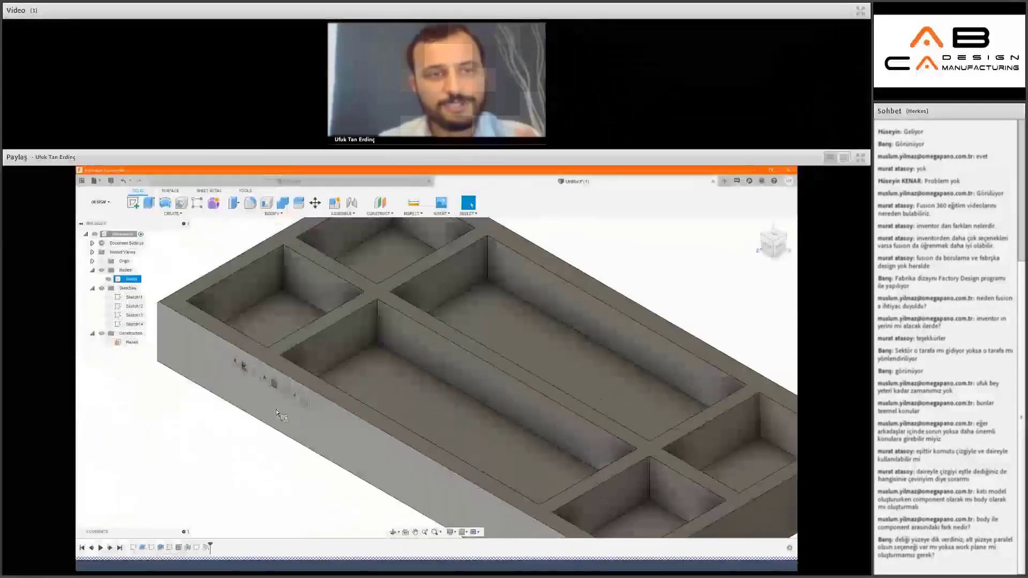
{"action": "scroll", "coordinate": [276, 412], "scroll_direction": "up", "scroll_amount": 2}
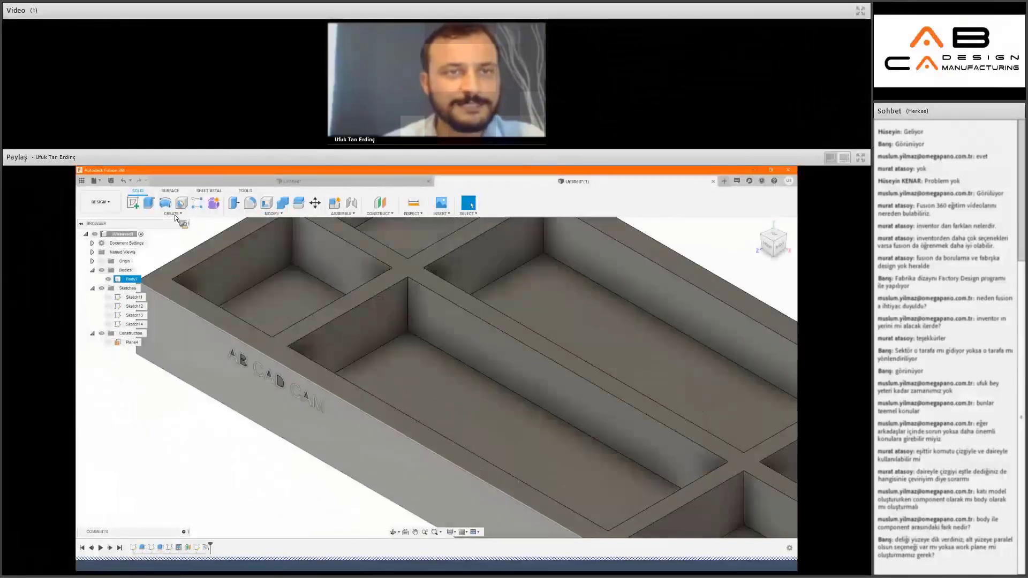
{"action": "left_click", "coordinate": [173, 213]}
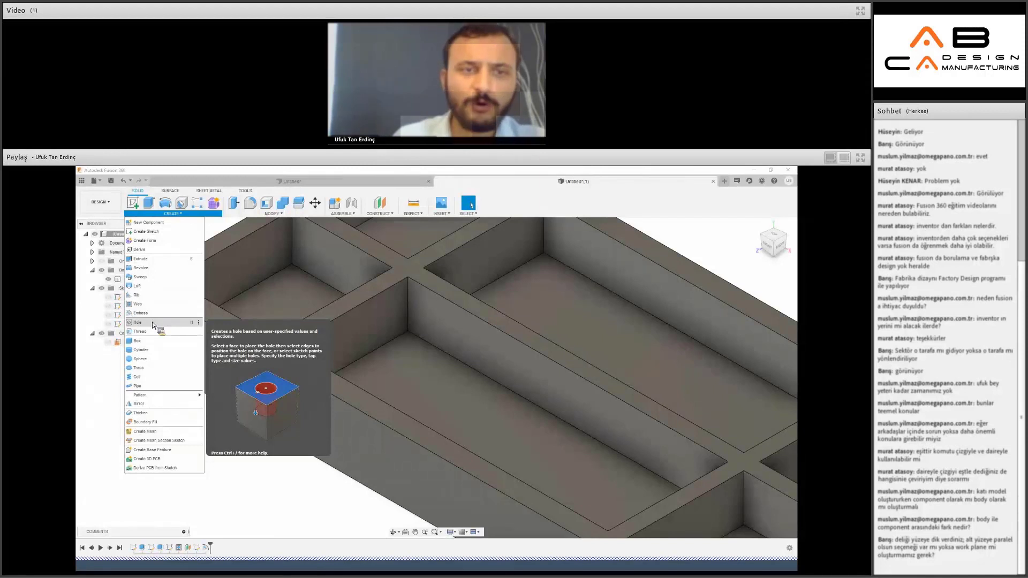
{"action": "left_click", "coordinate": [388, 384]}
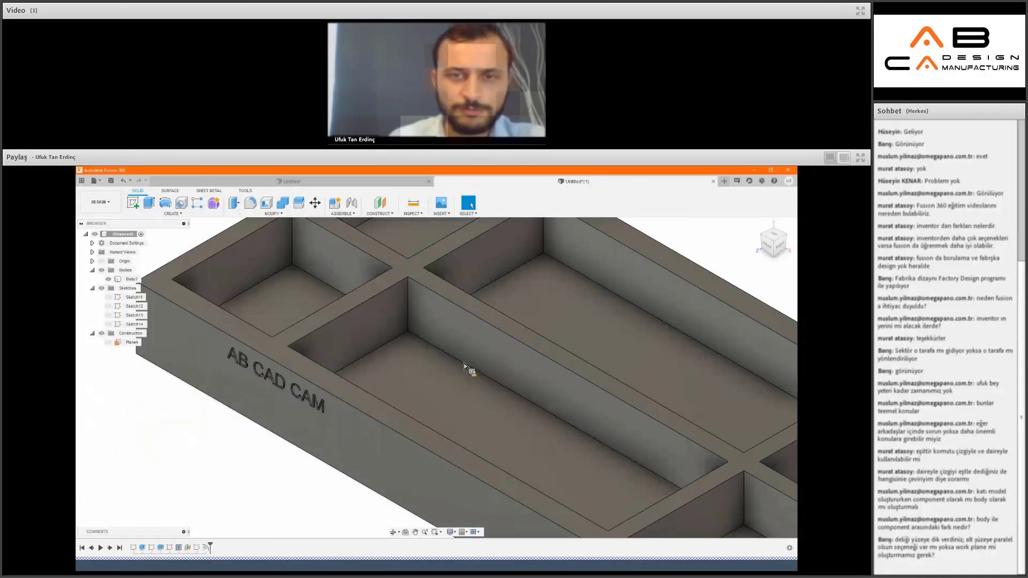
Place a 20 mm diameter hole in the long compartment's floor.
{"action": "left_click", "coordinate": [477, 349]}
{"action": "key", "text": "h"}
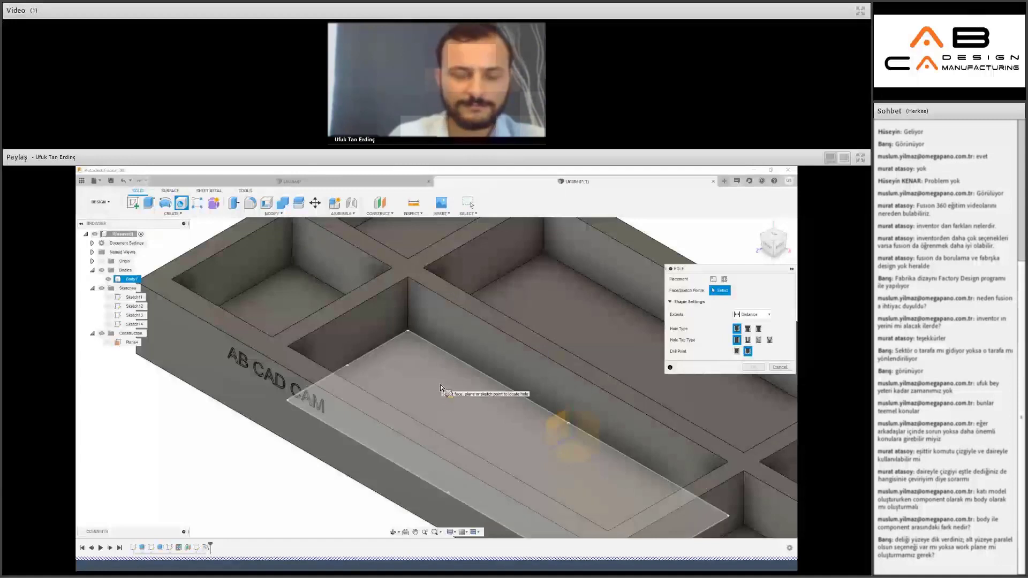
{"action": "left_click", "coordinate": [476, 391]}
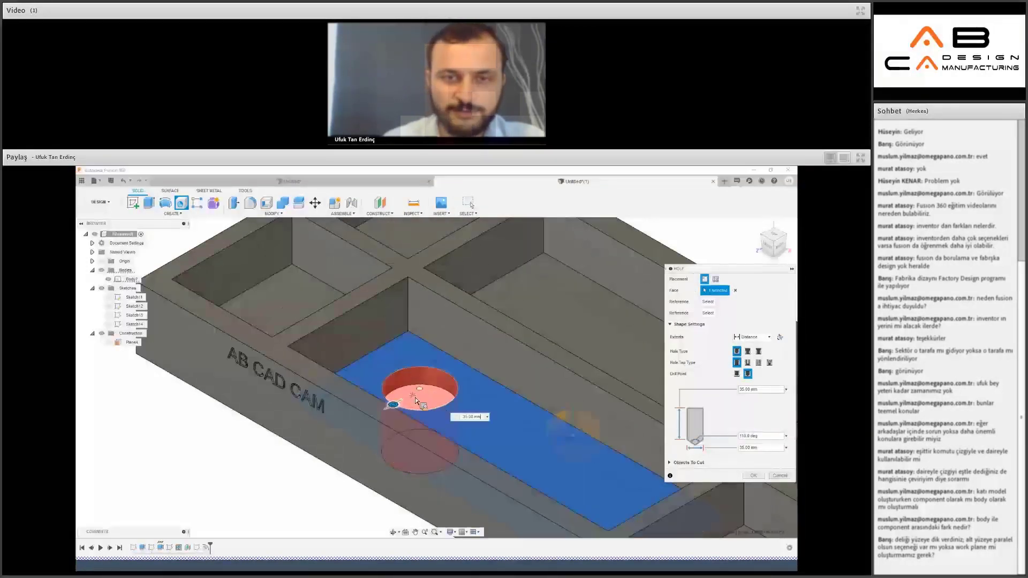
{"action": "left_click_drag", "start_coordinate": [393, 404], "coordinate": [411, 399]}
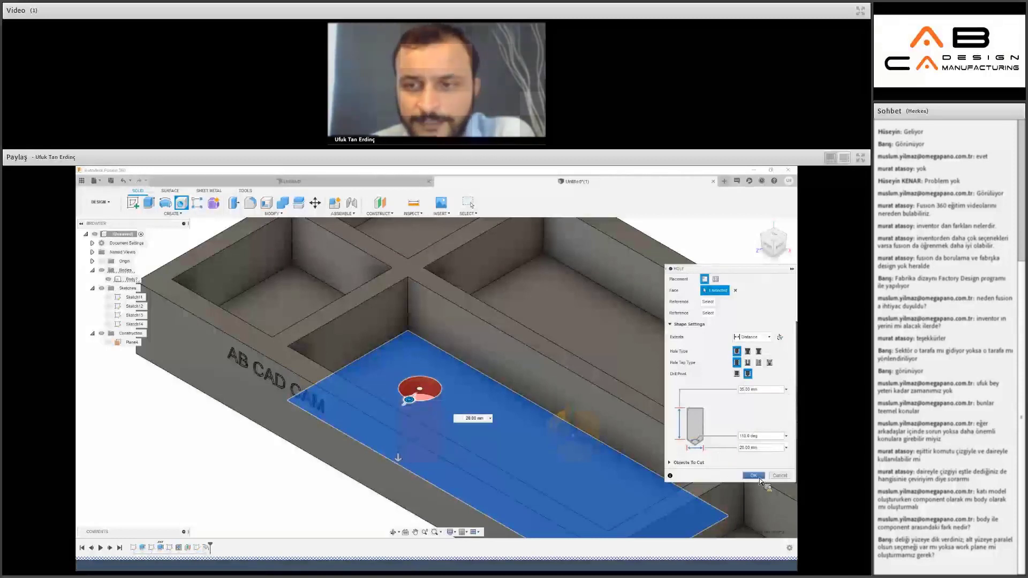
{"action": "key", "text": "Return"}
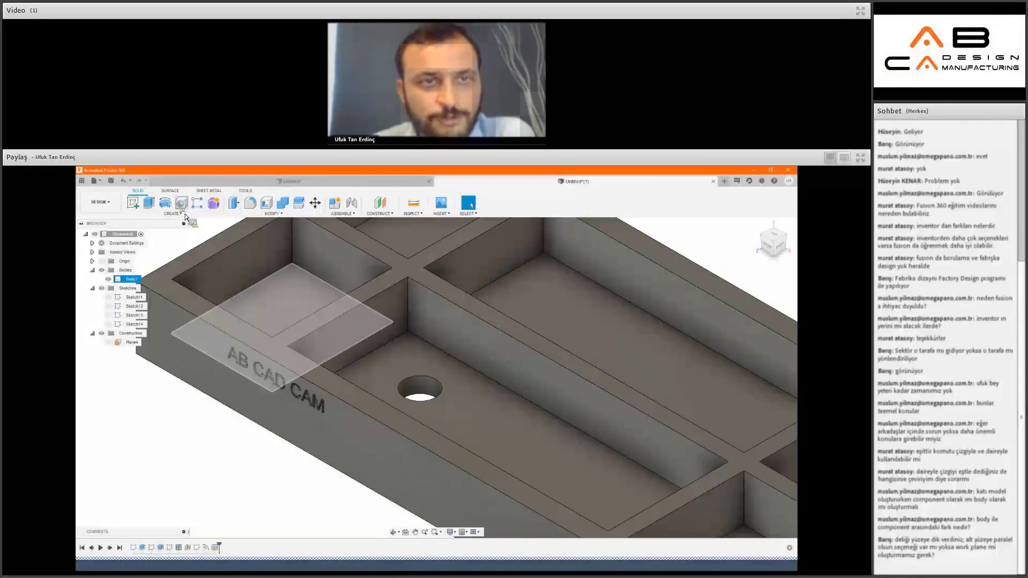
{"action": "left_click", "coordinate": [184, 214]}
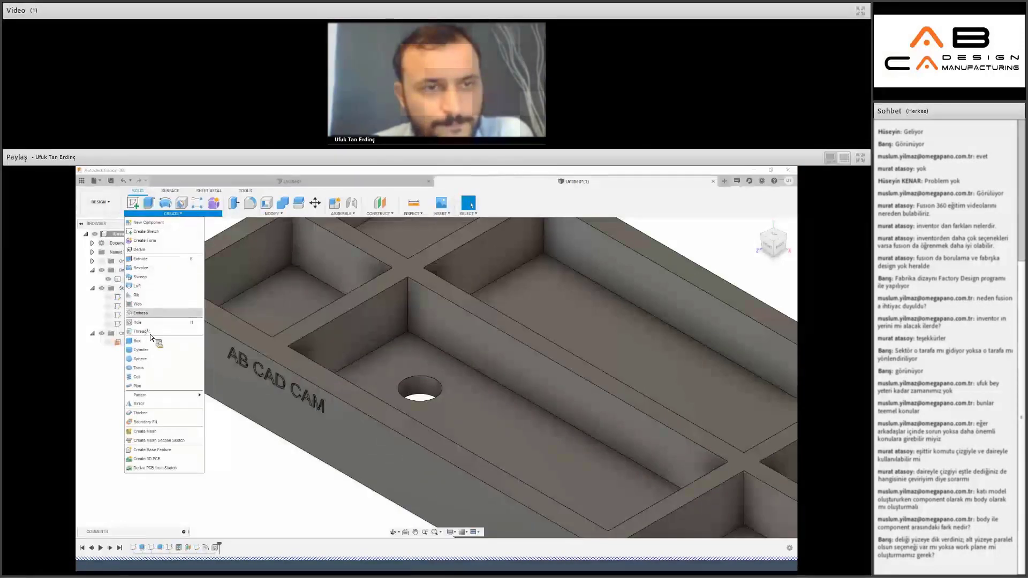
Add a modeled M20x2.5 ISO metric thread to the hole's inner wall.
{"action": "left_click", "coordinate": [230, 347]}
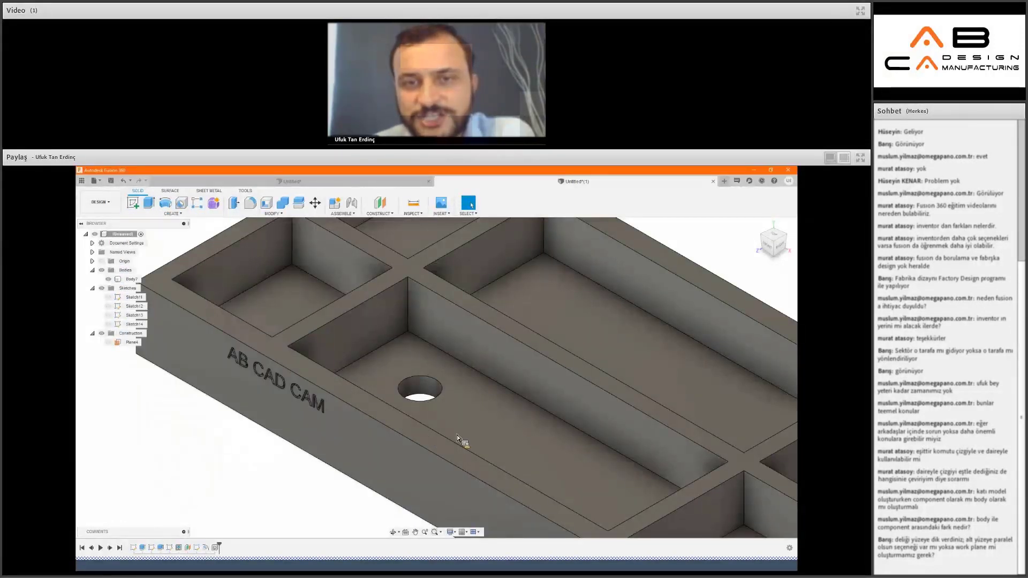
{"action": "left_click", "coordinate": [434, 388]}
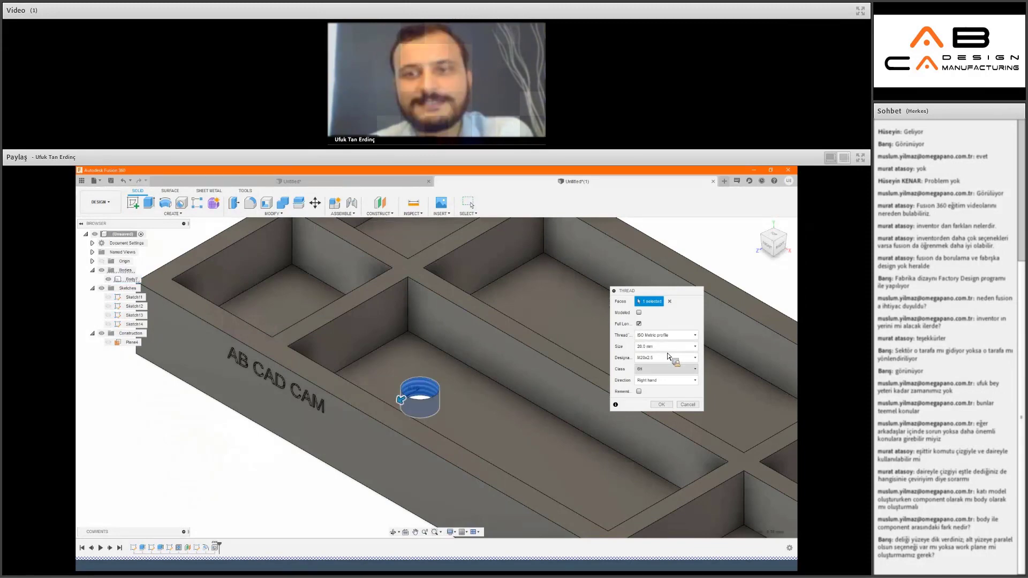
{"action": "scroll", "coordinate": [483, 375], "scroll_direction": "up", "scroll_amount": 3}
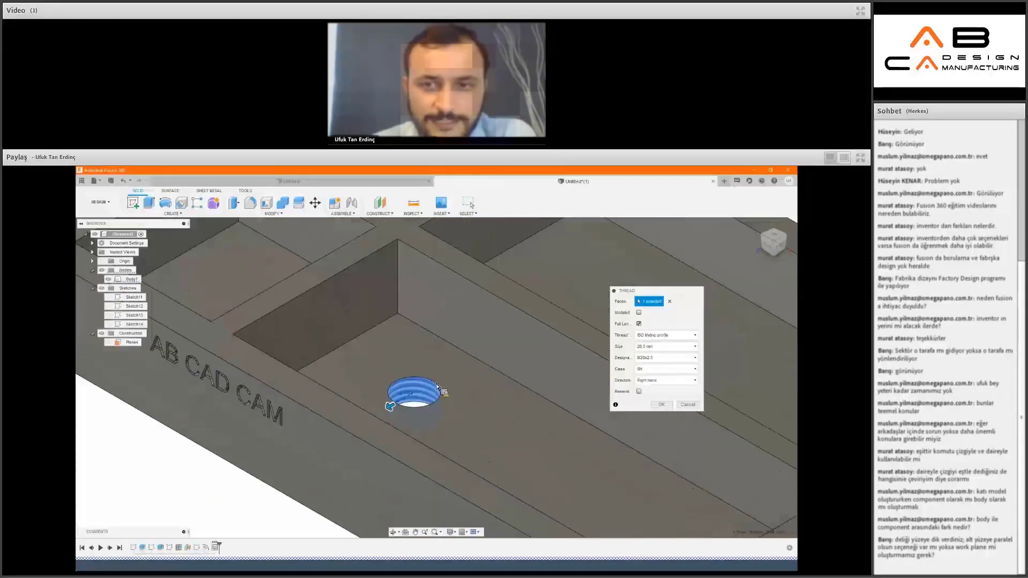
{"action": "scroll", "coordinate": [441, 377], "scroll_direction": "up", "scroll_amount": 3}
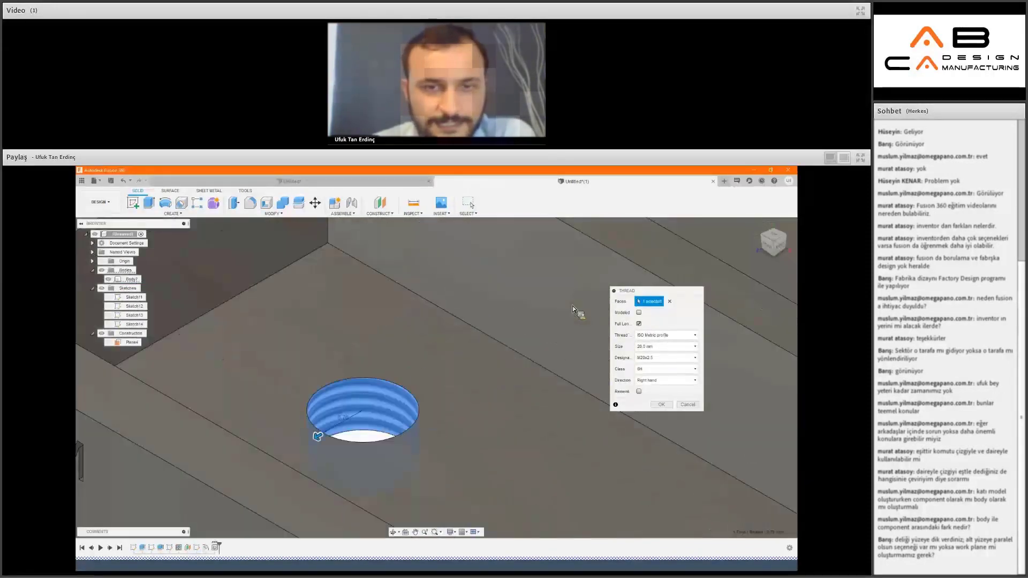
{"action": "left_click", "coordinate": [642, 314]}
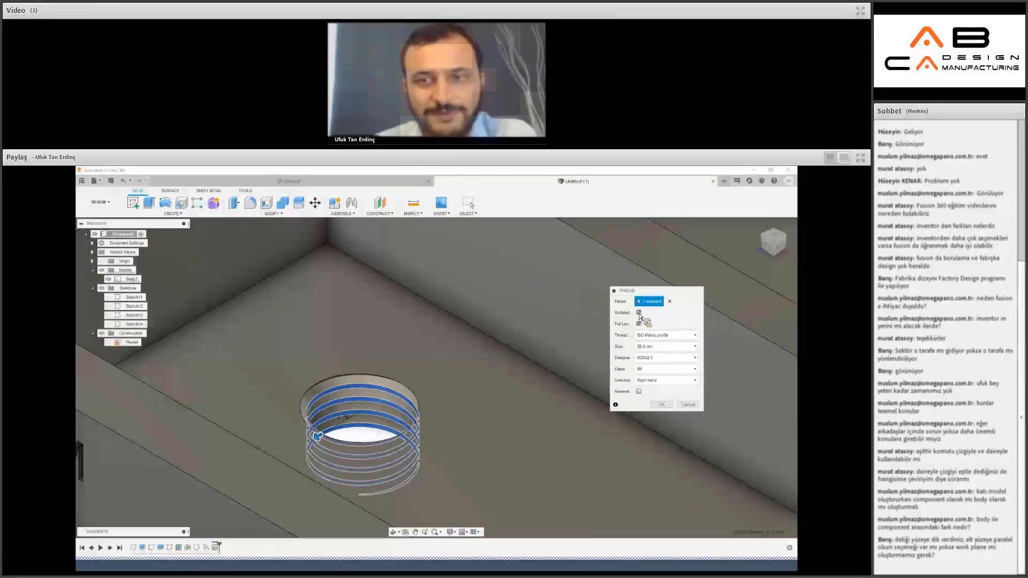
{"action": "left_click", "coordinate": [639, 314]}
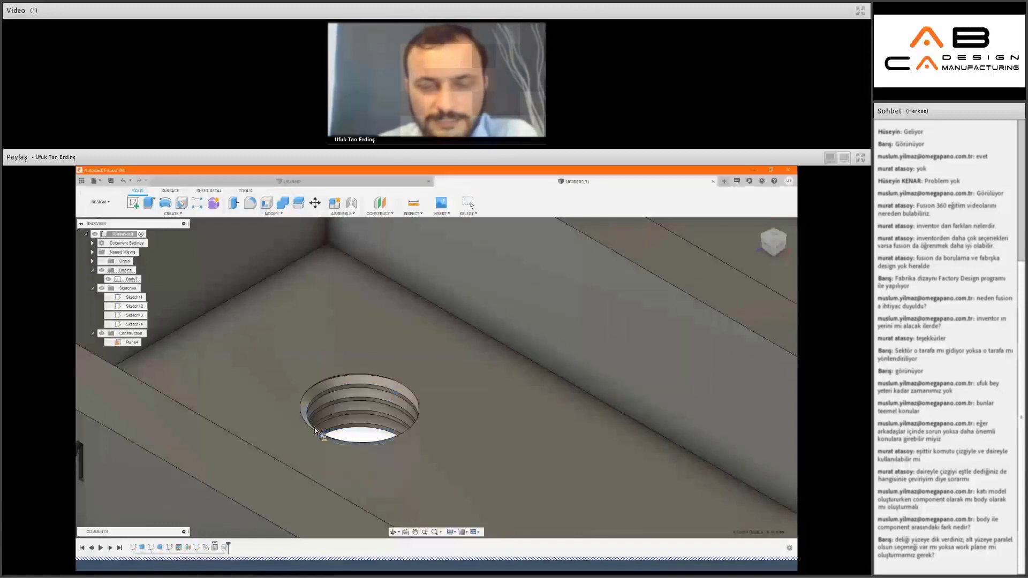
{"action": "scroll", "coordinate": [155, 428], "scroll_direction": "down", "scroll_amount": 3}
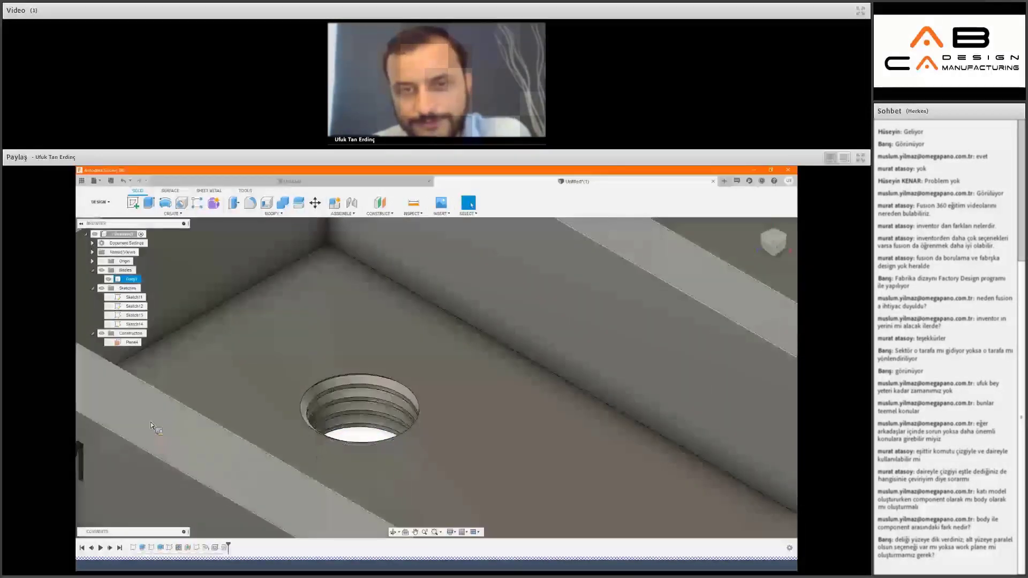
{"action": "scroll", "coordinate": [144, 407], "scroll_direction": "down", "scroll_amount": 2}
Return to the home view showing the whole threaded, engraved tray.
{"action": "left_click", "coordinate": [172, 213]}
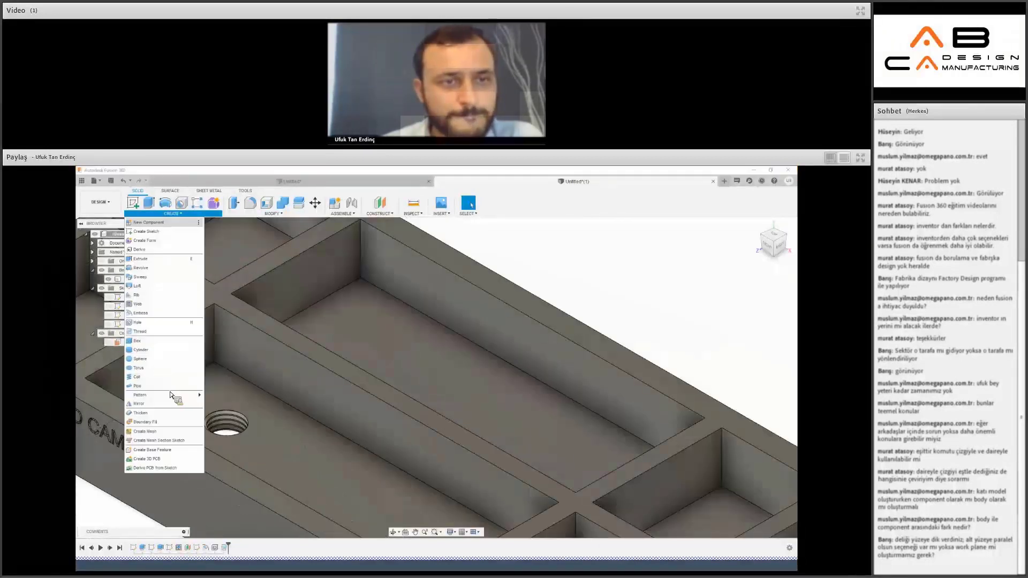
{"action": "scroll", "coordinate": [666, 248], "scroll_direction": "down", "scroll_amount": 3}
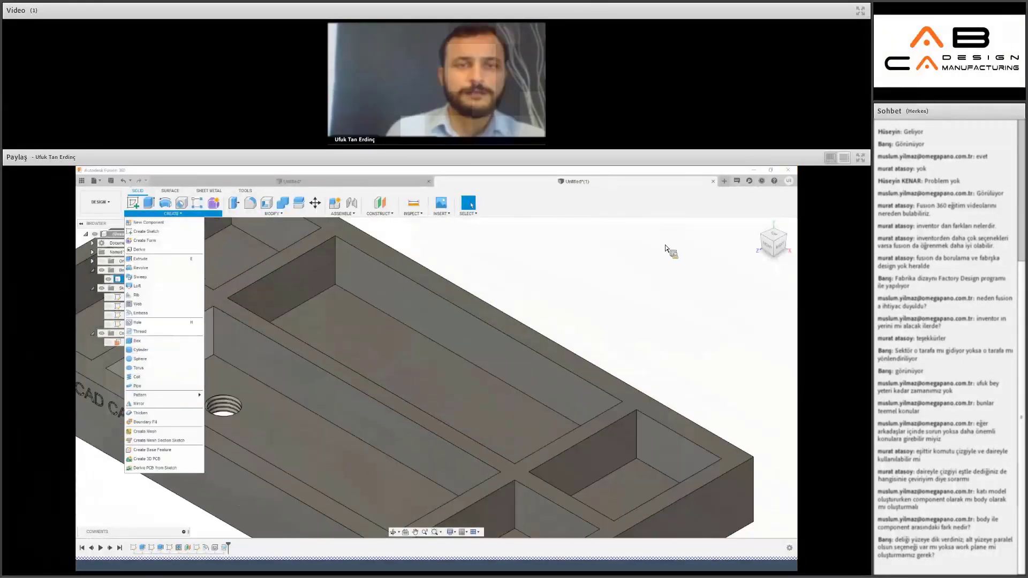
{"action": "scroll", "coordinate": [586, 277], "scroll_direction": "down", "scroll_amount": 2}
{"action": "left_click", "coordinate": [592, 288]}
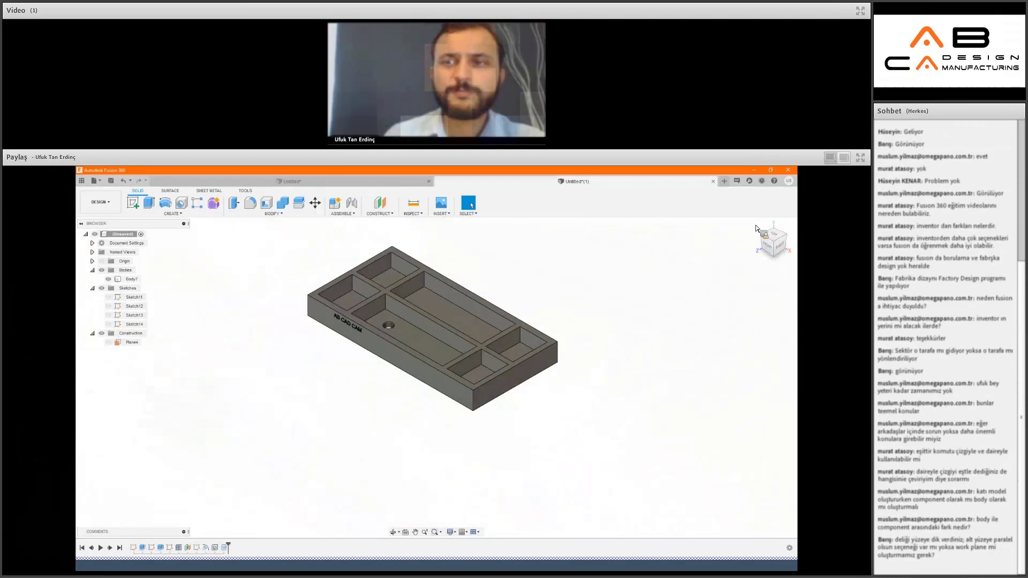
{"action": "left_click", "coordinate": [765, 231]}
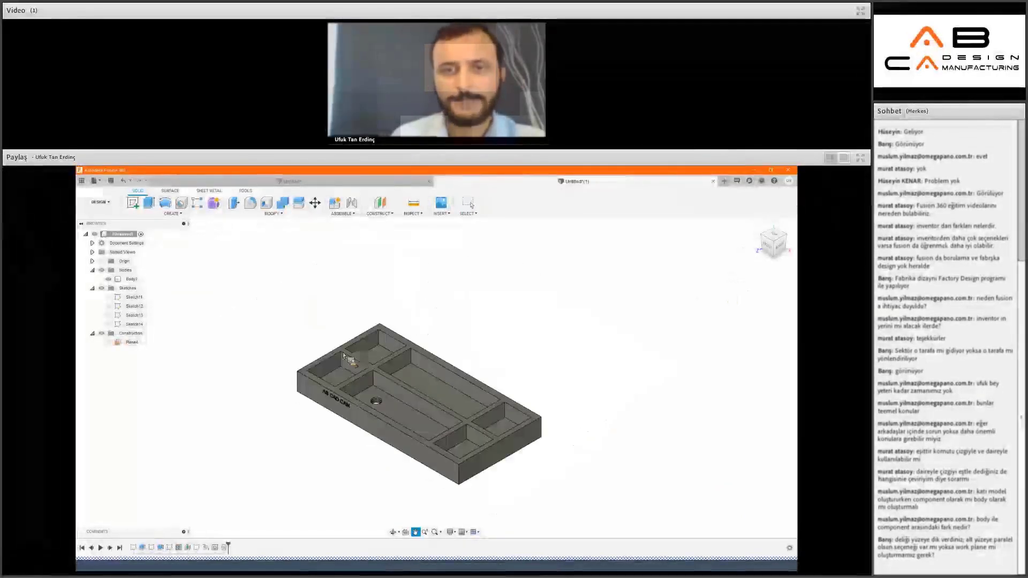
{"action": "left_click", "coordinate": [176, 214]}
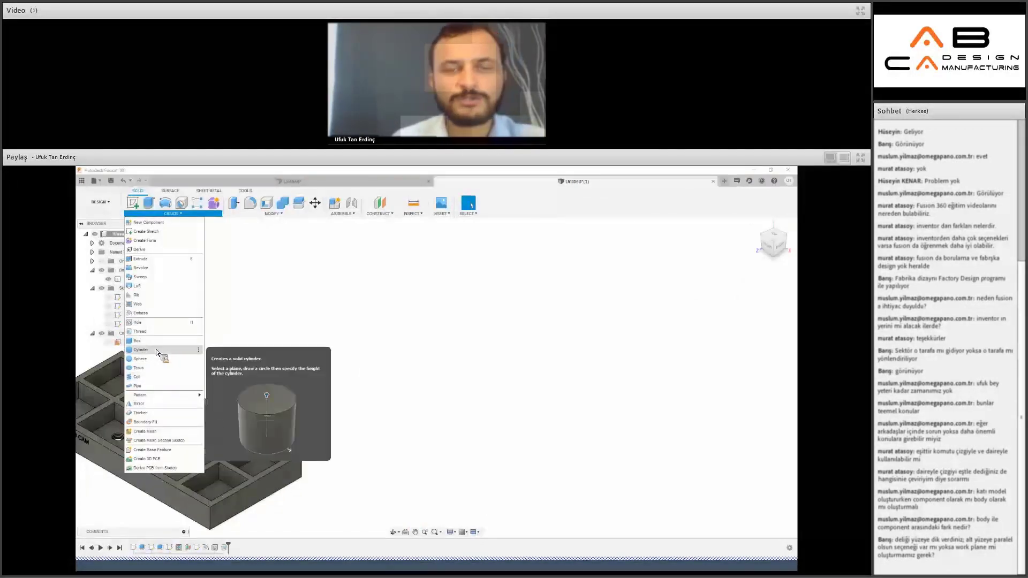
Create a 420 × 230 × 130 mm box body beside the tray, then pan the view.
{"action": "left_click", "coordinate": [249, 332]}
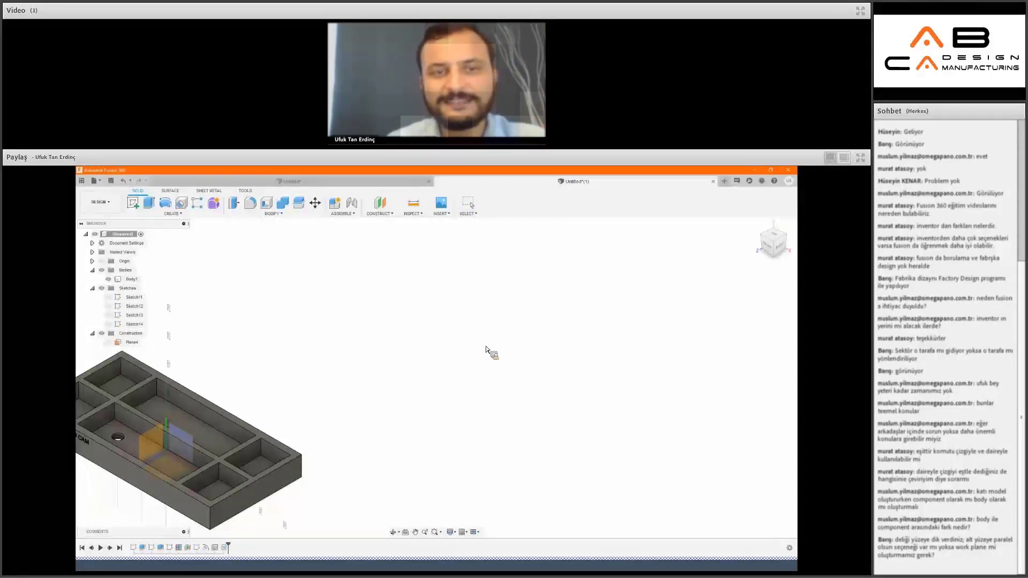
{"action": "left_click", "coordinate": [511, 373]}
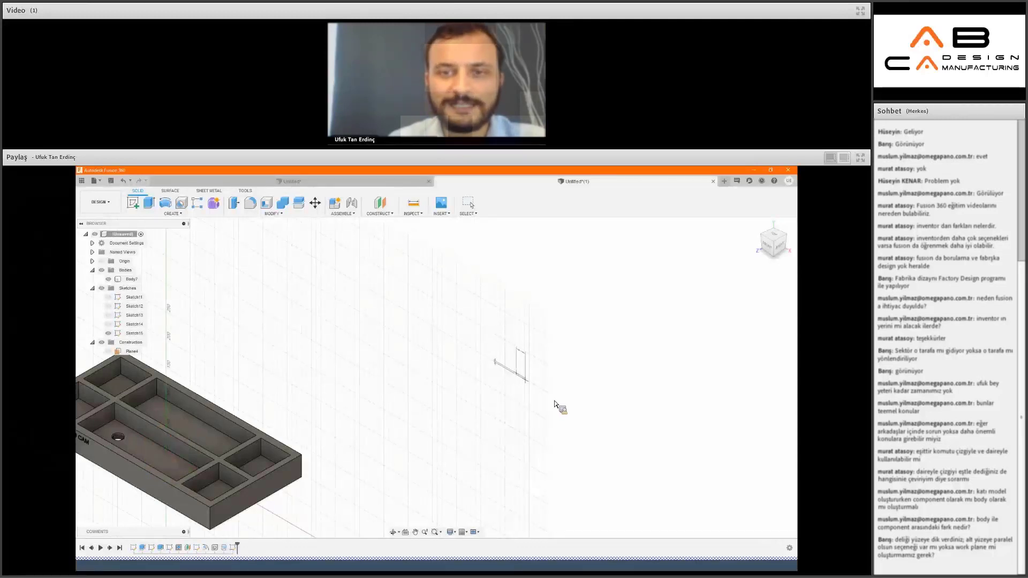
{"action": "left_click", "coordinate": [647, 371]}
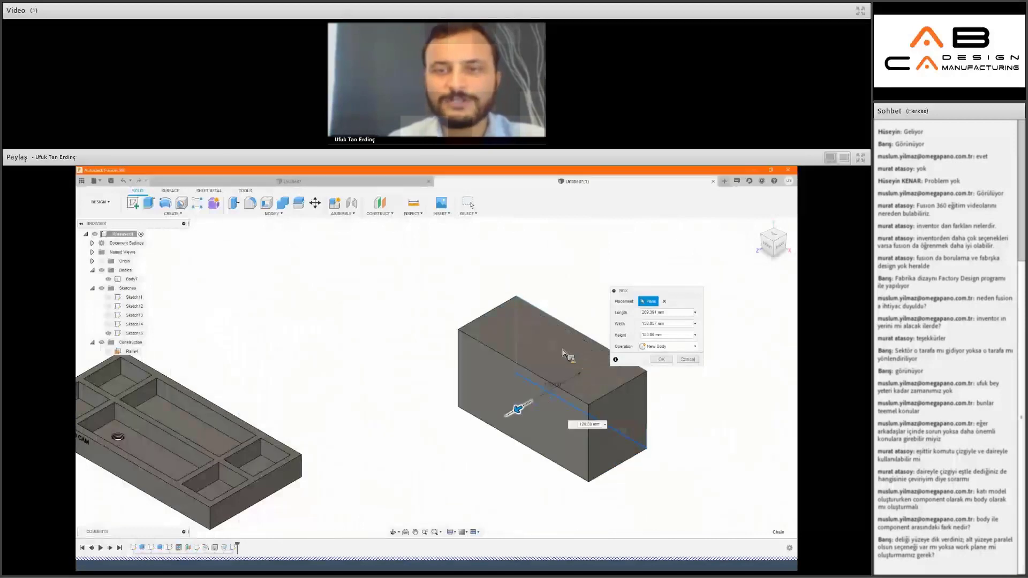
{"action": "type", "text": "130"}
{"action": "key", "text": "Tab"}
{"action": "type", "text": "230"}
{"action": "key", "text": "Tab"}
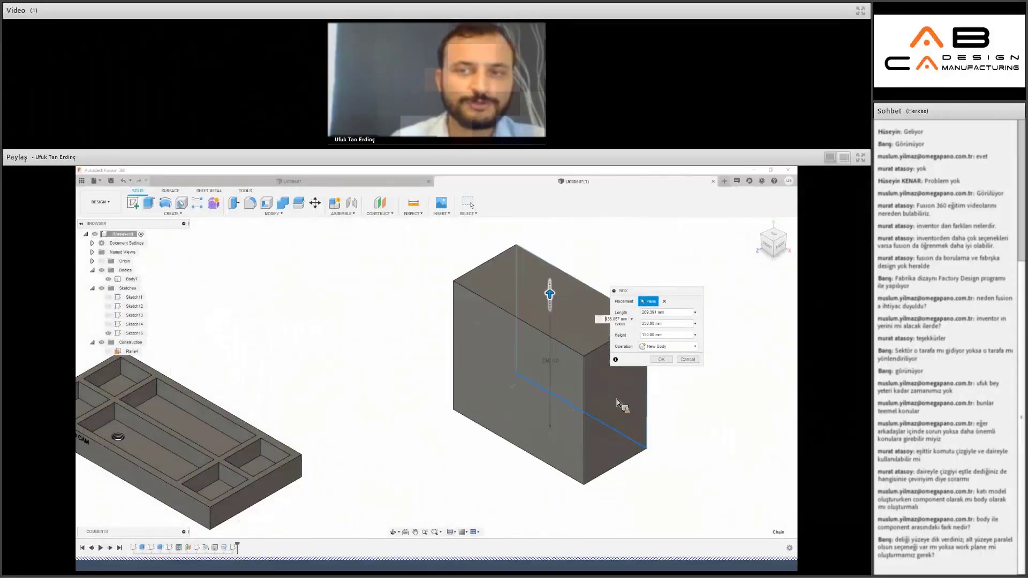
{"action": "type", "text": "420"}
{"action": "key", "text": "Tab"}
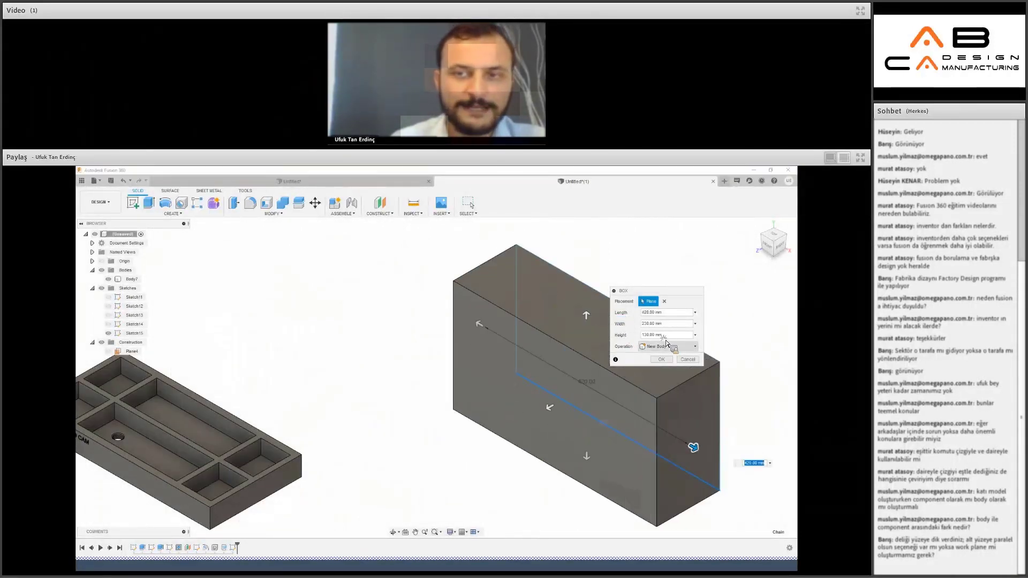
{"action": "key", "text": "Return"}
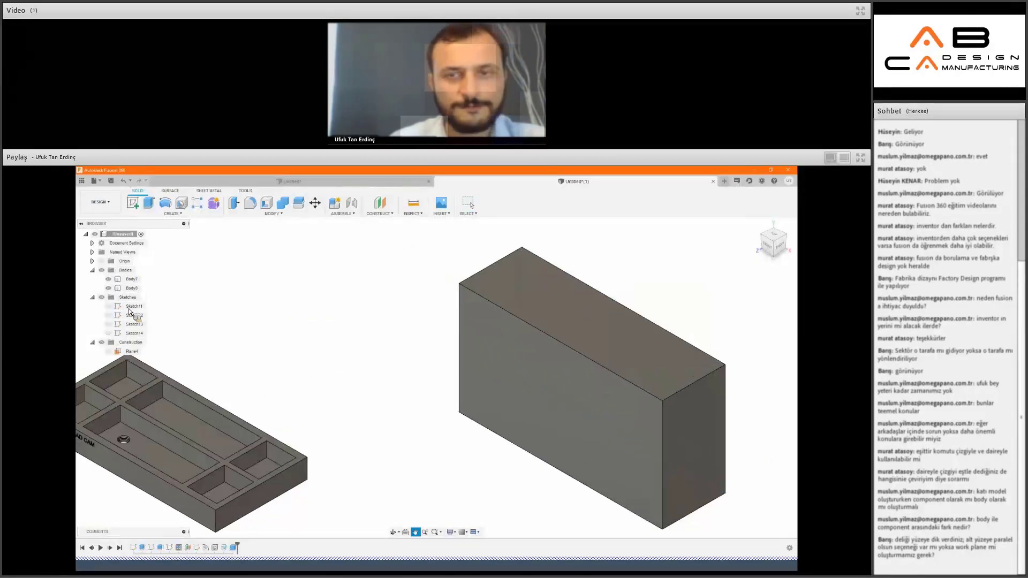
{"action": "left_click", "coordinate": [170, 214]}
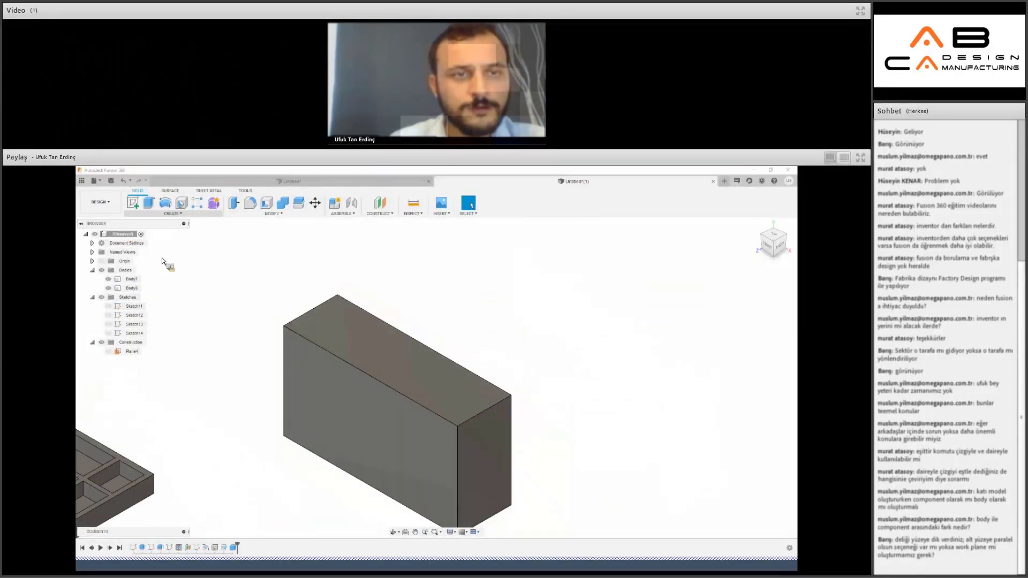
{"action": "left_click", "coordinate": [612, 287]}
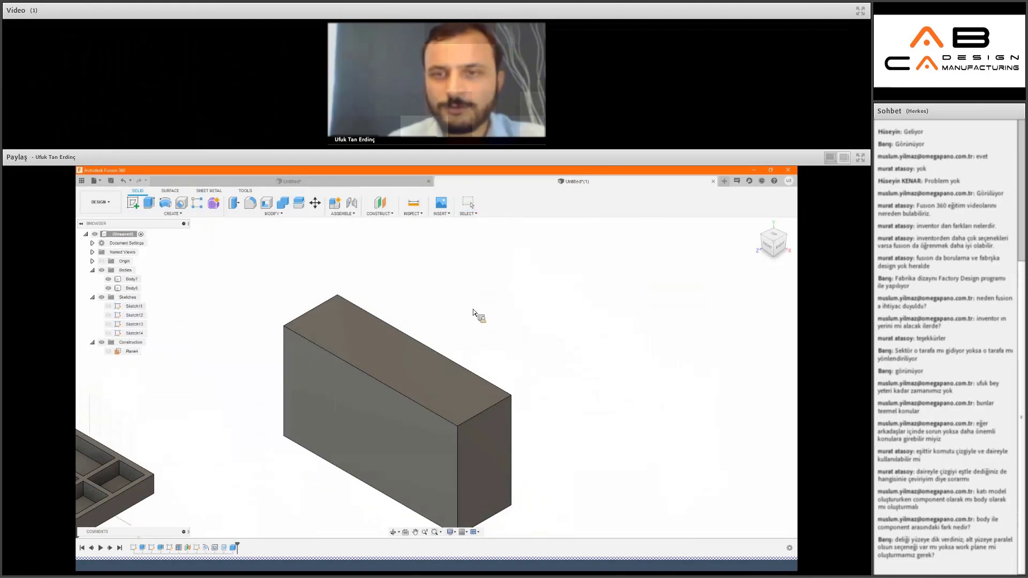
{"action": "middle_click_drag", "start_coordinate": [732, 289], "coordinate": [584, 315]}
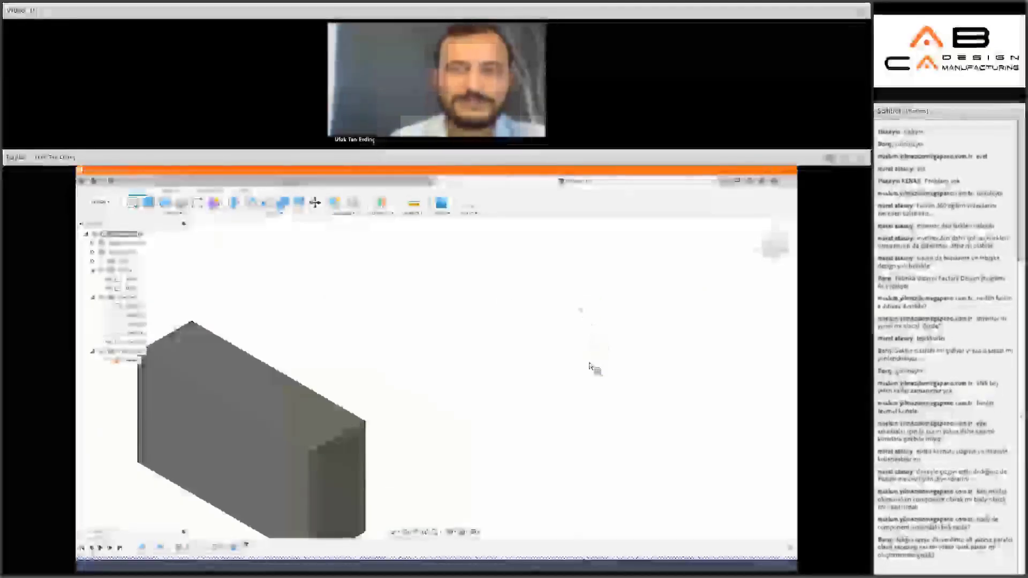
Create a solid cylinder body from the canvas quick menu.
{"action": "right_click", "coordinate": [589, 326]}
{"action": "left_click", "coordinate": [582, 336]}
{"action": "left_click", "coordinate": [580, 310]}
{"action": "left_click", "coordinate": [578, 271]}
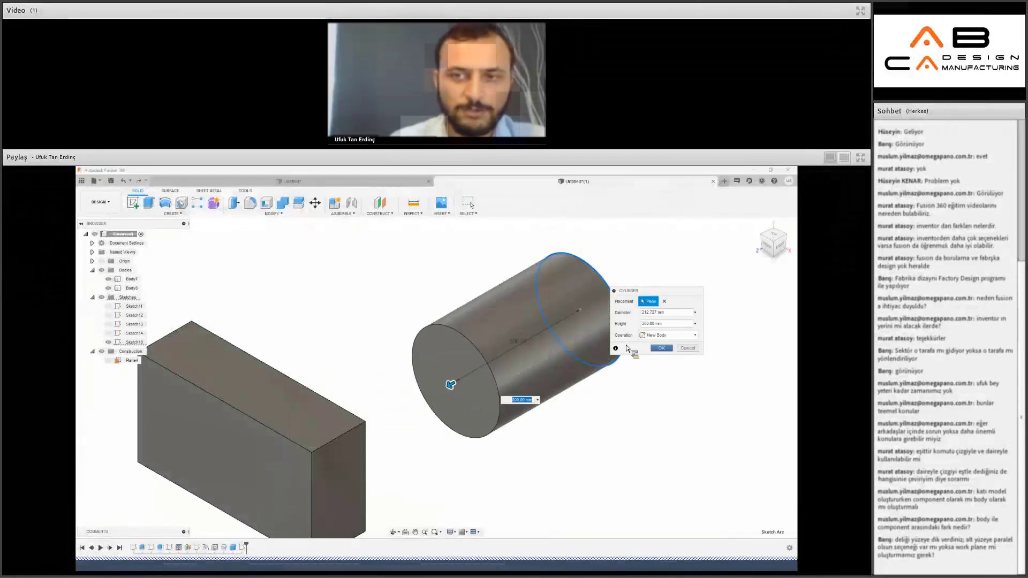
{"action": "left_click", "coordinate": [661, 347]}
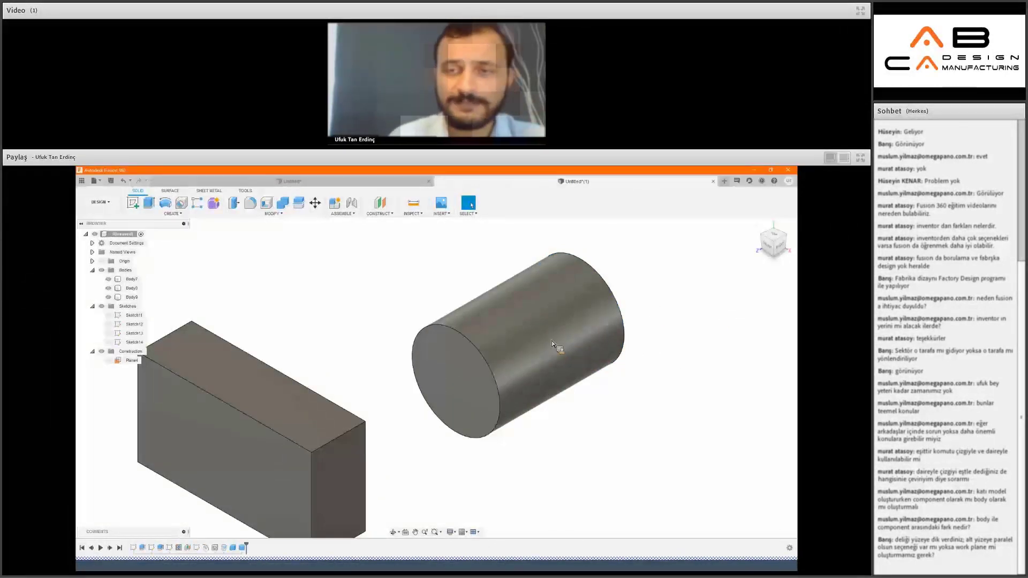
{"action": "middle_click_drag", "start_coordinate": [551, 340], "coordinate": [304, 397]}
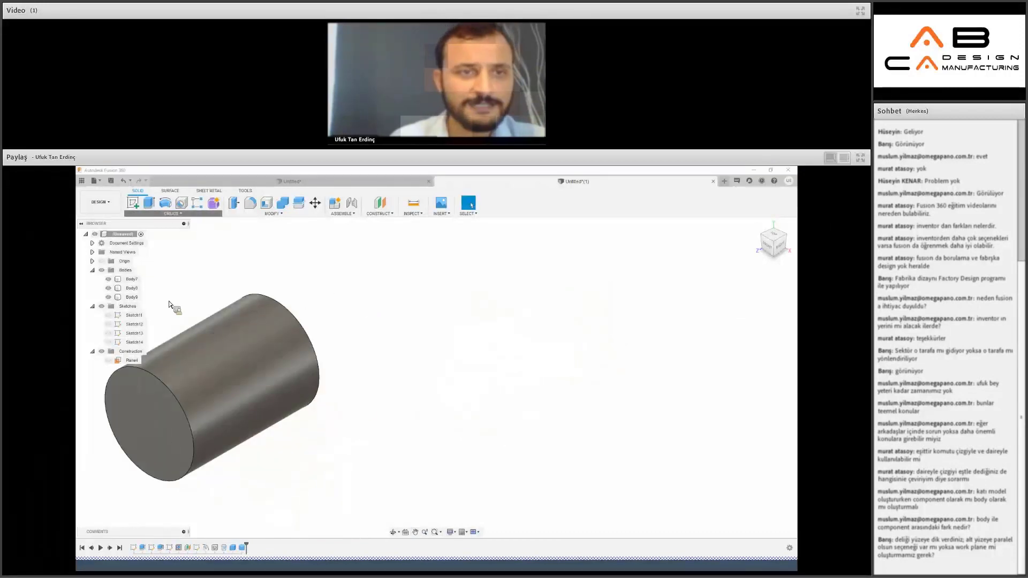
Create a 250 mm diameter sphere body in empty space.
{"action": "left_click", "coordinate": [172, 213]}
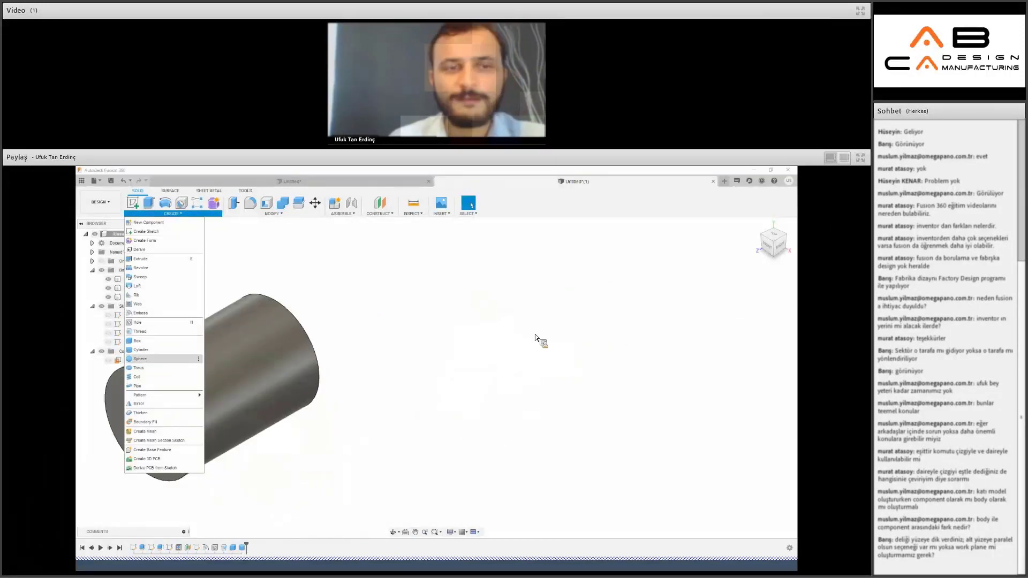
{"action": "left_click", "coordinate": [557, 343]}
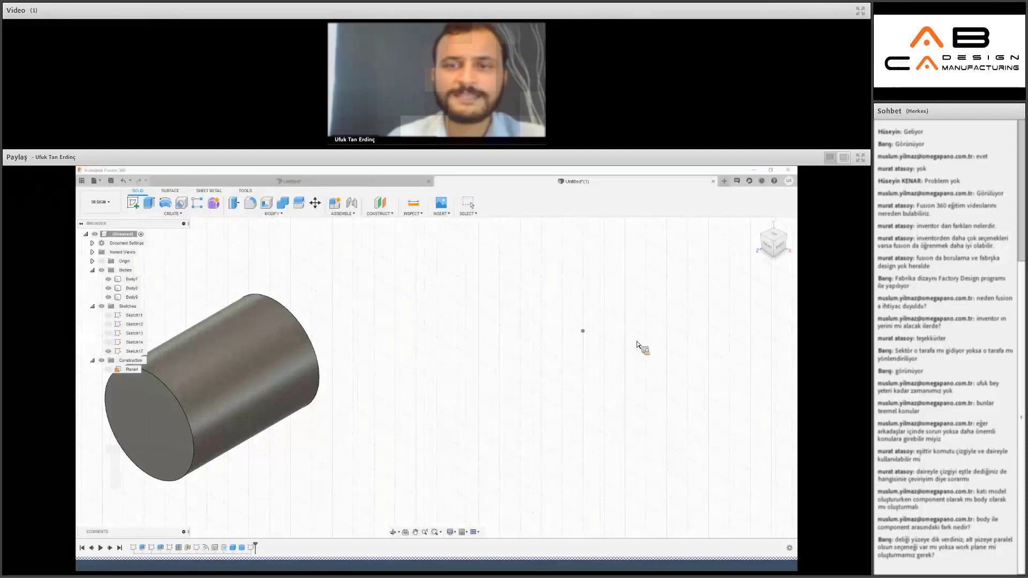
{"action": "left_click", "coordinate": [582, 331]}
{"action": "left_click_drag", "start_coordinate": [570, 340], "coordinate": [523, 365]}
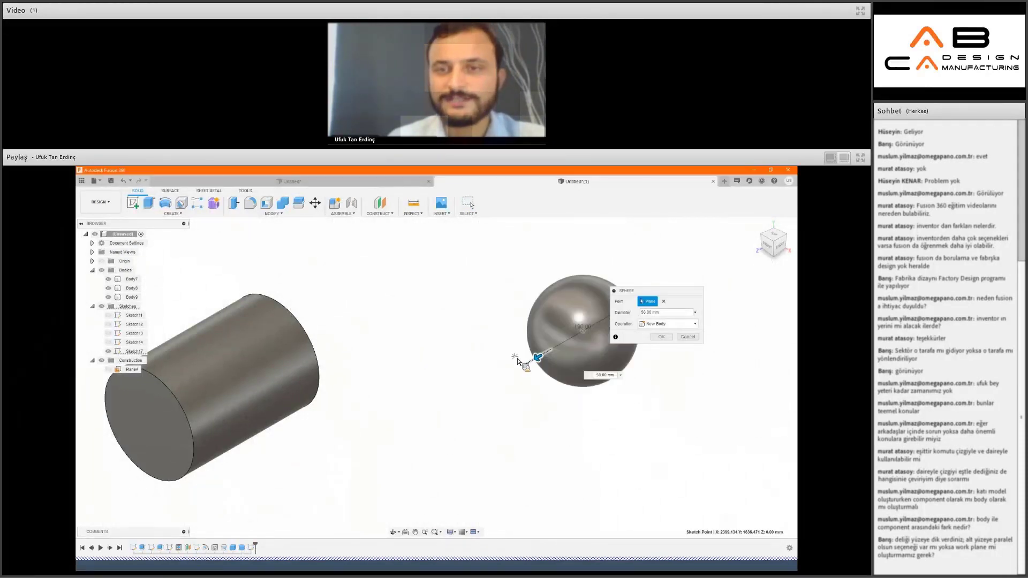
{"action": "left_click", "coordinate": [669, 339]}
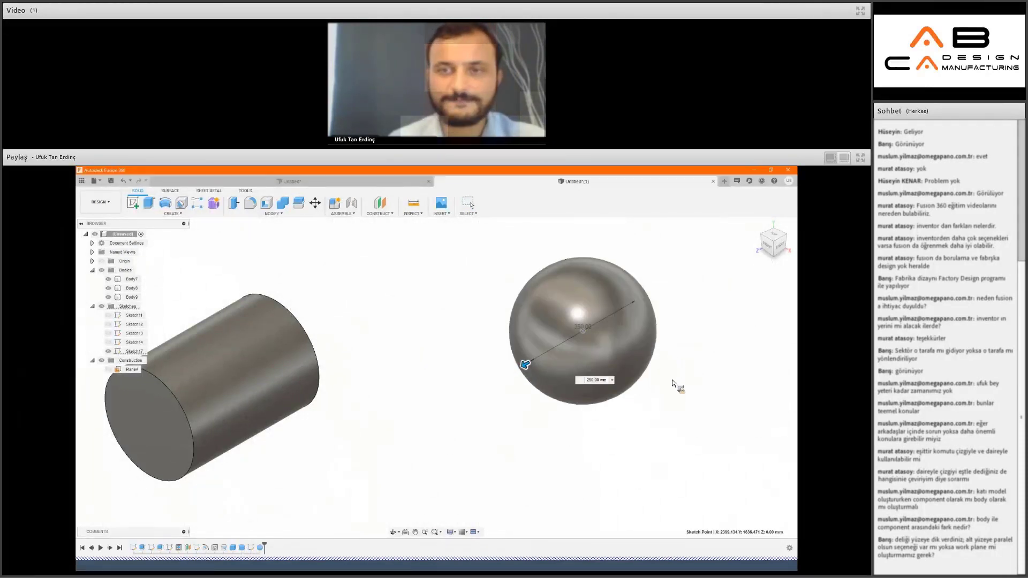
{"action": "scroll", "coordinate": [676, 391], "scroll_direction": "down", "scroll_amount": 3}
{"action": "middle_click_drag", "start_coordinate": [406, 412], "coordinate": [150, 309]}
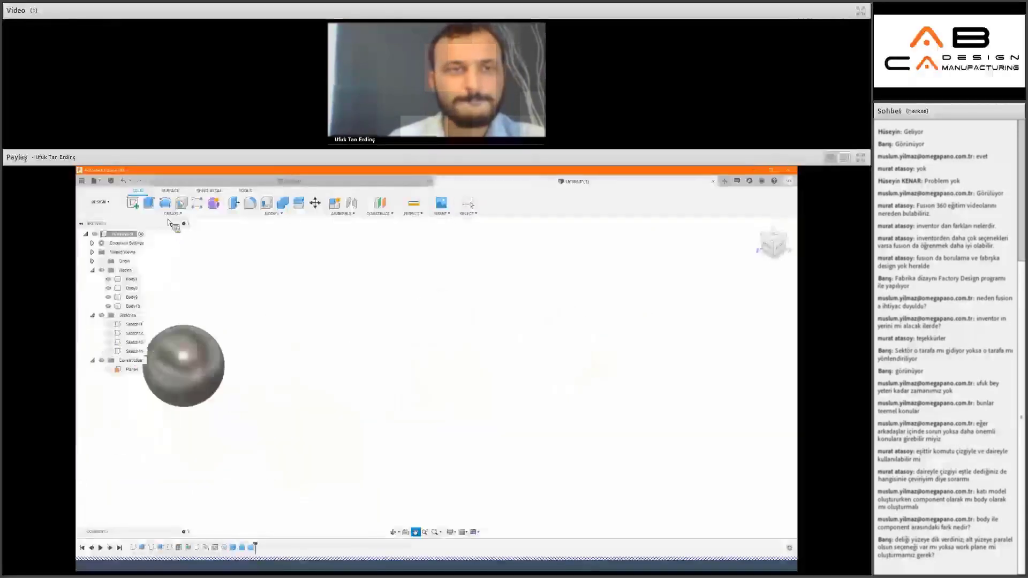
Create a torus body with a 300 mm tube diameter.
{"action": "left_click", "coordinate": [173, 213]}
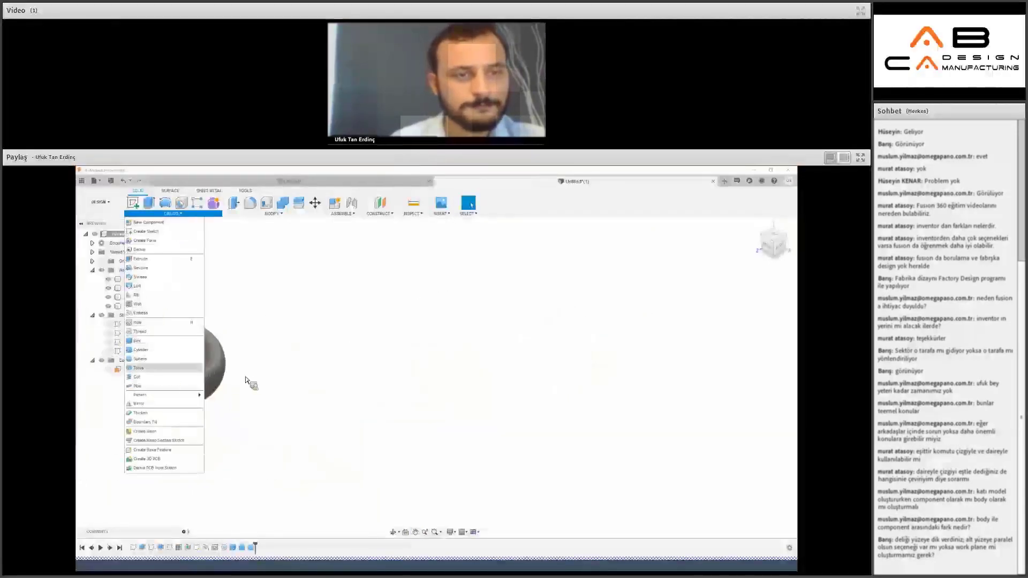
{"action": "left_click", "coordinate": [566, 378]}
{"action": "left_click", "coordinate": [593, 394]}
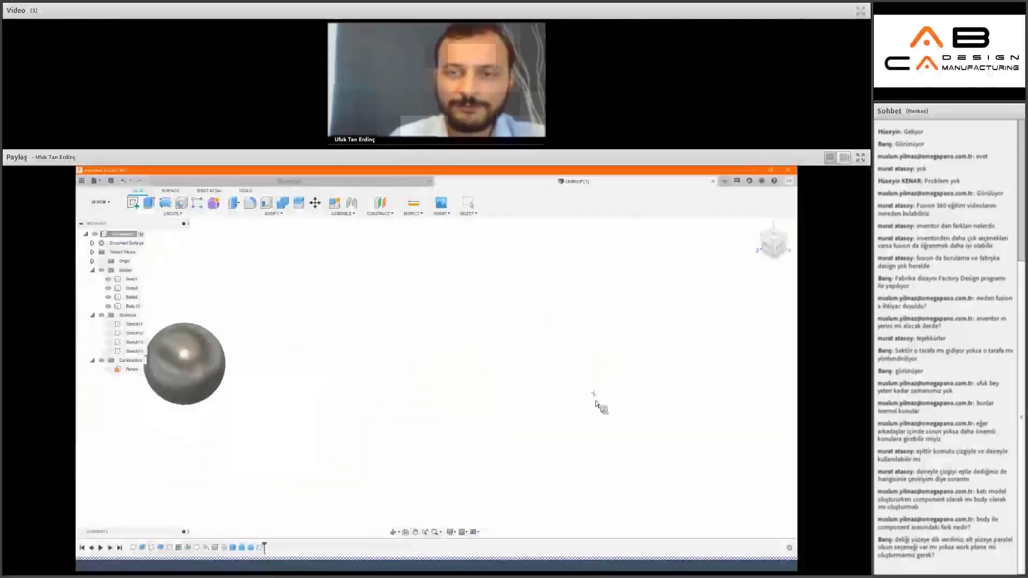
{"action": "left_click", "coordinate": [632, 452]}
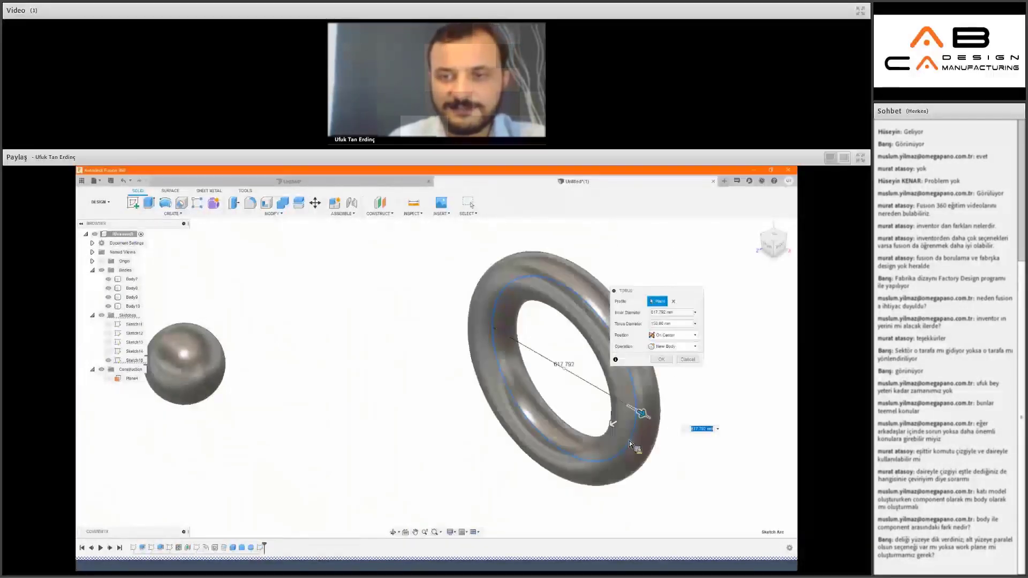
{"action": "type", "text": "300"}
{"action": "key", "text": "Return"}
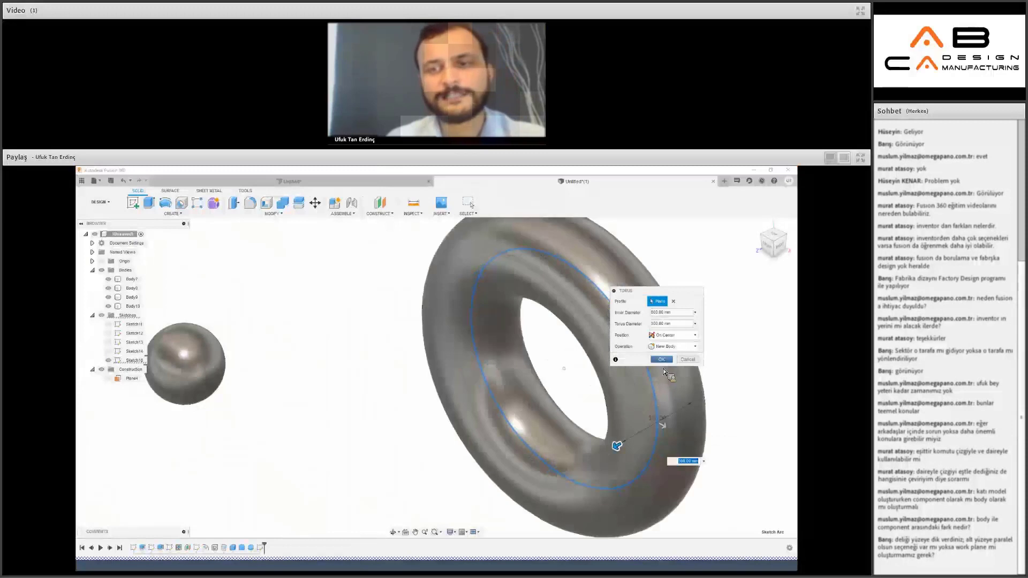
{"action": "key", "text": "Return"}
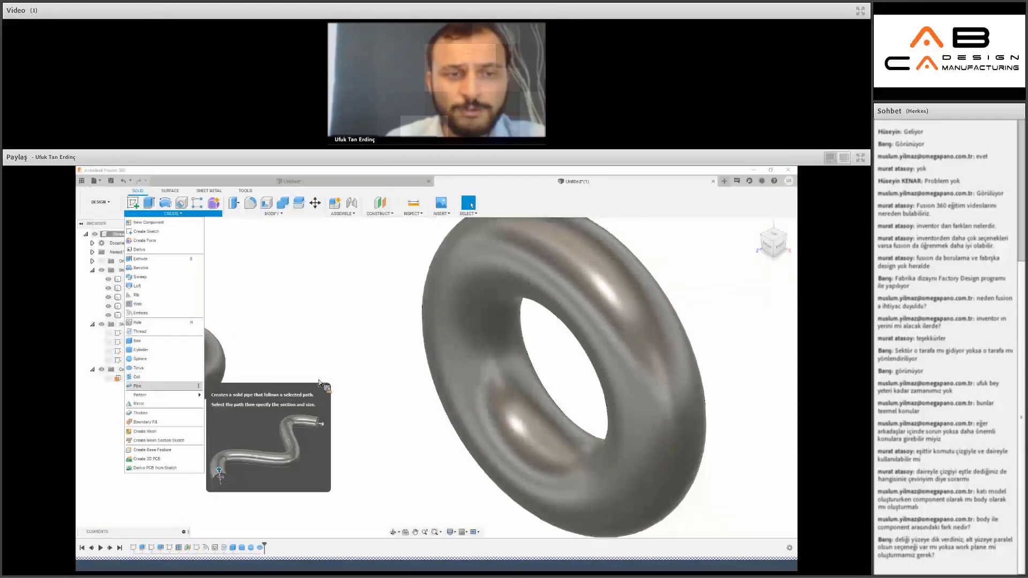
Abandon the first Pipe attempt after panning the view so the torus sits left.
{"action": "left_click", "coordinate": [140, 385]}
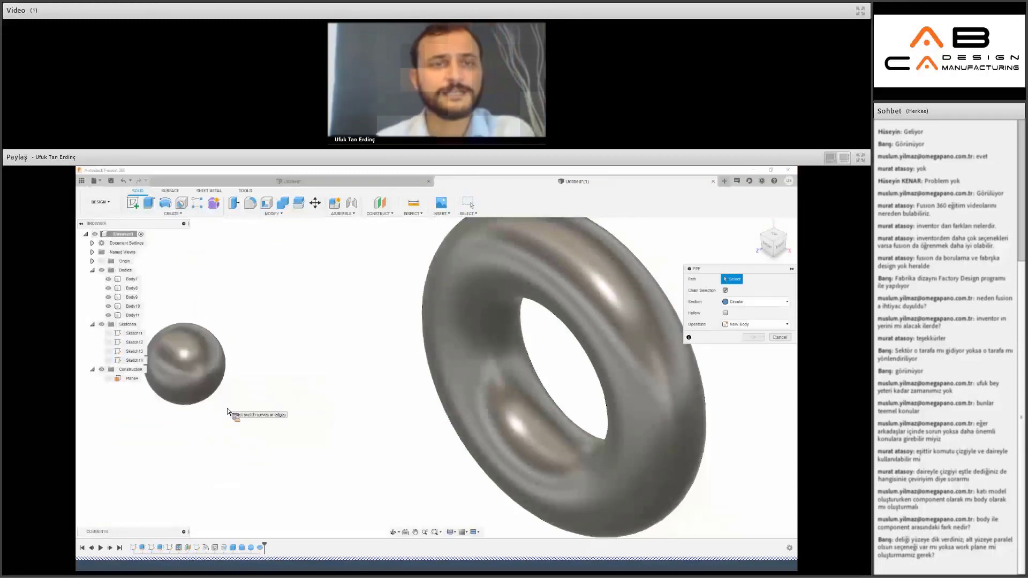
{"action": "scroll", "coordinate": [235, 407], "scroll_direction": "down", "scroll_amount": 3}
{"action": "scroll", "coordinate": [236, 407], "scroll_direction": "down", "scroll_amount": 2}
{"action": "middle_click_drag", "start_coordinate": [577, 312], "coordinate": [374, 336]}
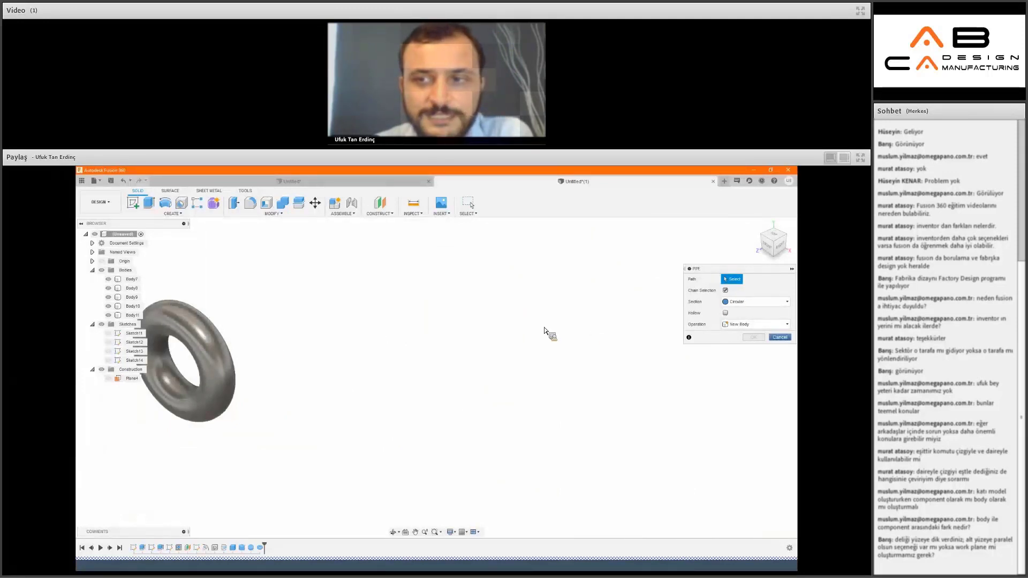
{"action": "key", "text": "Escape"}
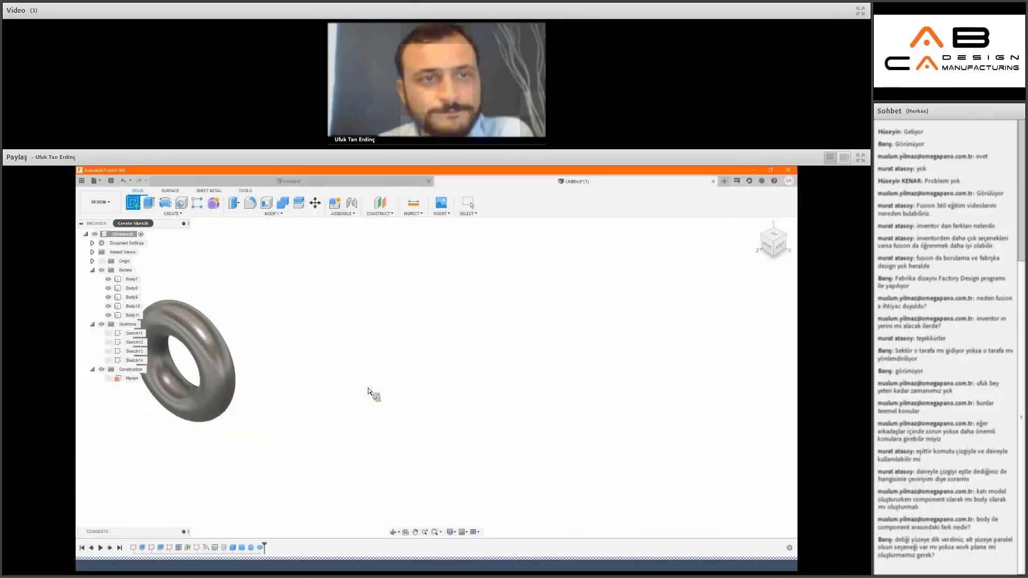
{"action": "scroll", "coordinate": [225, 229], "scroll_direction": "down", "scroll_amount": 2}
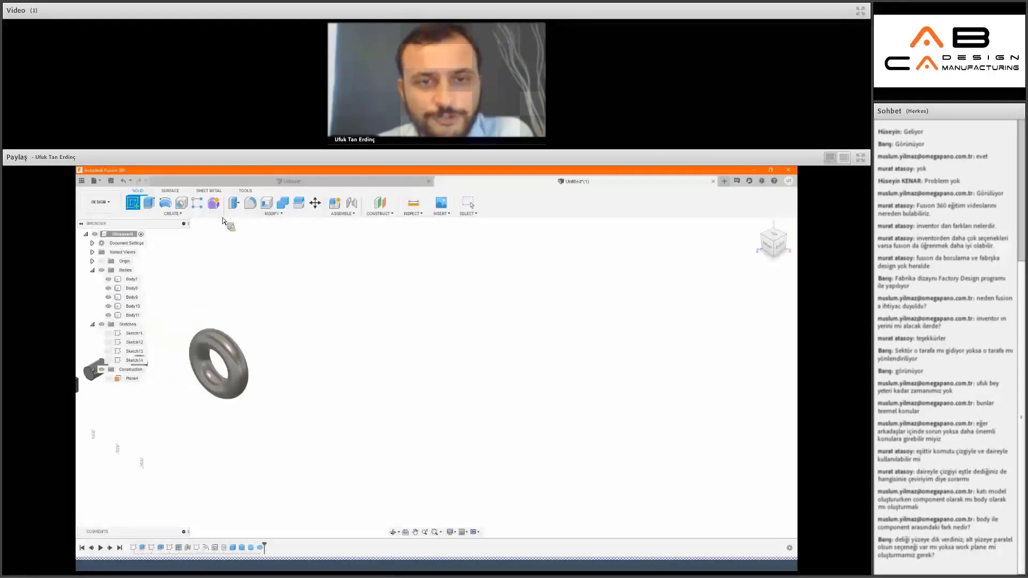
Sketch a three-segment open polyline path on the front plane and finish the sketch.
{"action": "left_click", "coordinate": [289, 305]}
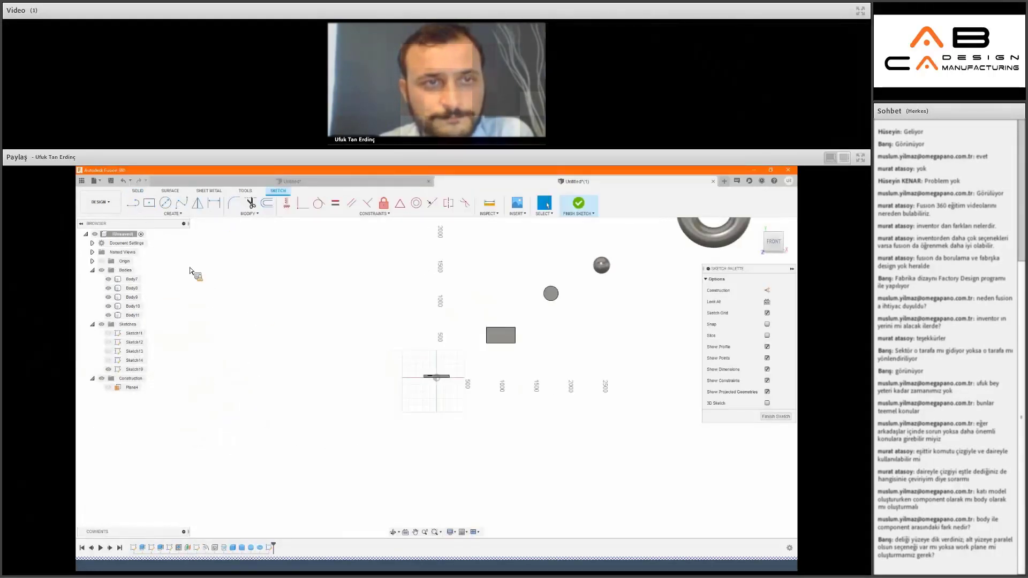
{"action": "key", "text": "l"}
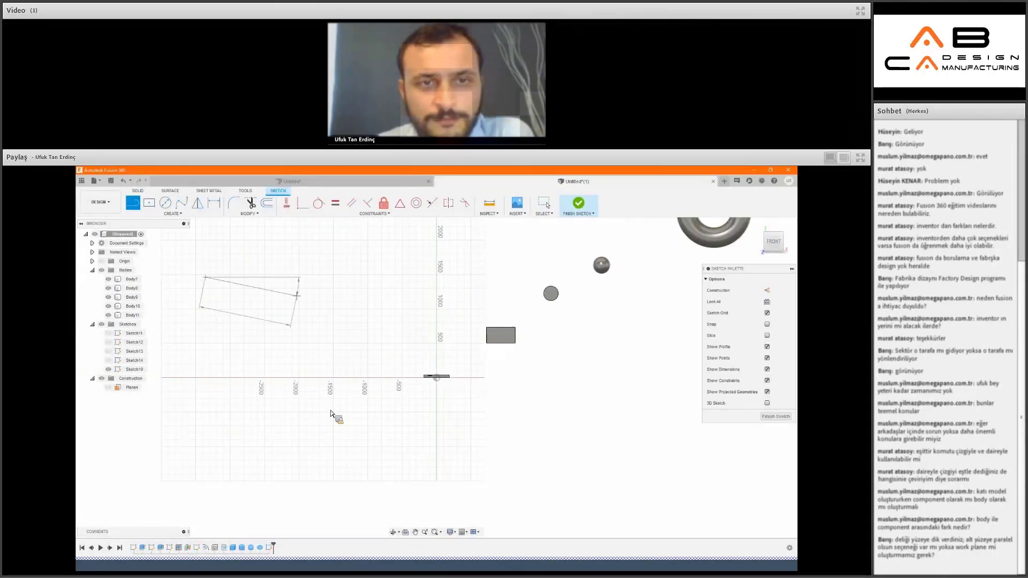
{"action": "left_click", "coordinate": [297, 294]}
{"action": "left_click", "coordinate": [364, 436]}
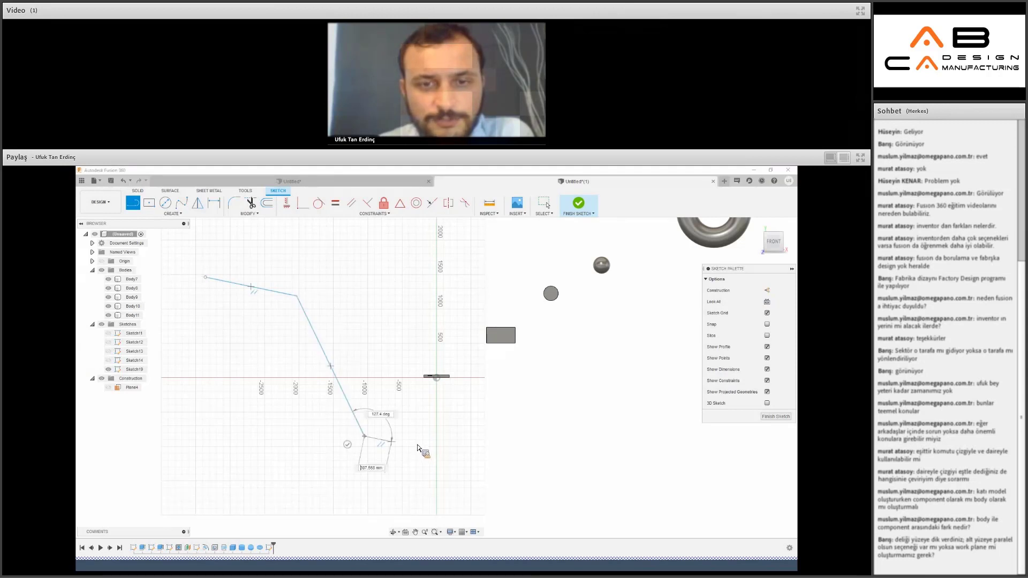
{"action": "left_click", "coordinate": [581, 210]}
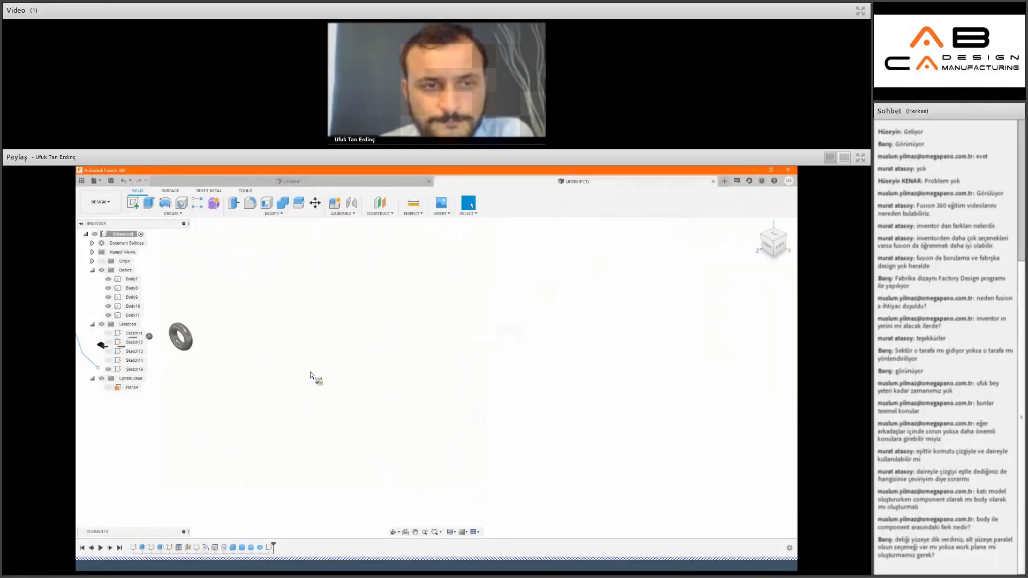
Start a pipe along the bent sketch line and orbit to view its end.
{"action": "left_click", "coordinate": [172, 213]}
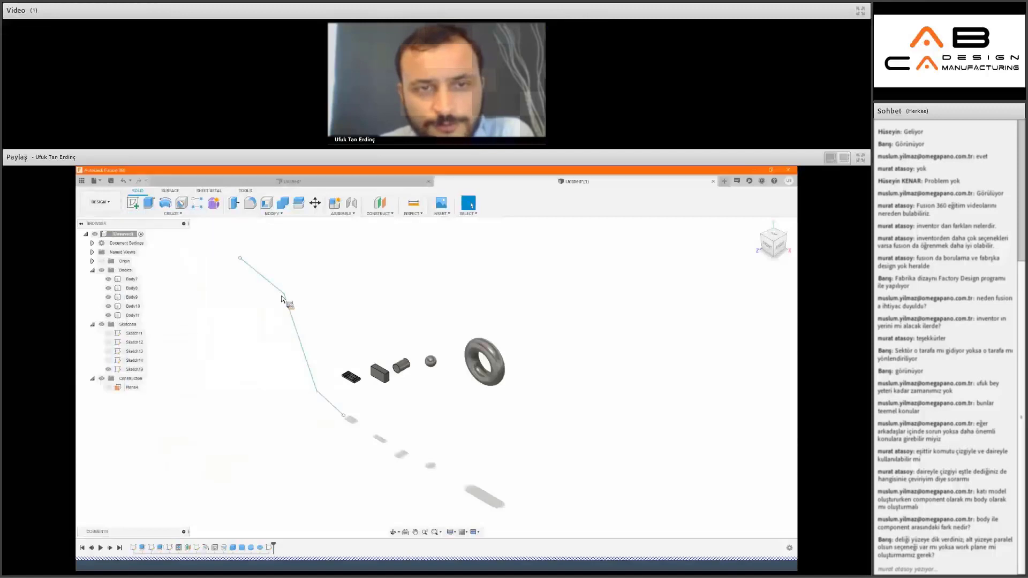
{"action": "left_click", "coordinate": [289, 331]}
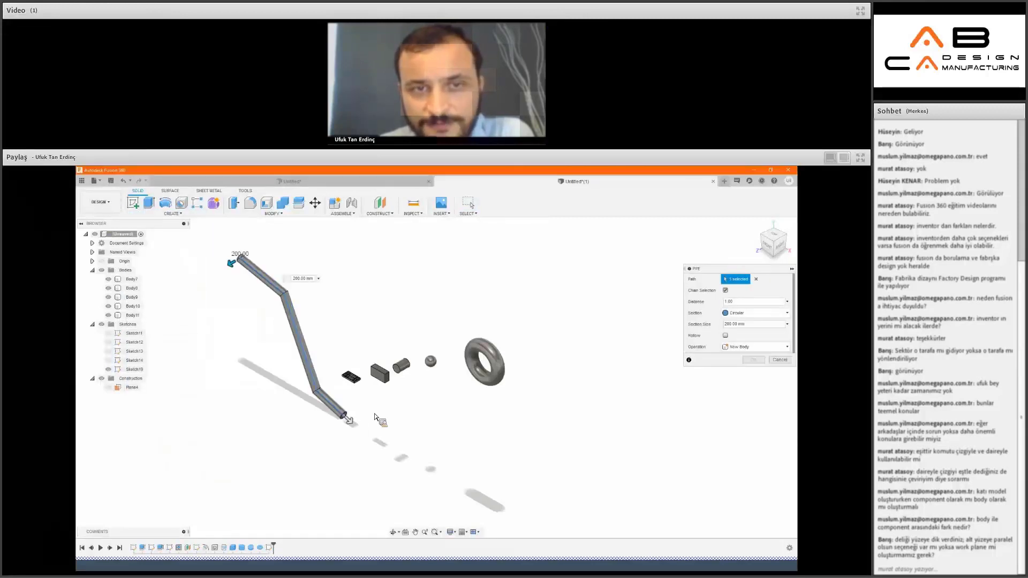
{"action": "scroll", "coordinate": [347, 417], "scroll_direction": "up", "scroll_amount": 5}
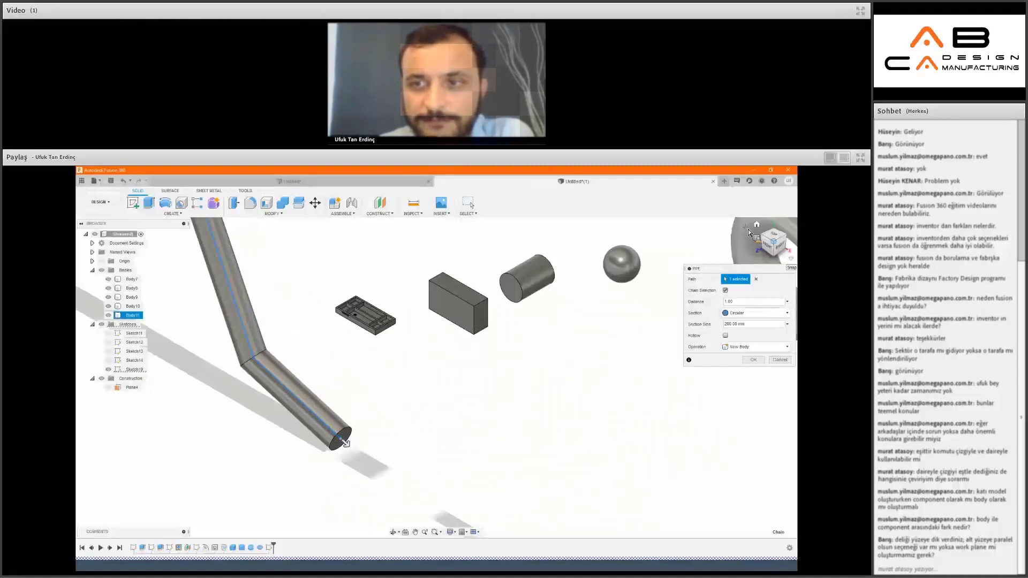
{"action": "middle_click_drag", "start_coordinate": [345, 443], "coordinate": [753, 319], "text": "shift"}
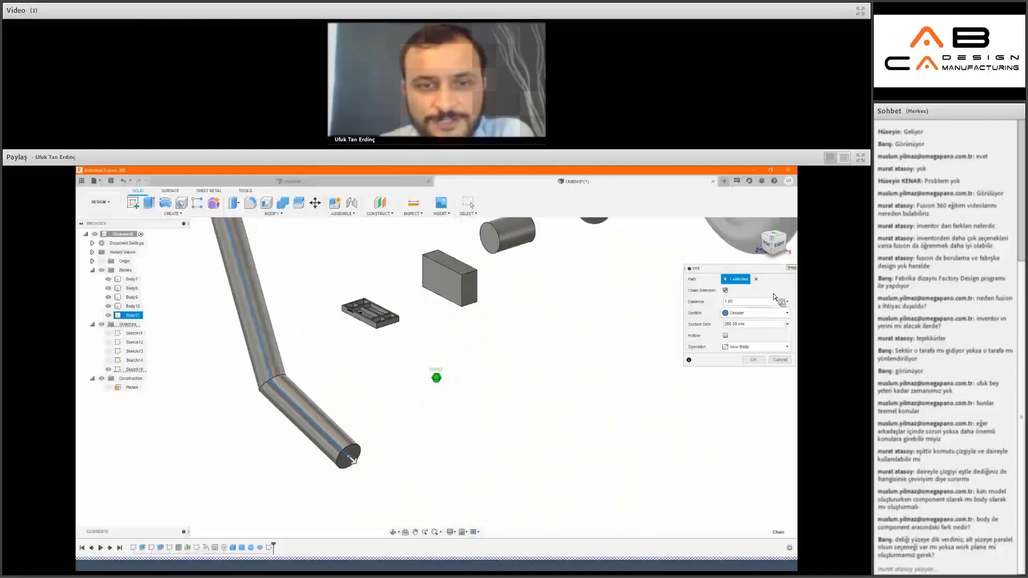
Try square and triangular sections, then confirm a hollow circular 200 mm pipe.
{"action": "left_click", "coordinate": [753, 314]}
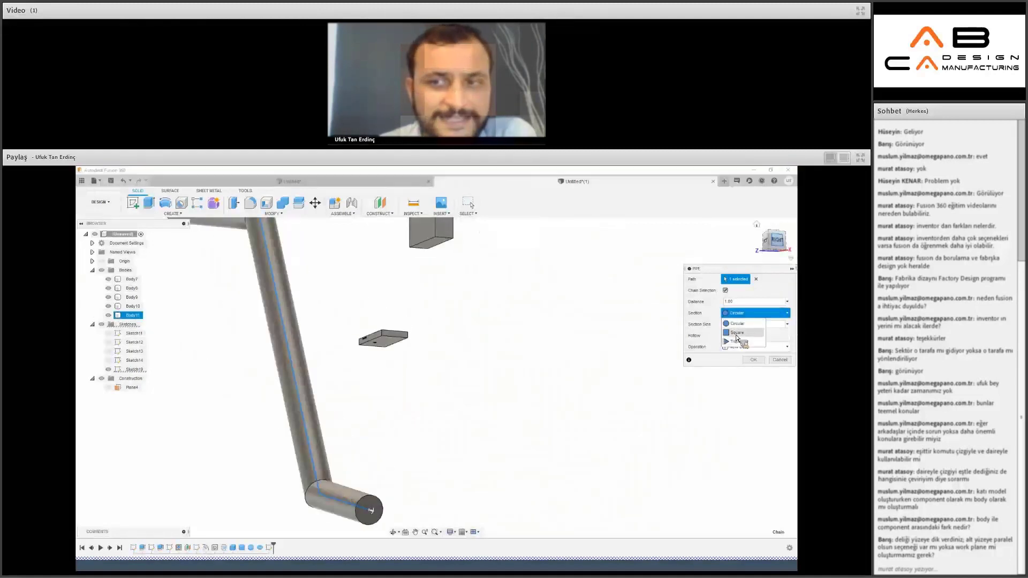
{"action": "left_click", "coordinate": [737, 334]}
{"action": "left_click", "coordinate": [746, 313]}
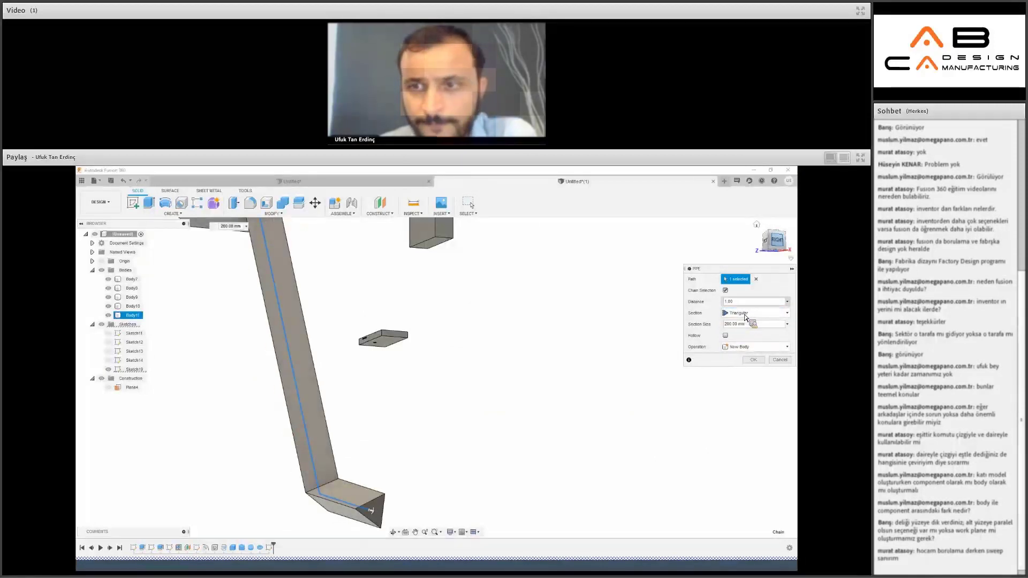
{"action": "left_click", "coordinate": [742, 313]}
{"action": "left_click", "coordinate": [737, 323]}
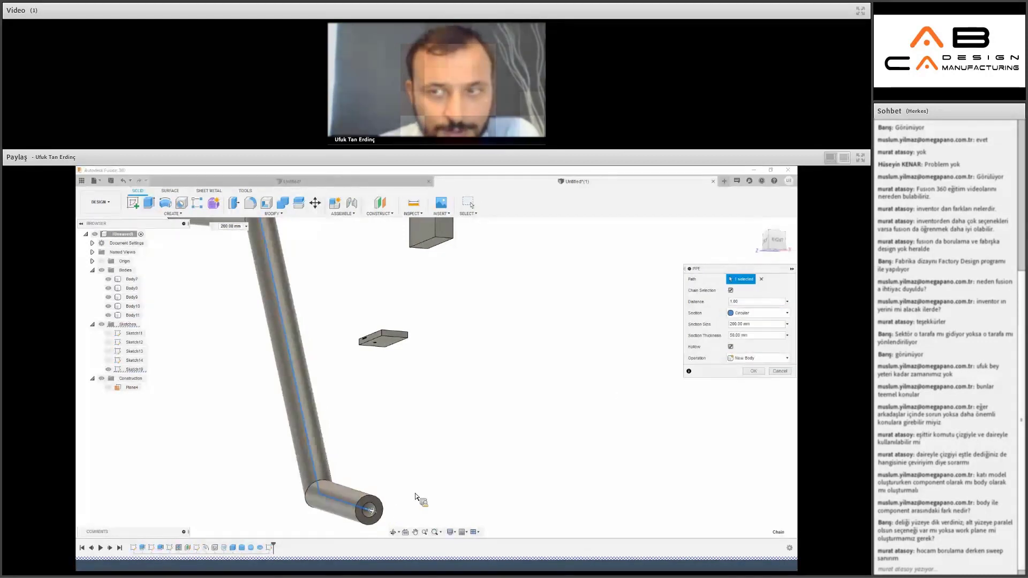
{"action": "scroll", "coordinate": [417, 498], "scroll_direction": "up", "scroll_amount": 3}
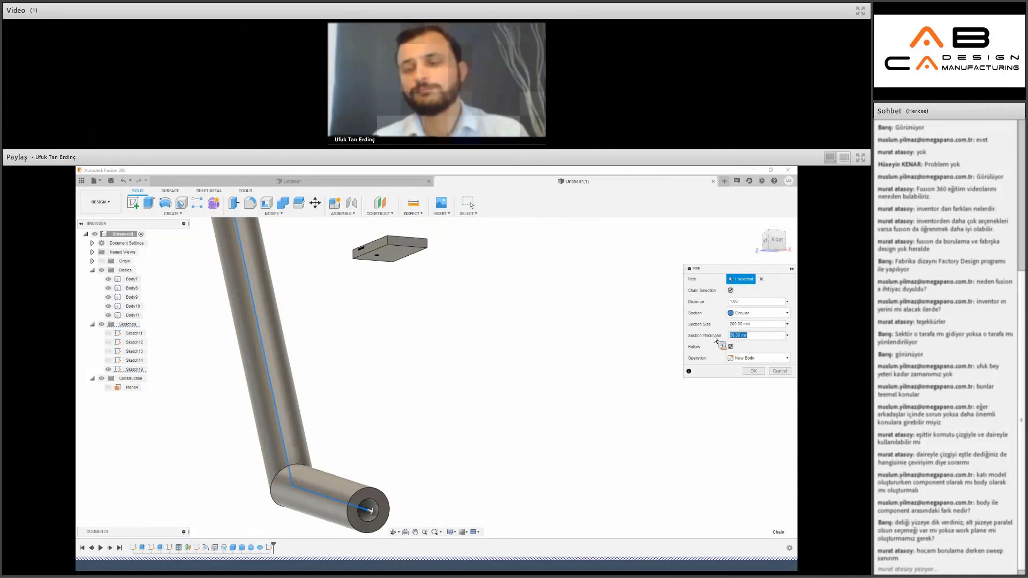
{"action": "left_click", "coordinate": [754, 372]}
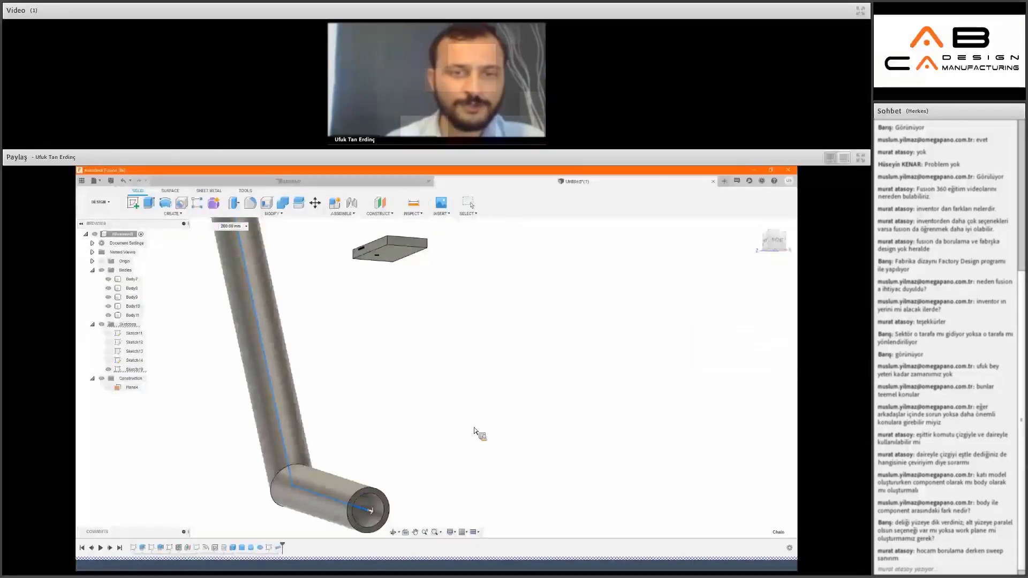
{"action": "scroll", "coordinate": [465, 424], "scroll_direction": "down", "scroll_amount": 5}
{"action": "mouse_move", "coordinate": [773, 241]}
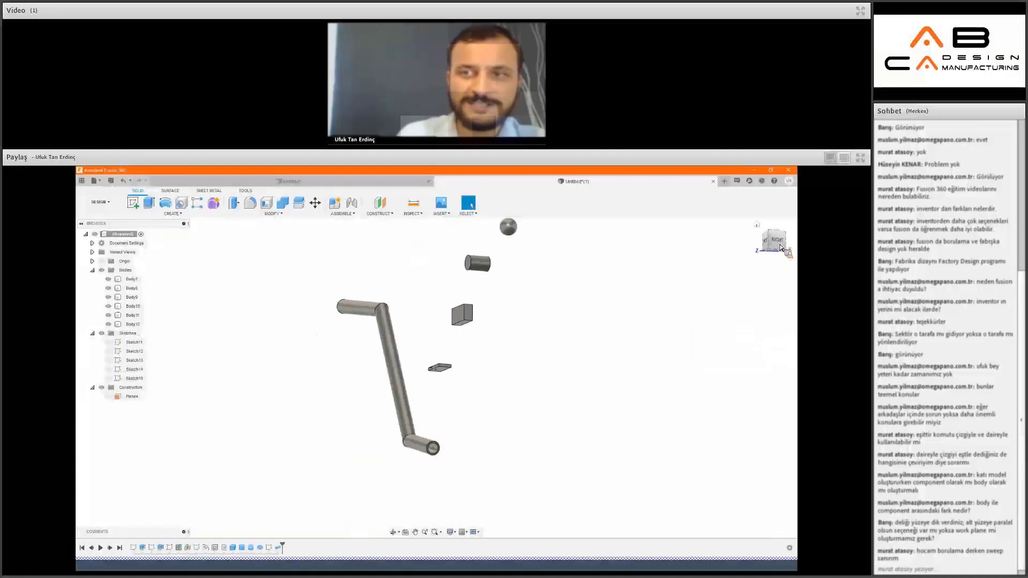
Orbit around the whole crank pipe, toggle its selection, and show the MODIFY command list.
{"action": "middle_click_drag", "start_coordinate": [588, 253], "coordinate": [481, 279], "text": "shift"}
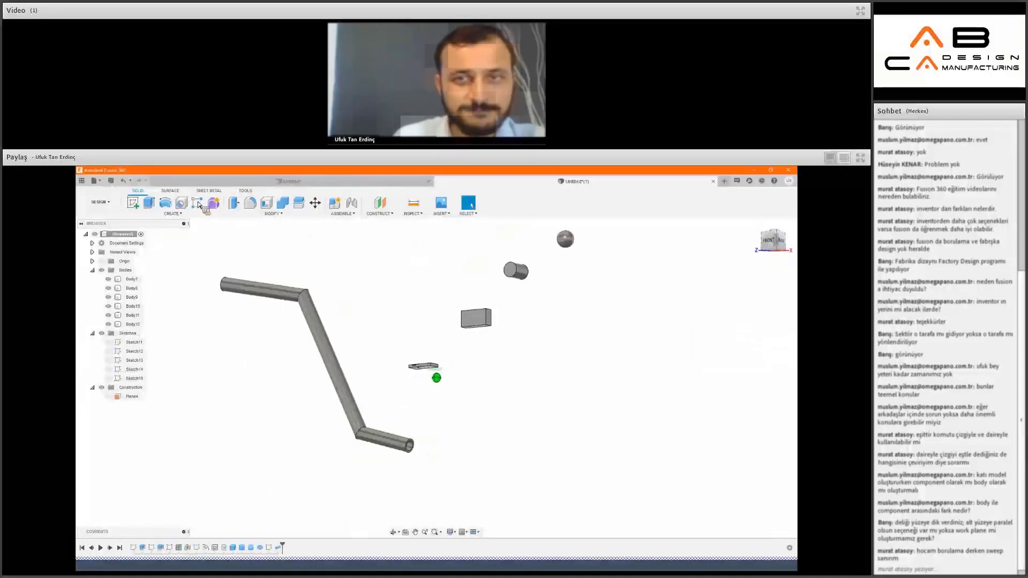
{"action": "left_click", "coordinate": [173, 213]}
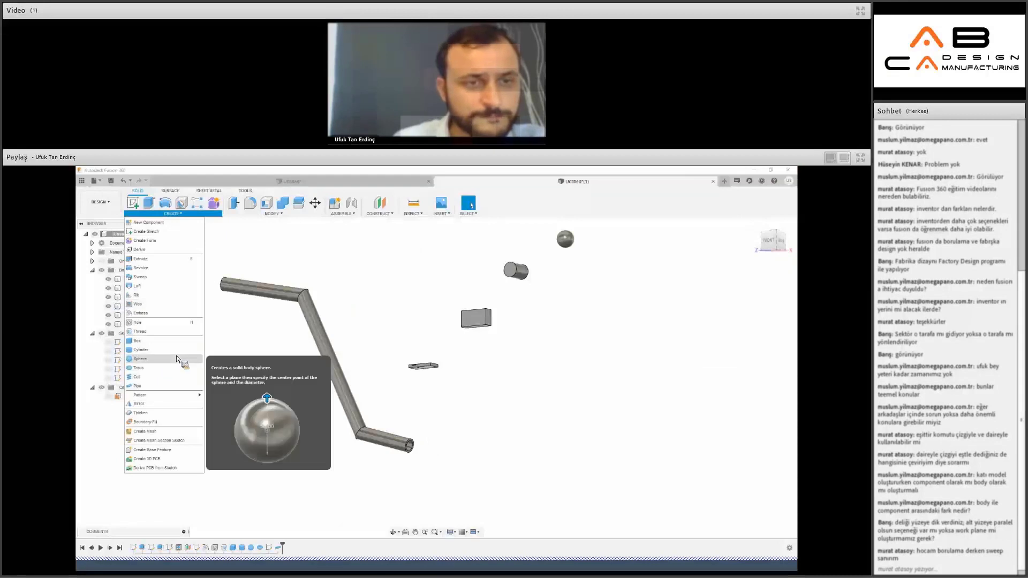
{"action": "left_click", "coordinate": [282, 170]}
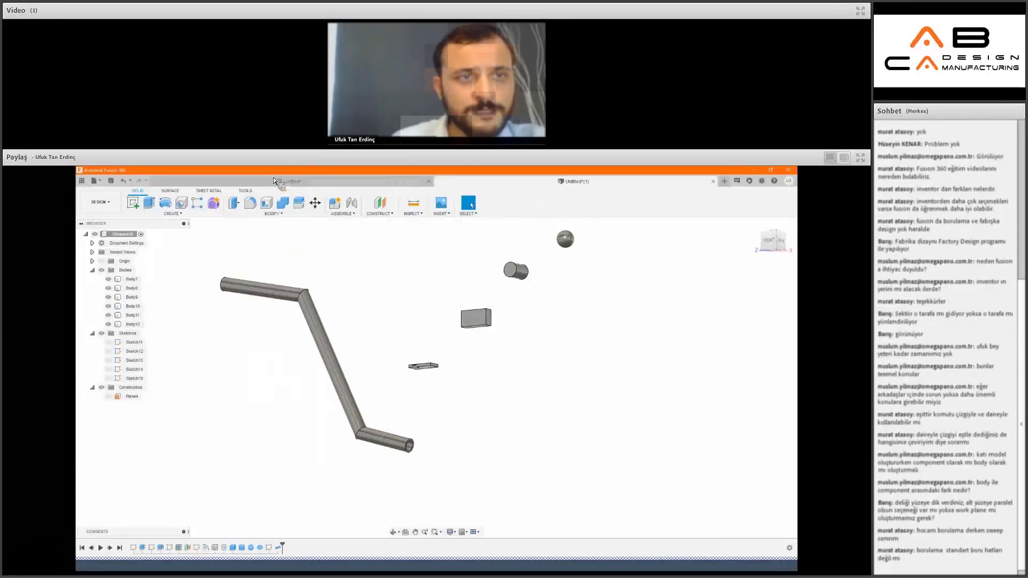
{"action": "left_click", "coordinate": [303, 297]}
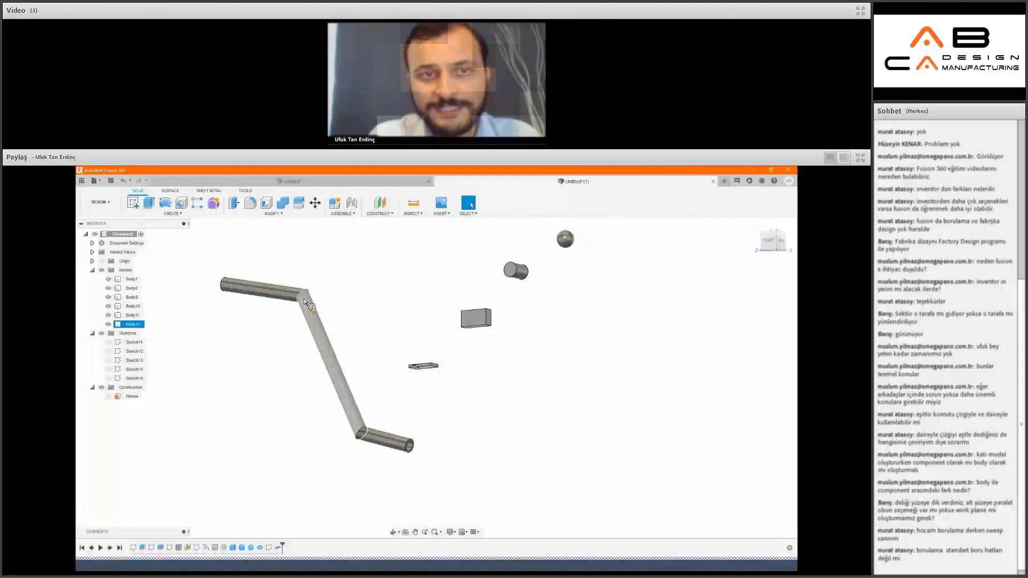
{"action": "left_click", "coordinate": [366, 271]}
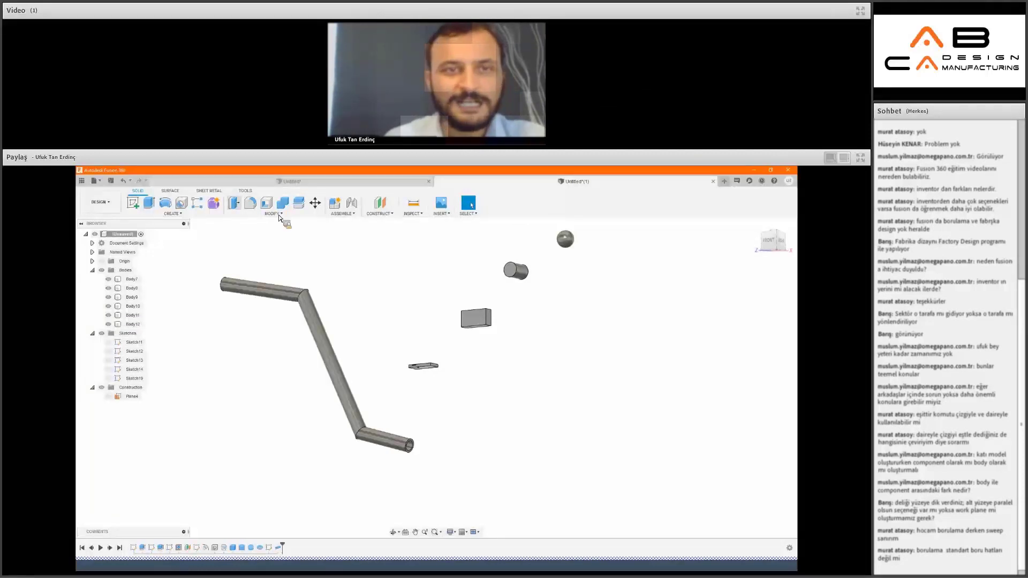
{"action": "left_click", "coordinate": [278, 215]}
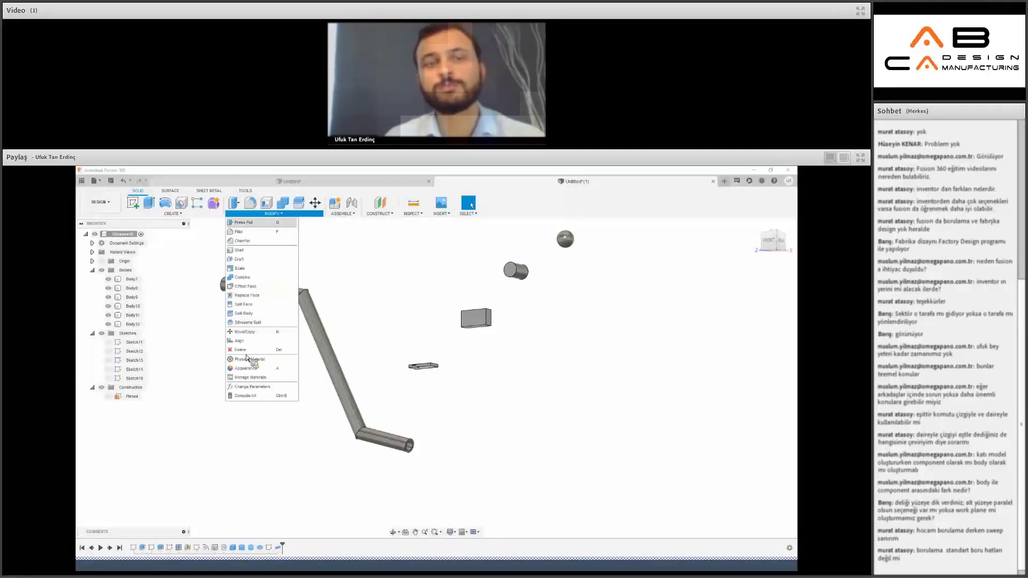